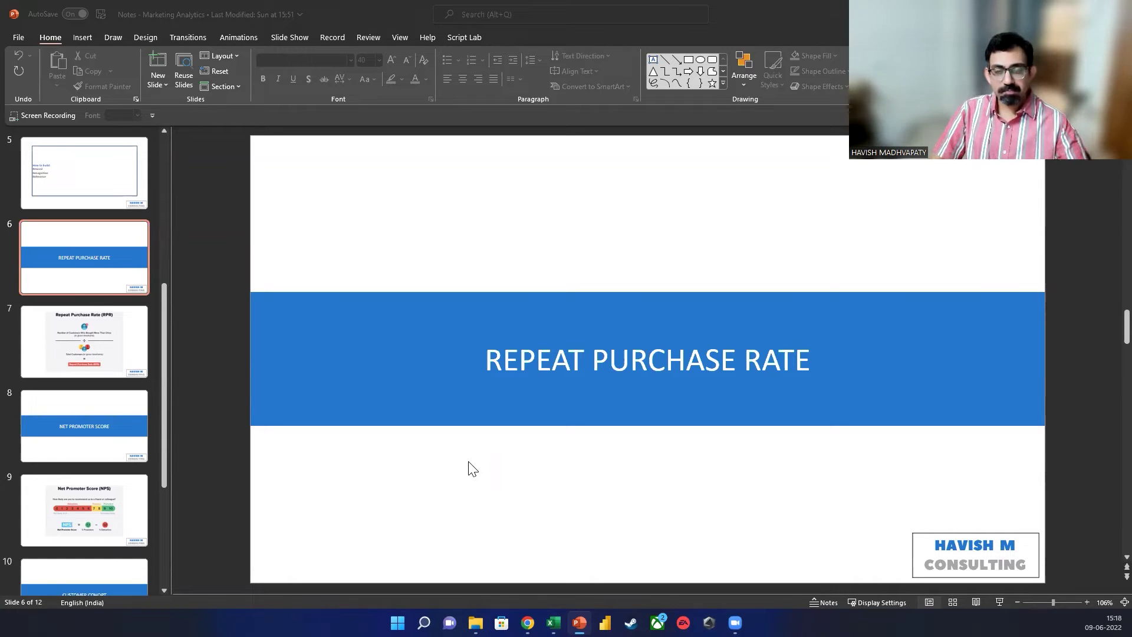
Show the Repeat Purchase Rate formula slide and switch to the Repeat Purchase Rate workbook in Excel.
click(106, 328)
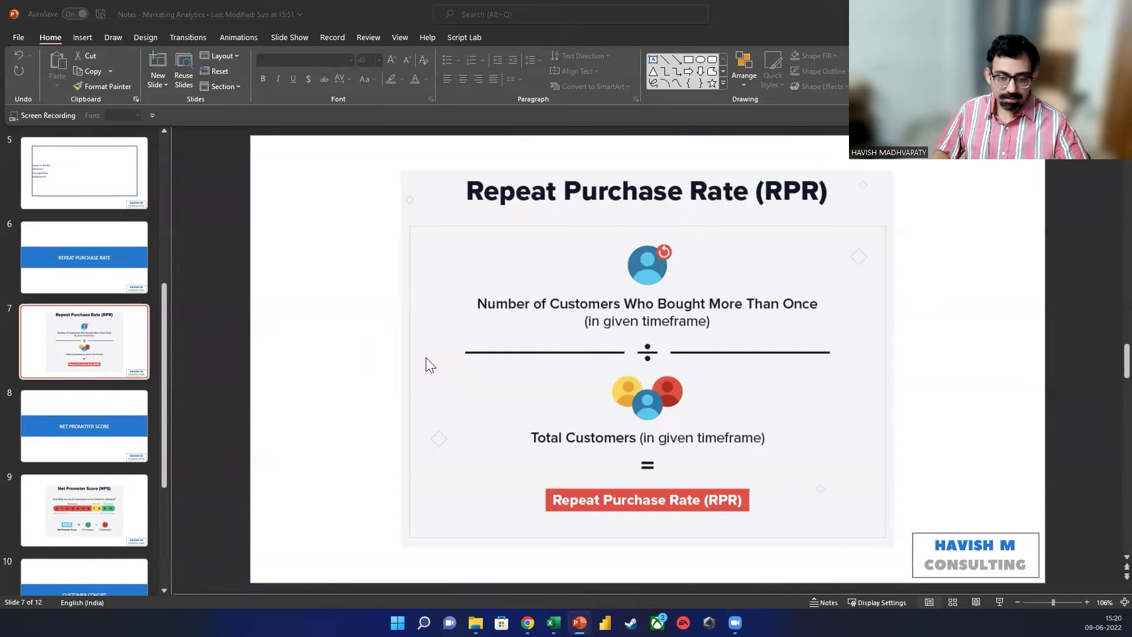
key(alt+Tab)
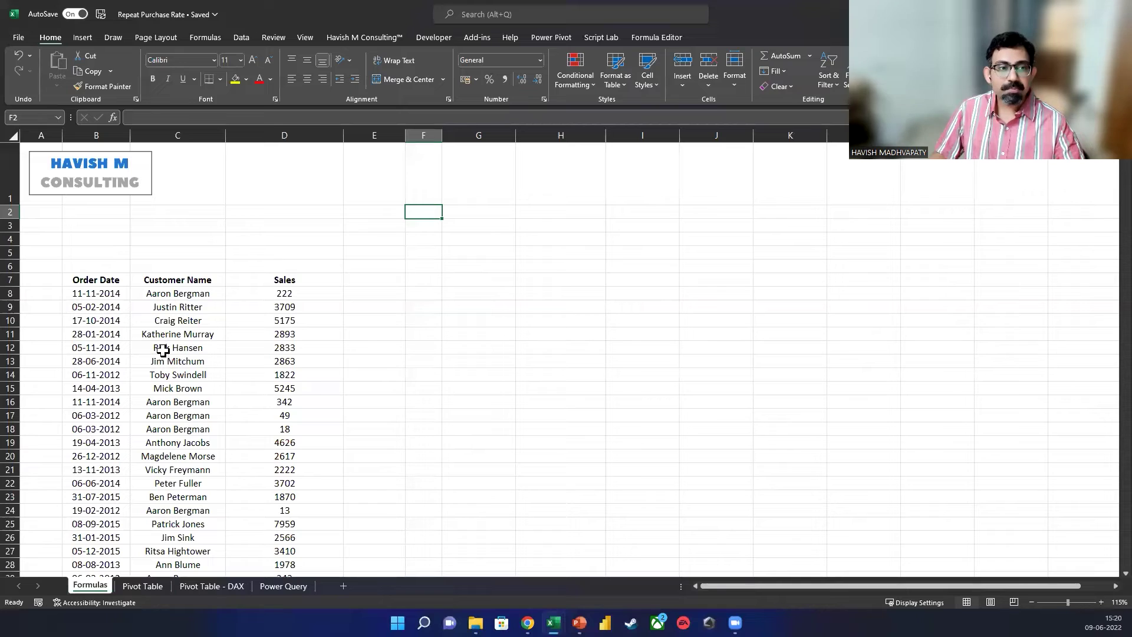
Select the Order Date entries from the last row up to just below the header to check the record count.
click(141, 311)
key(ctrl+Down)
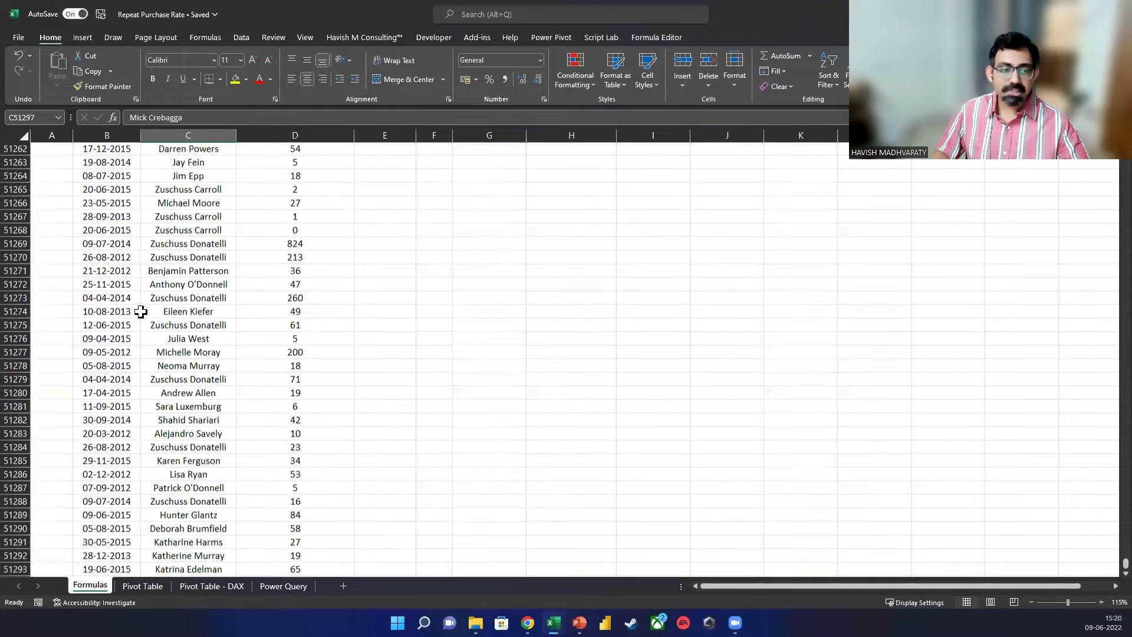
key(Left)
key(ctrl+shift+Up)
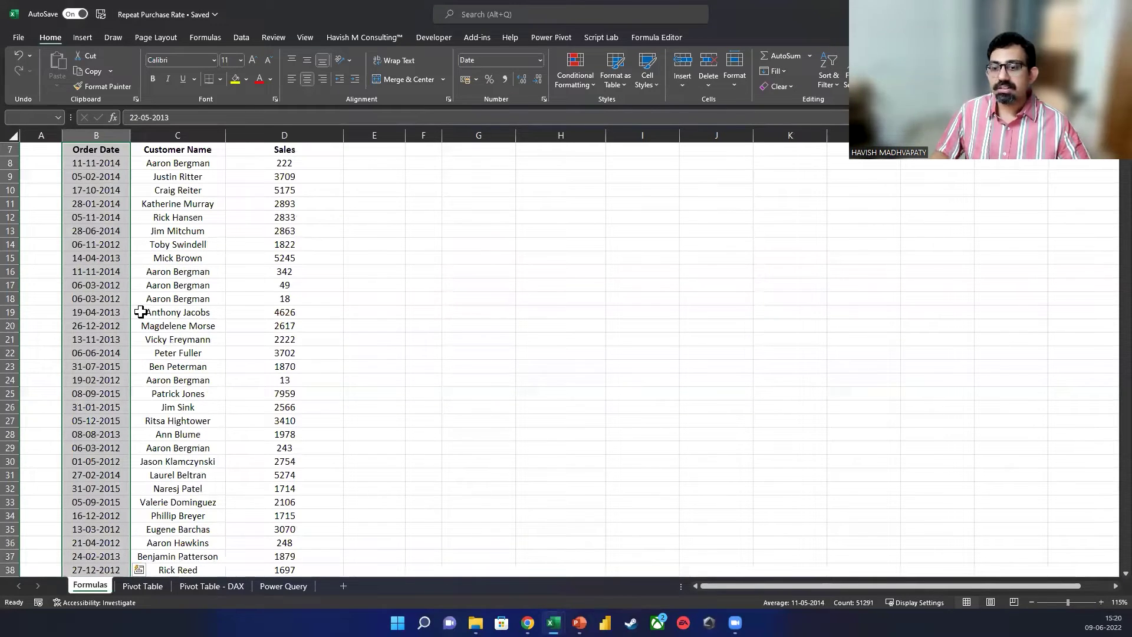
key(shift+Down)
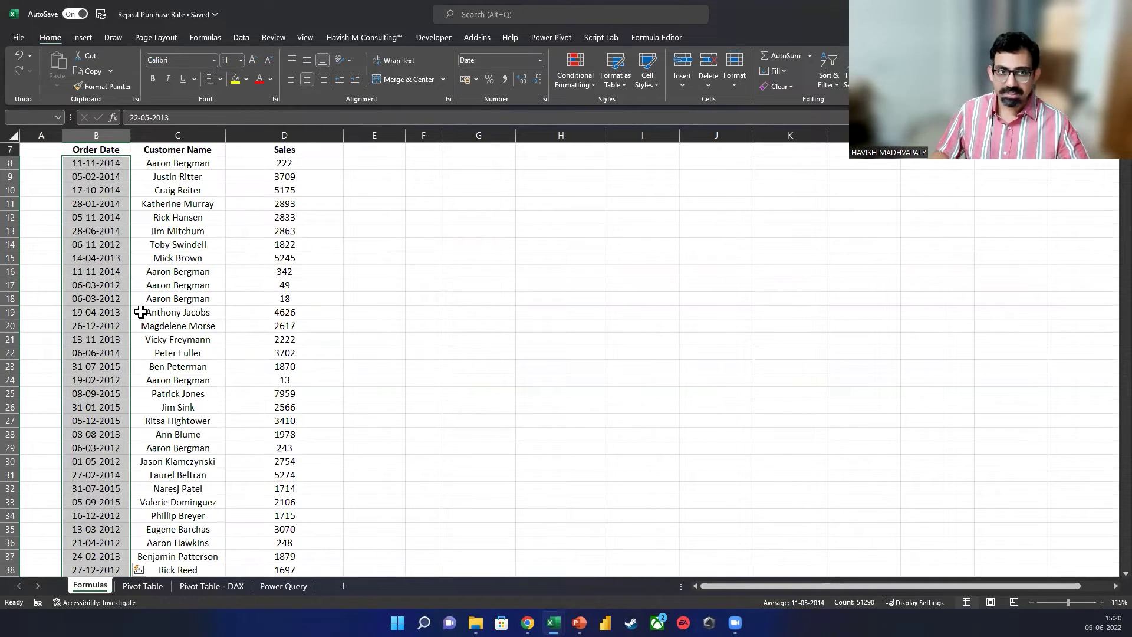
key(ctrl+Up)
key(ctrl+Up)
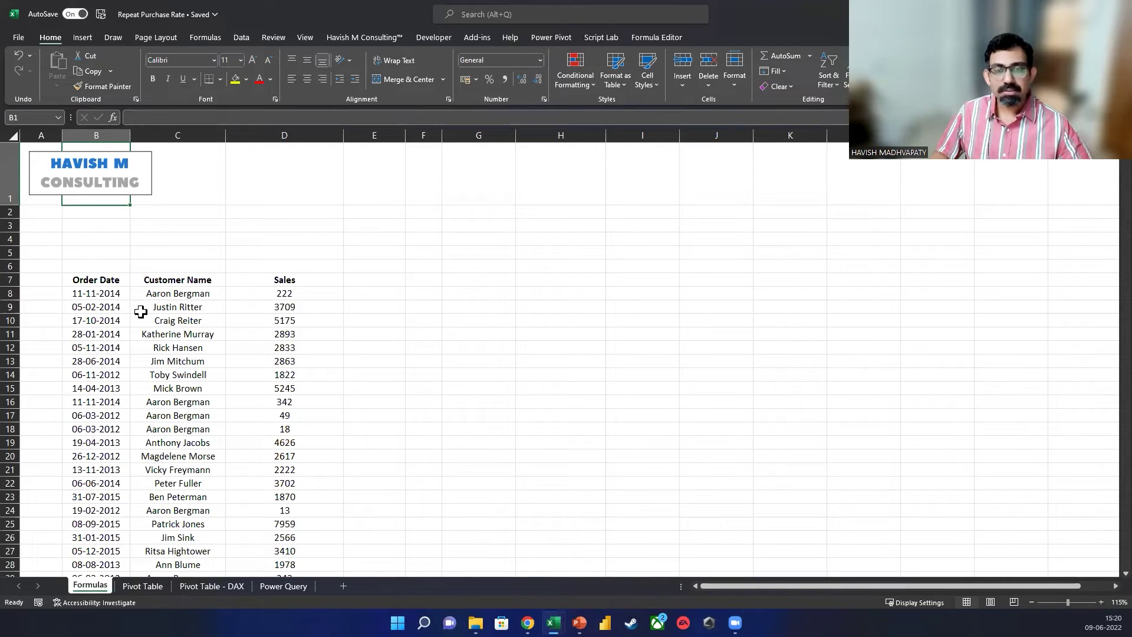
Add filters to the Order Date, Customer Name and Sales headers in row 7.
key(Down)
key(Down)
key(Down)
key(Down)
key(Down)
key(Down)
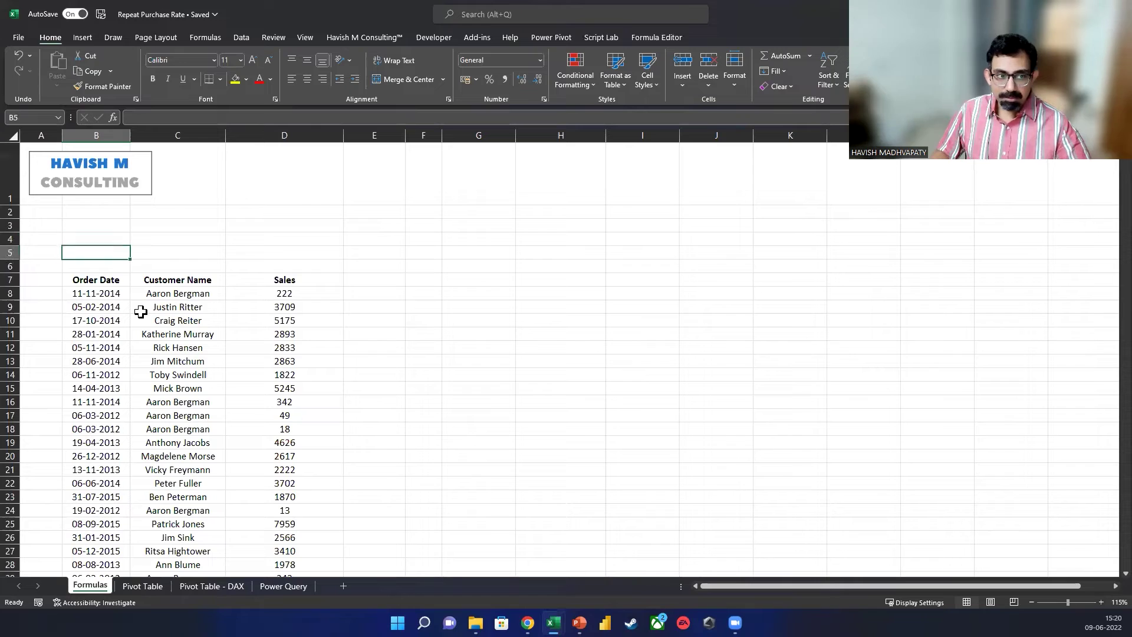
key(ctrl+shift+l)
Examine the Order Date filter list for the years the data covers.
key(Down)
key(Up)
key(alt+Down)
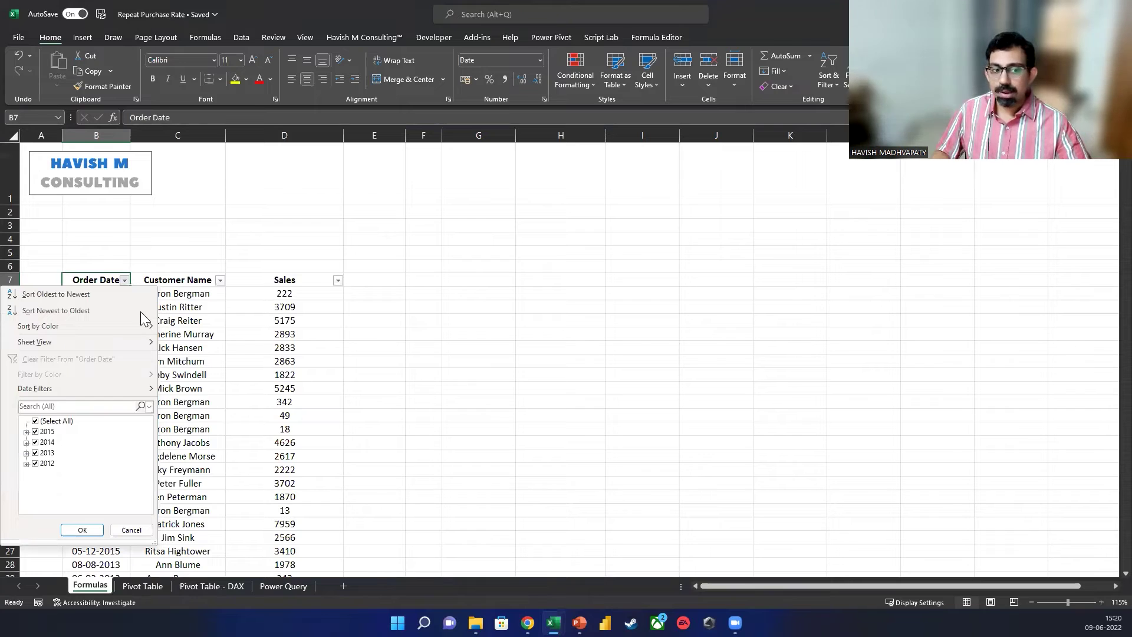
key(Escape)
Examine the filter lists of Customer Name and Sales, checking the lowest and highest sales values.
key(Right)
key(Right)
key(Left)
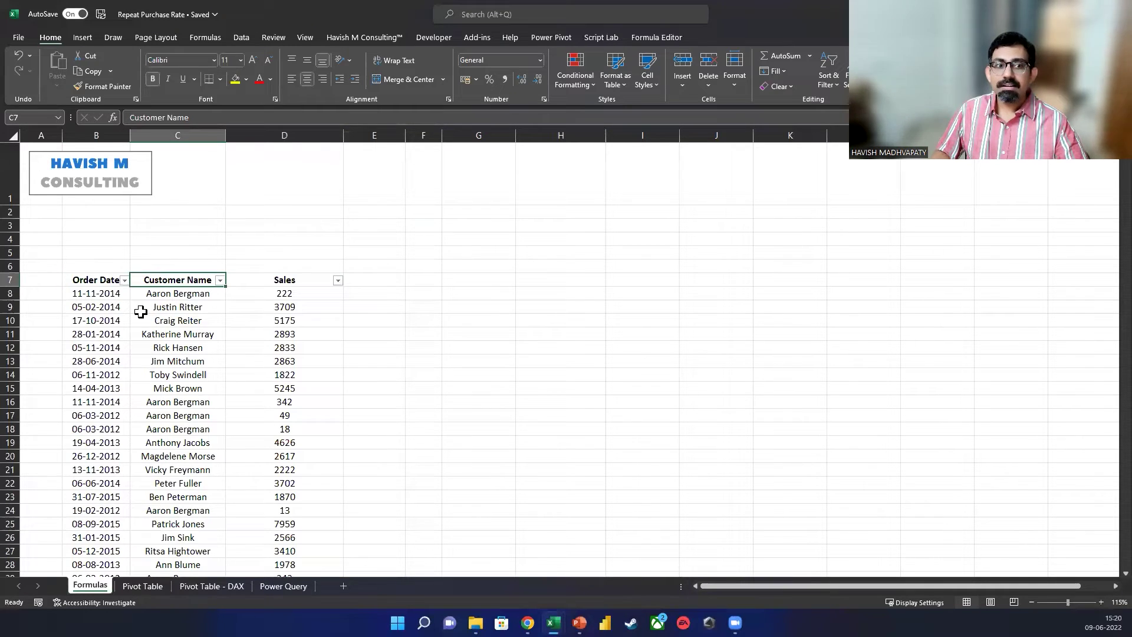
key(alt+Down)
key(Escape)
key(Right)
key(alt+Down)
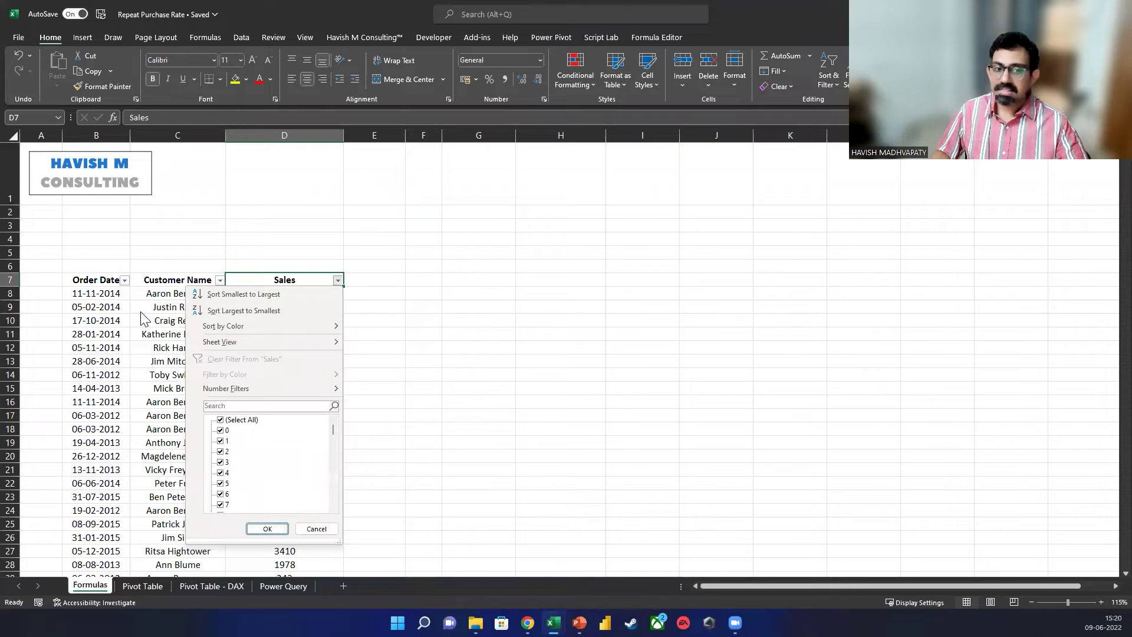
key(shift+Tab)
key(End)
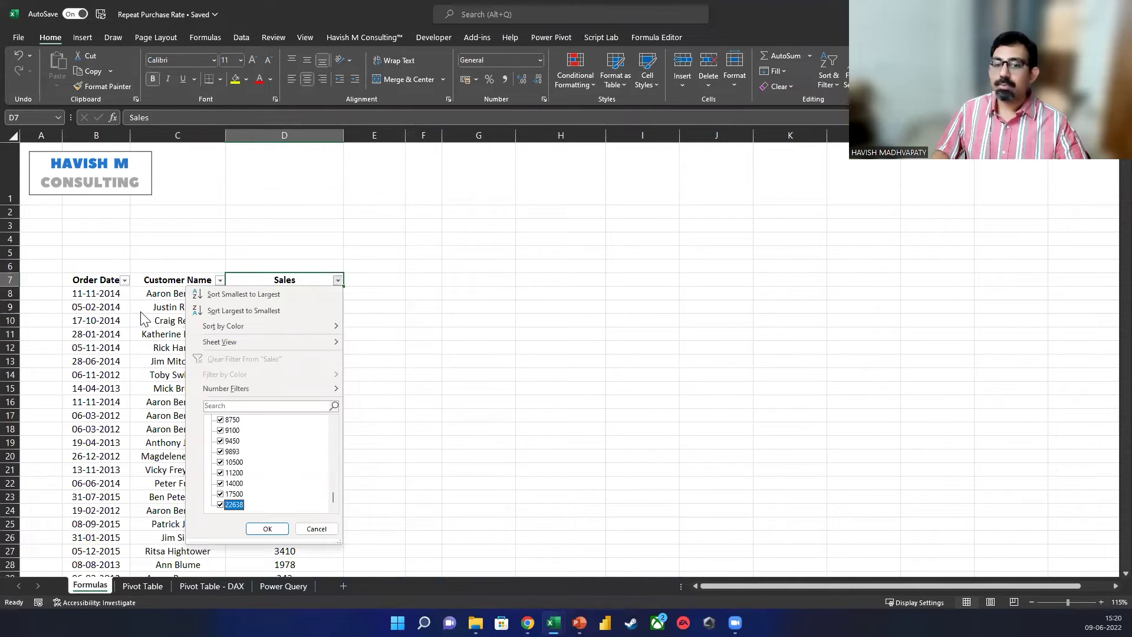
key(Escape)
Total the Sales column in cell F7 with =SUM(D:D).
key(Right)
key(Right)
text(=SUM()
key(Left)
key(Left)
key(ctrl+space)
key(Return)
key(Up)
Autofit column F to its contents and clear the sales total from F7.
key(alt+h)
key(o)
key(i)
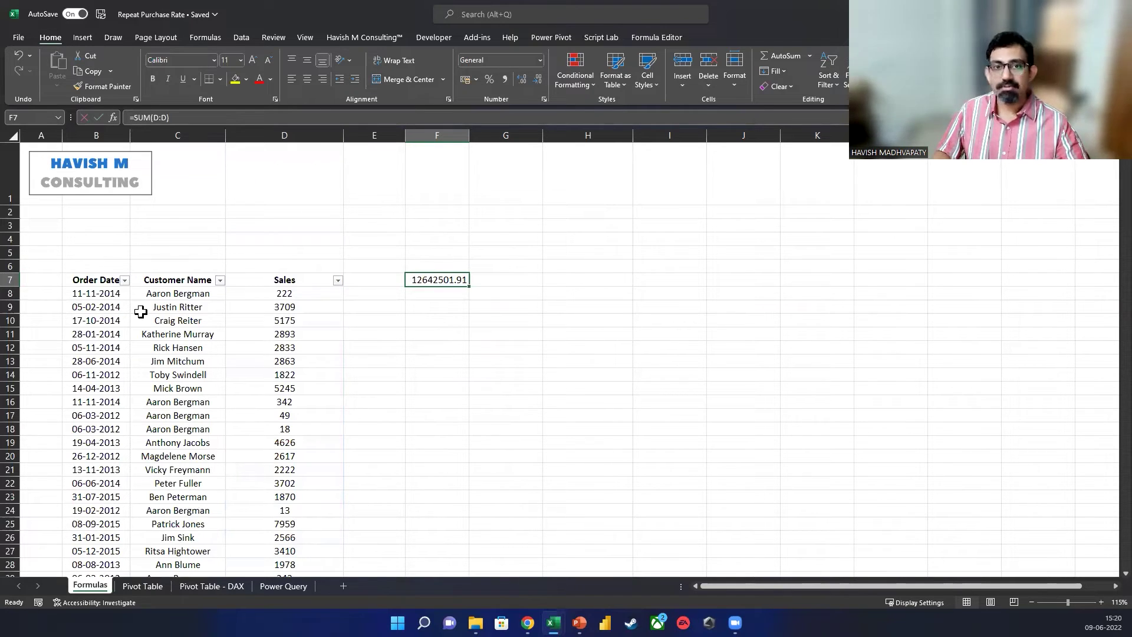
key(Delete)
Count the unique customers in cell F7 with =COUNTA(UNIQUE(C8:C51297)).
key(Left)
key(Left)
key(Left)
key(Right)
key(Right)
key(Right)
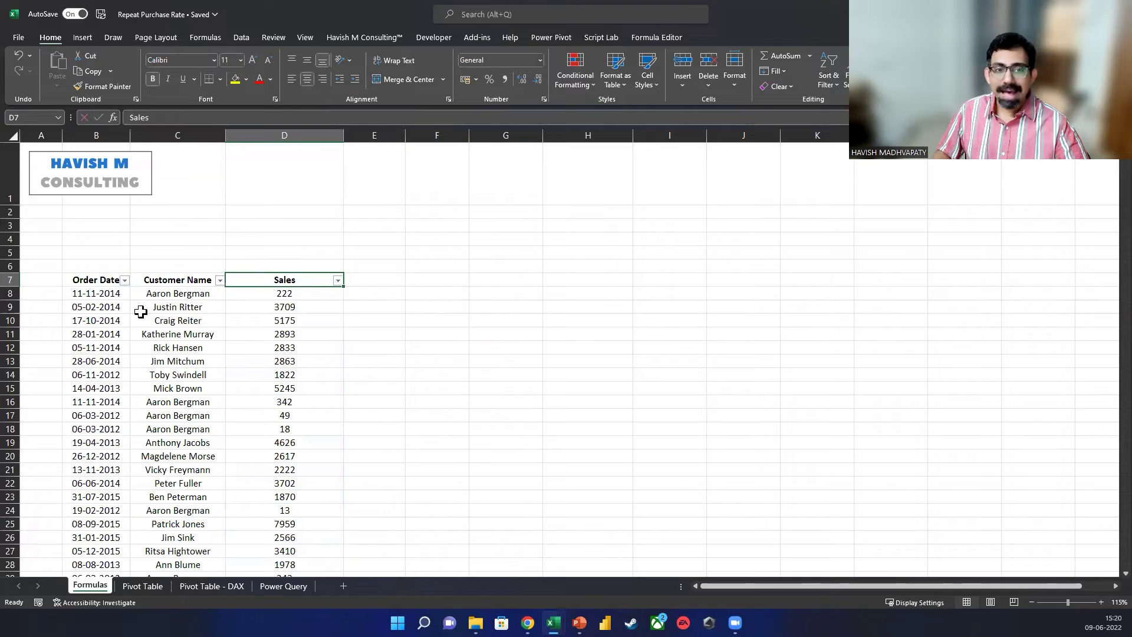
text(=COU)
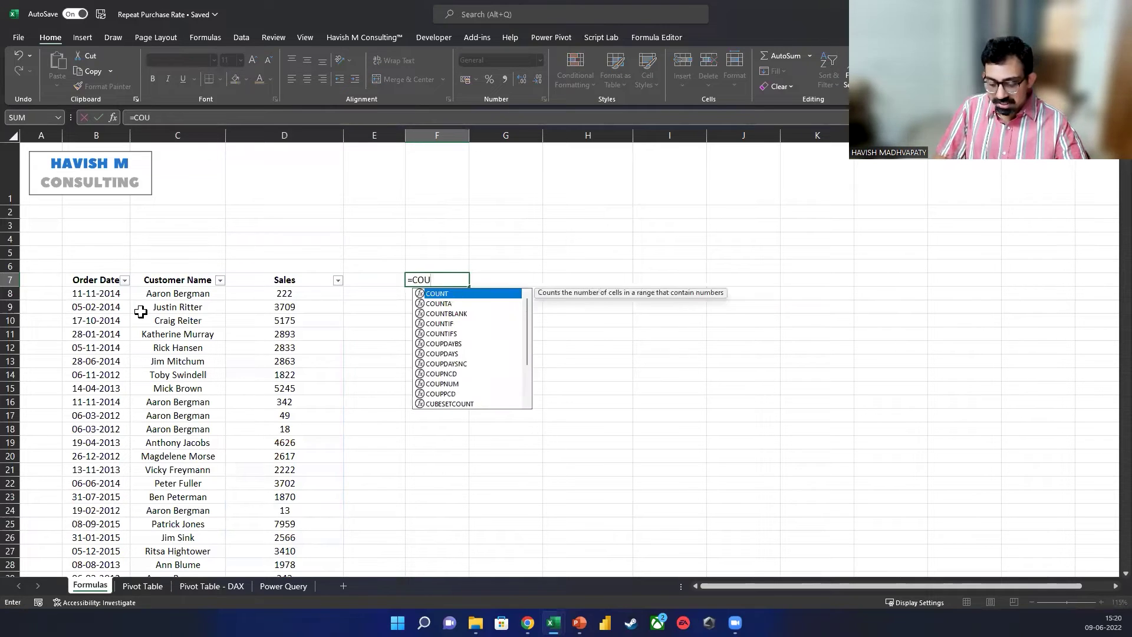
text(NTA(UNIQ)
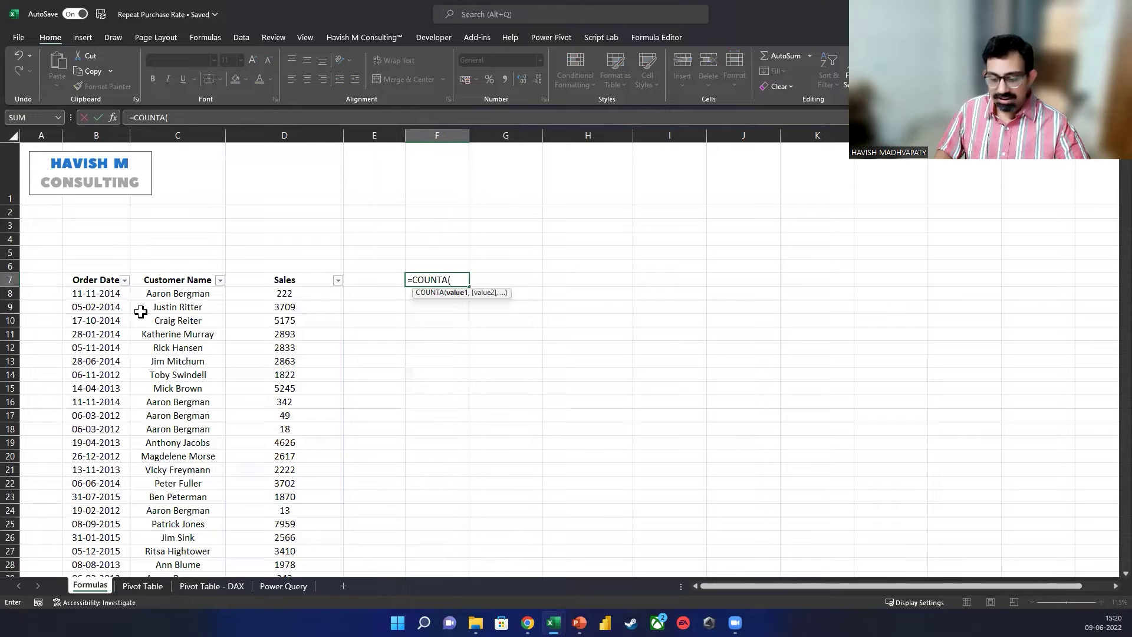
key(Tab)
key(Left)
key(Left)
key(Left)
key(Down)
key(ctrl+shift+Down)
key(Return)
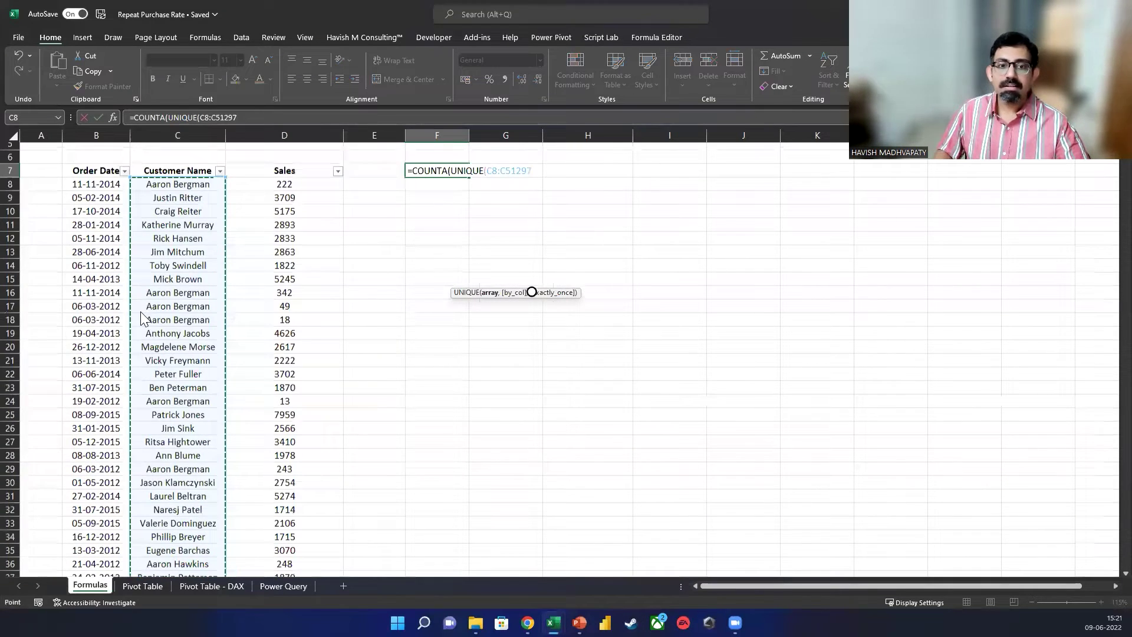
key(Return)
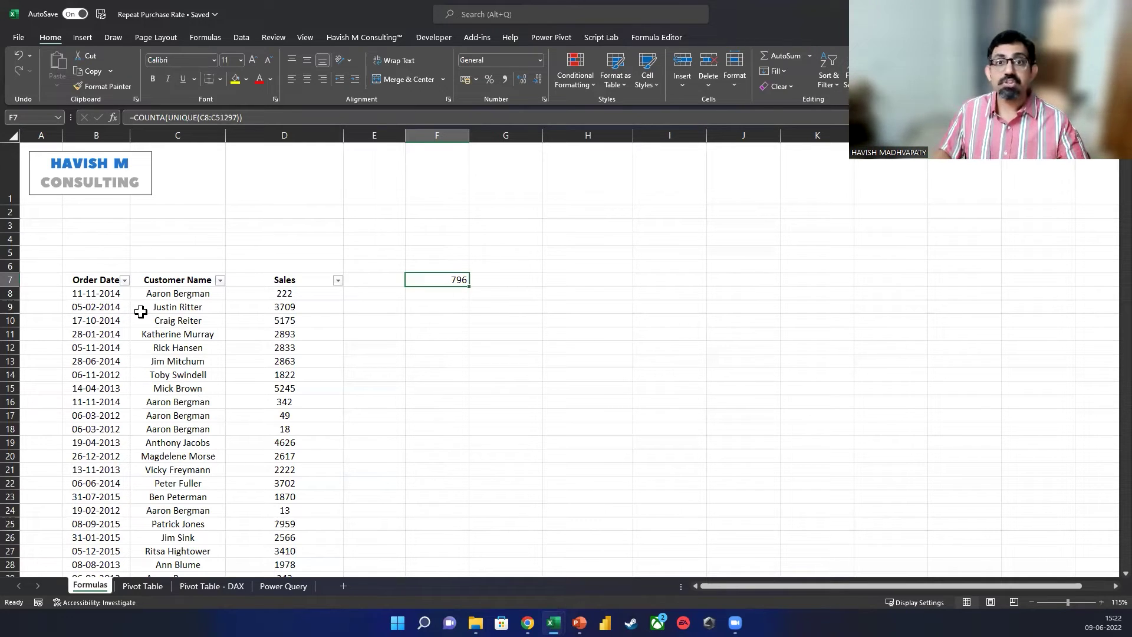
Clear the customer count from F7 and enter the labels Select Year in G3 and Select Month in G4.
key(Up)
key(Up)
key(Up)
key(Up)
key(Up)
key(Up)
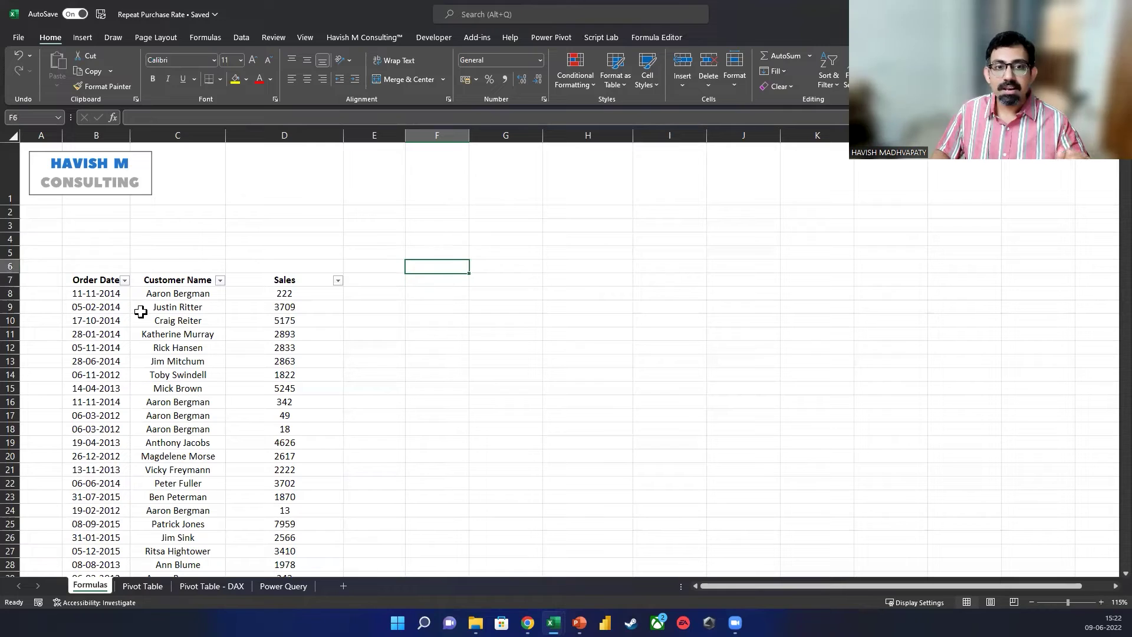
key(Down)
key(Down)
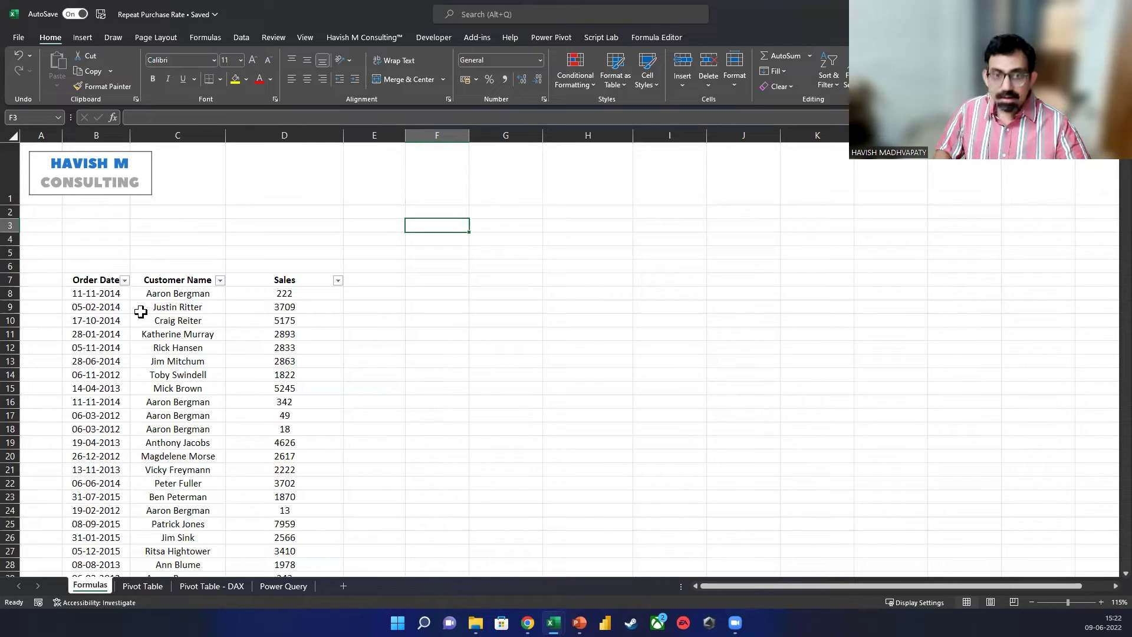
key(Right)
text(cH)
key(BackSpace)
key(BackSpace)
text(Select Year)
key(Return)
text(Select Month)
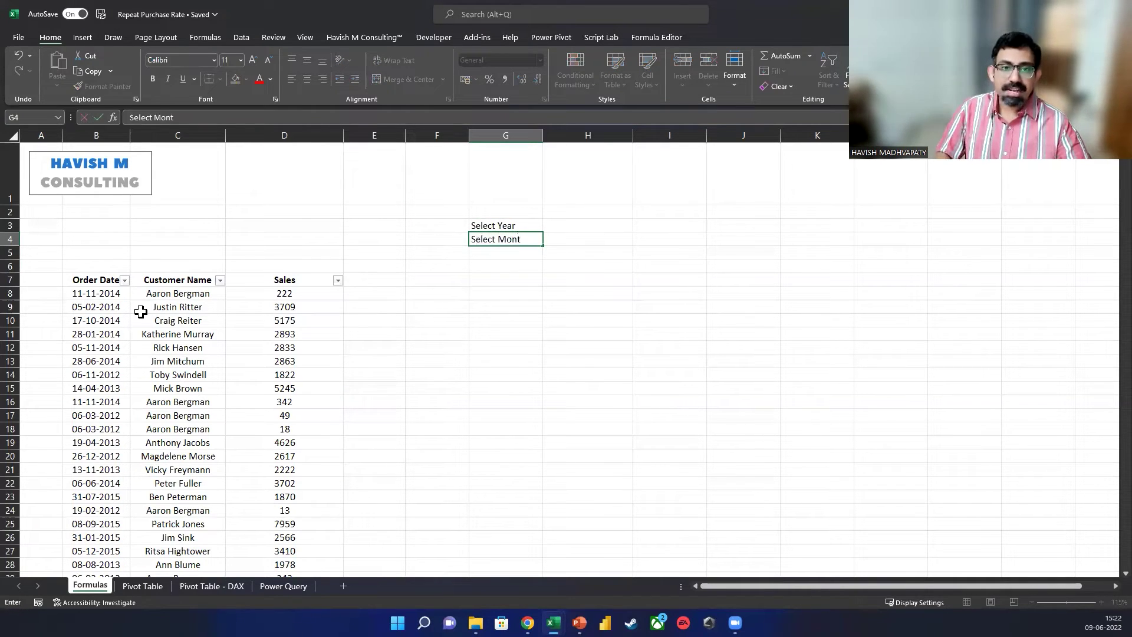
key(Return)
Fill cells F3:F4, beside the year and month labels, with the lightest orange theme color.
key(Up)
key(Up)
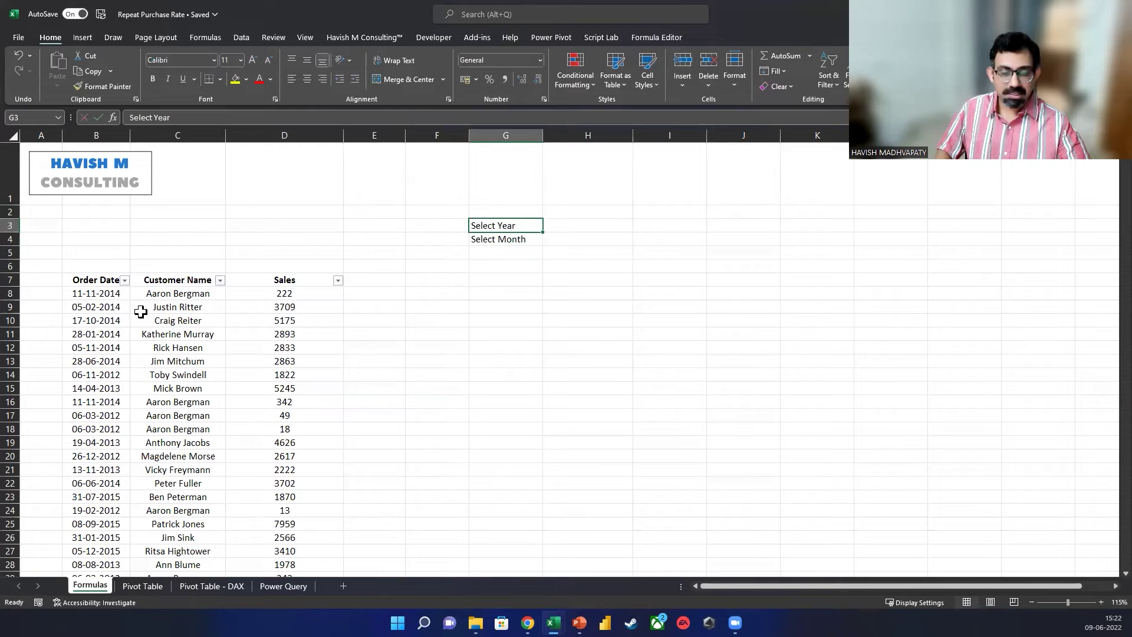
key(Left)
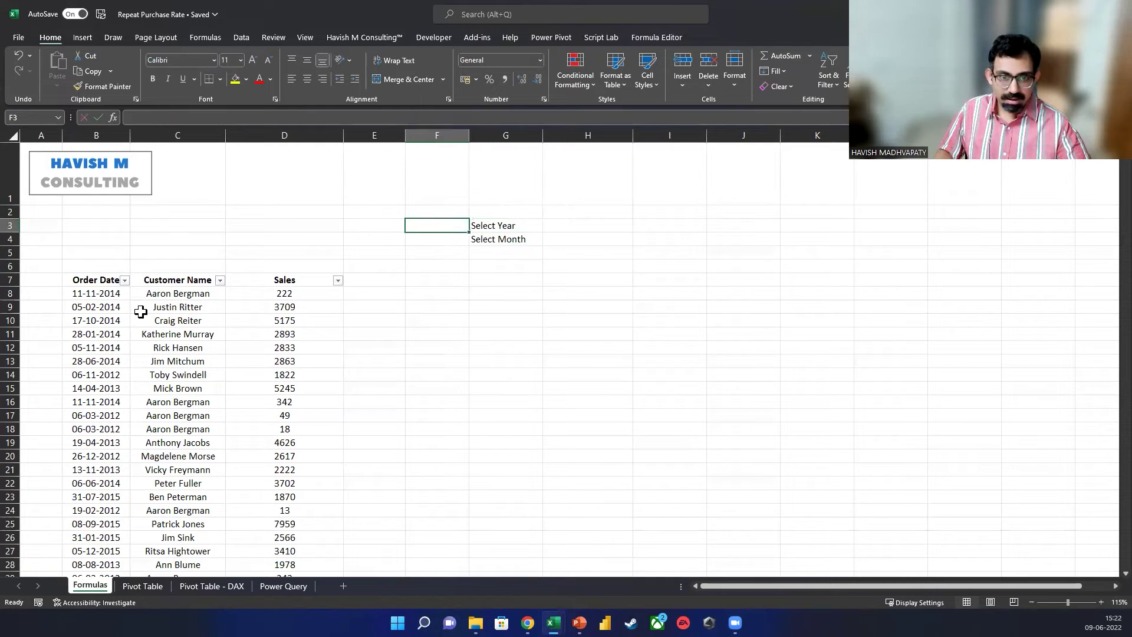
key(shift+Down)
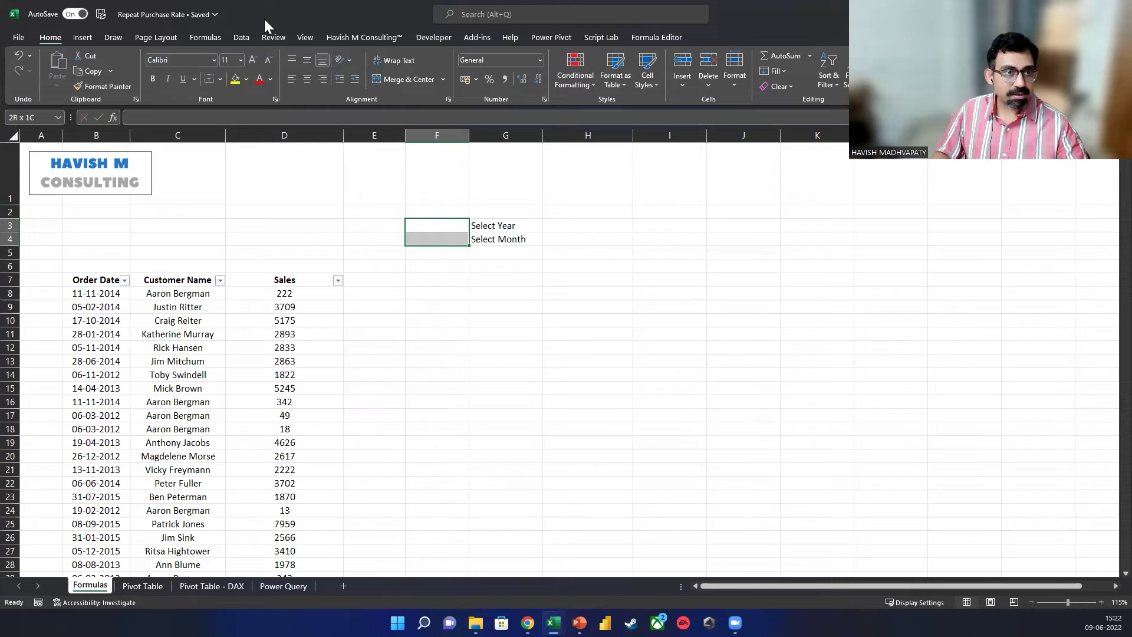
click(246, 79)
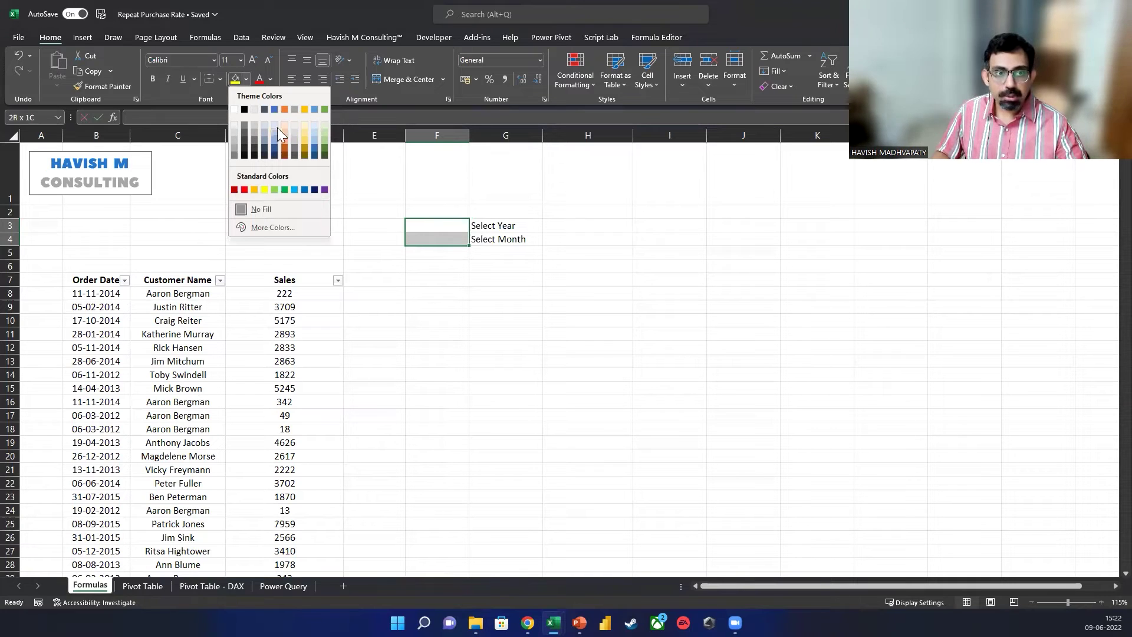
click(284, 126)
Add list data validation to F3 with the source 2012,2013,2014,2015.
click(437, 227)
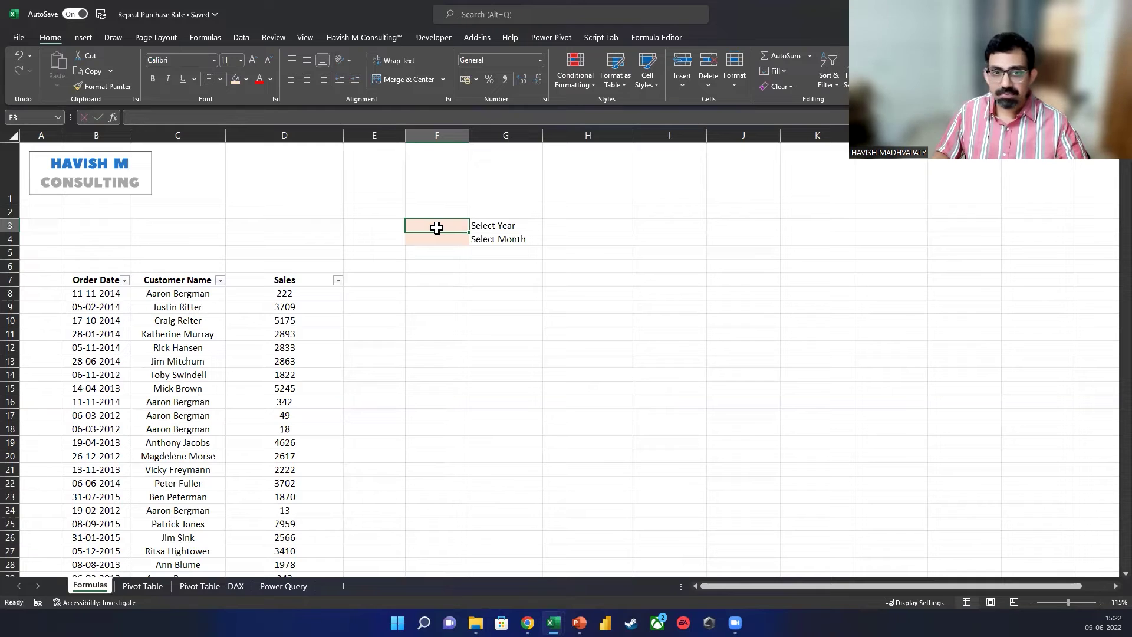
key(alt+a)
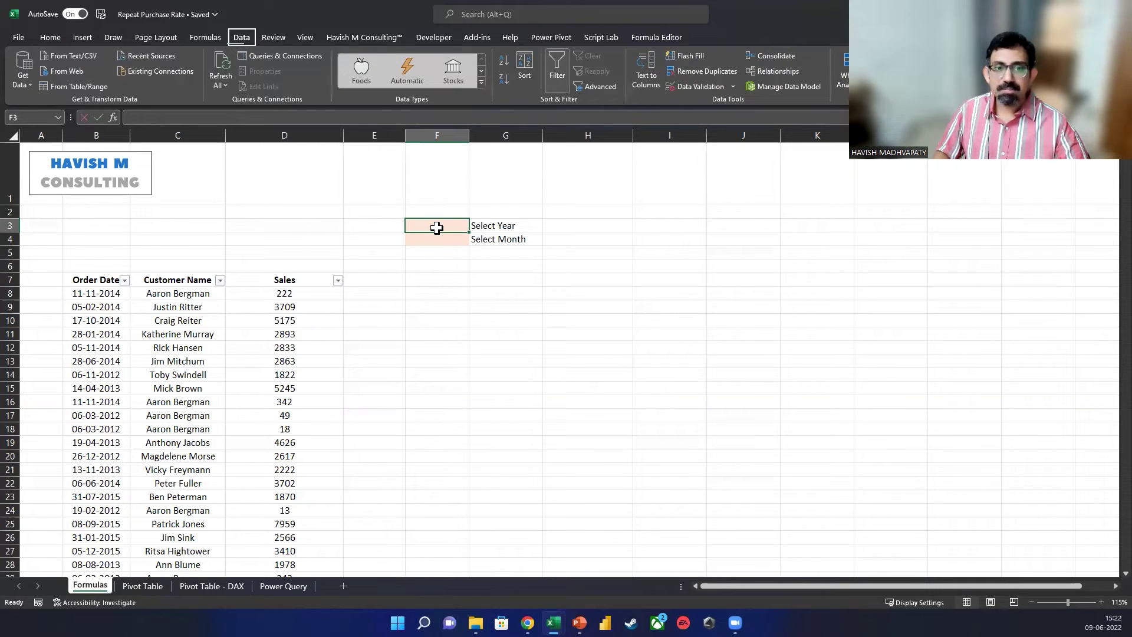
key(v)
key(v)
drag(950, 295, 694, 203)
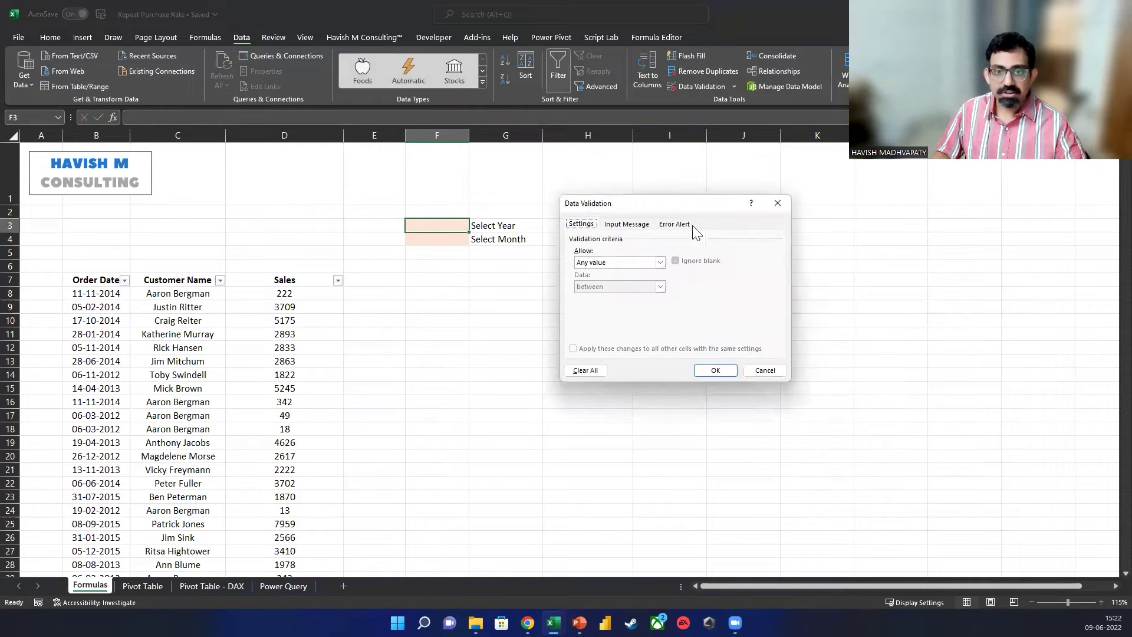
click(660, 261)
click(615, 297)
click(609, 309)
text(2012,2013)
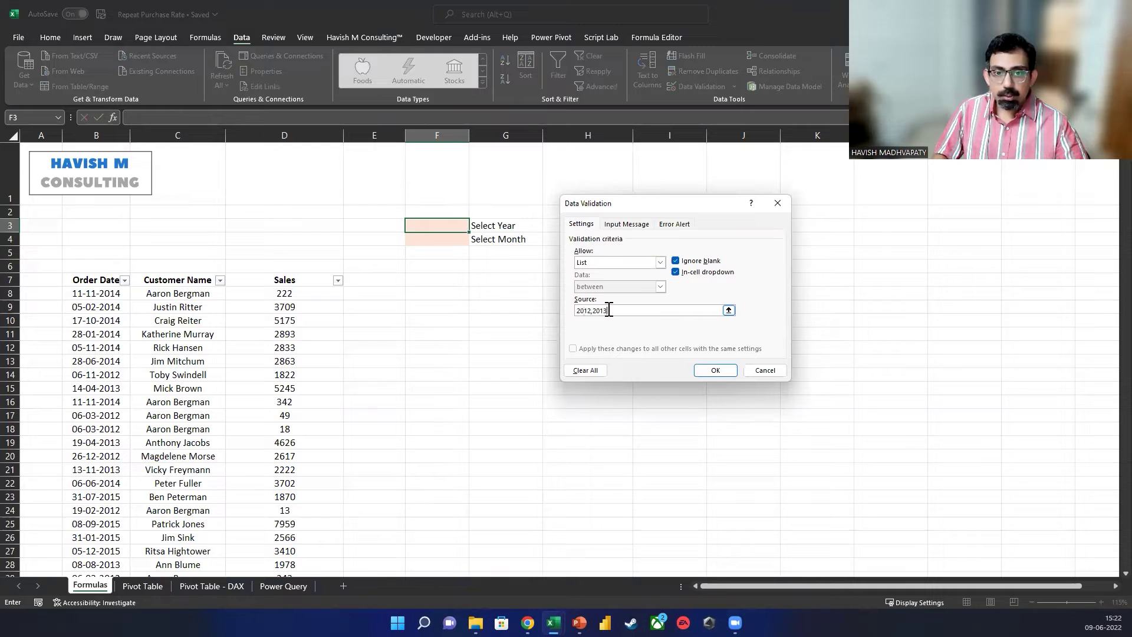
text(,2014,2015)
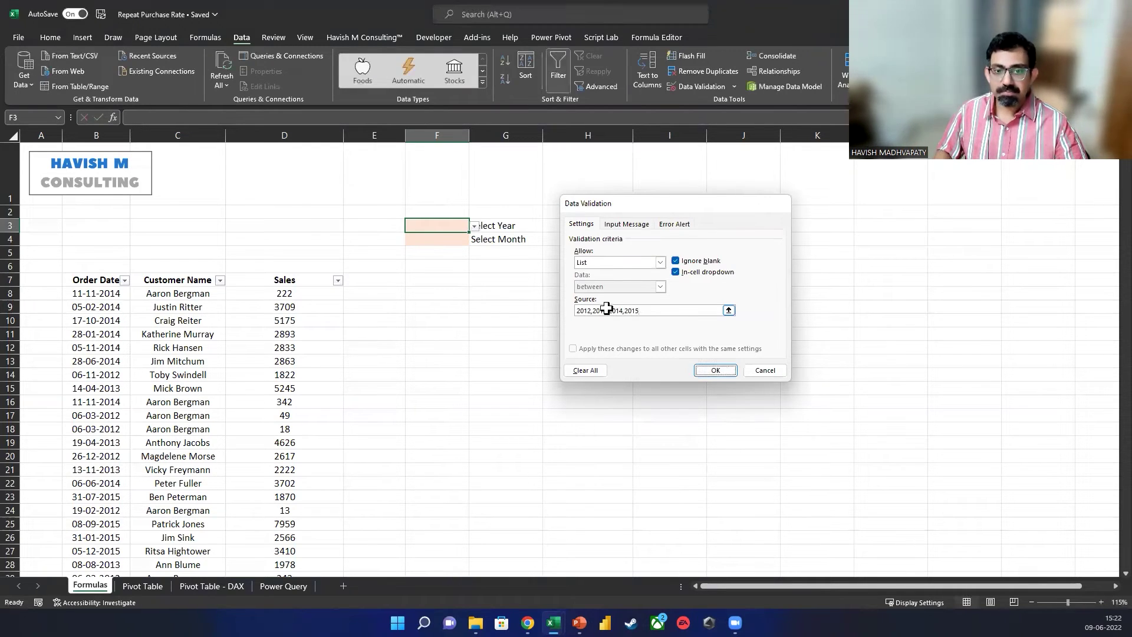
key(Return)
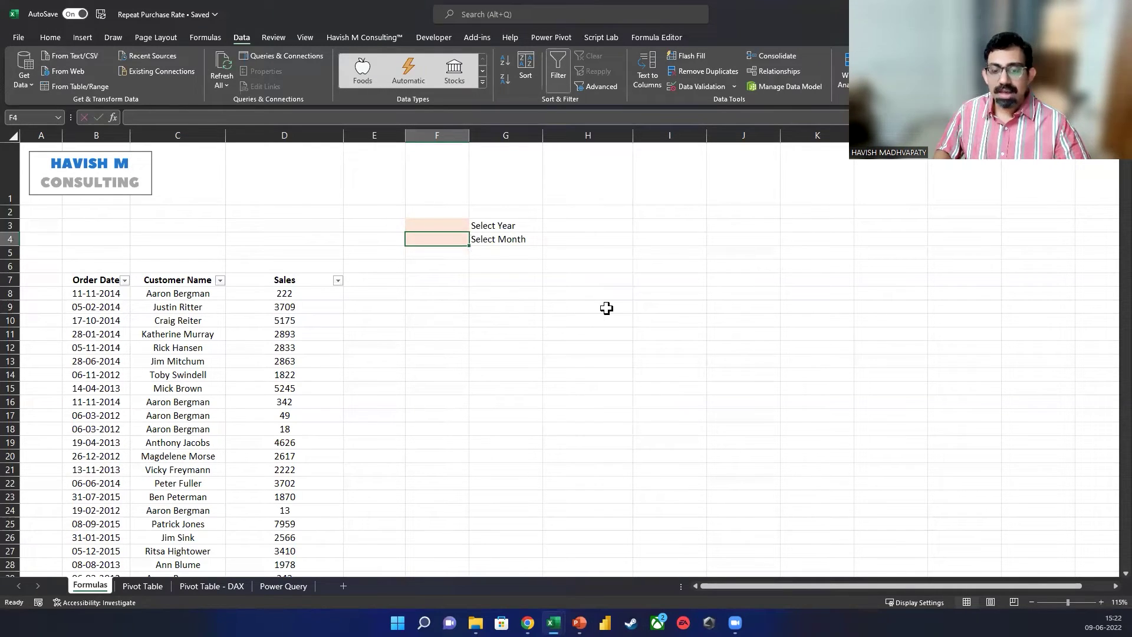
Give F4 list data validation with the months 1 to 12 as comma-separated source values, and check its dropdown.
key(Down)
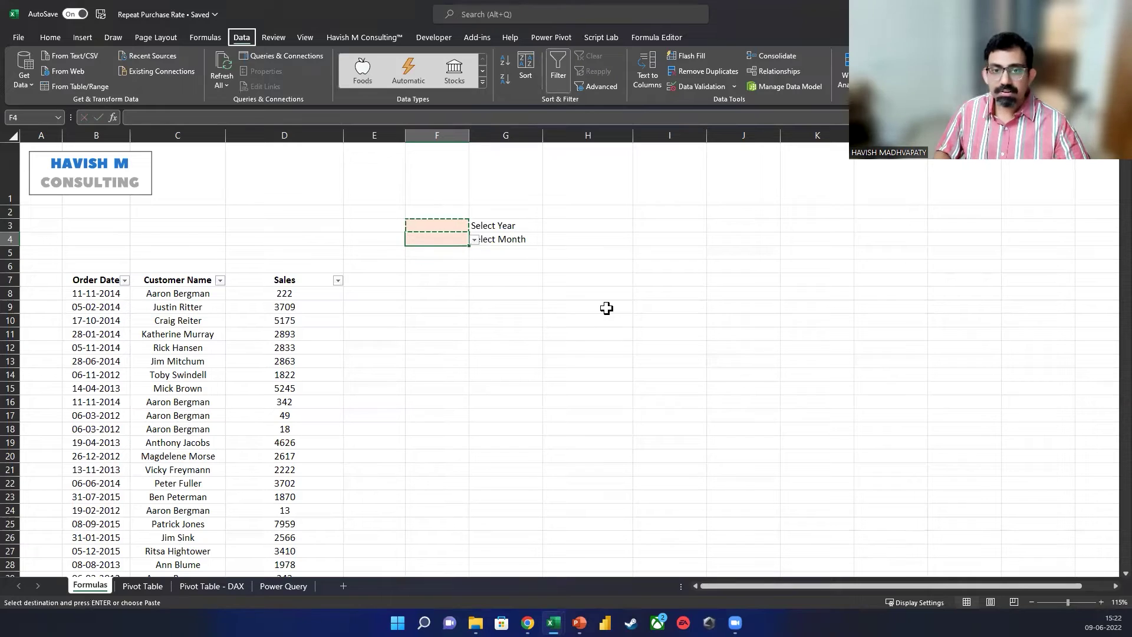
key(alt+a)
key(v)
key(v)
text(1,2,3,4,5,6,7,8,9,10,)
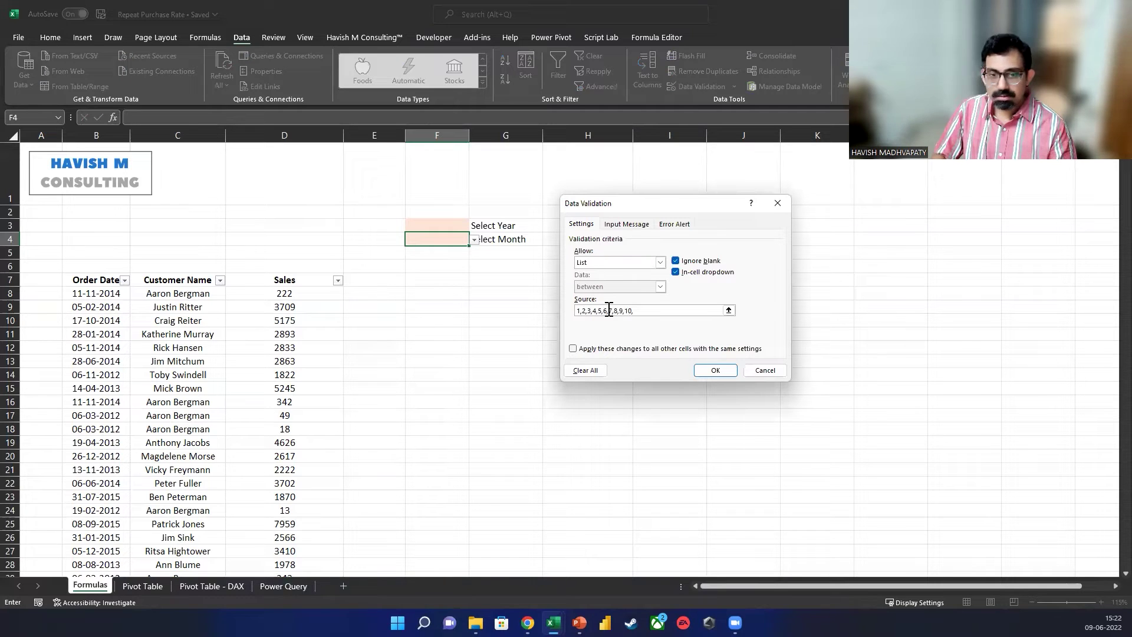
text(11,12)
key(Return)
key(alt+Down)
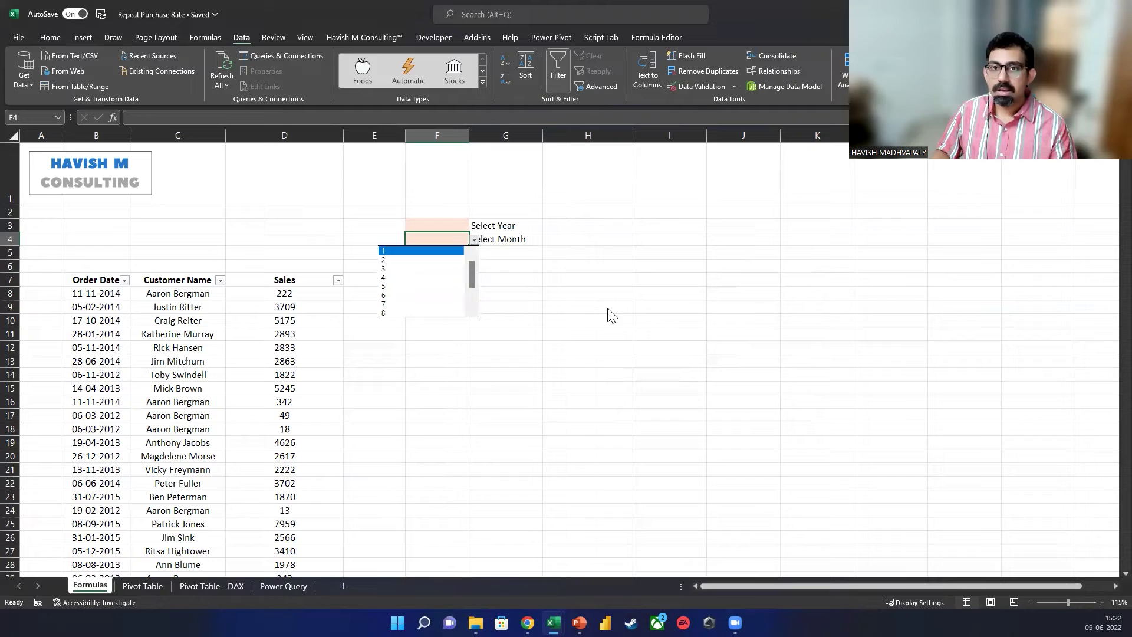
key(Escape)
Choose 2012 from the year dropdown in F3.
key(Up)
key(Down)
key(Down)
key(Up)
key(Up)
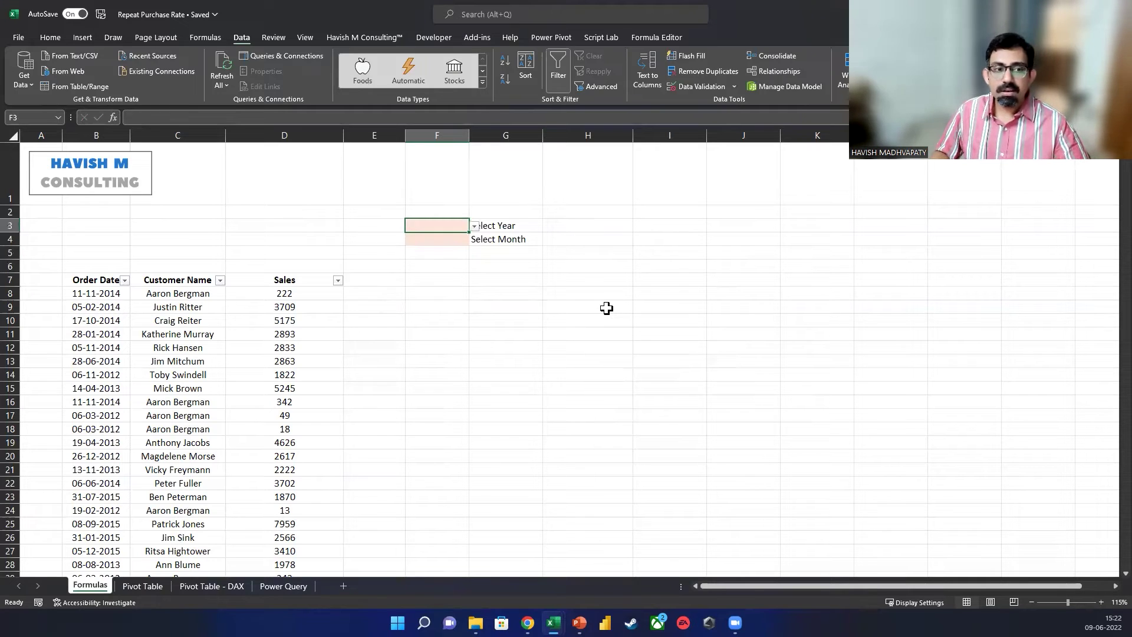
key(alt+Down)
key(Up)
key(Escape)
key(alt+Down)
key(Return)
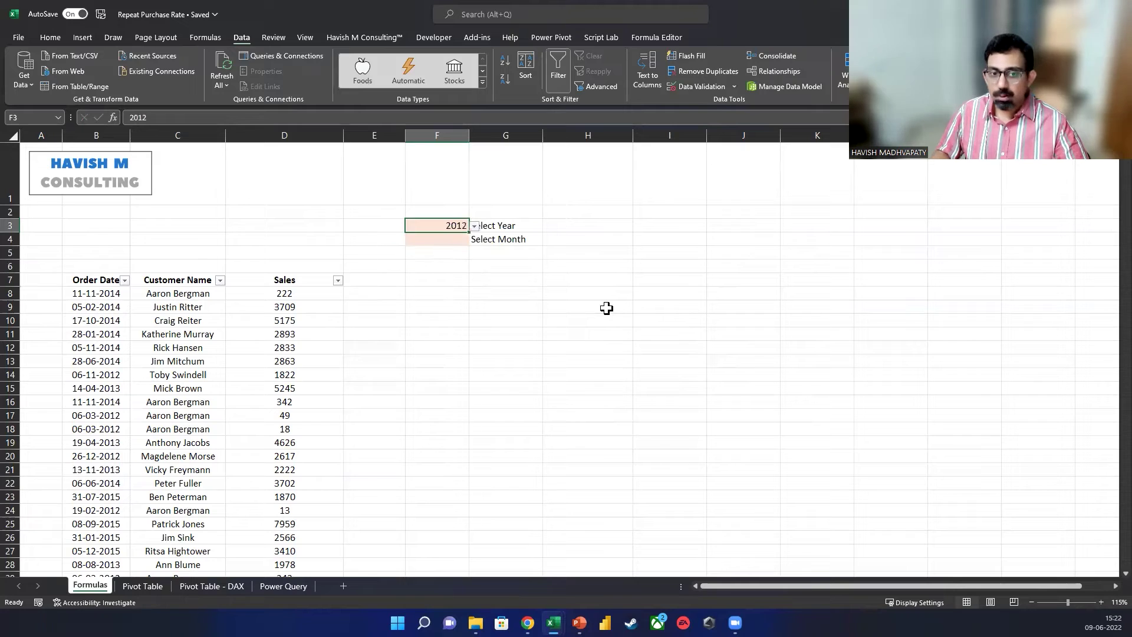
Choose month 1 from the month dropdown in F4.
key(Down)
key(alt+Down)
key(Return)
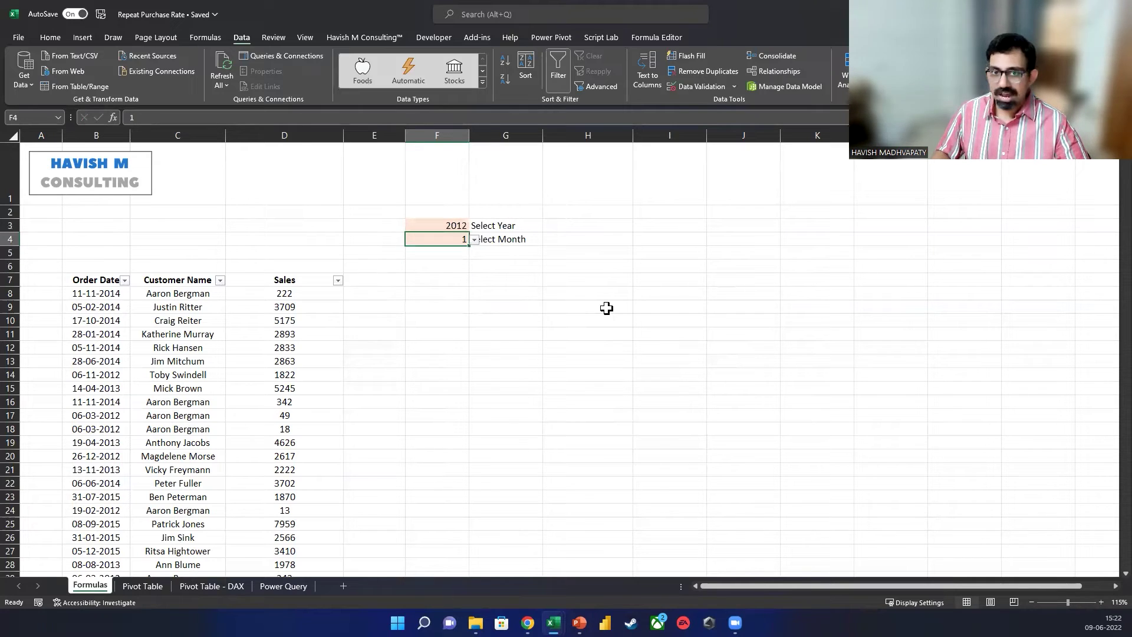
Filter the Order Date column to January 2012.
key(Left)
key(Left)
key(Down)
key(Down)
key(Left)
key(Left)
key(Down)
key(alt+Down)
key(space)
key(Down)
key(Down)
key(Down)
key(Down)
key(Right)
key(Down)
key(space)
key(Return)
Check how many customer names remain in the filtered Customer Name column, and return to the sheet's first row.
key(Right)
key(Down)
key(ctrl+shift+Down)
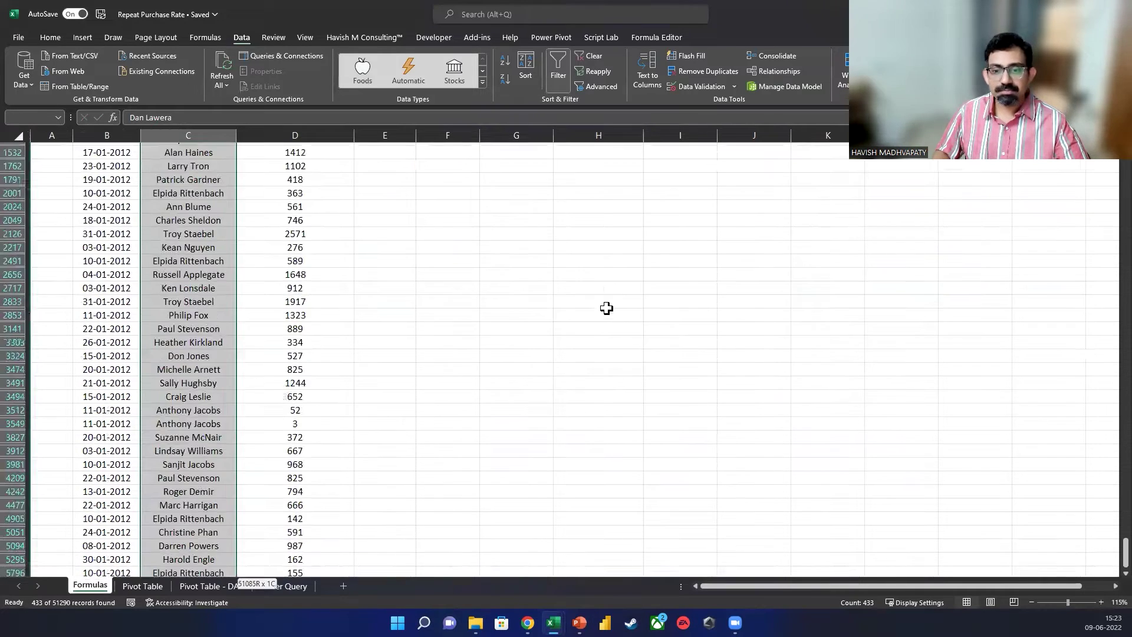
key(ctrl+Up)
key(ctrl+Up)
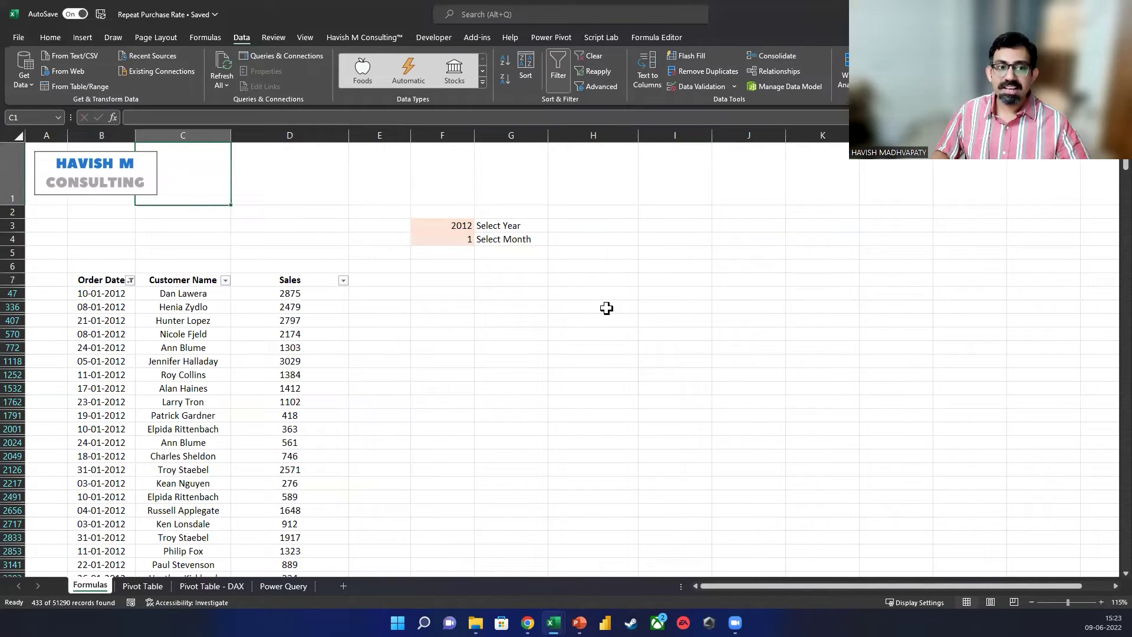
Clear the January 2012 filter from the order table.
key(alt+a)
key(c)
key(Down)
key(Right)
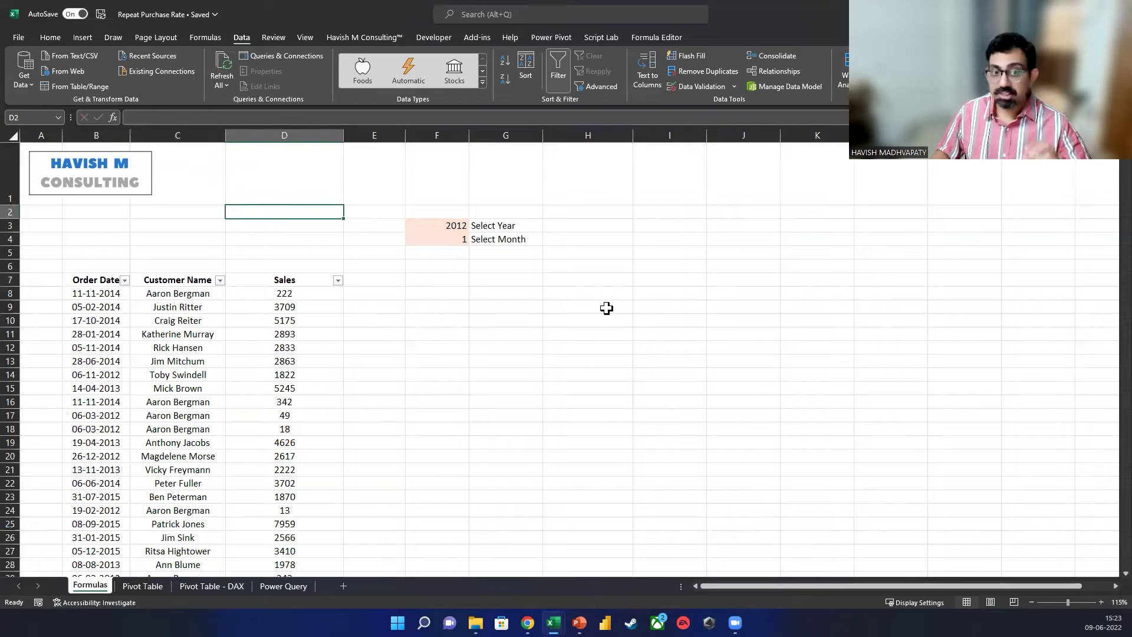
key(Down)
key(Right)
key(Down)
key(Right)
key(Down)
key(Down)
key(Down)
key(Left)
key(Left)
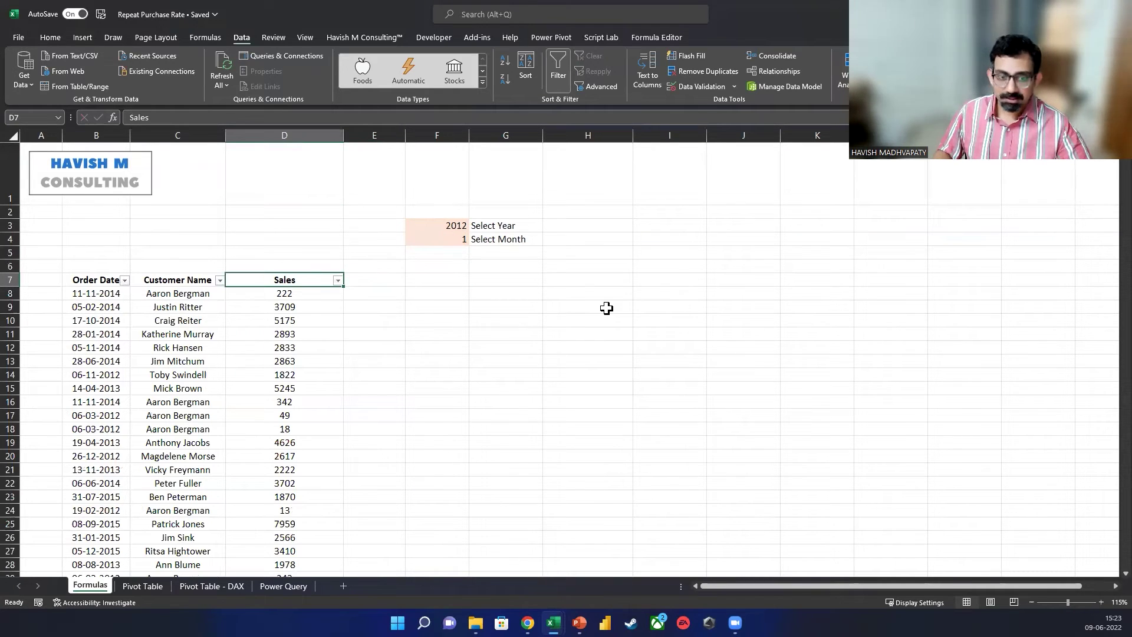
key(ctrl+shift+l)
key(Right)
key(Right)
key(Left)
key(Left)
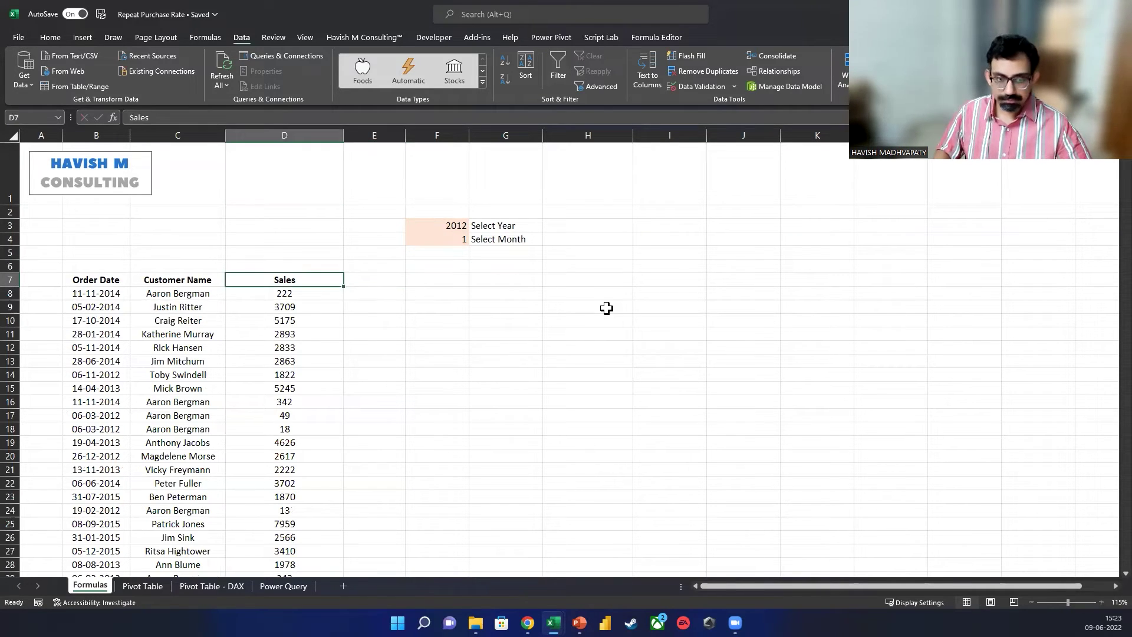
key(ctrl+shift+l)
Enter the header All Customers in Period in F7 and autofit the width of column F.
key(Right)
key(Right)
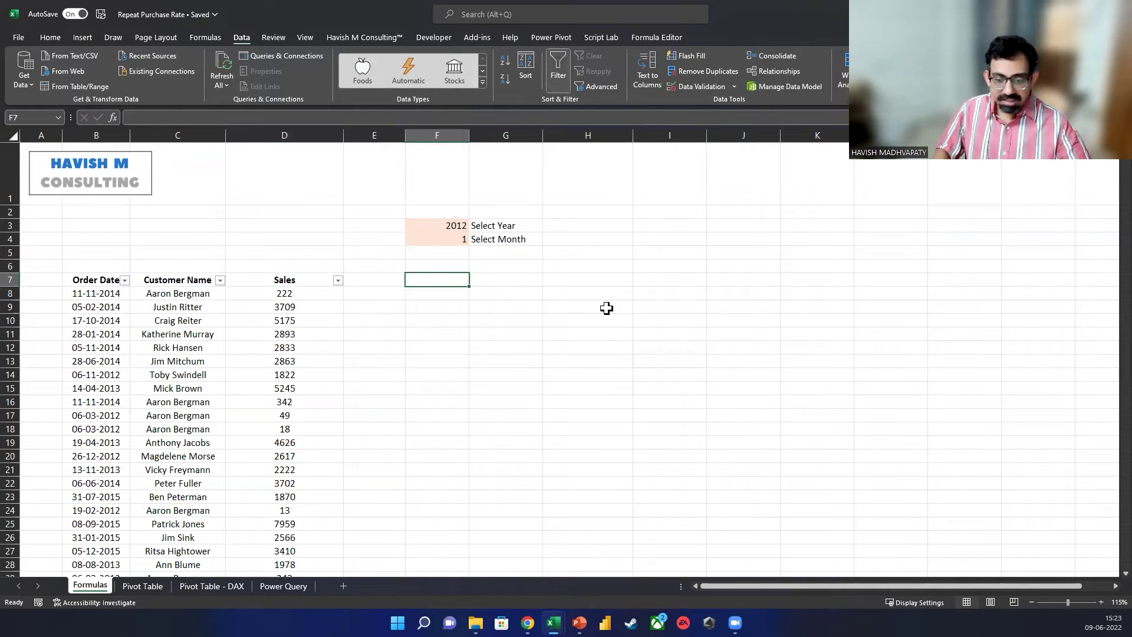
text(All Customer)
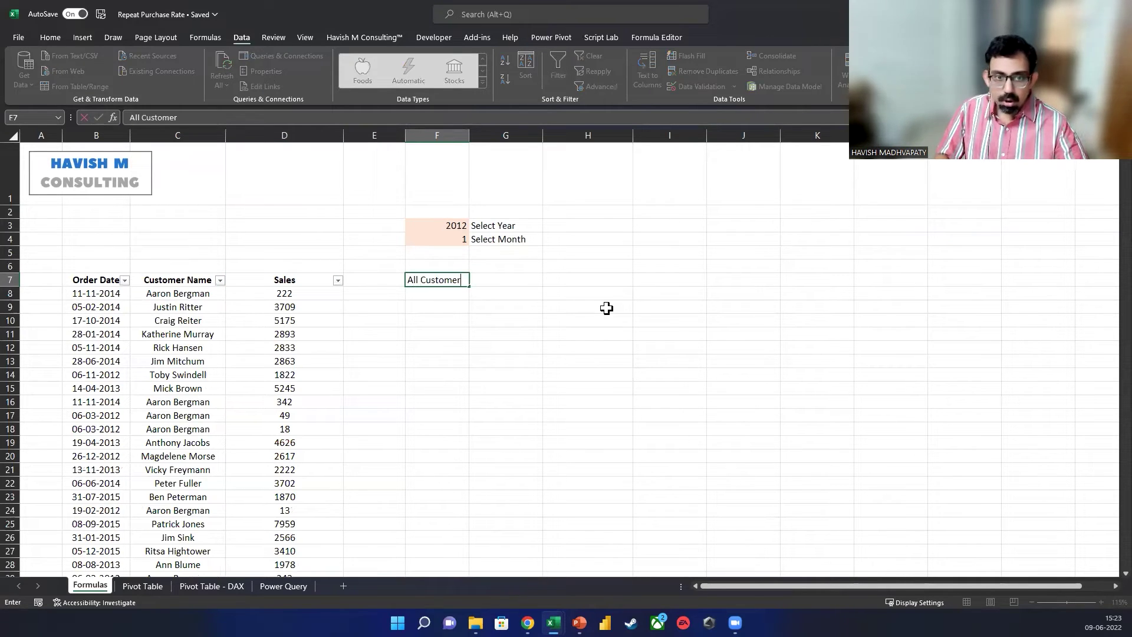
text(s in Period)
key(Return)
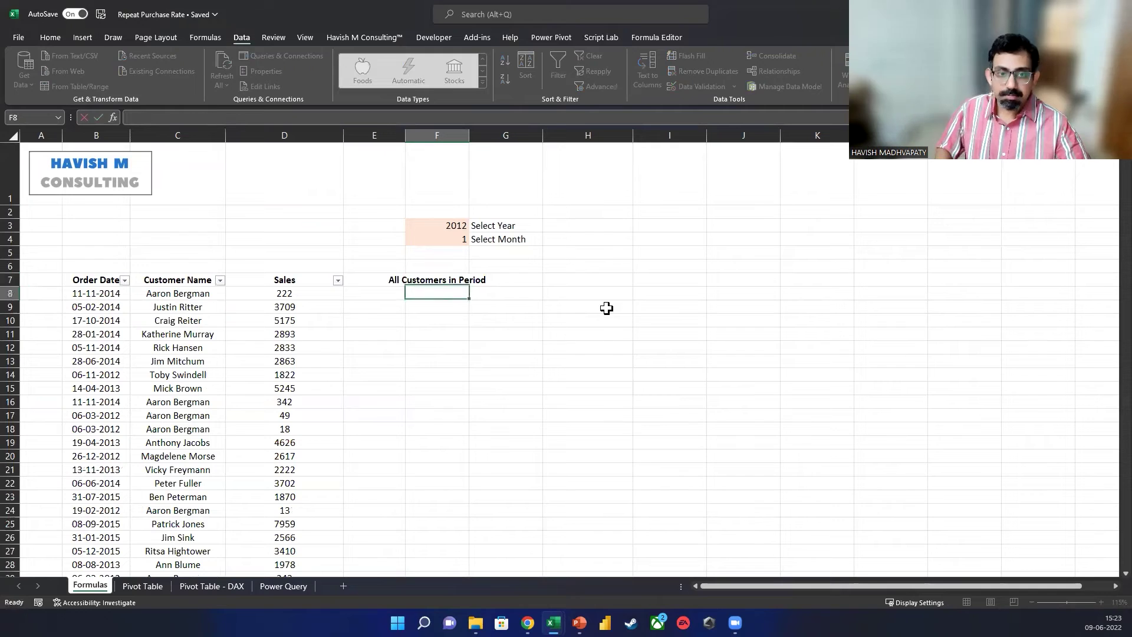
key(Up)
key(alt+h)
key(o)
key(i)
Filter the order table by Order Date again to show only January 2012.
key(Left)
key(Left)
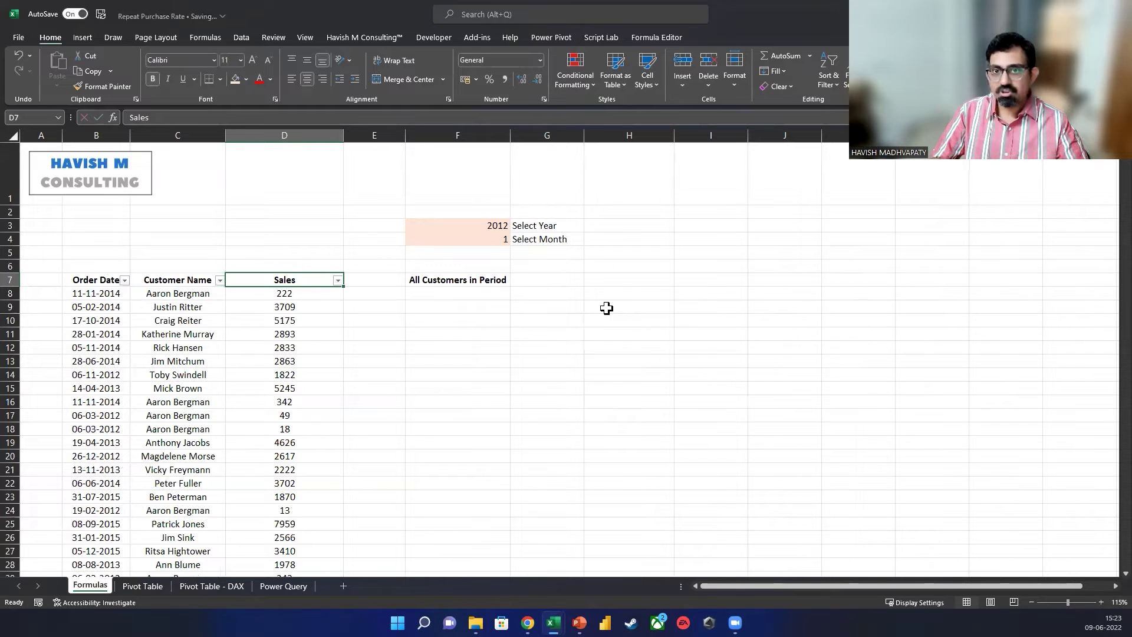
key(Left)
key(Left)
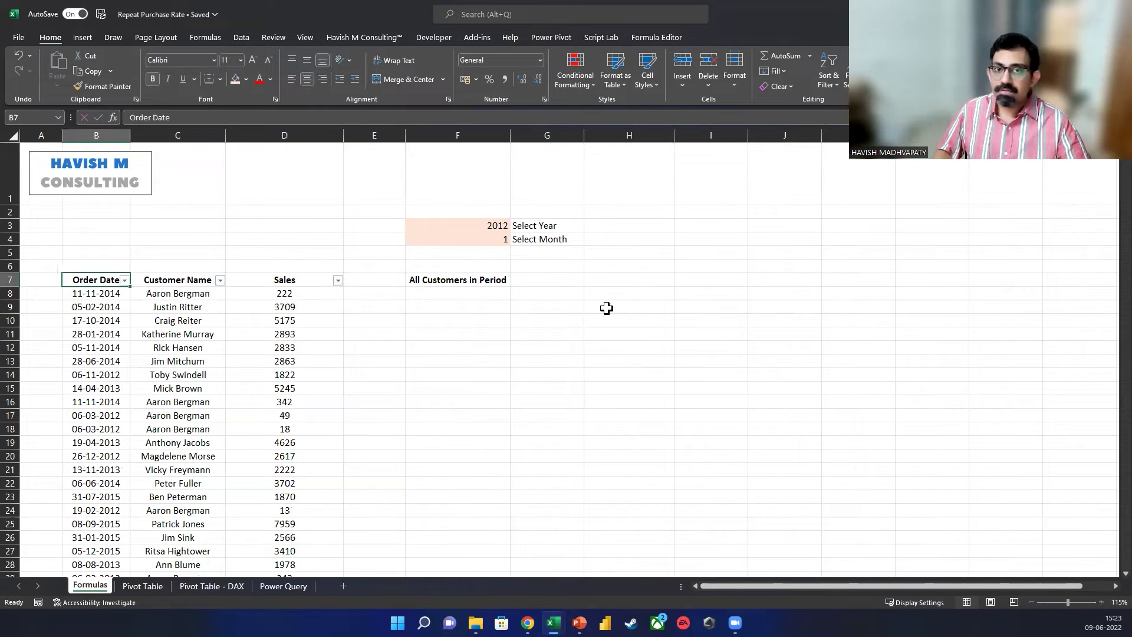
key(alt+Down)
key(Tab)
key(space)
key(Down)
key(Down)
key(Down)
key(Down)
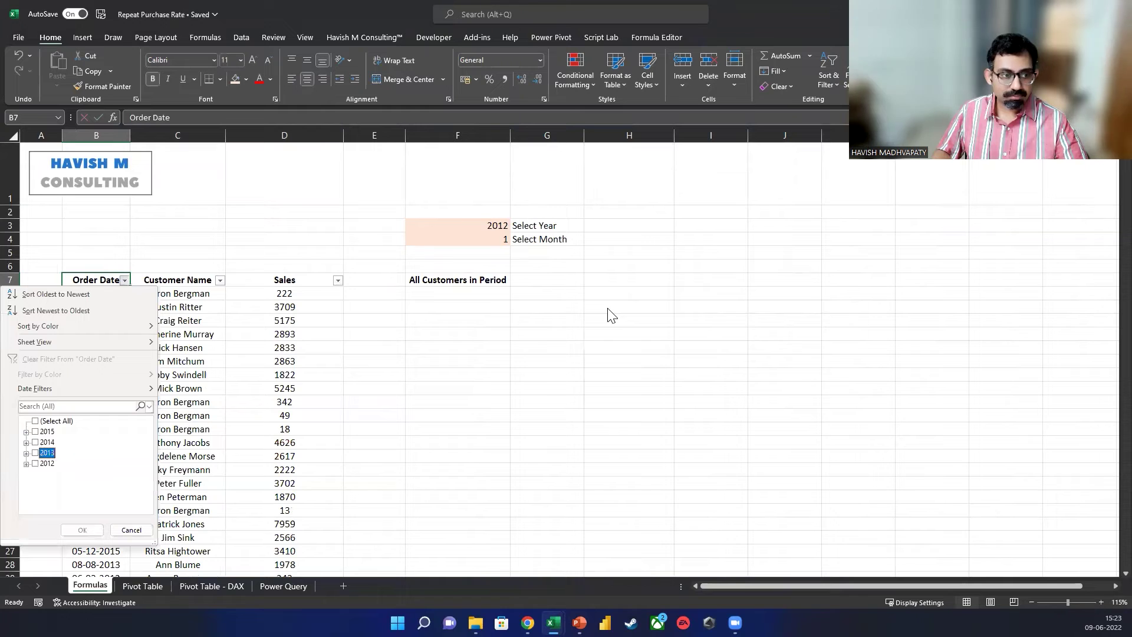
key(Right)
key(Down)
key(space)
key(Return)
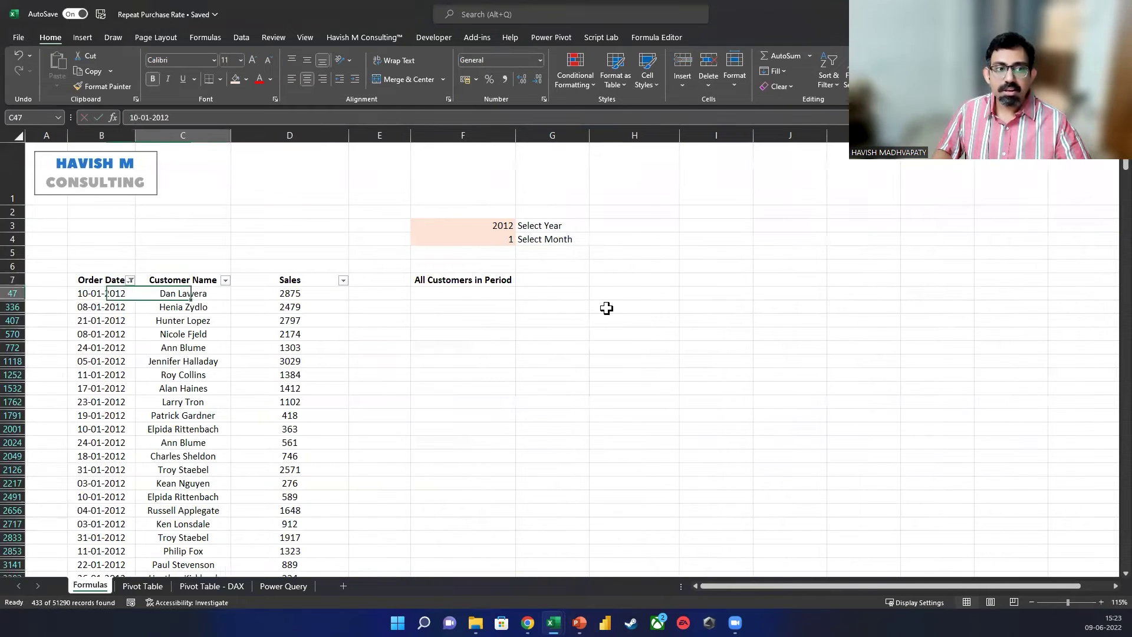
Check the count of customer names in the filtered orders, and return to the beginning of the sheet.
key(ctrl+shift+Down)
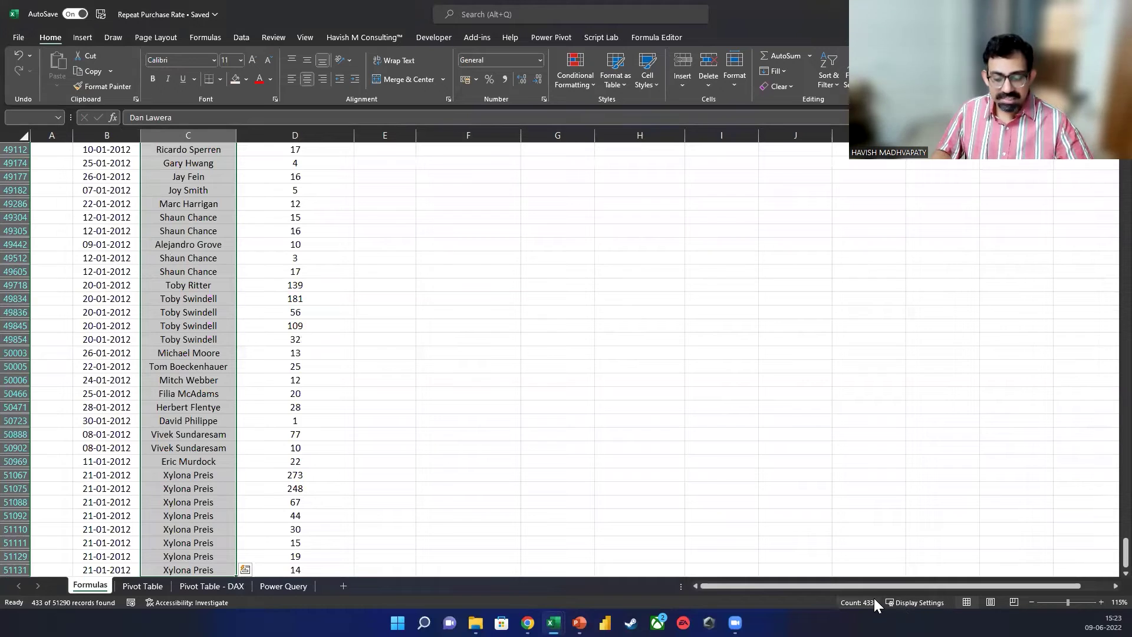
key(ctrl+q)
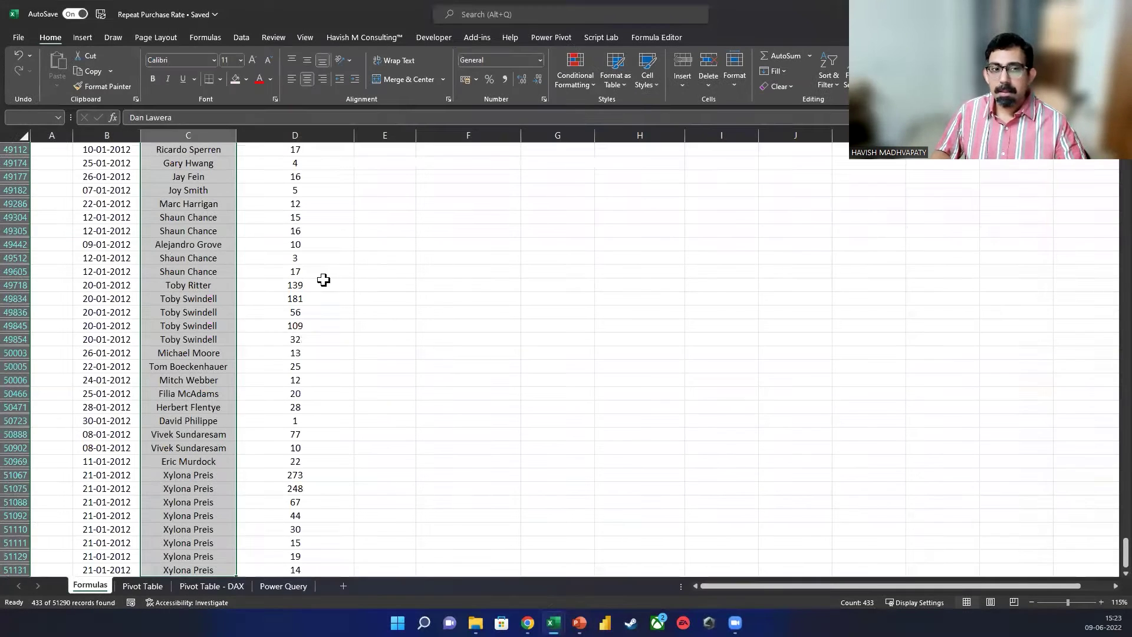
click(323, 283)
key(ctrl+Up)
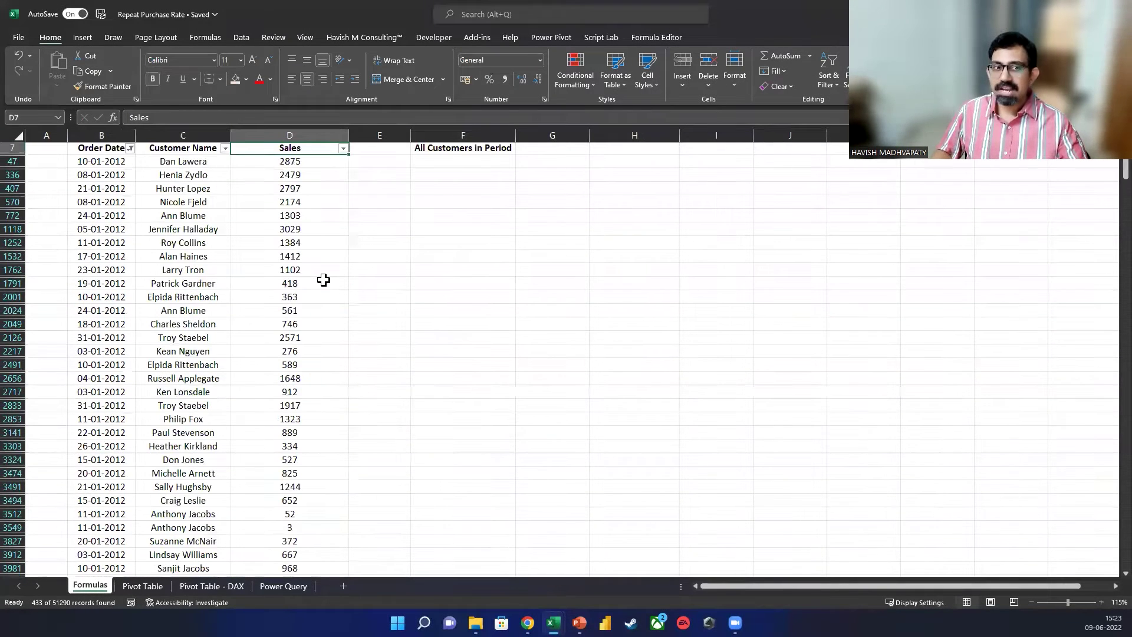
key(ctrl+Up)
key(Down)
key(Down)
key(Right)
key(Right)
key(Right)
key(Down)
key(Down)
key(Down)
key(Down)
key(Left)
key(Down)
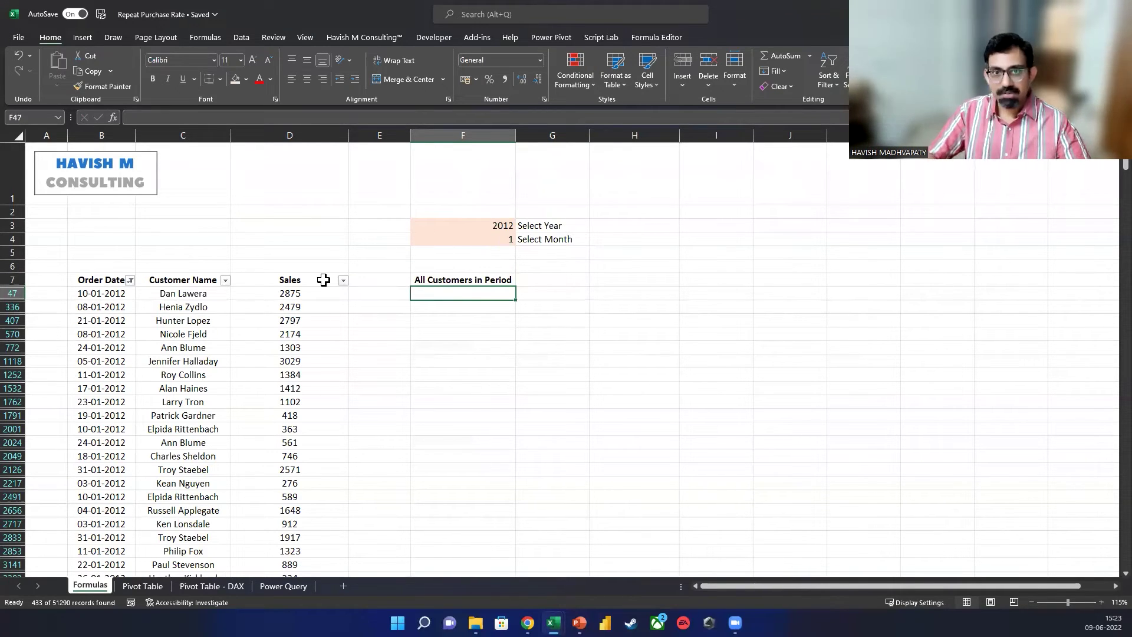
text(=FILTER()
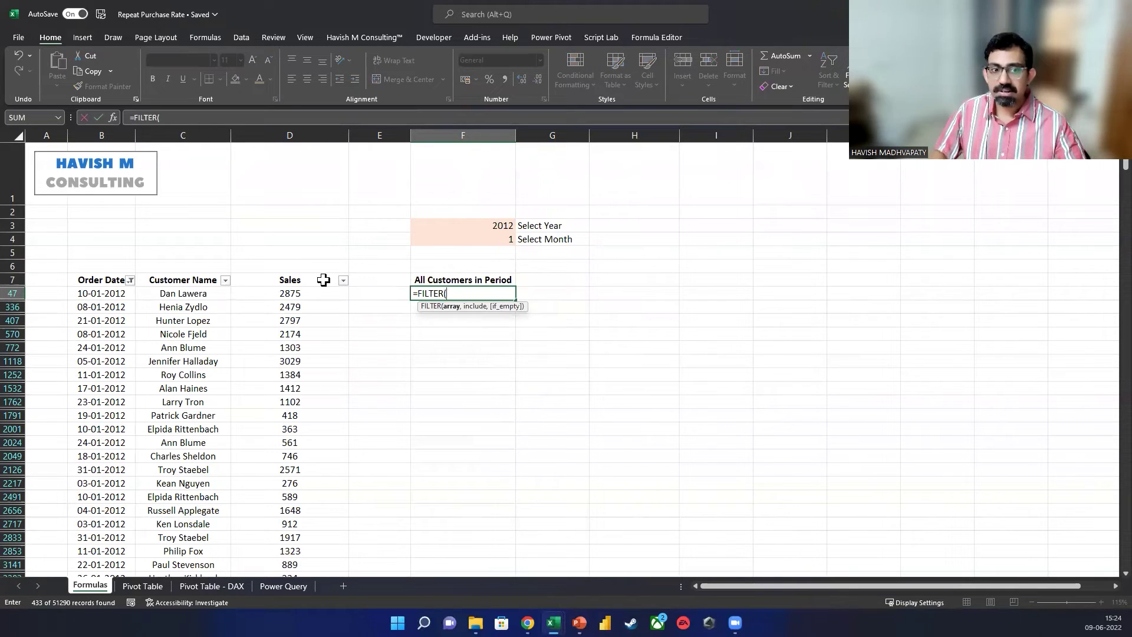
click(198, 295)
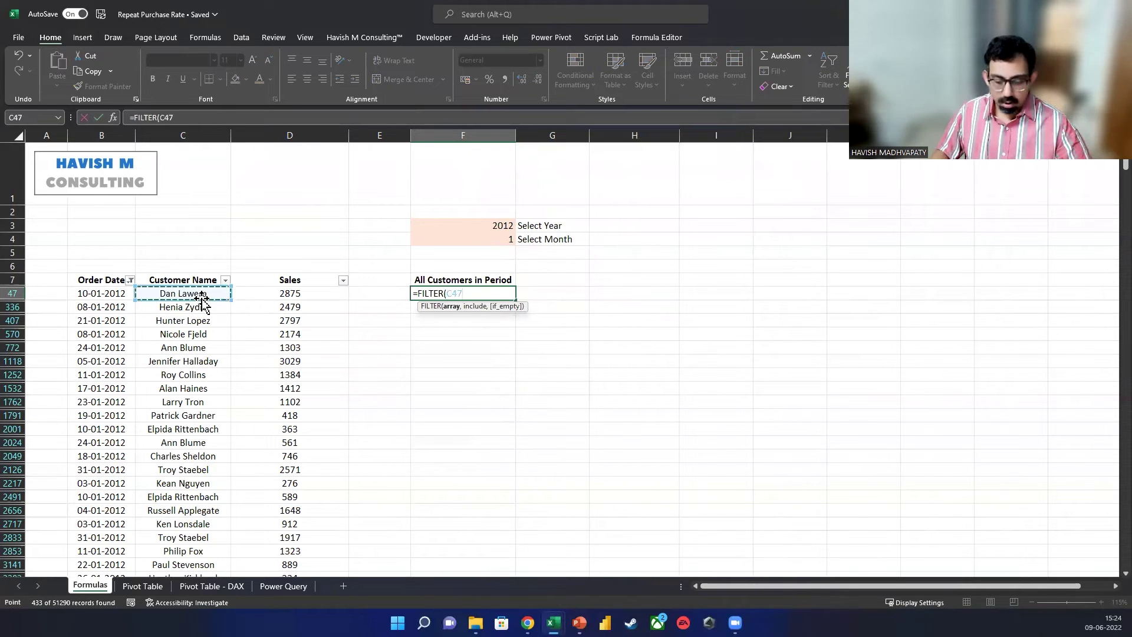
key(ctrl+shift+Down)
key(ctrl+BackSpace)
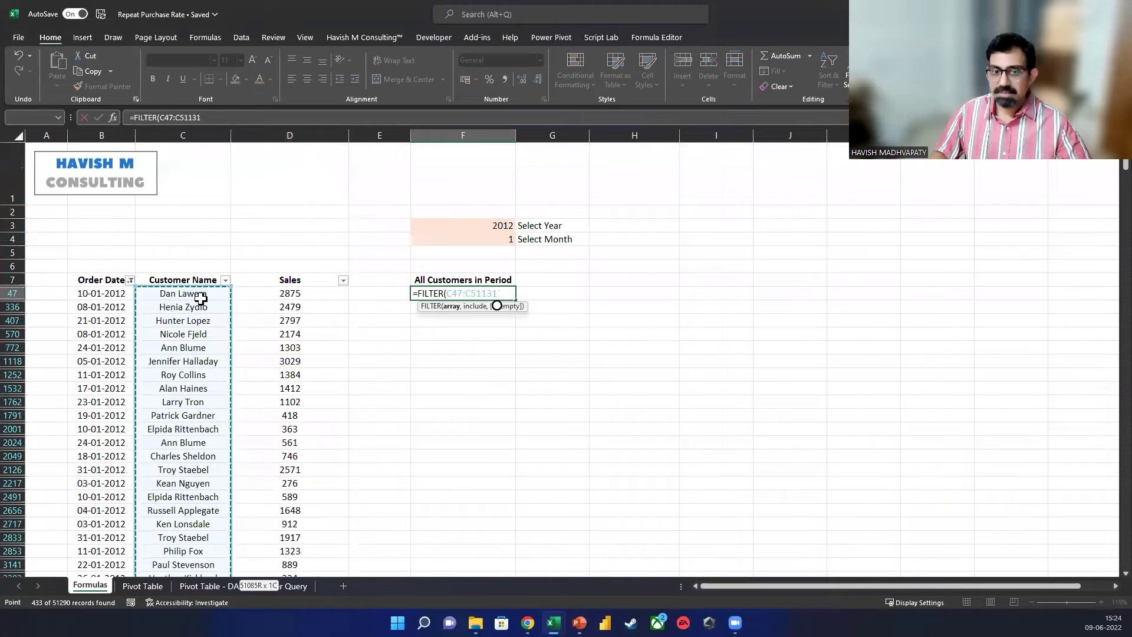
key(Escape)
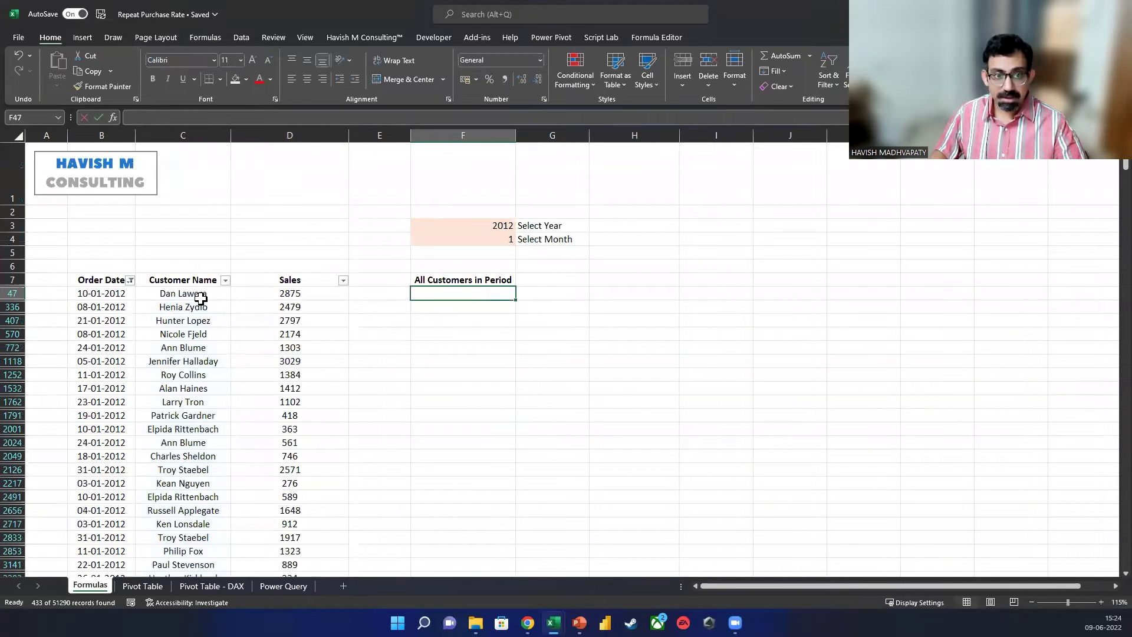
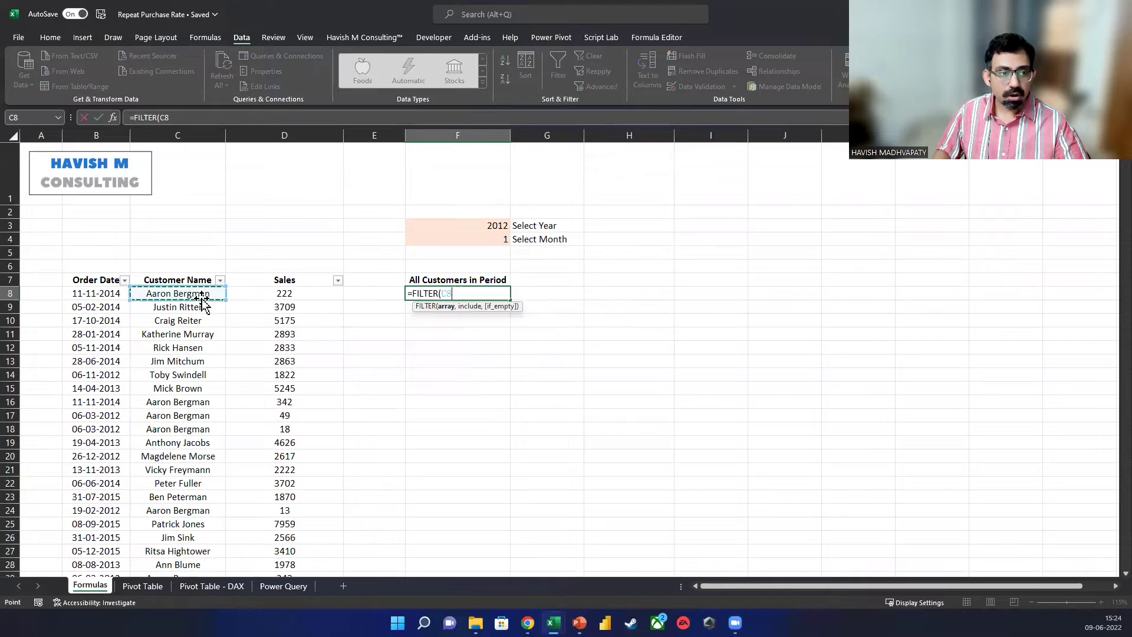
Start a FILTER formula in F8 with the customer names C8:C51297 as its array, without a line break after the comma.
key(ctrl+BackSpace)
text(,)
key(alt+Return)
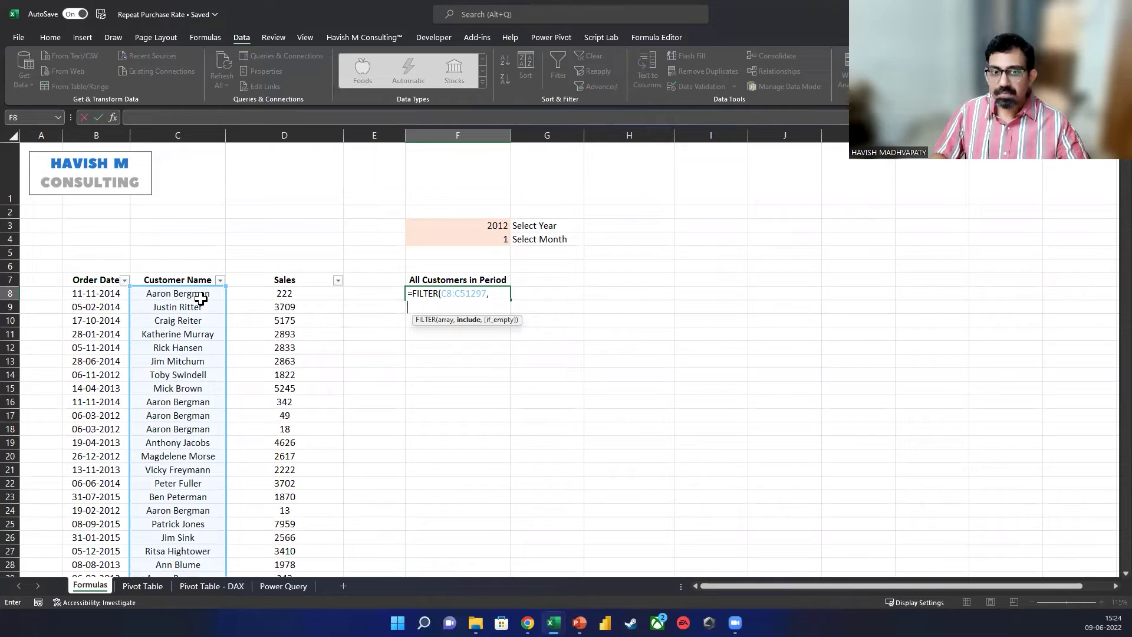
key(Return)
click(99, 290)
key(Right)
key(Right)
key(Right)
key(Right)
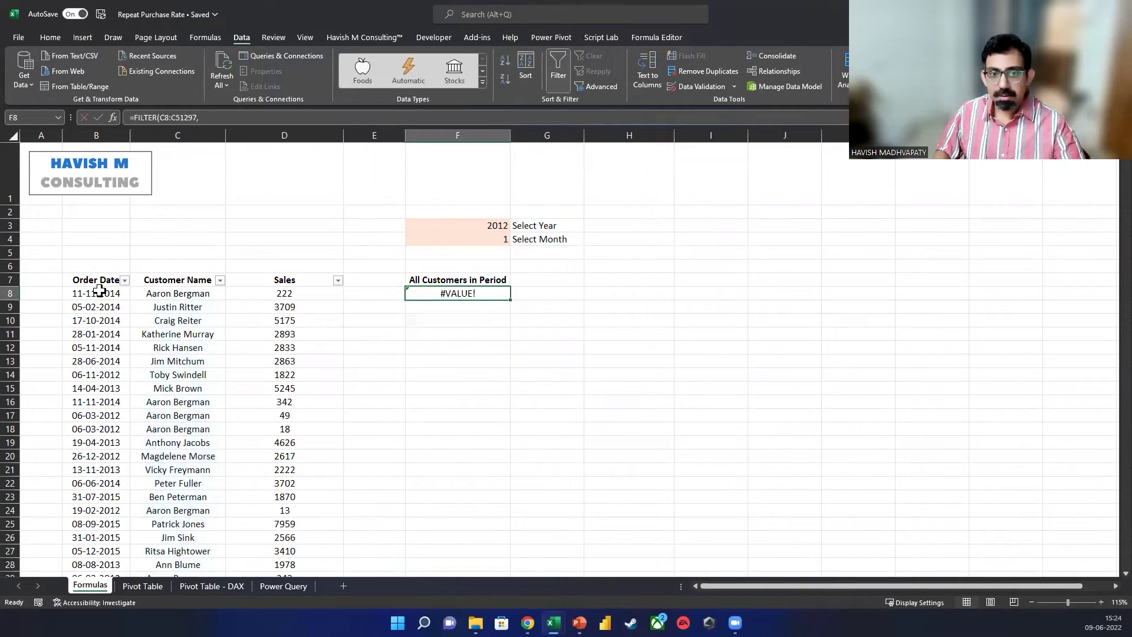
key(F2)
key(BackSpace)
key(BackSpace)
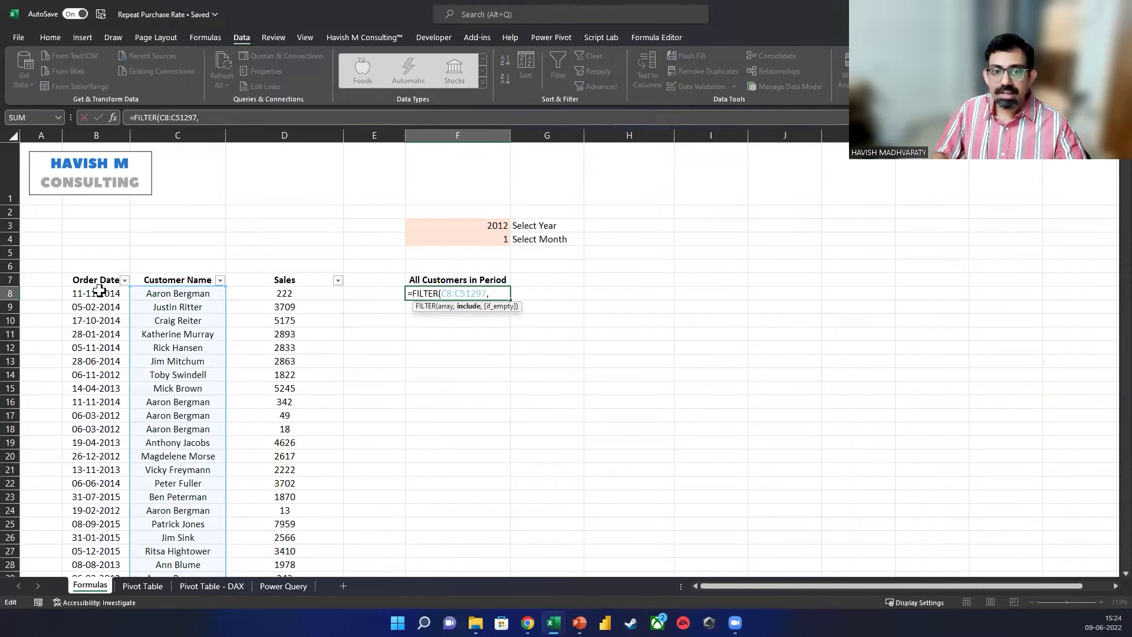
Complete the FILTER formula in F8 with the condition YEAR(B8:B51297)=F3.
click(86, 291)
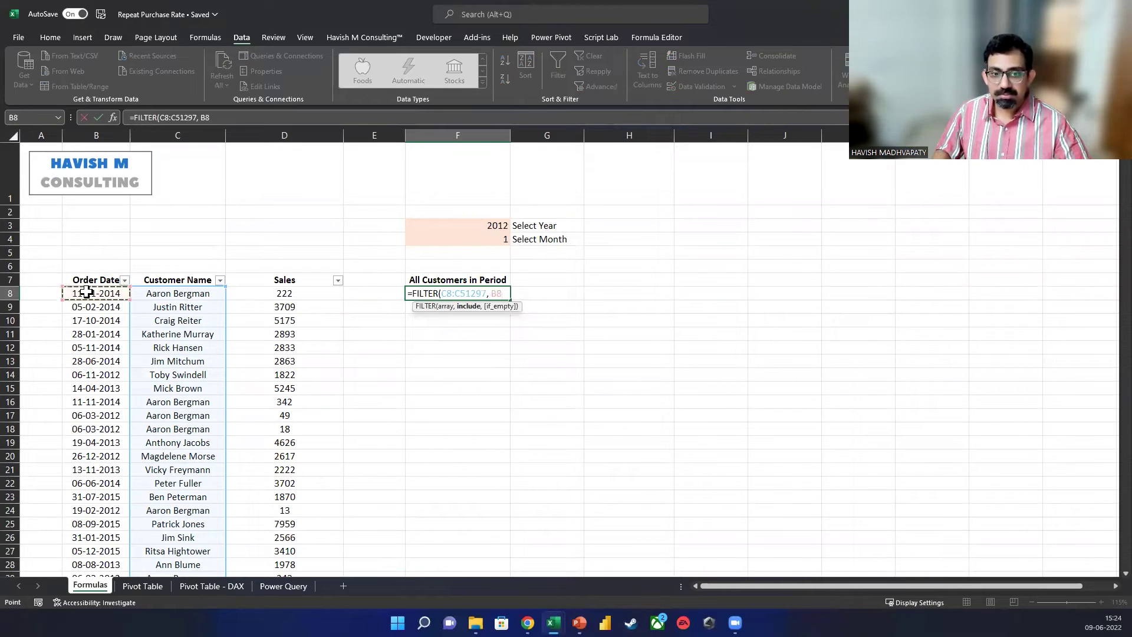
key(ctrl+shift+Down)
key(ctrl+BackSpace)
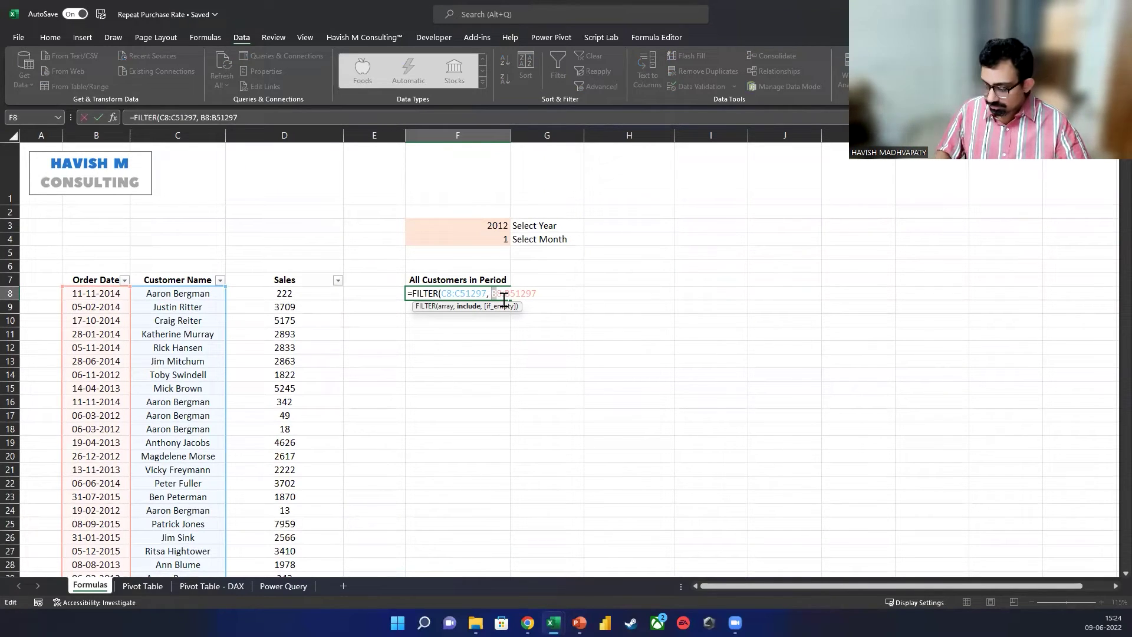
text(year()
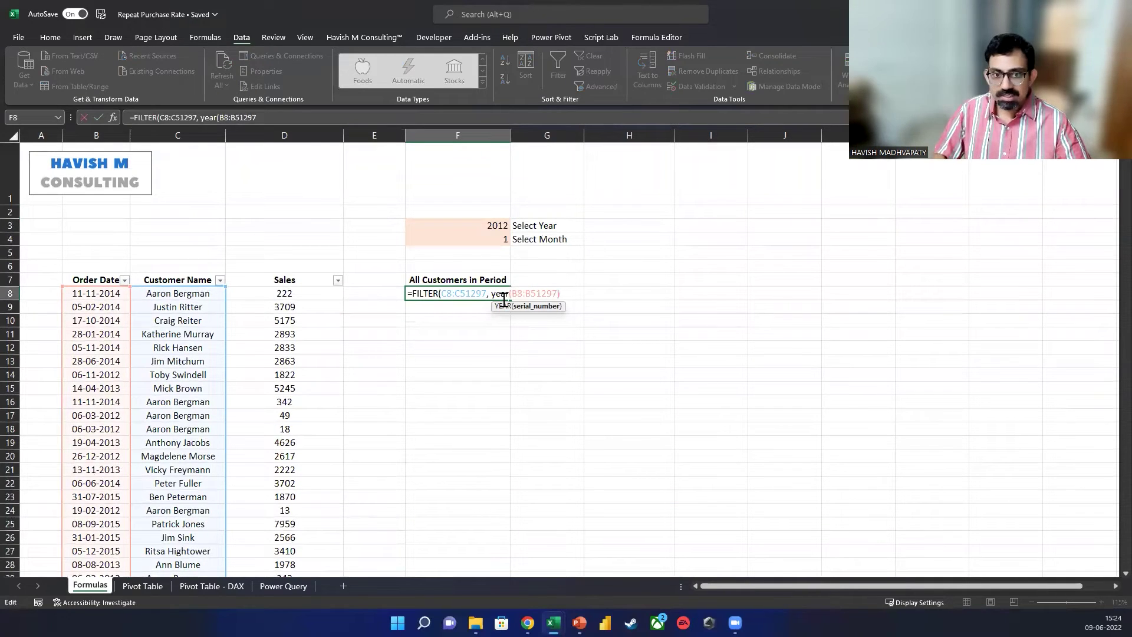
text()=)
click(490, 227)
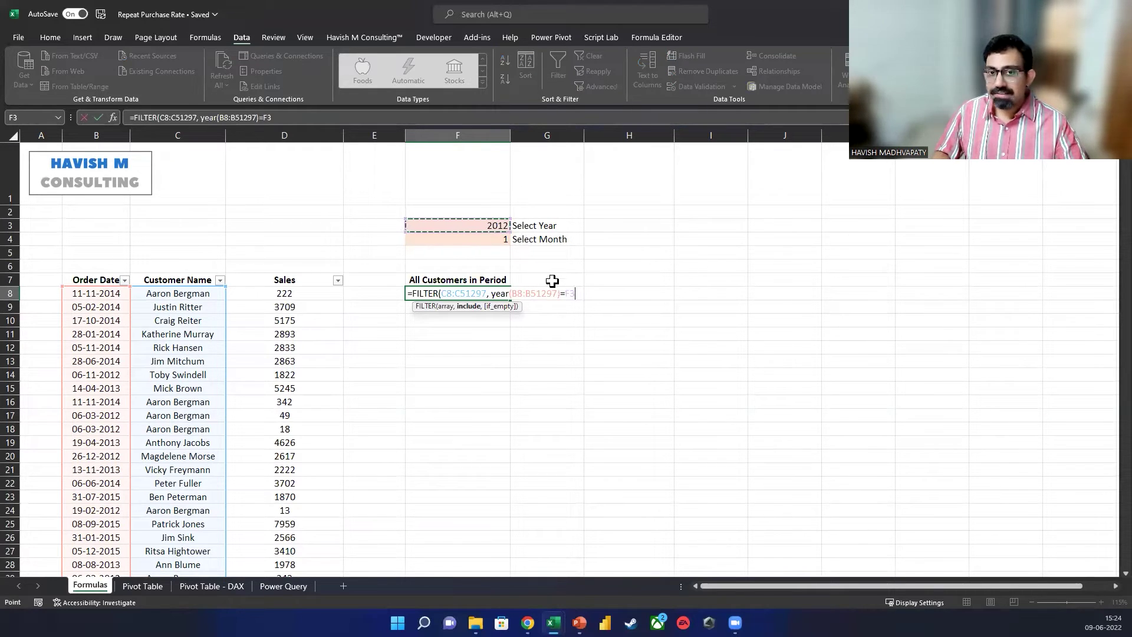
key(Return)
key(Return)
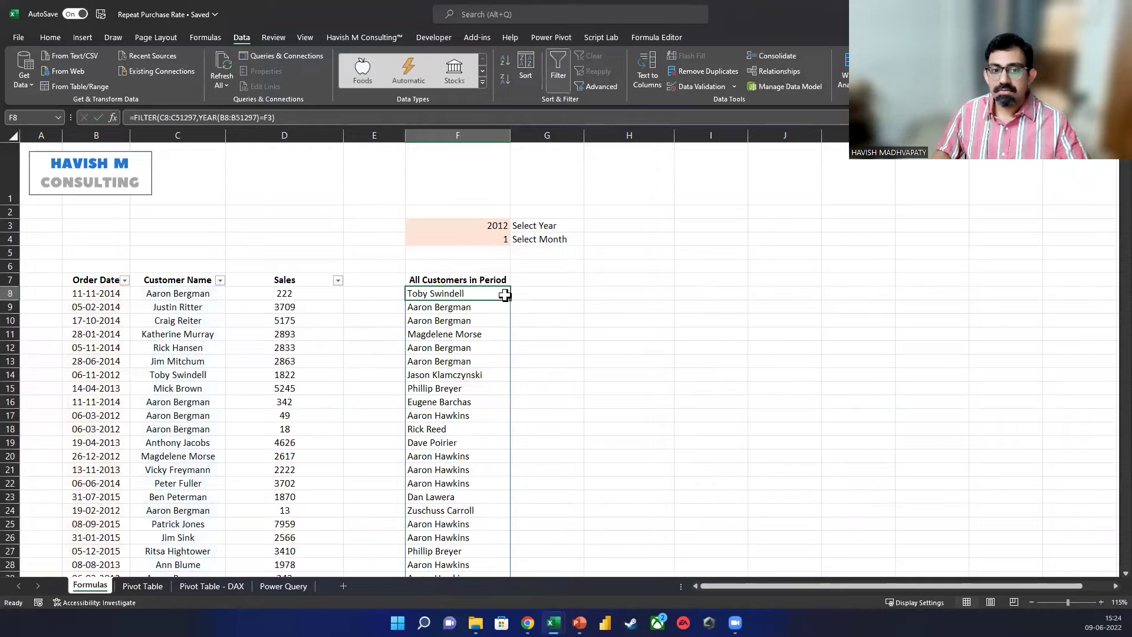
Check the count of customers returned by the formula in column F, and go back to the Order Date header.
key(ctrl+shift+Down)
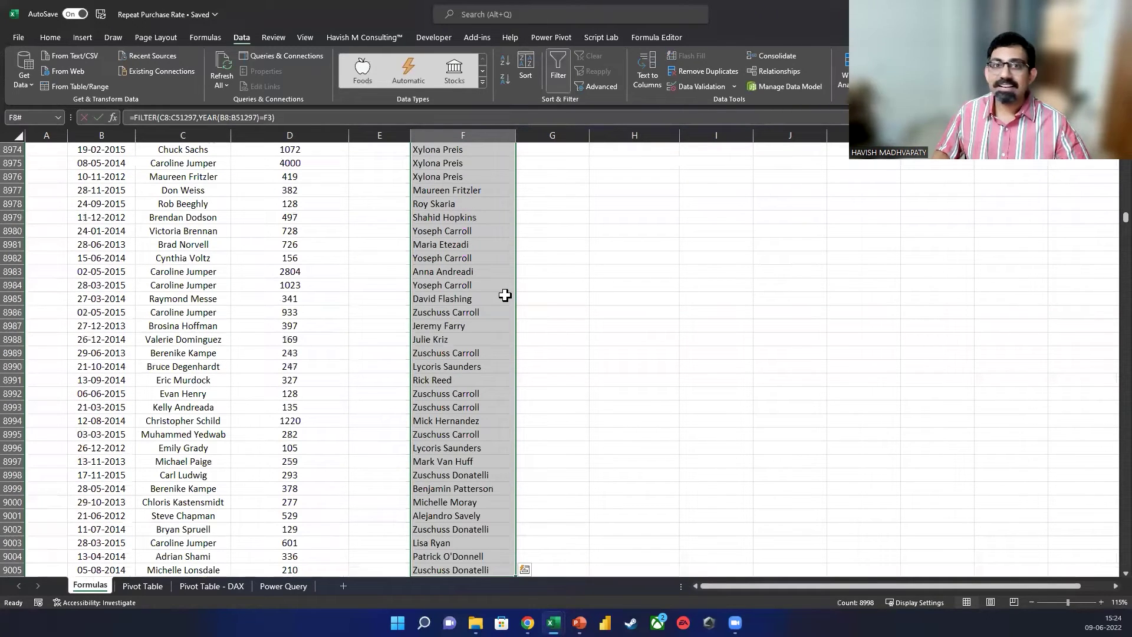
key(ctrl+Up)
key(ctrl+Left)
key(ctrl+Left)
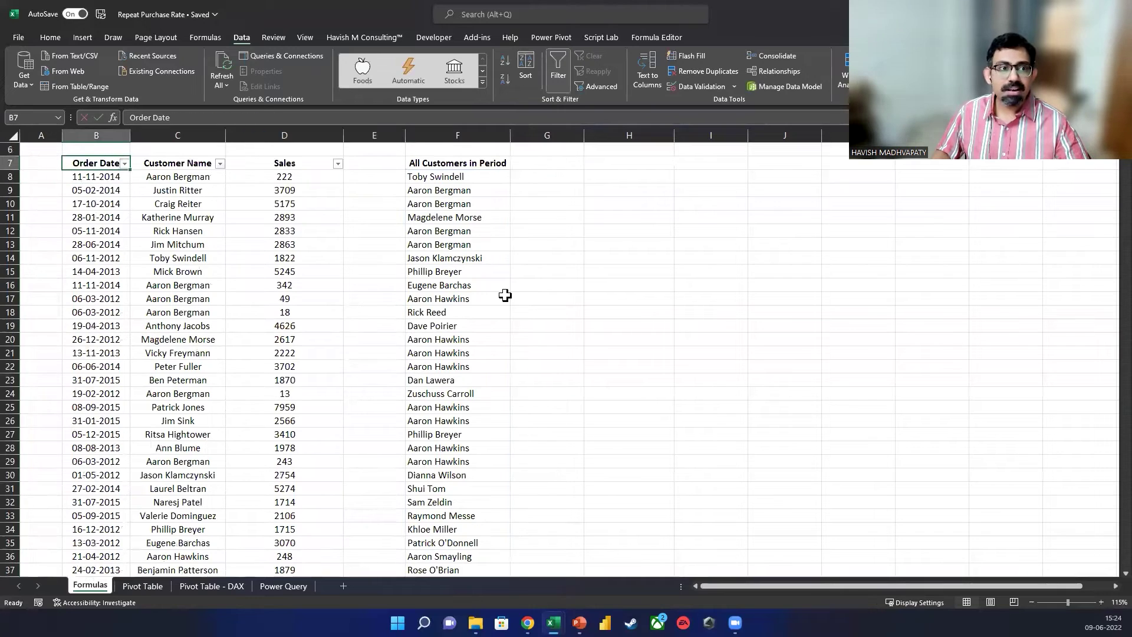
Filter the Order Date column to the year 2012.
key(alt+Down)
key(space)
key(Down)
key(Down)
key(Down)
key(Down)
key(space)
key(Return)
Check the count of customer names in the 2012 orders, and undo the year filter.
key(Down)
key(Right)
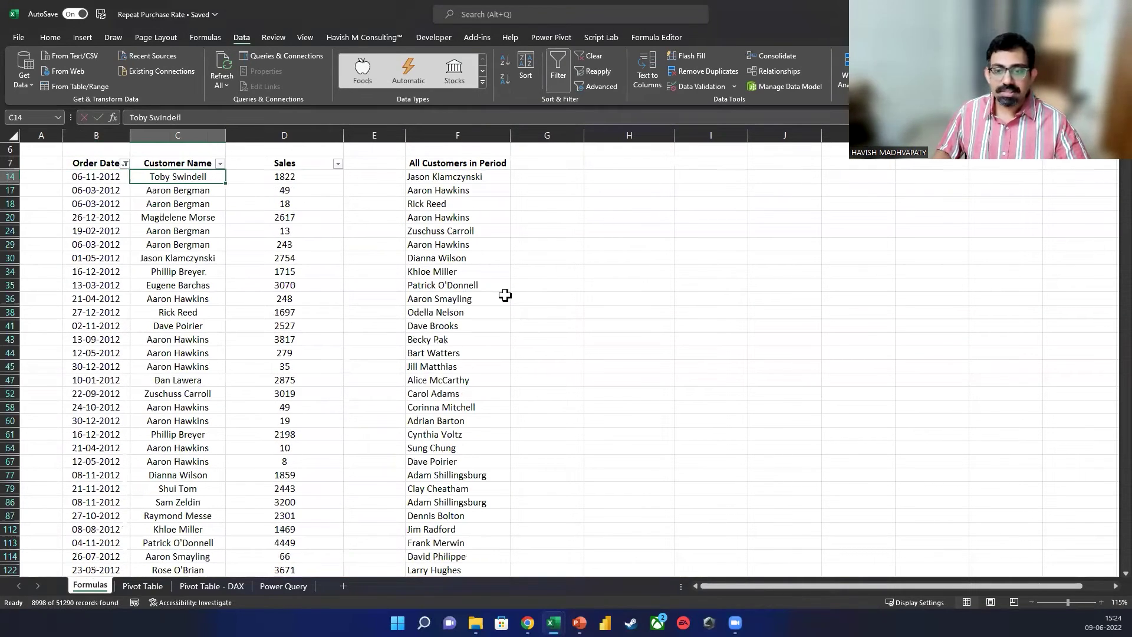
key(ctrl+shift+Down)
key(ctrl+z)
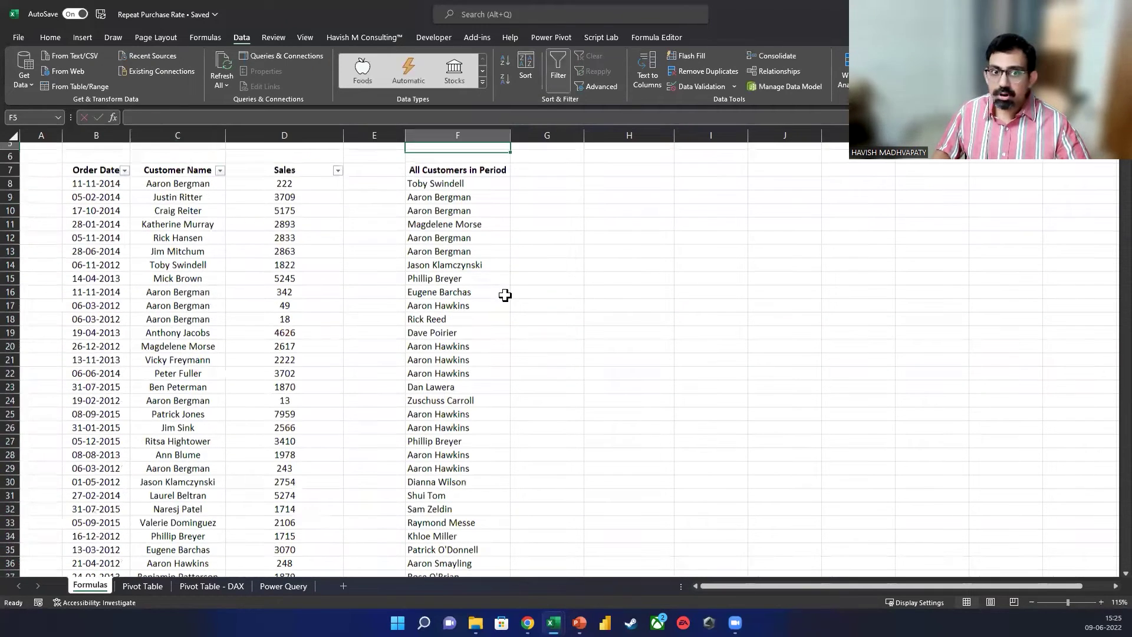
Edit the FILTER formula in F8 so the YEAR condition sits on its own line, enclosed in parentheses.
key(Up)
key(Up)
key(Up)
key(Down)
key(Down)
key(Down)
key(Down)
key(Down)
key(F2)
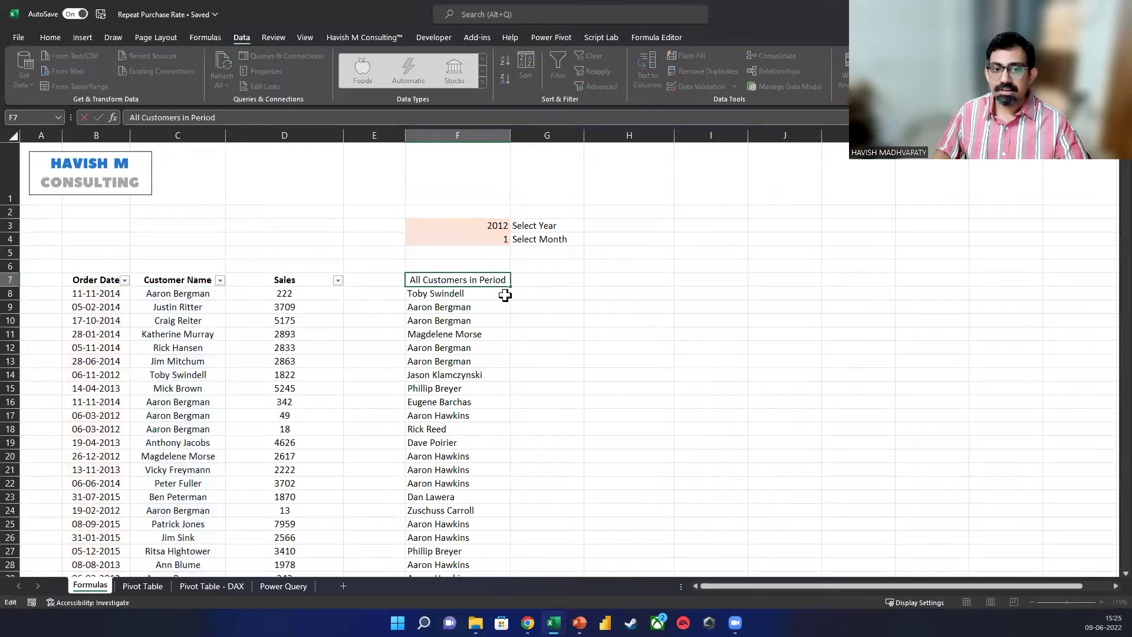
key(Return)
key(F2)
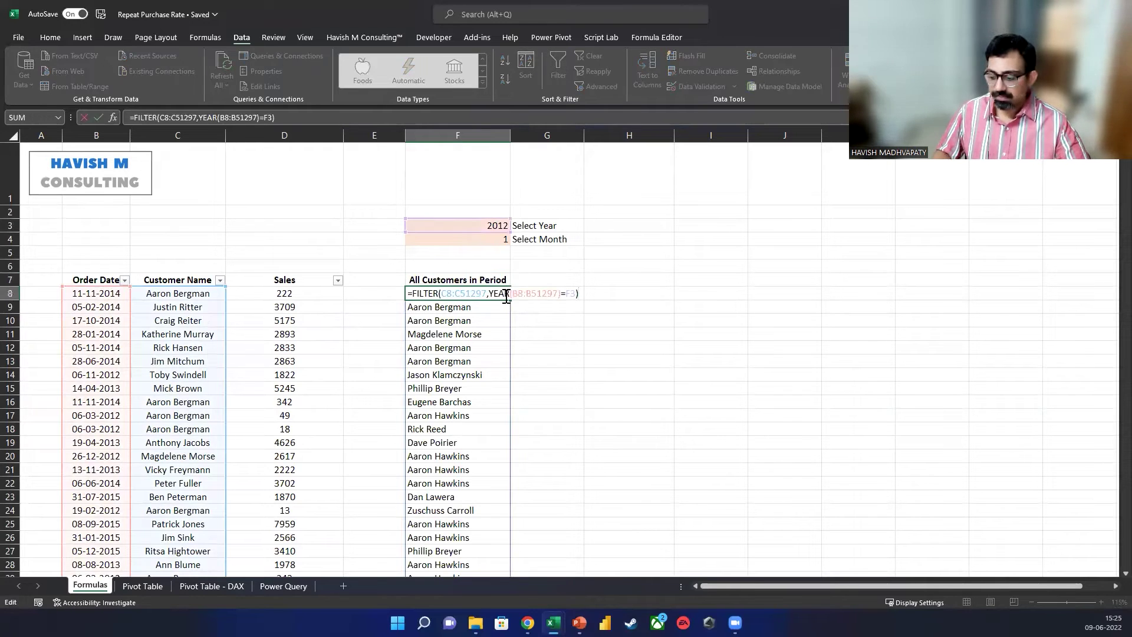
click(506, 294)
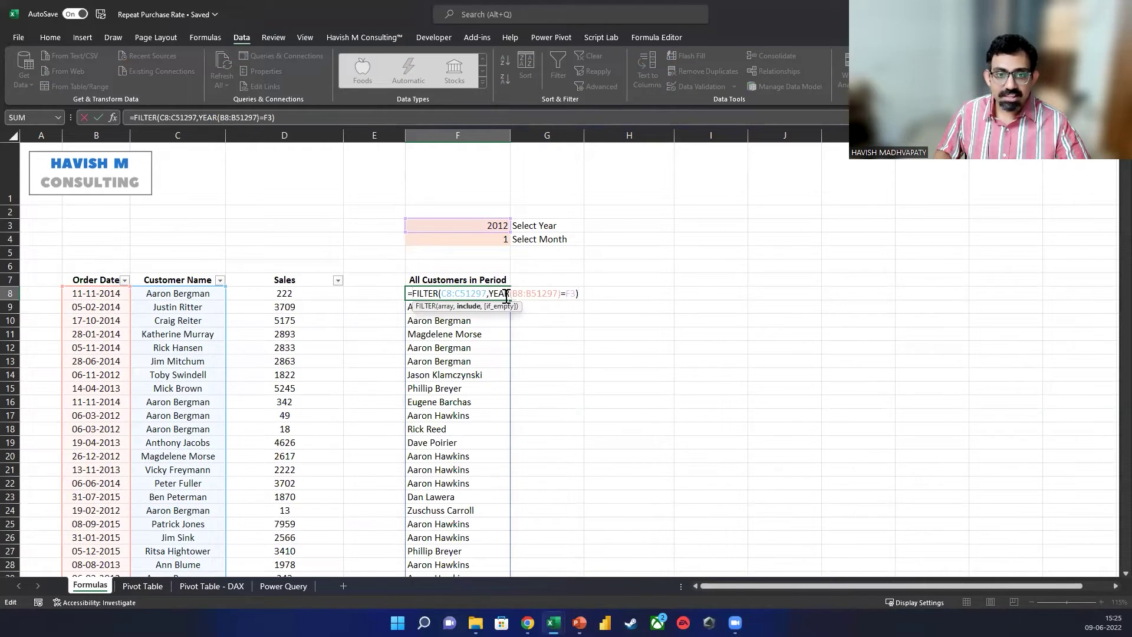
key(alt+Return)
text(()
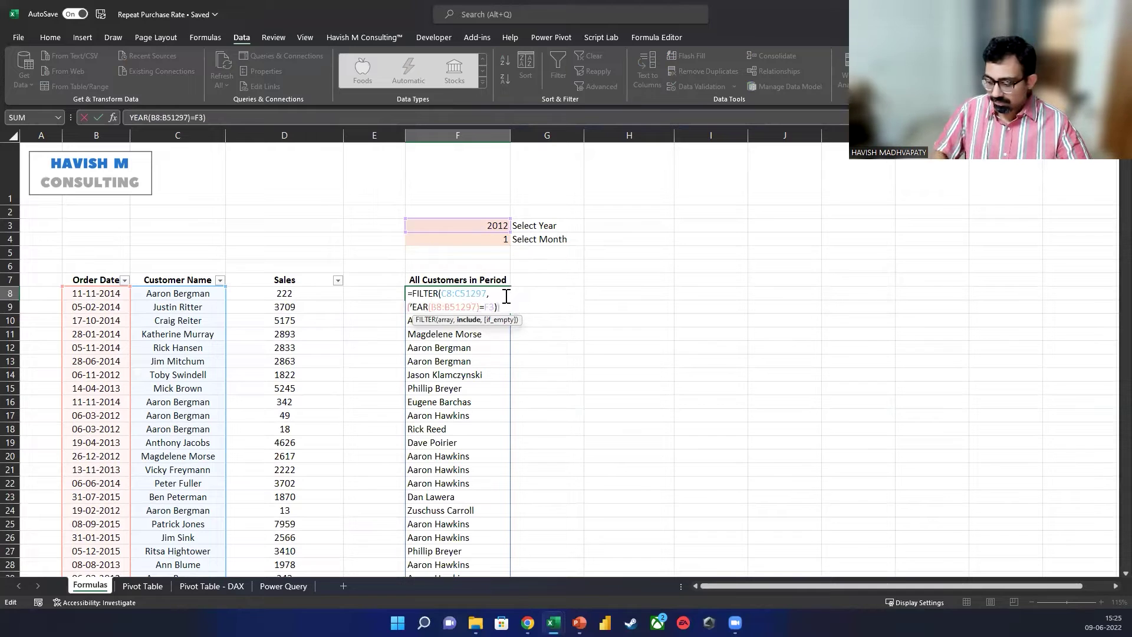
key(End)
text())
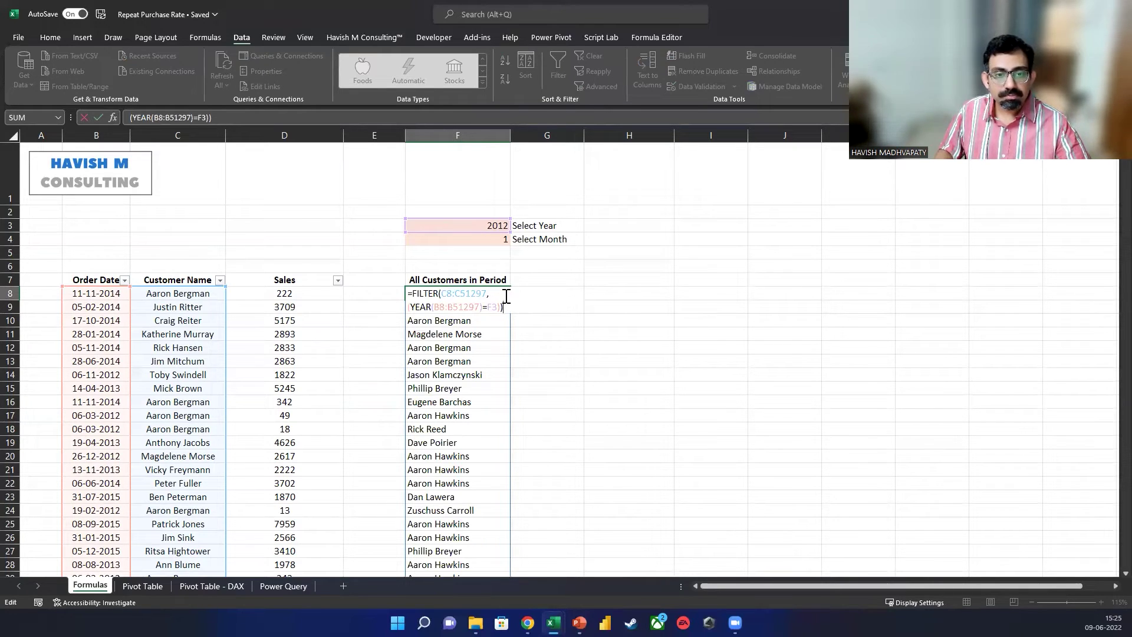
Multiply the YEAR condition by a second parenthesised copy of it, (YEAR(B8:B51297)=F3), on a new line of the formula.
key(Left)
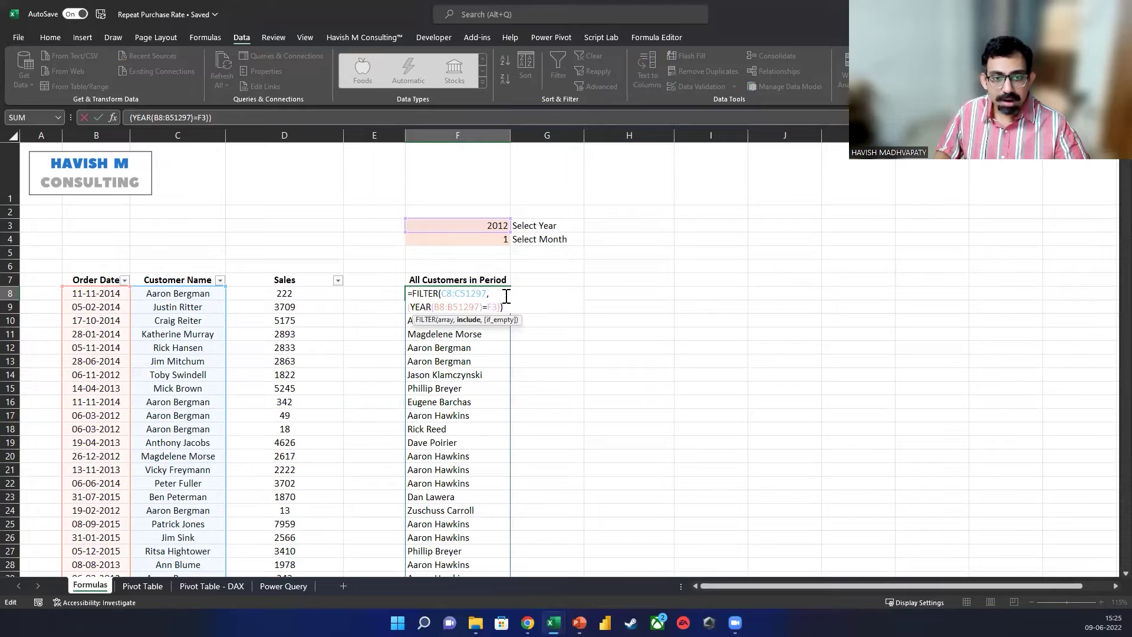
text(*)
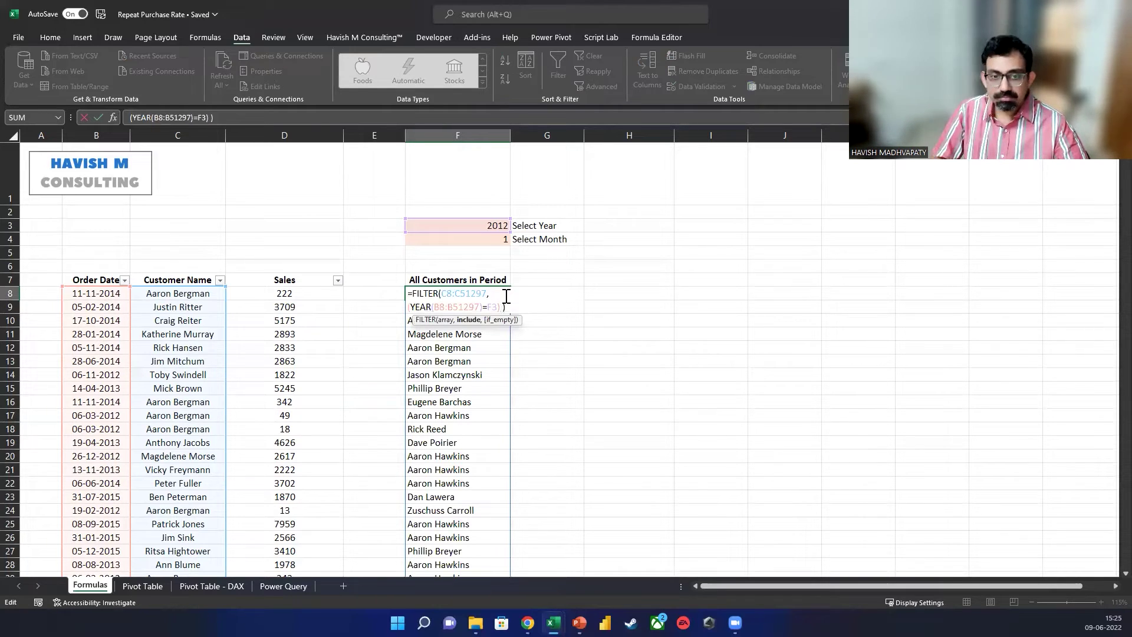
key(alt+Return)
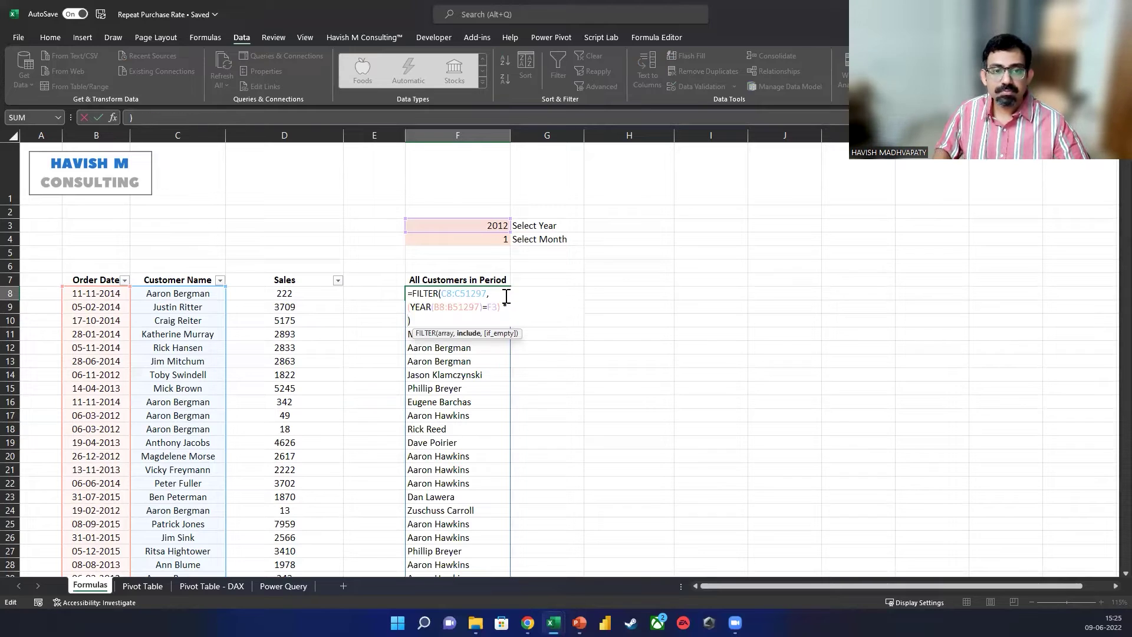
key(Left)
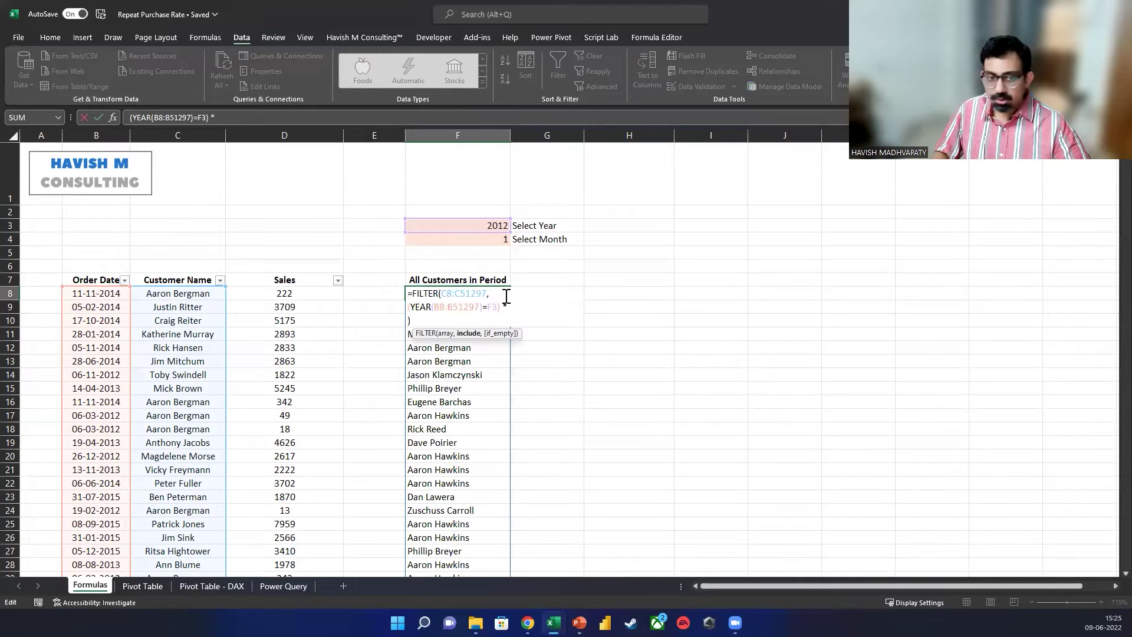
key(Right)
text(YEAR(B8:B51297)=F3))
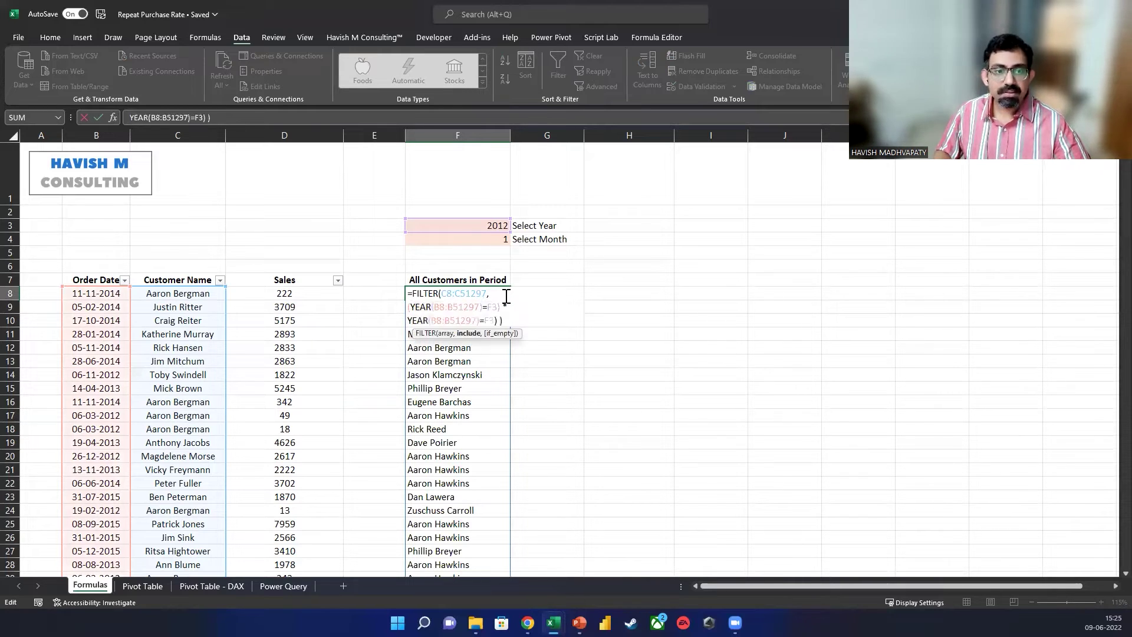
key(Home)
text(()
Change the second condition to MONTH(B8:B51297)=F4 and enter the FILTER formula.
key(Right)
key(Right)
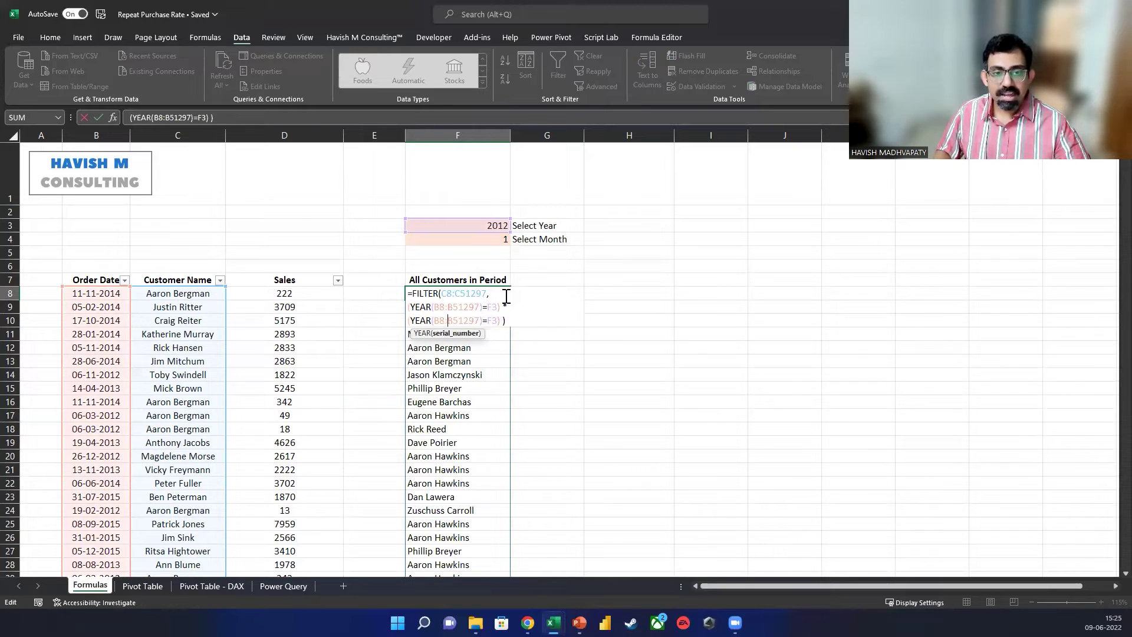
key(Left)
key(shift+Left)
key(shift+Left)
key(shift+Left)
key(shift+Left)
key(BackSpace)
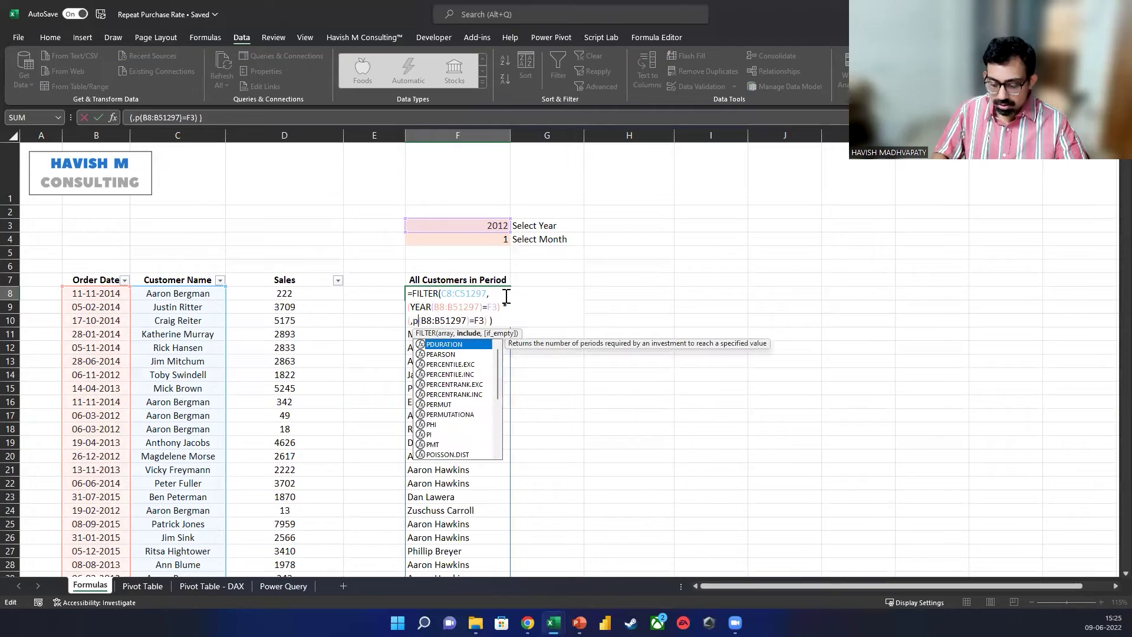
text(month)
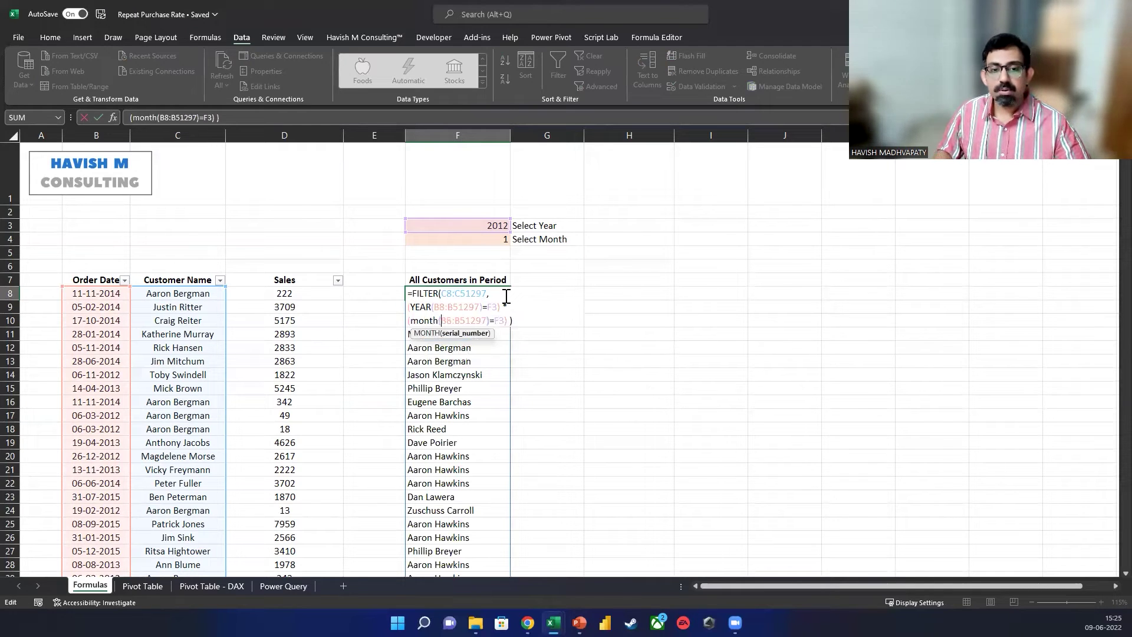
key(BackSpace)
key(BackSpace)
text(F4)
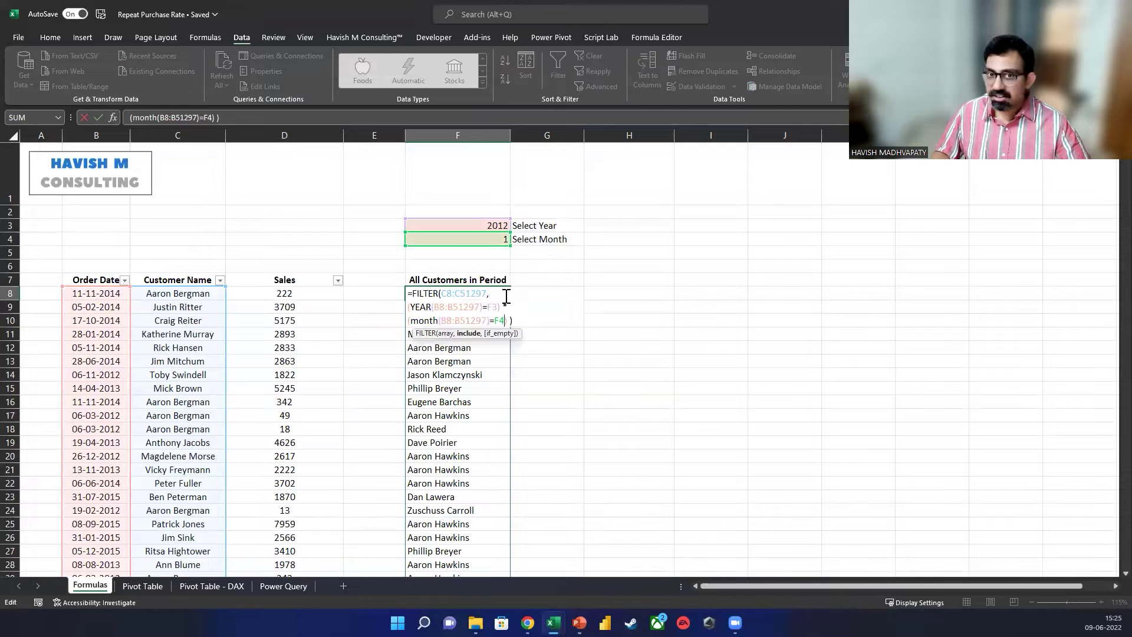
key(Return)
Check the count of customers returned in column F, and go back to the month selection cell F4.
click(505, 296)
key(ctrl+shift+Down)
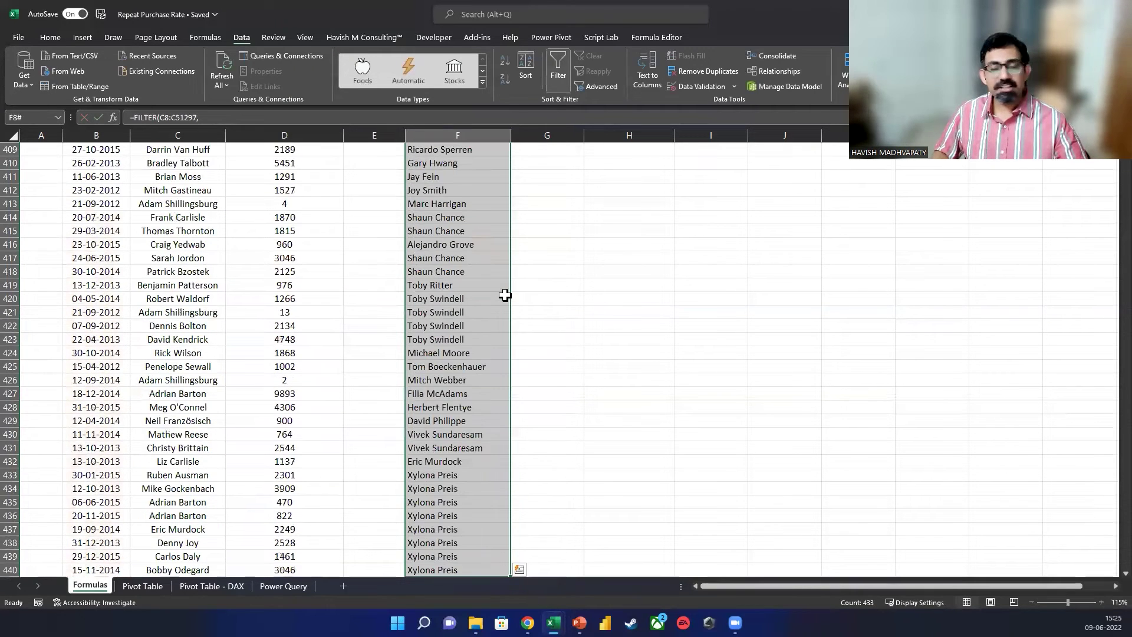
key(ctrl+Up)
key(ctrl+Up)
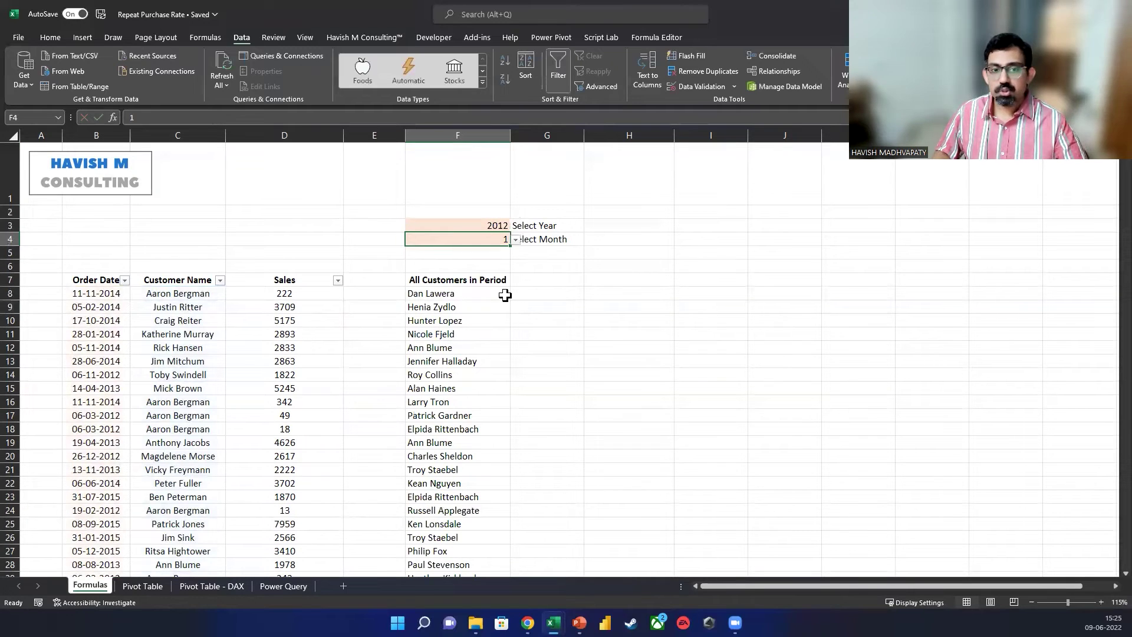
Test the customer list by setting the month in F4 to 2 and the year in F3 to 2013.
text(2)
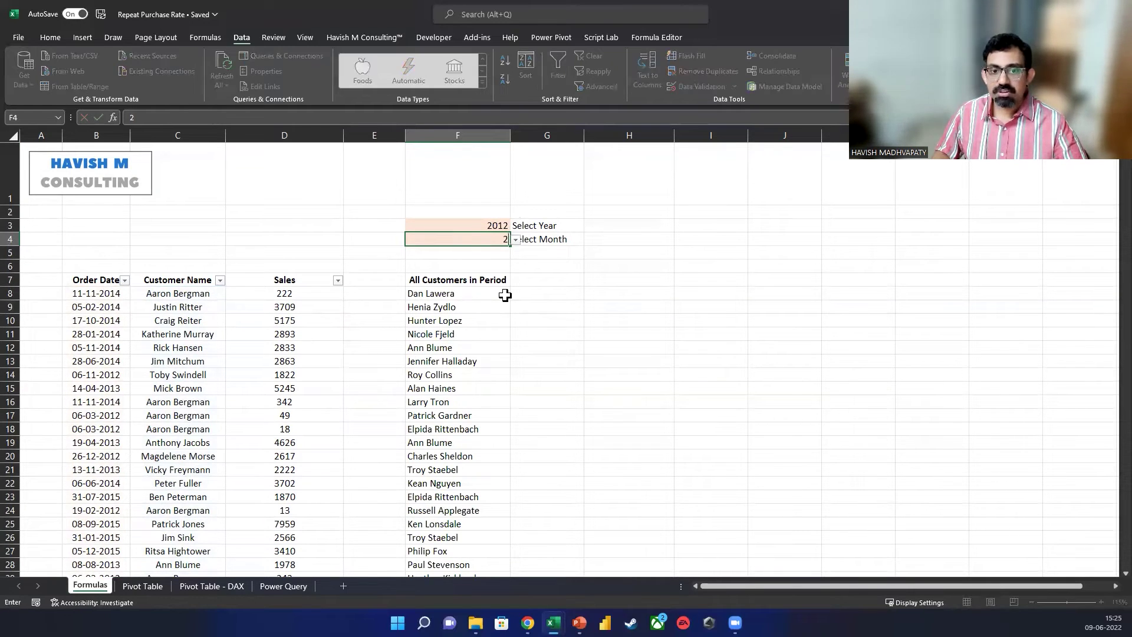
key(Return)
click(506, 296)
key(Up)
key(Up)
key(Up)
key(Up)
key(Up)
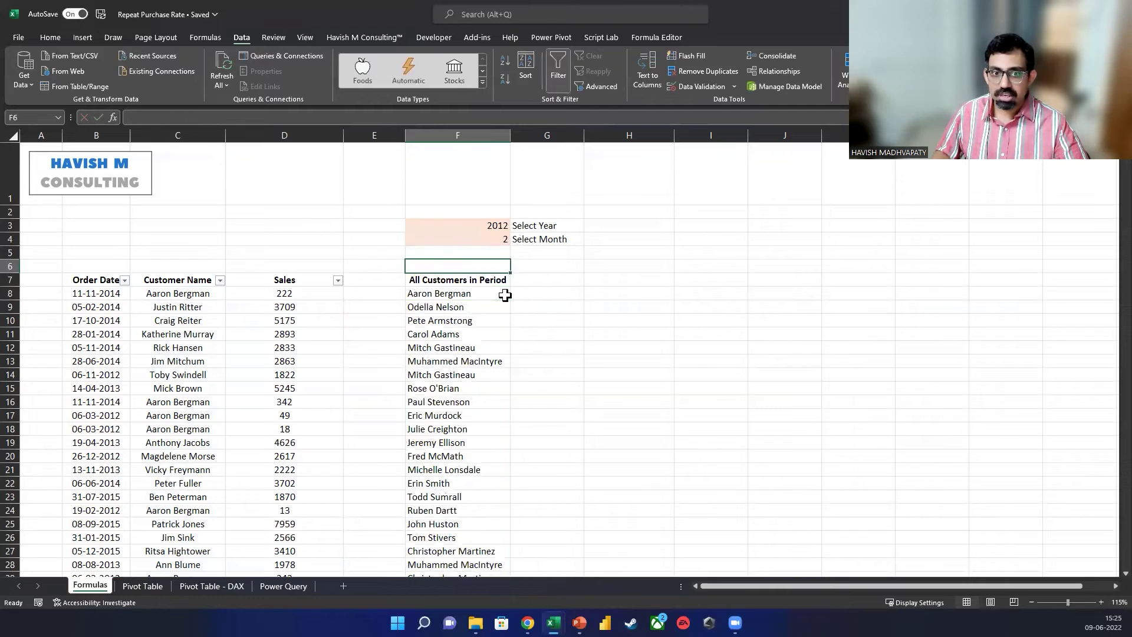
text(2013)
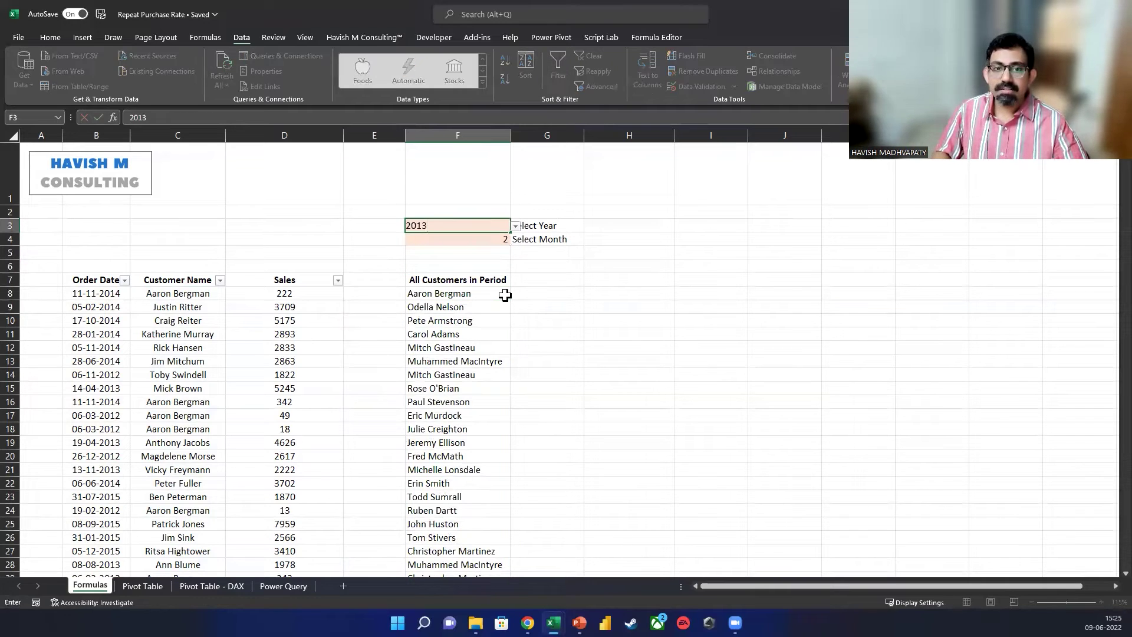
key(Return)
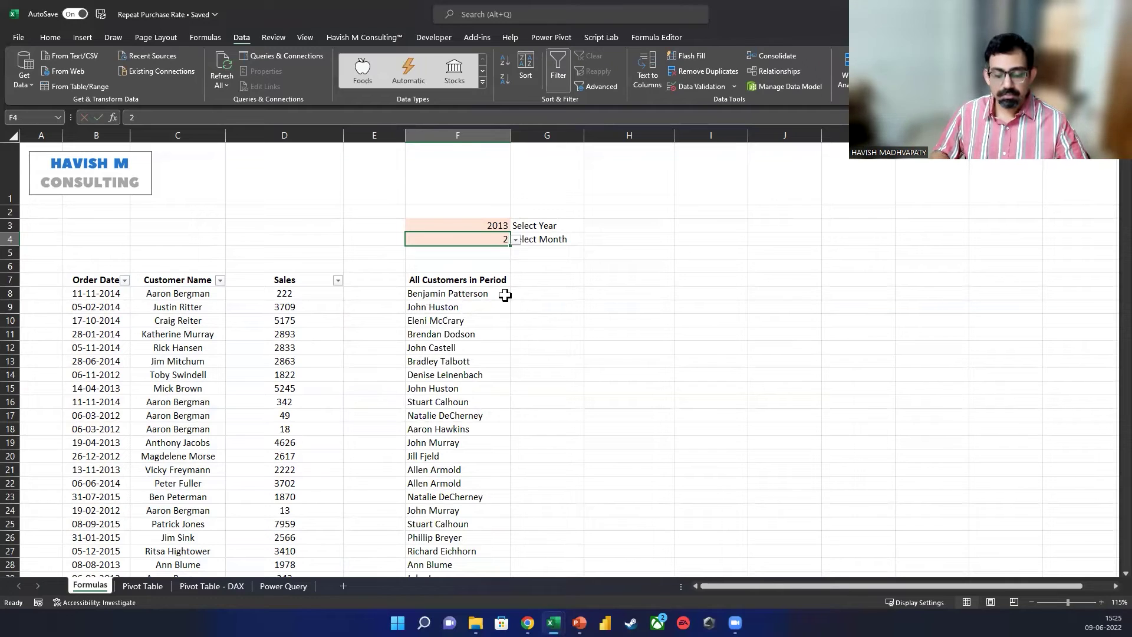
Set the selected month in F4 to 1 and the selected year in F3 to 2012.
text(1)
key(Return)
key(Up)
key(Up)
text(2012)
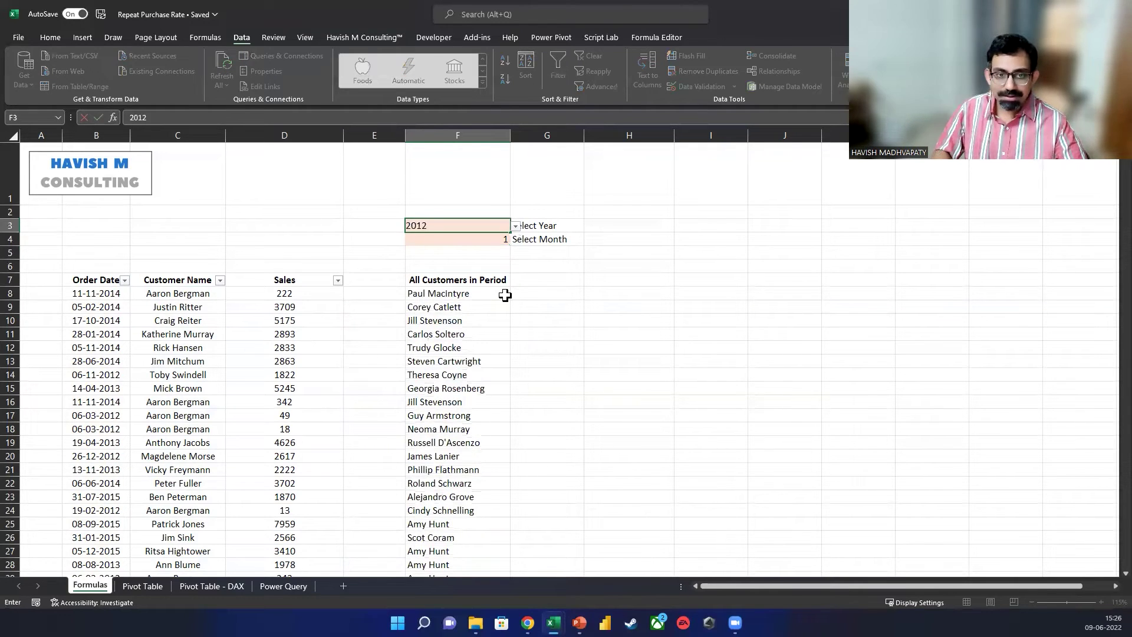
key(Return)
Enter the header "Unique Customers in Period" in G7 and widen column G to fit it.
key(Down)
key(Down)
key(Down)
key(Down)
key(Up)
key(Right)
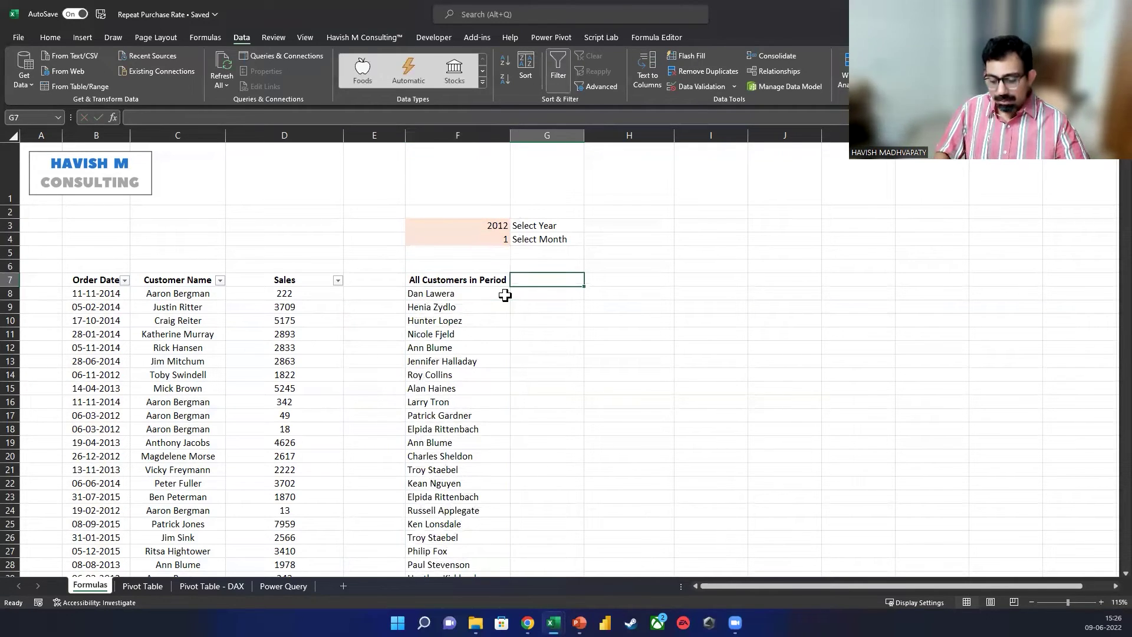
text(Unique Customer)
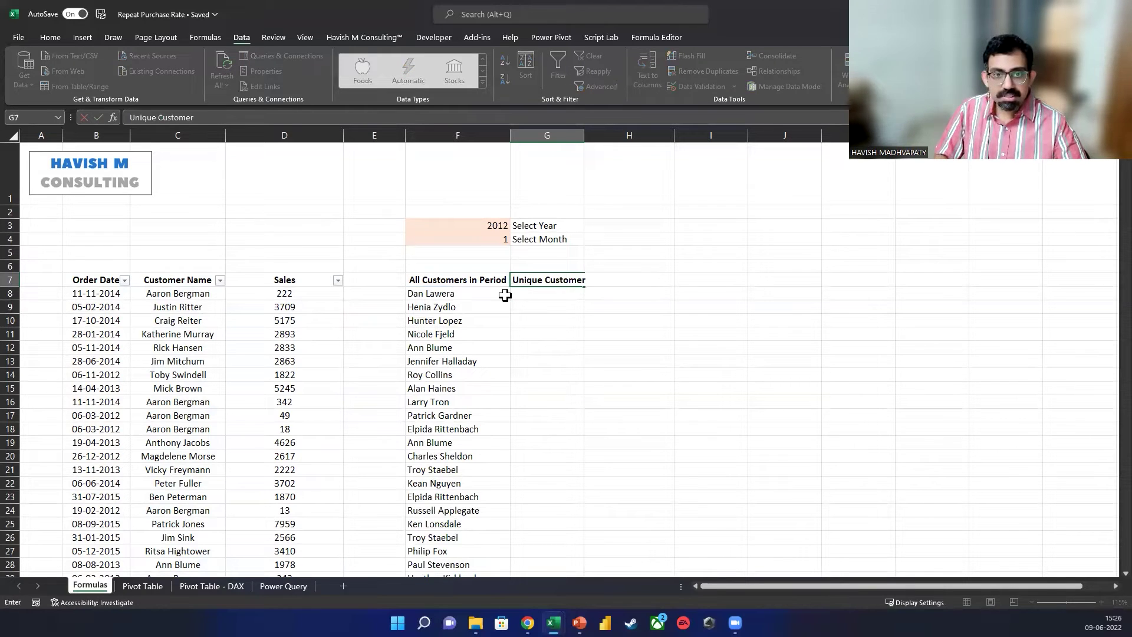
text(s in Period)
key(Return)
key(Up)
Enter =UNIQUE(F8#) in G8 to list each customer in the period once.
key(Down)
text(=un)
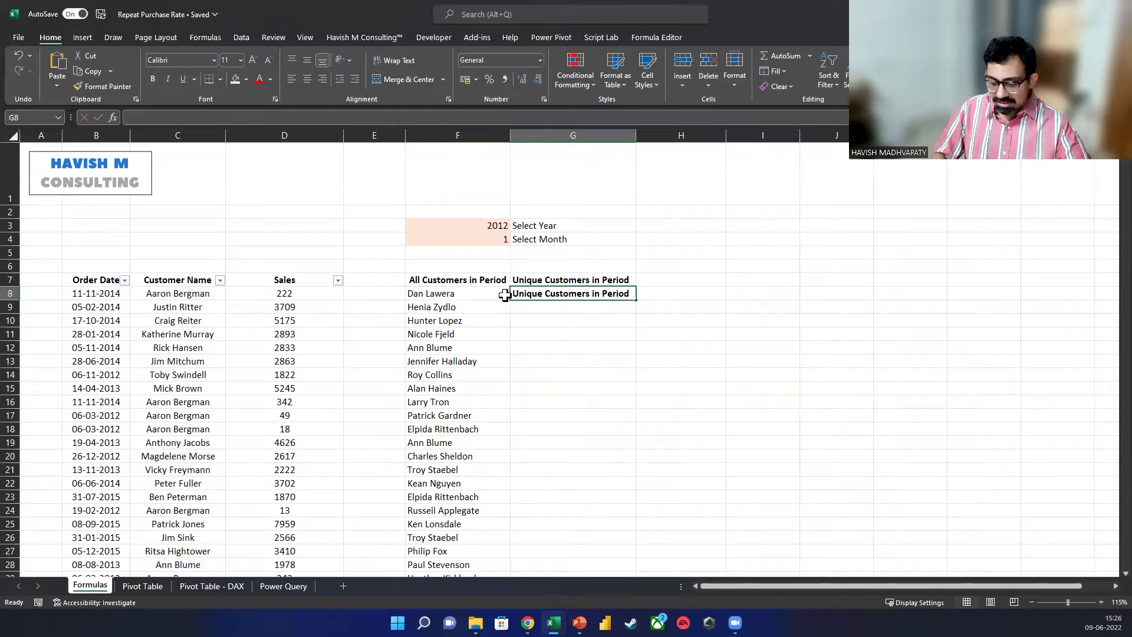
key(Down)
key(Down)
key(Tab)
click(504, 294)
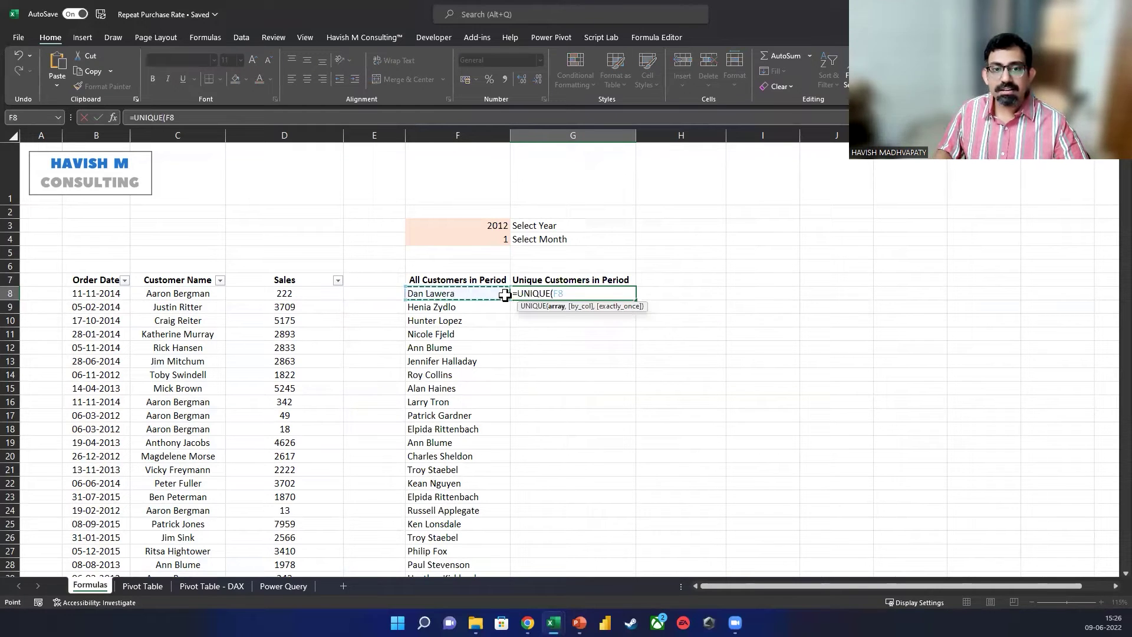
key(ctrl+shift+Down)
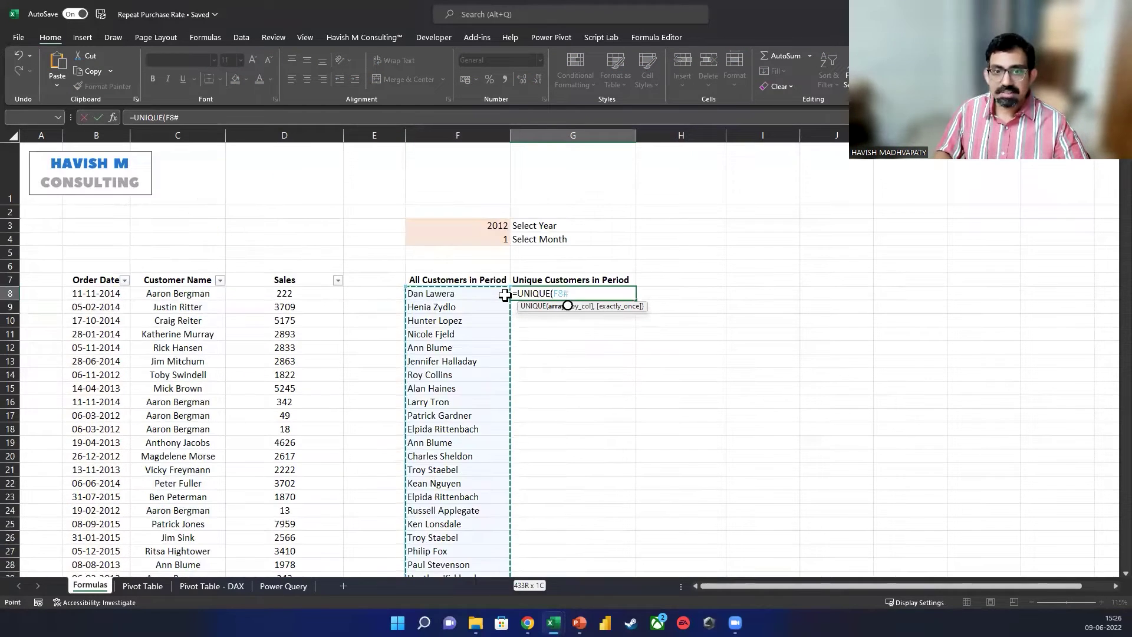
key(Return)
Compare the counts of names in the Unique Customers in Period and All Customers in Period columns.
key(Up)
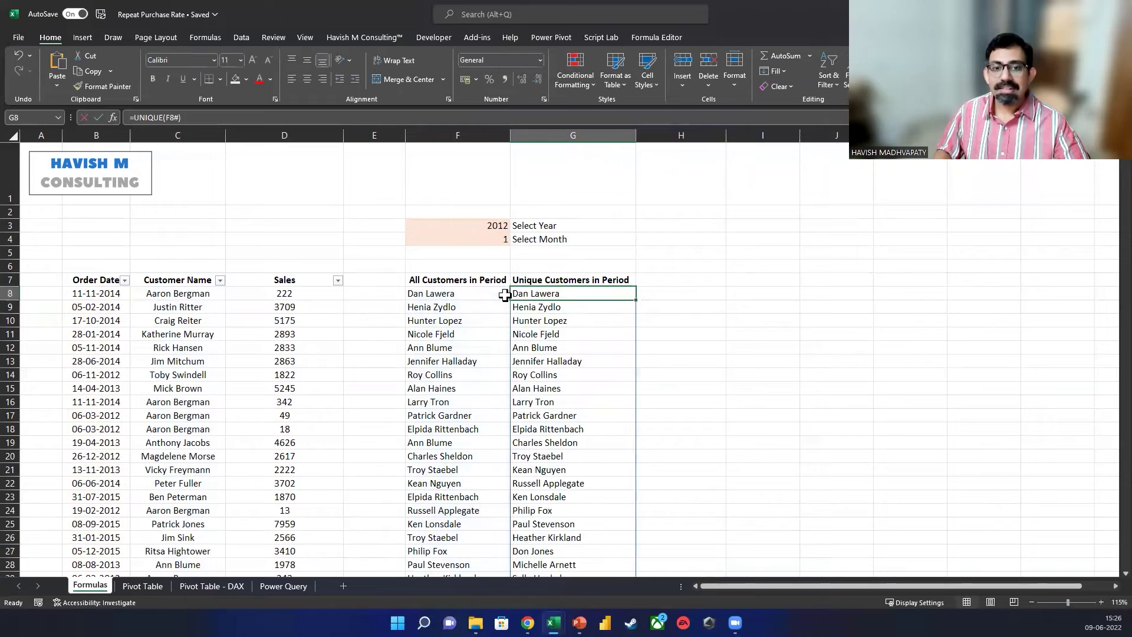
key(ctrl+shift+Down)
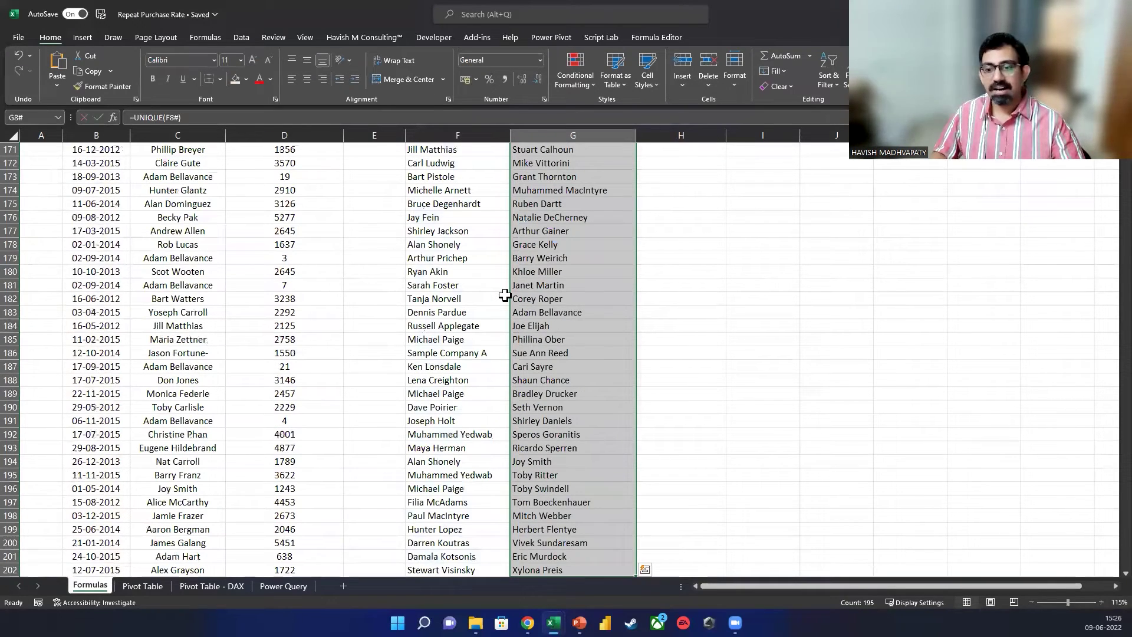
key(Left)
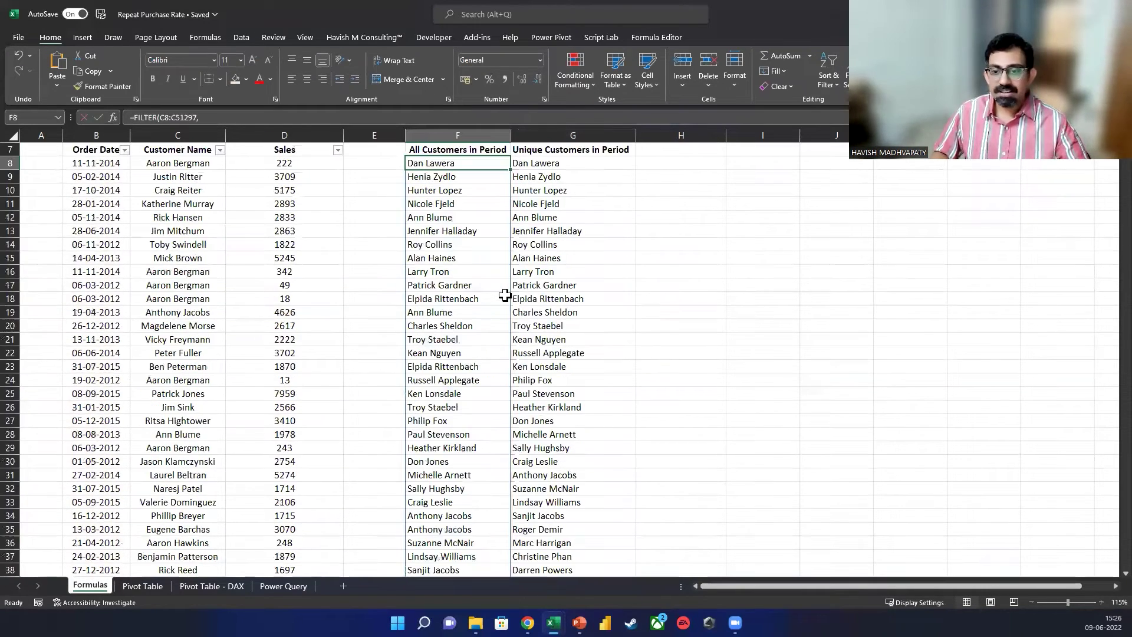
key(ctrl+shift+Down)
key(Up)
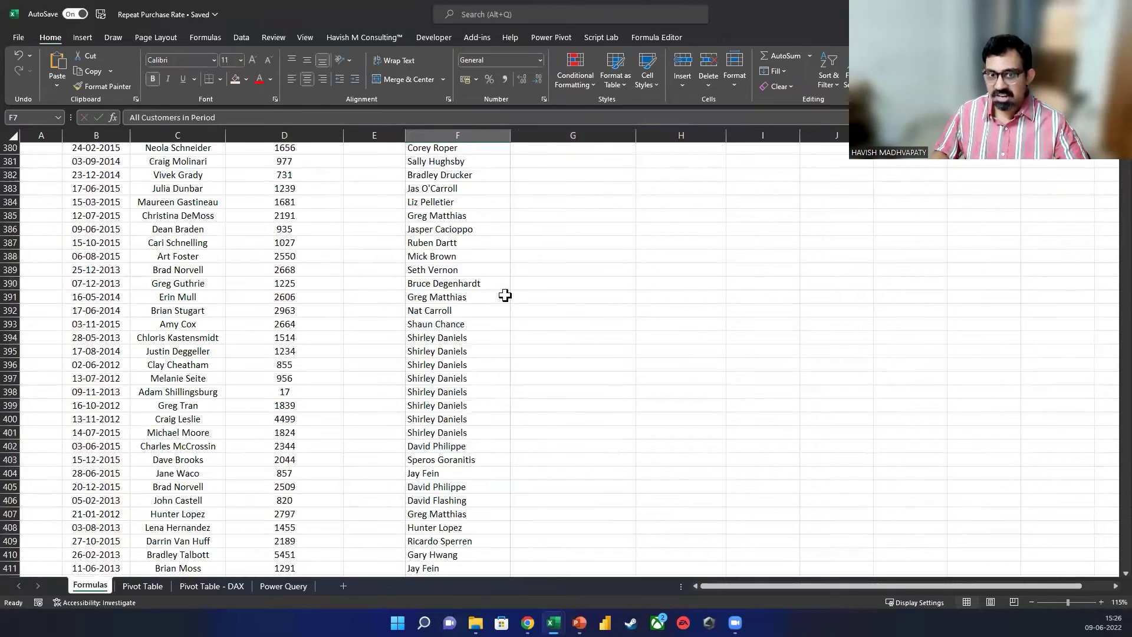
key(Right)
key(Up)
key(Up)
key(Up)
key(Up)
key(Up)
key(Up)
key(Down)
key(Down)
key(Down)
key(Down)
key(Down)
key(Down)
key(Down)
key(ctrl+shift+Down)
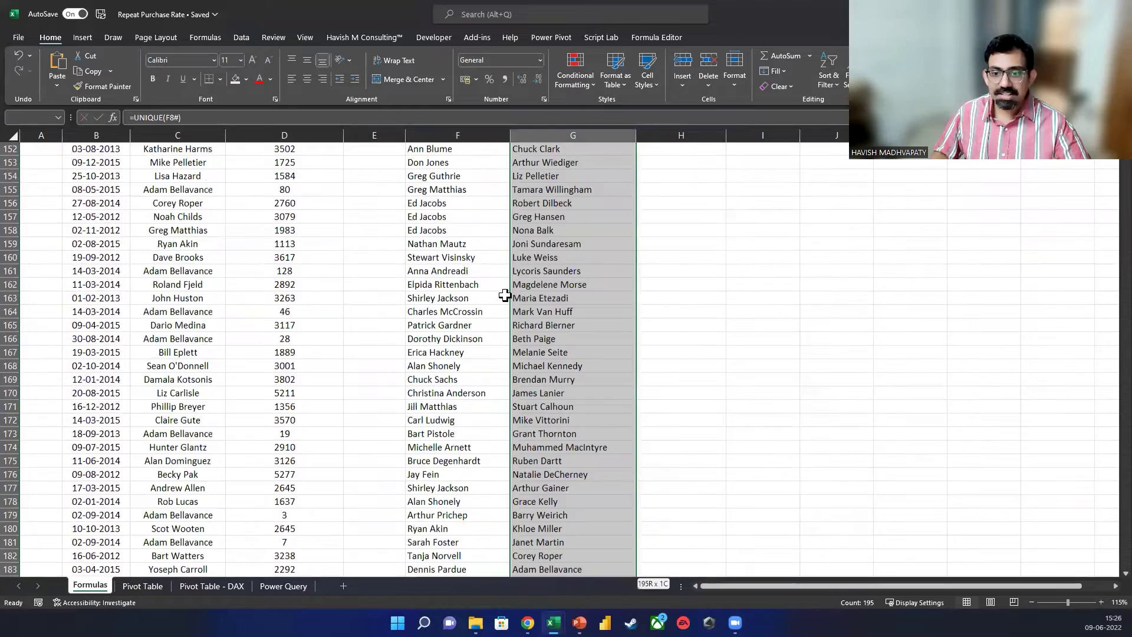
key(Up)
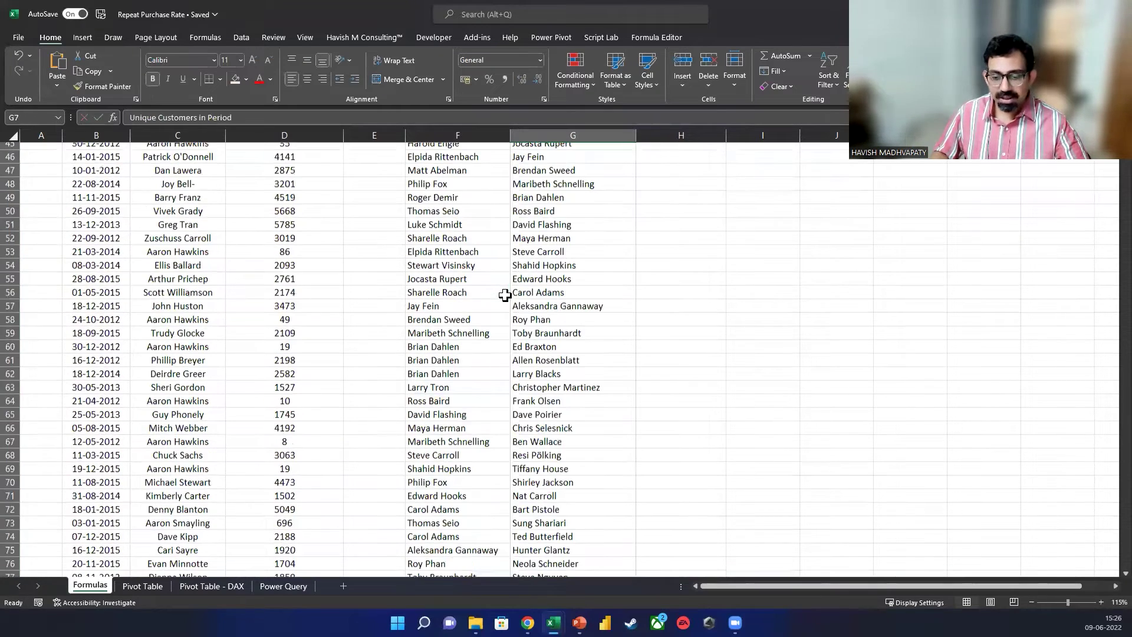
Enter the header "Transactions in Period" in H7.
key(Right)
key(Right)
key(Left)
key(Up)
key(Up)
key(Up)
key(Up)
key(Up)
key(Down)
key(Down)
key(Down)
key(Down)
key(Down)
text(Transa)
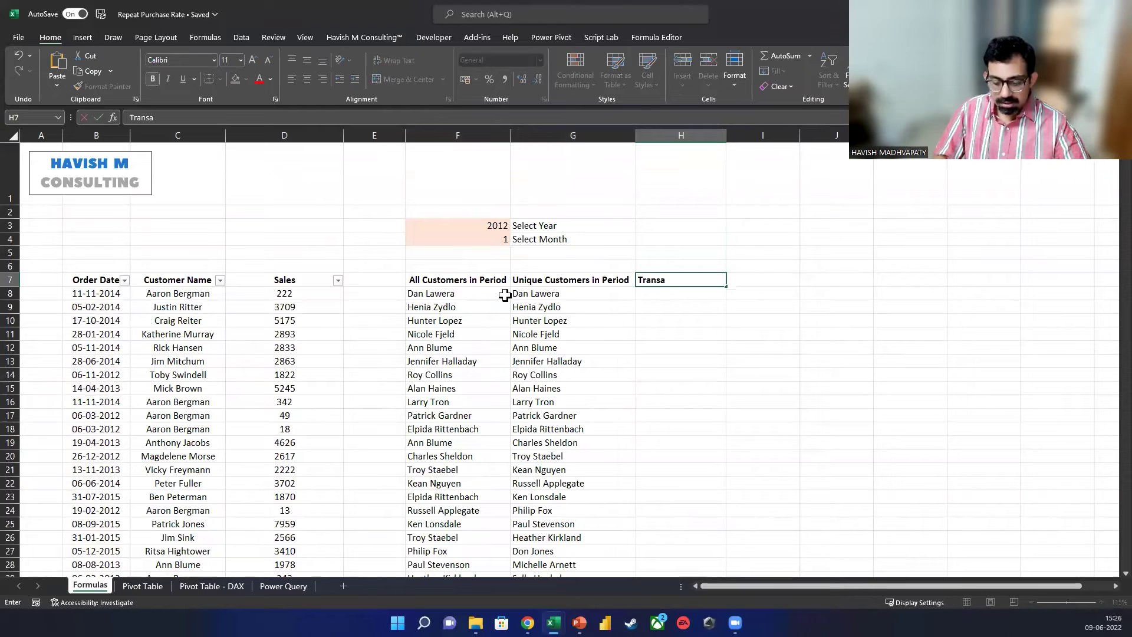
text(ctions in Pe)
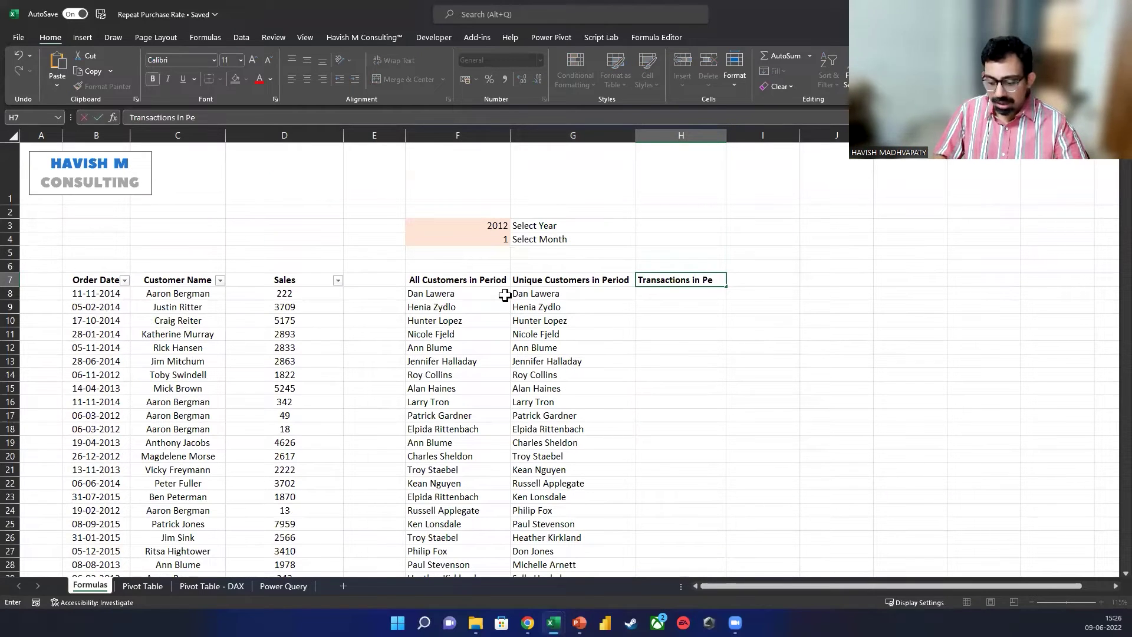
text(riod)
key(Return)
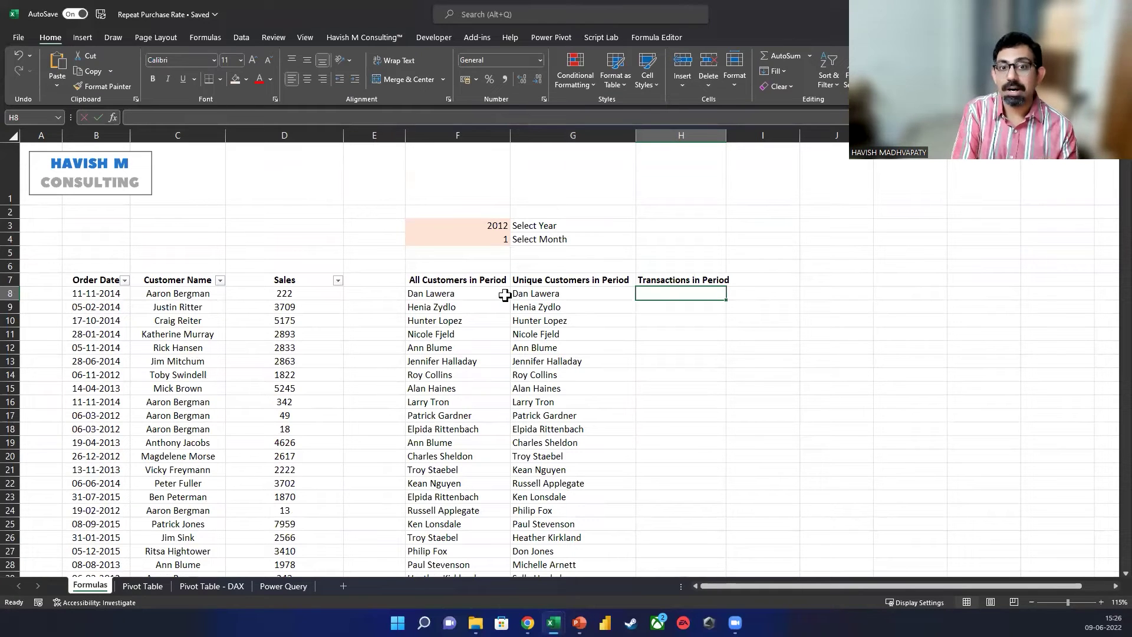
Enter =COUNTIF(F8#,G8#) in H8 to count each unique customer's transactions in the period.
key(Left)
key(ctrl+shift+Down)
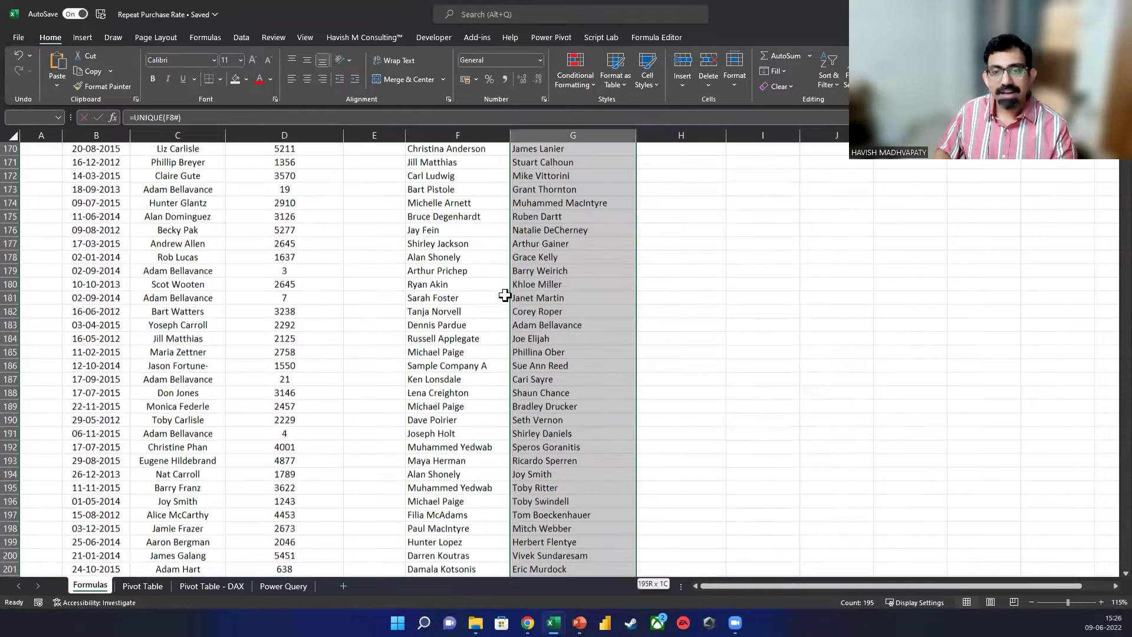
key(Up)
key(Right)
key(ctrl+Up)
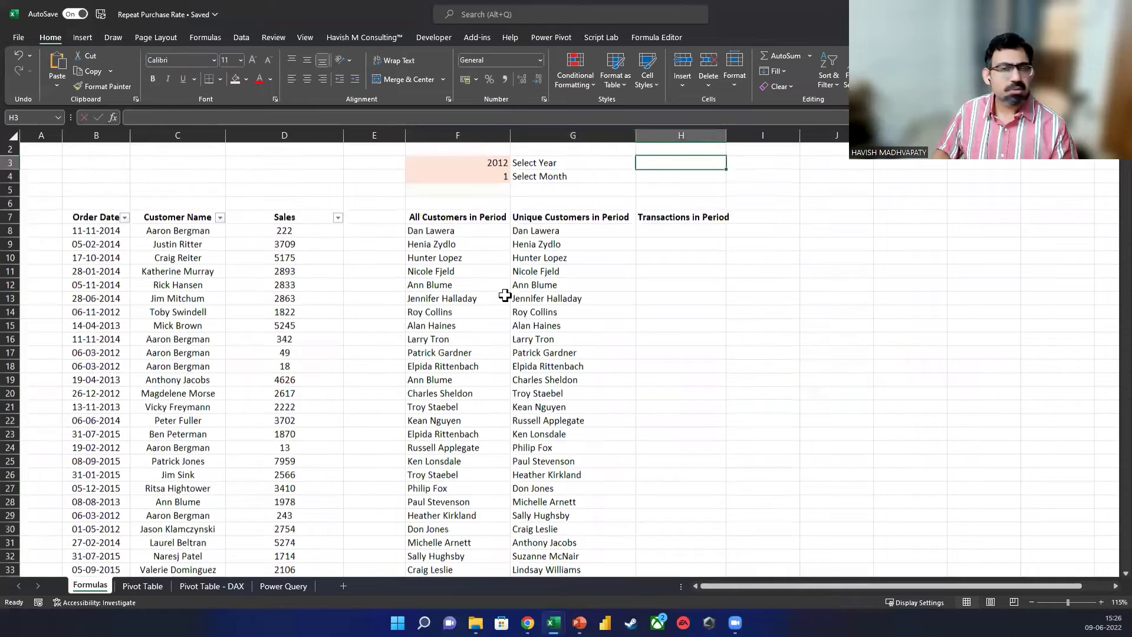
key(ctrl+Down)
key(Down)
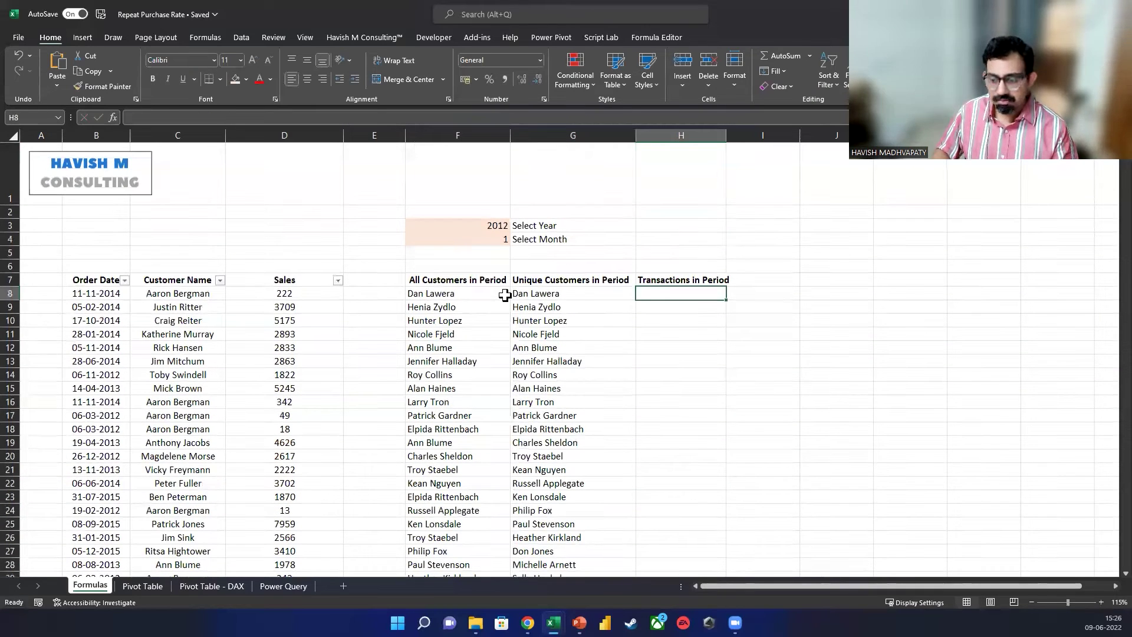
text(=countif)
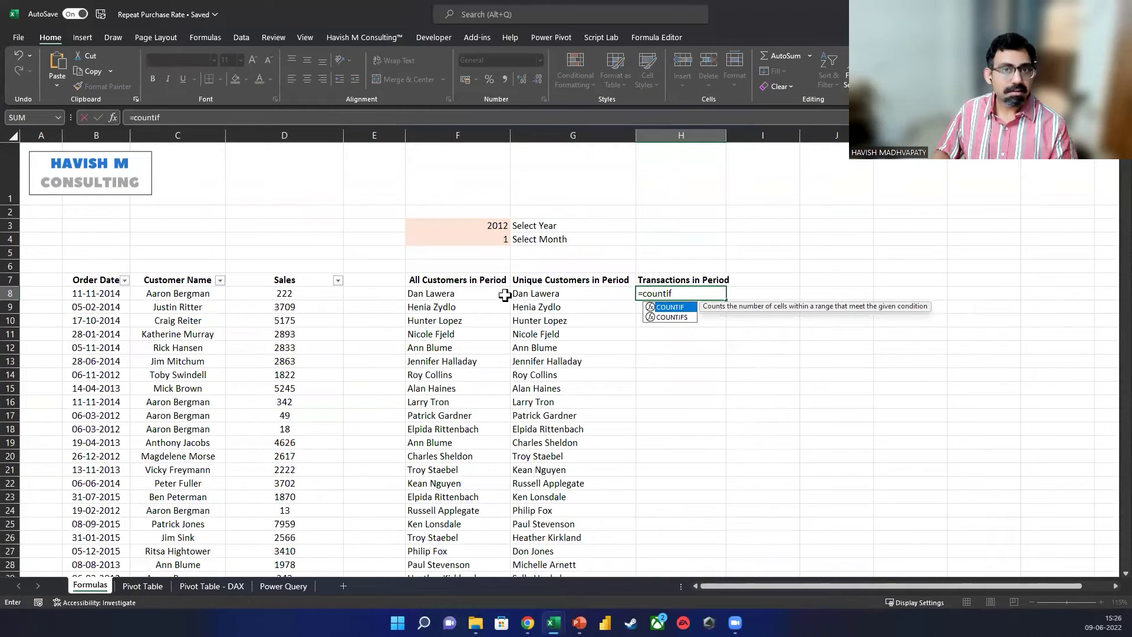
key(Tab)
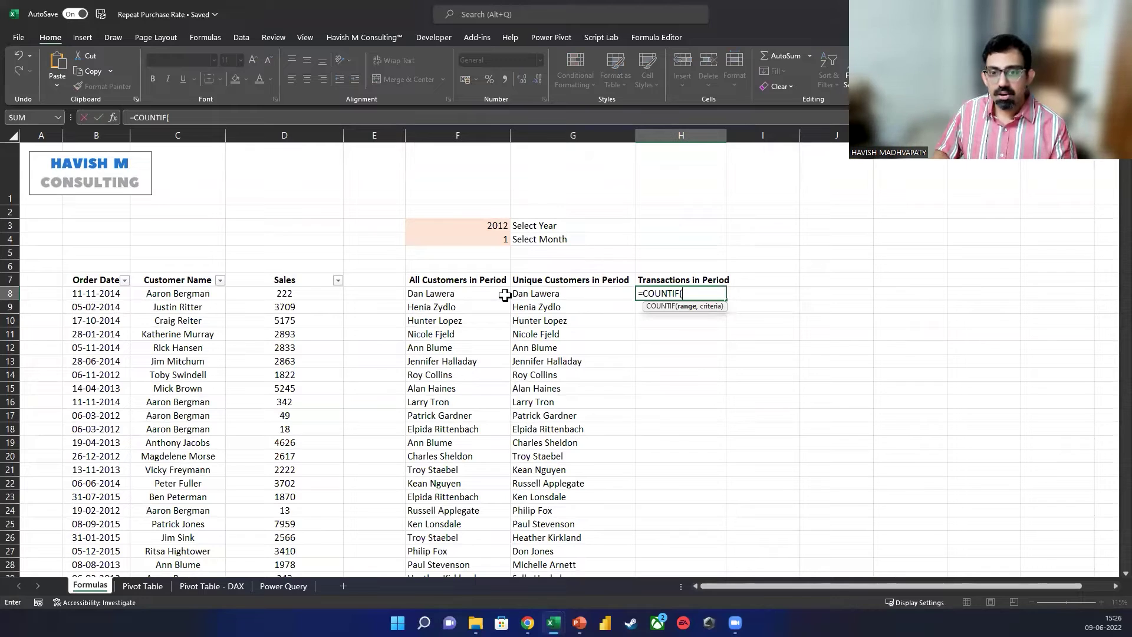
click(505, 294)
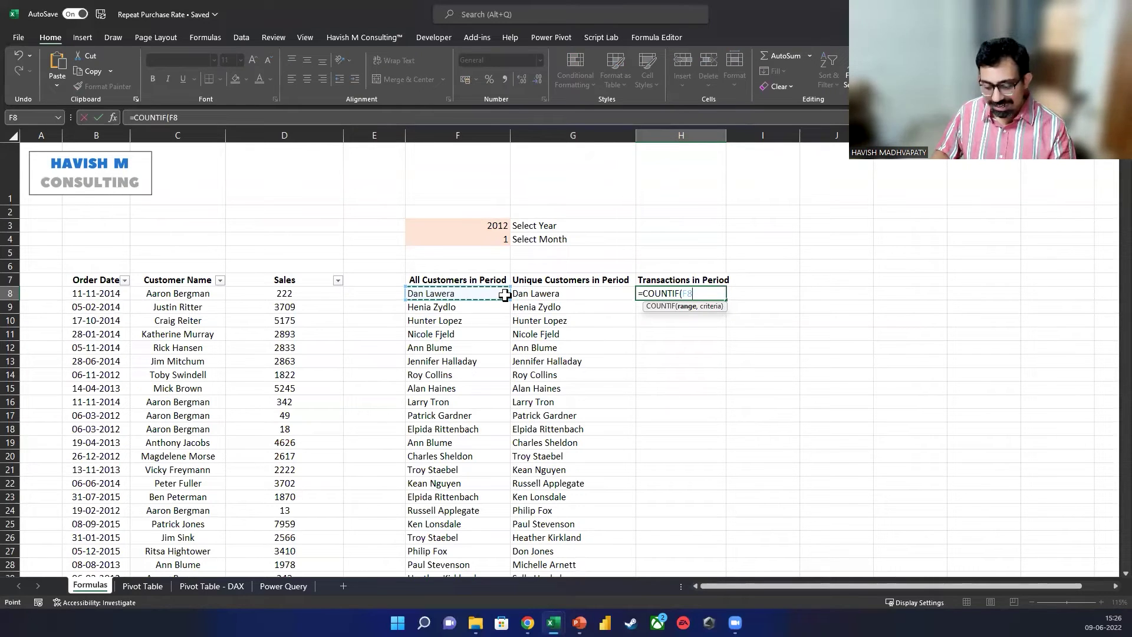
text(#,)
key(Left)
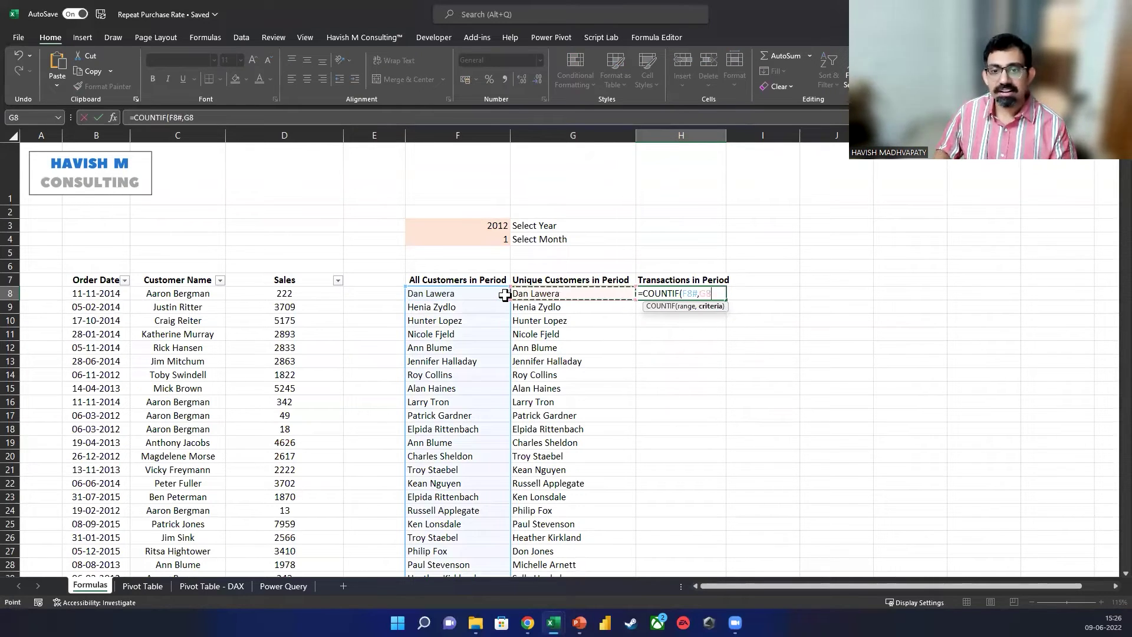
text(#))
key(Return)
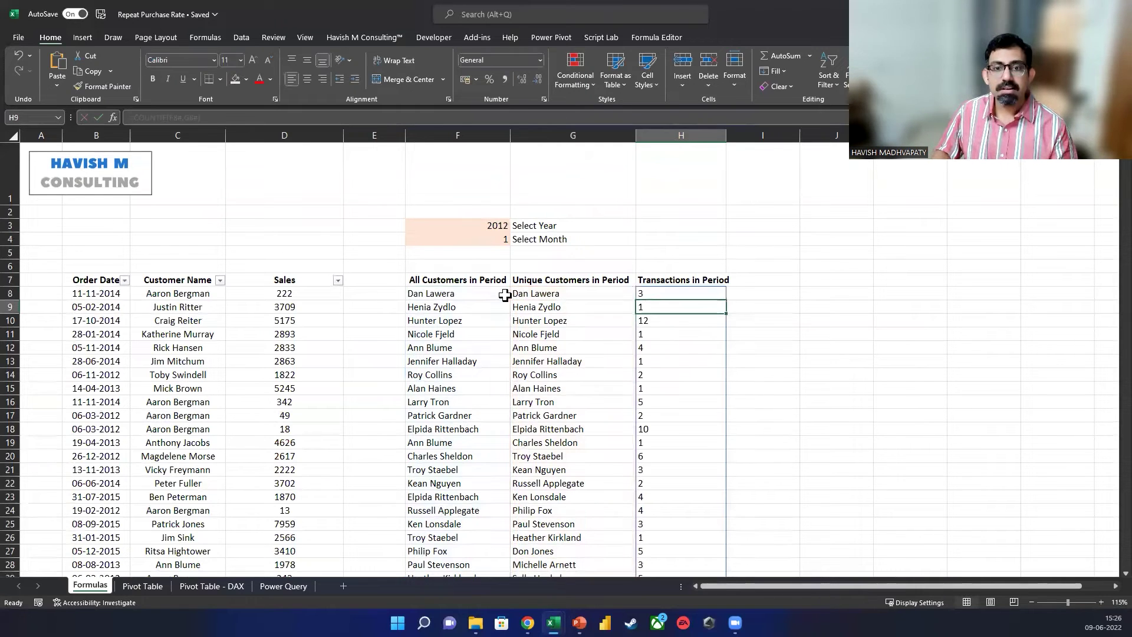
key(ctrl+shift+Down)
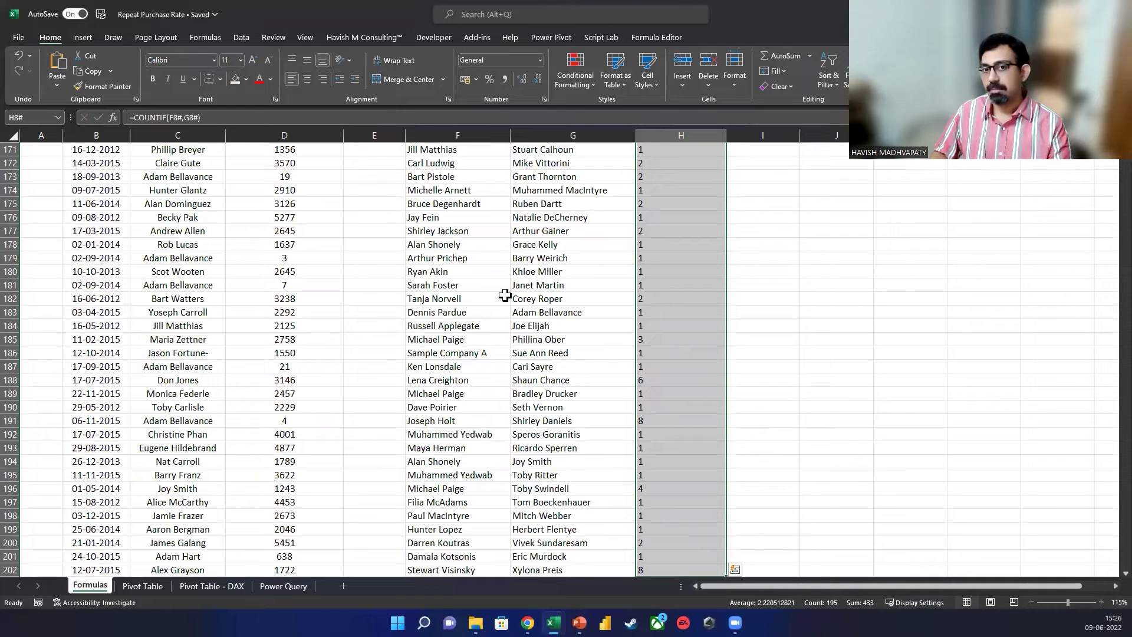
Enter the headers "Customer Name" in J7 and "Transactions" in K7.
key(ctrl+Up)
key(Up)
key(Up)
key(Down)
key(Down)
key(Right)
key(Right)
text(C)
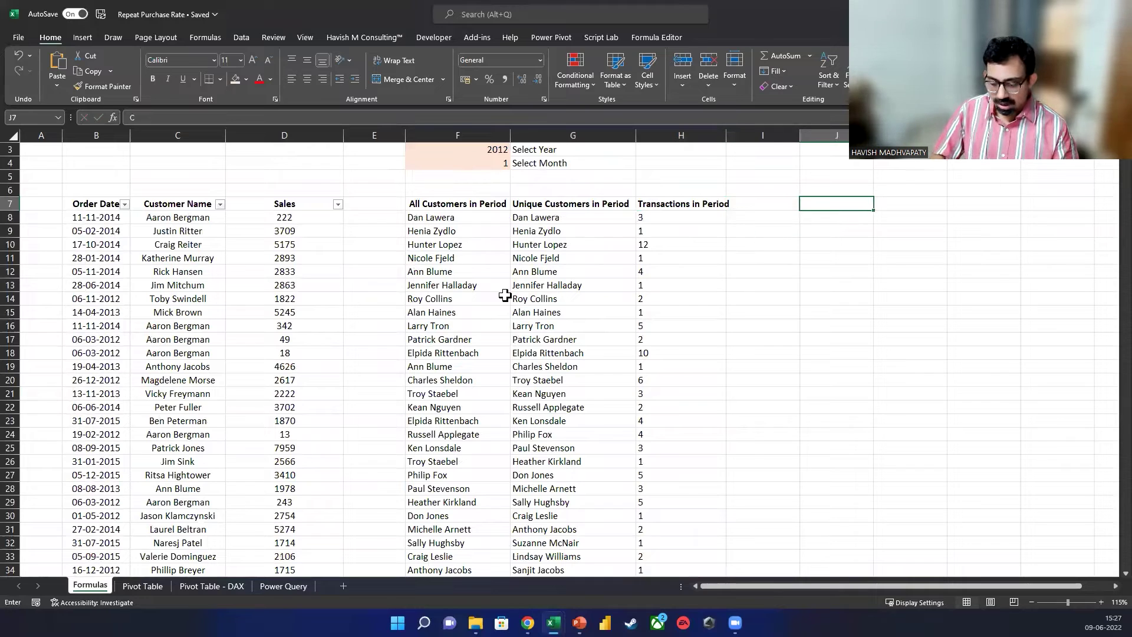
text(ustomer Name)
key(Return)
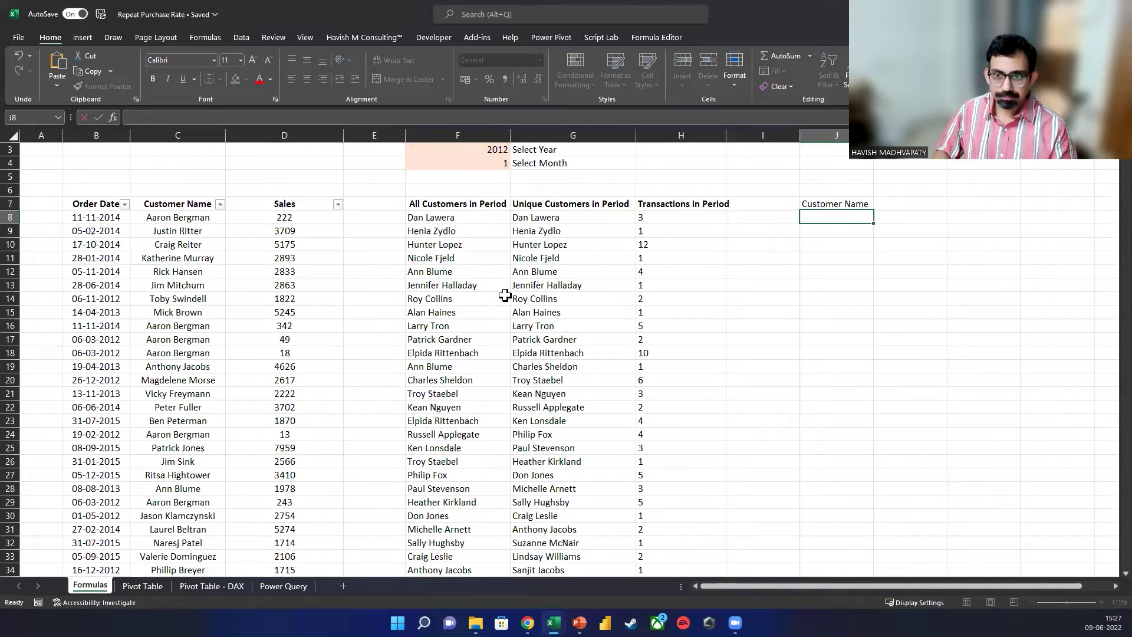
key(Up)
key(Right)
text(Transactions)
key(Return)
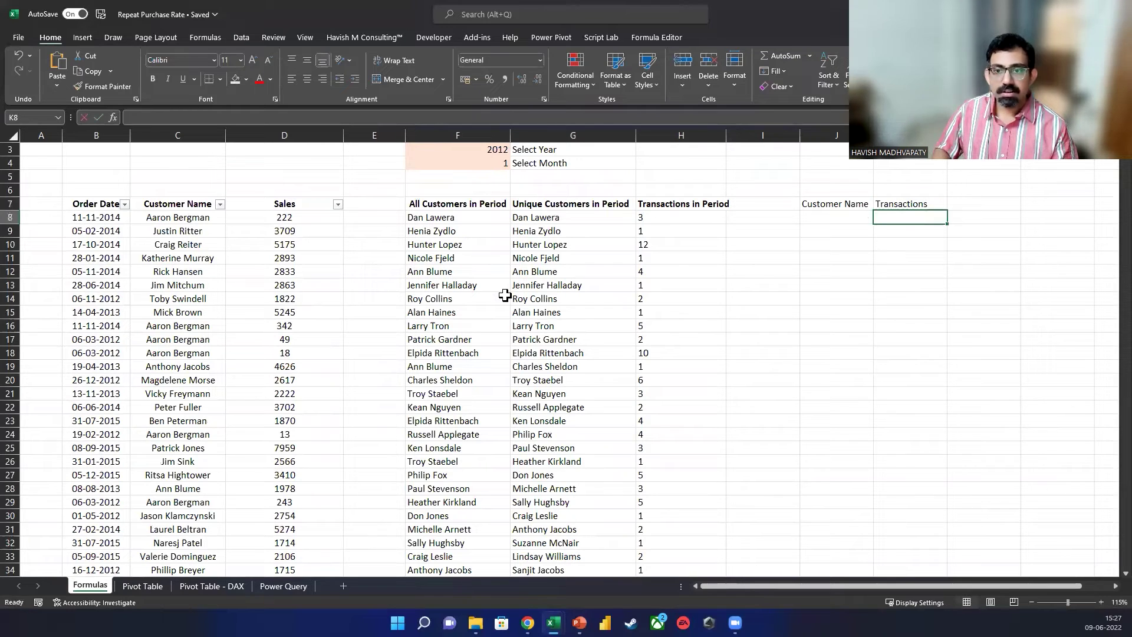
Enter =SORTBY(G8#,H8#,-1) in J8 to list the unique customers by descending transaction count.
key(Left)
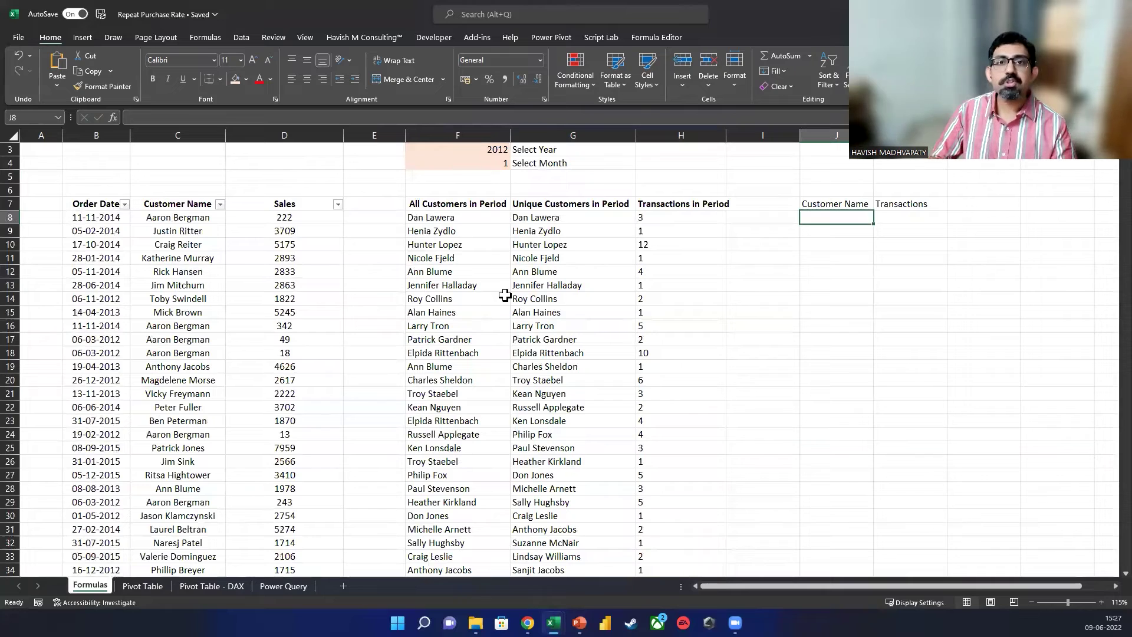
text(=SORTBY()
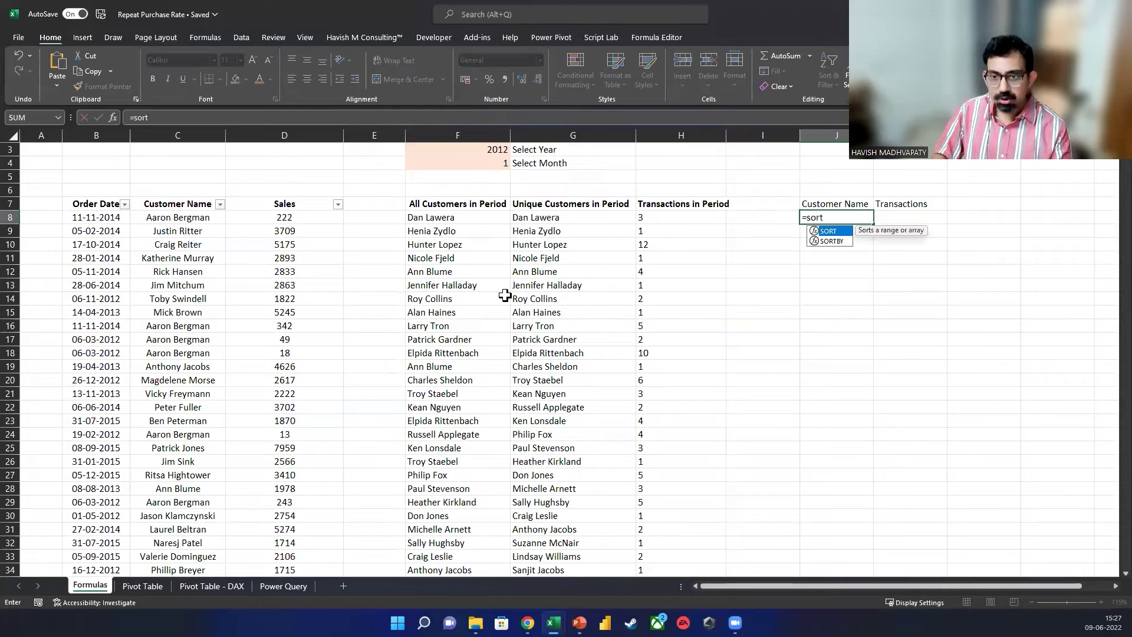
key(Left)
key(Left)
key(Left)
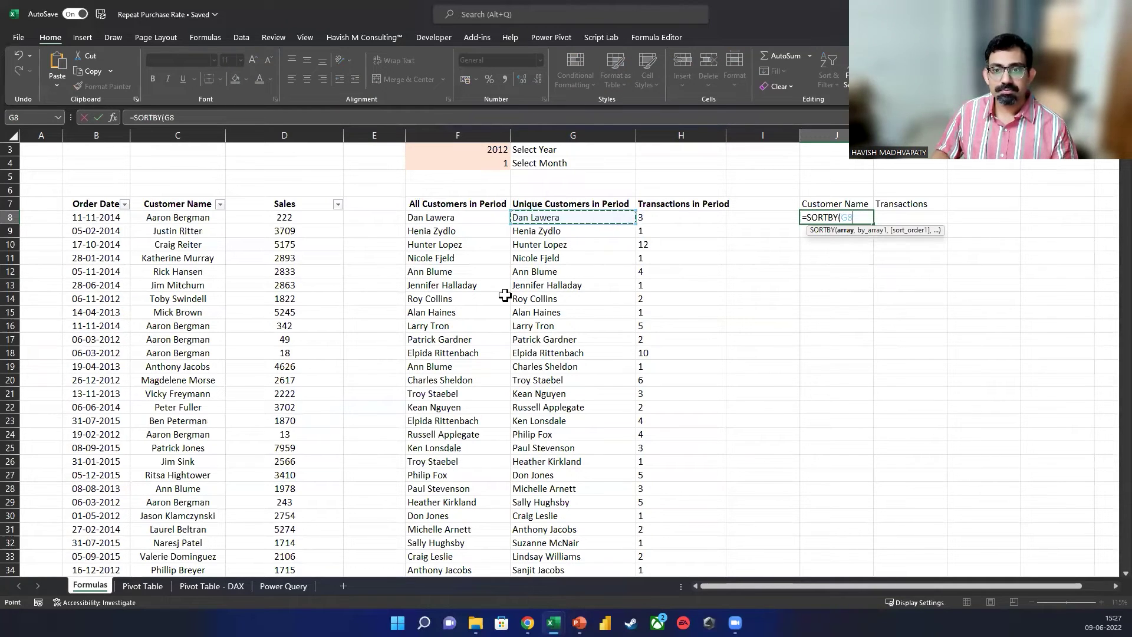
key(ctrl+shift+Down)
scroll(505, 295, up, 15)
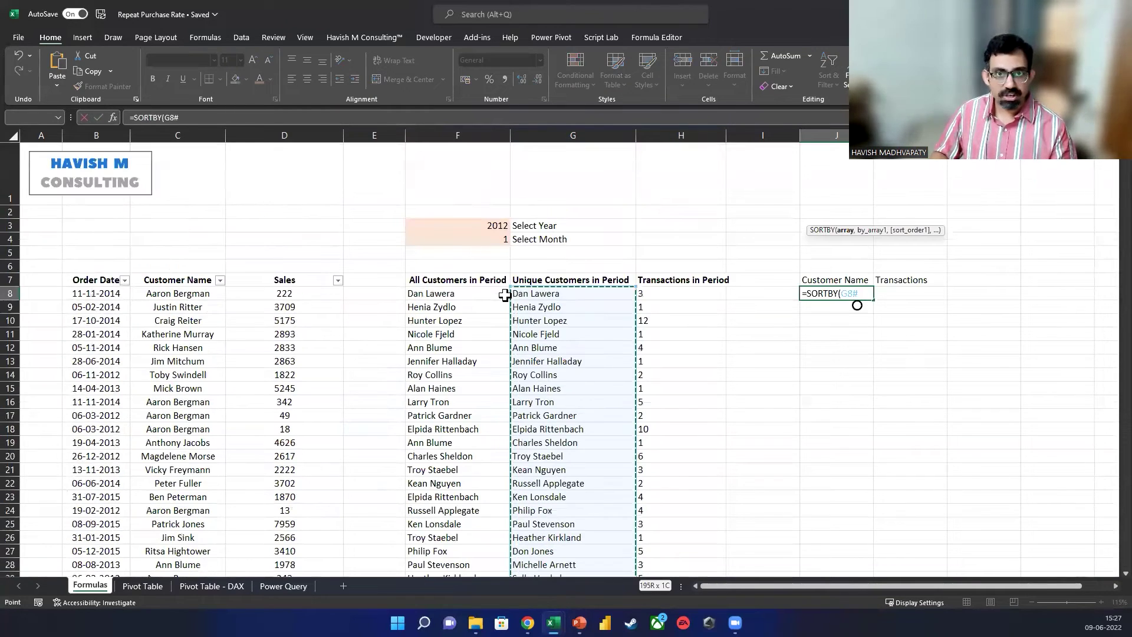
text(,)
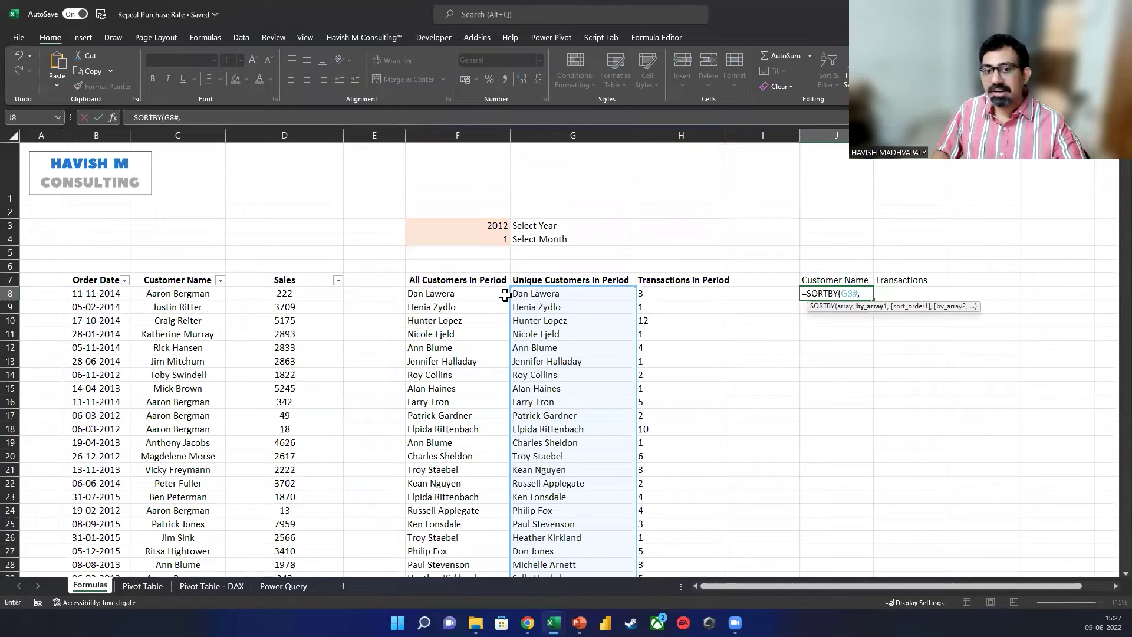
click(677, 292)
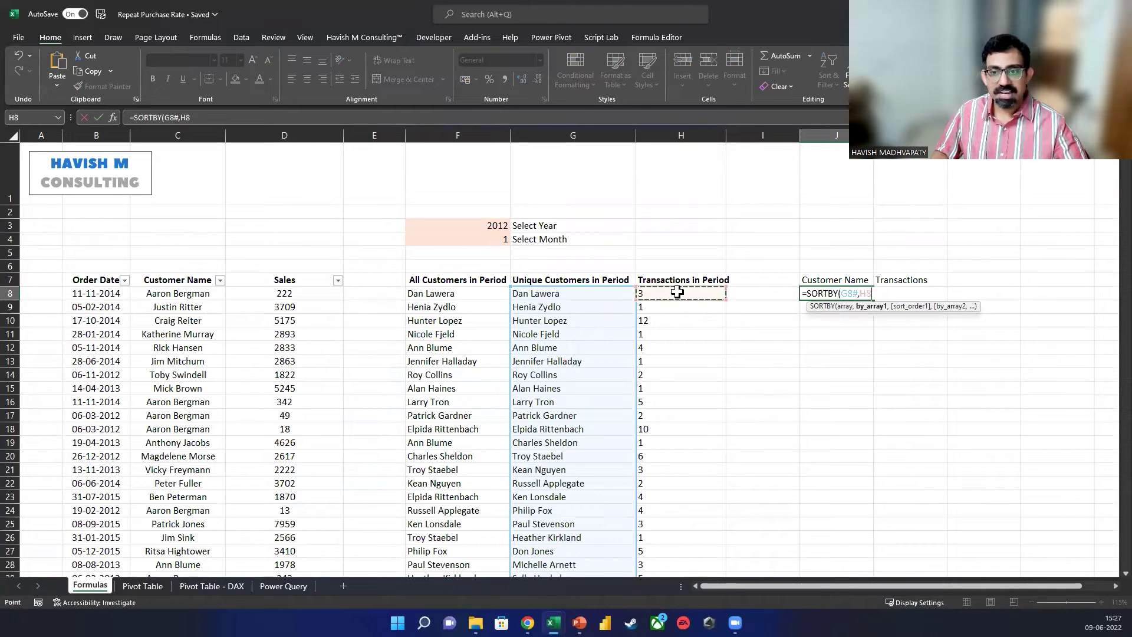
text(#)
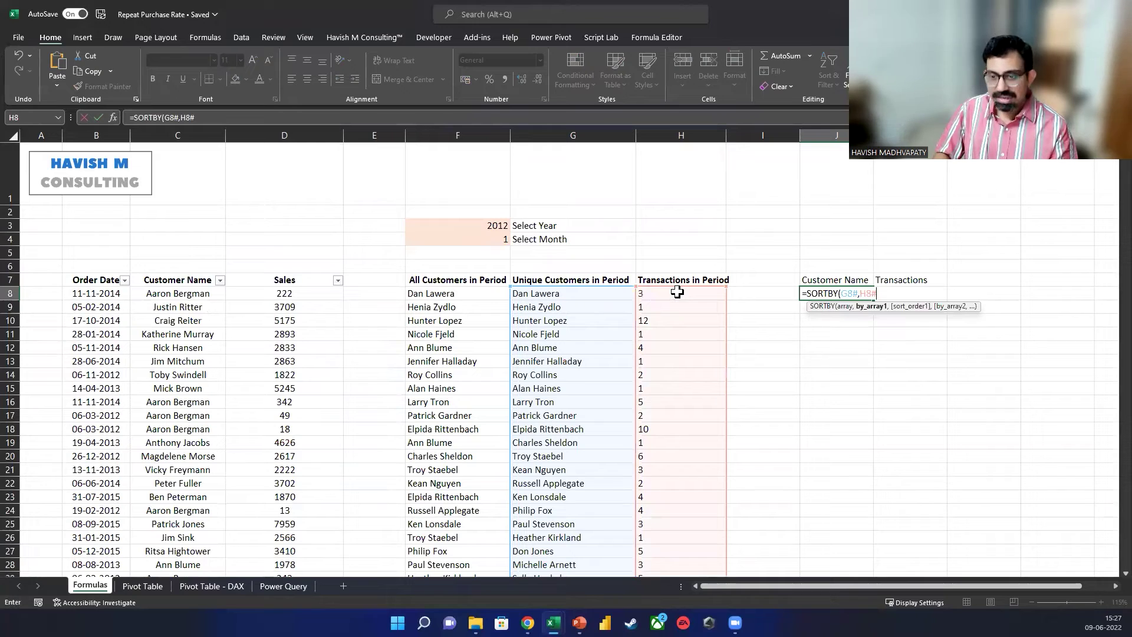
text(,)
key(Down)
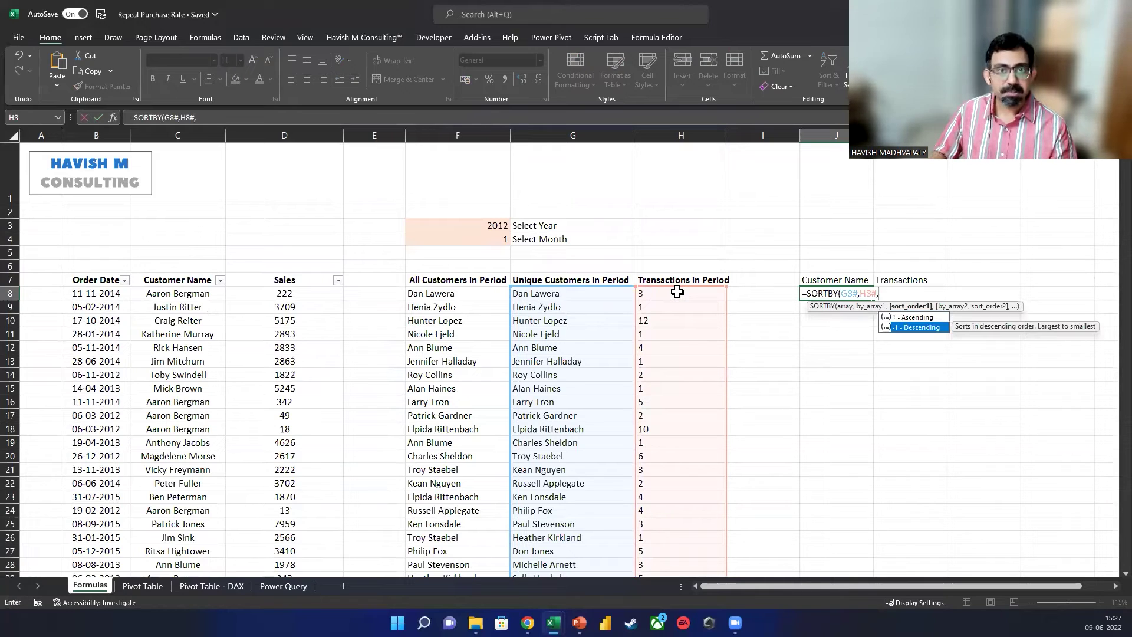
key(Tab)
key(Return)
key(Up)
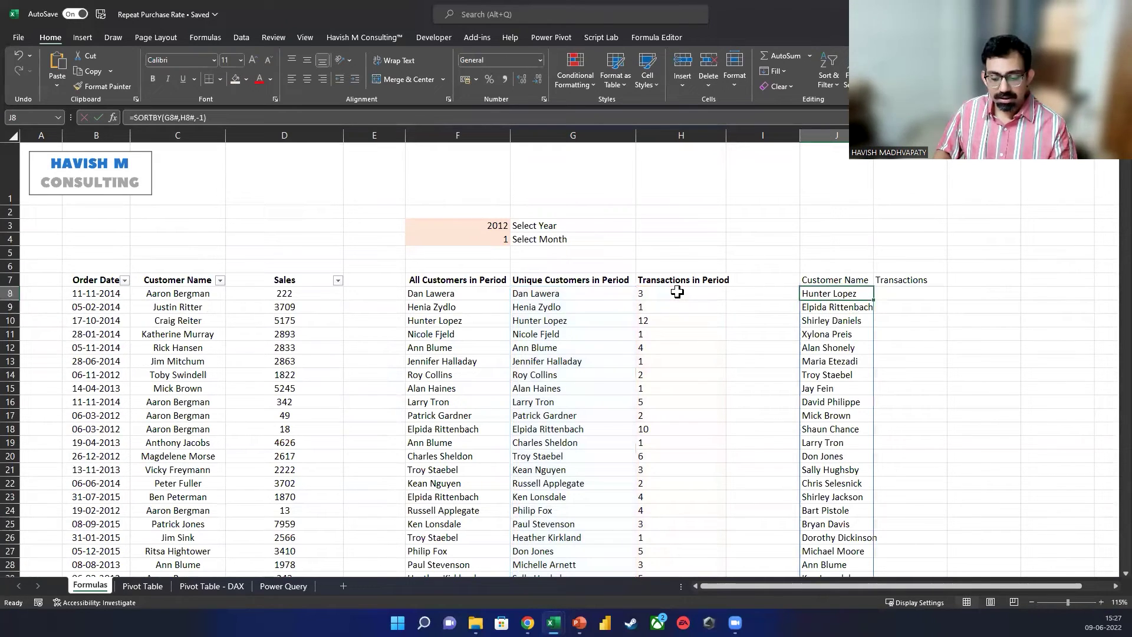
Copy the J8 formula into K8 and change its array so it reads =SORTBY(H8#,H8#,-1).
key(F2)
key(ctrl+c)
key(Tab)
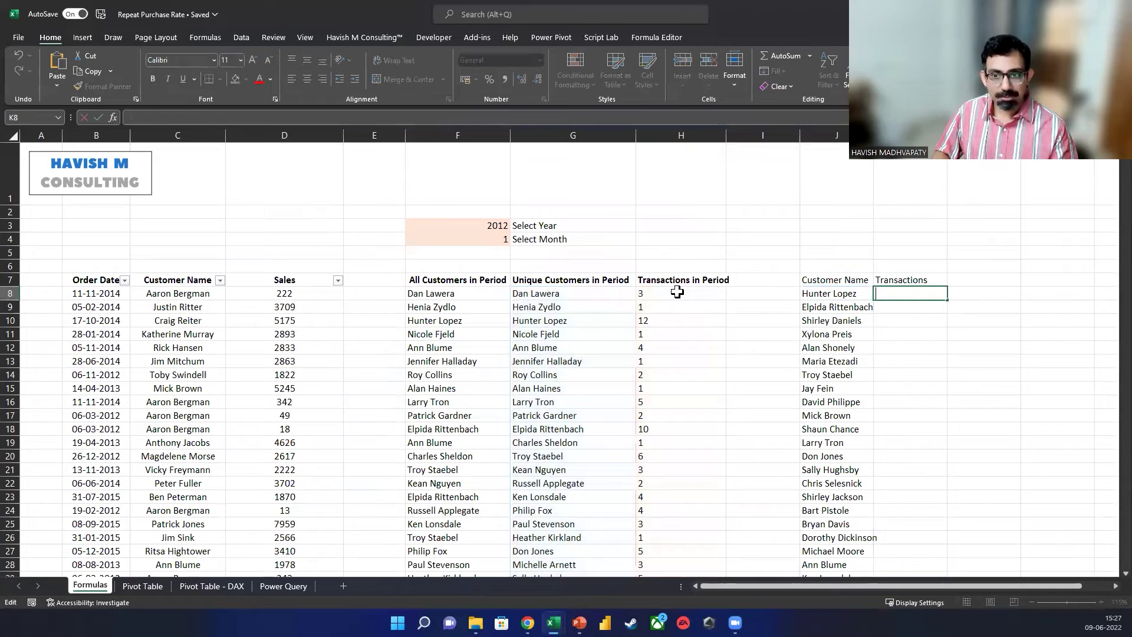
key(F2)
key(ctrl+v)
key(Left)
key(Left)
key(Left)
key(Left)
key(Left)
key(Left)
key(Left)
key(Left)
key(Left)
key(Left)
key(Left)
key(Left)
key(Left)
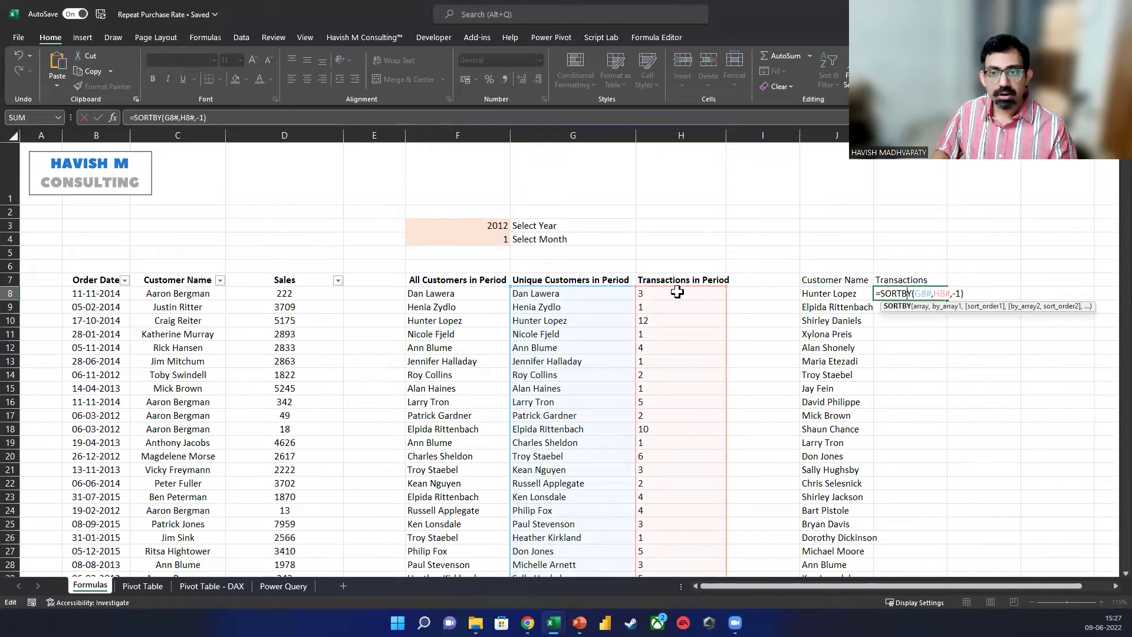
key(Right)
key(Right)
key(Delete)
text(H)
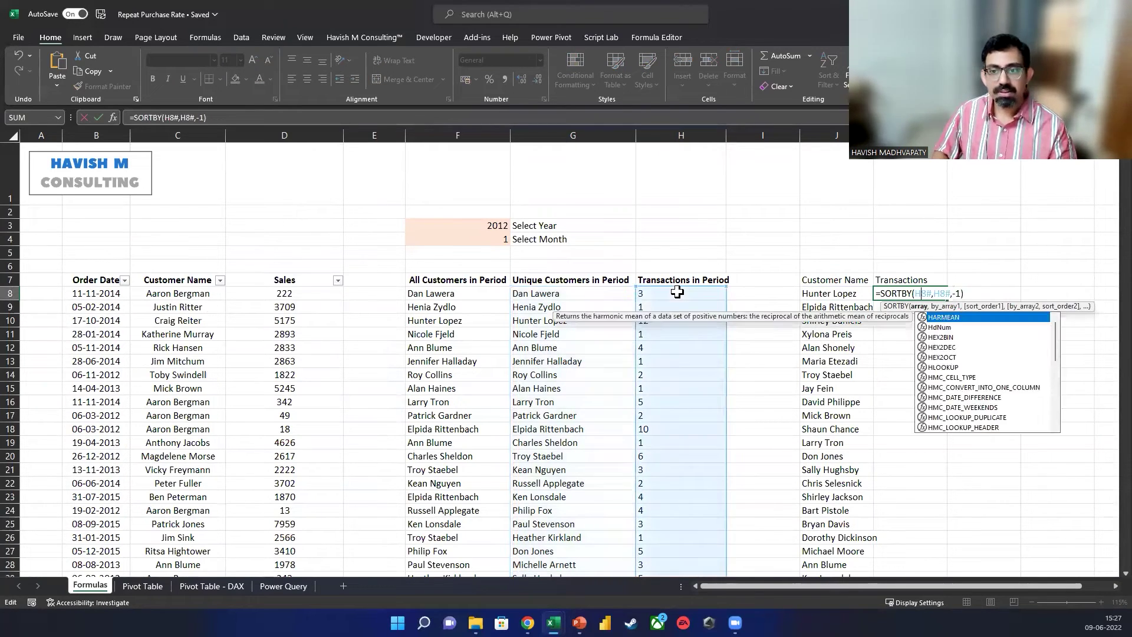
key(ctrl+Return)
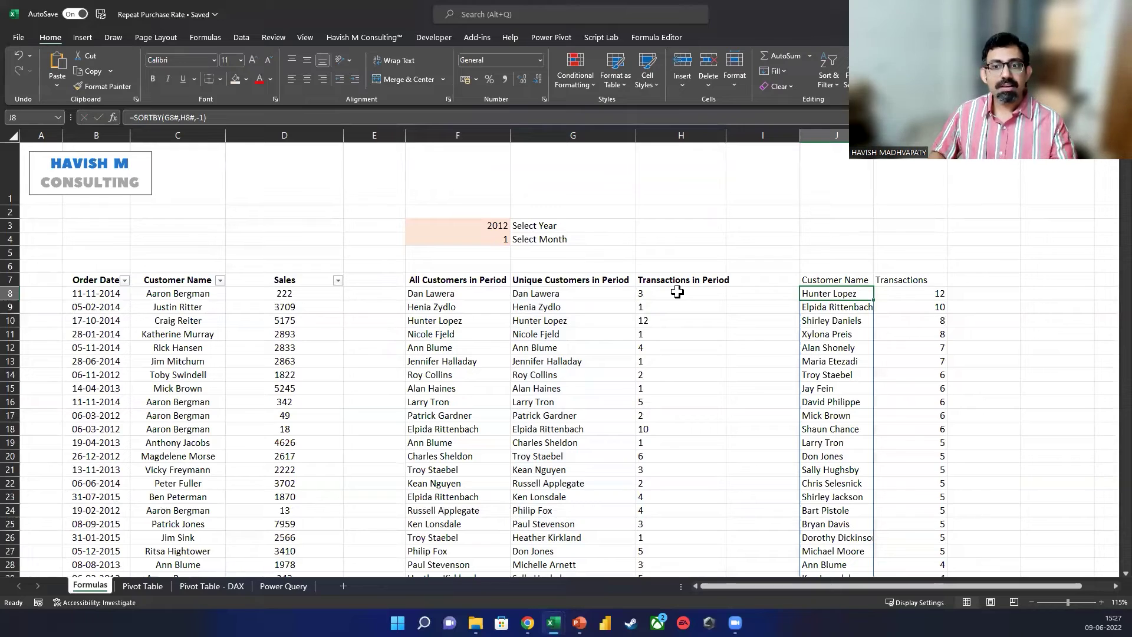
Review the sorted customer names beside their transaction counts down to the end of the list.
click(876, 289)
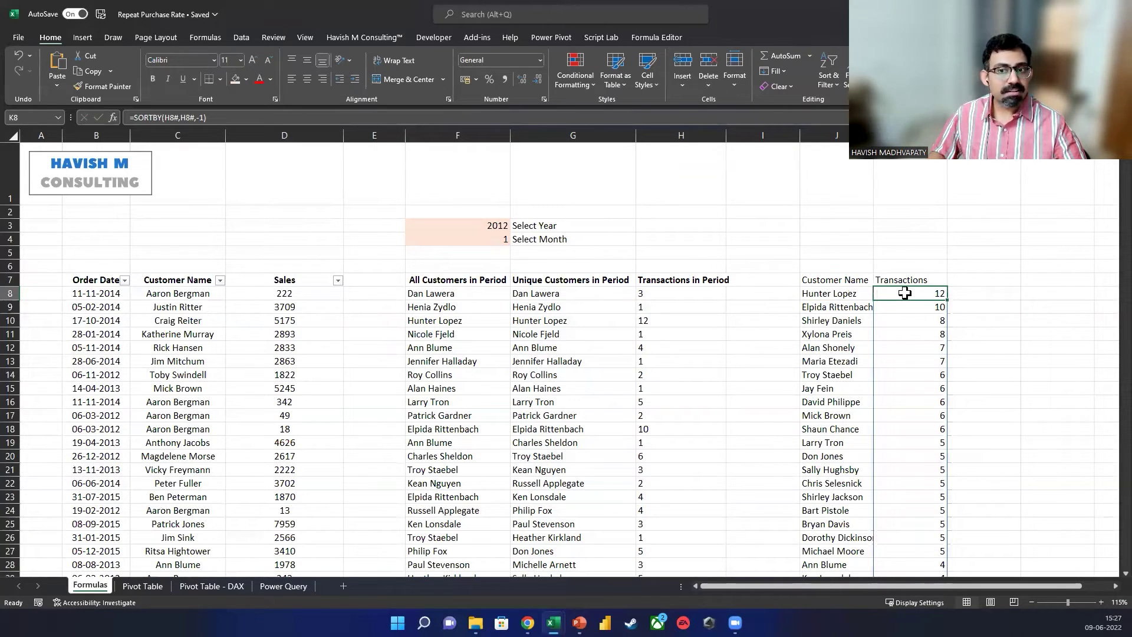
click(814, 307)
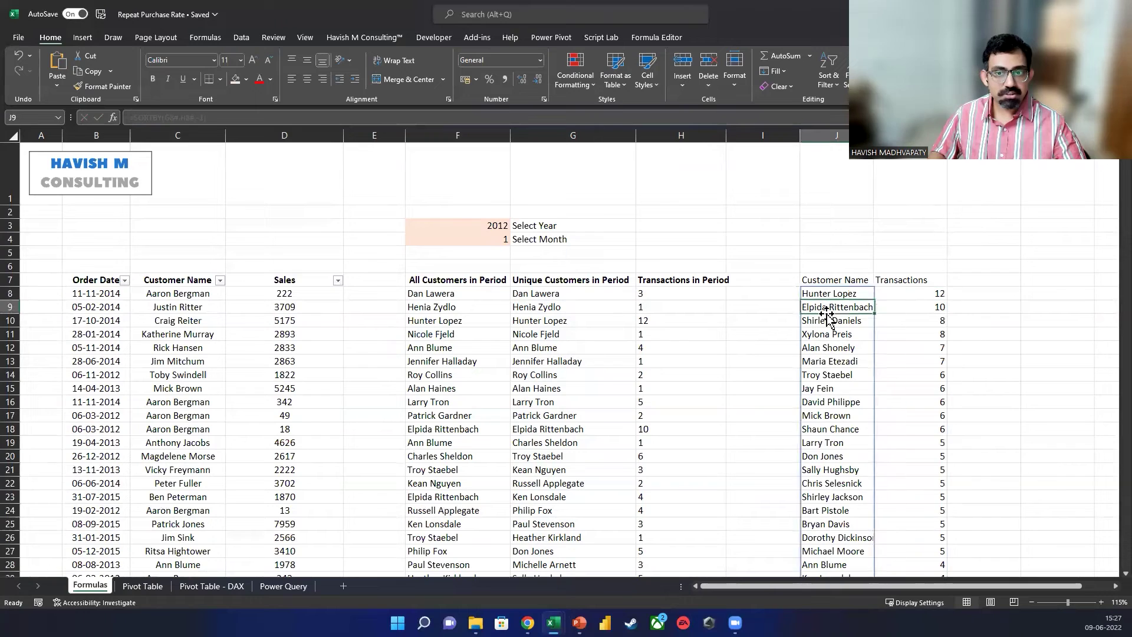
click(918, 308)
key(ctrl+Down)
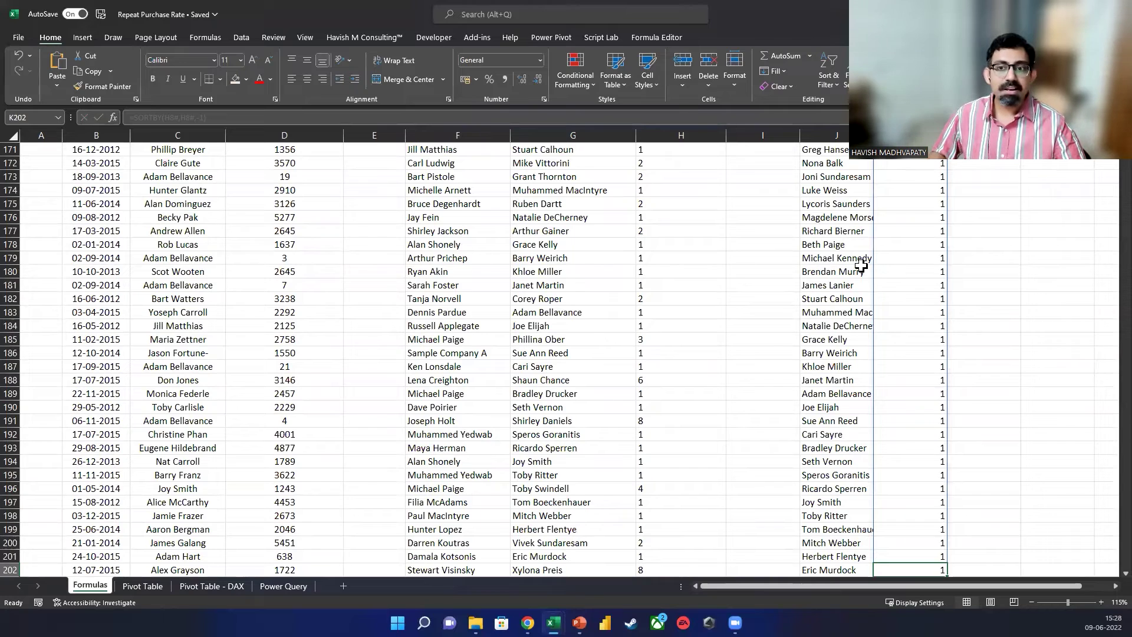
click(842, 251)
key(ctrl+Up)
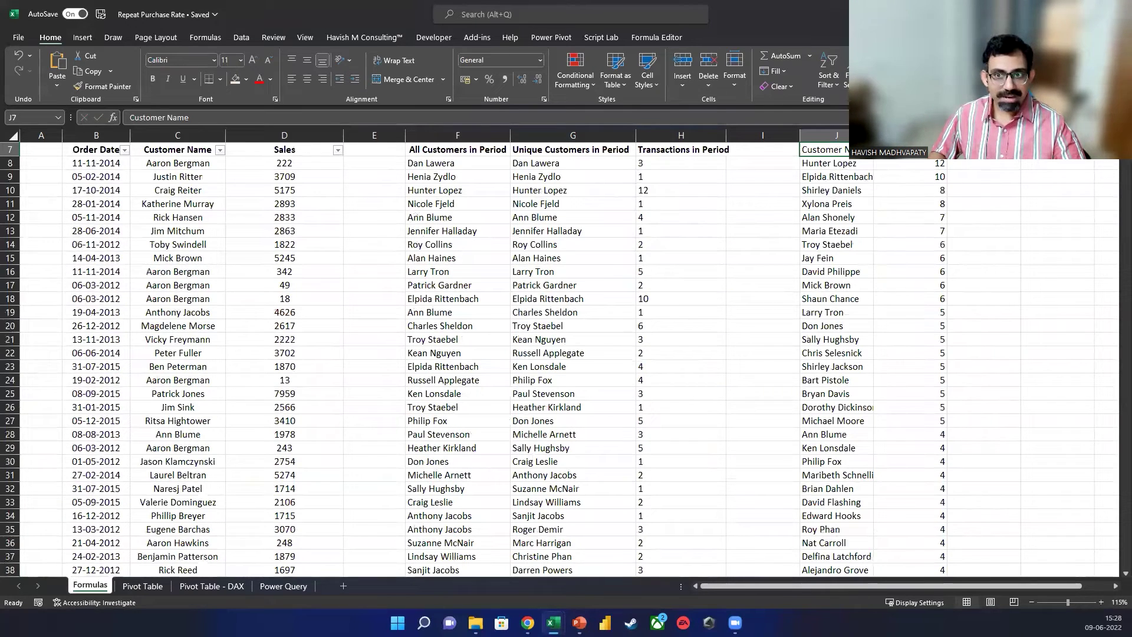
Widen column J to fit the customer names and make the headers in J7:K7 bold.
scroll(919, 271, up, 2)
click(943, 277)
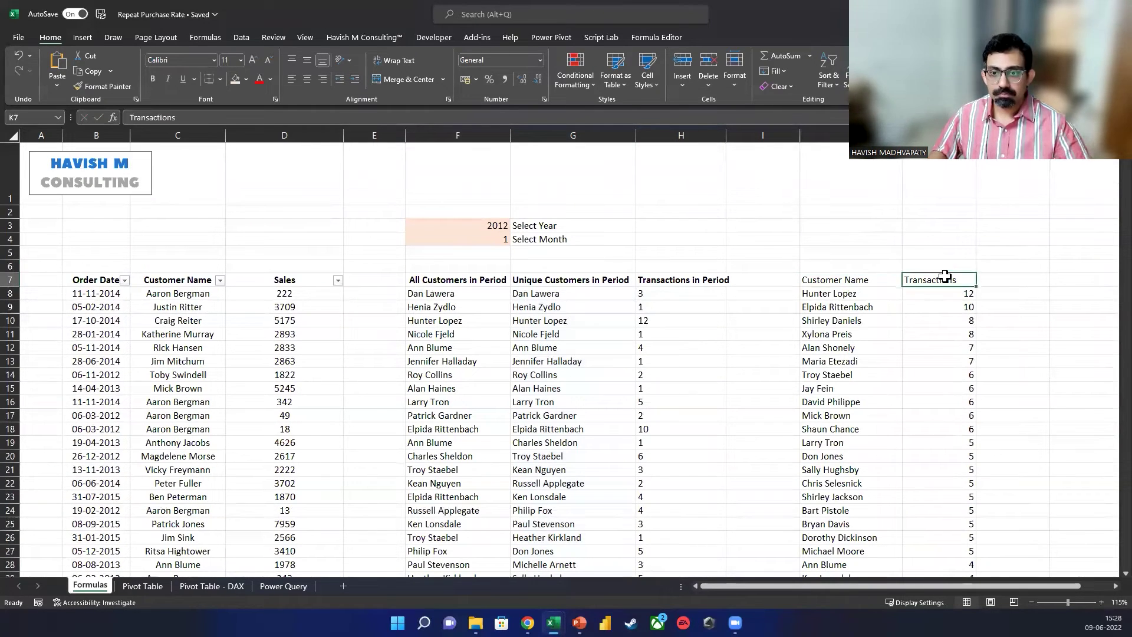
key(shift+Left)
key(ctrl+b)
Select the whole sorted Transactions list to count all customers, then only the values equal to 1 to count single-purchase customers.
key(Down)
key(ctrl+shift+Down)
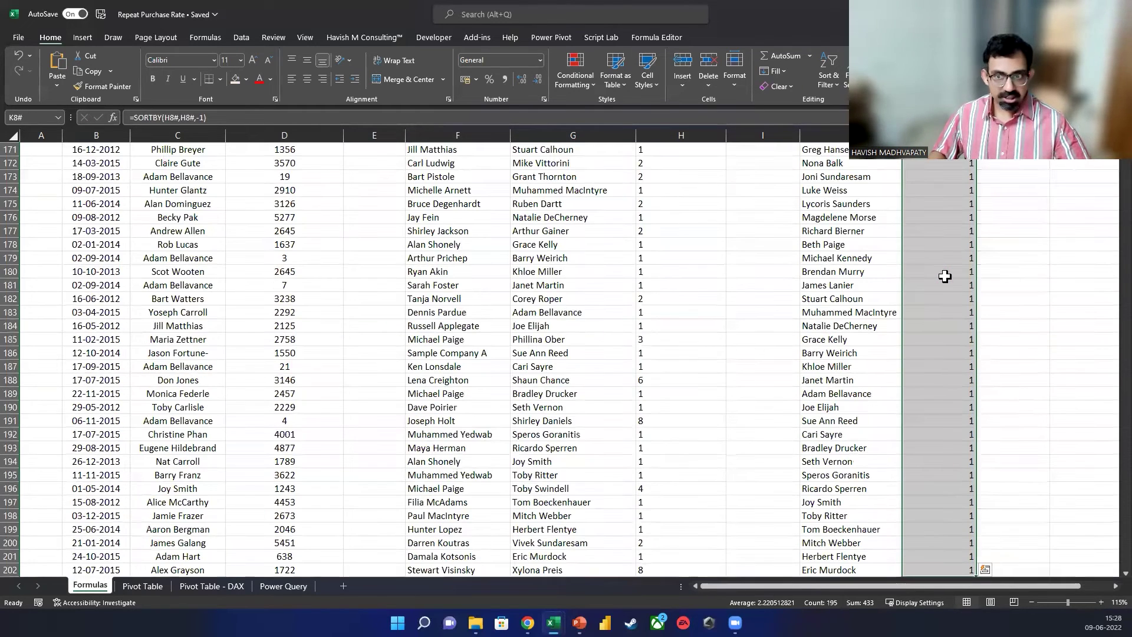
key(Down)
key(ctrl+shift+Down)
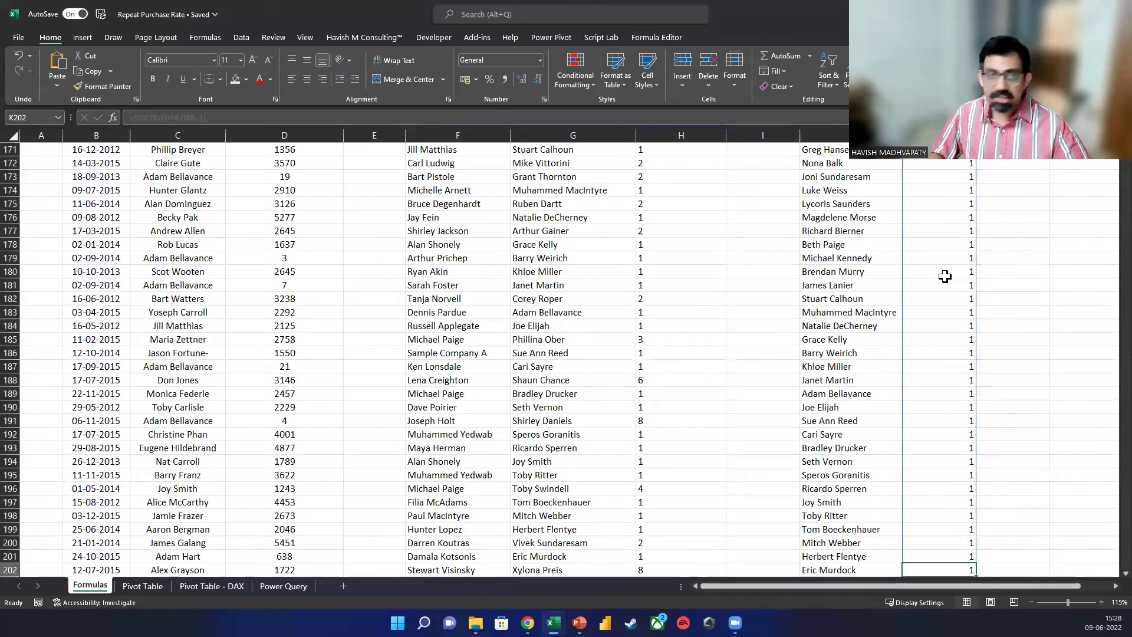
key(shift+Page_Up)
key(shift+Page_Up)
key(shift+Page_Up)
key(shift+Page_Up)
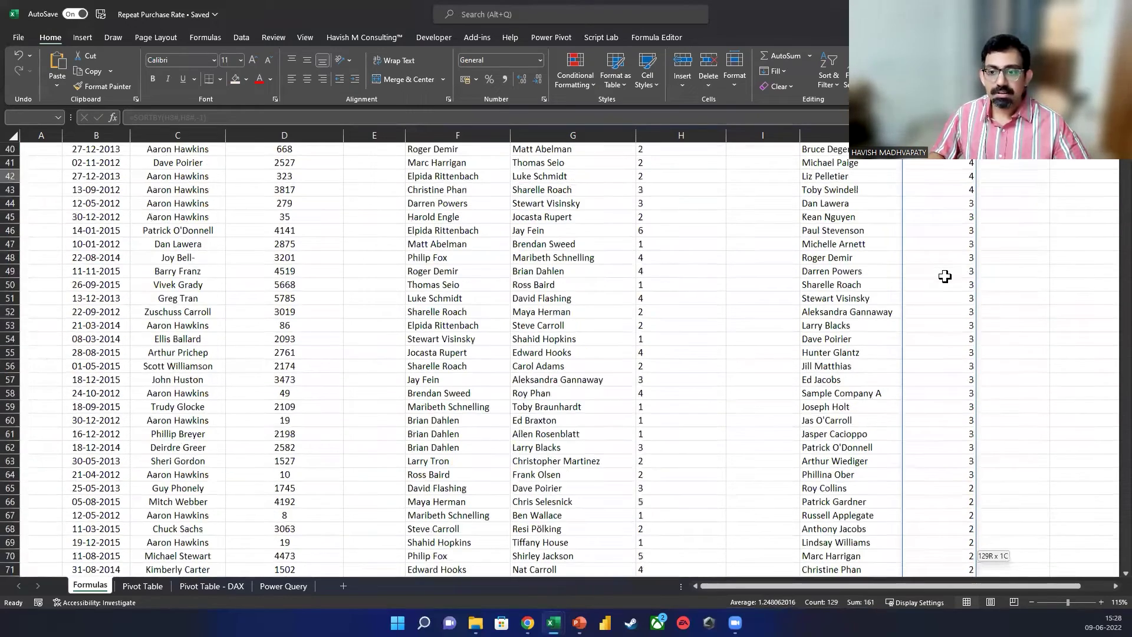
key(shift+Page_Down)
key(shift+Page_Down)
key(shift+Up)
key(shift+Up)
key(shift+Up)
key(shift+Up)
key(shift+Up)
key(shift+Up)
key(shift+Up)
key(shift+Up)
key(shift+Up)
key(shift+Up)
key(shift+Up)
key(shift+Up)
key(shift+Up)
key(shift+Up)
key(shift+Up)
key(shift+Up)
key(shift+Up)
key(shift+Up)
key(shift+Up)
key(shift+Up)
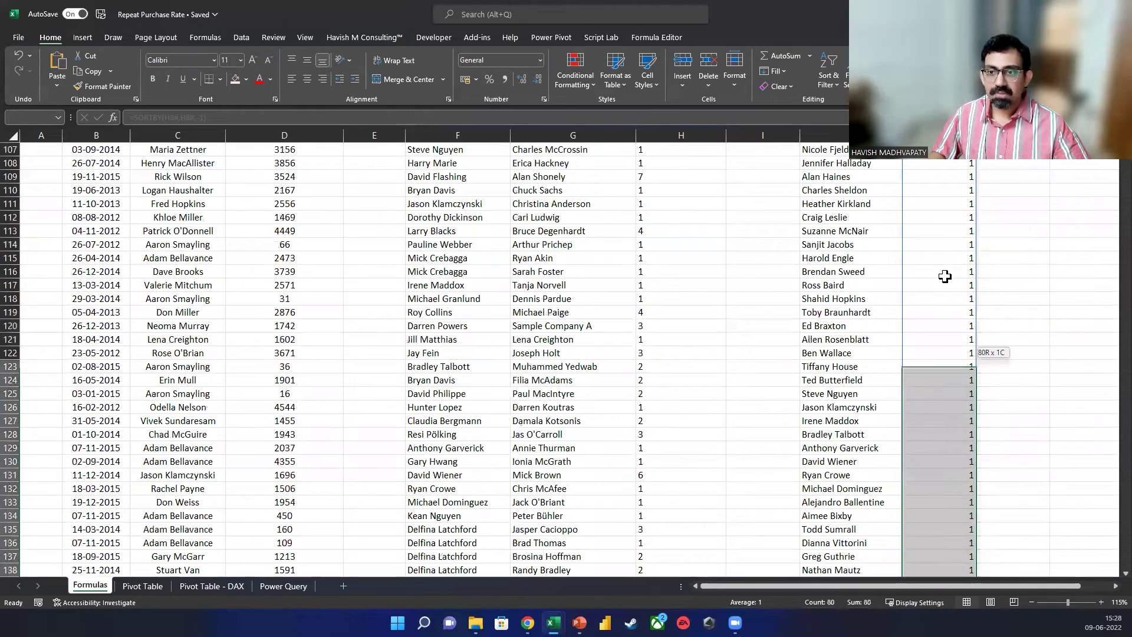
key(shift+Up)
key(shift+Up)
key(shift+Down)
key(shift+Down)
key(shift+Down)
key(shift+Down)
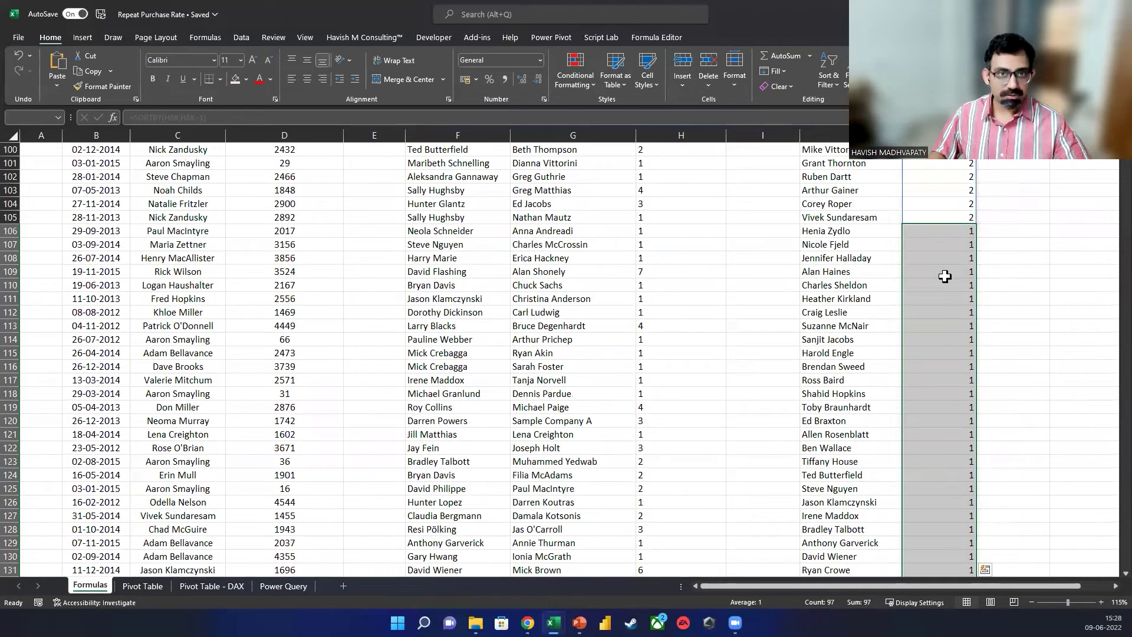
Try the ratio of single-purchase customers with =97/433 in cell M8, and clear the cell.
key(ctrl+Up)
key(Up)
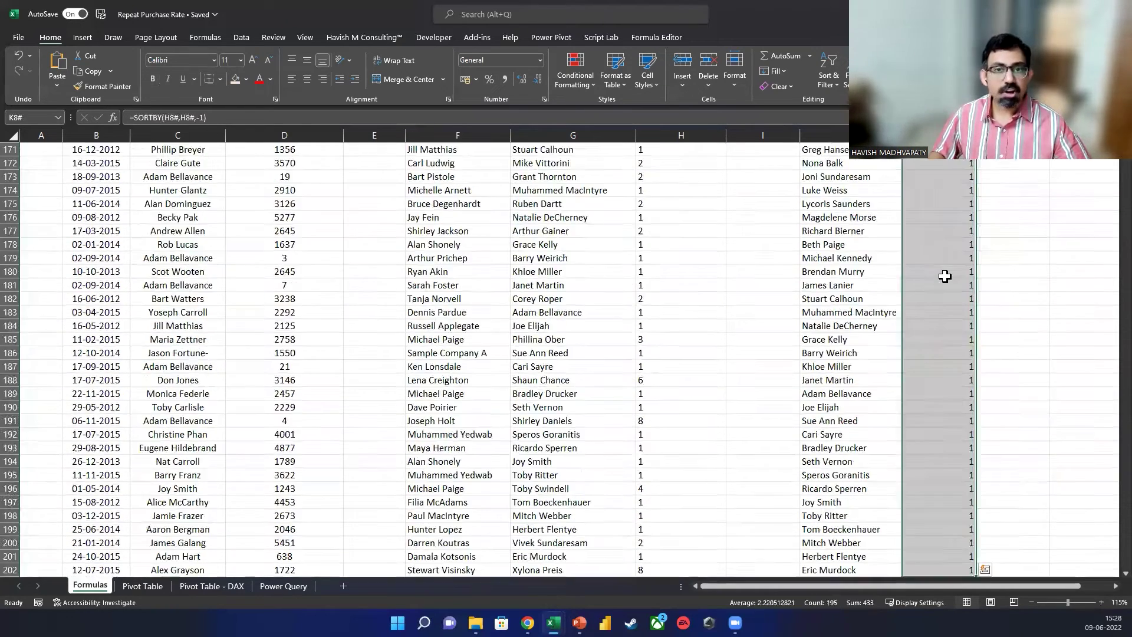
key(Right)
key(Right)
key(Down)
key(Down)
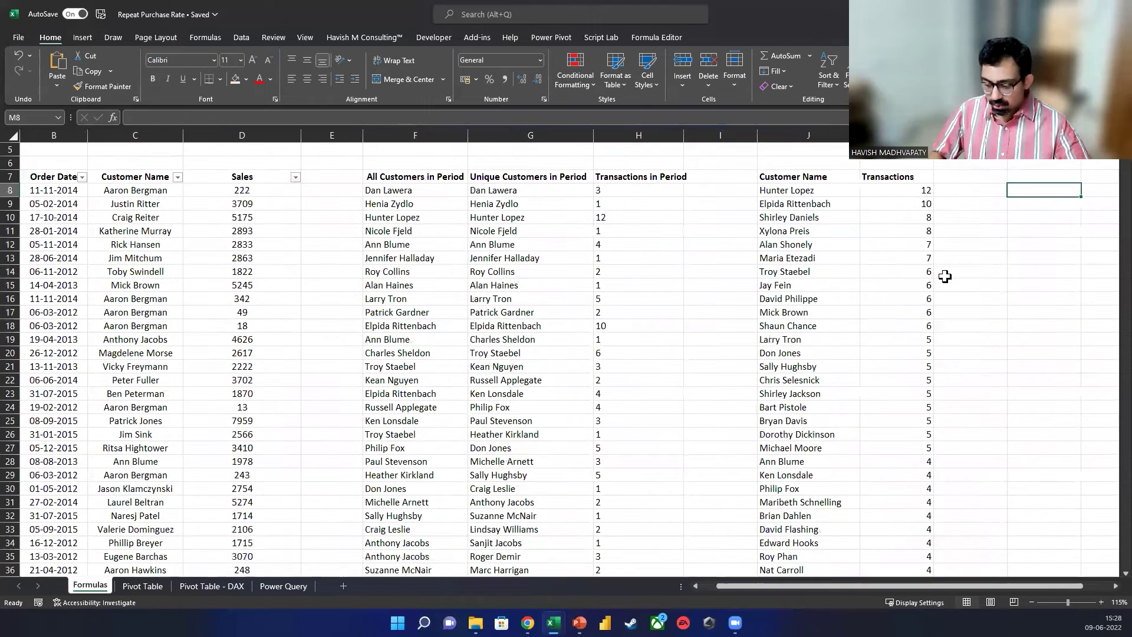
text(=97/433)
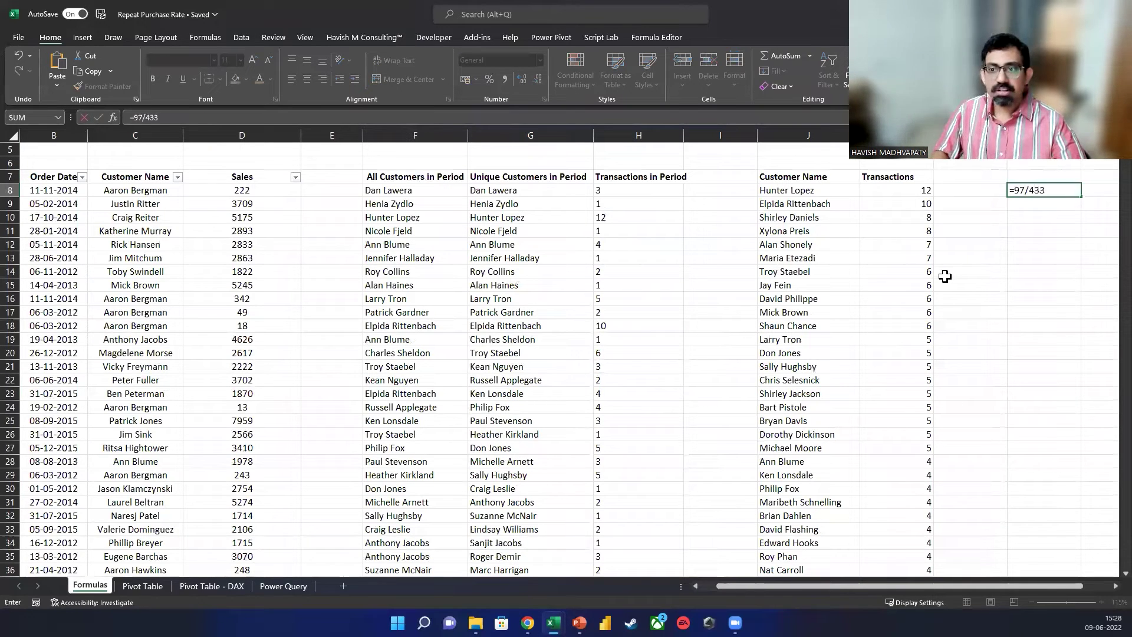
key(ctrl+Return)
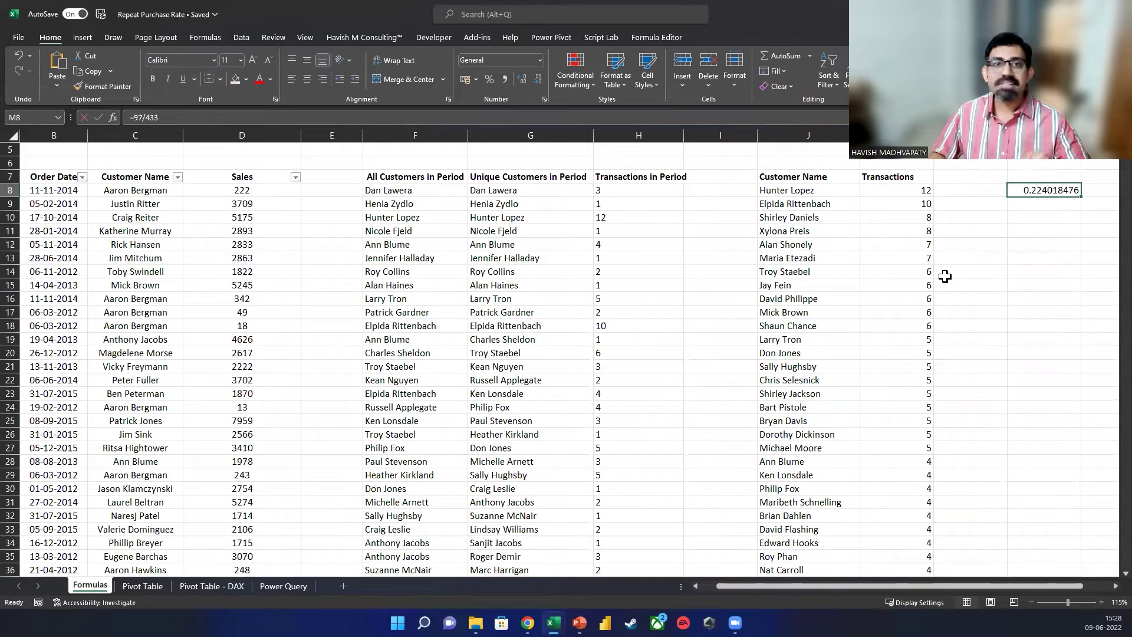
key(Delete)
Enter the label RPR in cell I3, in the row of the Select Year input.
key(Up)
key(Up)
key(Up)
key(Up)
key(Up)
key(Left)
key(Left)
key(Left)
key(Left)
key(Left)
key(Up)
key(Up)
key(Left)
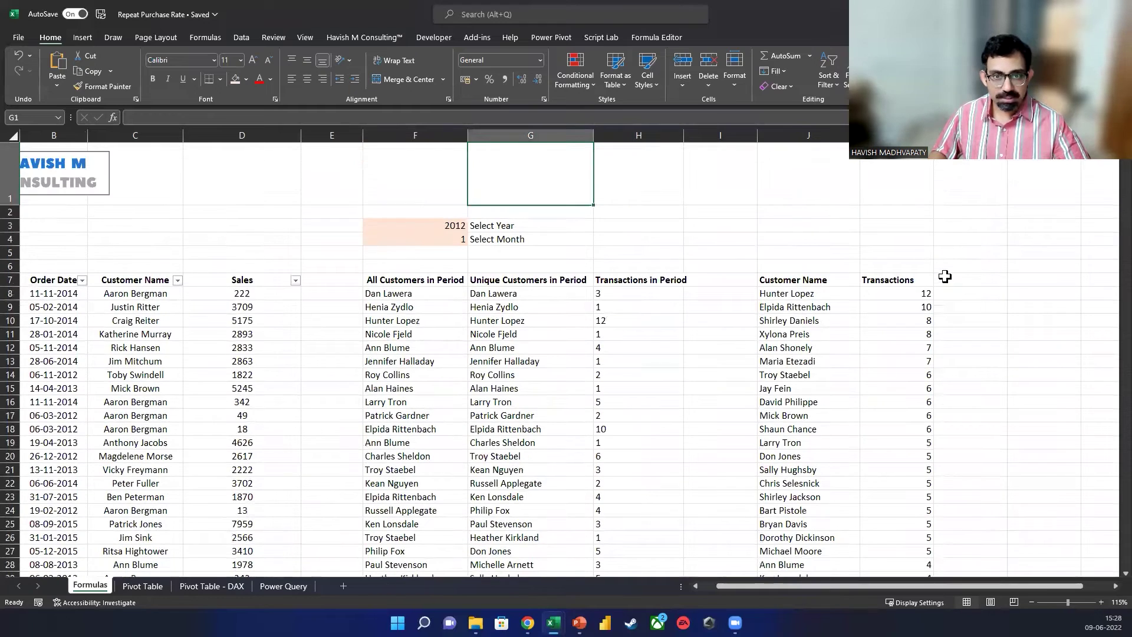
key(Right)
key(Right)
key(Down)
key(Down)
text(RPR)
key(Return)
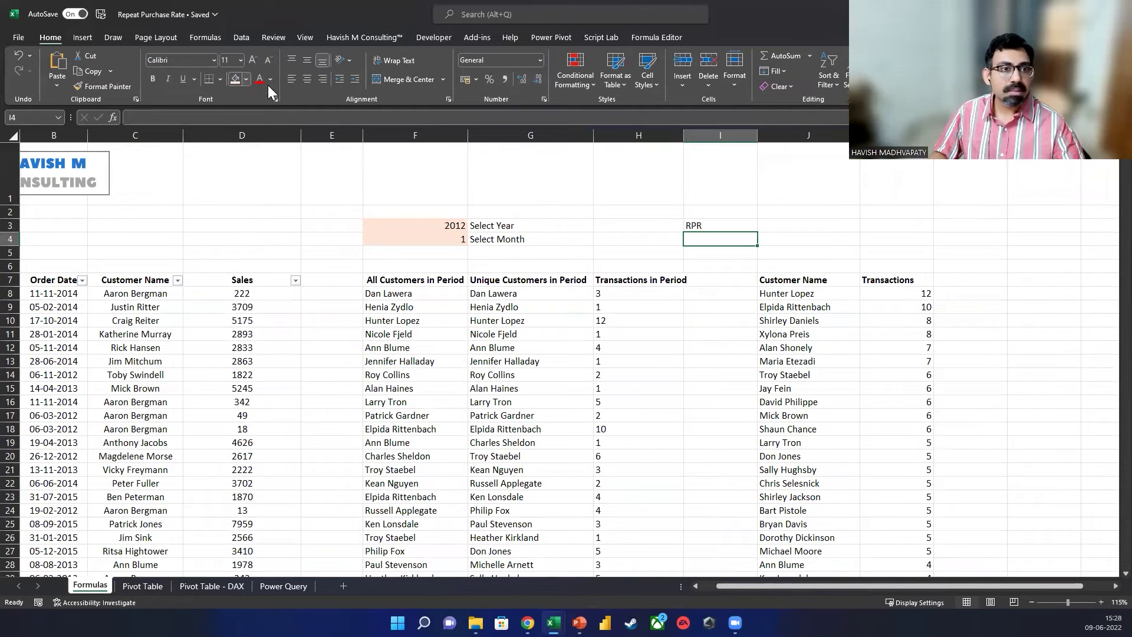
Fill cell I4 with light green and make the RPR label in I3 bold.
click(245, 79)
click(324, 125)
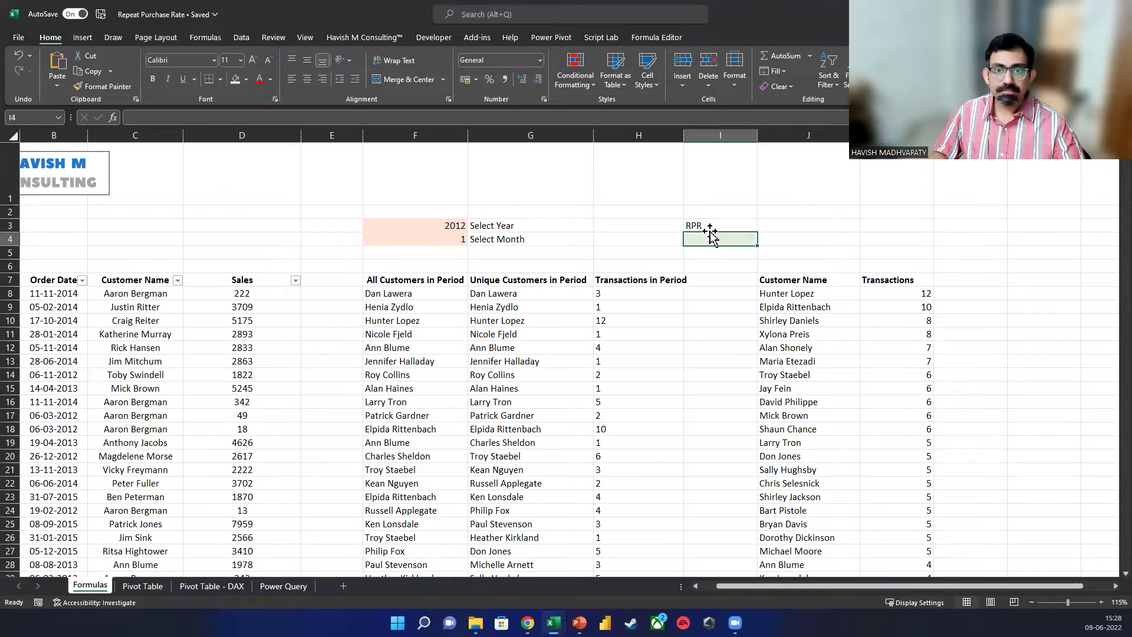
key(Up)
key(ctrl+b)
Enter =COUNT(K8#) in cell I4 to count all customers in the sorted Transactions list.
key(Down)
text(=count)
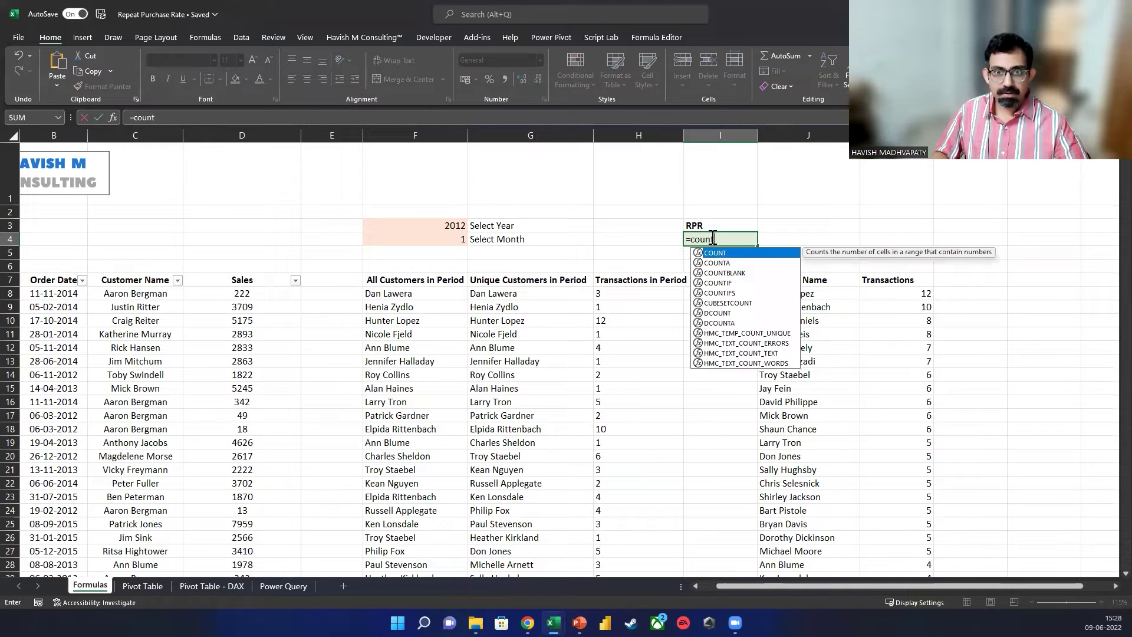
key(Tab)
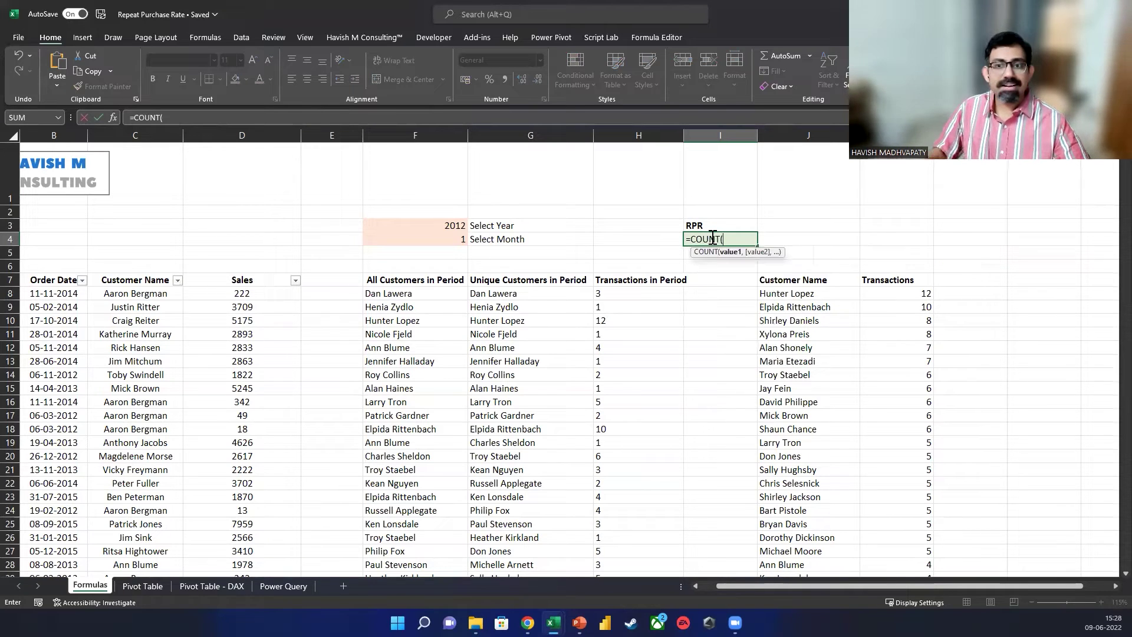
click(890, 293)
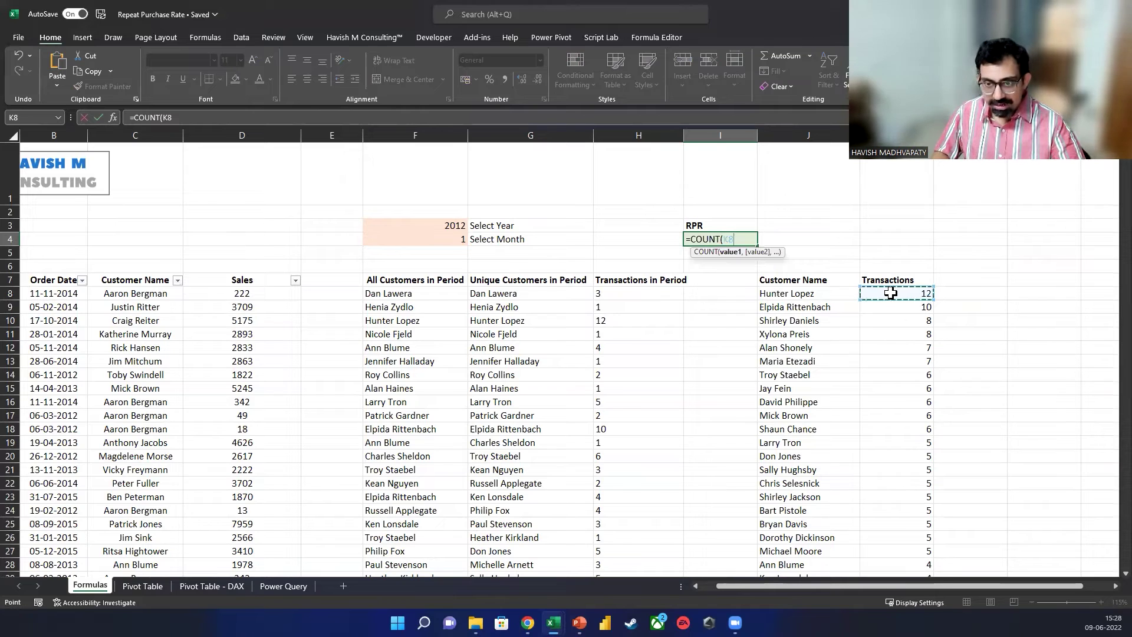
text(#)
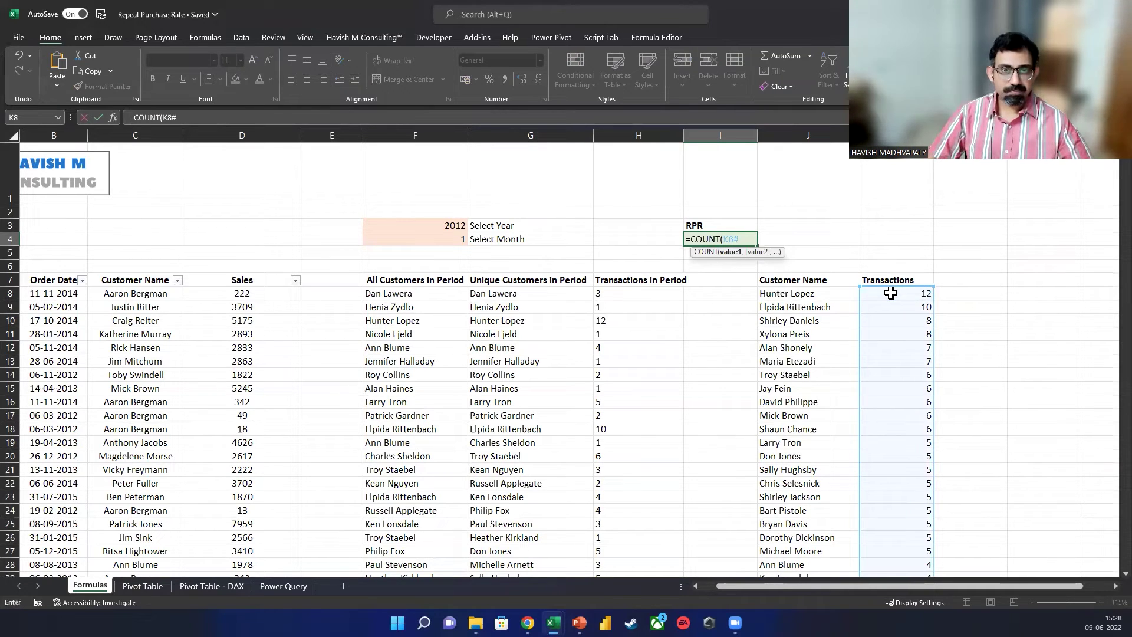
text())
key(ctrl+Return)
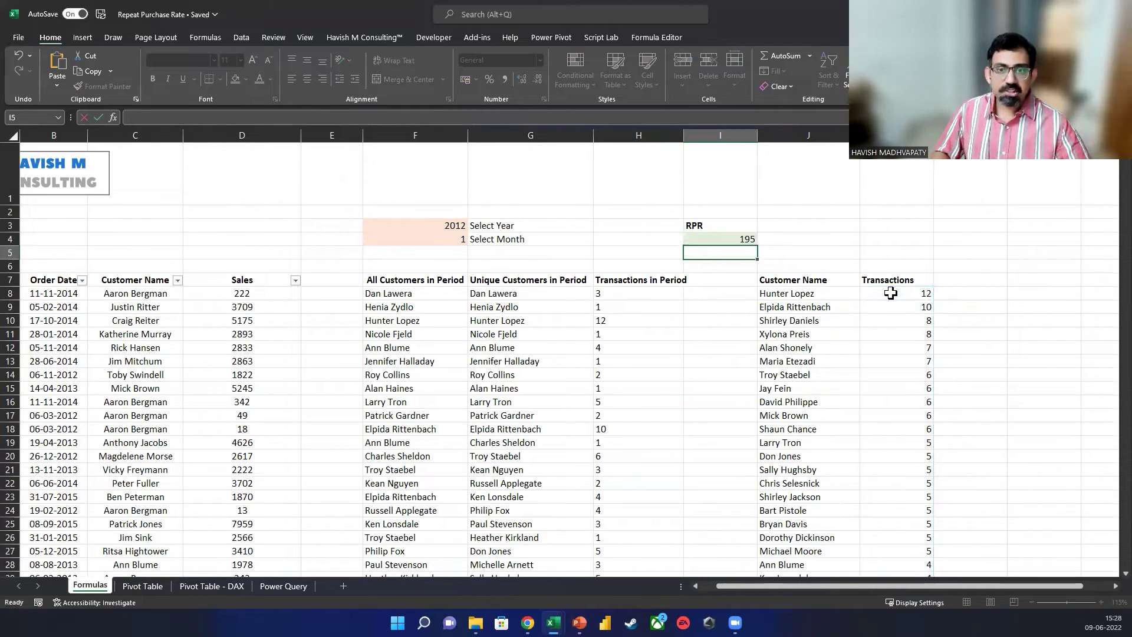
Enter =COUNTIF(K8#, ">1") in cell J4 to count the customers with more than one transaction.
key(Right)
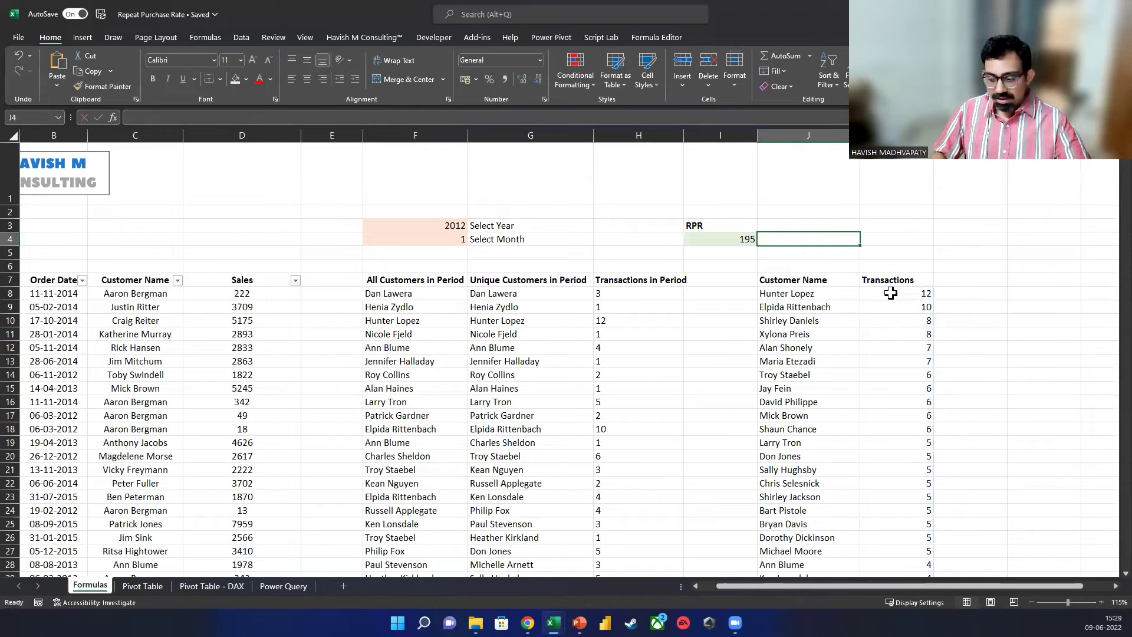
text(=cou)
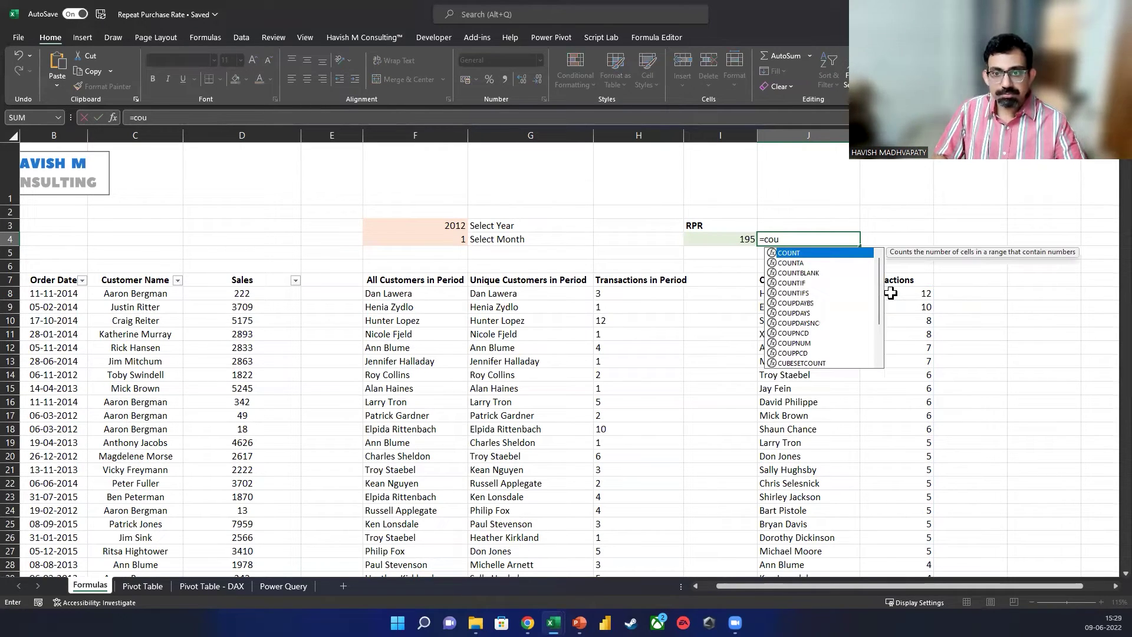
text(ntif)
key(Tab)
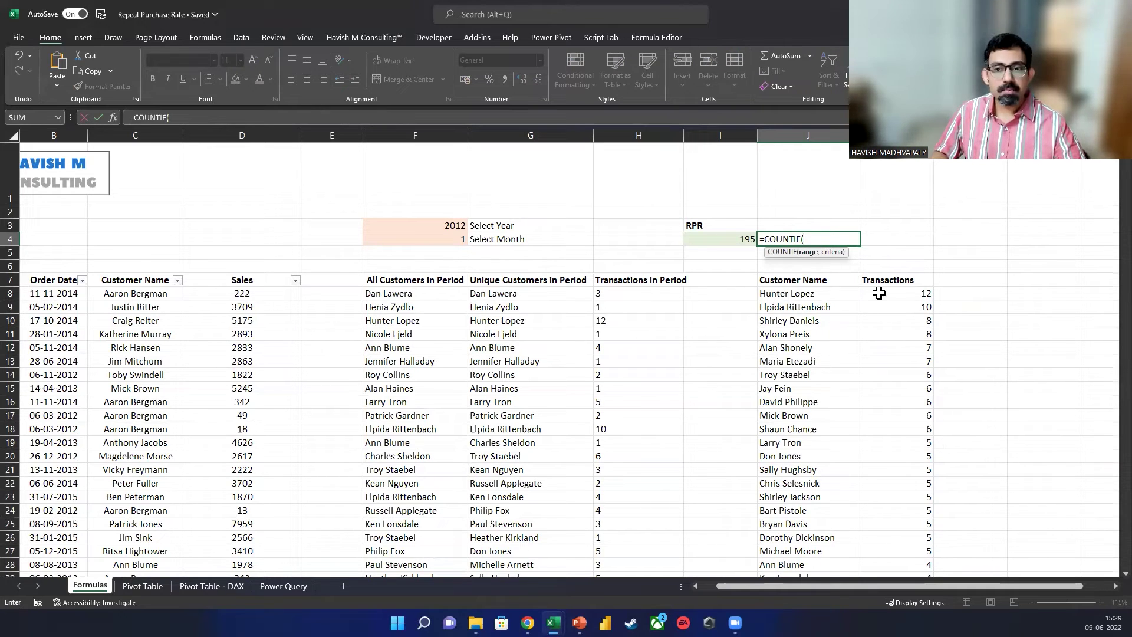
click(899, 294)
text(#,)
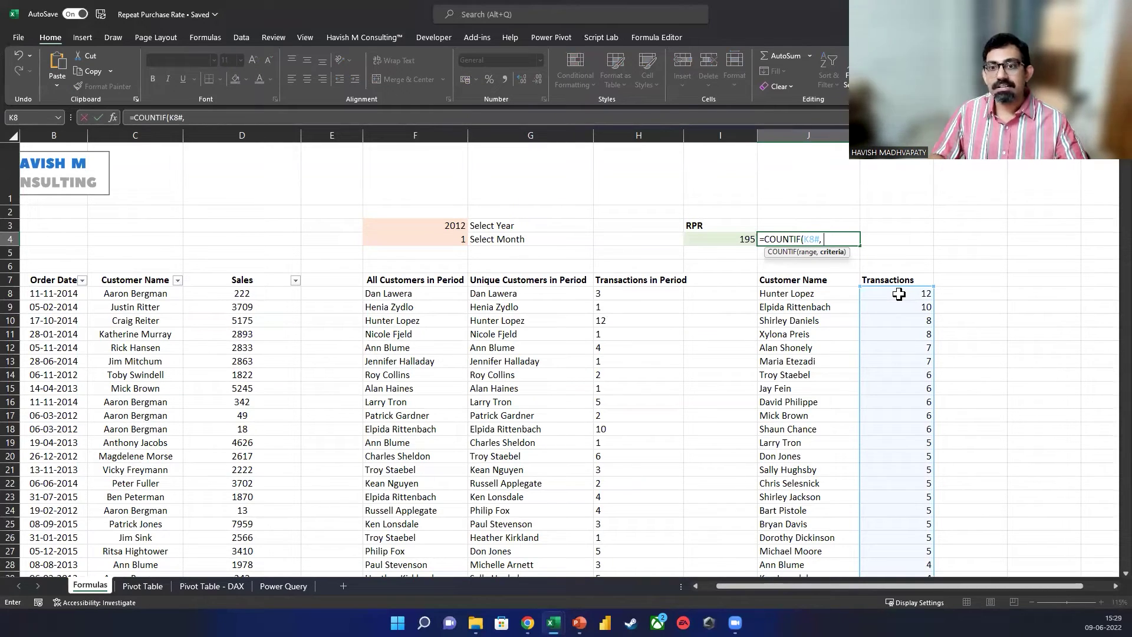
text( ">)
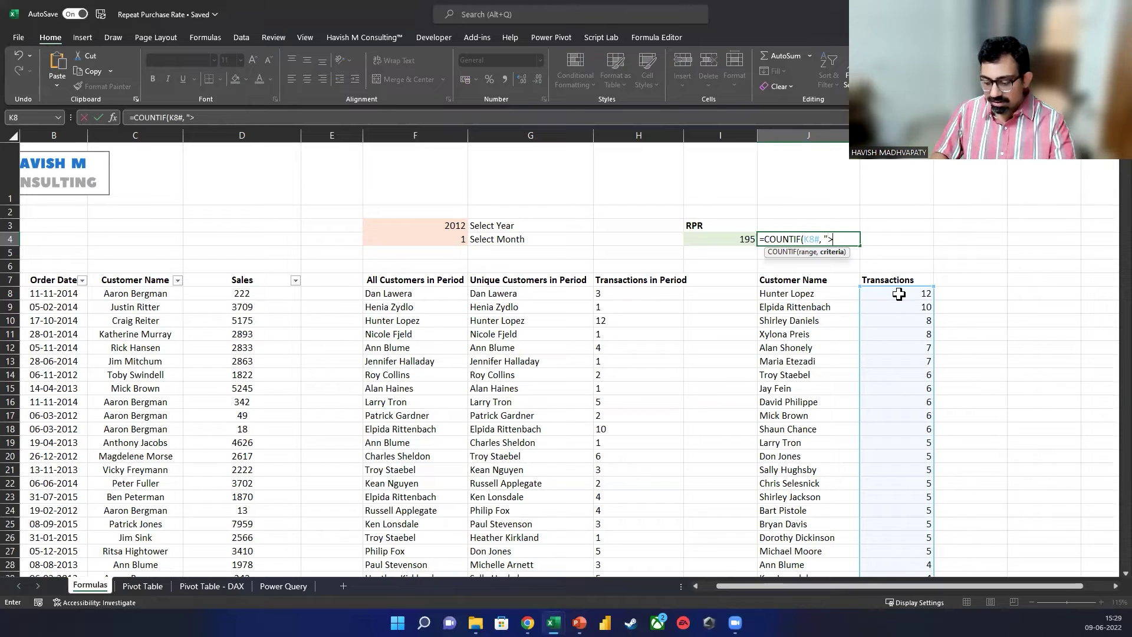
text(" & 1)
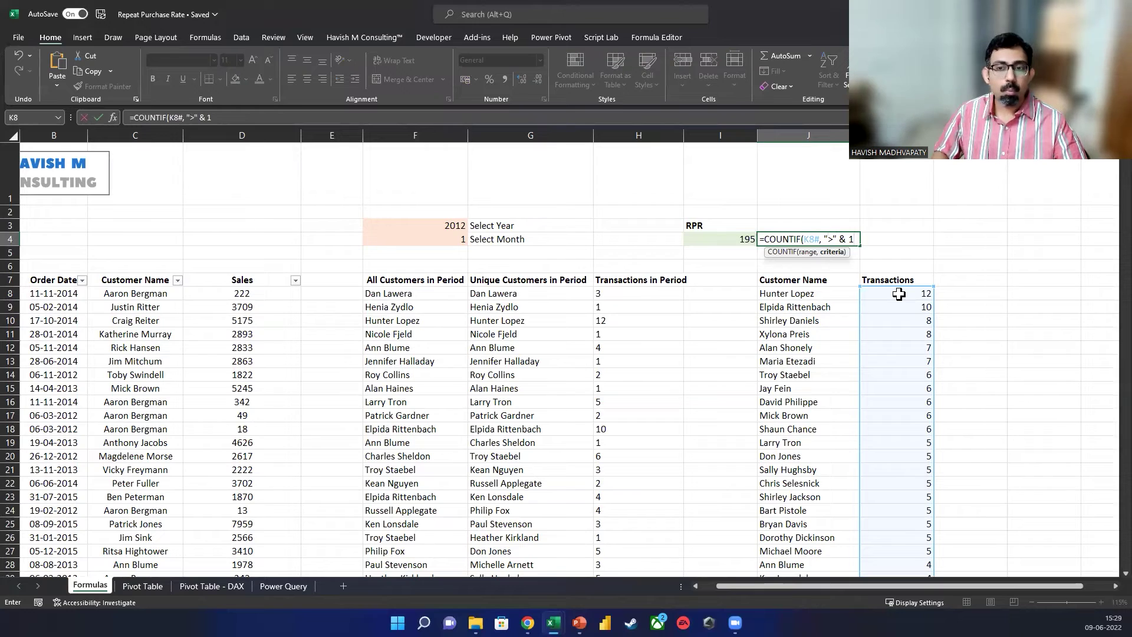
key(BackSpace)
key(BackSpace)
key(BackSpace)
text(1"))
key(Return)
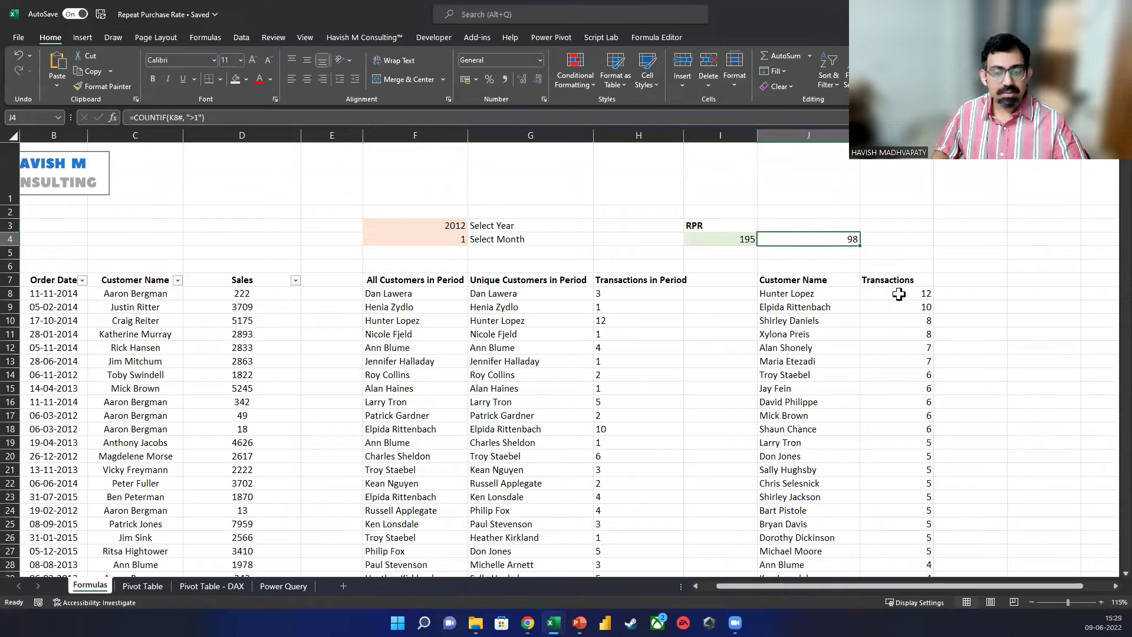
Change the I4 formula to =COUNTIF(K8#, ">1")/COUNT(K8#), with a line break after the slash, and clear the helper formula in J4.
key(F2)
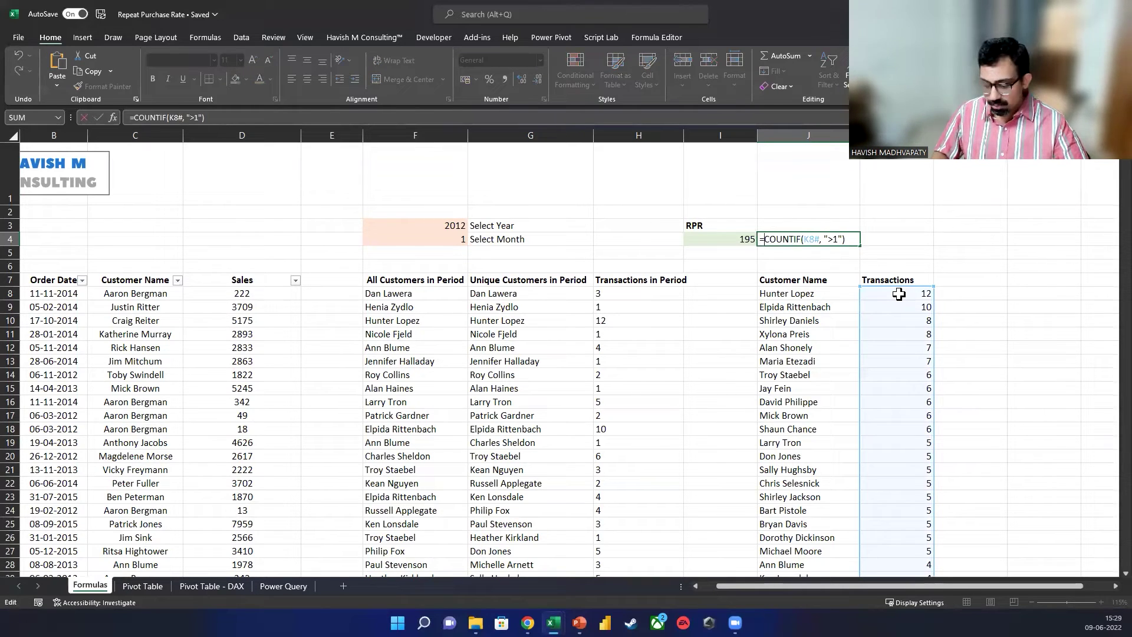
key(Escape)
key(Left)
key(F2)
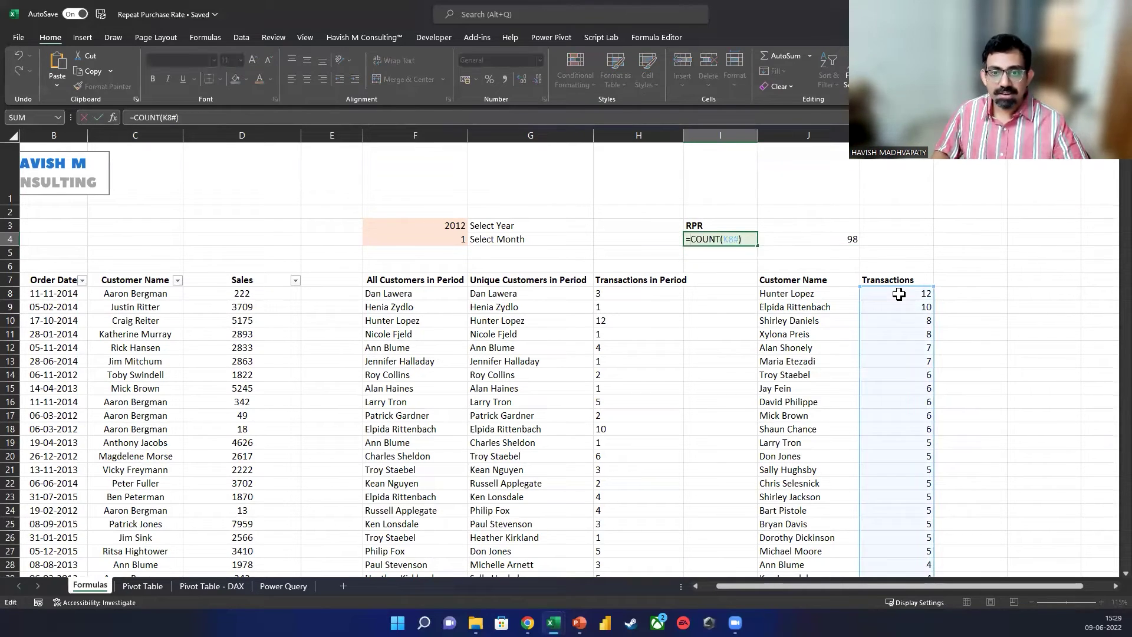
text(COUNTIF(K8#, ">1"))
text(/)
key(alt+Return)
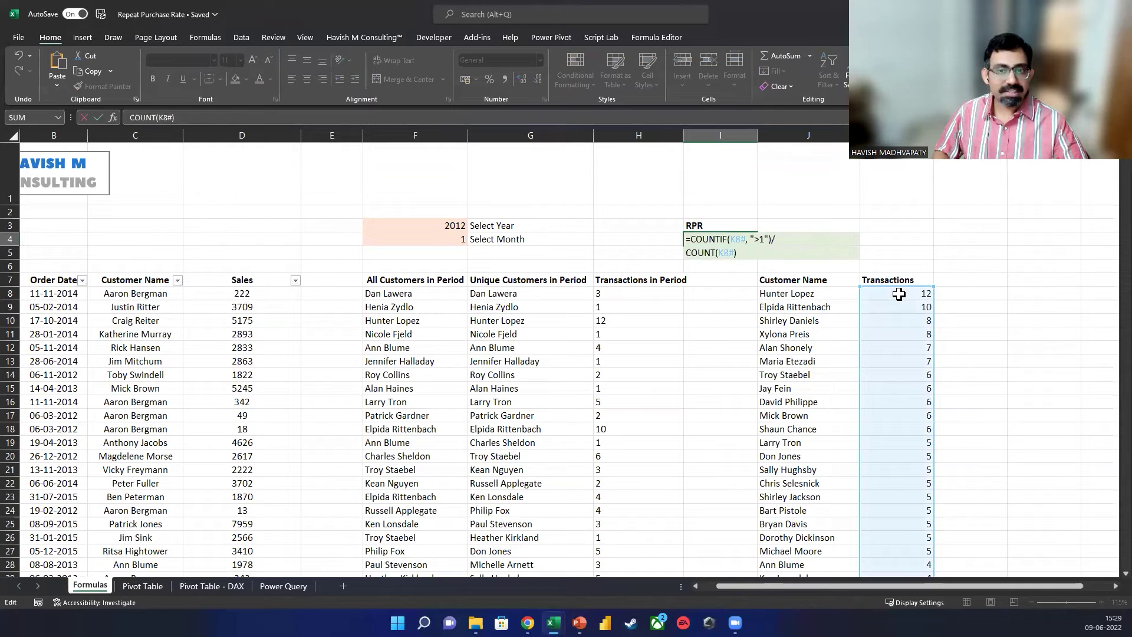
key(Return)
key(Up)
key(Right)
key(Delete)
Examine the sorted Transactions list and the two parts of the repeat purchase rate formula in I4.
key(Down)
key(Up)
key(Left)
key(Down)
key(Right)
key(Right)
key(Down)
key(Down)
key(ctrl+shift+Down)
key(Left)
key(Left)
key(Up)
key(Up)
key(Up)
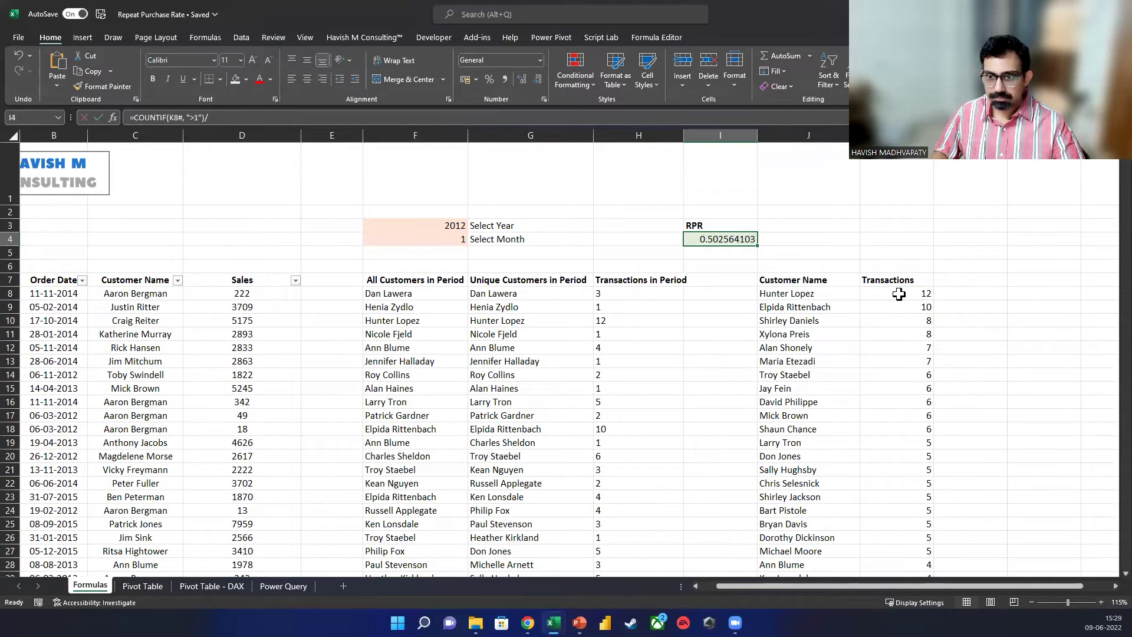
key(F2)
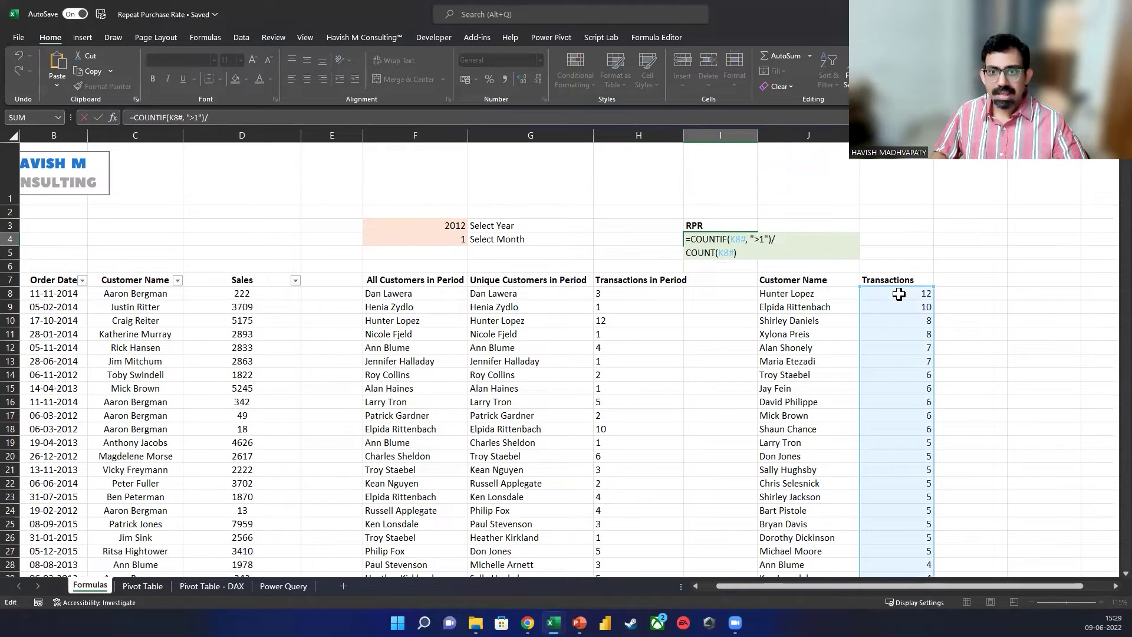
key(Escape)
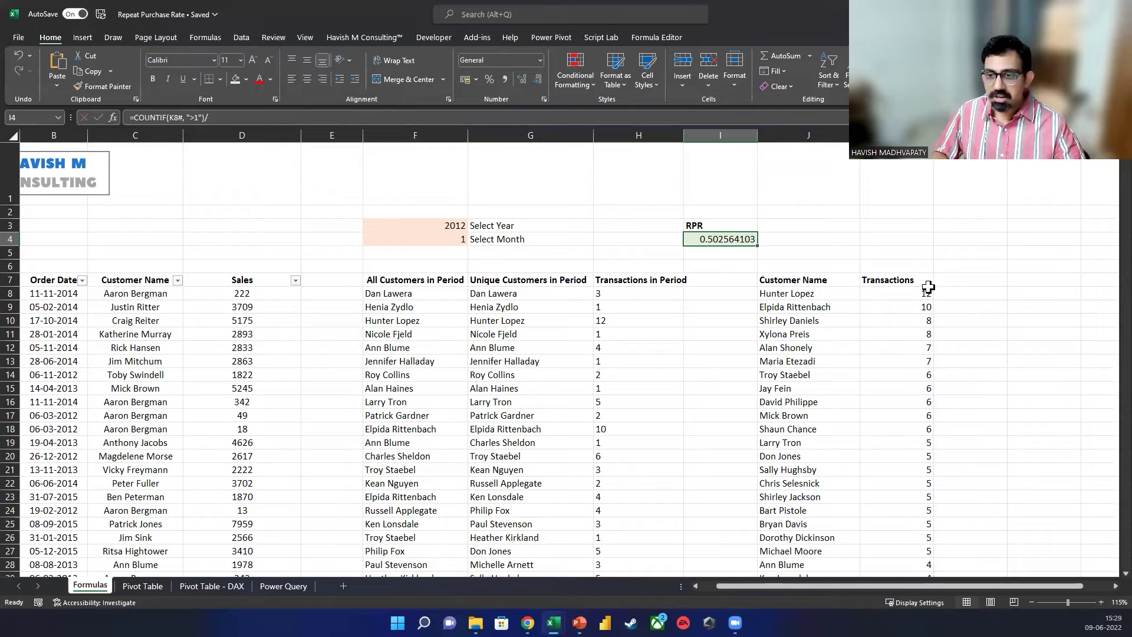
Select the whole sorted Transactions list from K8 to check how many customers it contains.
click(925, 287)
key(ctrl+shift+Down)
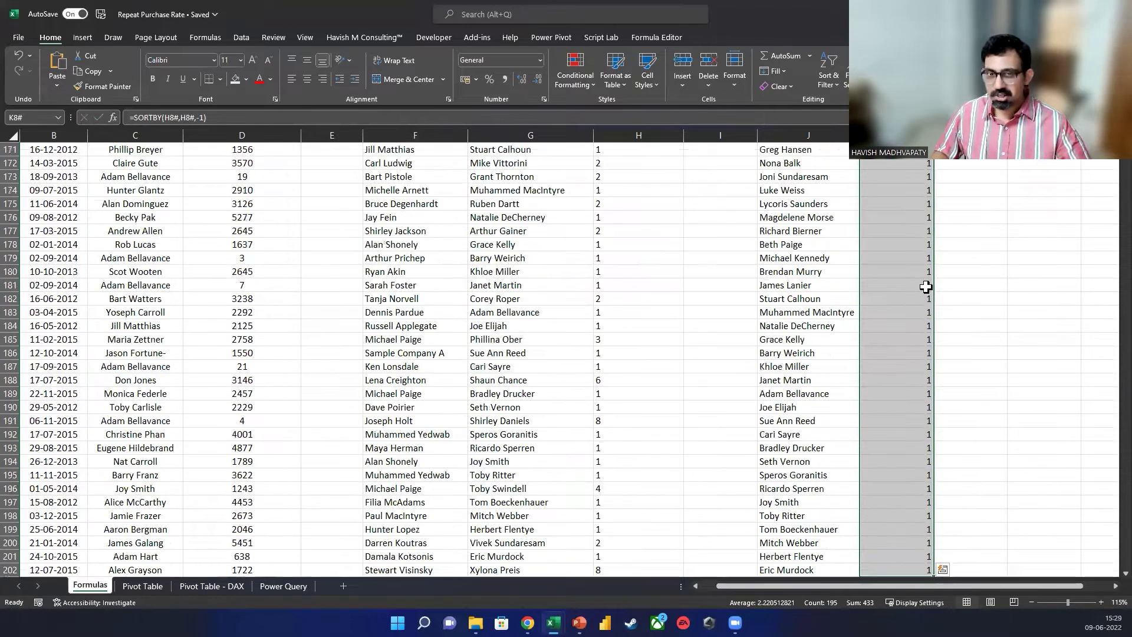
key(Right)
key(Right)
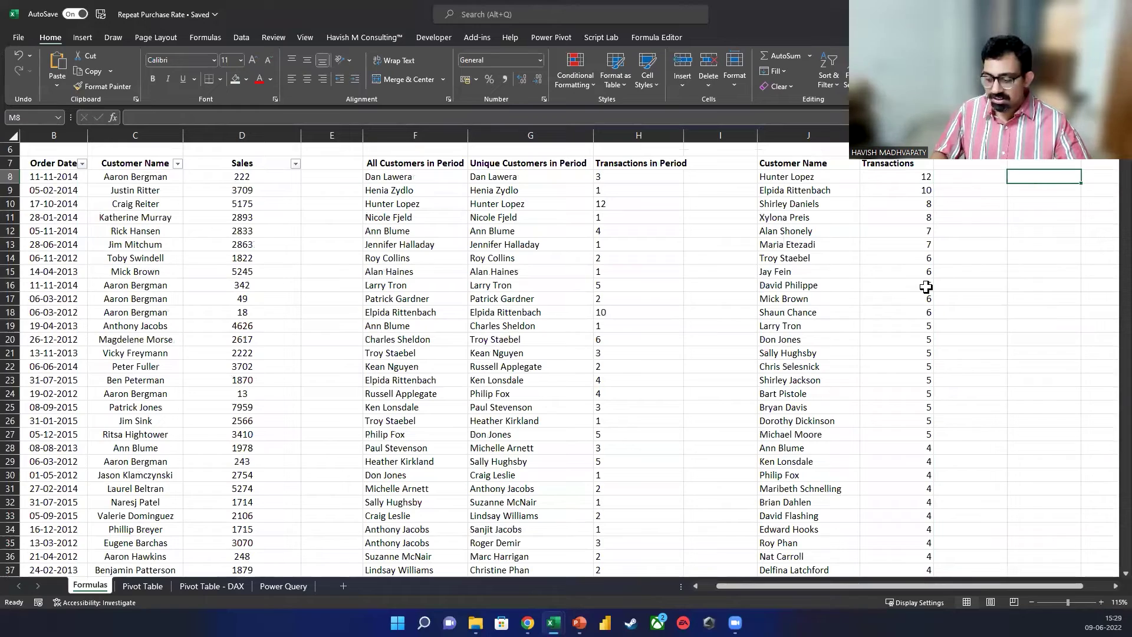
key(Left)
key(Left)
key(ctrl+shift+Down)
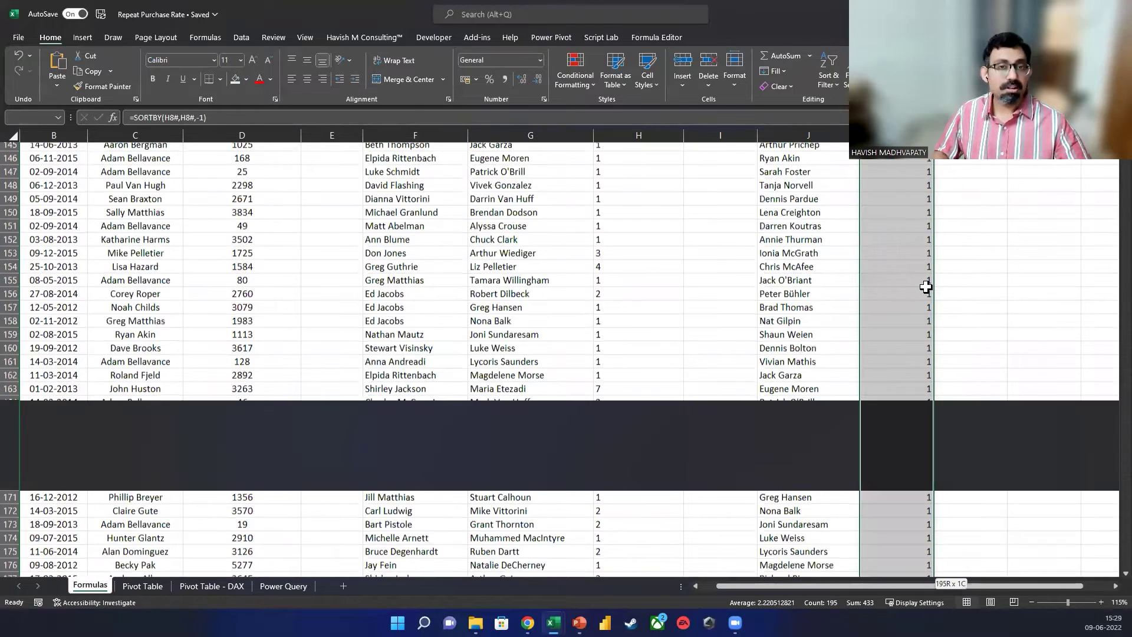
key(ctrl+Up)
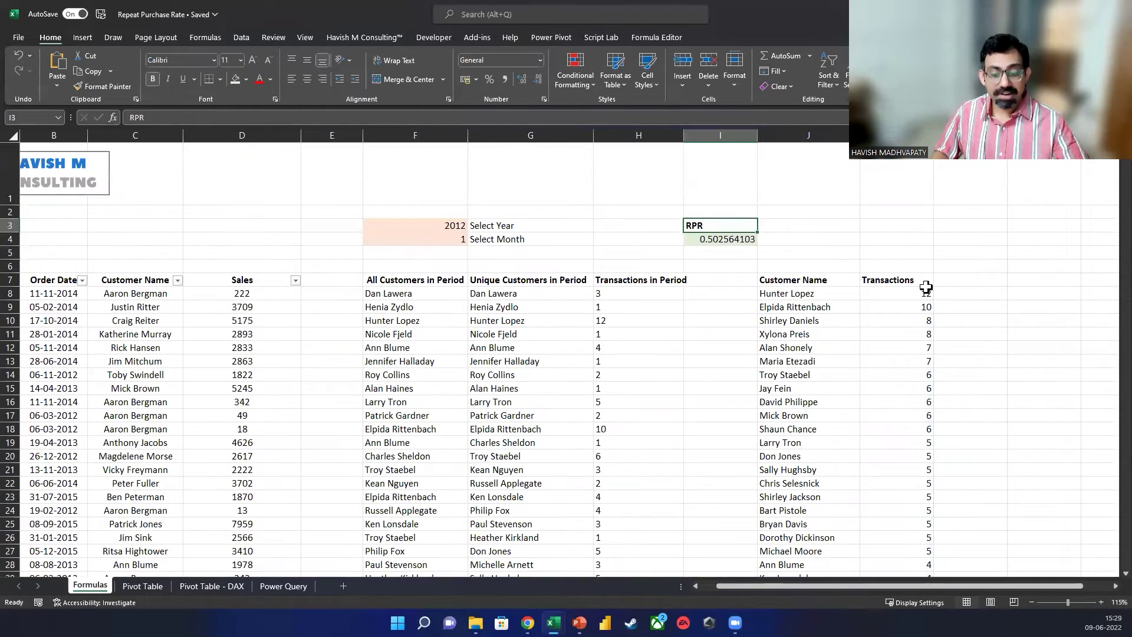
Evaluate the I4 formula part by part with Evaluate Formula to check its numerator and denominator.
text(K8#))
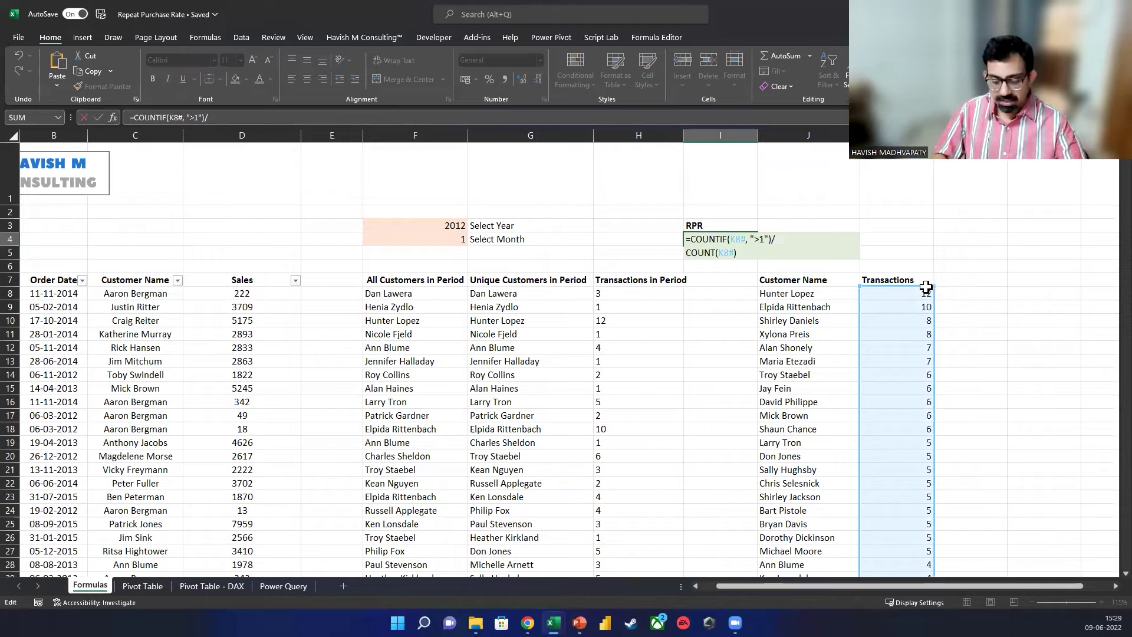
key(ctrl+Return)
key(alt+m)
key(v)
key(Return)
key(Return)
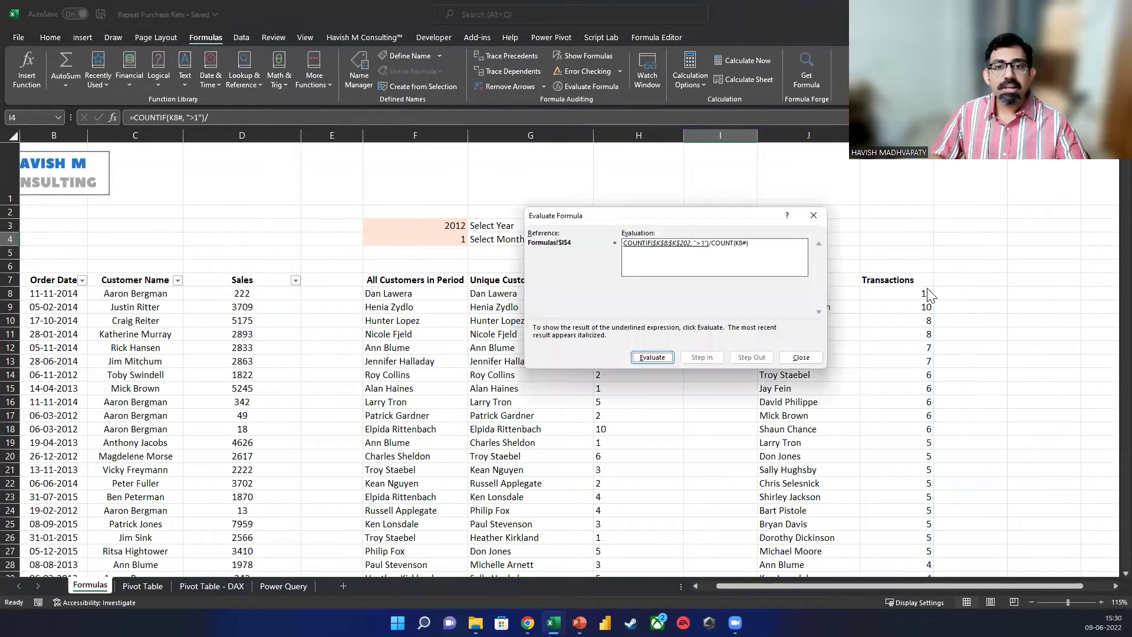
key(Return)
key(Return)
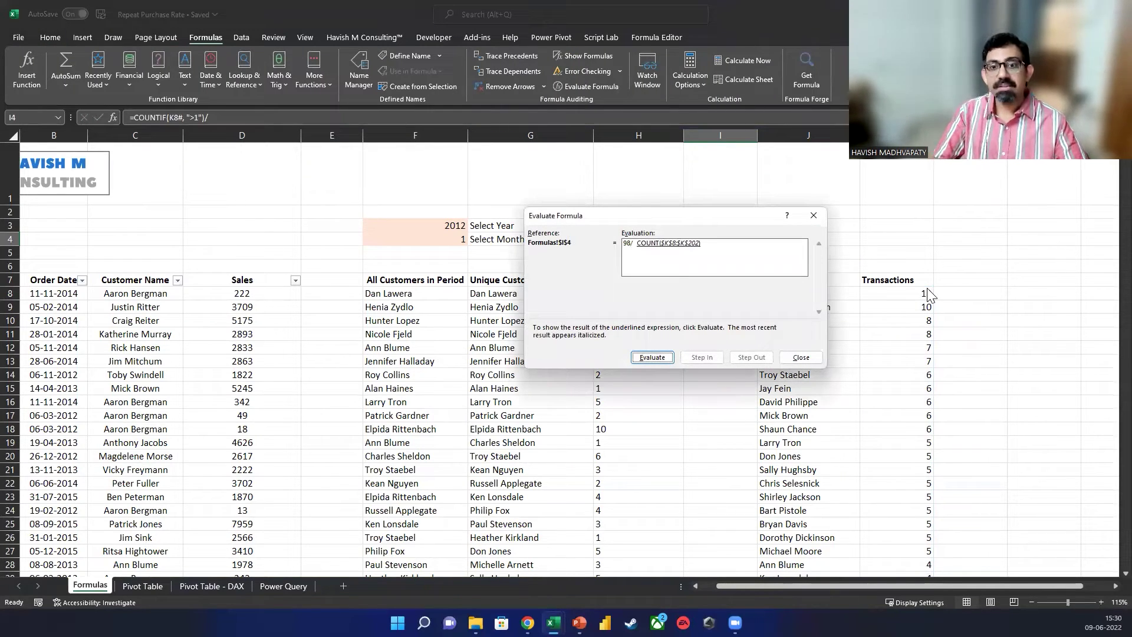
key(Return)
key(Escape)
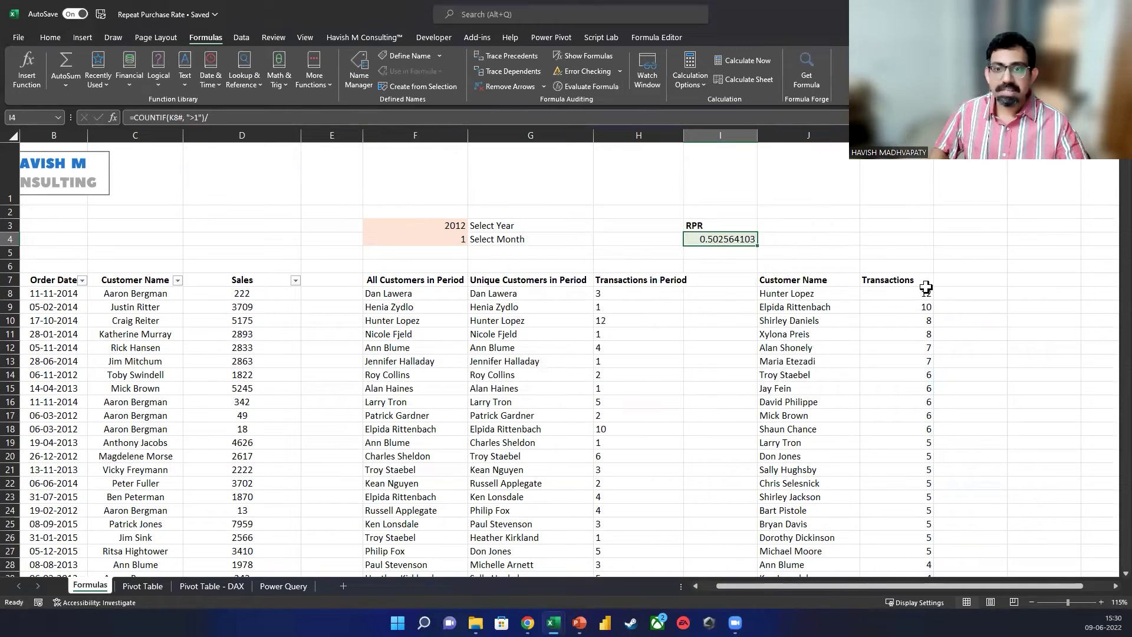
Select the whole sorted Customer Name list from J8 to check the number of customers.
key(Right)
key(Down)
key(Down)
key(Down)
key(Down)
key(ctrl+shift+Down)
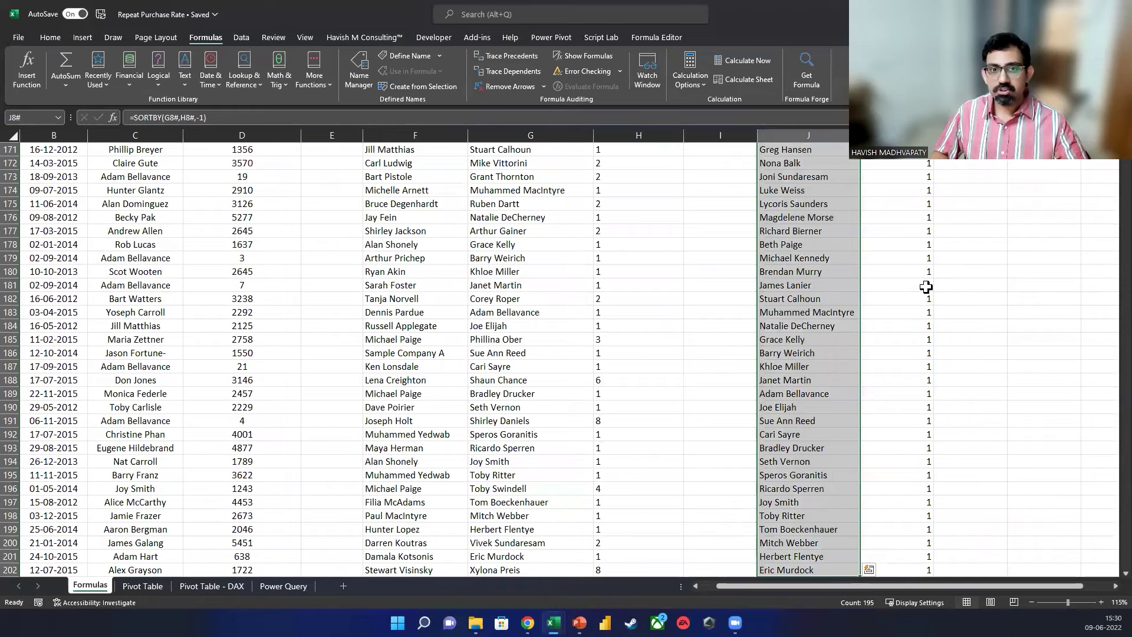
key(Up)
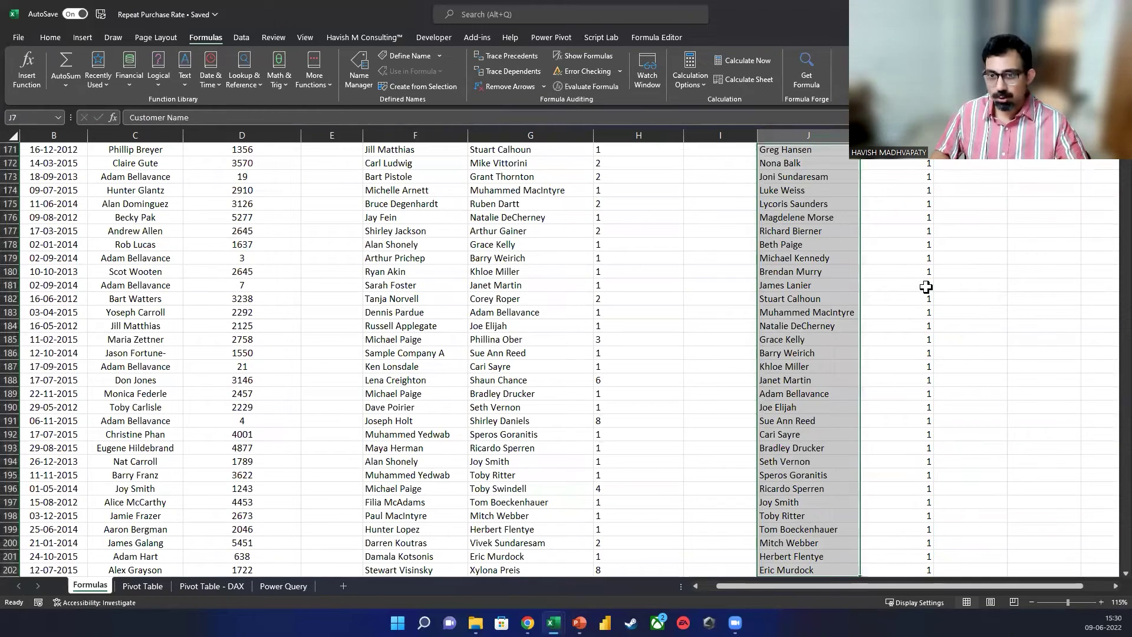
Format the repeat purchase rate in I4 as a percentage.
key(ctrl+Up)
key(Down)
key(Down)
key(Down)
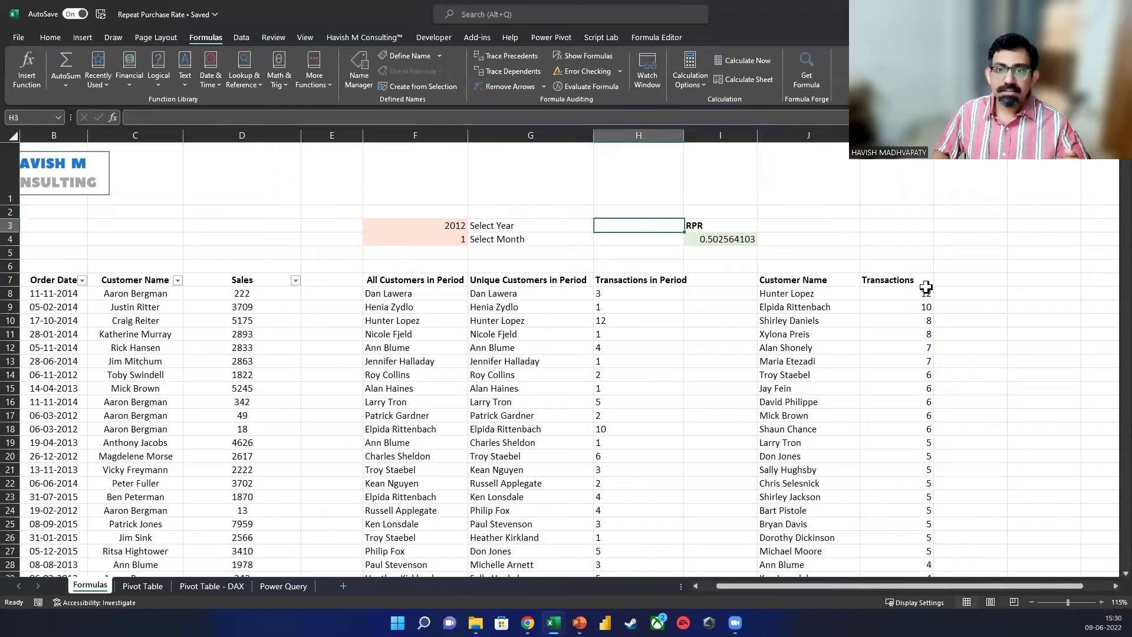
key(Left)
key(F2)
key(Escape)
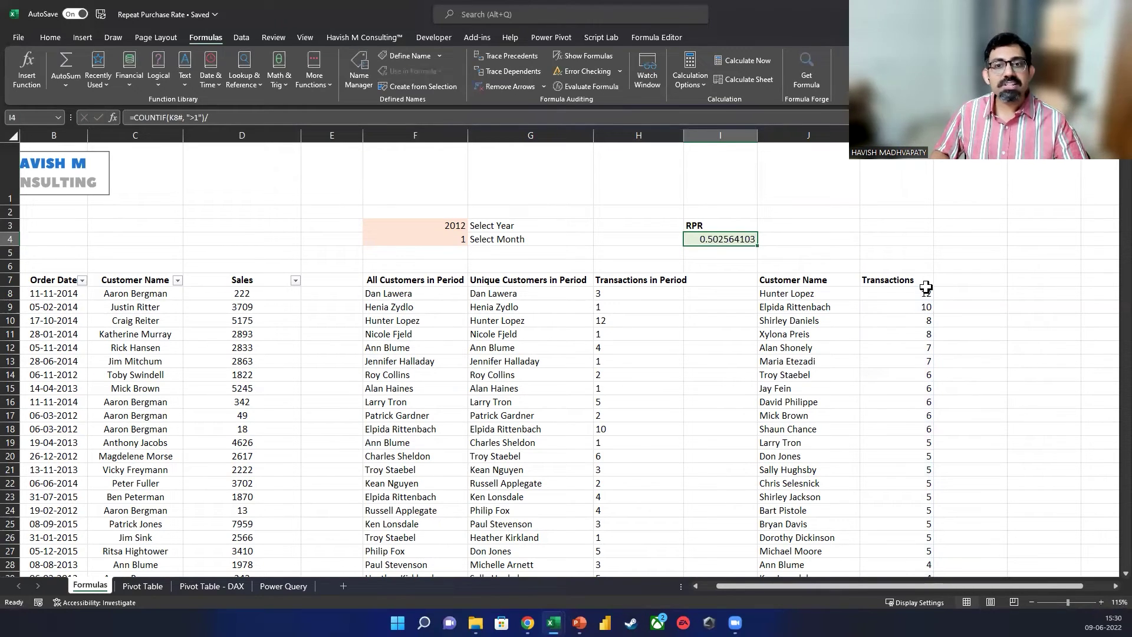
click(50, 38)
key(ctrl+shift+5)
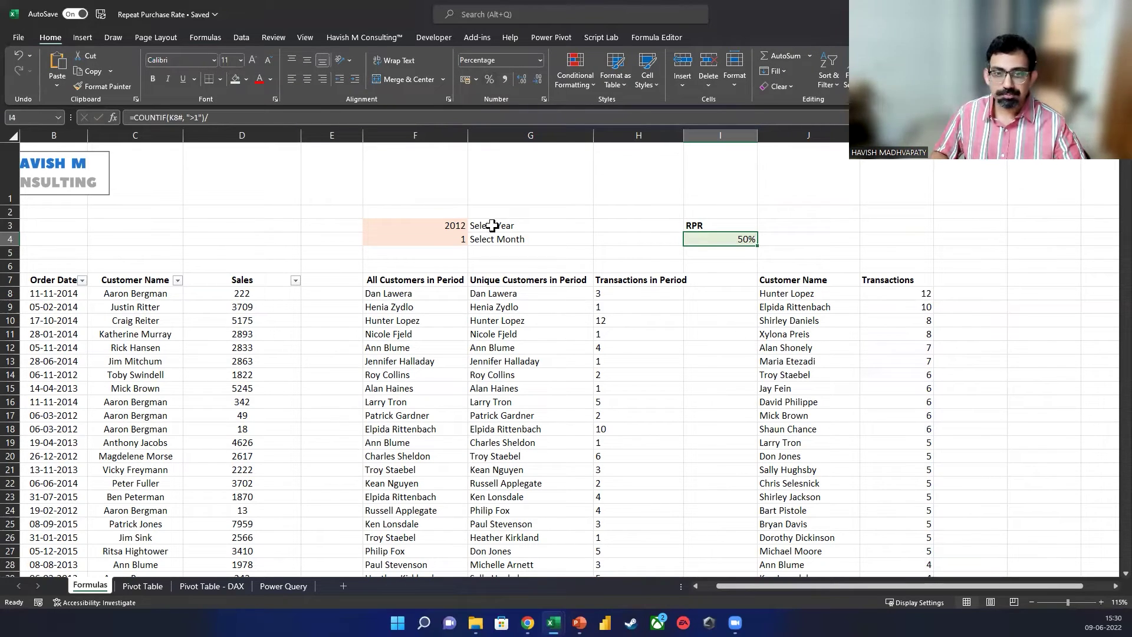
Set the selected period to month 11 in F4 and year 2015 in F3.
click(396, 234)
text(11)
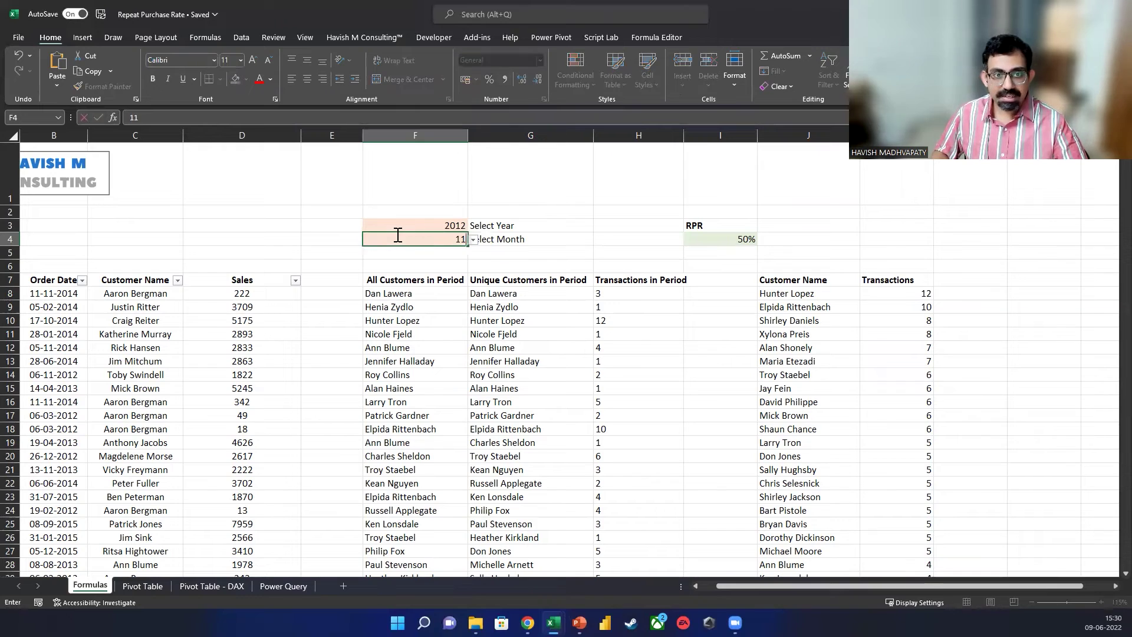
key(Up)
text(2015)
key(Return)
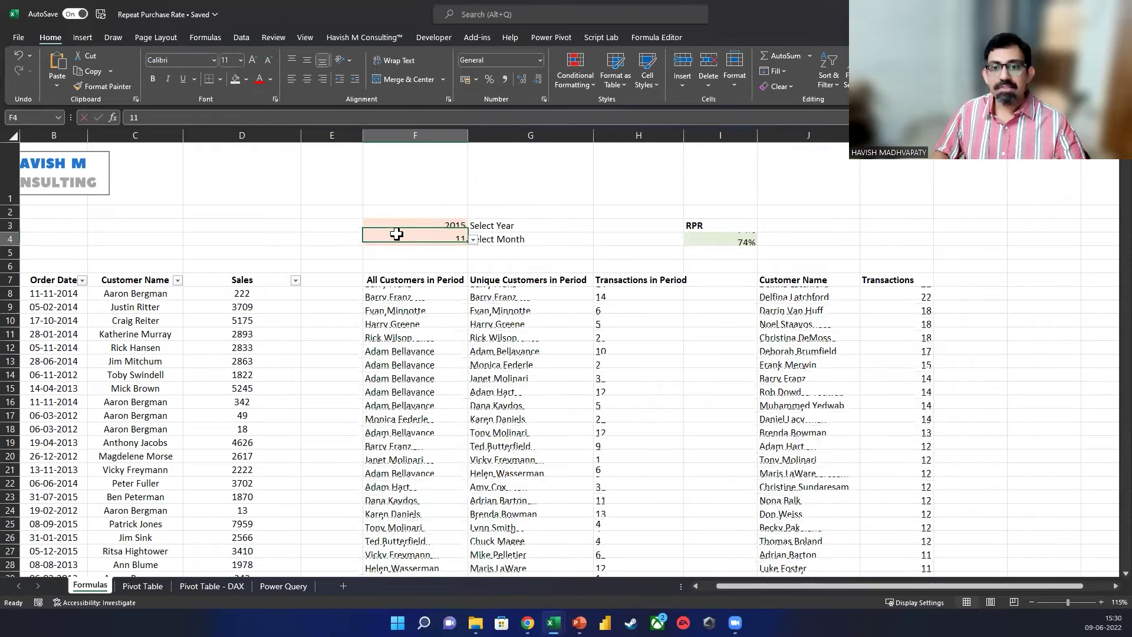
Show the repeat purchase rate in I4 with two decimal places.
click(732, 238)
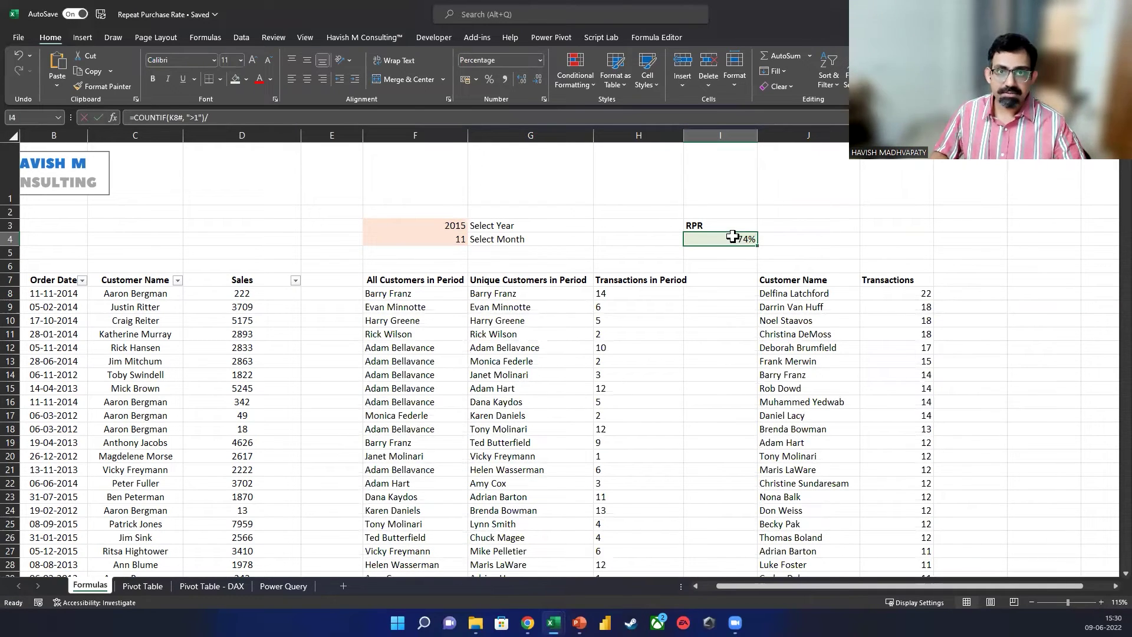
click(521, 80)
click(521, 79)
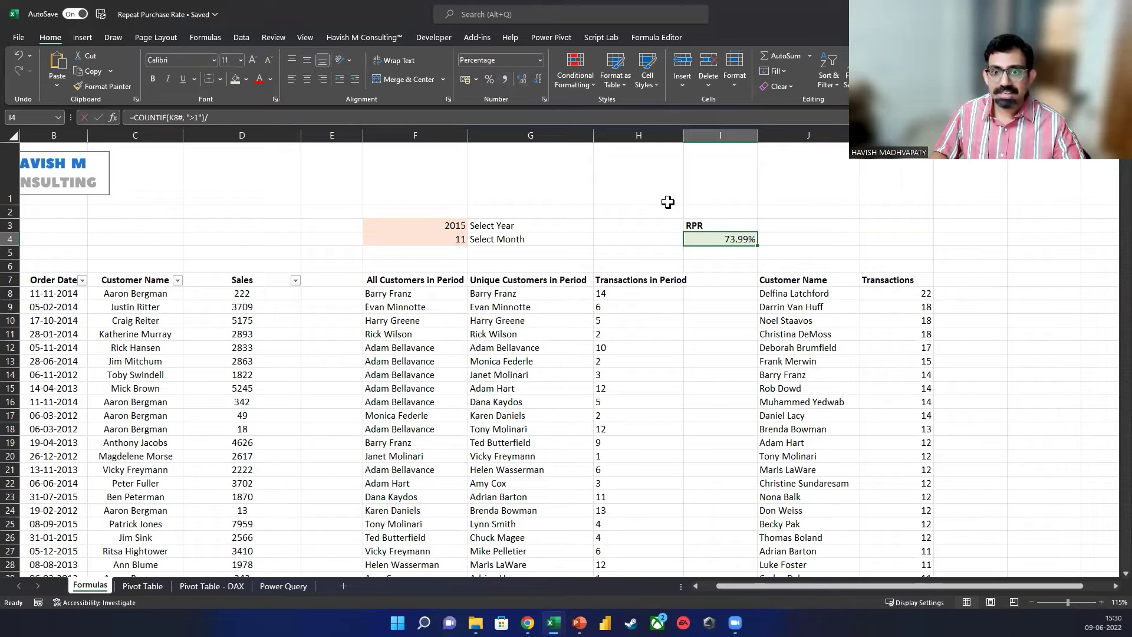
click(429, 235)
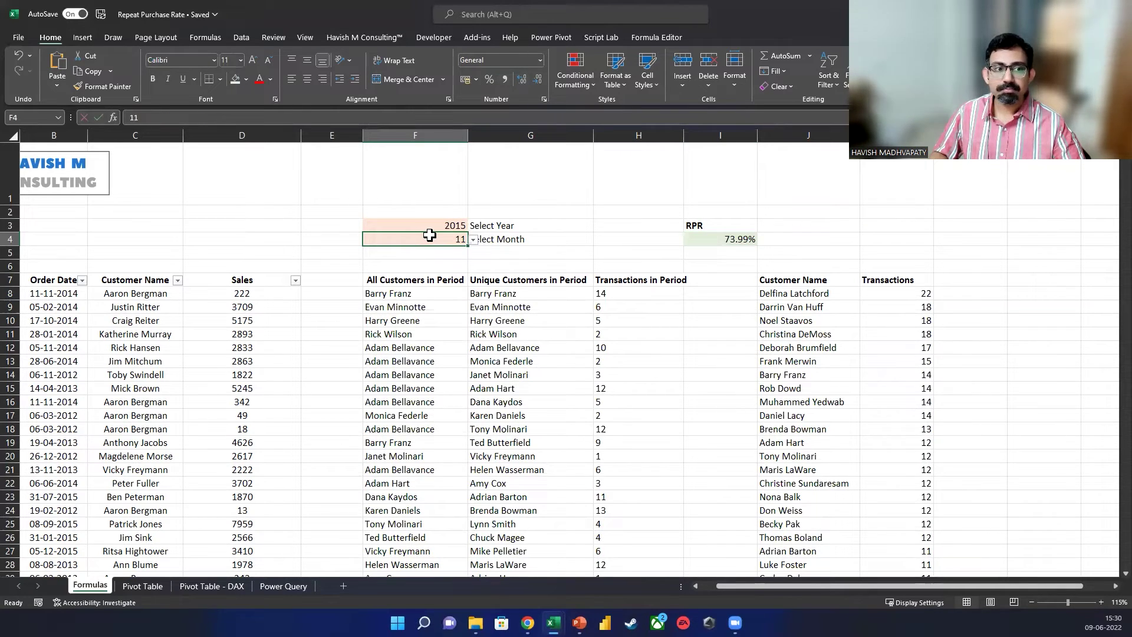
click(473, 240)
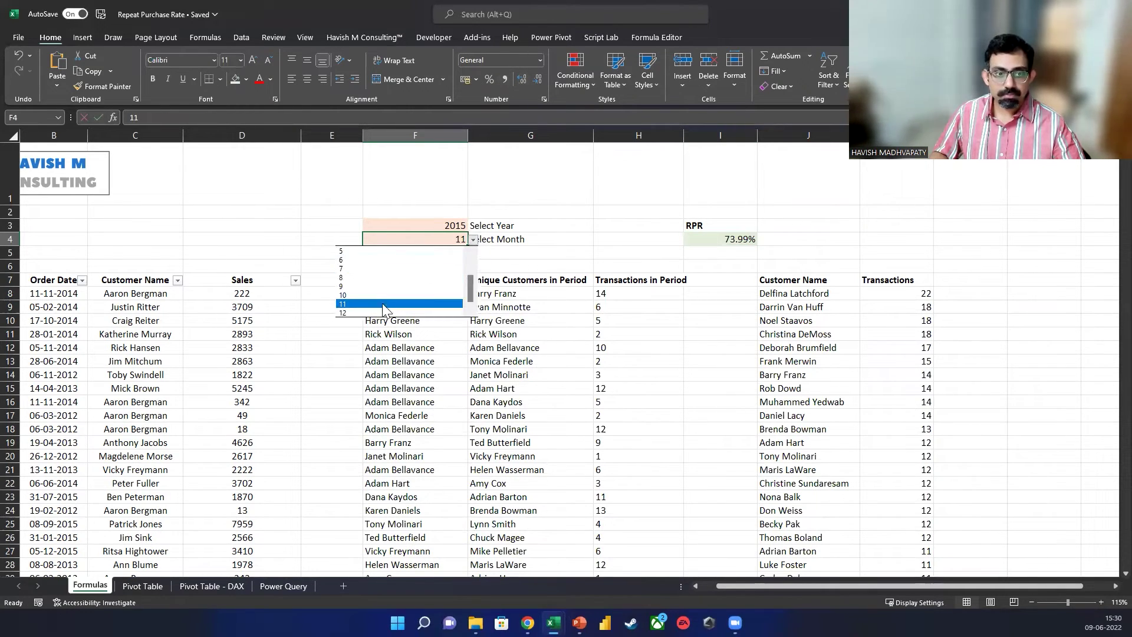
click(638, 253)
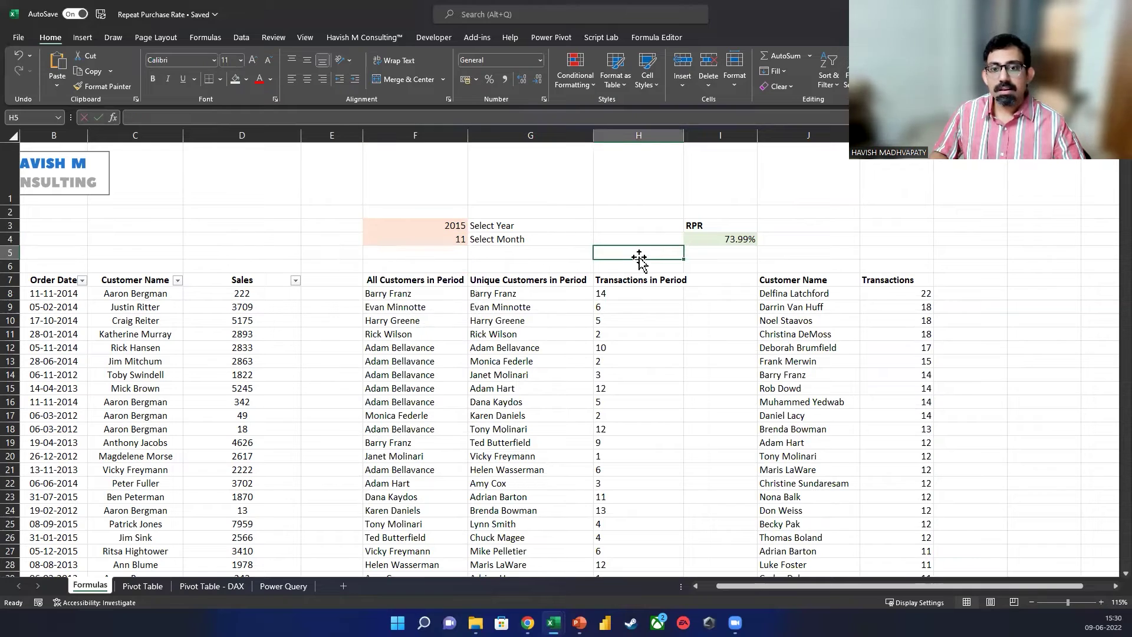
Review the FILTER, UNIQUE and COUNTIF formulas in F8, G8 and H8 that list the period's customers and transactions.
click(434, 299)
double_click(434, 300)
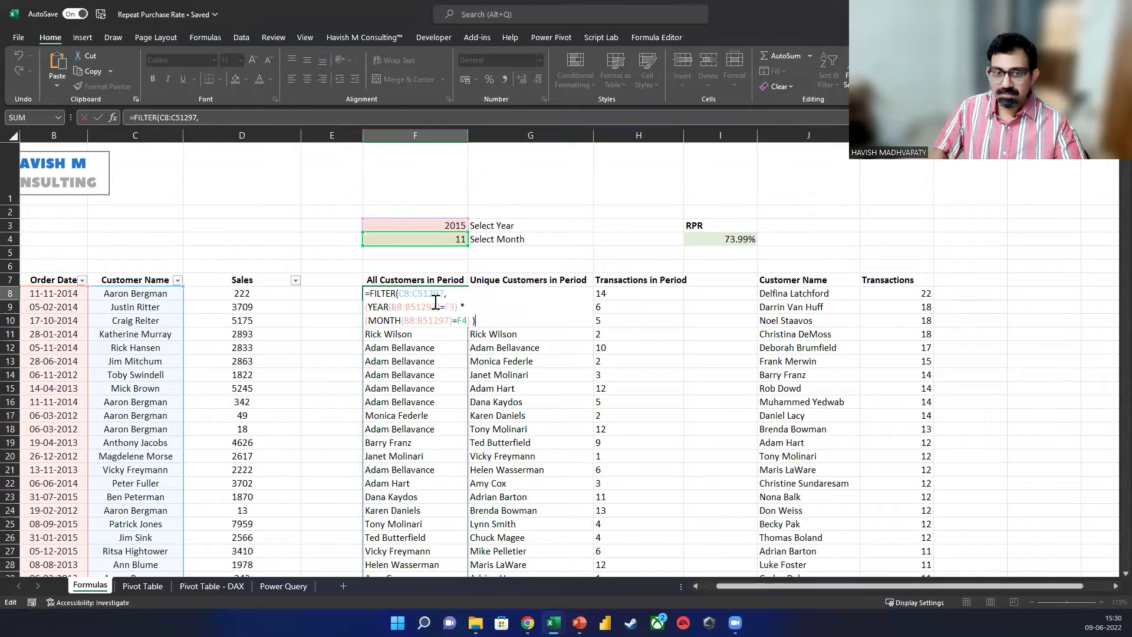
key(Tab)
key(Tab)
key(shift+Tab)
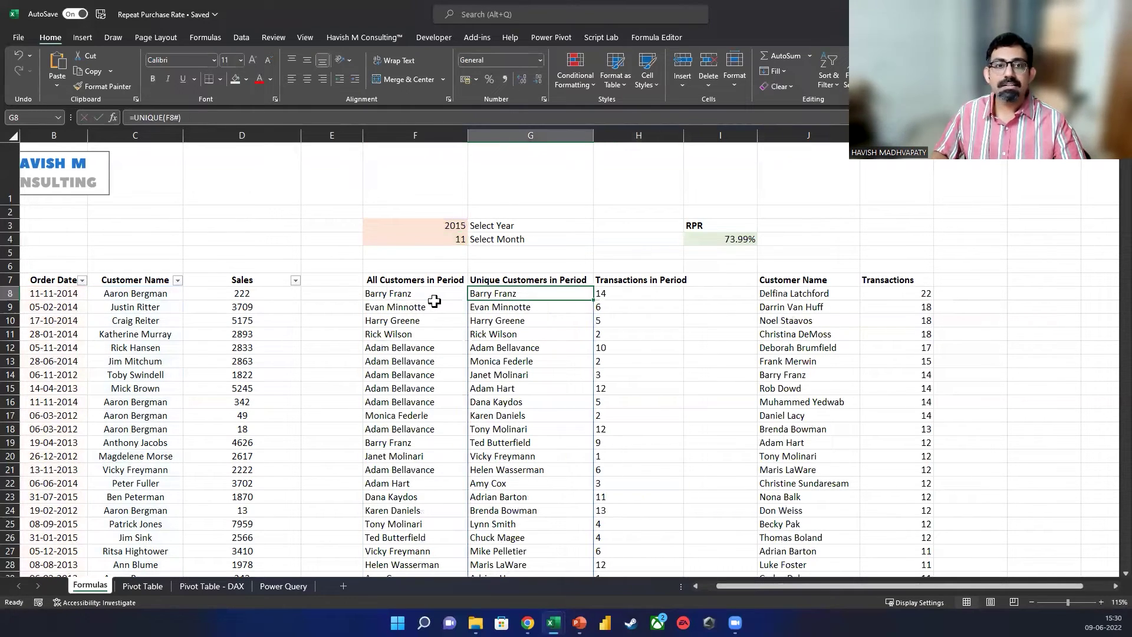
key(F2)
key(Escape)
key(Tab)
key(F2)
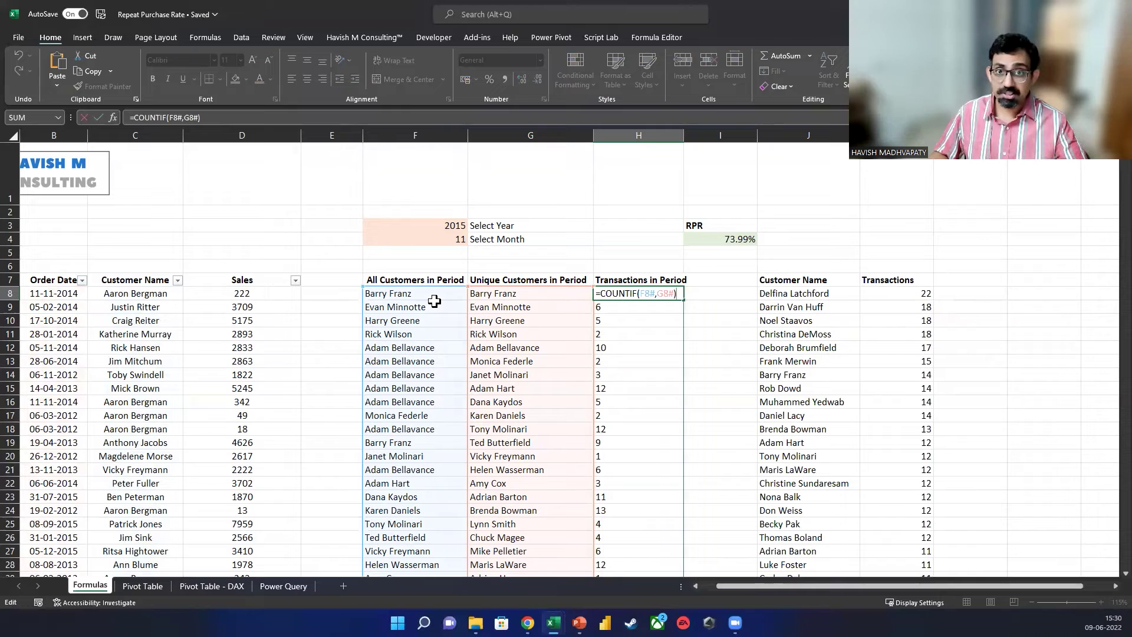
key(ctrl+Return)
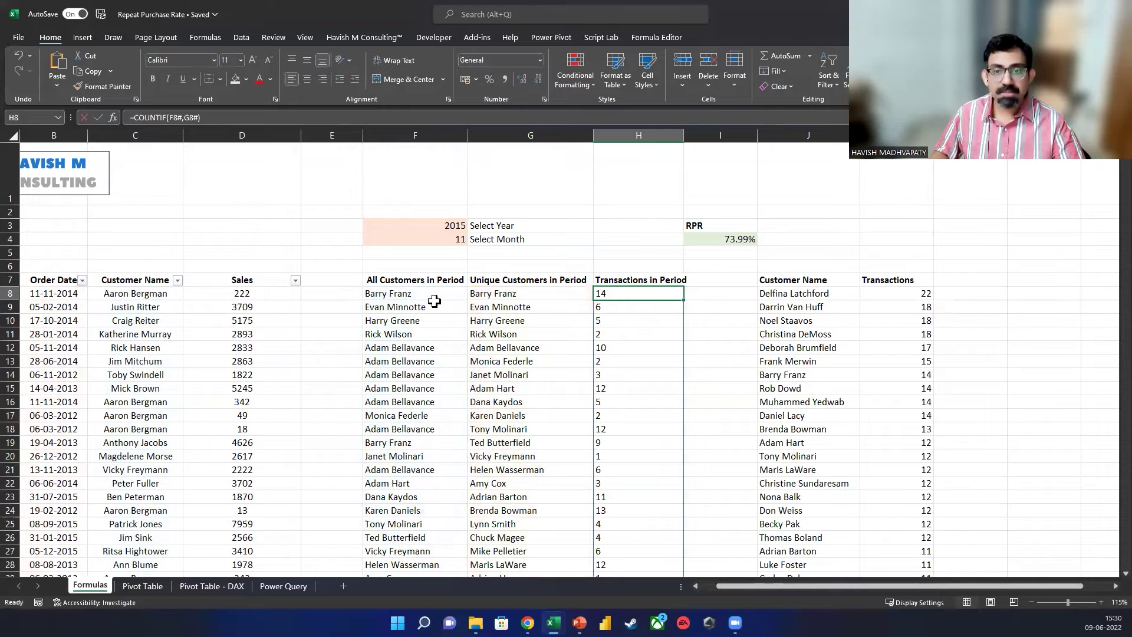
Review the formula behind the sorted customer list in J8 and the repeat purchase rate formula in I4.
key(Right)
key(Right)
key(F2)
key(Escape)
key(F2)
key(Escape)
key(Up)
key(Up)
key(Up)
key(Up)
key(Left)
key(F2)
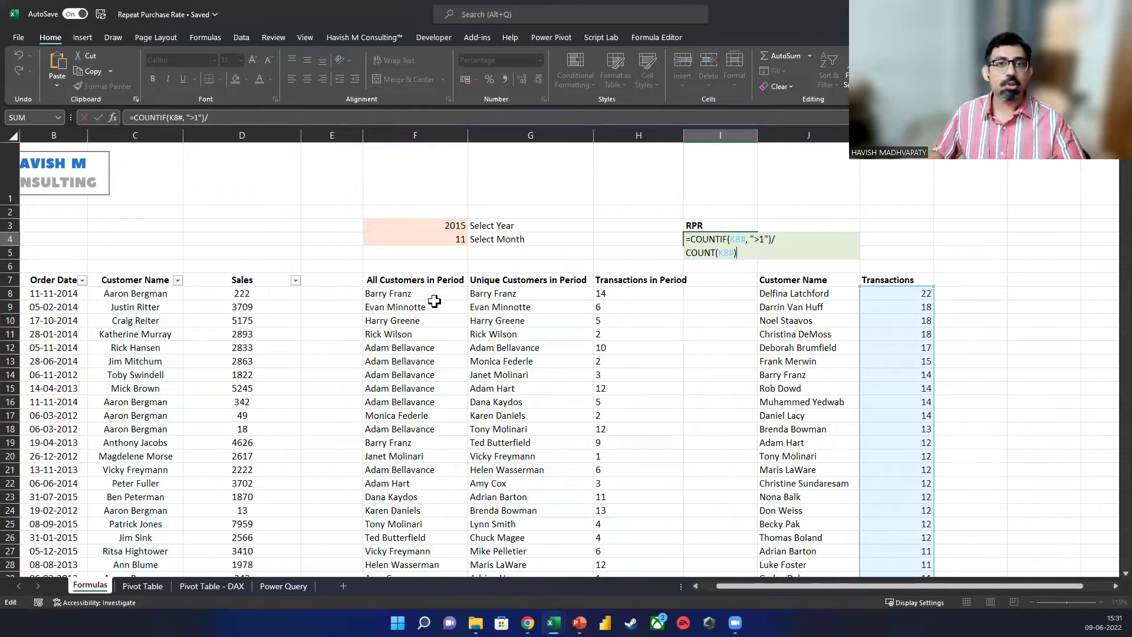
key(Return)
key(Up)
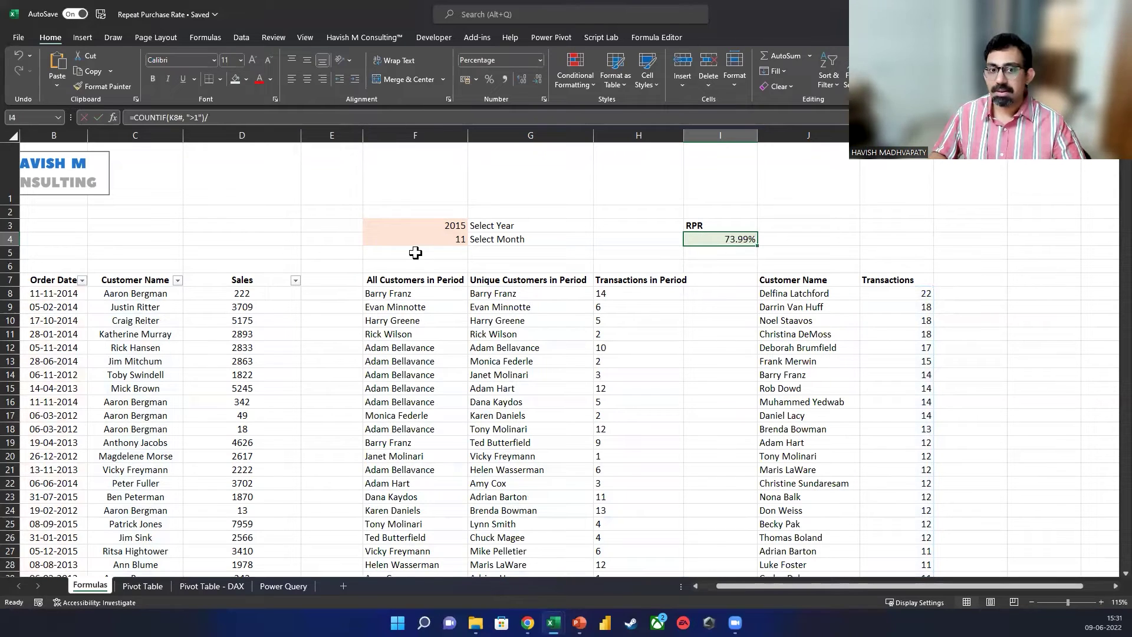
Try months 12, 1, 2, 3, 4 and 5 of 2015 in F4 to compare the repeat purchase rates.
click(419, 237)
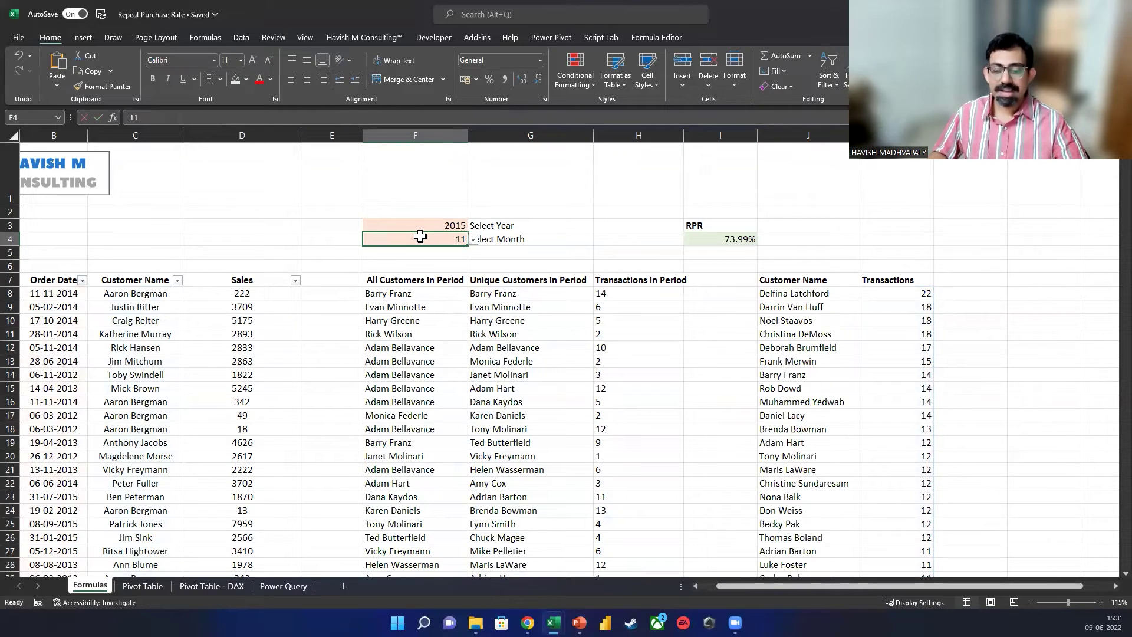
text(12)
key(Tab)
key(Tab)
key(Tab)
click(420, 236)
text(1)
key(Return)
key(Up)
text(2)
key(Return)
key(Up)
text(3)
key(Return)
key(Up)
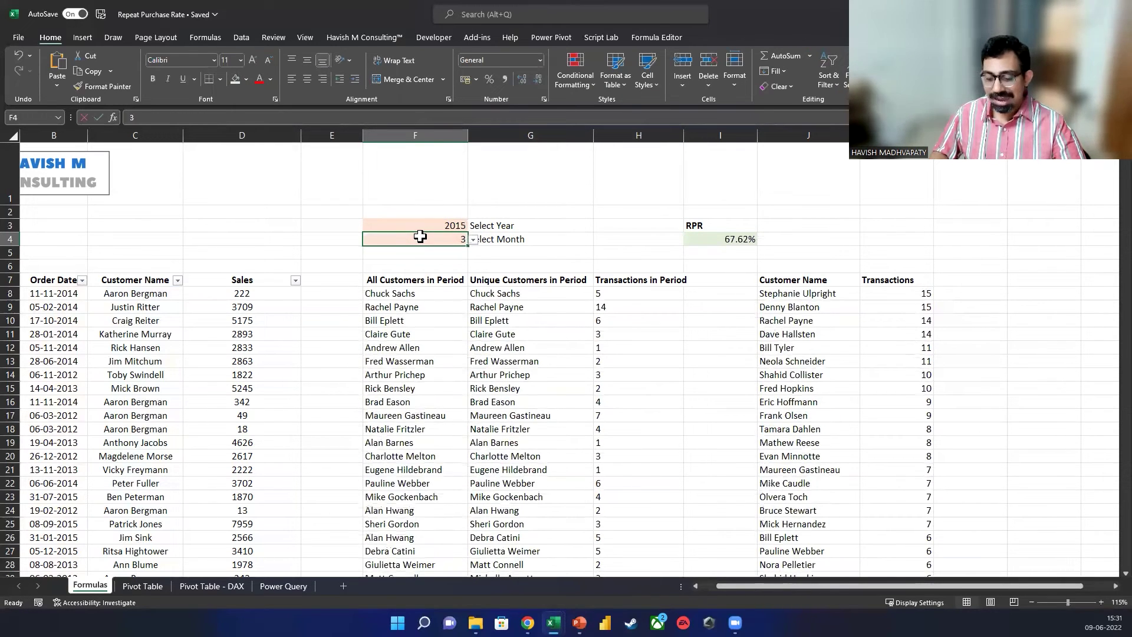
text(4)
key(Return)
key(Up)
text(5)
key(Return)
key(Up)
Set the selected month in F4 to 12.
text(12)
key(Return)
key(Up)
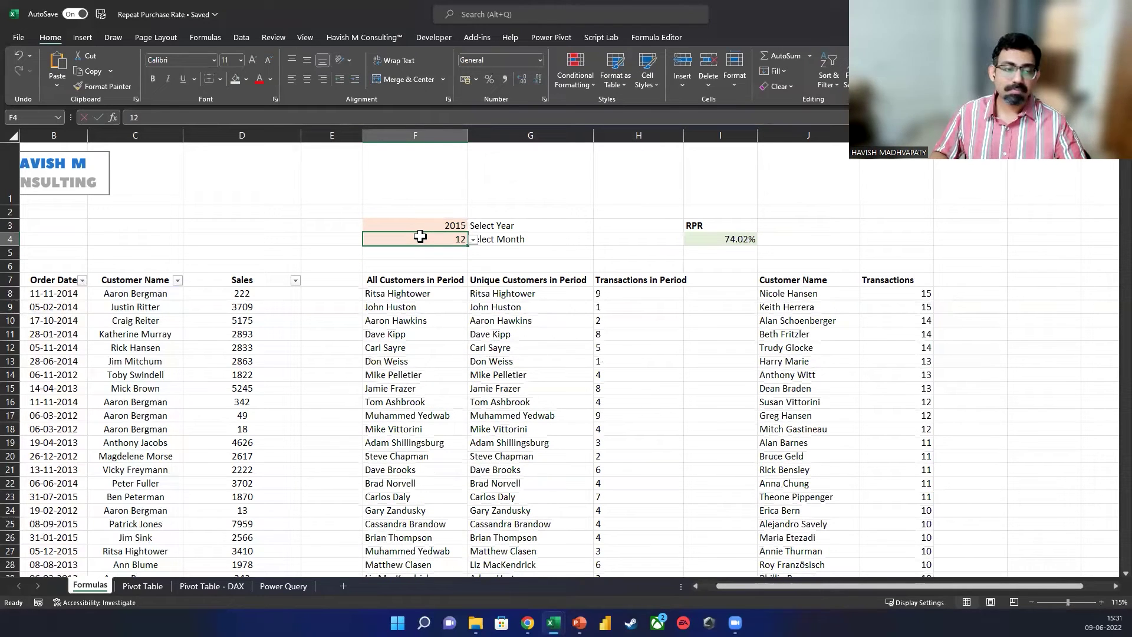
Create a PivotTable from the whole data range on the Pivot Table sheet, placed at F7 of that same sheet.
click(140, 583)
click(268, 320)
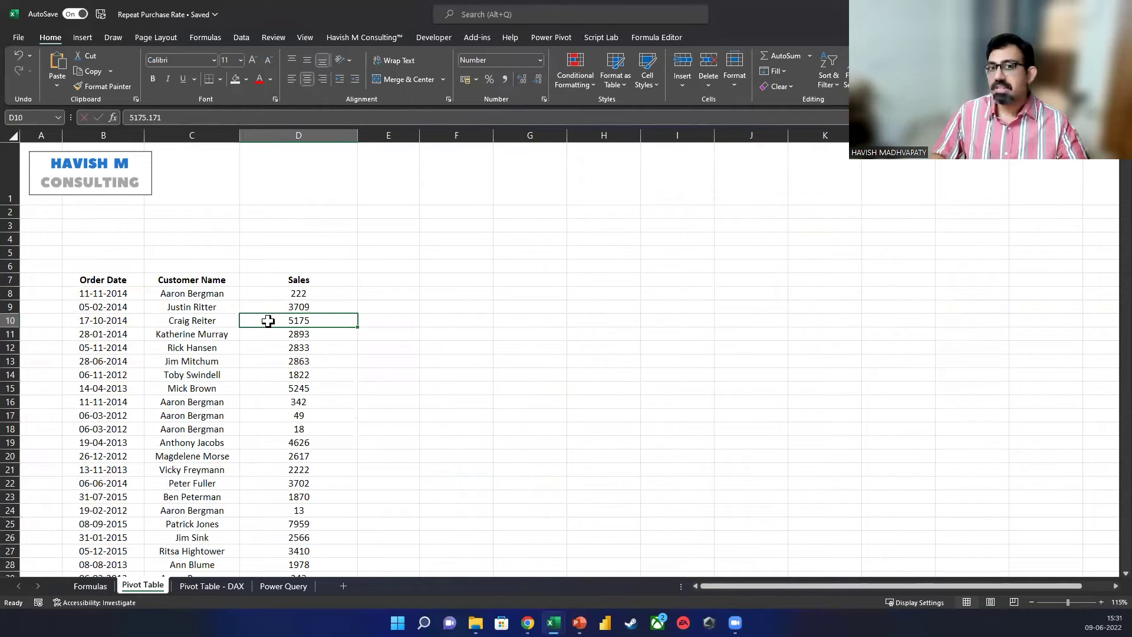
click(246, 302)
key(ctrl+a)
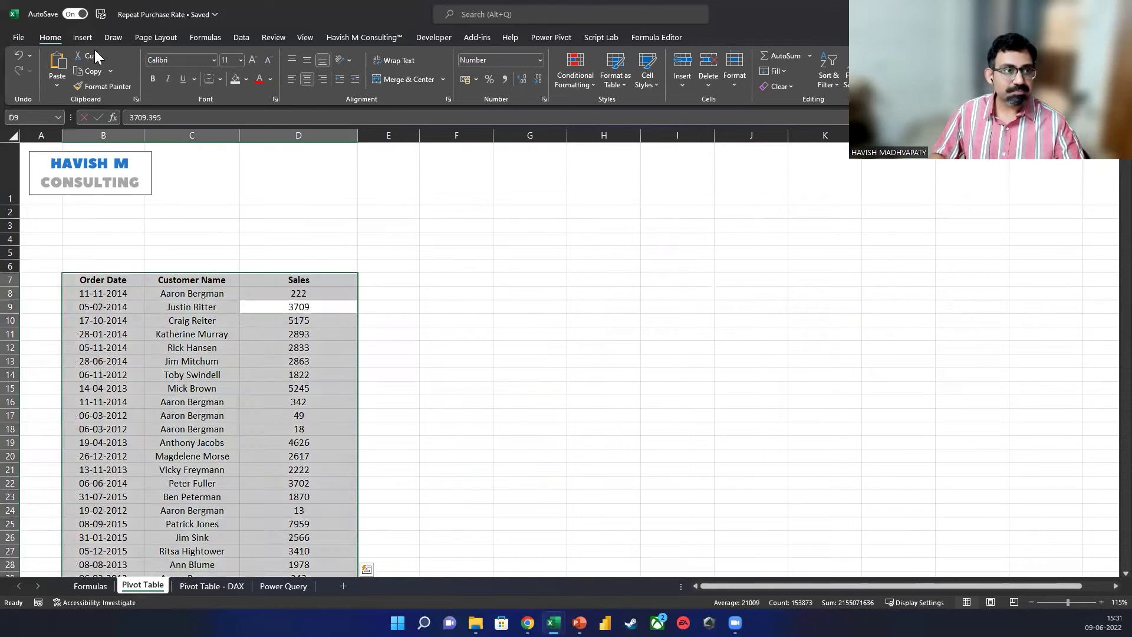
click(82, 38)
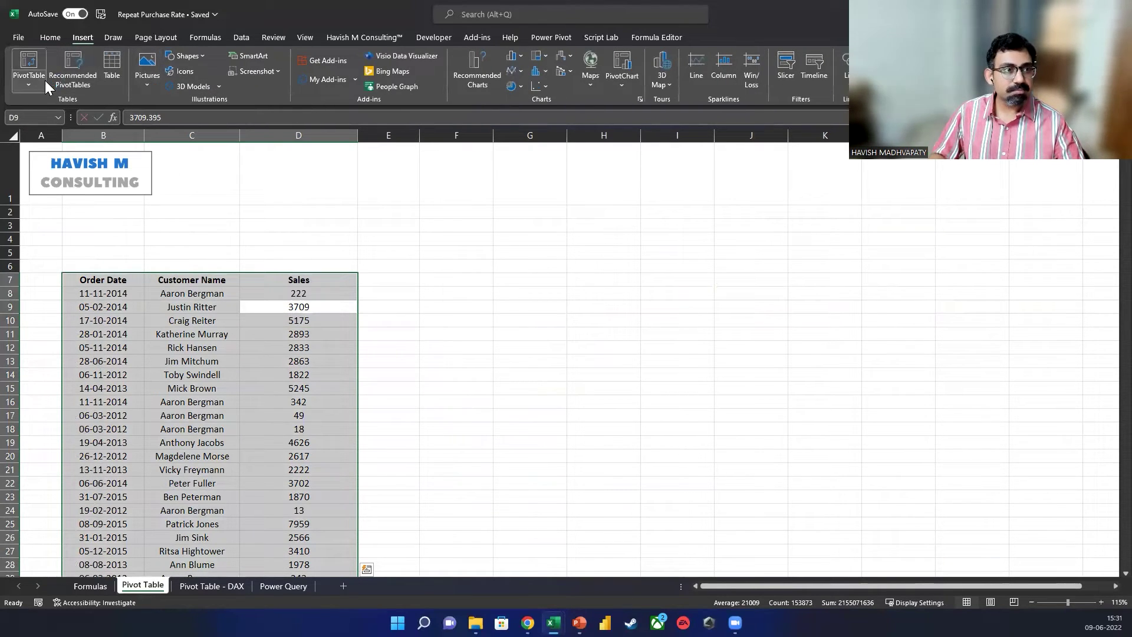
click(23, 82)
click(84, 105)
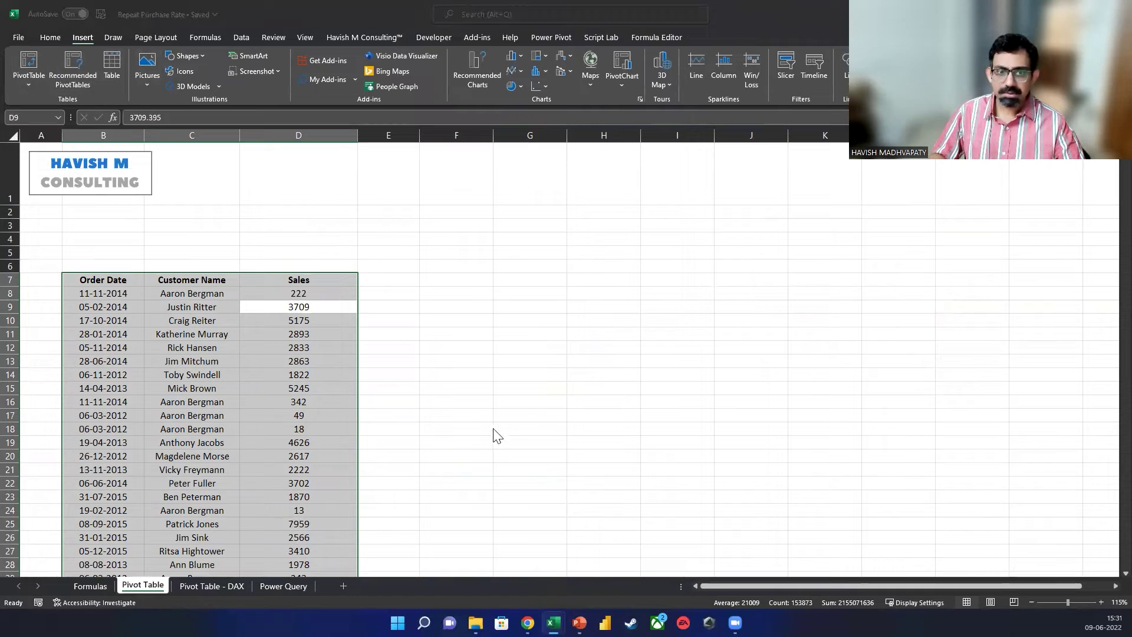
click(588, 323)
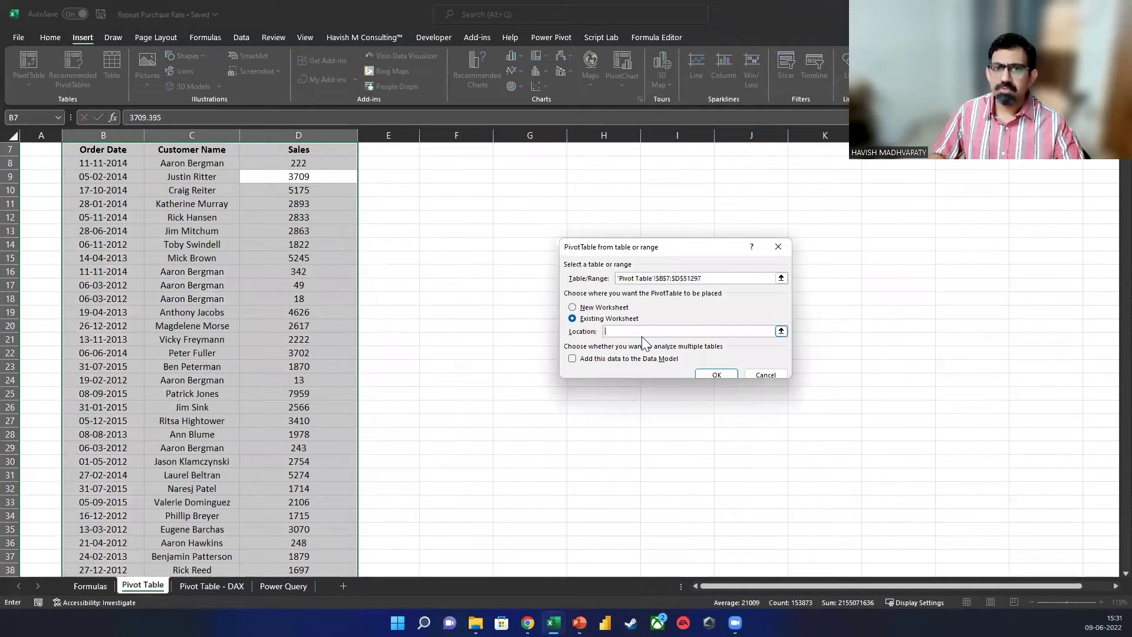
click(419, 273)
key(ctrl+Up)
click(443, 278)
click(715, 374)
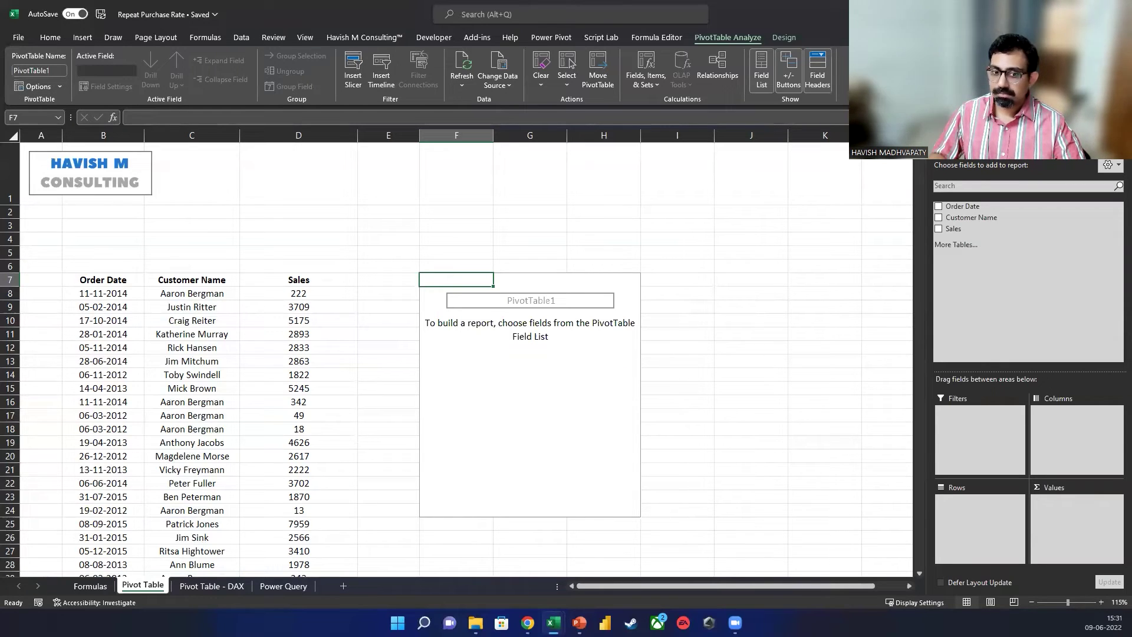
Put Customer Name in the pivot table's rows and Sales in its values, summarized by count.
drag(993, 217, 987, 516)
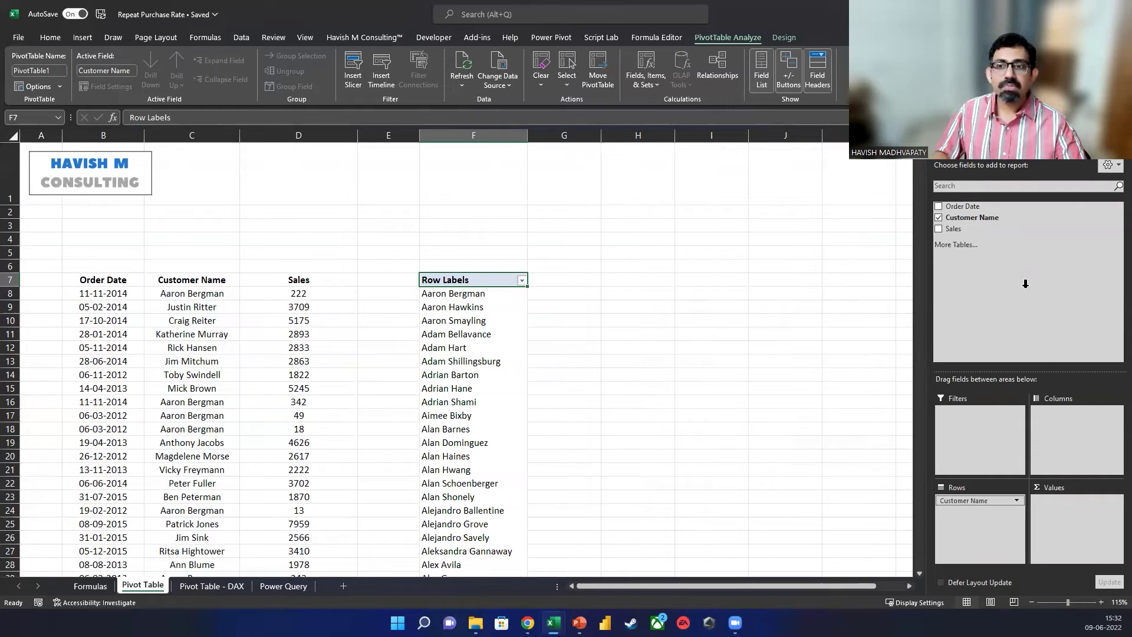
drag(955, 228, 1044, 503)
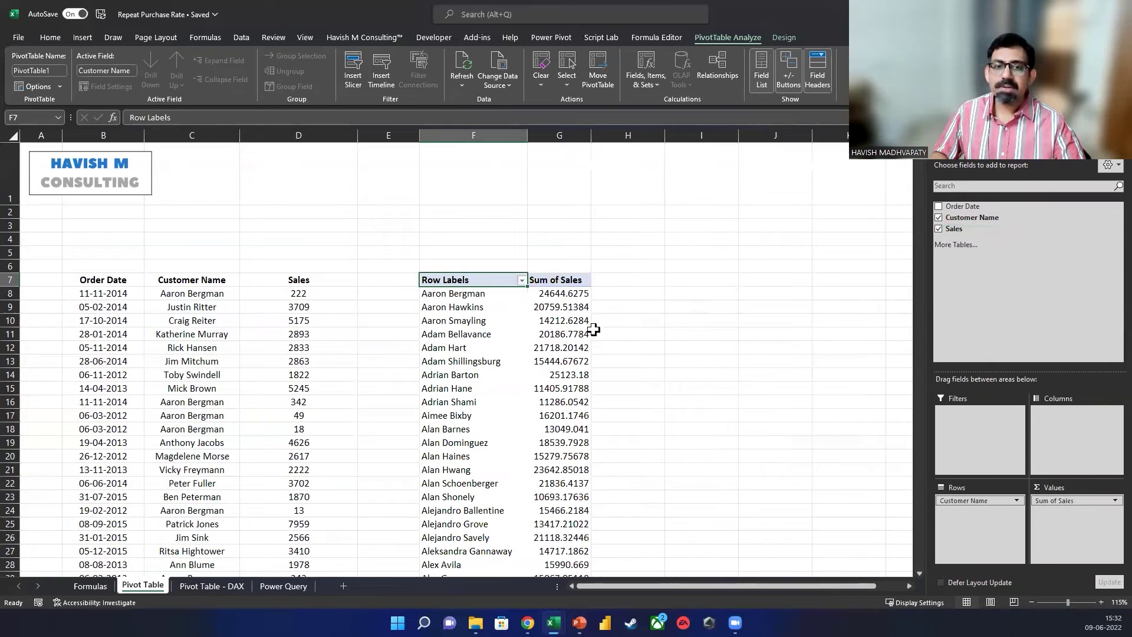
right_click(558, 301)
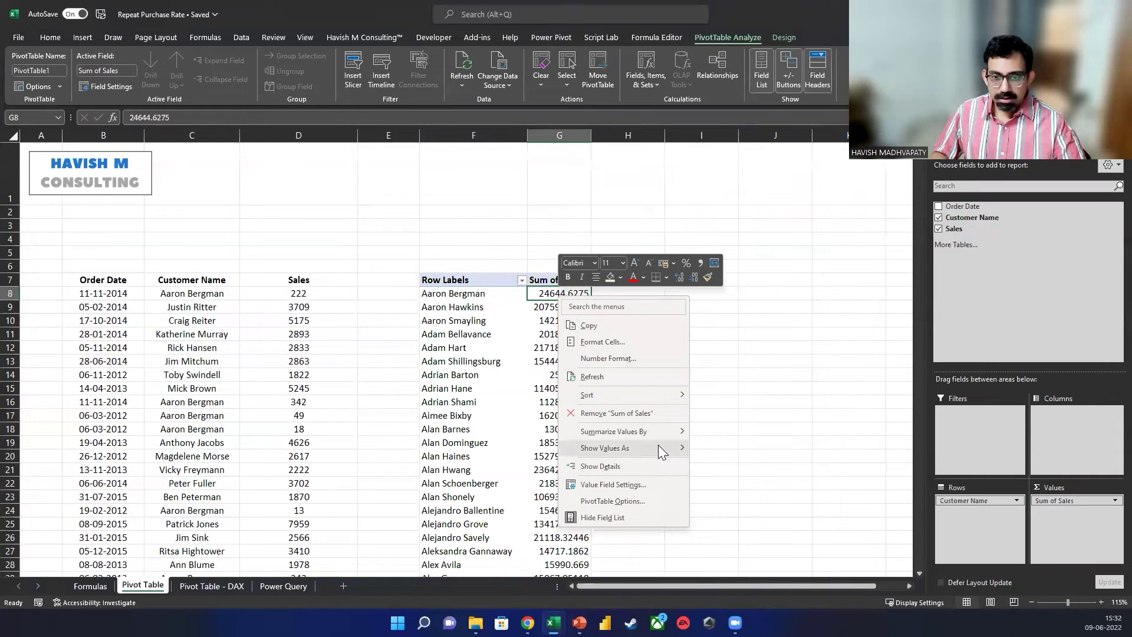
mouse_move(661, 434)
click(725, 446)
click(571, 320)
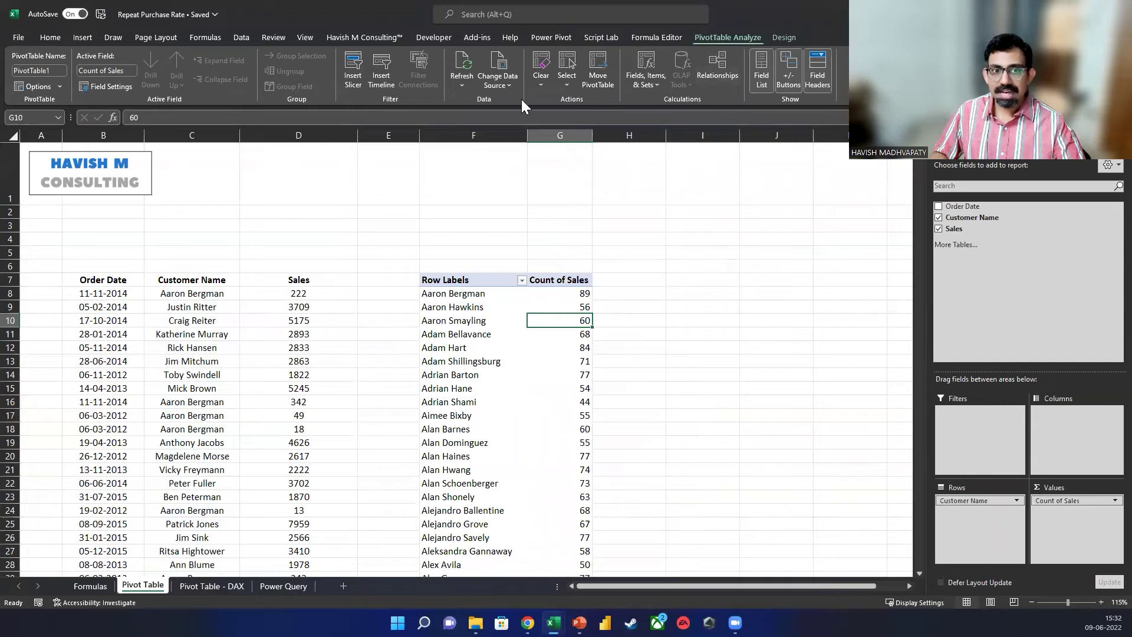
Add Order Date to the pivot table's columns to generate year, quarter and month fields, and remove all date fields from the columns again.
click(354, 85)
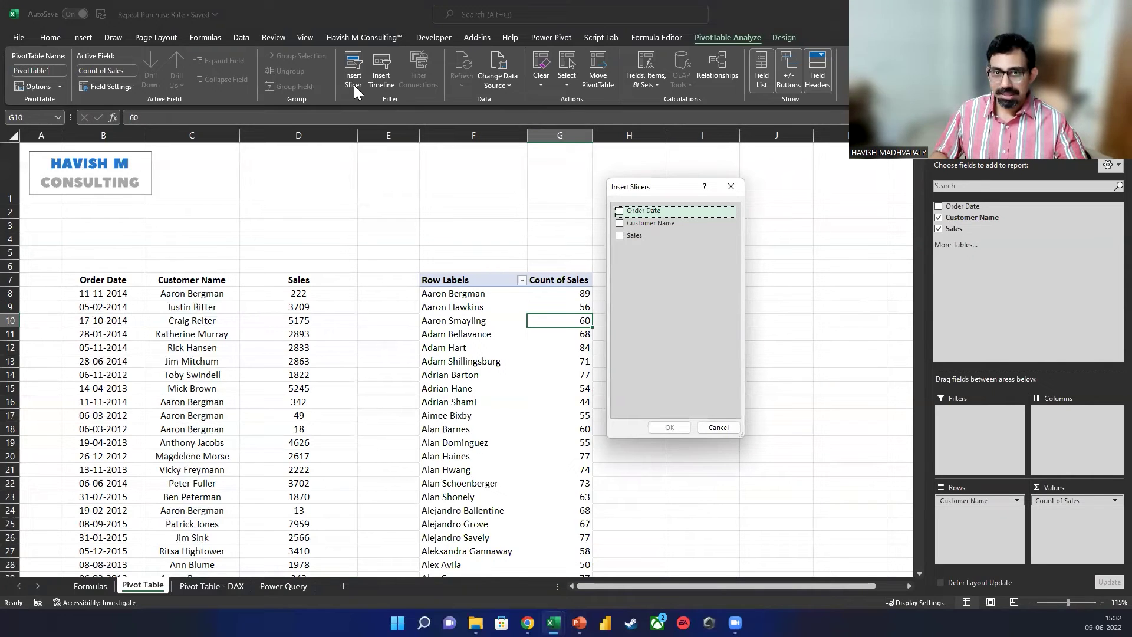
click(731, 186)
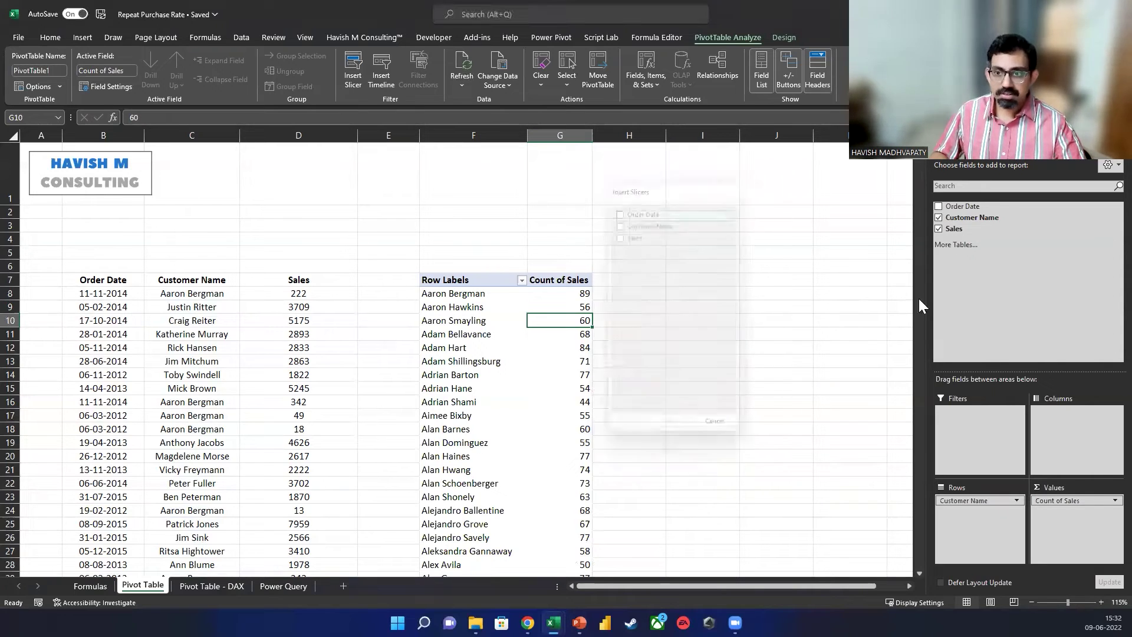
drag(959, 208, 1064, 413)
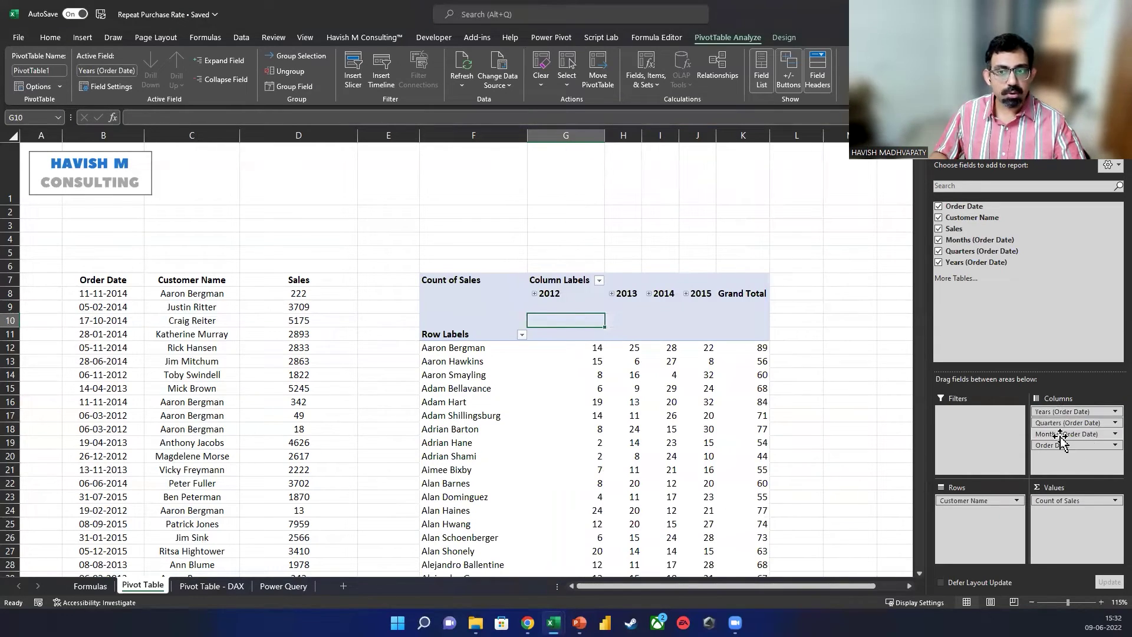
drag(1057, 448, 801, 386)
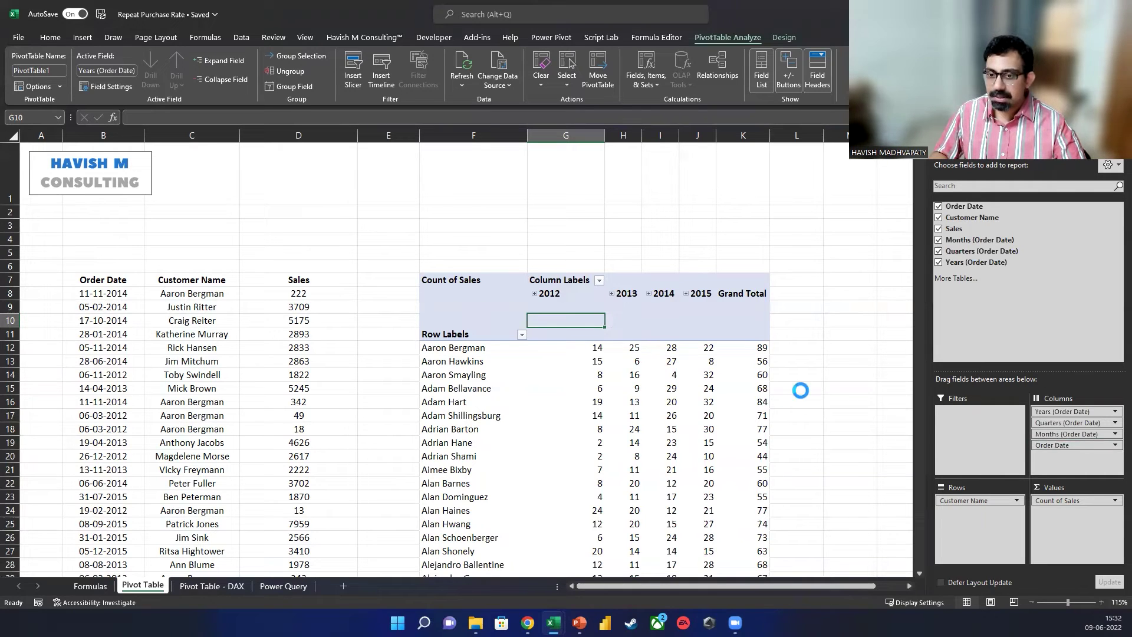
drag(1055, 422, 873, 395)
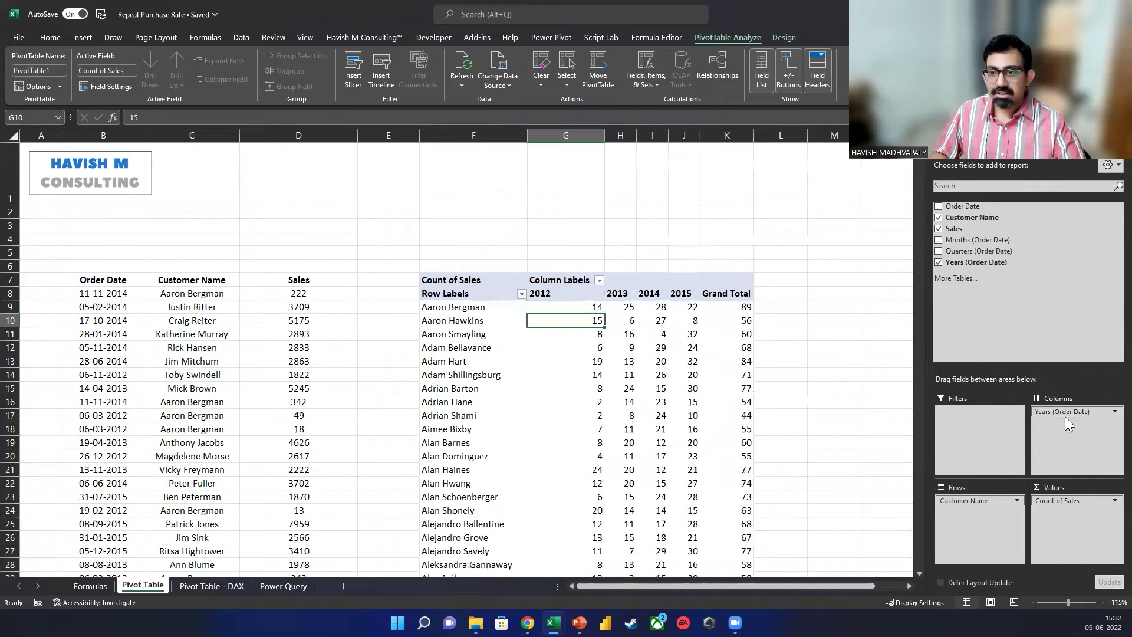
click(828, 378)
click(712, 369)
drag(1062, 415, 641, 288)
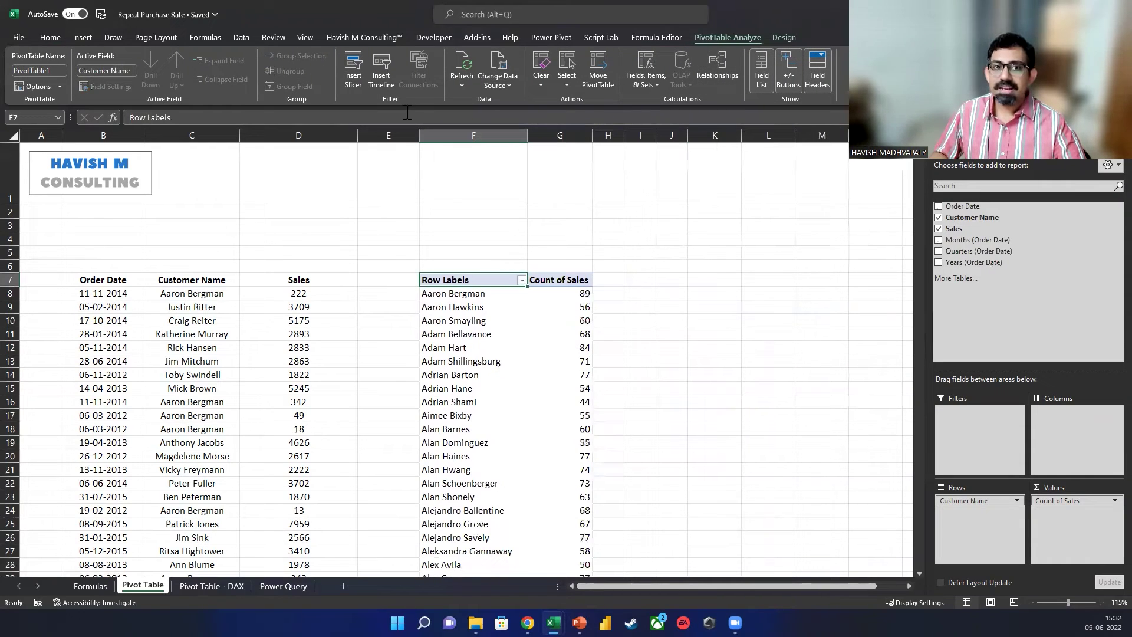
Insert slicers for Months (Order Date) and Years (Order Date) and place them side by side in the empty area beside the pivot table.
click(349, 87)
click(620, 272)
click(621, 248)
click(678, 427)
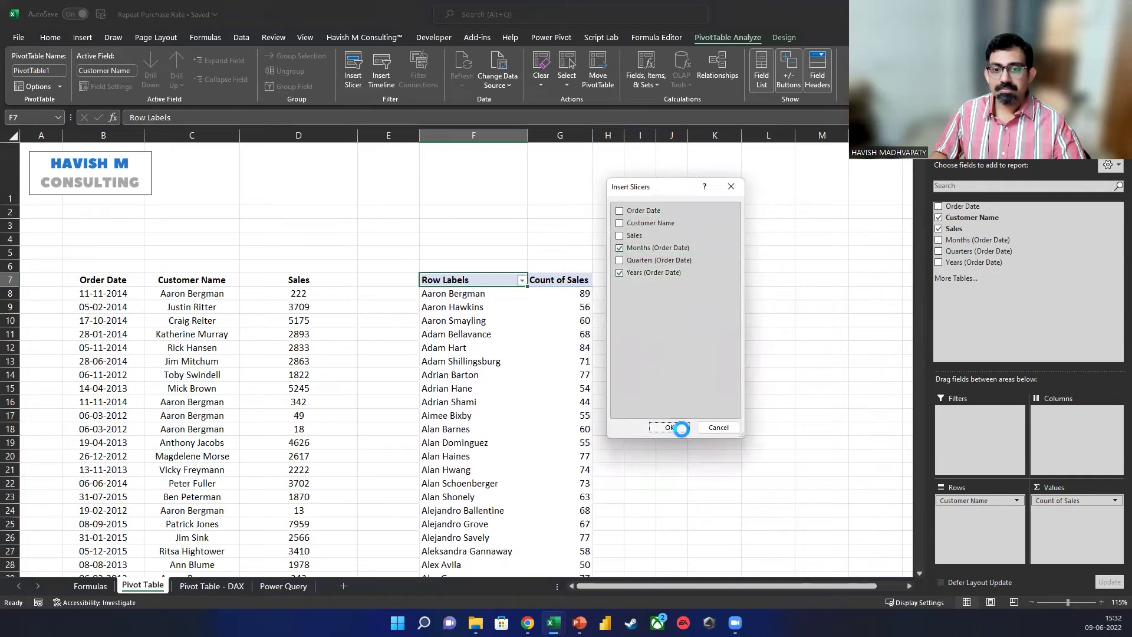
drag(468, 258, 763, 188)
drag(473, 297, 873, 194)
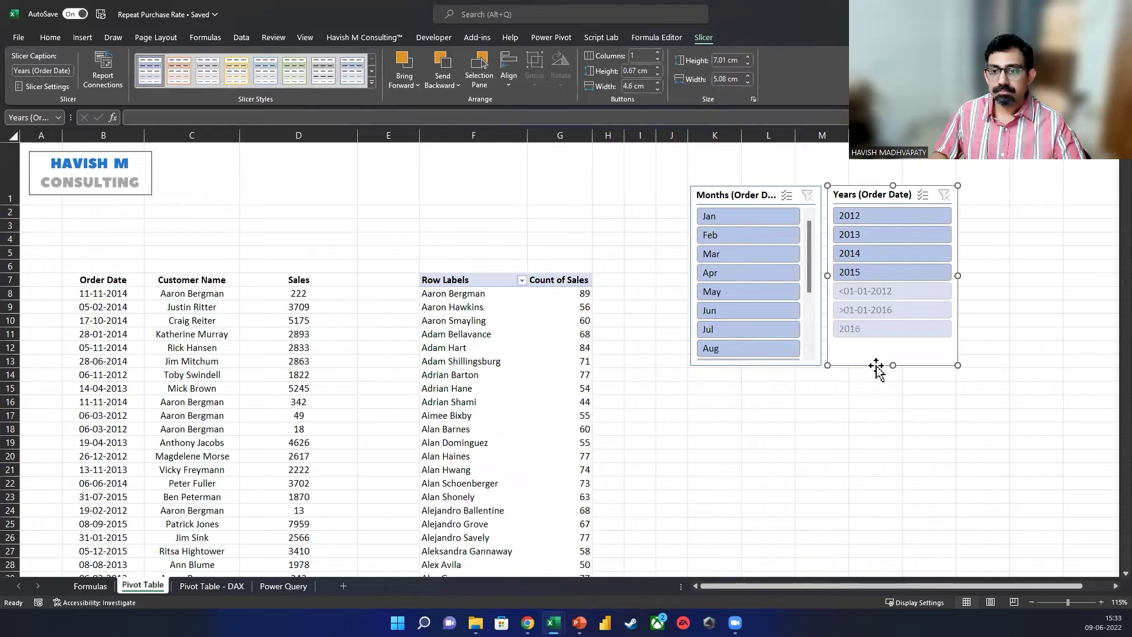
Set the Years (Order Date) slicer to hide items with no data.
right_click(922, 352)
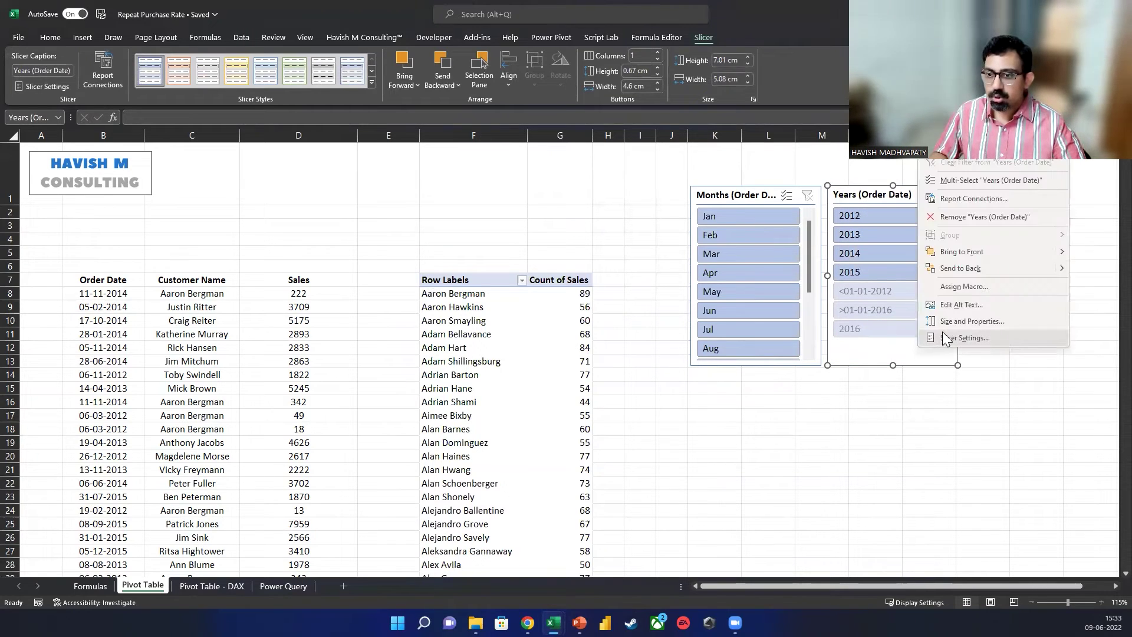
click(951, 338)
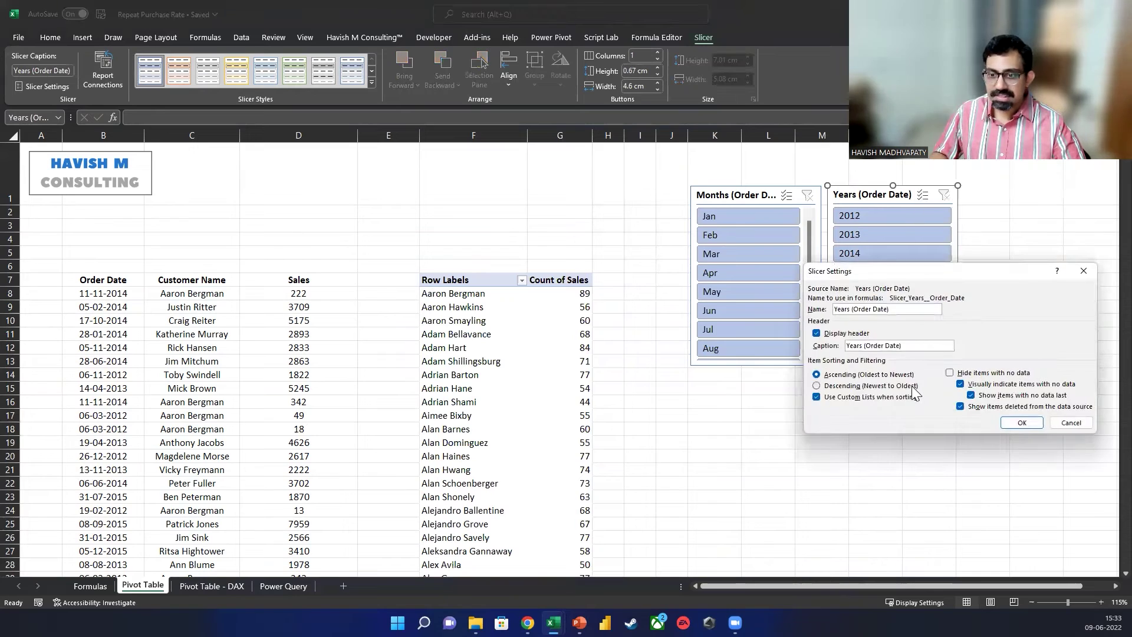
click(950, 373)
click(1017, 422)
Hide items with no data in the Months (Order Date) slicer and lengthen it to about 10.54 cm to fit all twelve months.
right_click(780, 334)
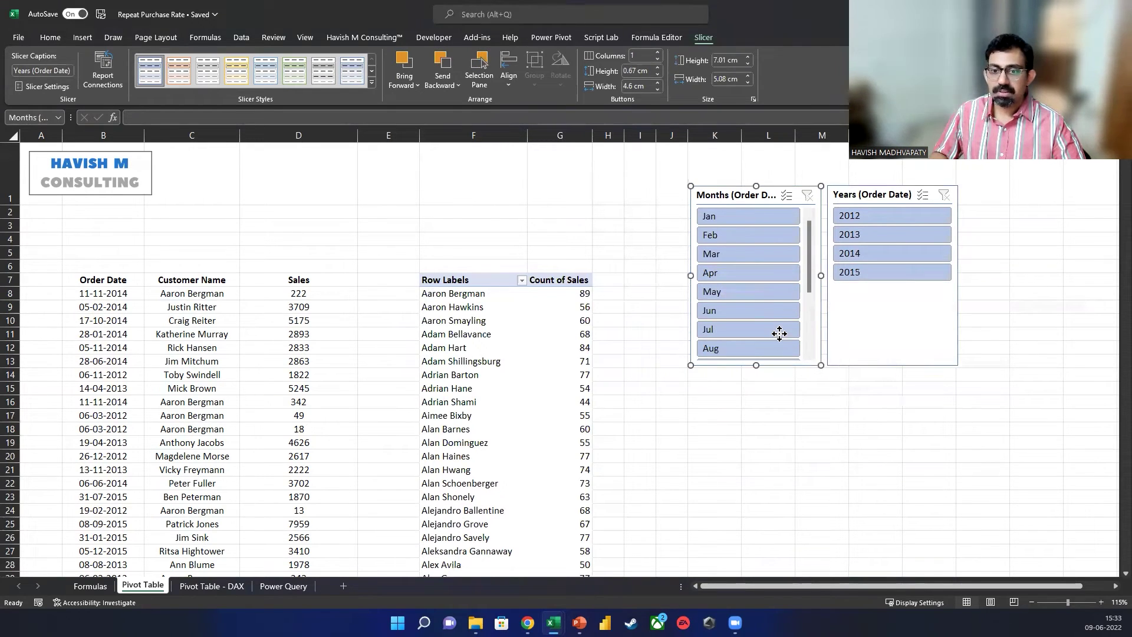
click(819, 325)
click(830, 367)
click(896, 416)
drag(756, 365, 758, 456)
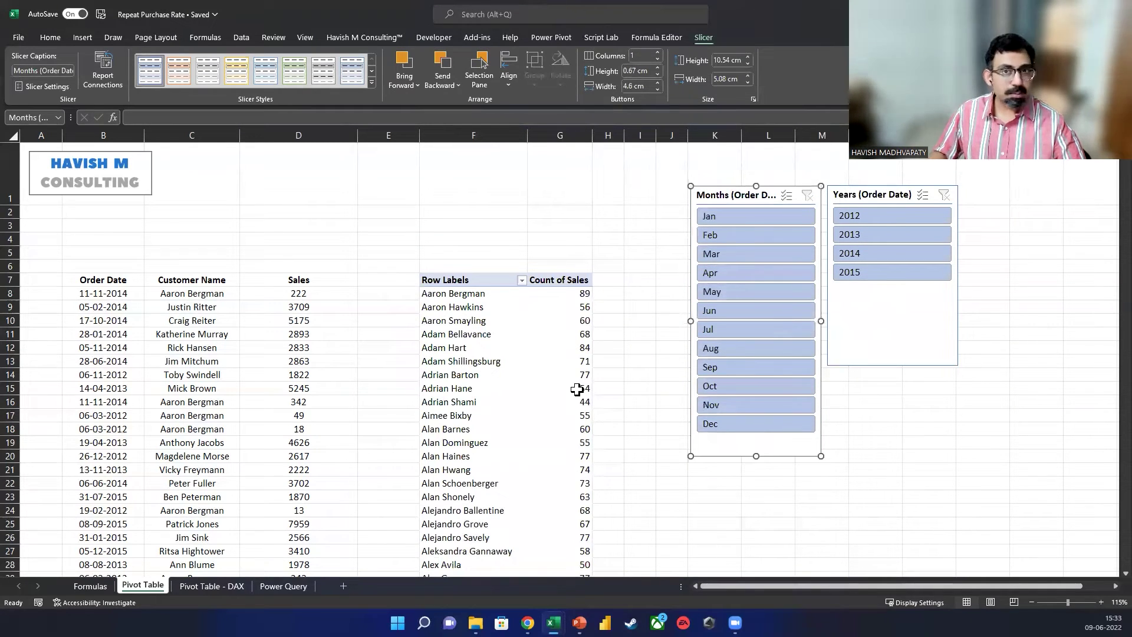
Filter the pivot table to 2012 and Jan with the slicers, and sort Count of Sales from largest to smallest.
click(858, 218)
click(760, 214)
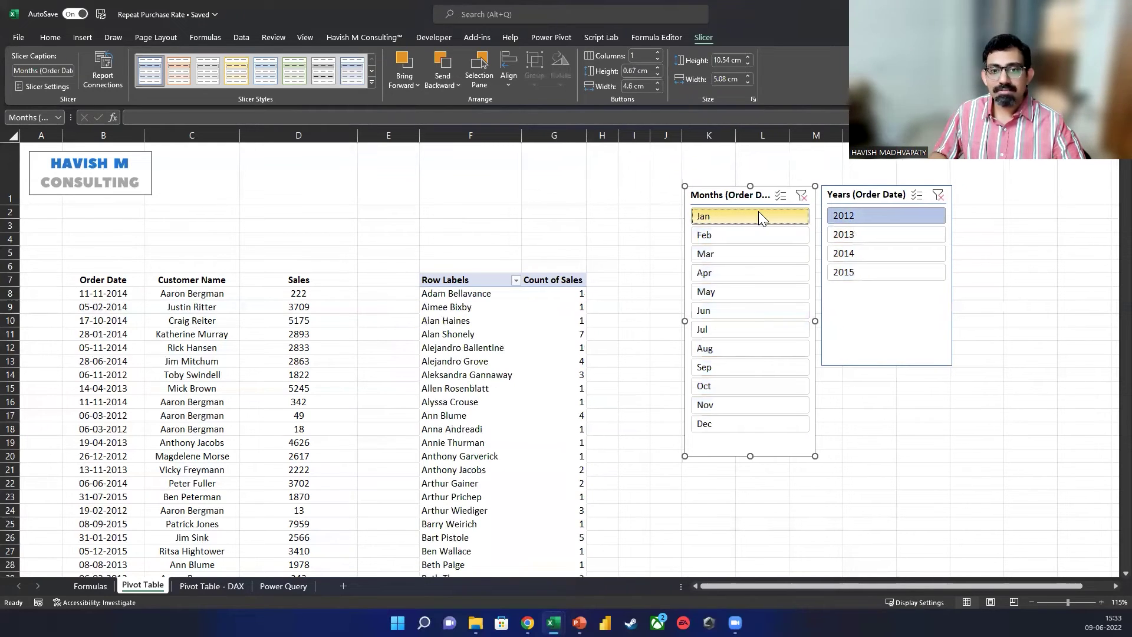
click(563, 296)
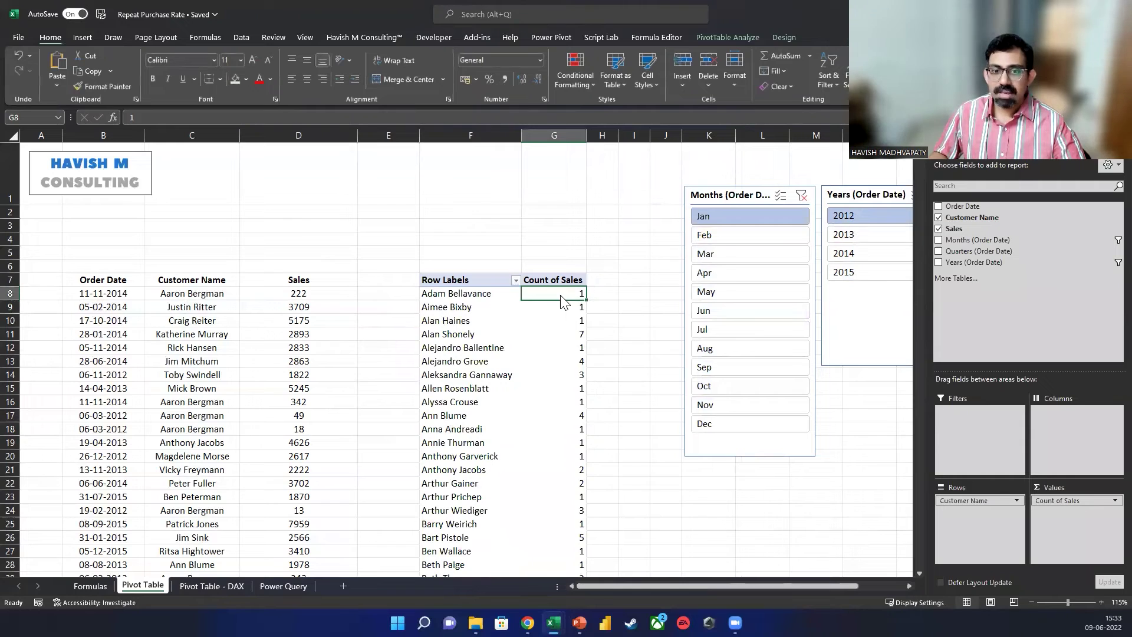
right_click(563, 296)
mouse_move(632, 390)
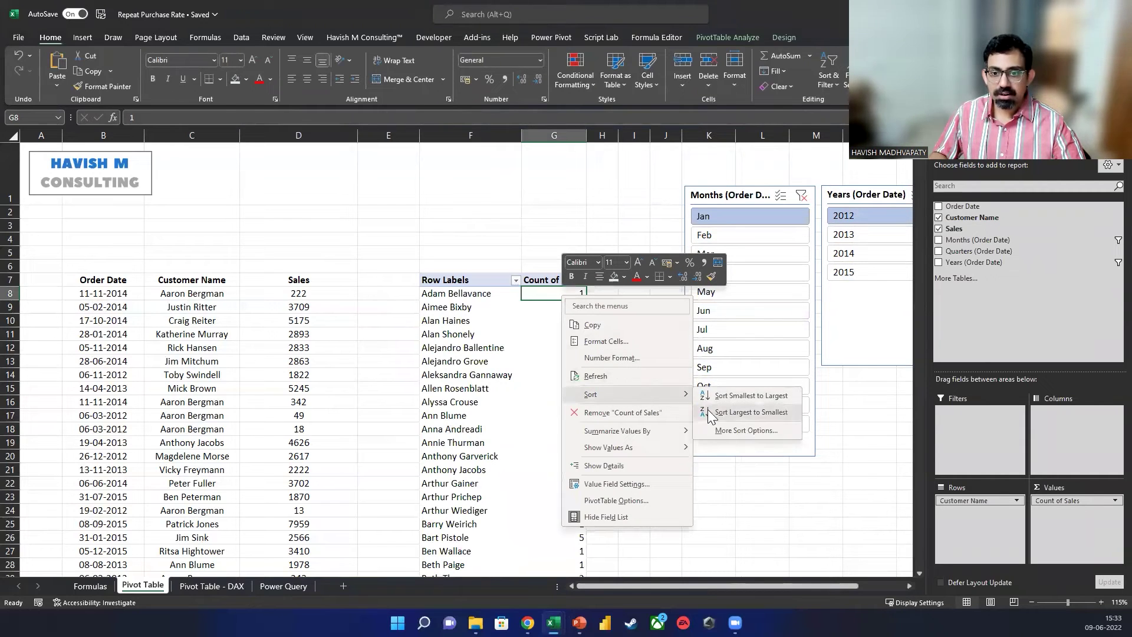
click(715, 413)
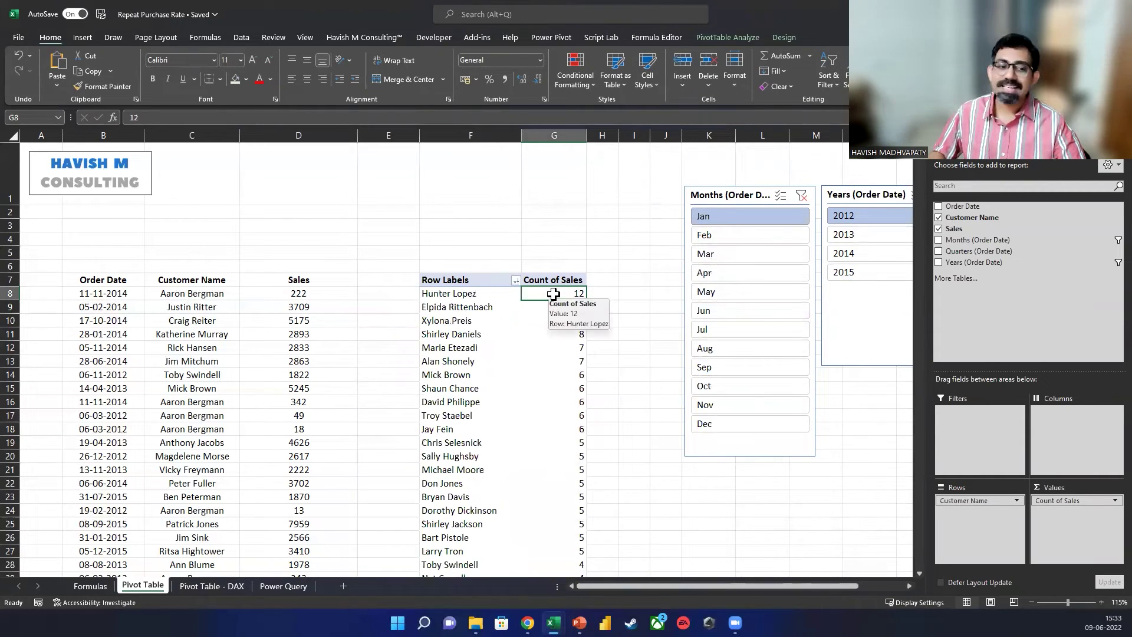
On the Formulas sheet, set the selected month in F4 to 1 and the selected year in F3 to 2012.
click(77, 586)
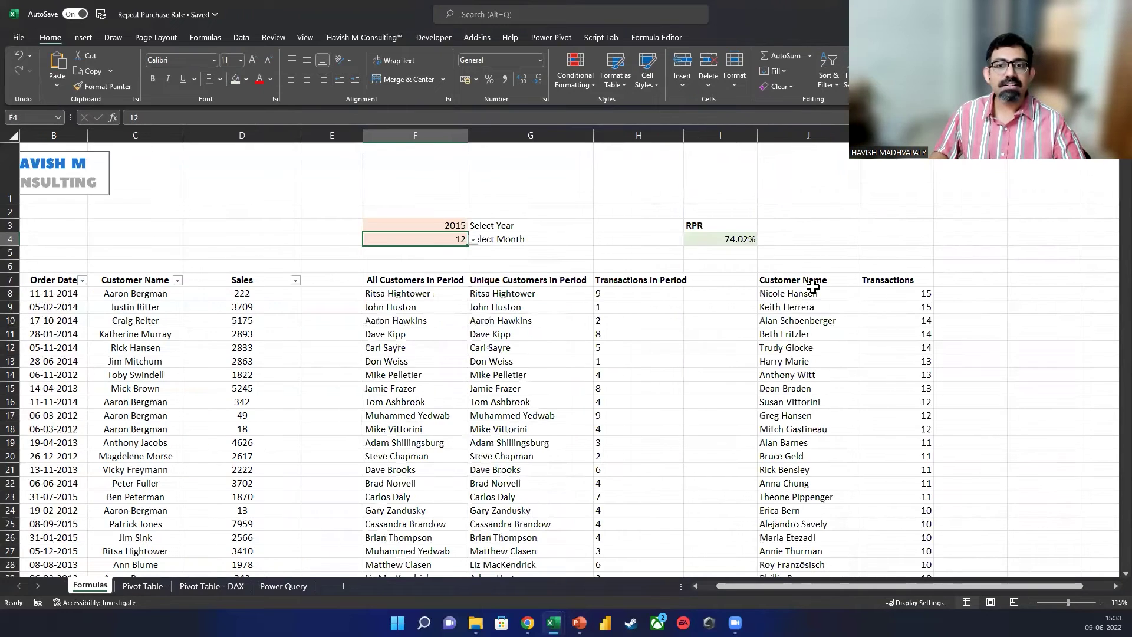
text(1)
click(451, 224)
text(2012)
key(Return)
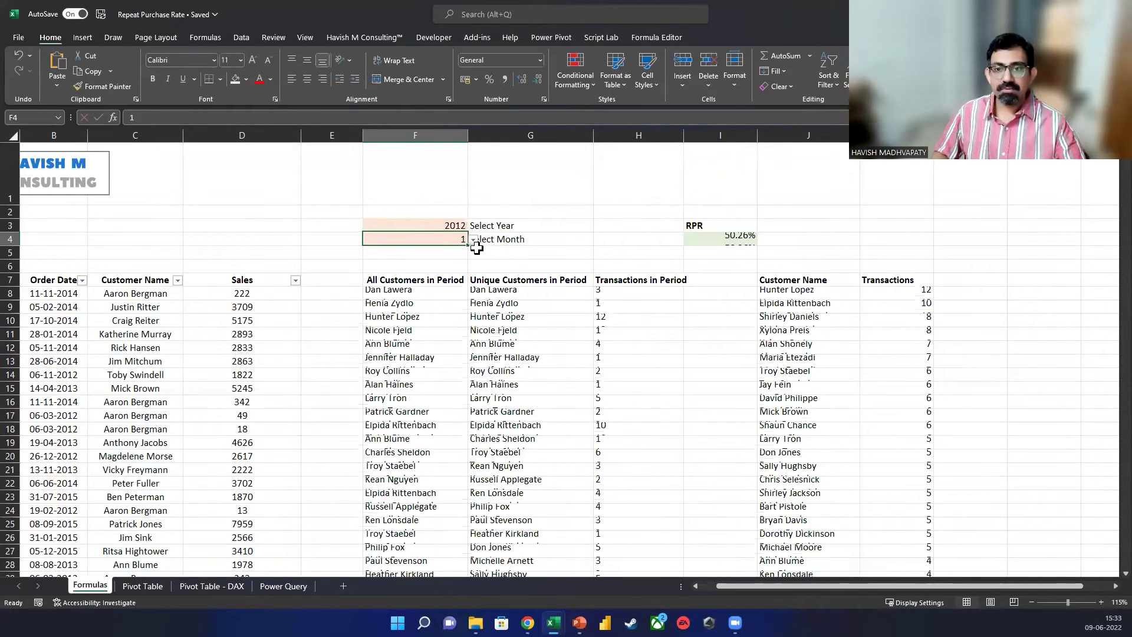
Compare the customer and transaction lists on the Formulas sheet with the sorted counts on the Pivot Table sheet.
drag(787, 293, 896, 428)
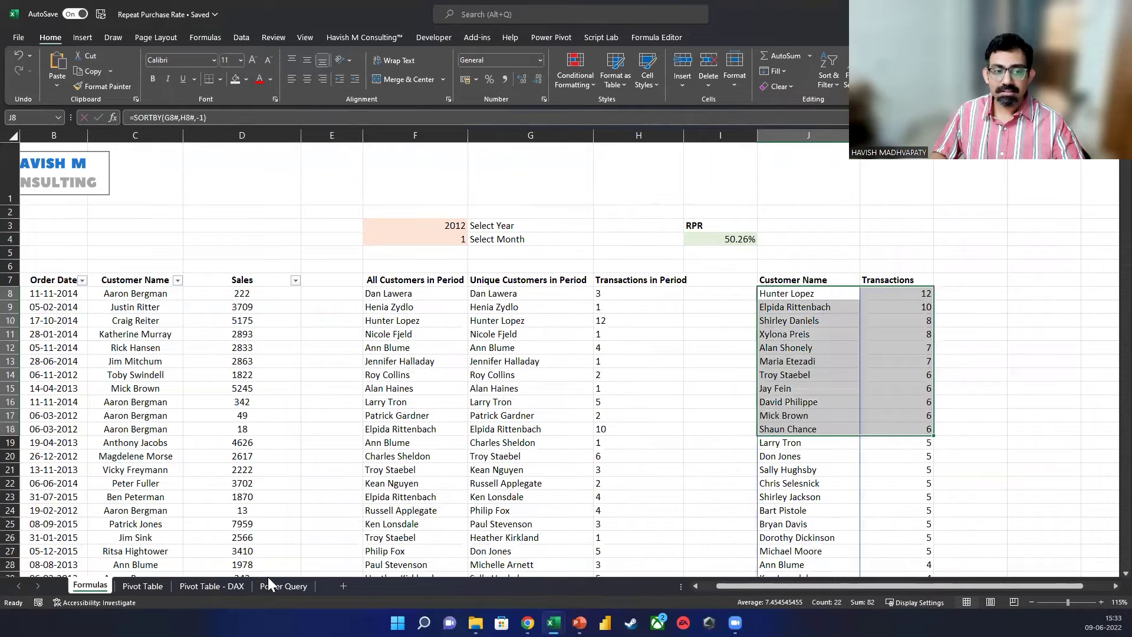
click(140, 586)
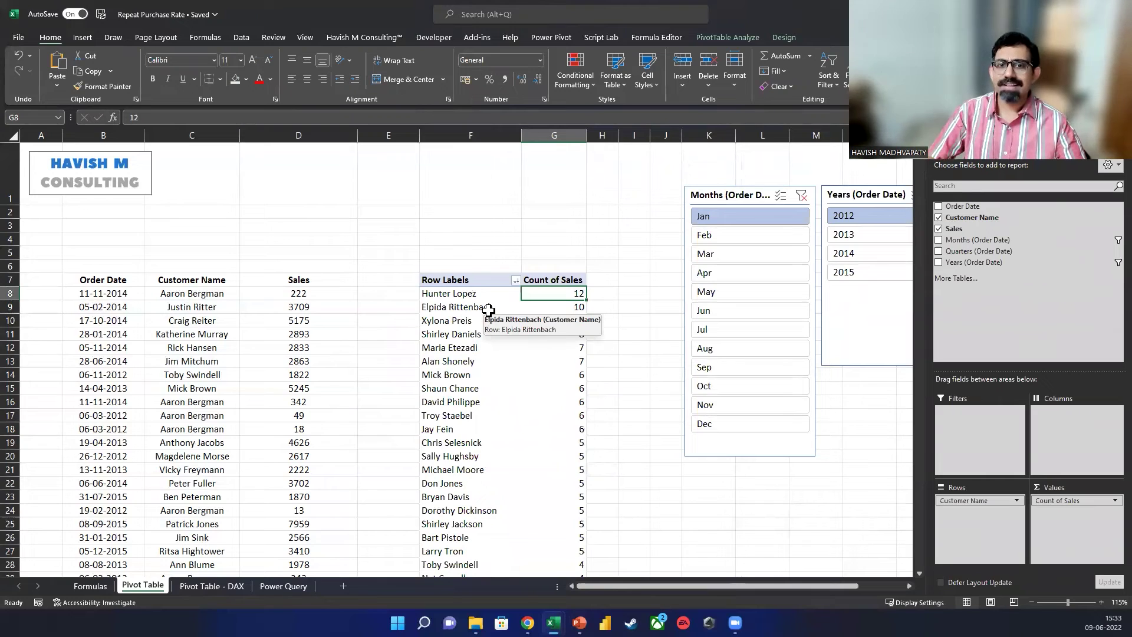
click(86, 586)
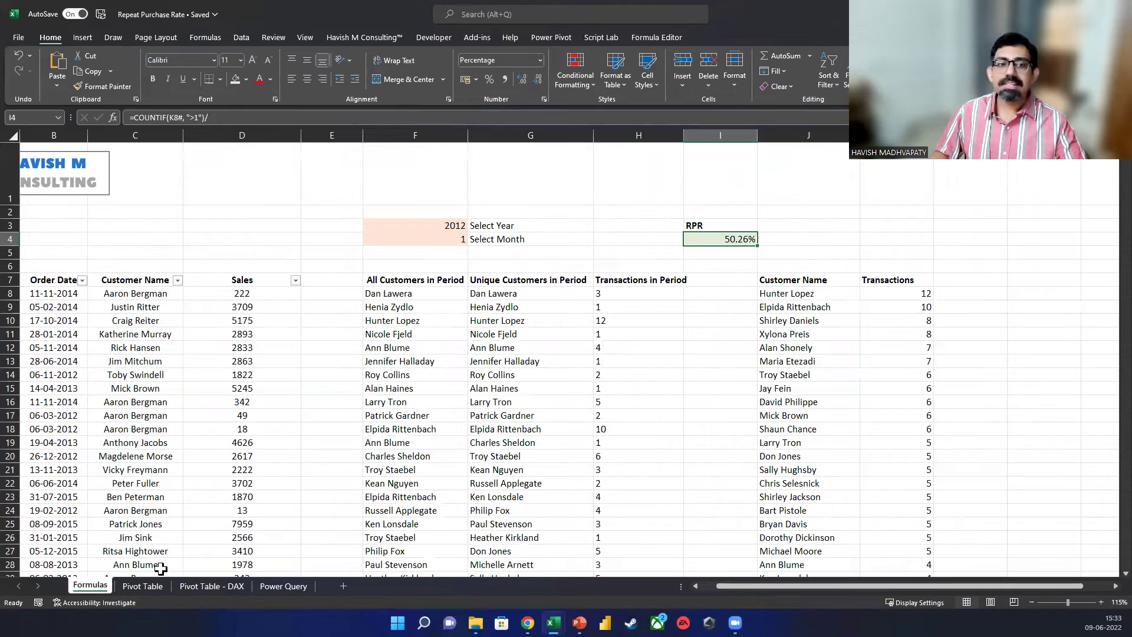
drag(392, 280, 927, 470)
click(144, 585)
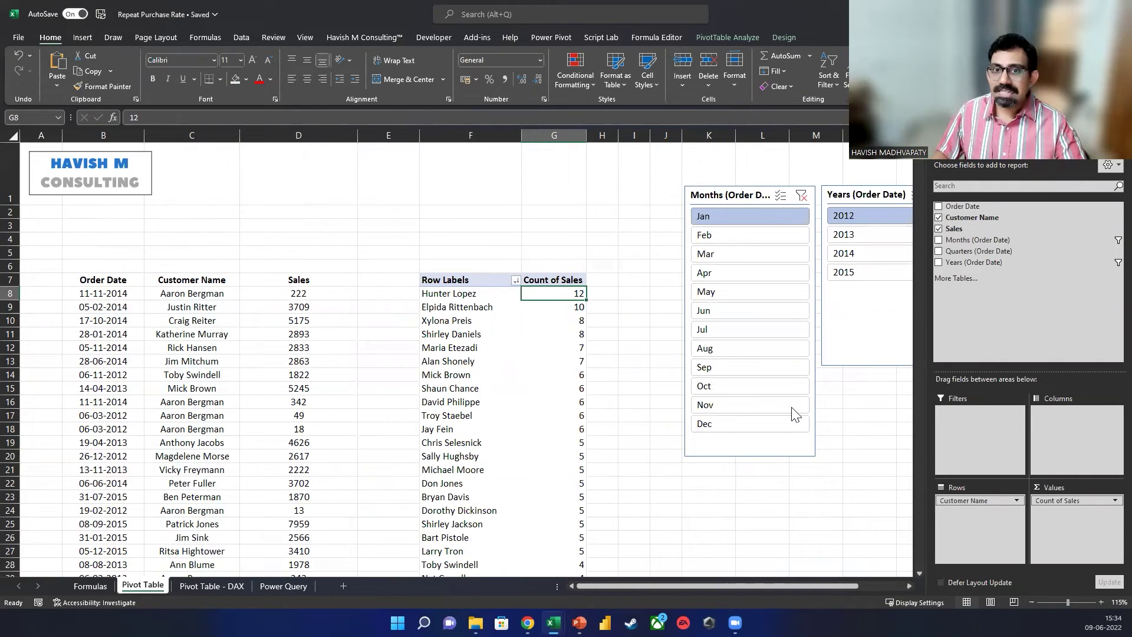
Move the Years and Months slicers farther away from the pivot table to free the columns beside it.
click(870, 469)
click(758, 199)
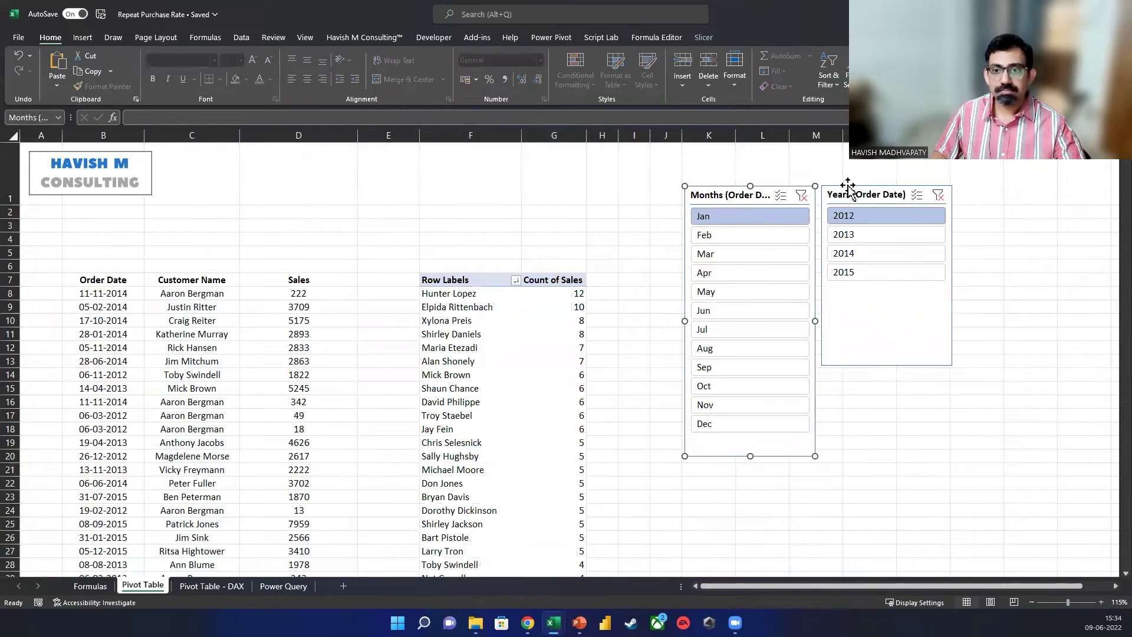
drag(854, 194, 999, 195)
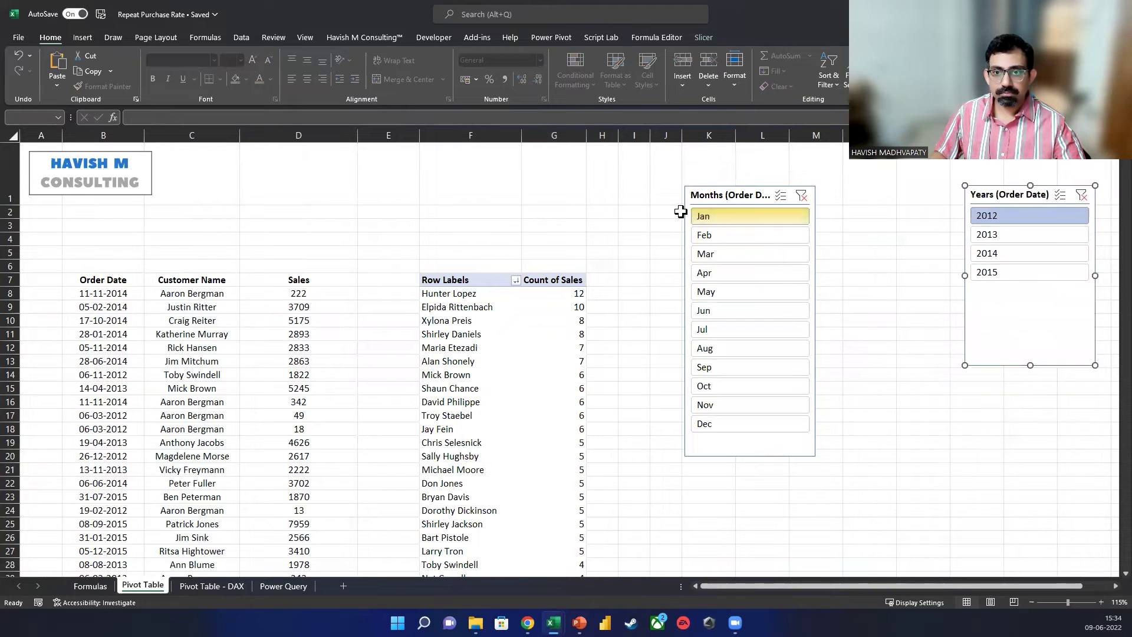
drag(700, 187, 911, 185)
Turn off the pivot table's grand totals for rows and columns.
click(575, 332)
scroll(574, 383, down, 20)
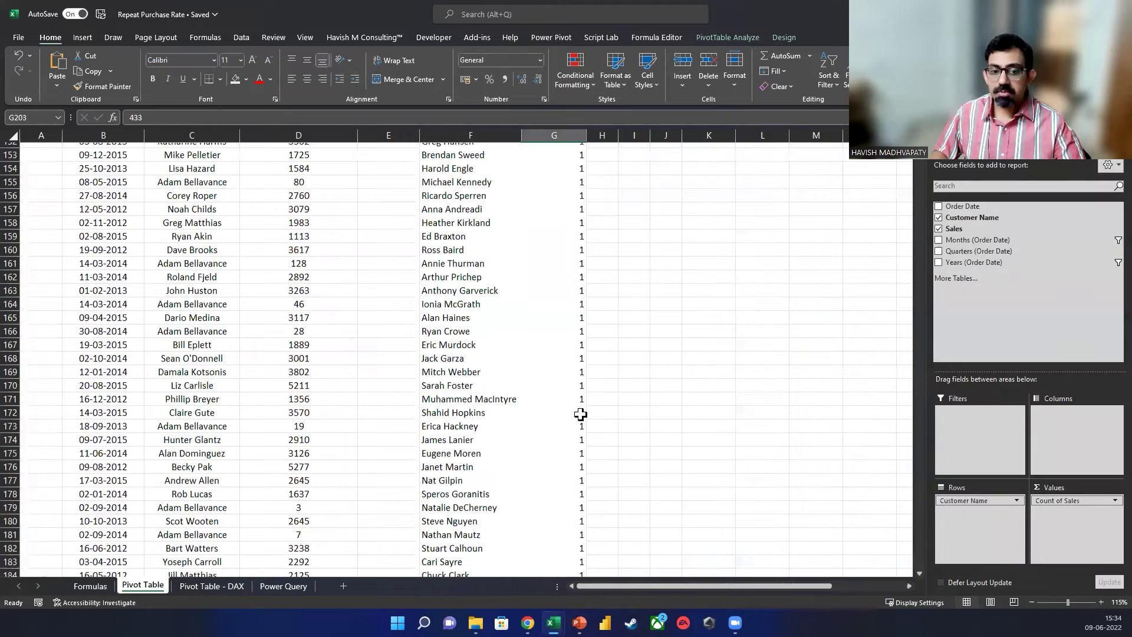
click(560, 447)
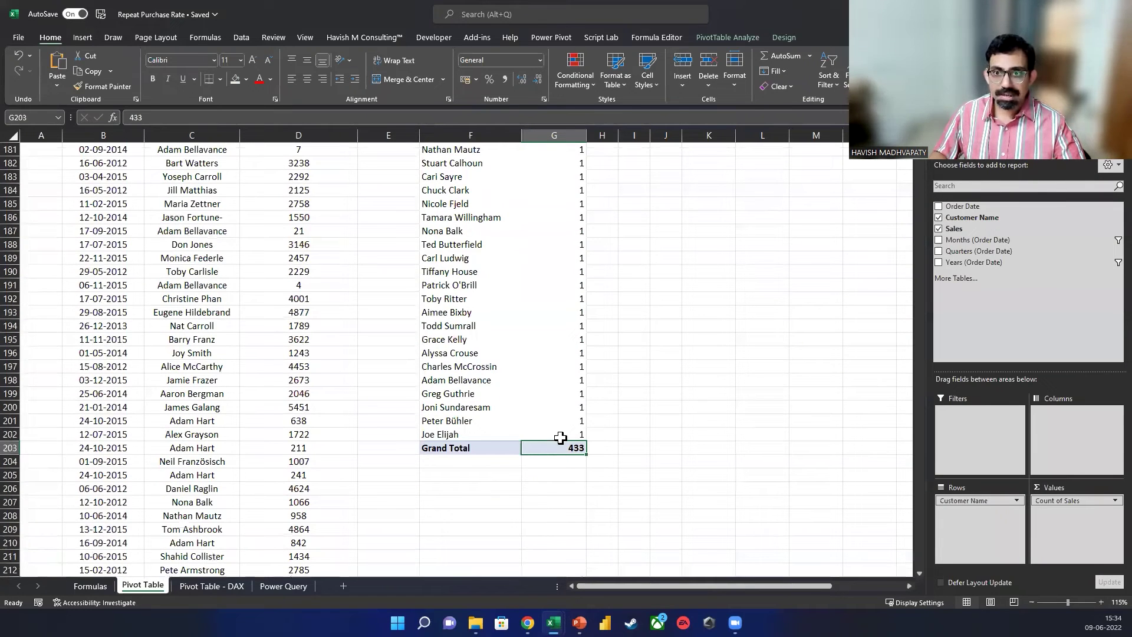
click(772, 35)
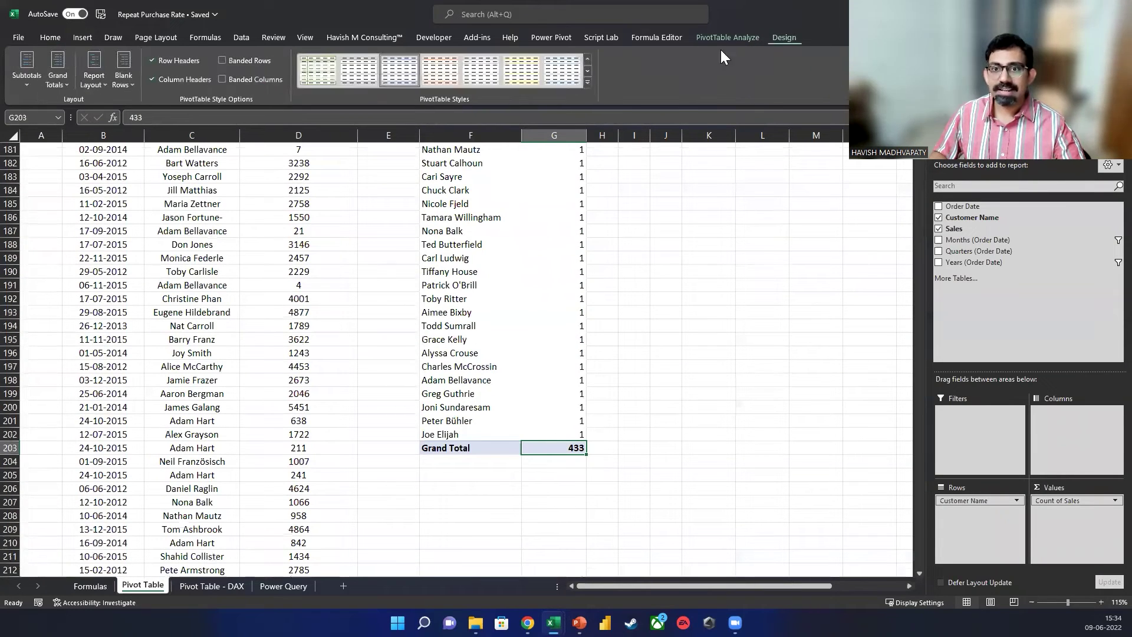
click(58, 83)
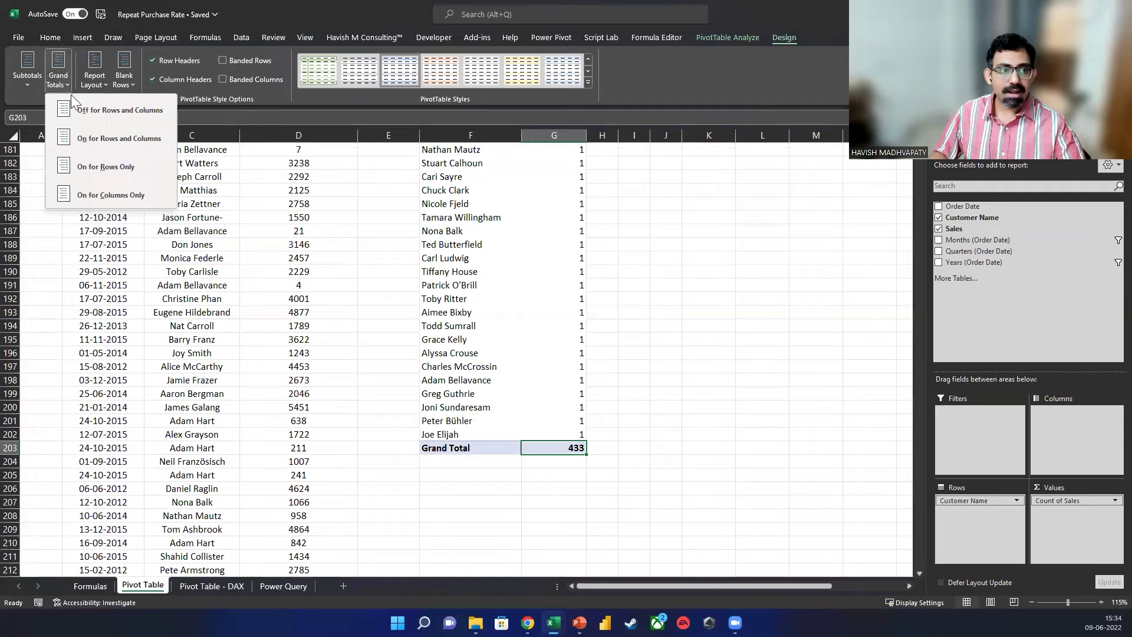
click(97, 111)
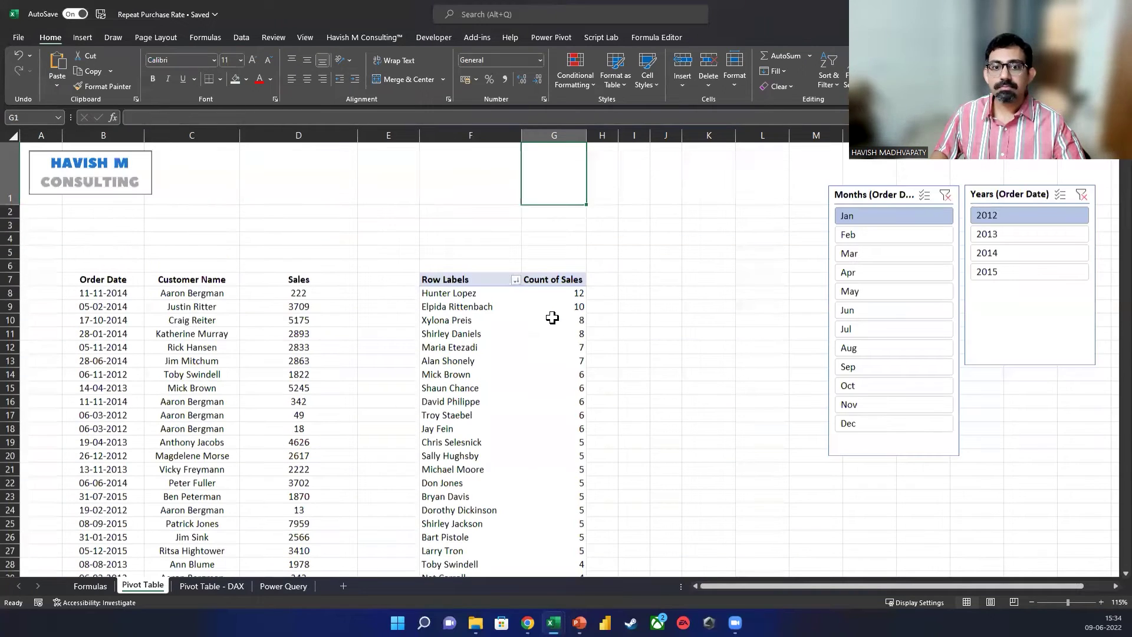
Enter the label RPR in I8 beside the pivot table and widen column I.
click(631, 291)
text(RPR)
key(Return)
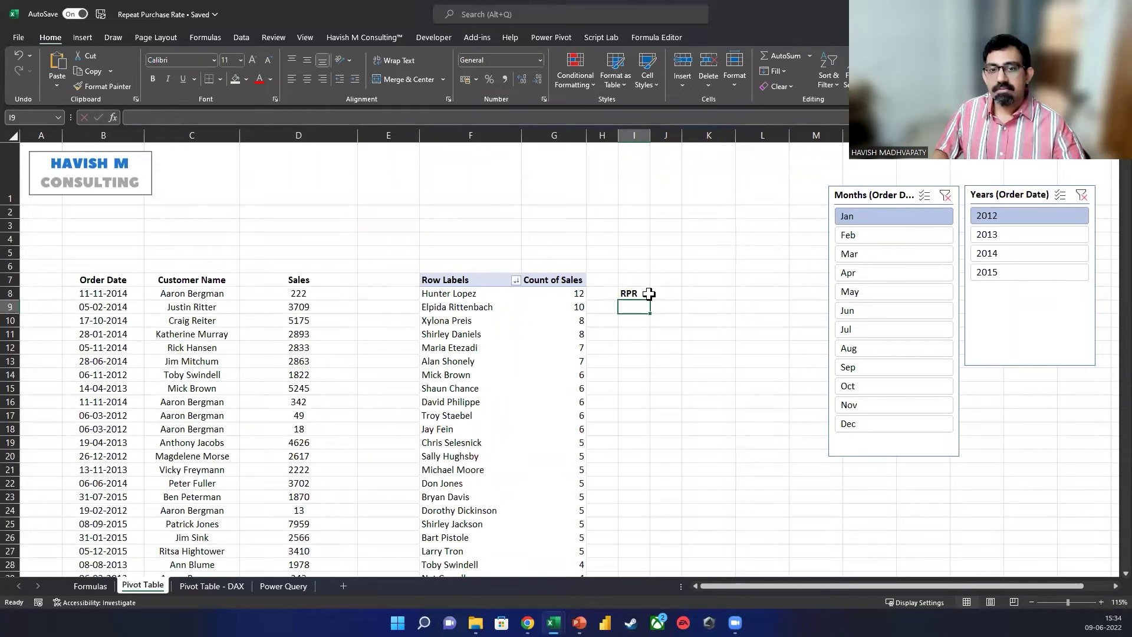
drag(649, 135, 686, 136)
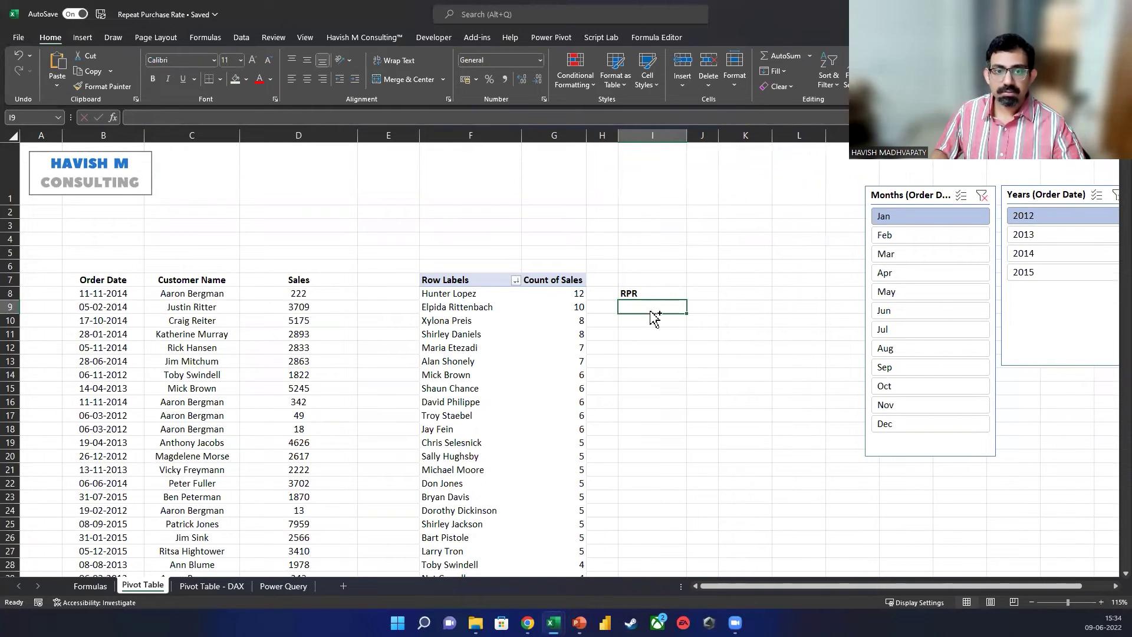
Calculate the repeat purchase rate in I9 with =COUNTIF(G:G, ">1")/COUNT(G:G), putting the COUNT part on a second formula line.
scroll(653, 317, down, 1)
text(=)
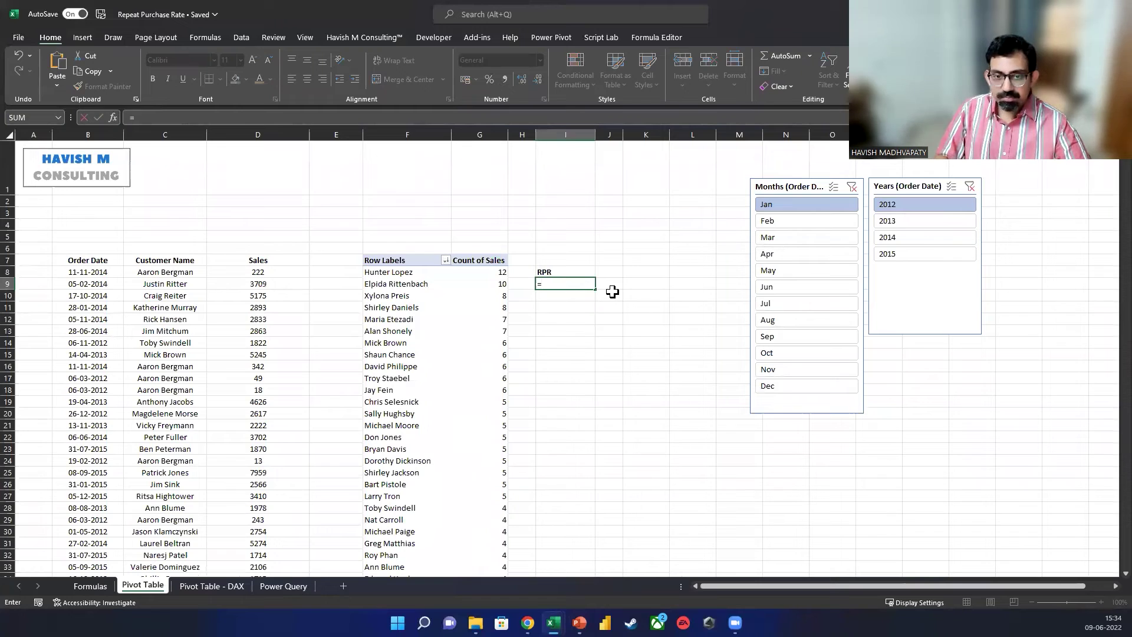
text(countif)
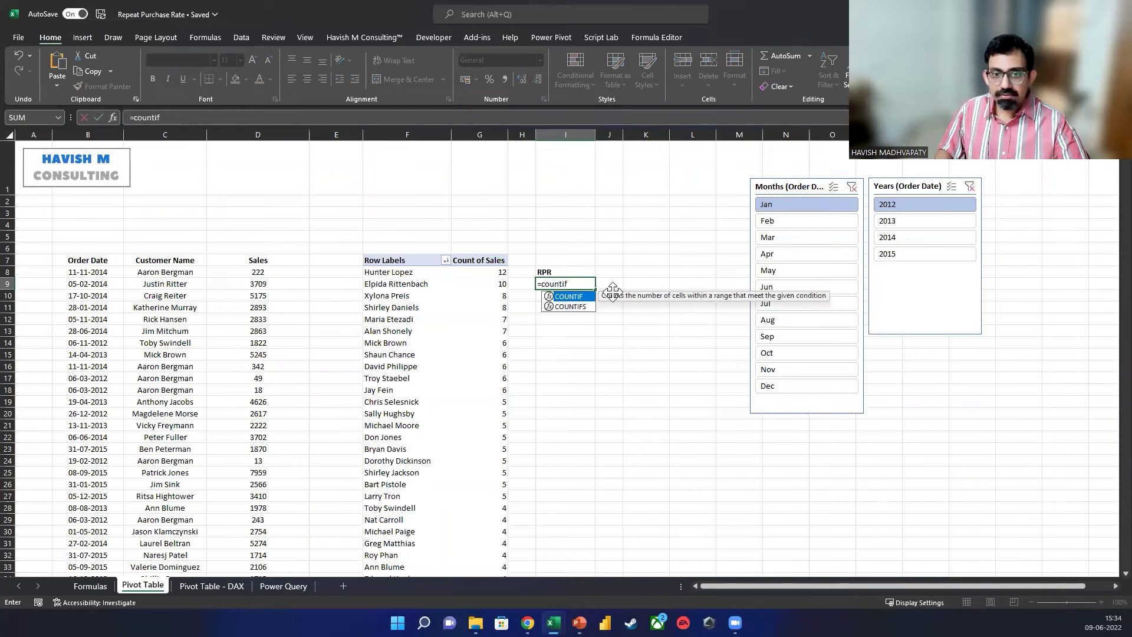
key(Tab)
key(Left)
key(Left)
key(ctrl+space)
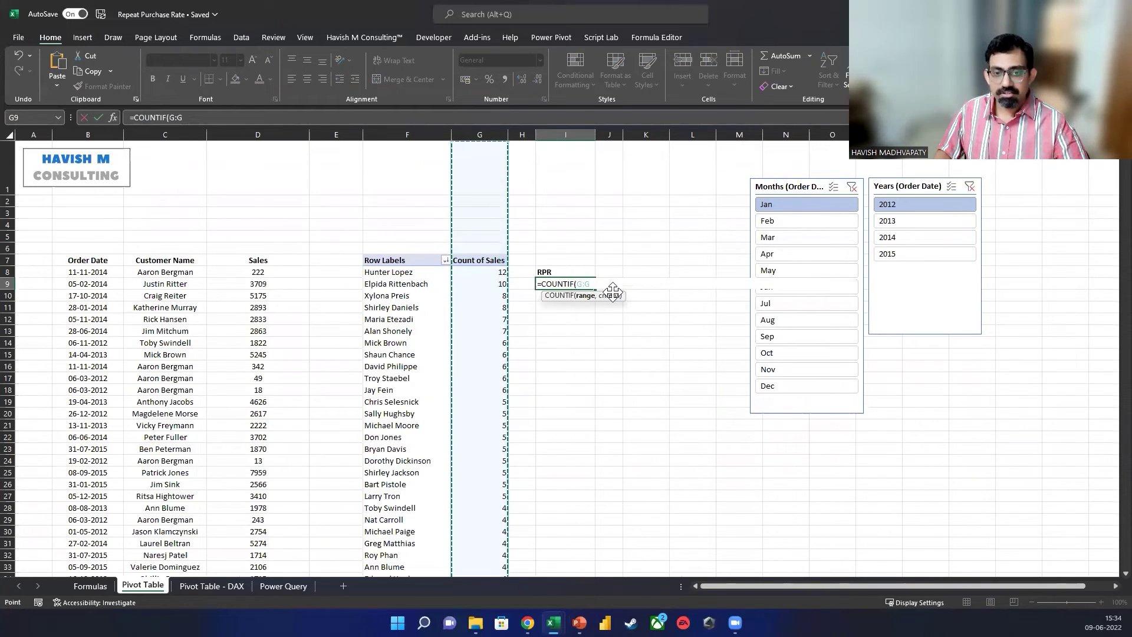
text(, ">)
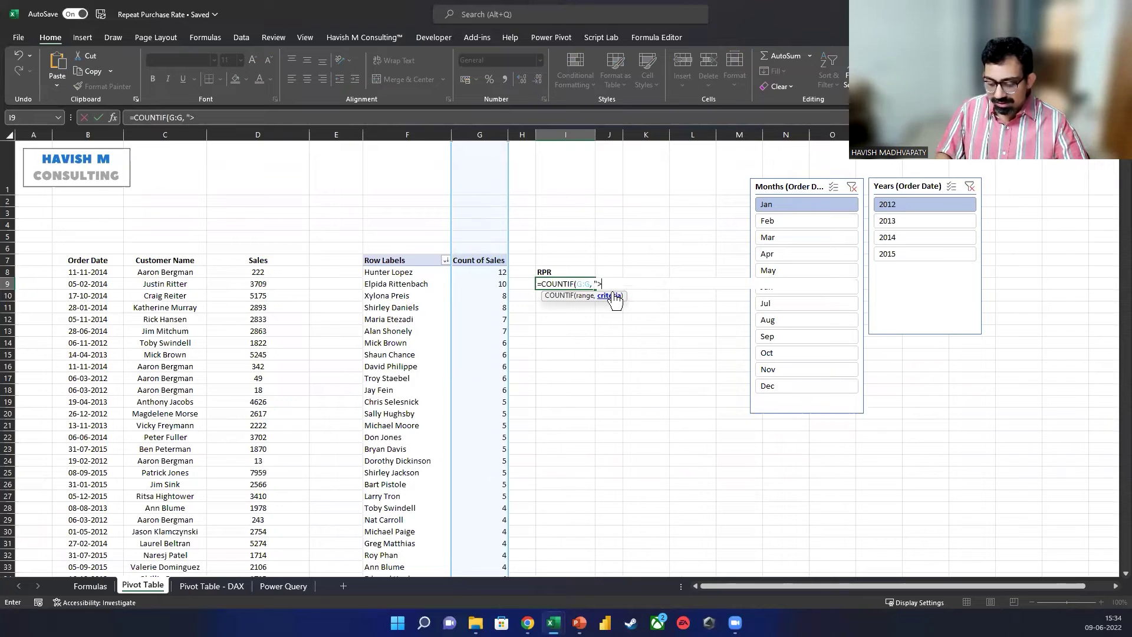
text(1"))
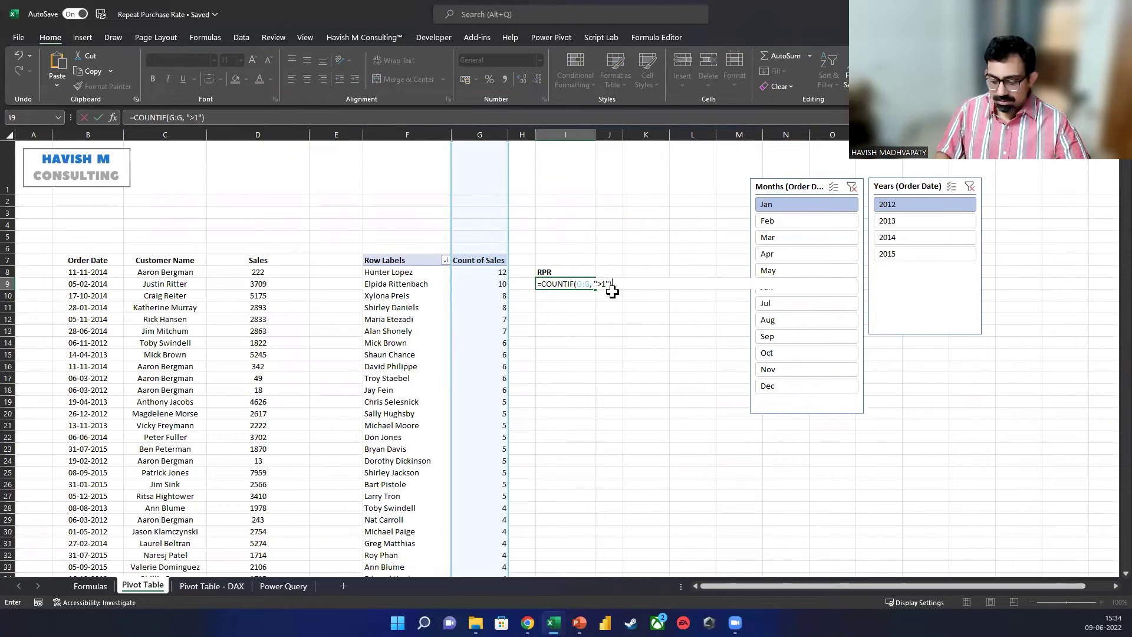
text(/)
key(alt+Return)
text(count)
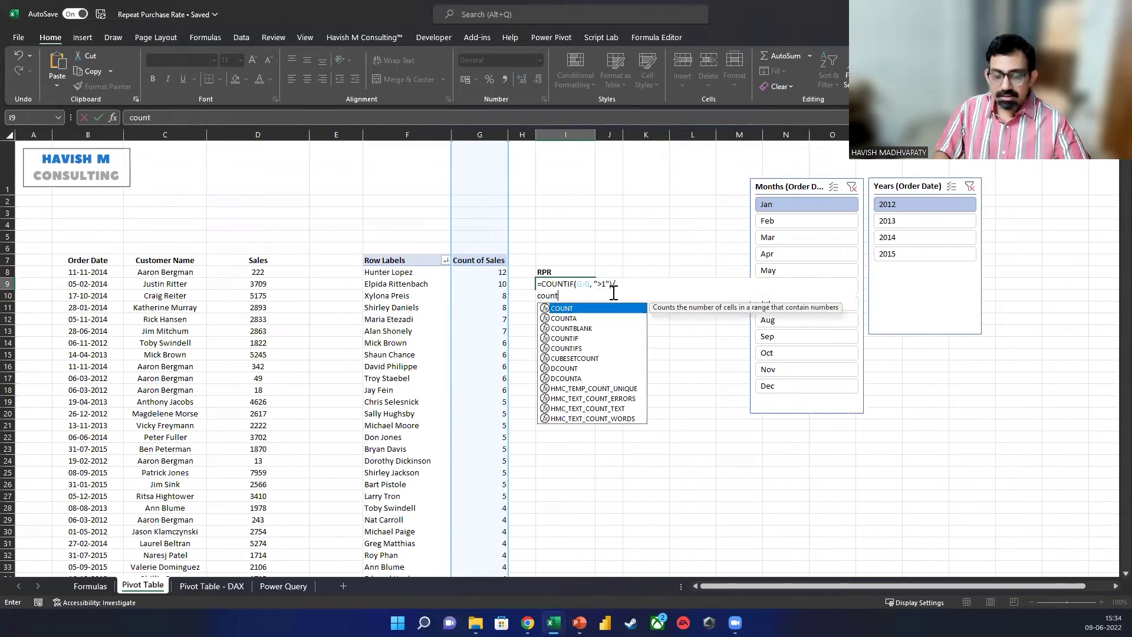
text(()
click(478, 135)
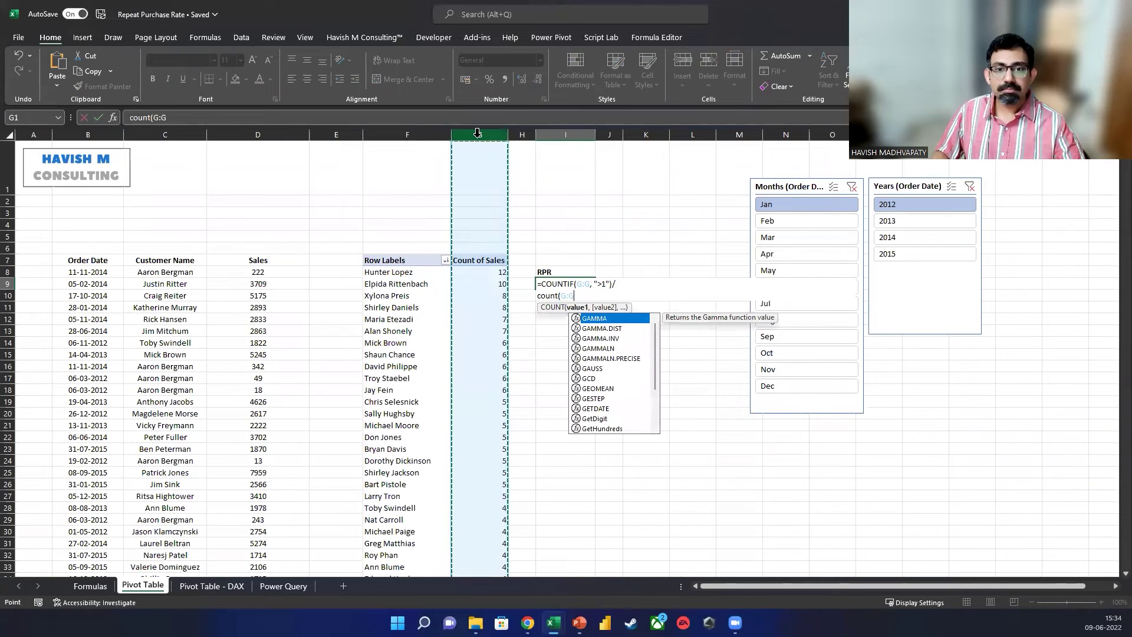
key(ctrl+Return)
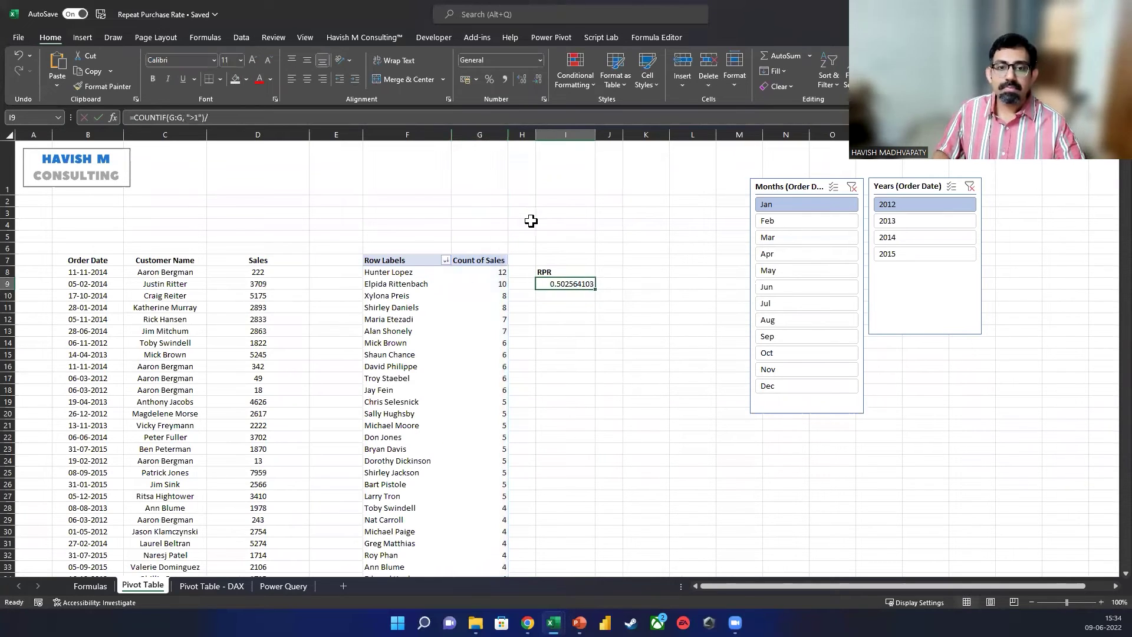
Format the rate in I9 as a percentage with two decimals and compare it with the RPR on the Formulas sheet.
click(489, 83)
click(521, 81)
click(521, 81)
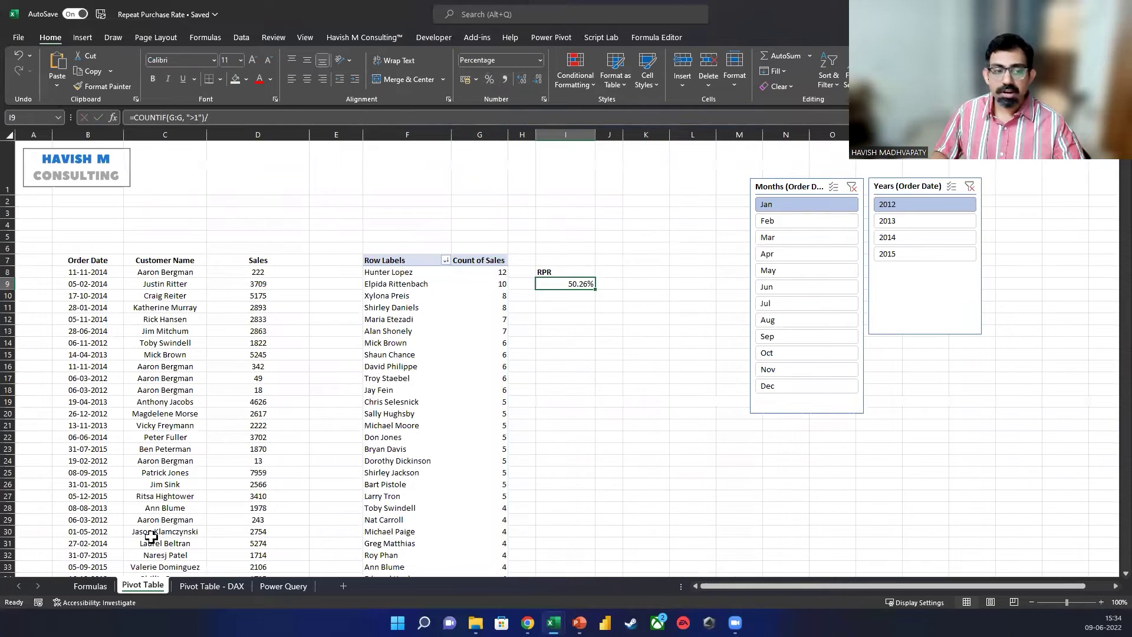
click(89, 586)
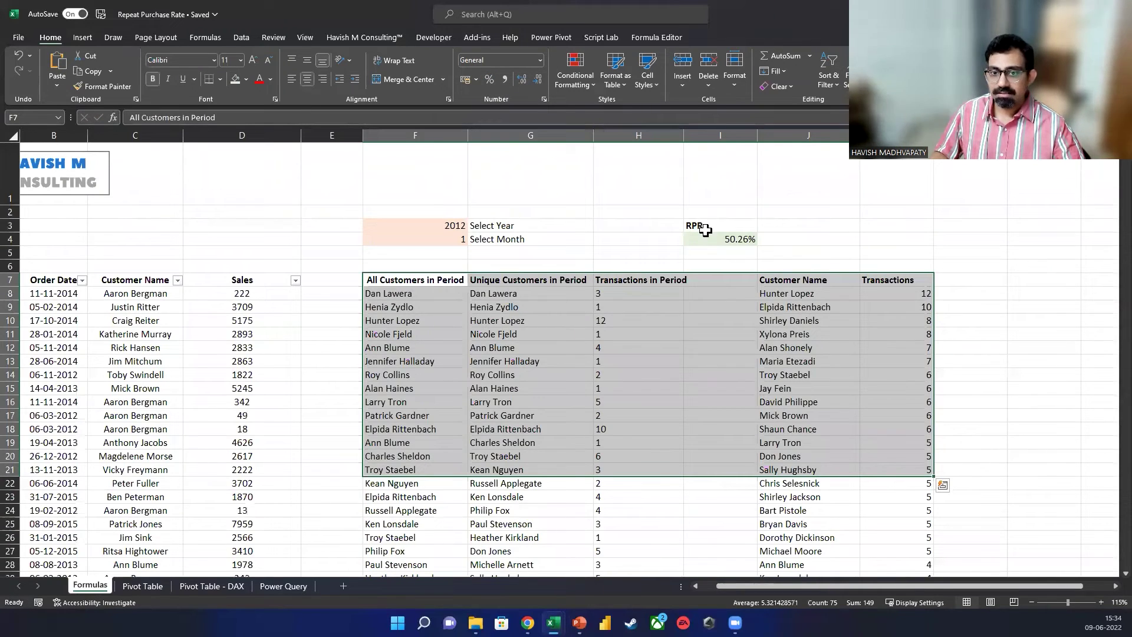
Copy the RPR label and rate in I3:I4 of the Formulas sheet and paste-special them onto I8:I9 of the Pivot Table sheet.
drag(705, 229, 708, 240)
key(ctrl+c)
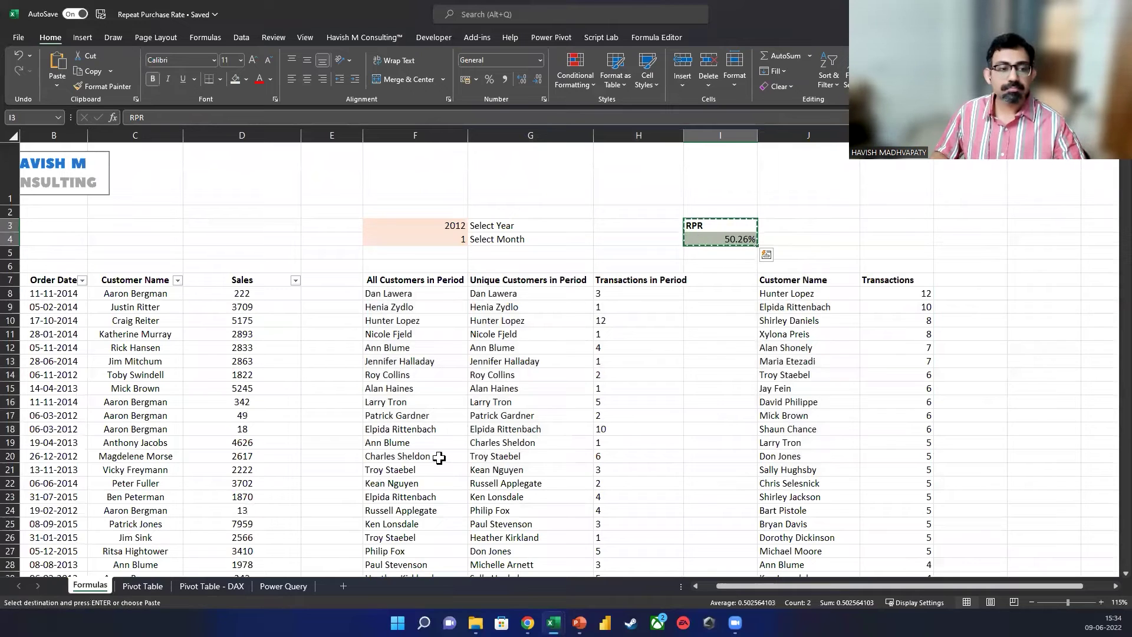
click(142, 586)
click(565, 271)
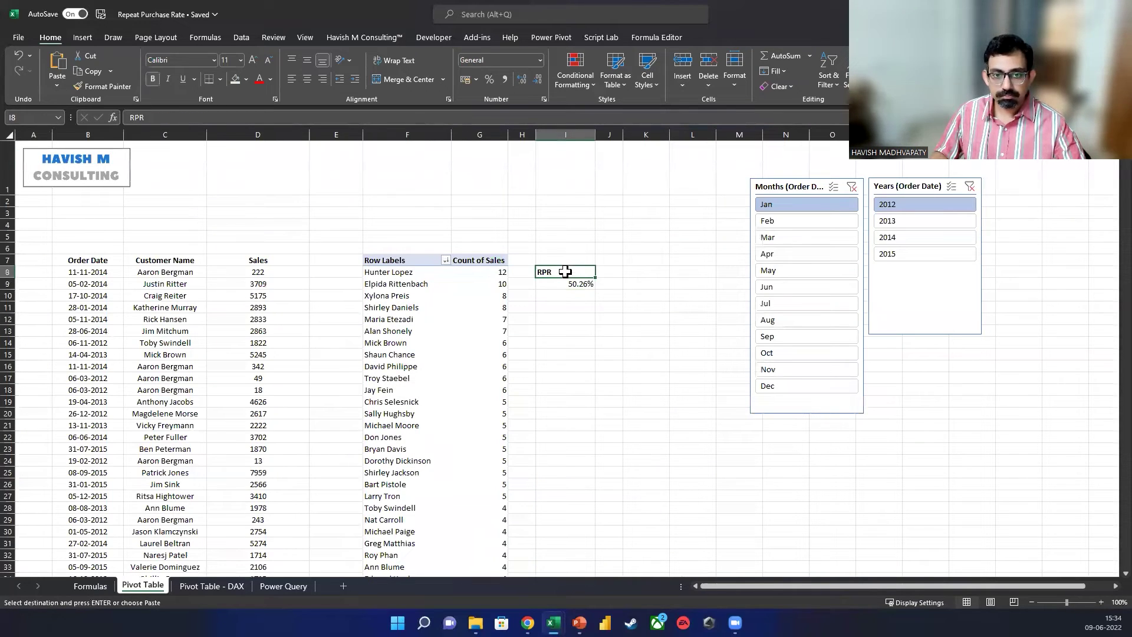
key(ctrl+alt+v)
key(Return)
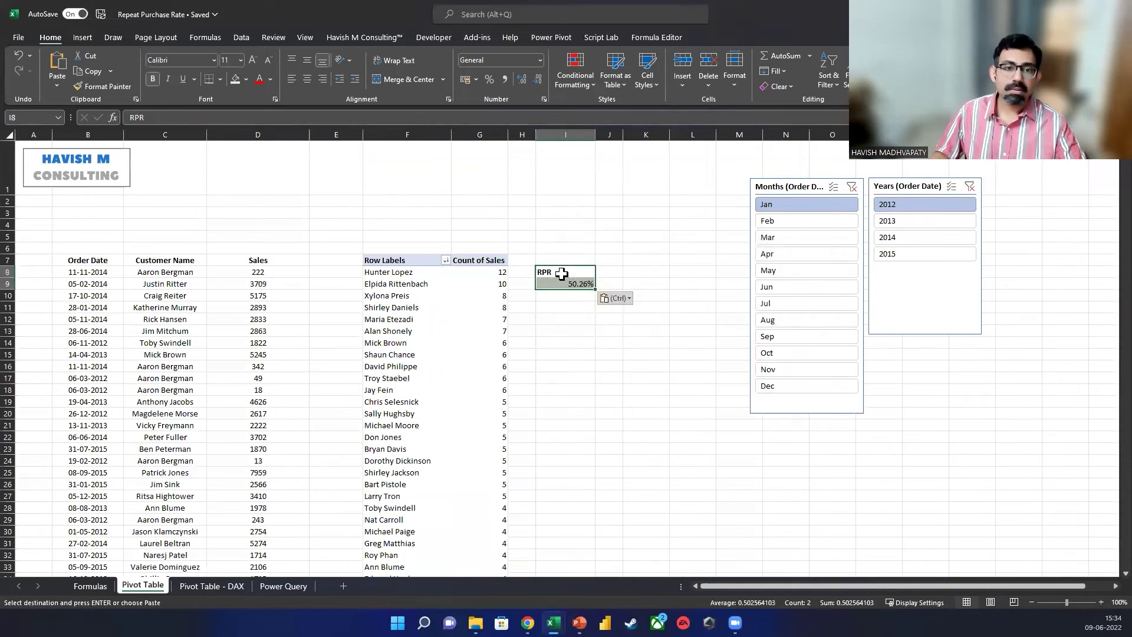
Review the DAX formula picture on the Pivot Table - DAX sheet and launch Power BI Desktop.
click(220, 592)
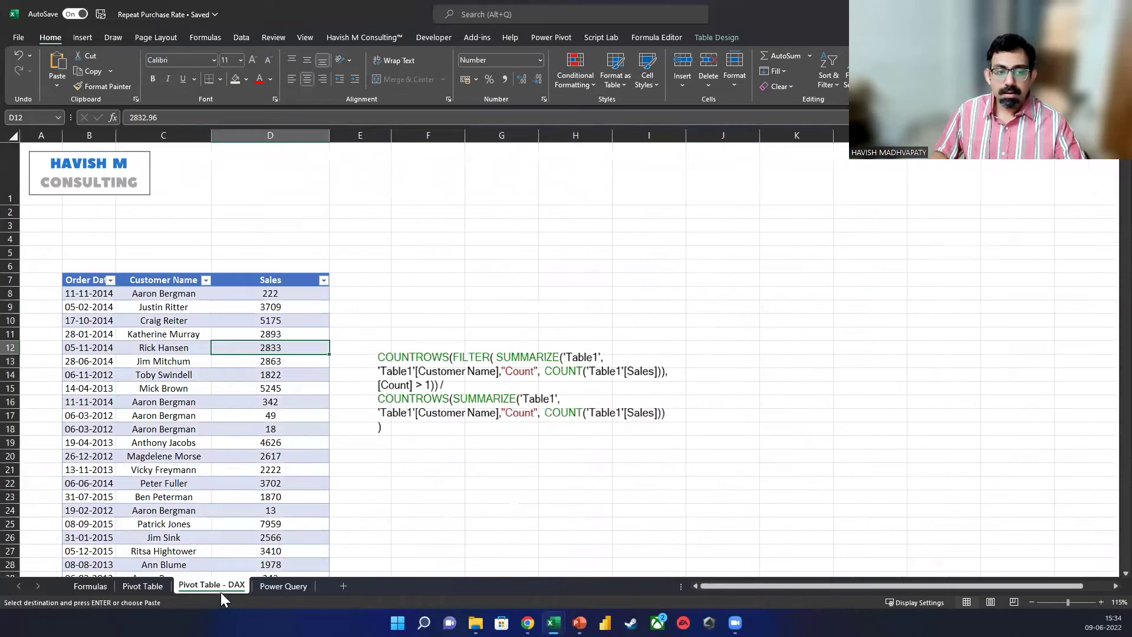
click(408, 387)
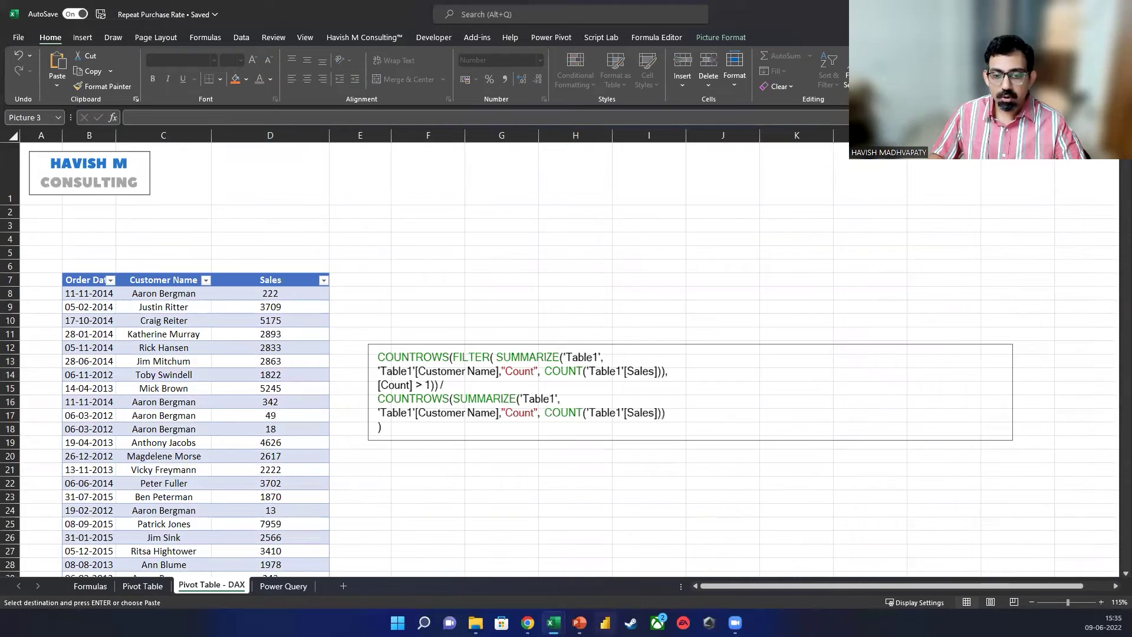
click(605, 622)
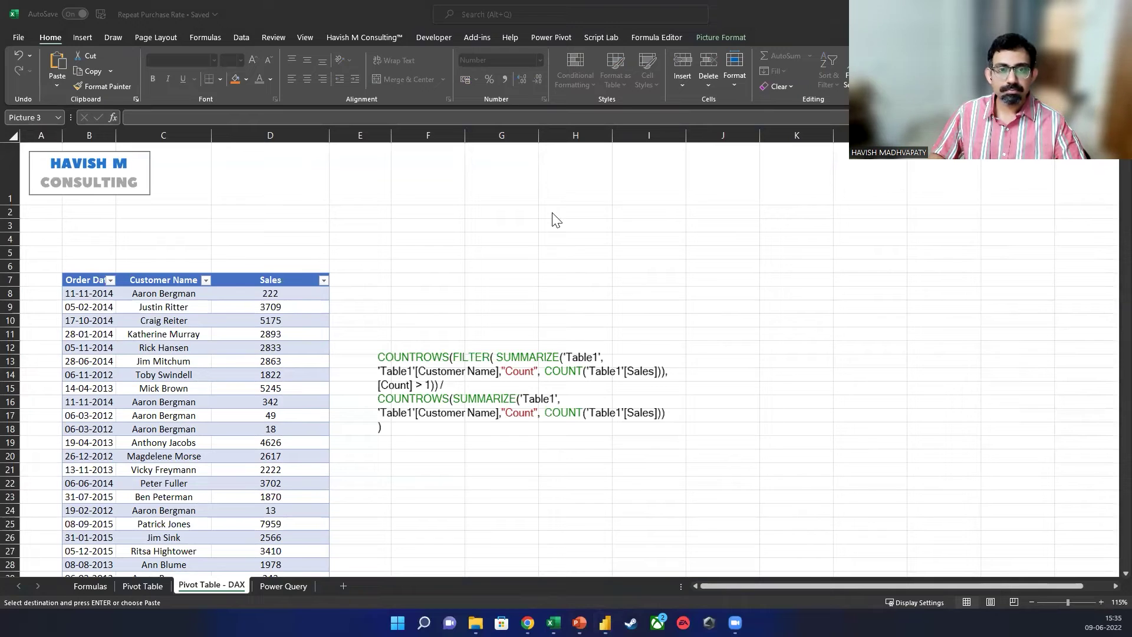
Copy the whole transactions table including headers from the Pivot Table - DAX sheet into a new workbook, starting at B2.
click(187, 301)
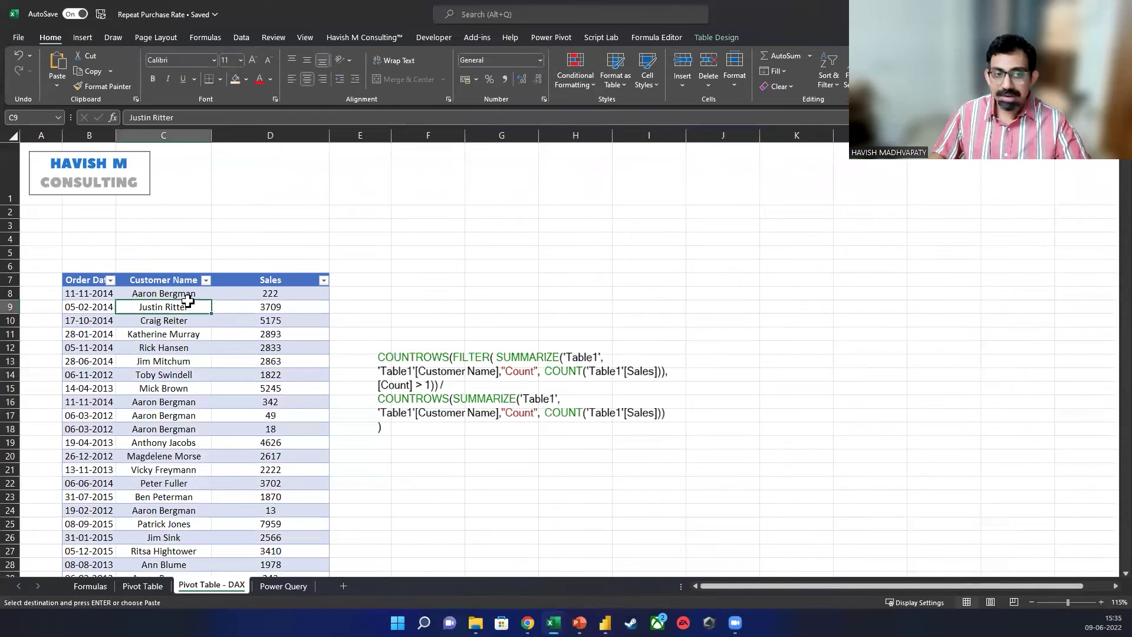
key(ctrl+a)
key(ctrl+a)
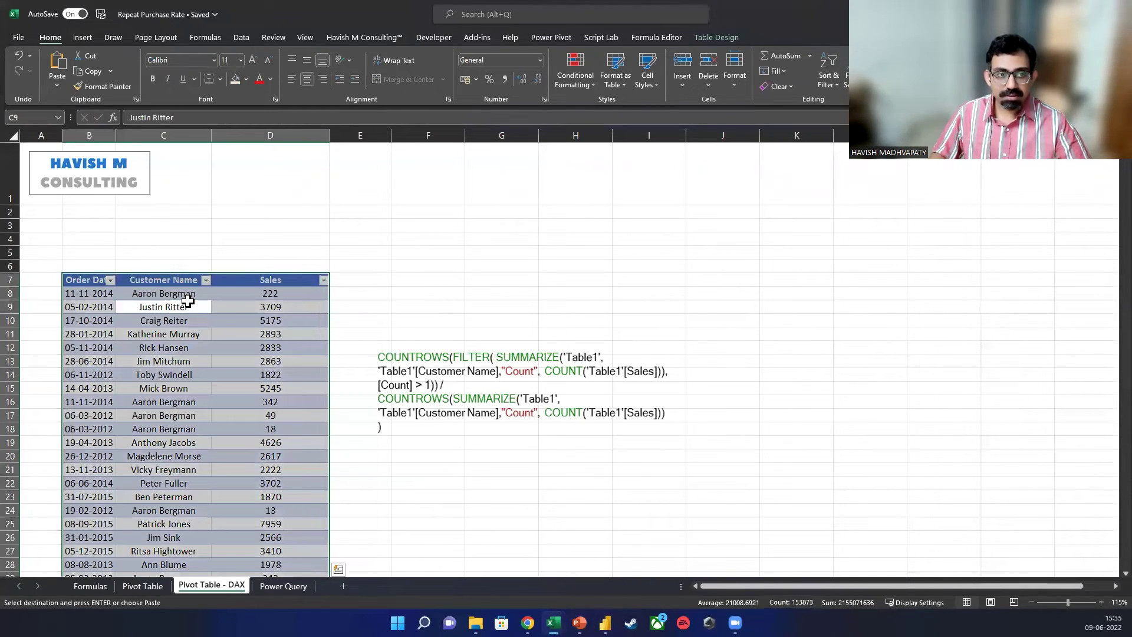
key(ctrl+c)
key(ctrl+n)
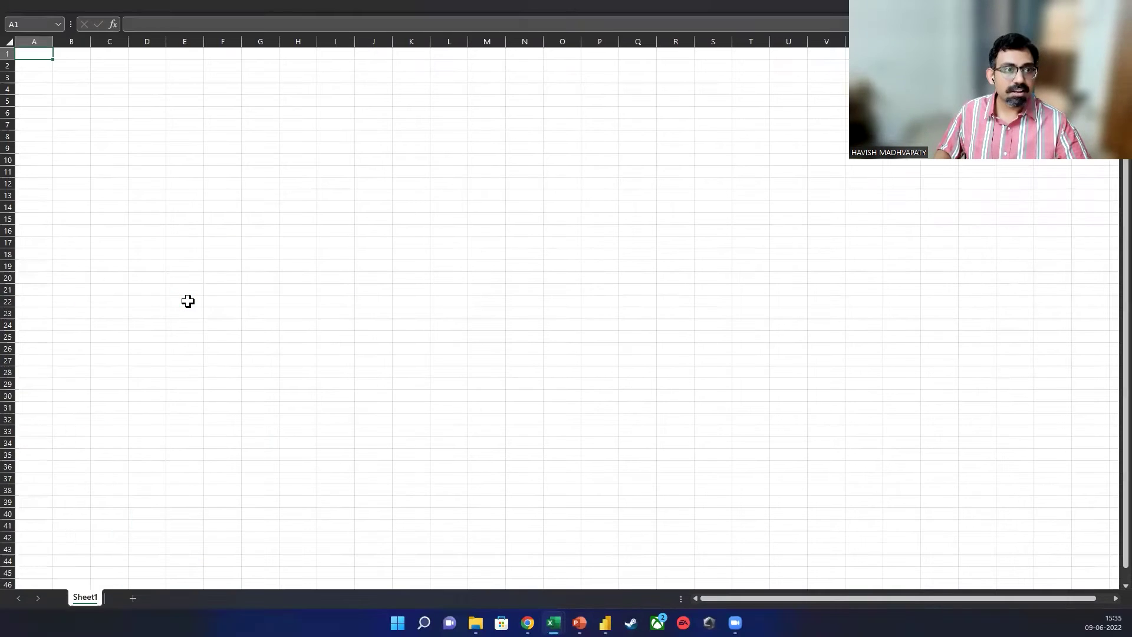
key(Down)
key(Right)
key(ctrl+v)
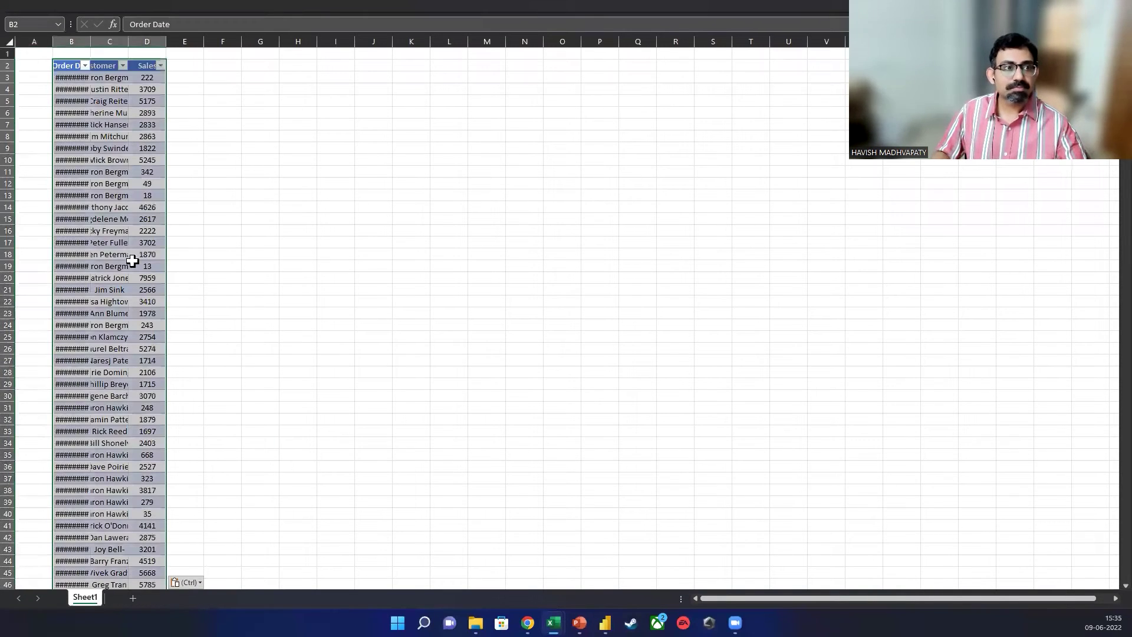
Rename the pasted table as Transaction.
click(150, 6)
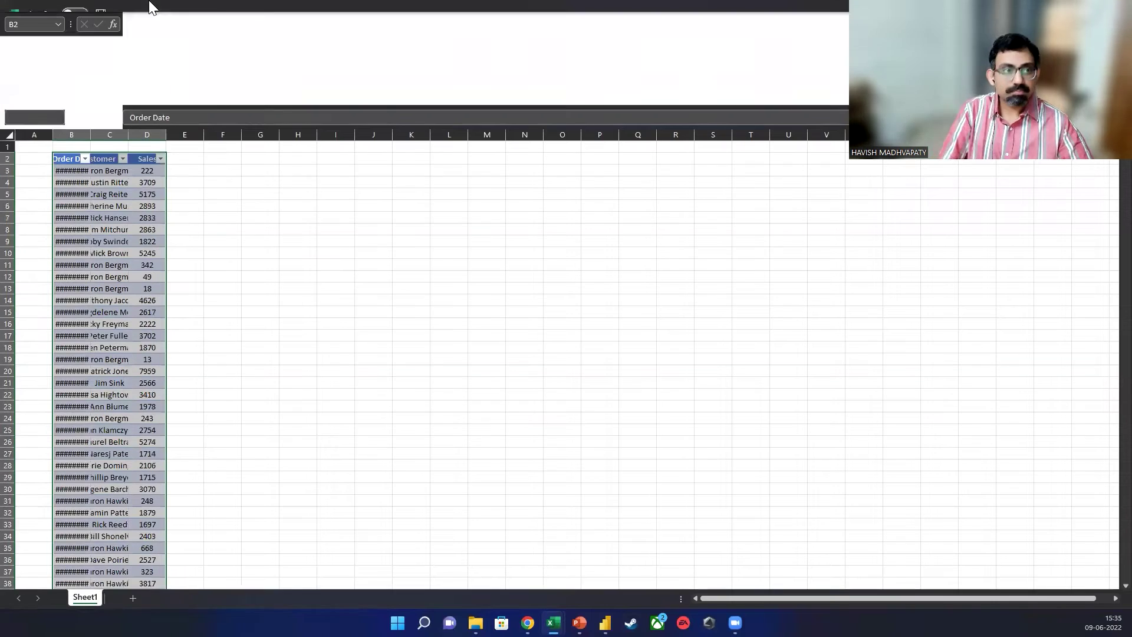
click(712, 36)
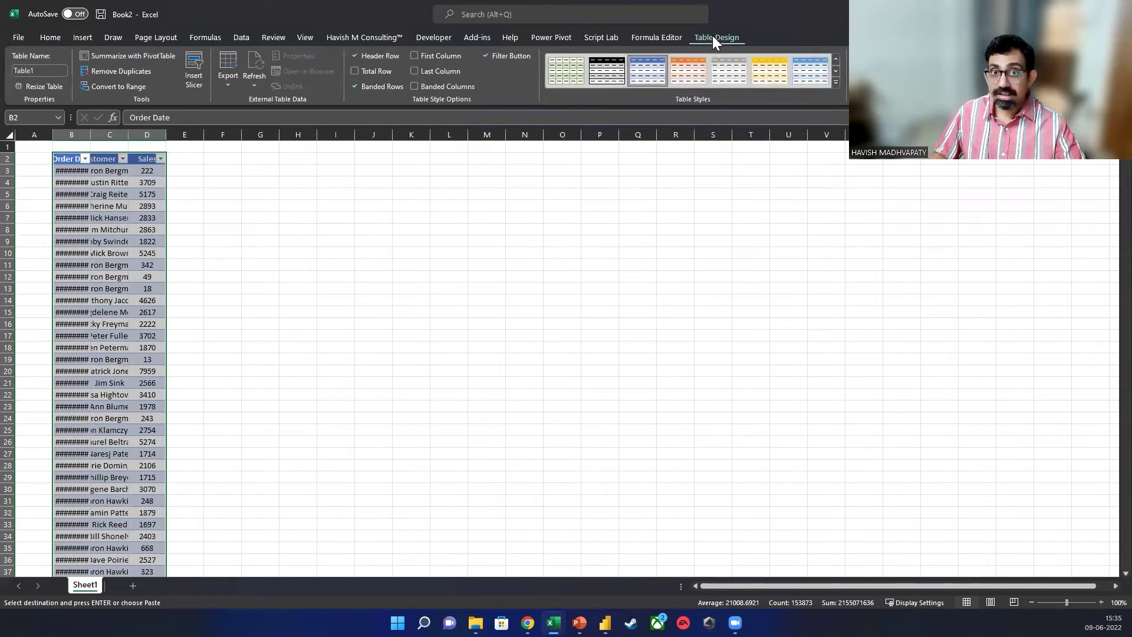
click(52, 70)
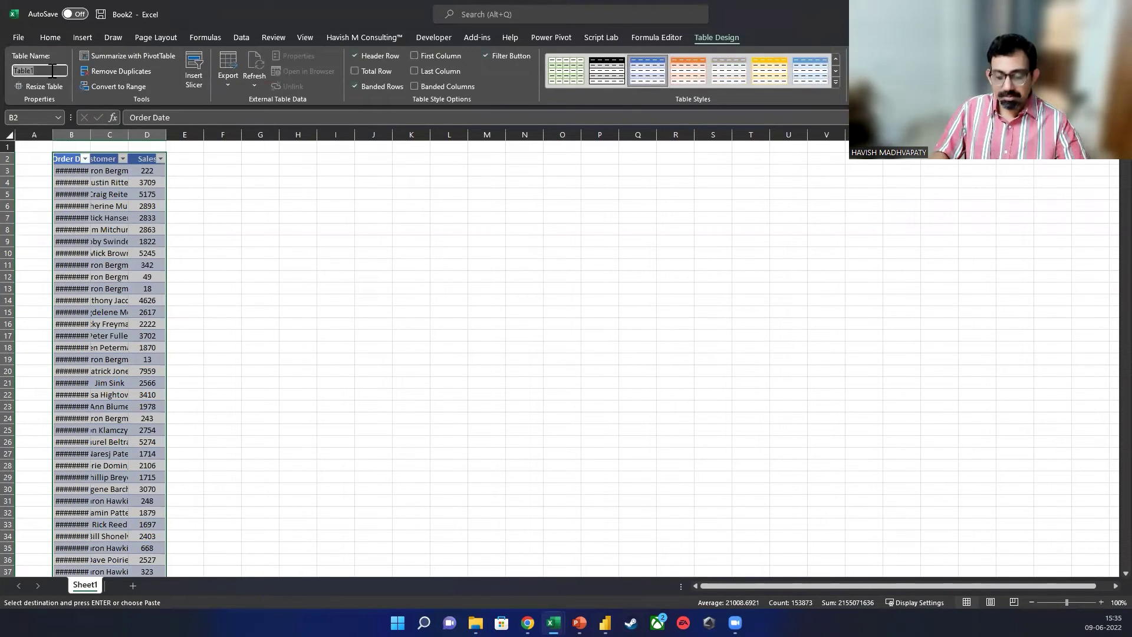
text(Transactions)
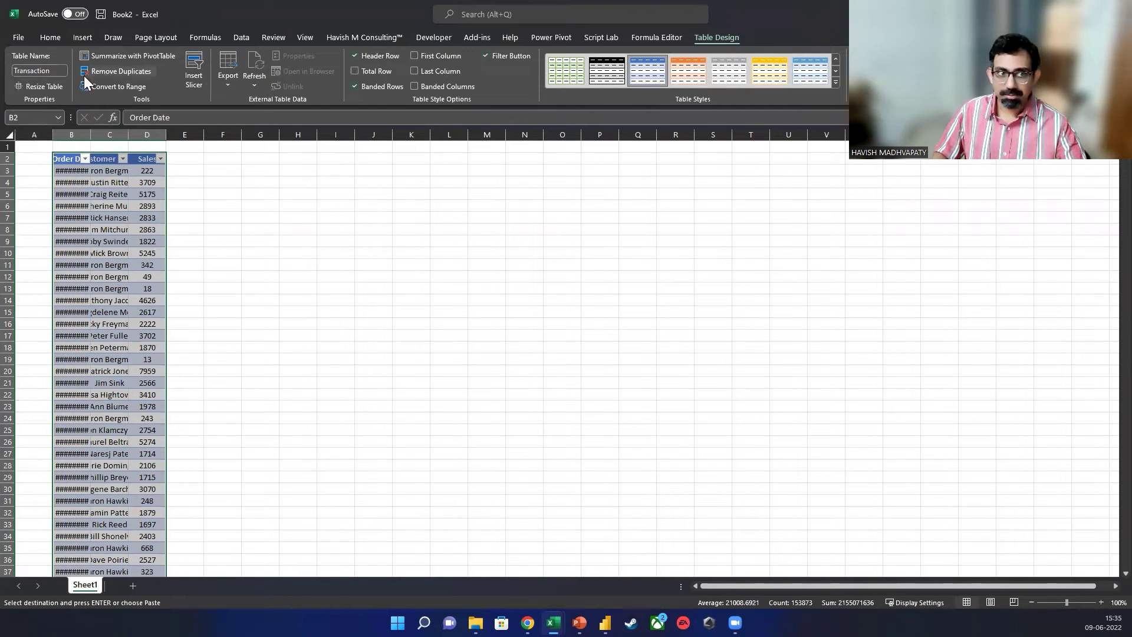
click(131, 240)
Save the new workbook on the Desktop as Transactions RPR and close it.
click(21, 37)
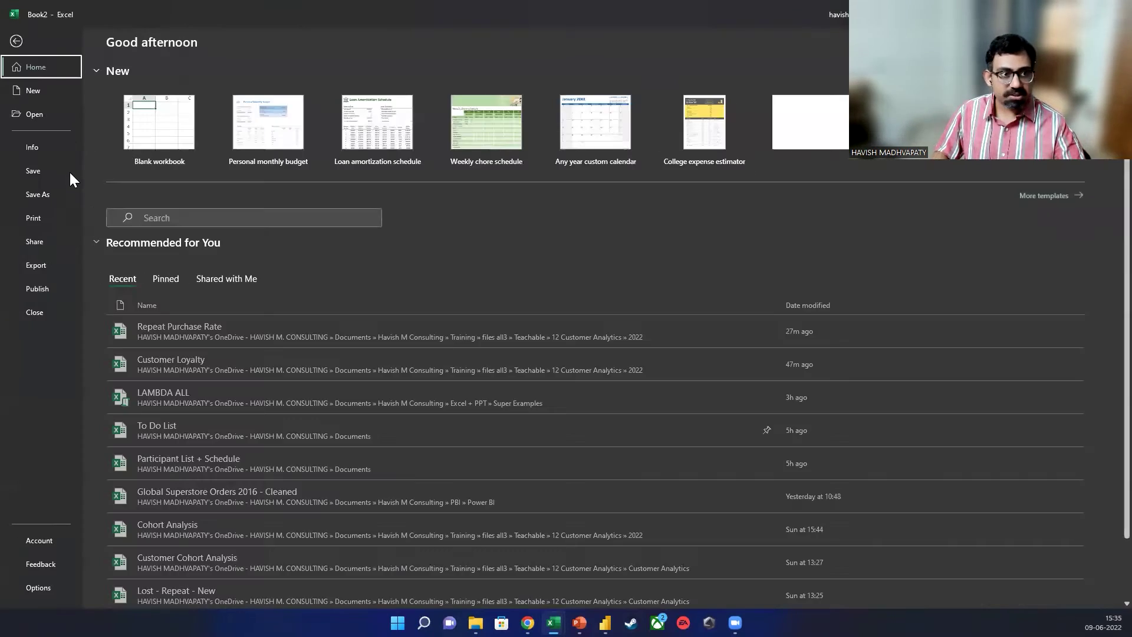
click(47, 195)
click(474, 136)
key(F12)
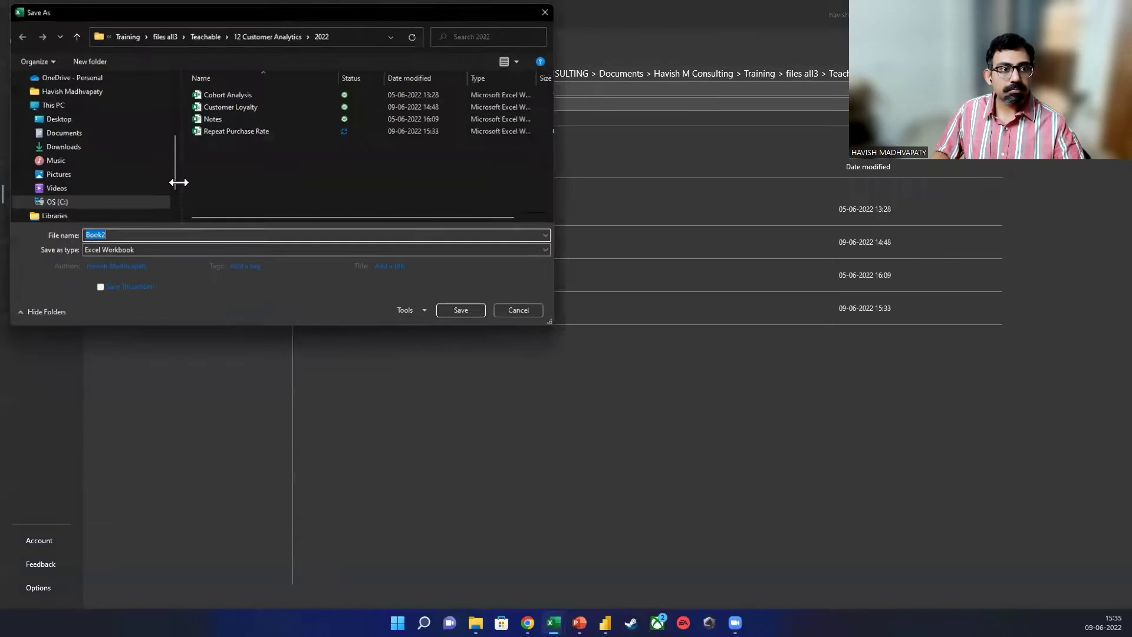
scroll(94, 154, up, 5)
click(72, 119)
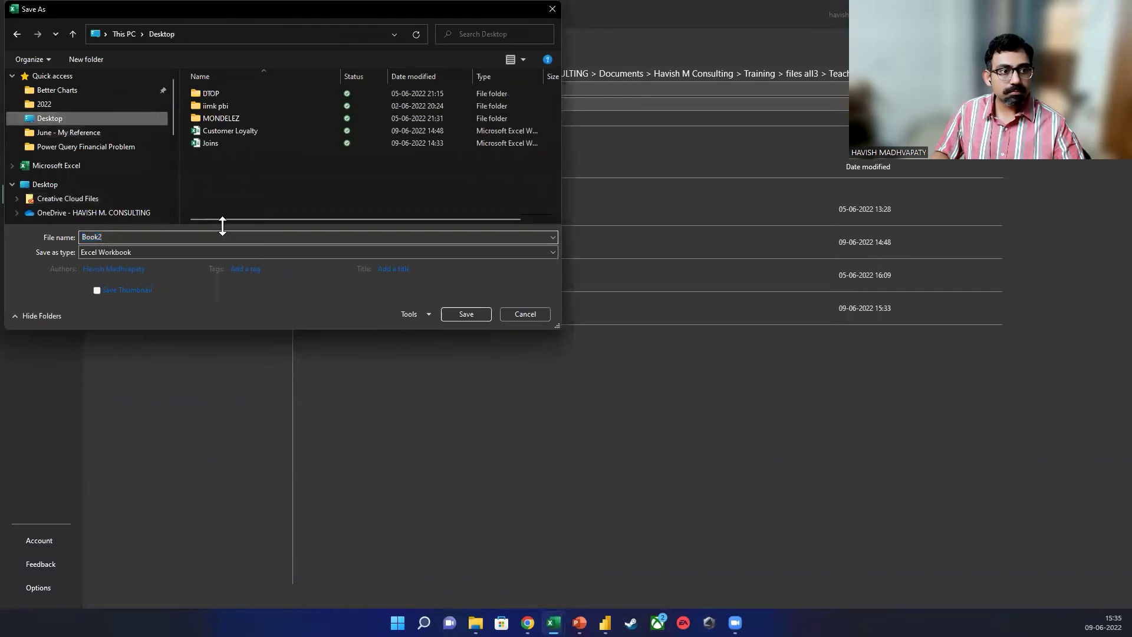
text(Transactions RPR)
key(Return)
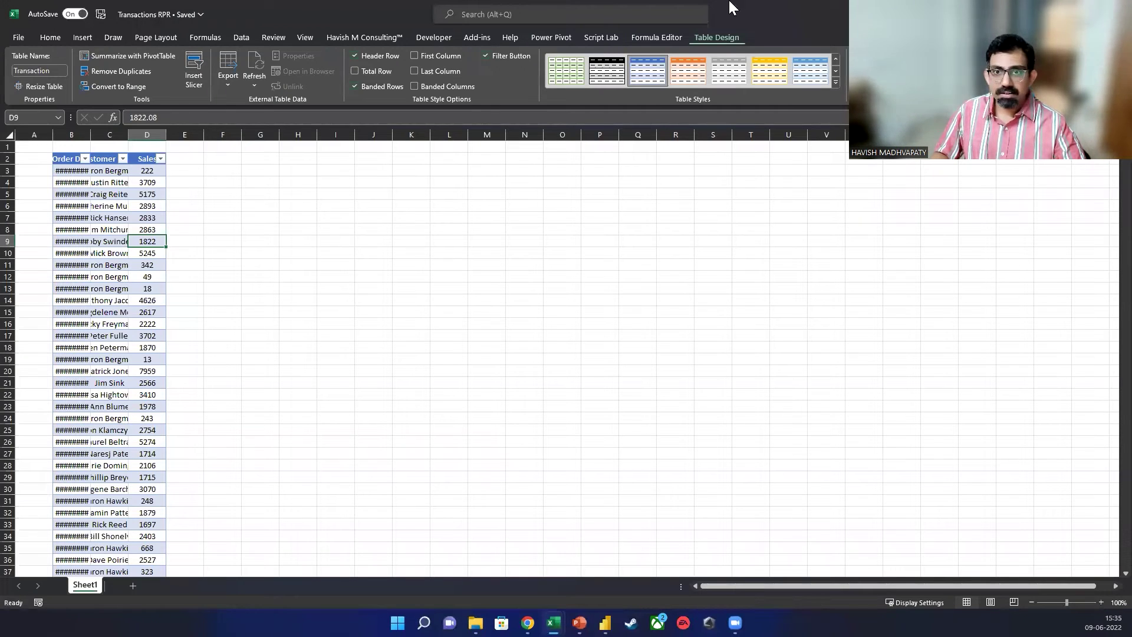
drag(747, 7, 543, 157)
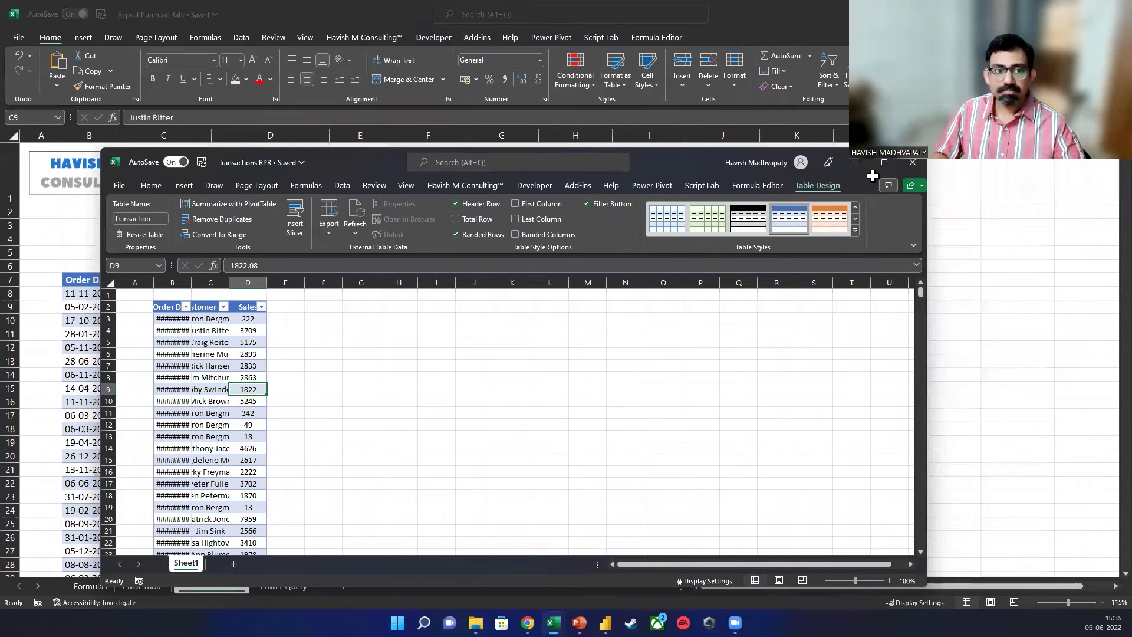
click(913, 161)
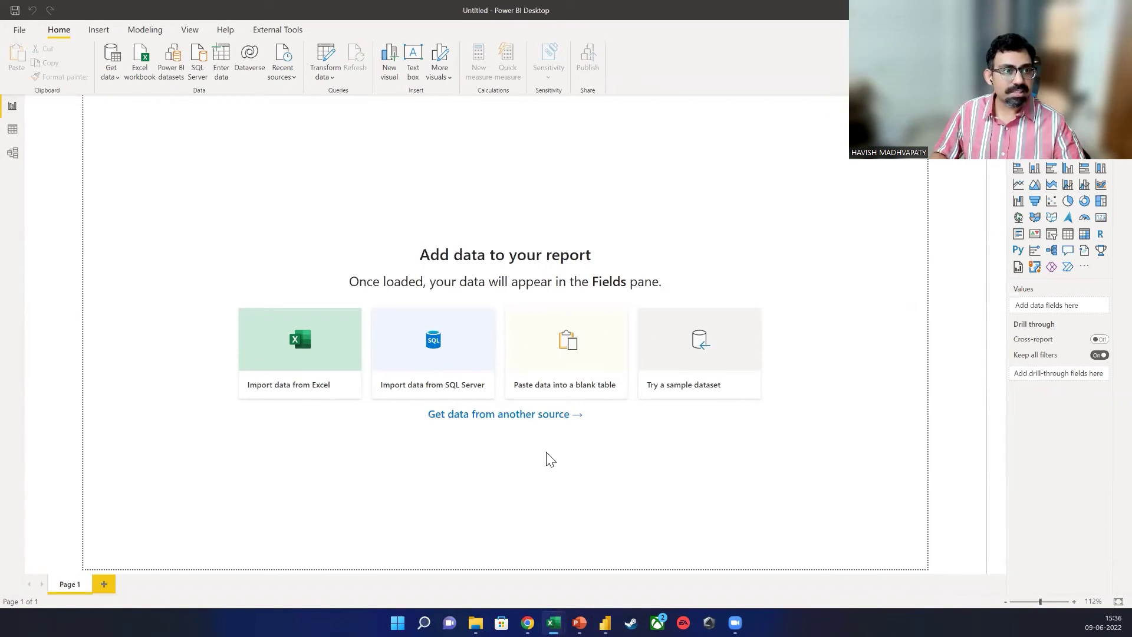
In Power BI Desktop, load the Transaction table from the Transactions RPR workbook on the Desktop into the model.
click(177, 89)
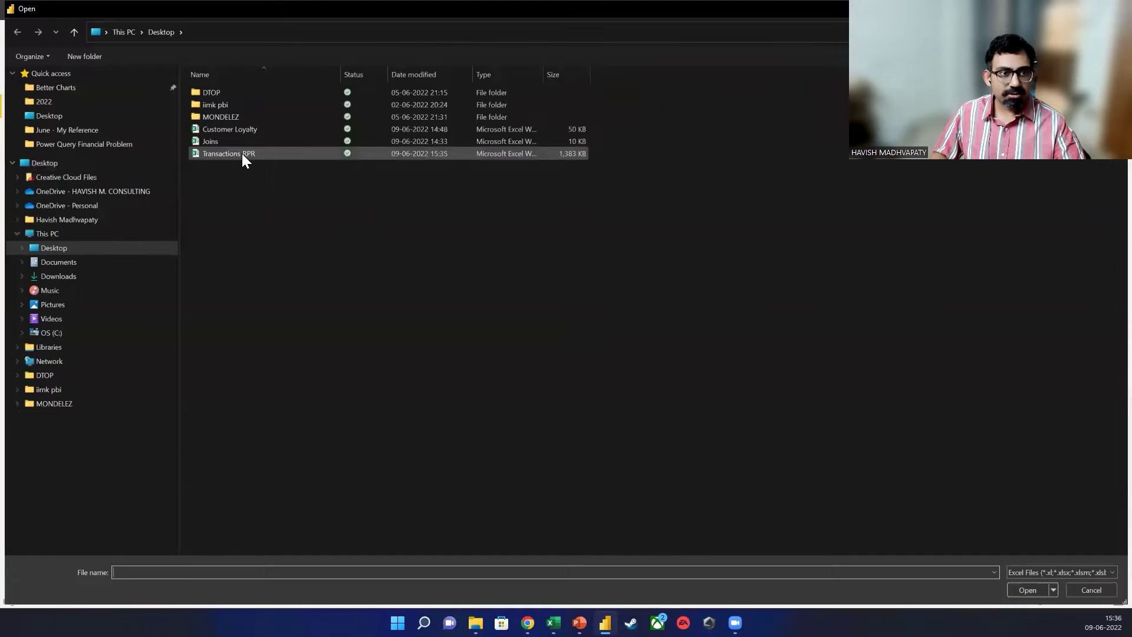
click(242, 154)
double_click(242, 153)
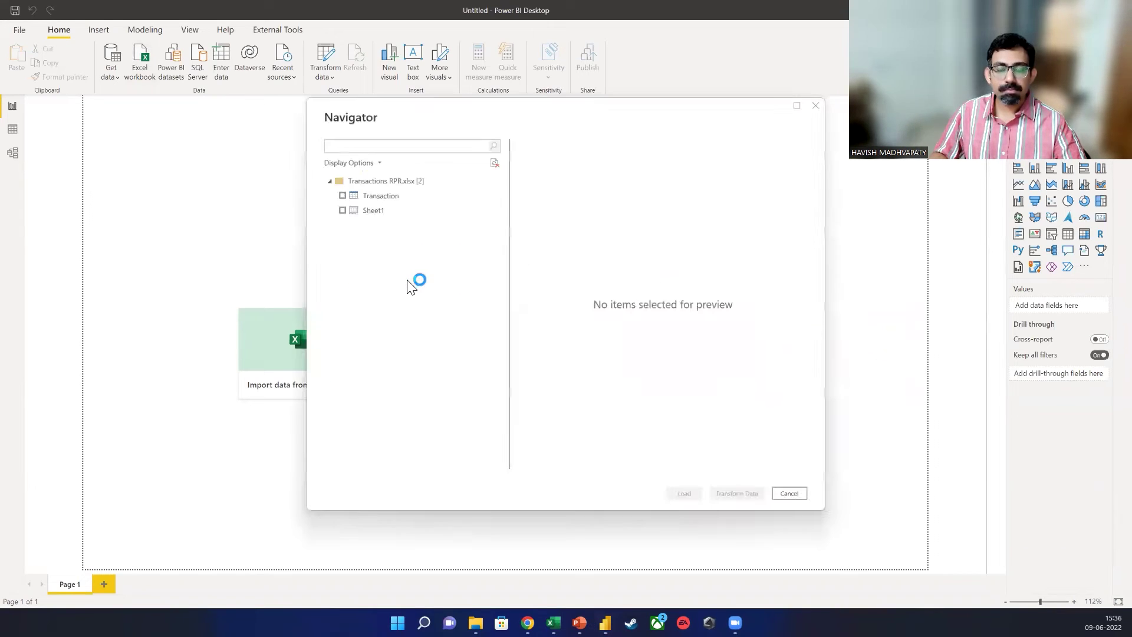
click(343, 196)
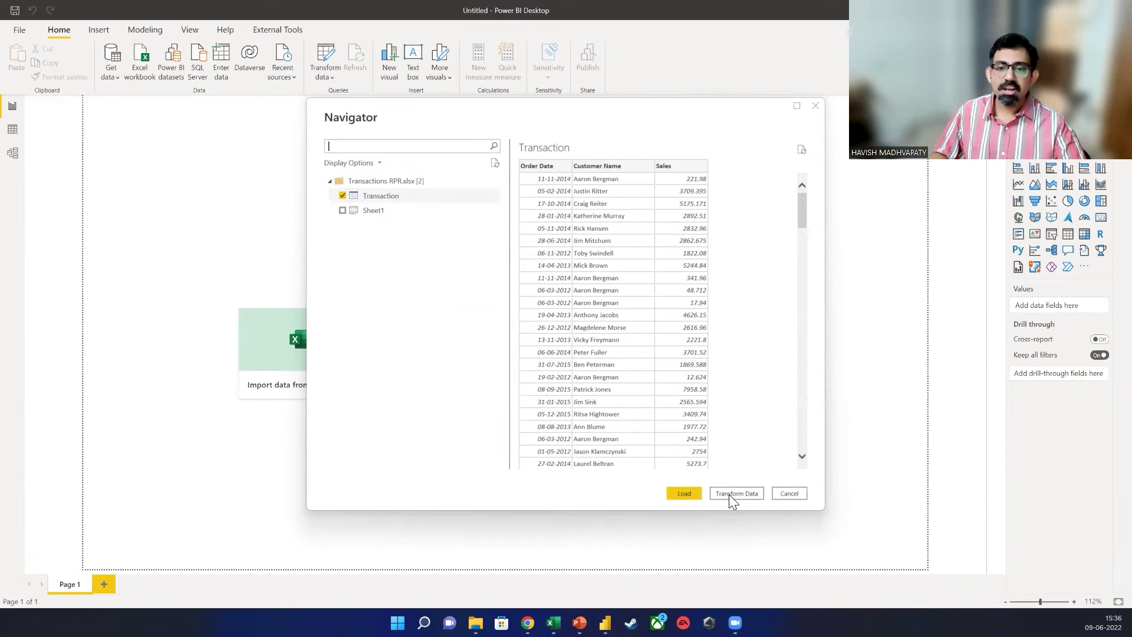
click(684, 492)
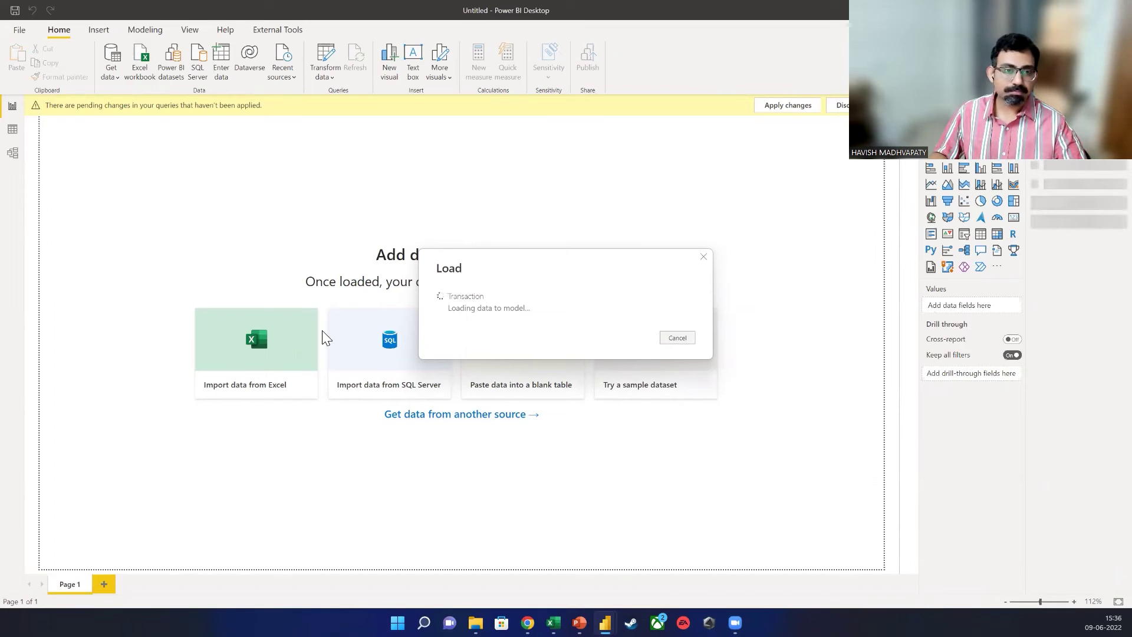
Create a new calculated table in the data view and add a second line to its formula after "Table =".
click(12, 129)
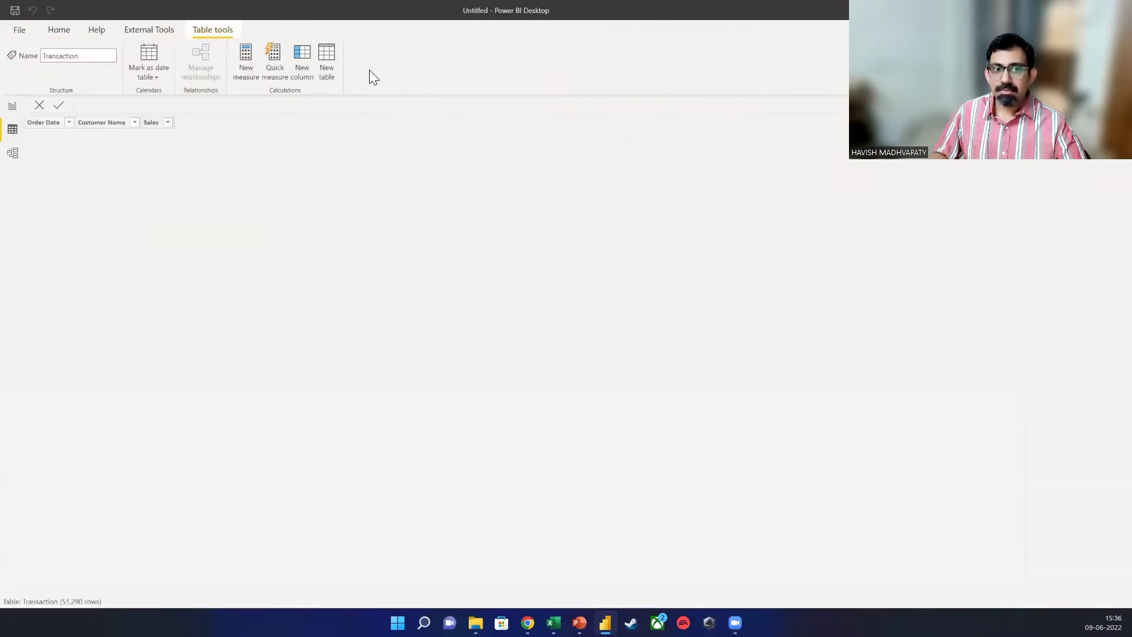
triple_click(161, 103)
key(Home)
key(ctrl+shift+Right)
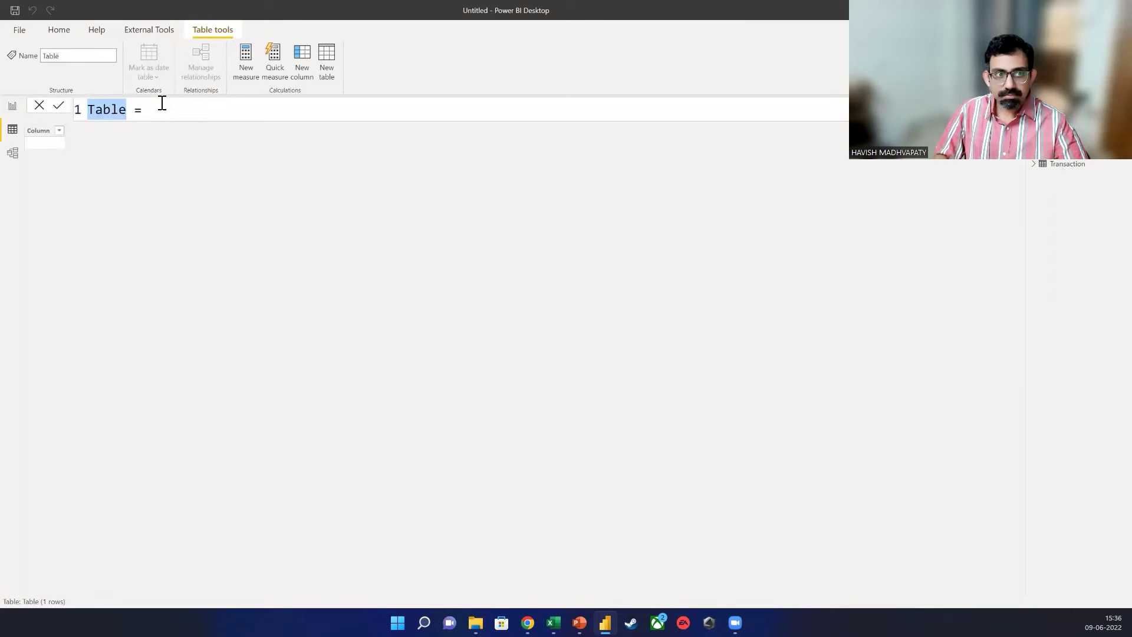
key(End)
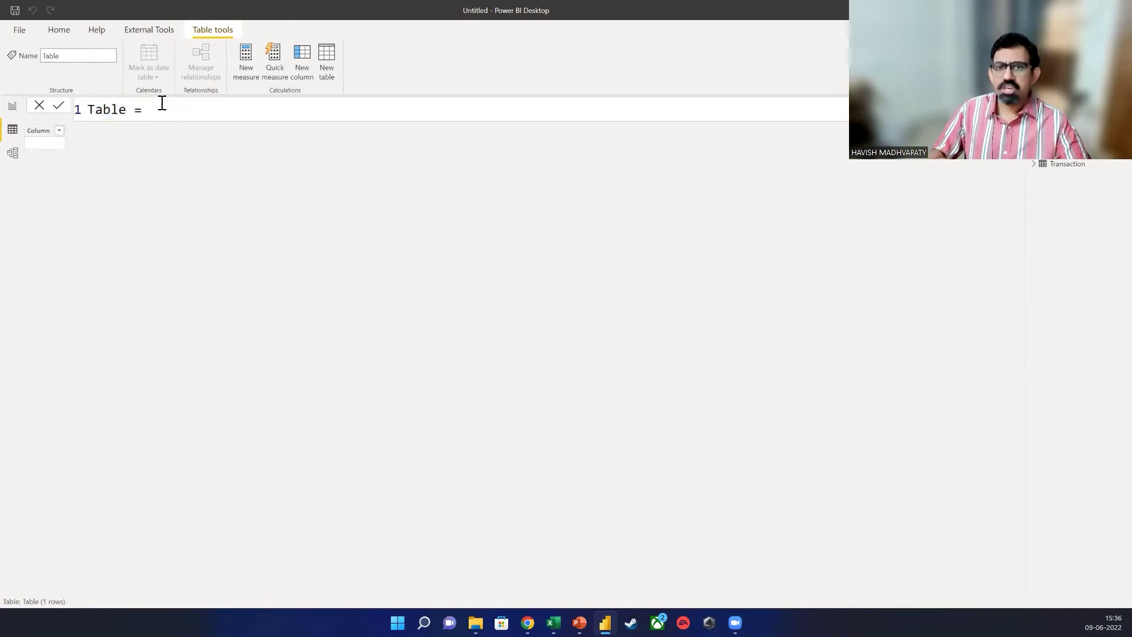
key(shift+Return)
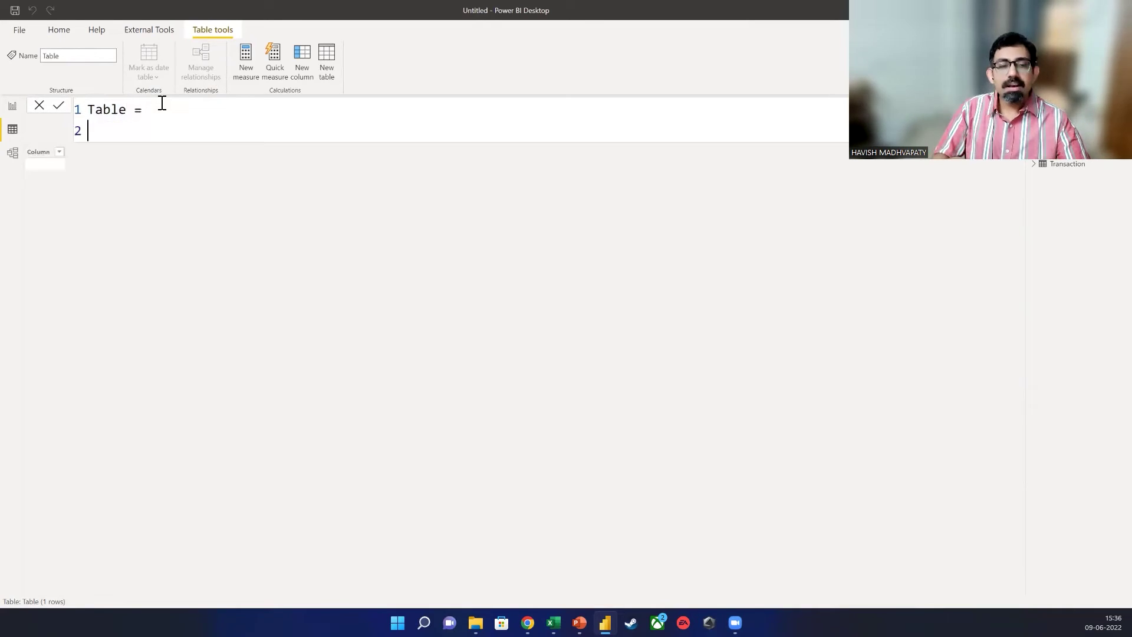
Start a SUMMARIZE function on the formula's second line with 'Transaction' as its table.
text(SUMMARIZE()
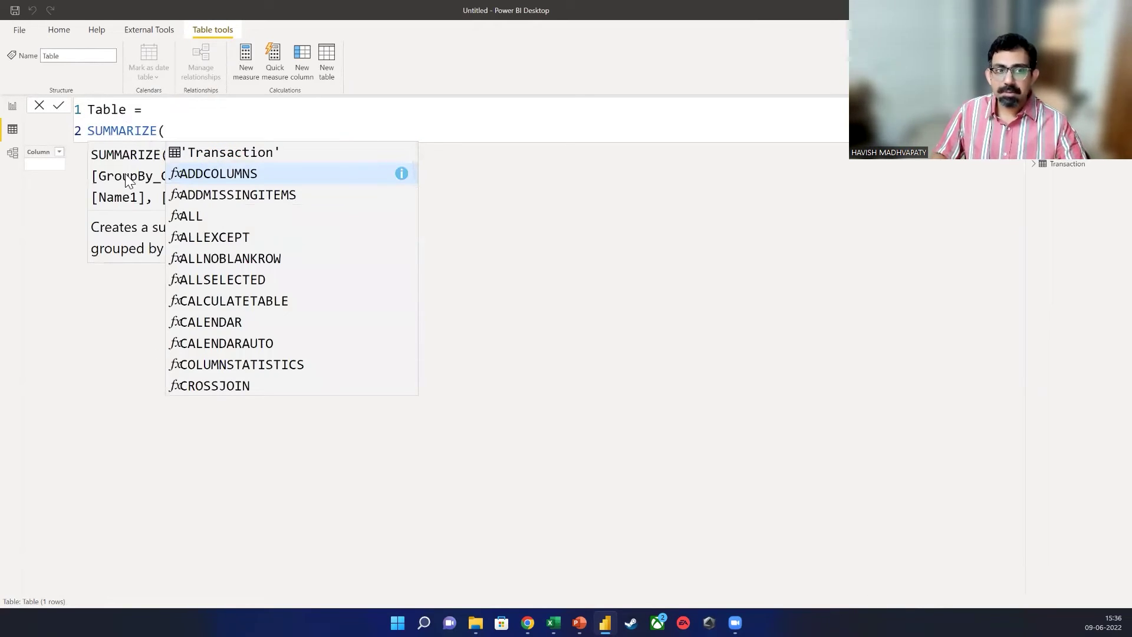
key(Escape)
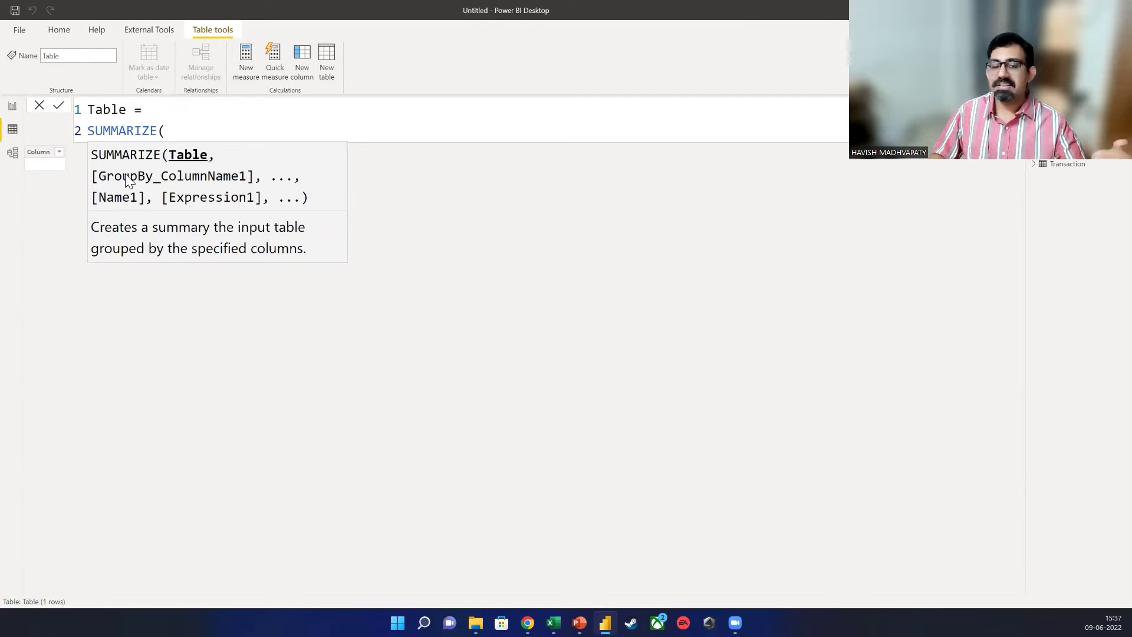
click(172, 135)
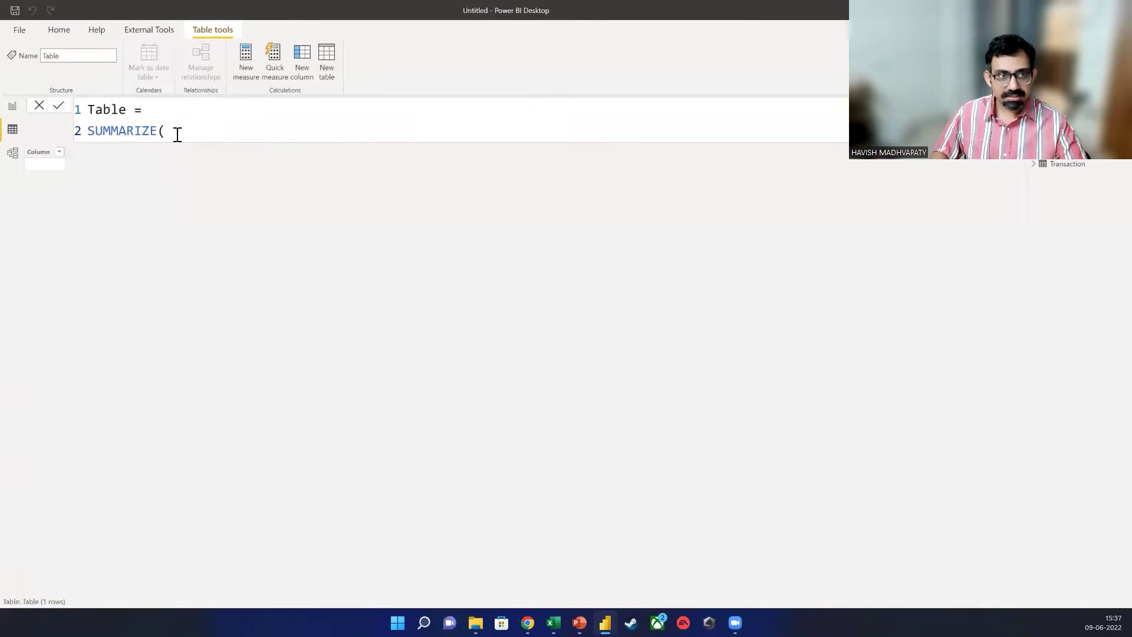
key(BackSpace)
key(BackSpace)
text(()
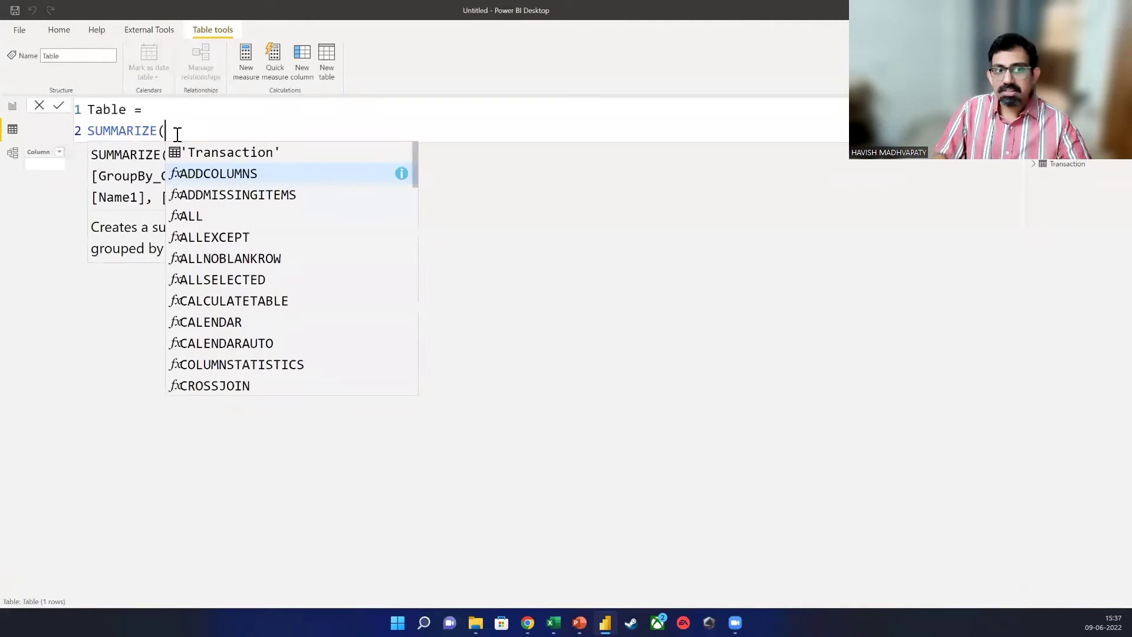
key(Escape)
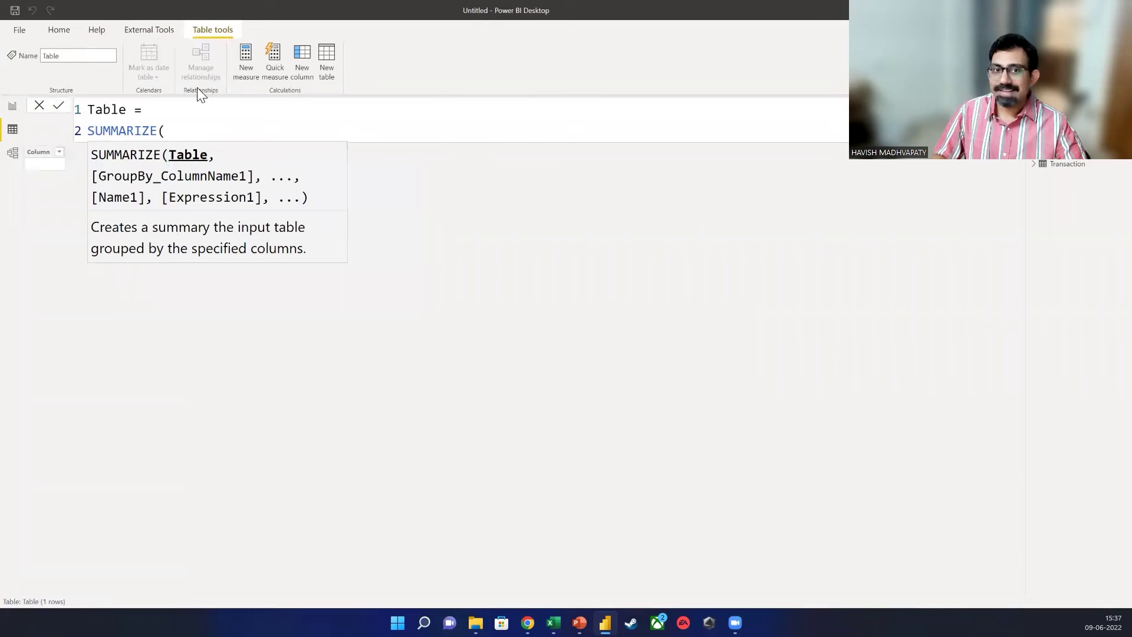
text('Tr)
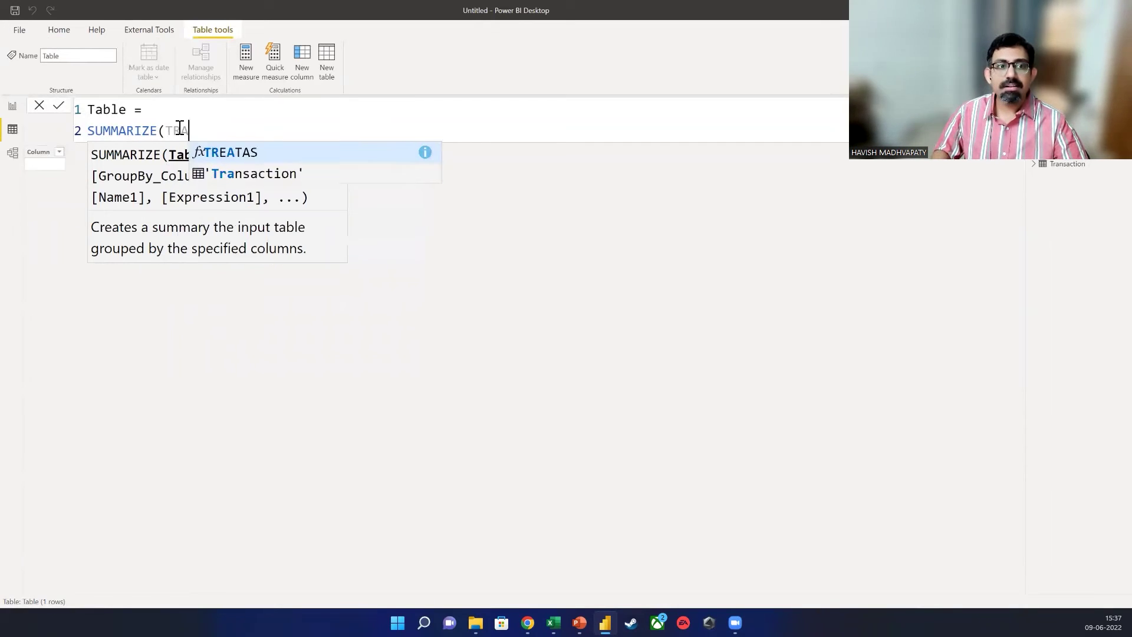
key(Tab)
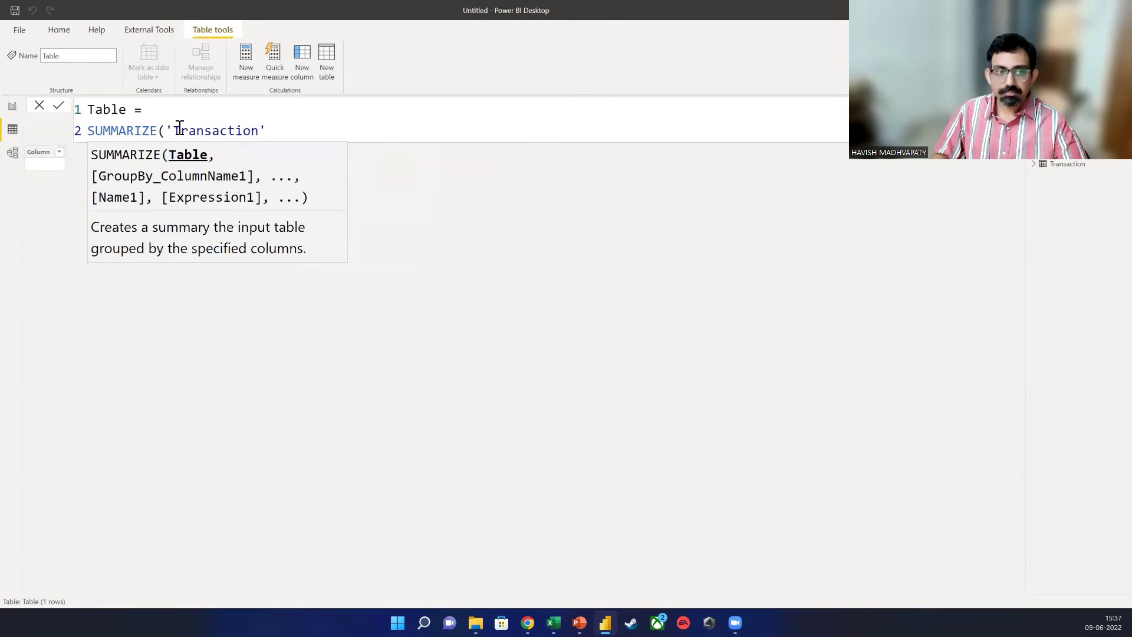
Group the SUMMARIZE by 'Transaction'[Customer Name] and name its summary column "Count".
text(,)
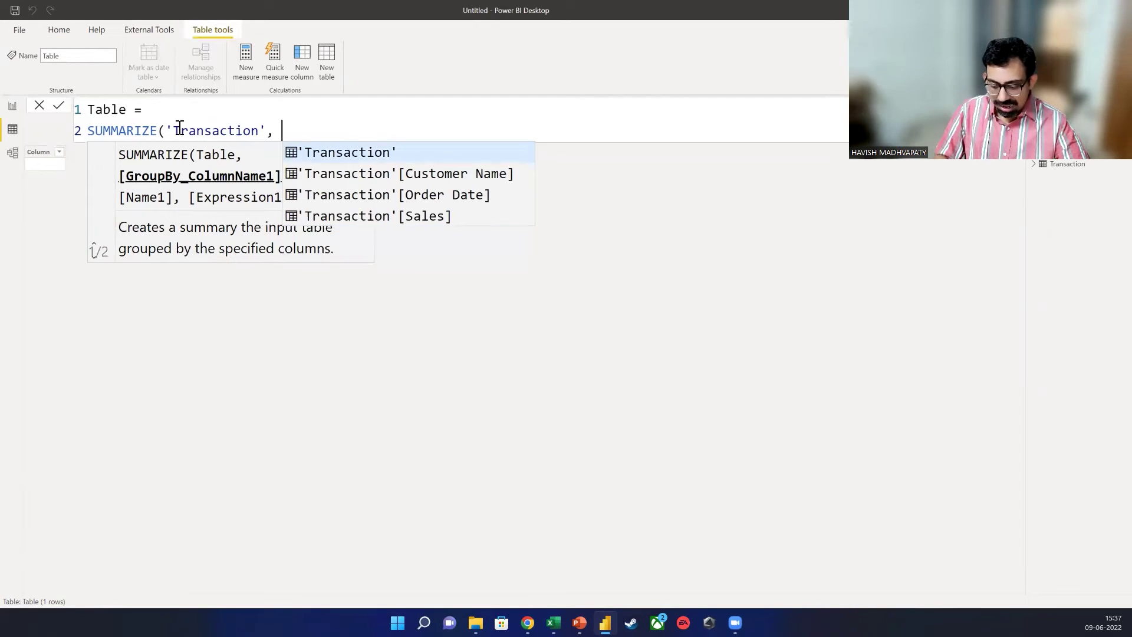
key(Down)
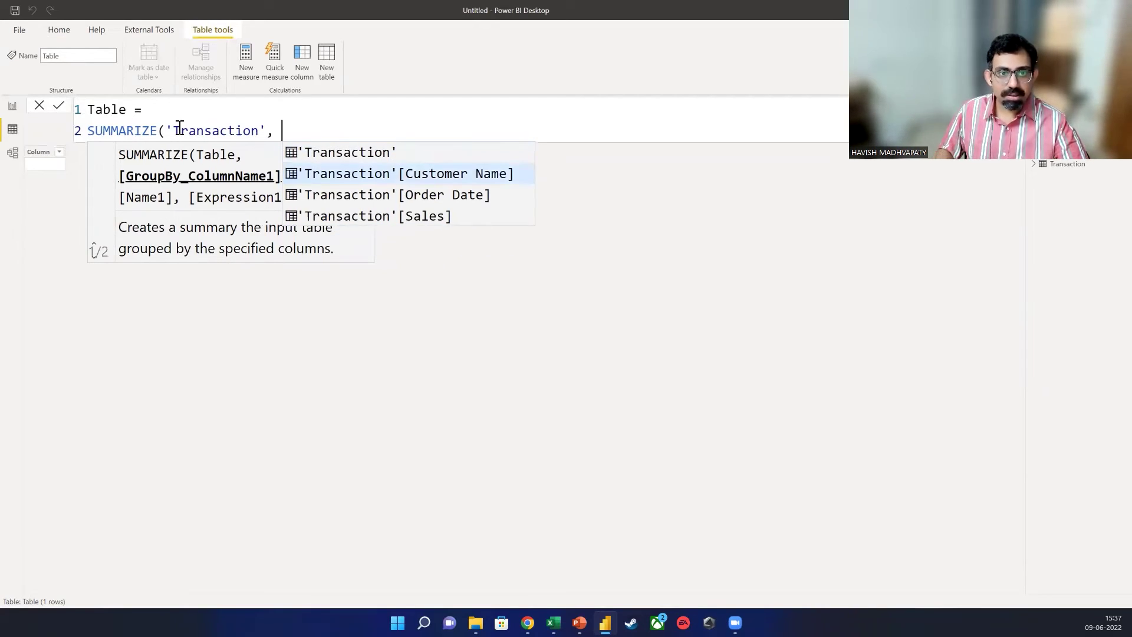
key(Tab)
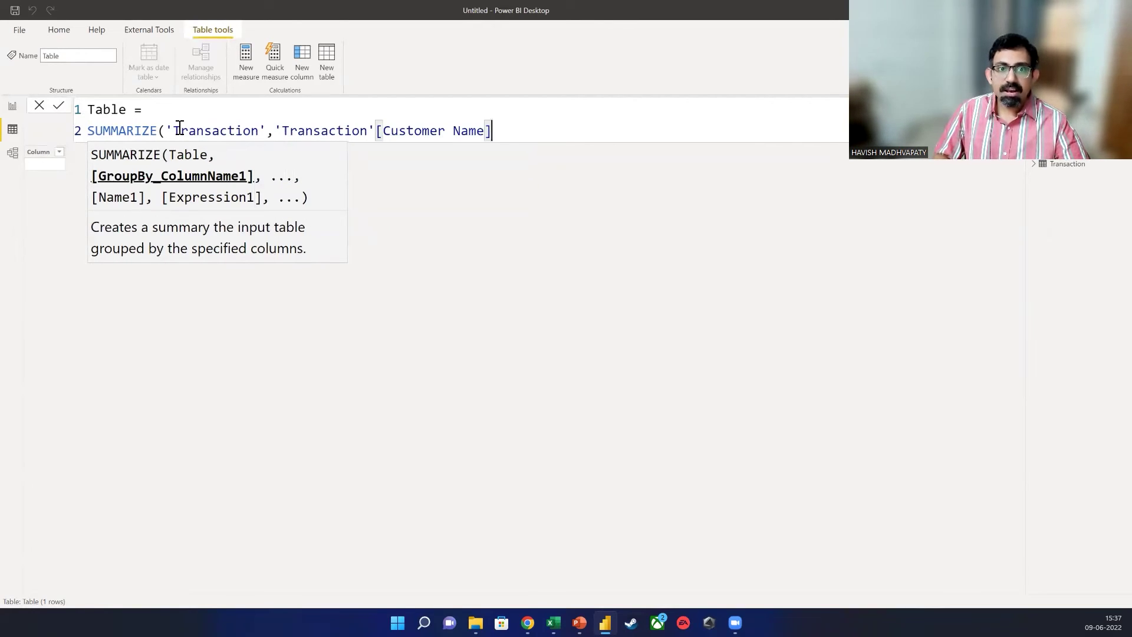
text(,)
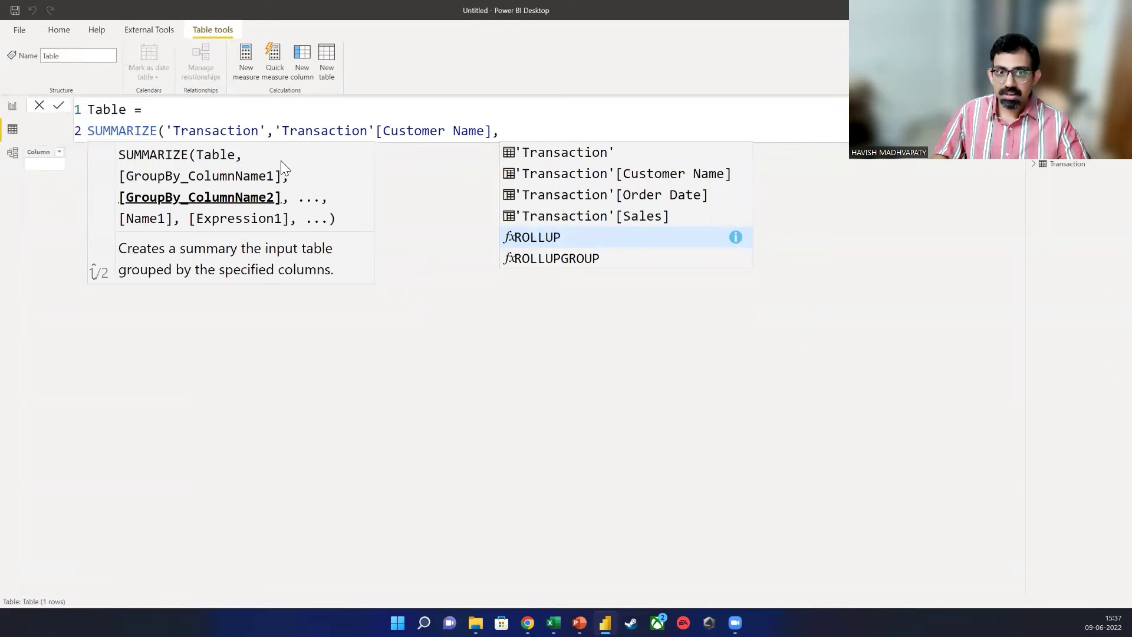
text("cOUNT)
key(BackSpace)
key(BackSpace)
key(BackSpace)
key(BackSpace)
key(BackSpace)
text(Count")
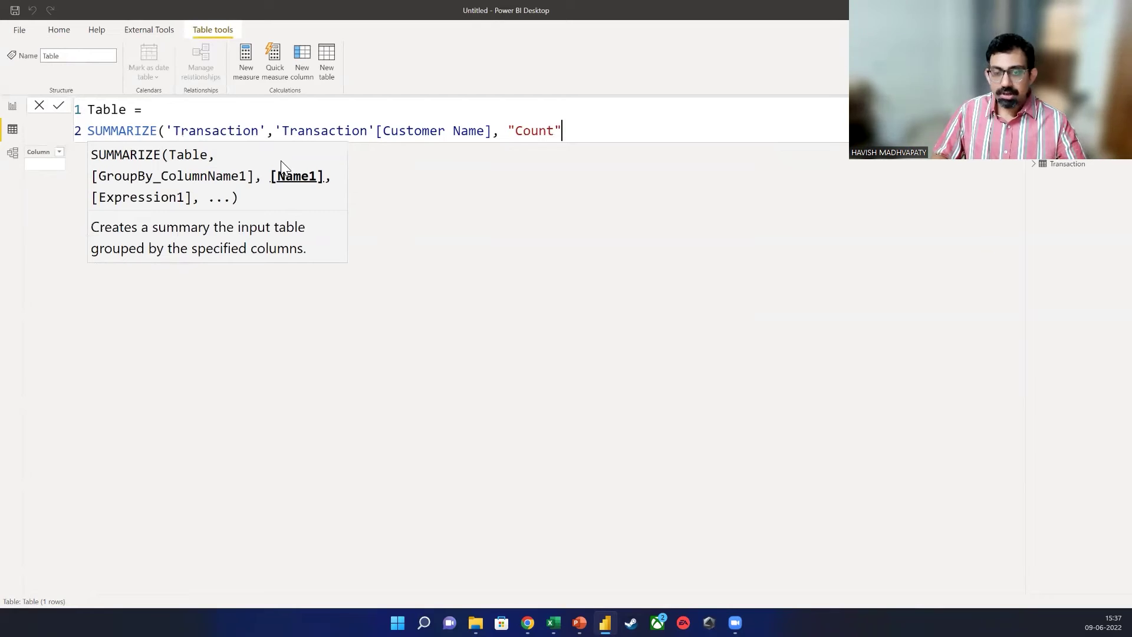
Add COUNT('Transaction'[Sales]) as the expression for "Count", close the formula and commit the calculated table.
text(,)
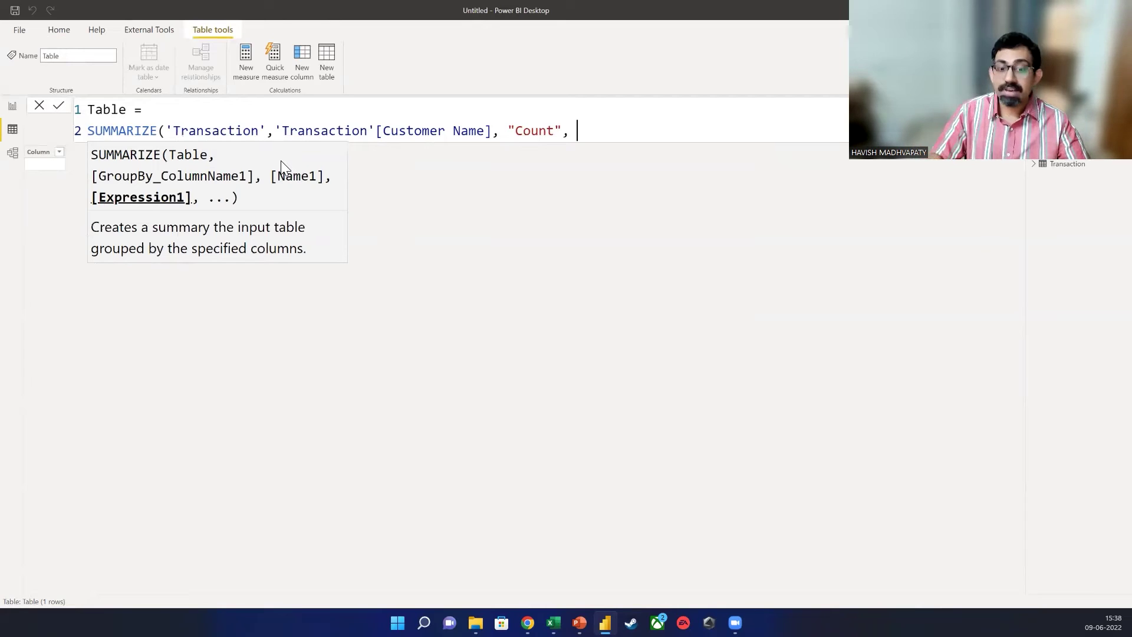
text(coun)
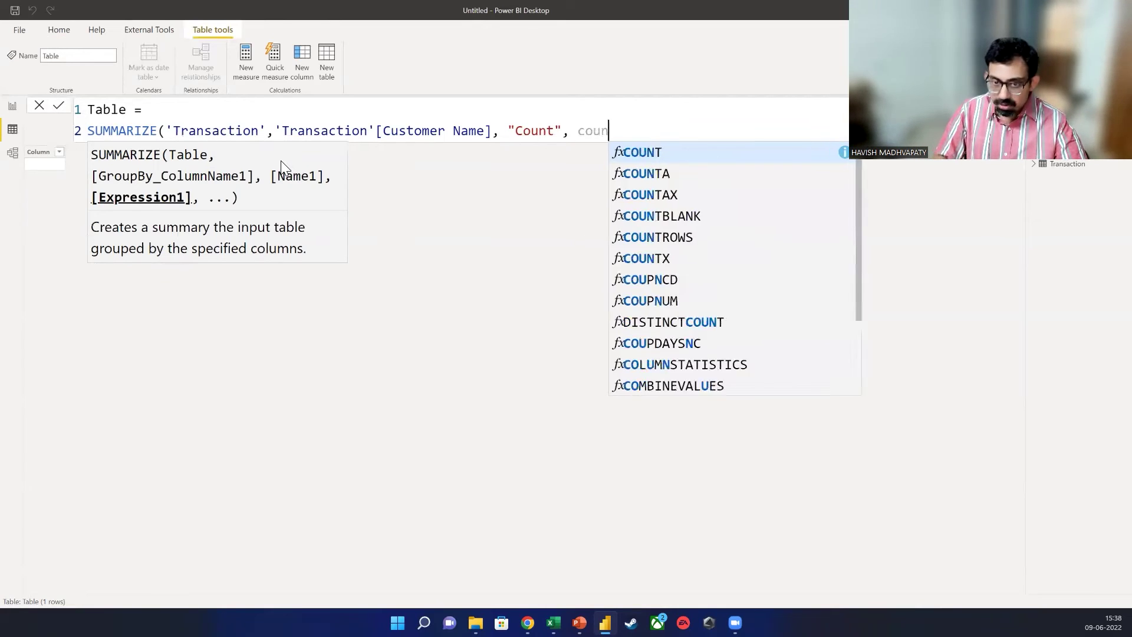
text(t(sales)
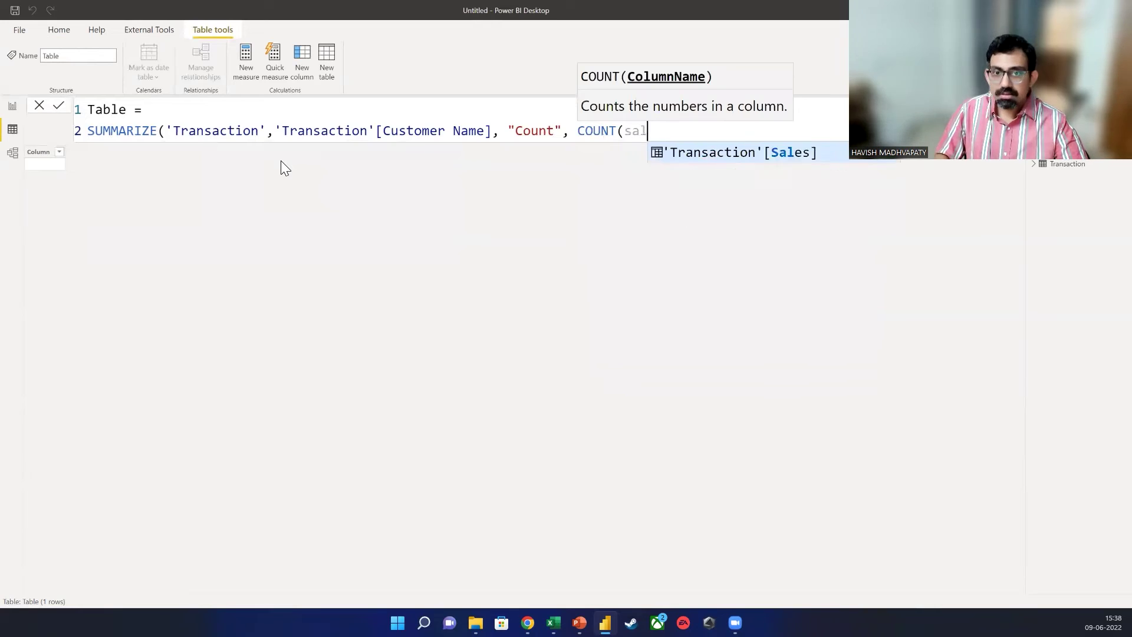
key(Tab)
text()))
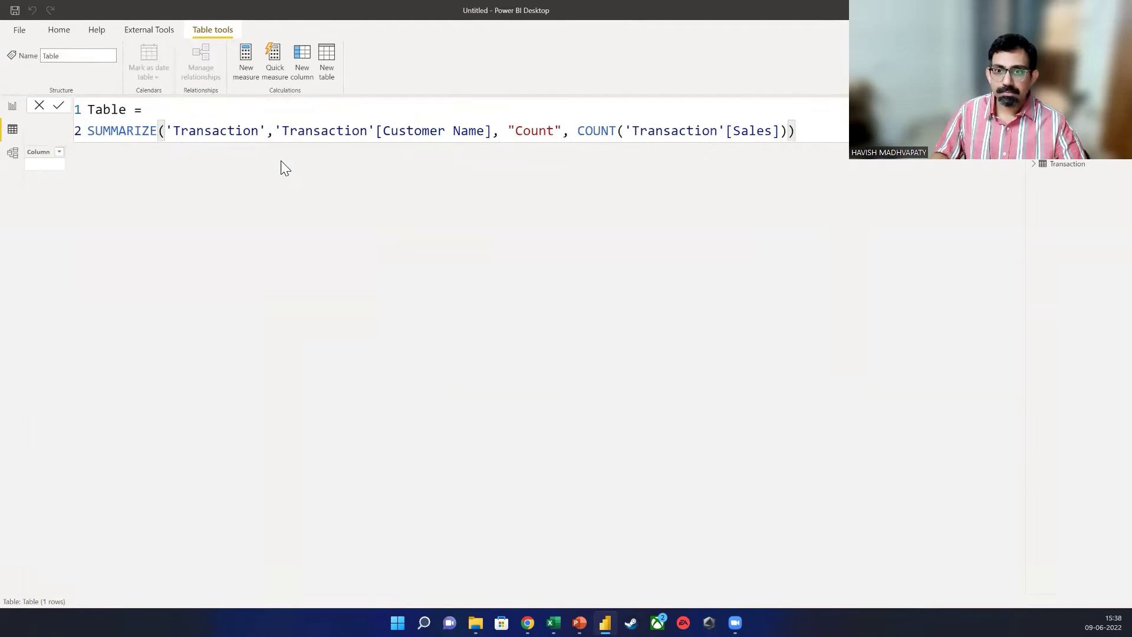
key(Return)
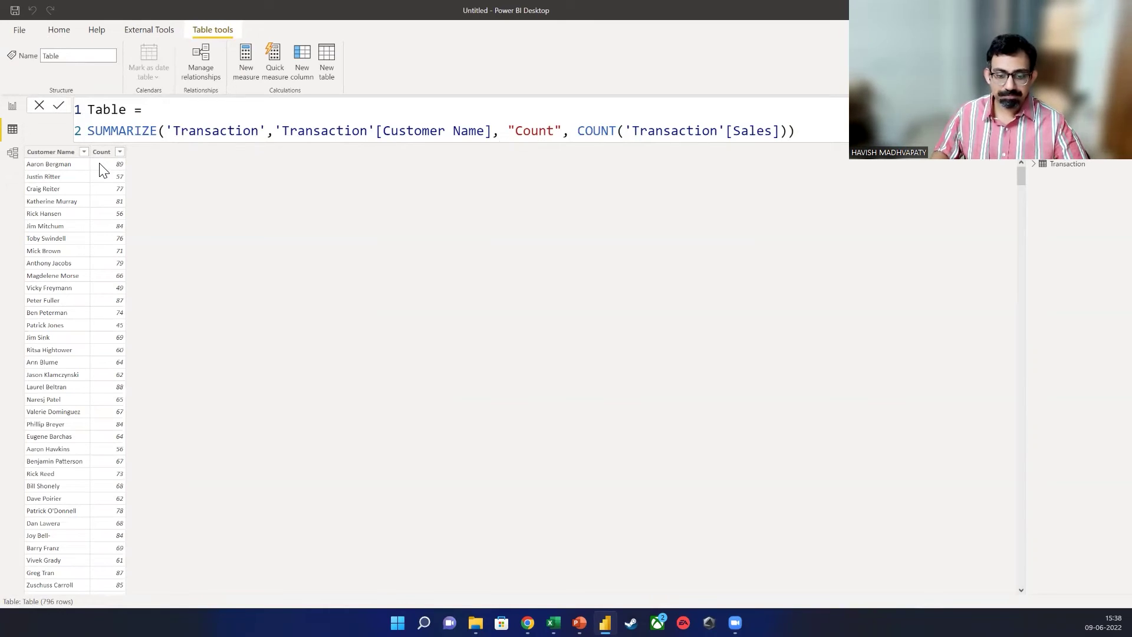
Switch to the Repeat Purchase Rate workbook in Excel and create a PivotTable on a new sheet from the Pivot Table sheet's transaction data.
key(alt+Tab)
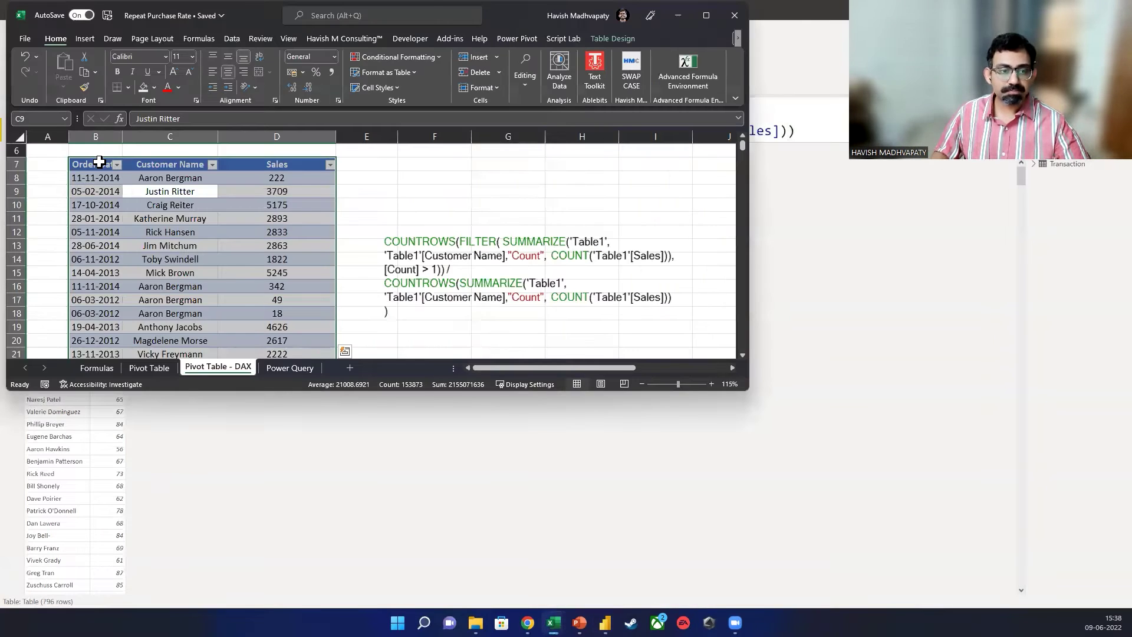
key(super+Up)
click(142, 583)
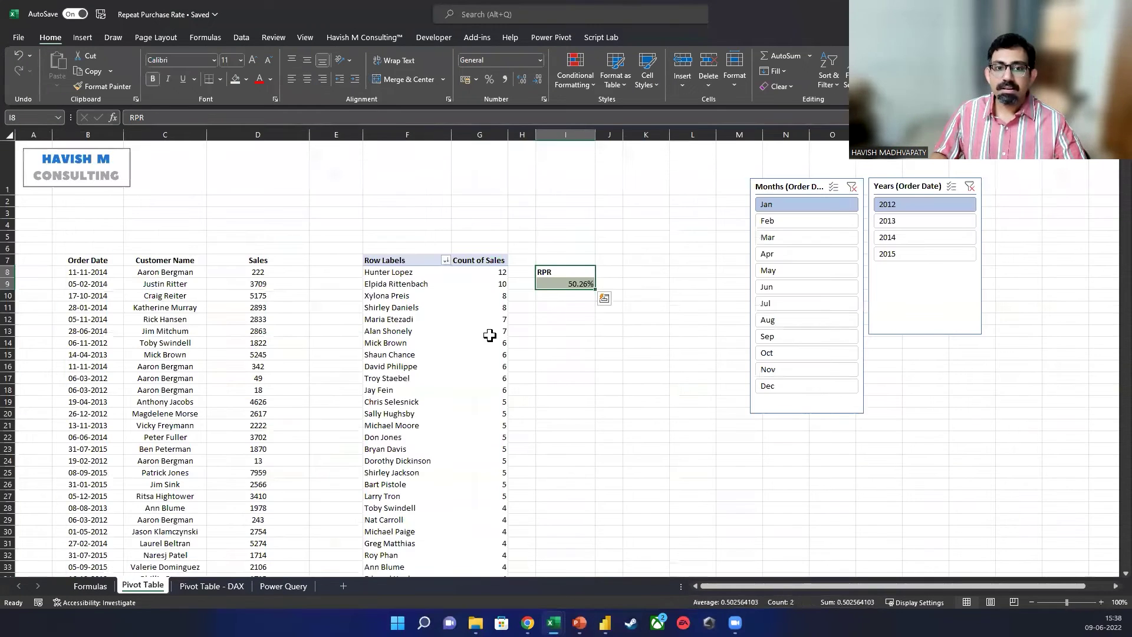
click(177, 295)
key(alt+n)
key(v)
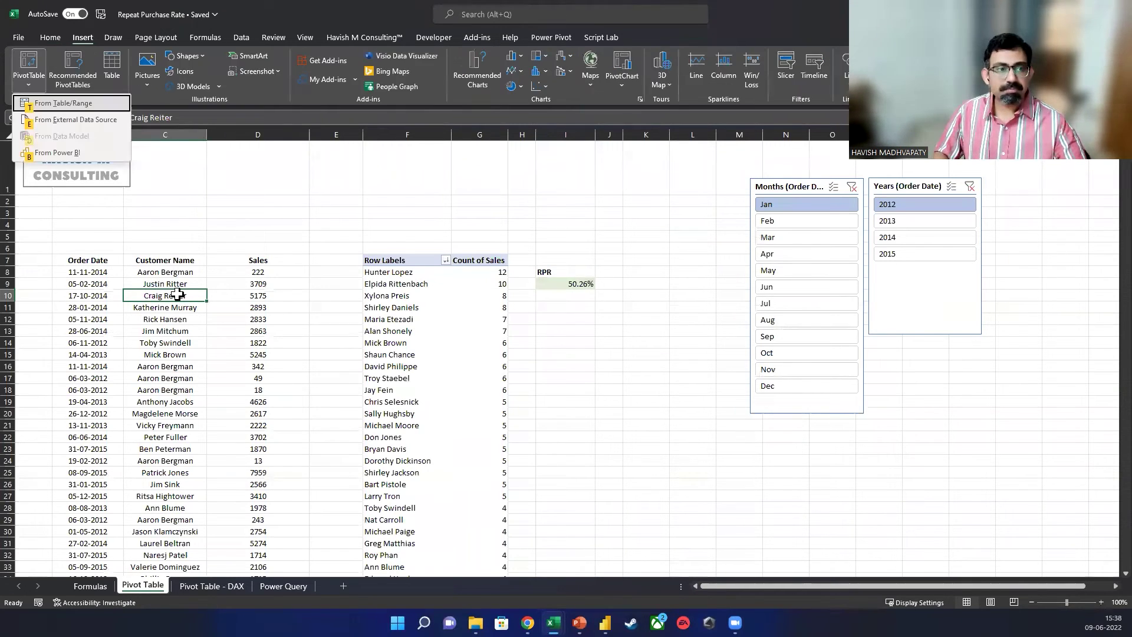
key(t)
key(Return)
Set Customer Name as the PivotTable's rows and Sales as its values, summarized by Count.
drag(993, 217, 1061, 507)
right_click(142, 208)
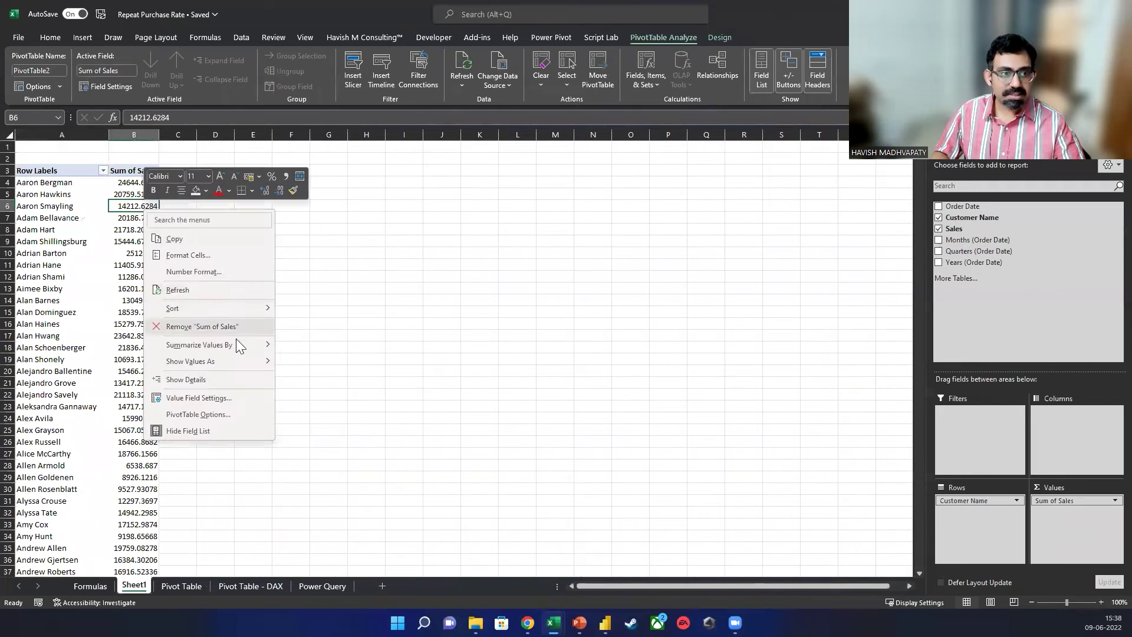
mouse_move(238, 341)
click(314, 359)
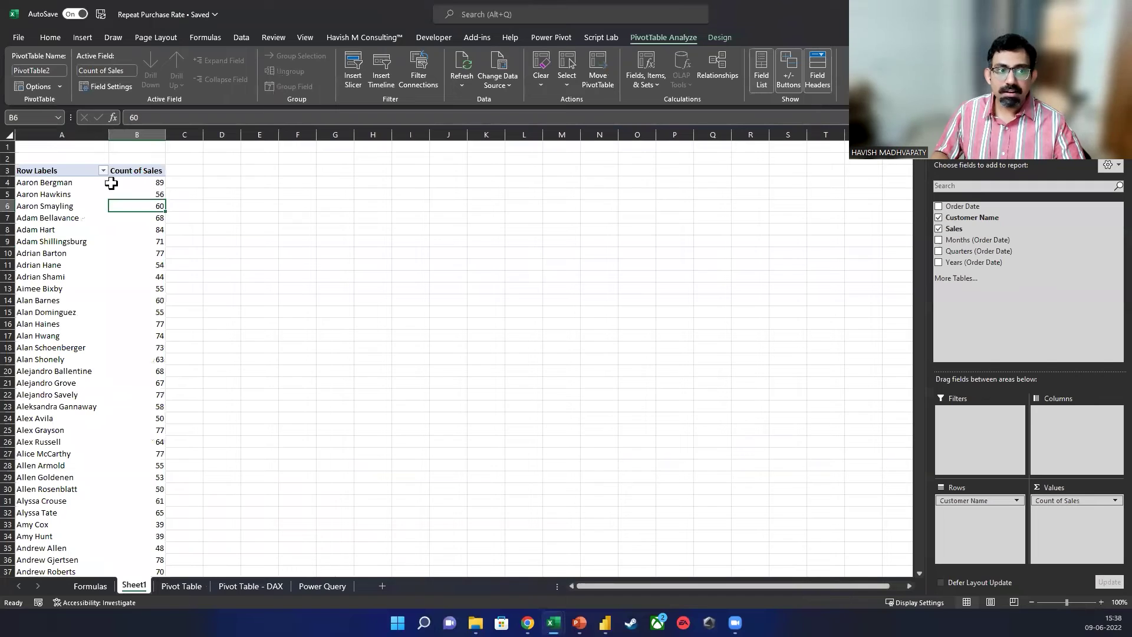
Sort the PivotTable's Count of Sales from largest to smallest.
click(76, 175)
drag(76, 181, 133, 191)
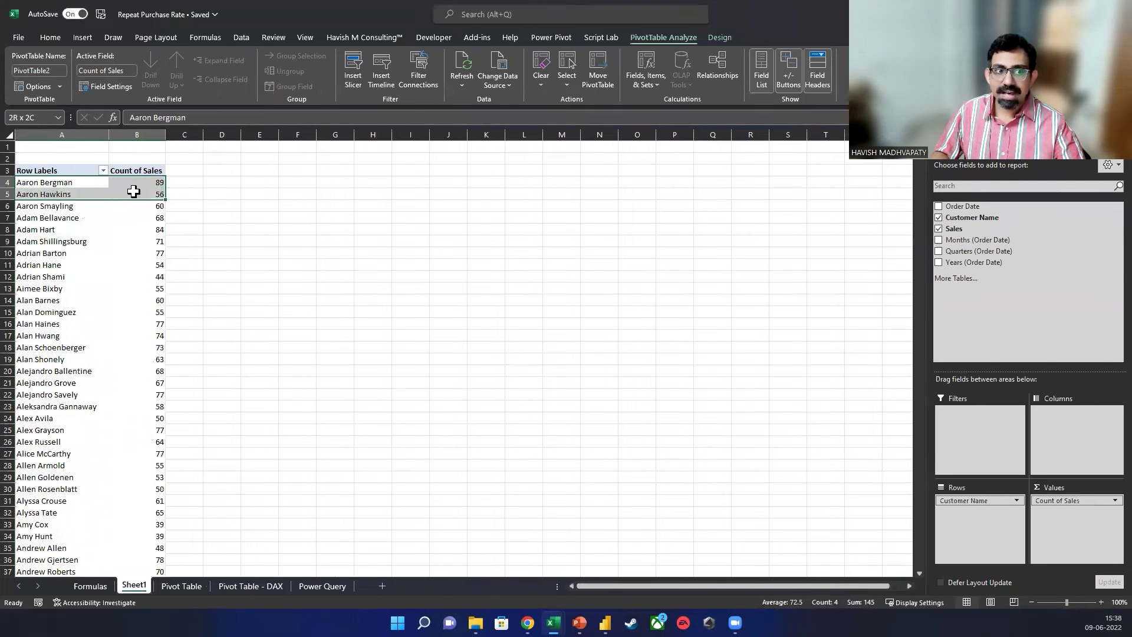
click(133, 191)
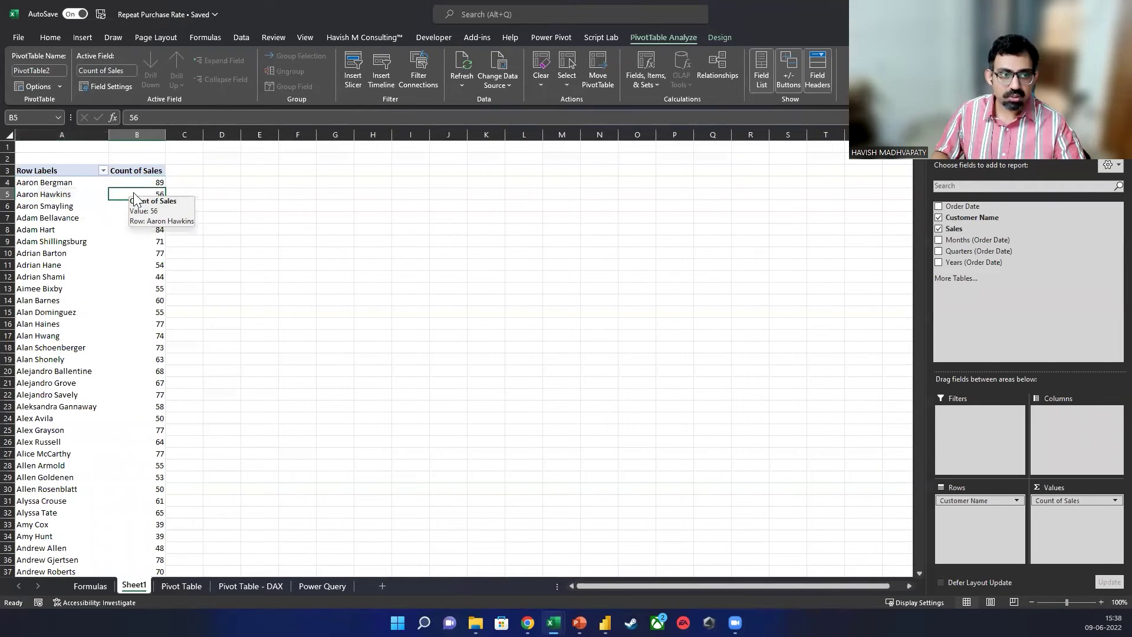
right_click(133, 191)
mouse_move(236, 293)
click(296, 312)
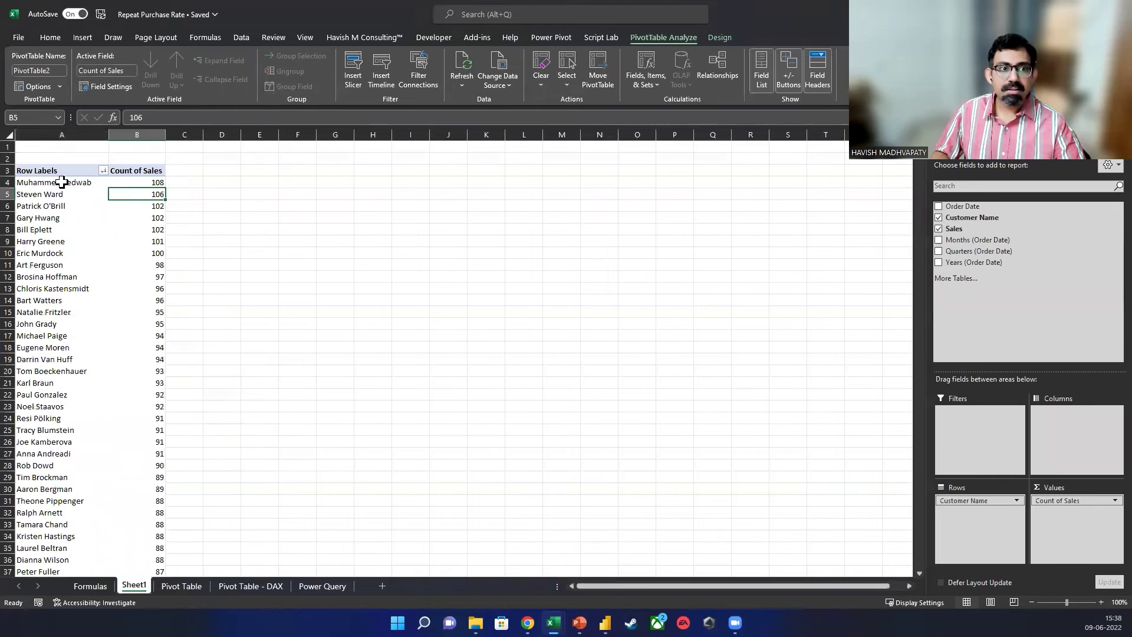
click(45, 184)
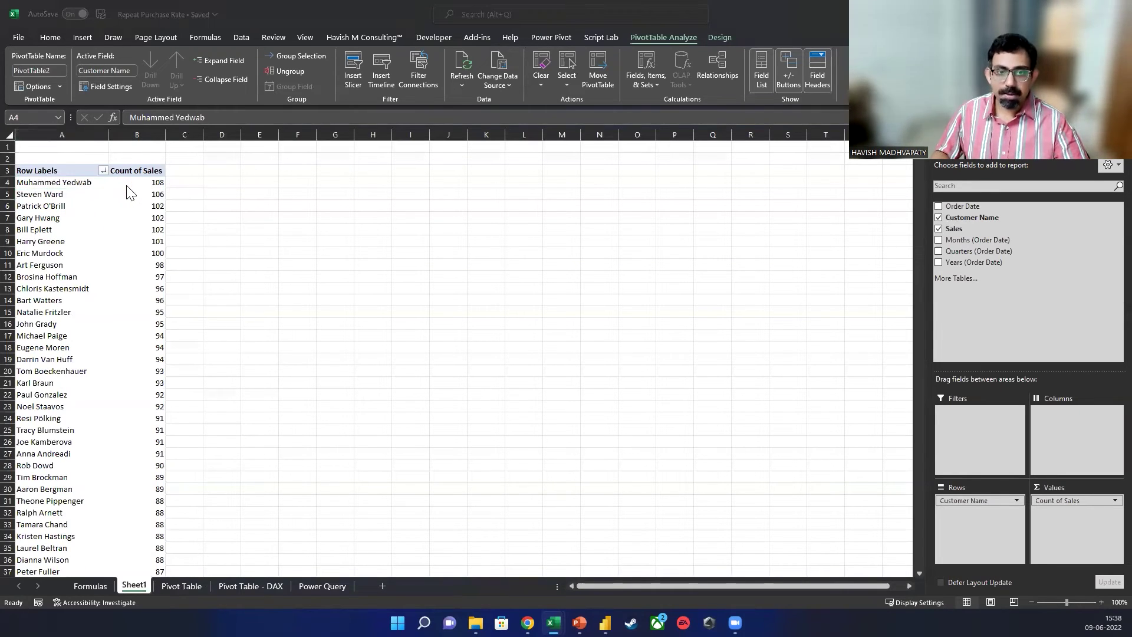
Switch to Power BI Desktop, sort the calculated table's Count column descending and compare it with the Excel PivotTable.
key(alt+Tab)
click(119, 153)
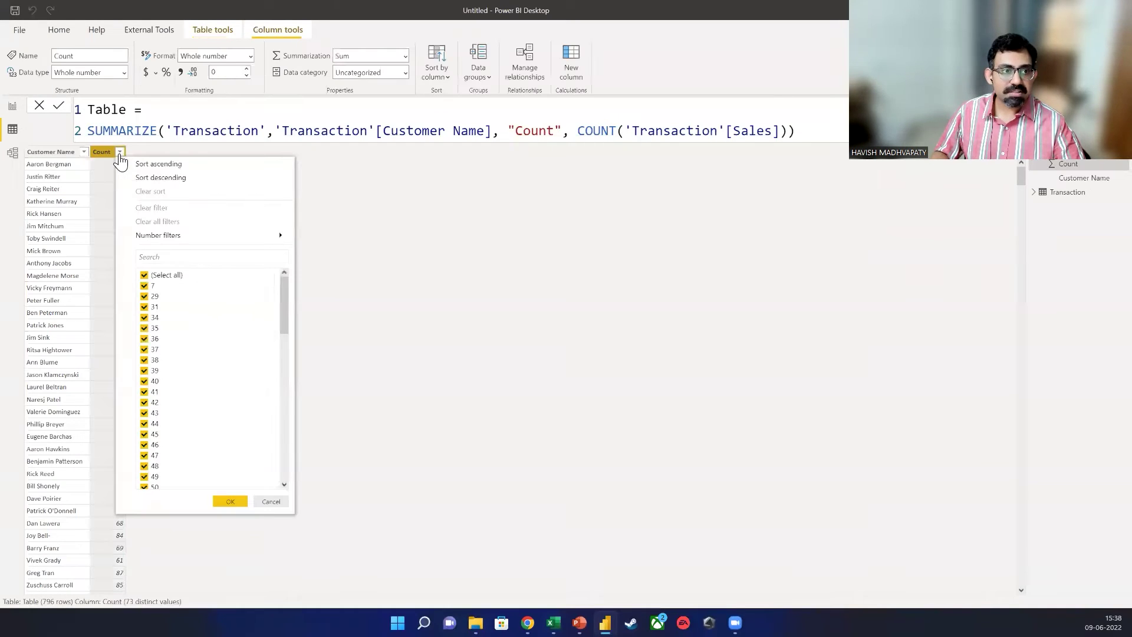
click(161, 177)
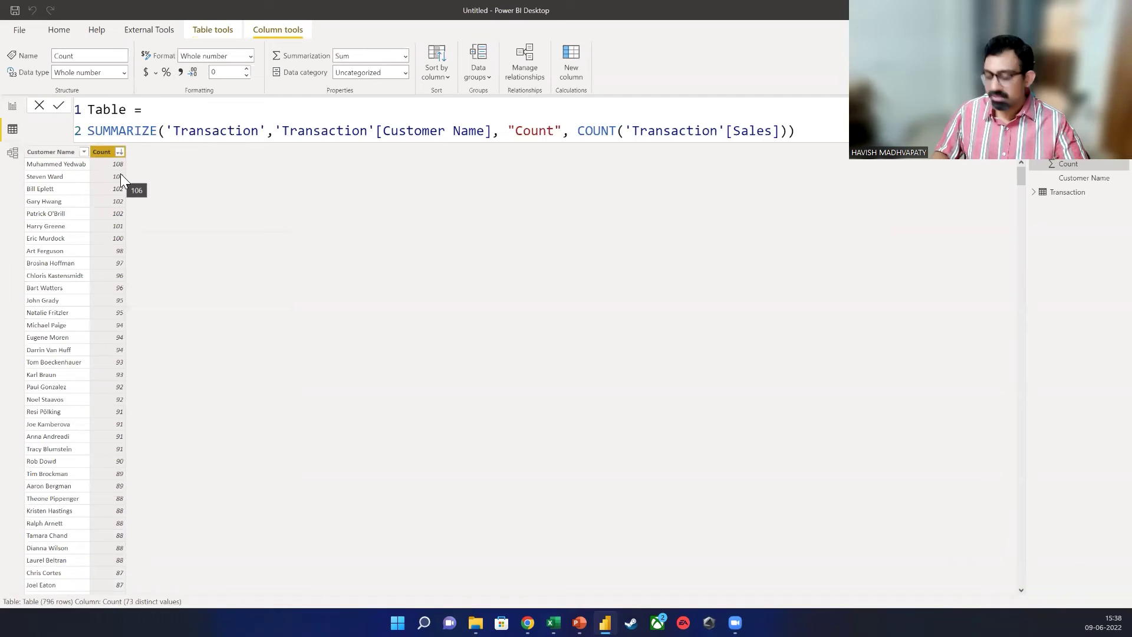
key(alt+Tab)
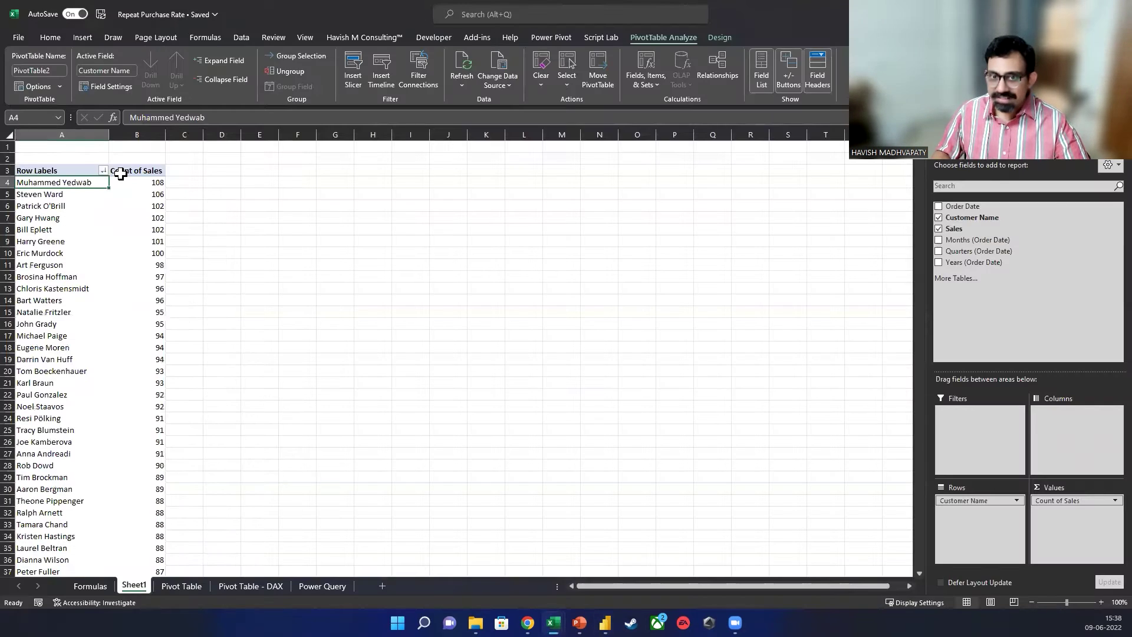
key(alt+Tab)
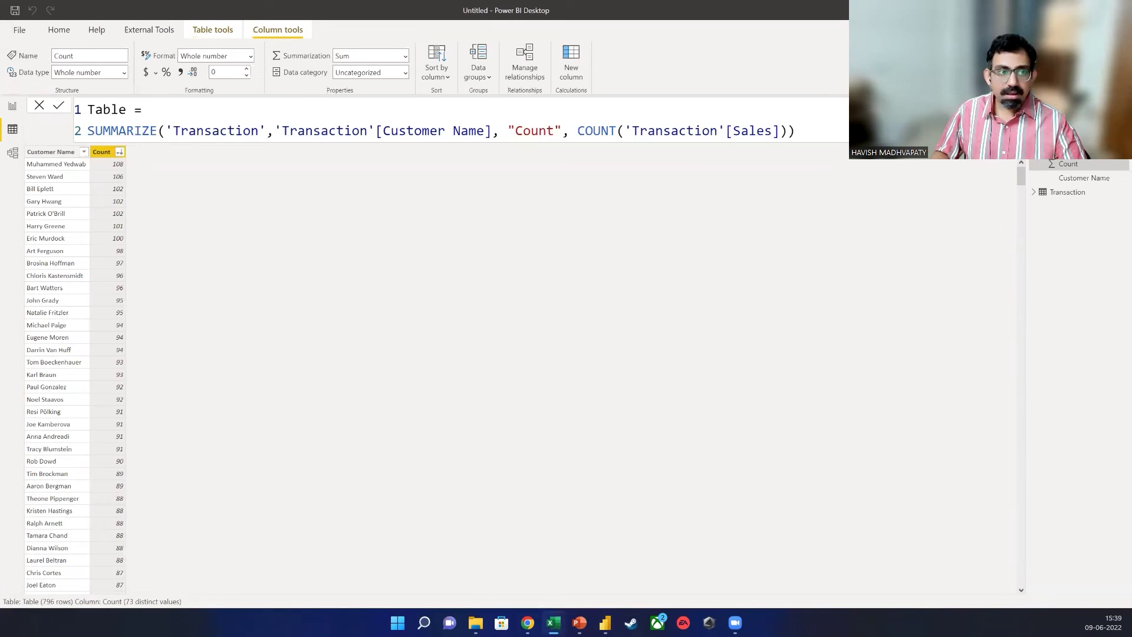
Examine the distinct values in the Count column's filter list and close it without filtering.
click(185, 157)
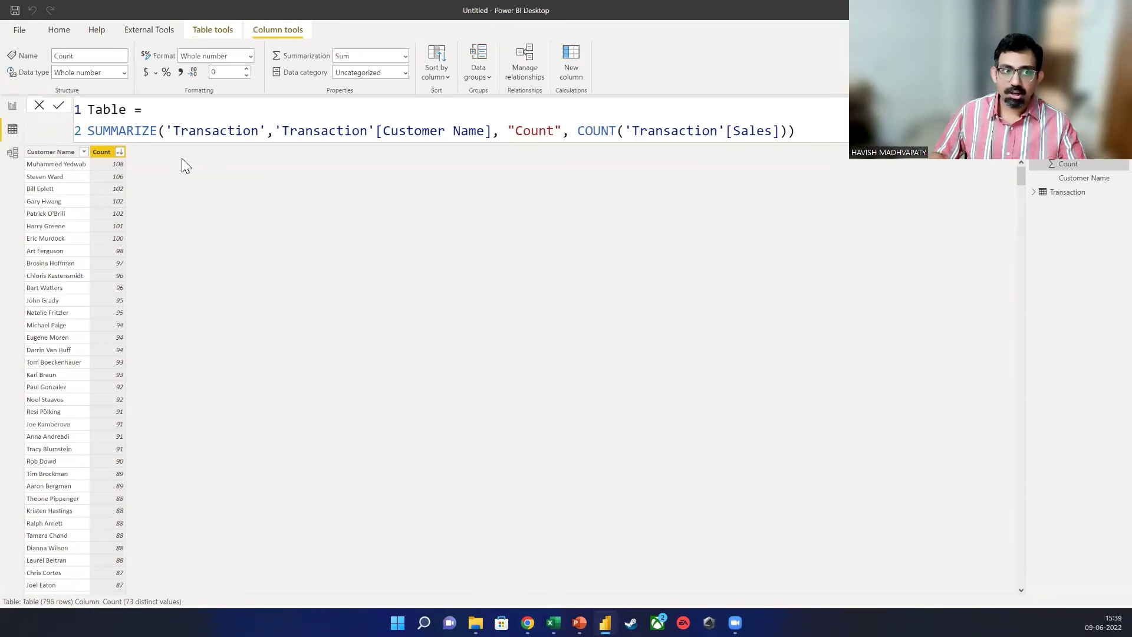
click(120, 152)
drag(283, 313, 291, 485)
click(281, 324)
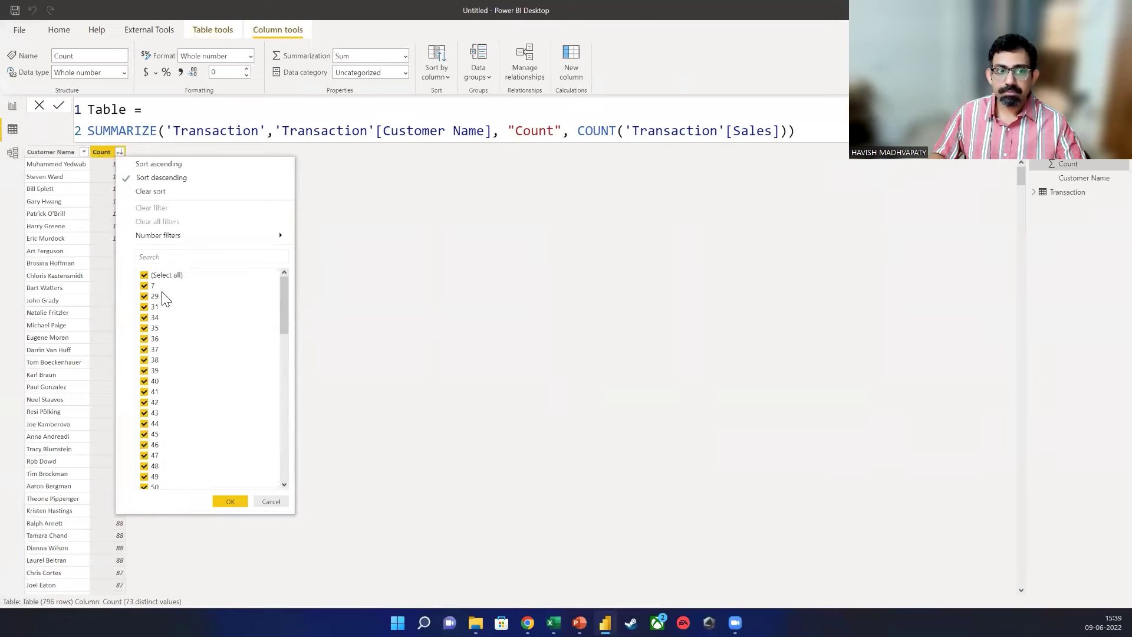
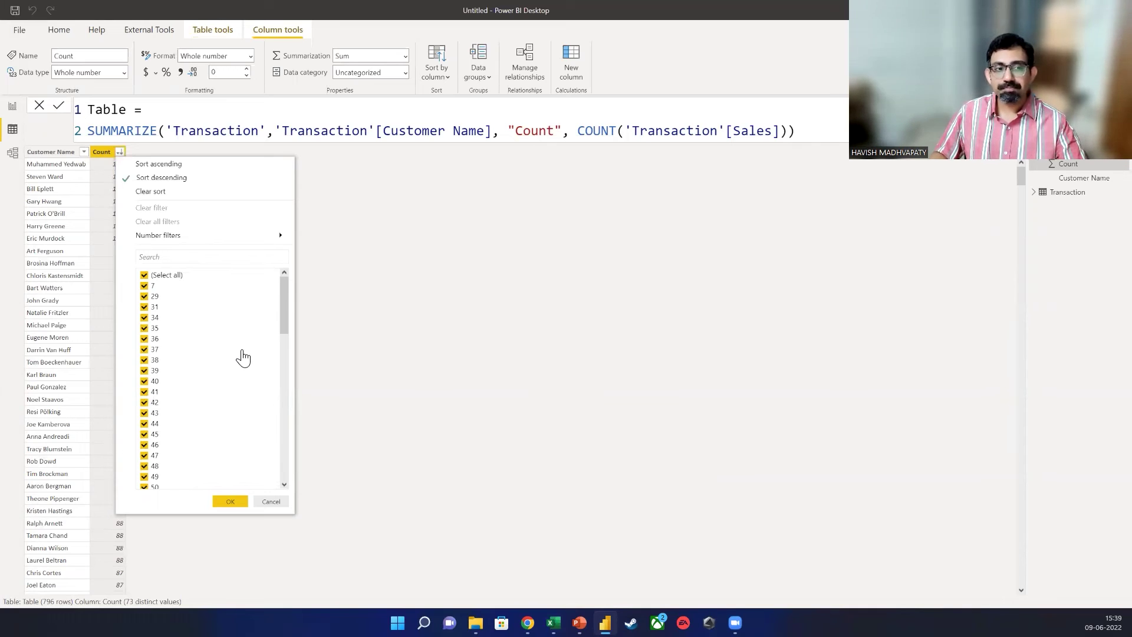
click(268, 502)
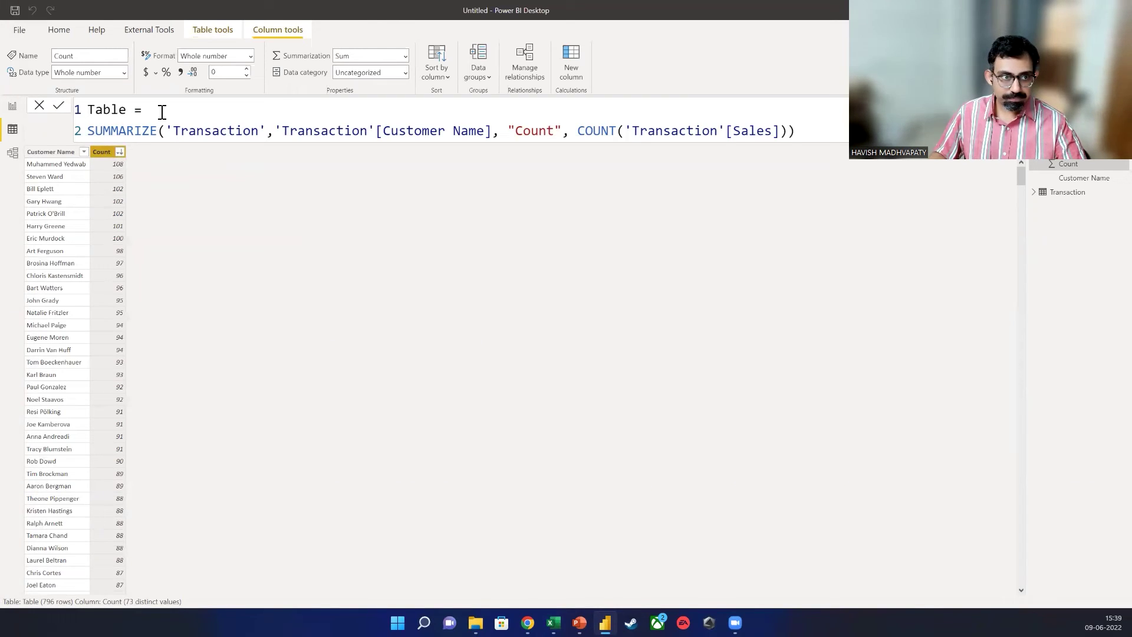
Start wrapping the SUMMARIZE expression in a FILTER function on the formula's second line.
text(FILTER)
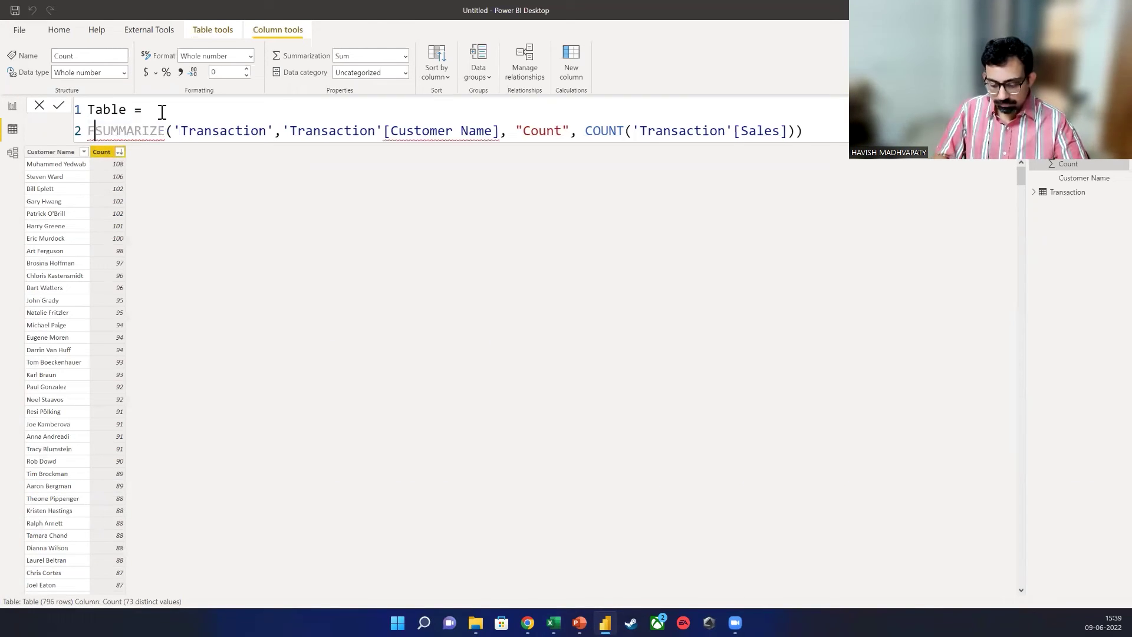
text(()
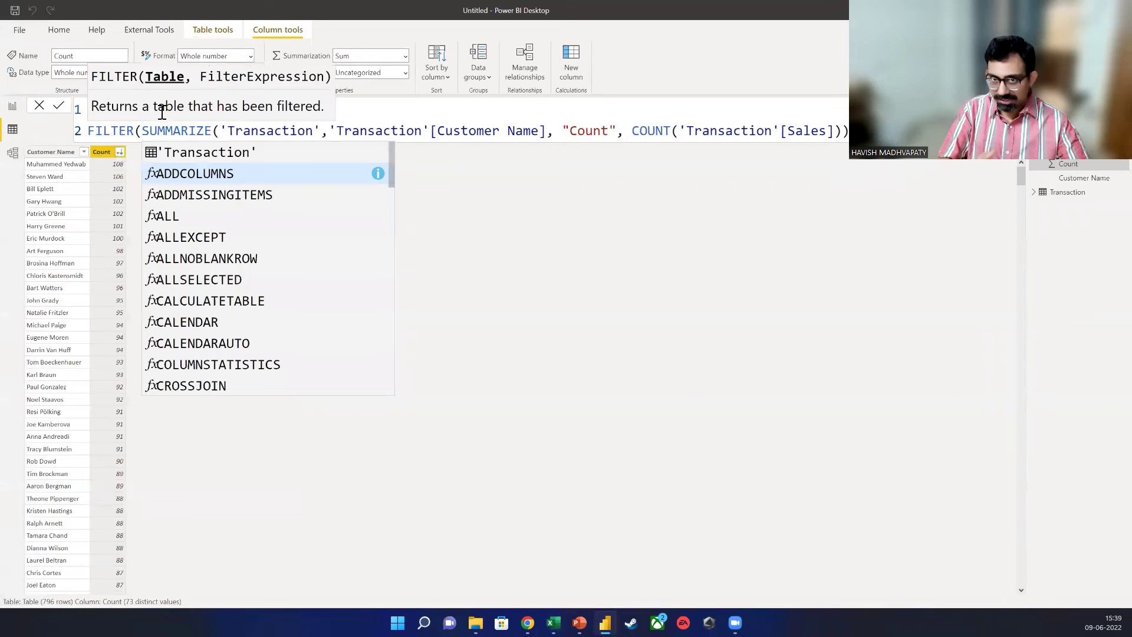
Complete the FILTER around the SUMMARIZE expression with the condition [Count] > 1.
key(Escape)
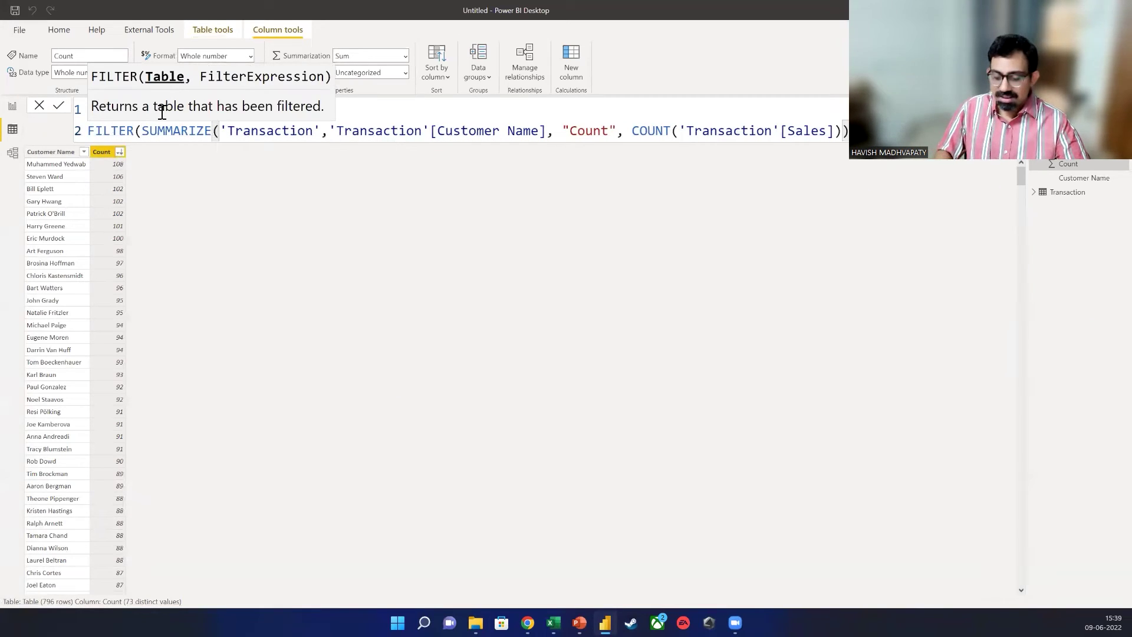
text(, )
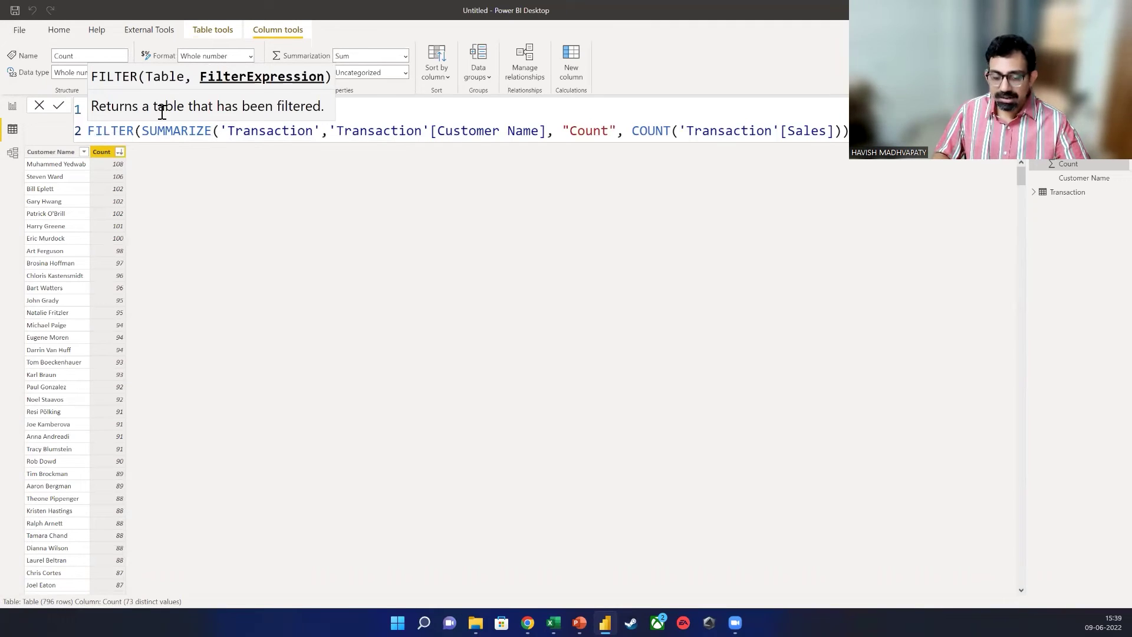
text(COUNT)
key(Down)
key(Down)
key(Down)
key(Down)
key(Down)
key(Escape)
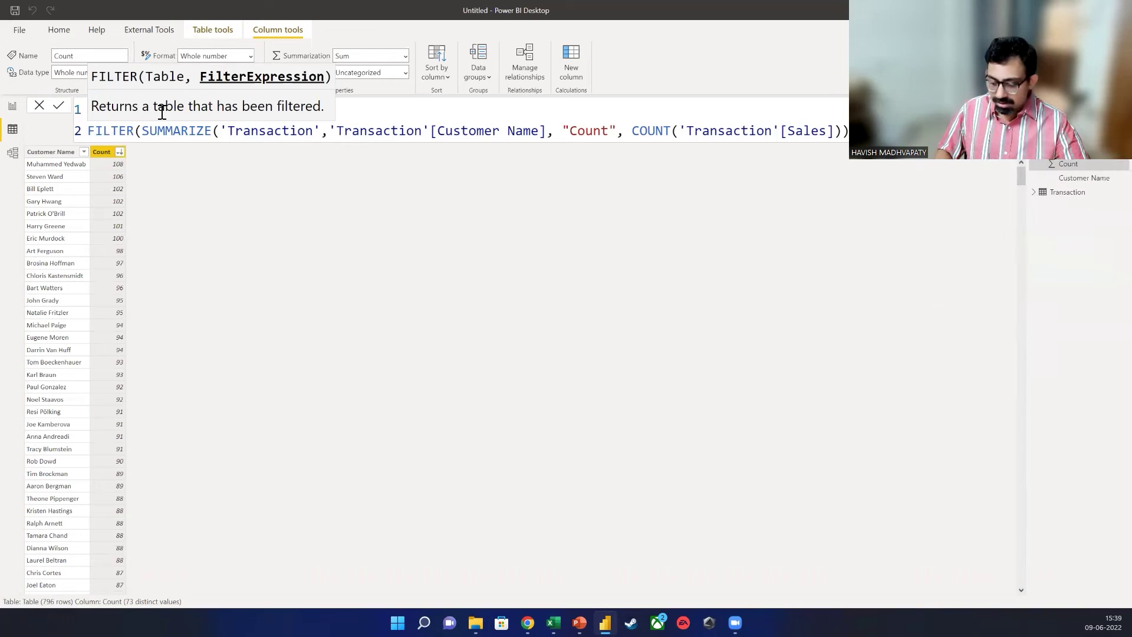
key(Escape)
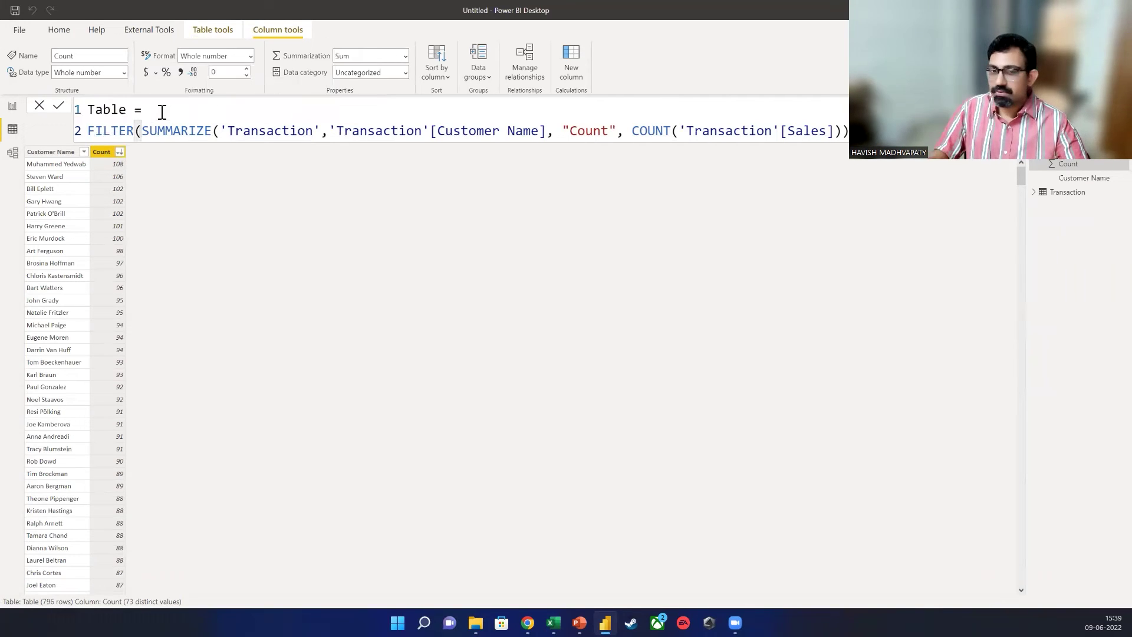
Copy the entire Table formula and open daxformatter.com in Chrome.
scroll(288, 117, down, 1)
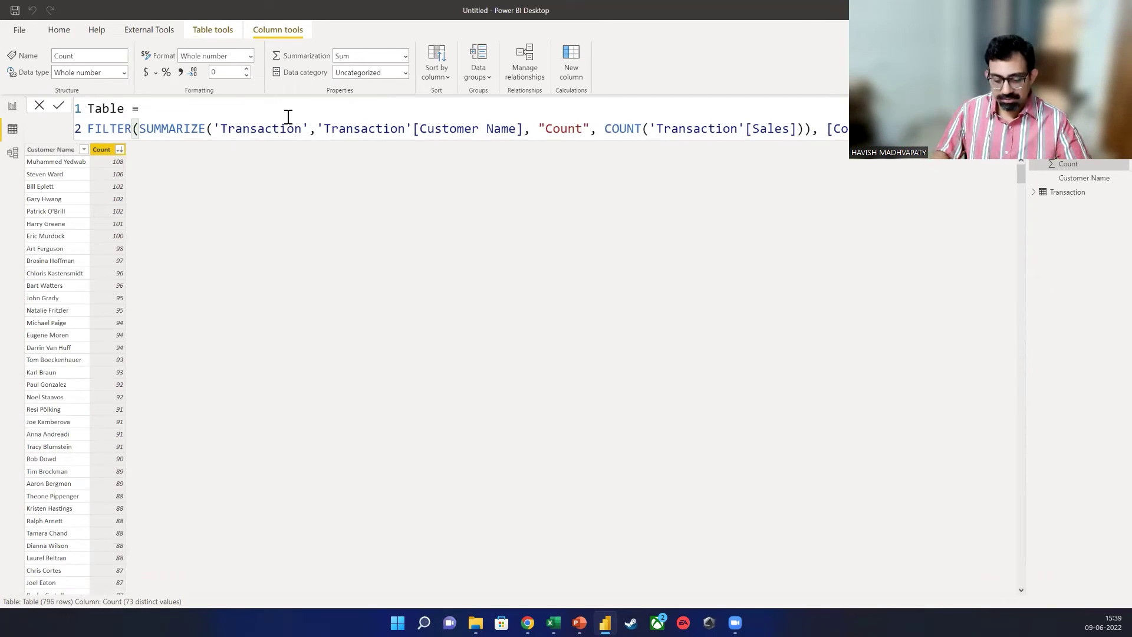
key(ctrl+a)
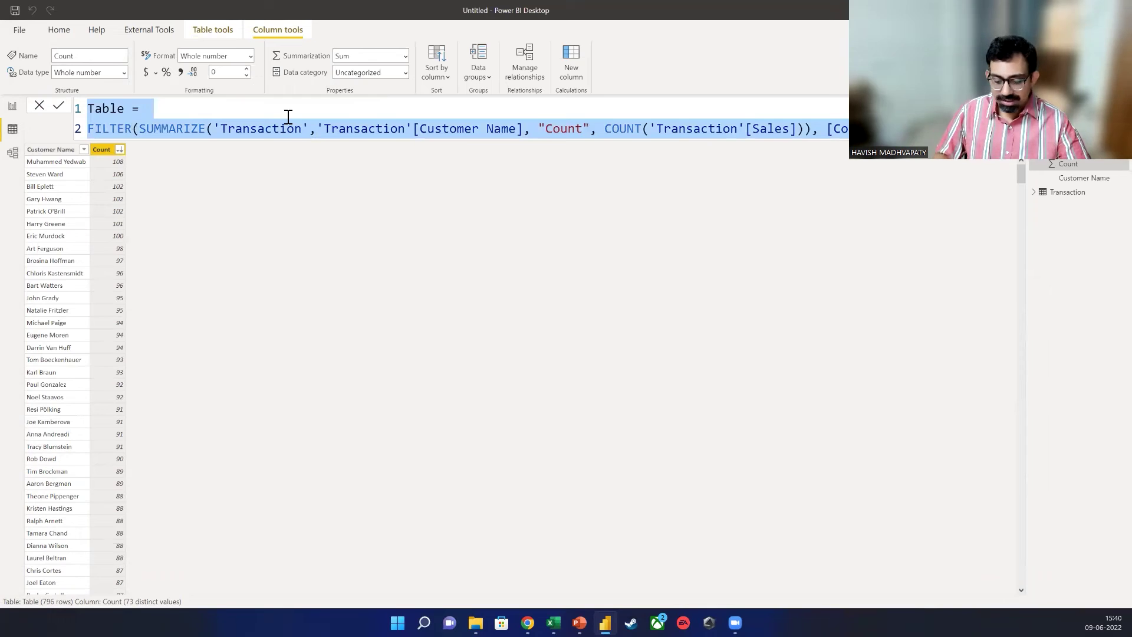
click(527, 622)
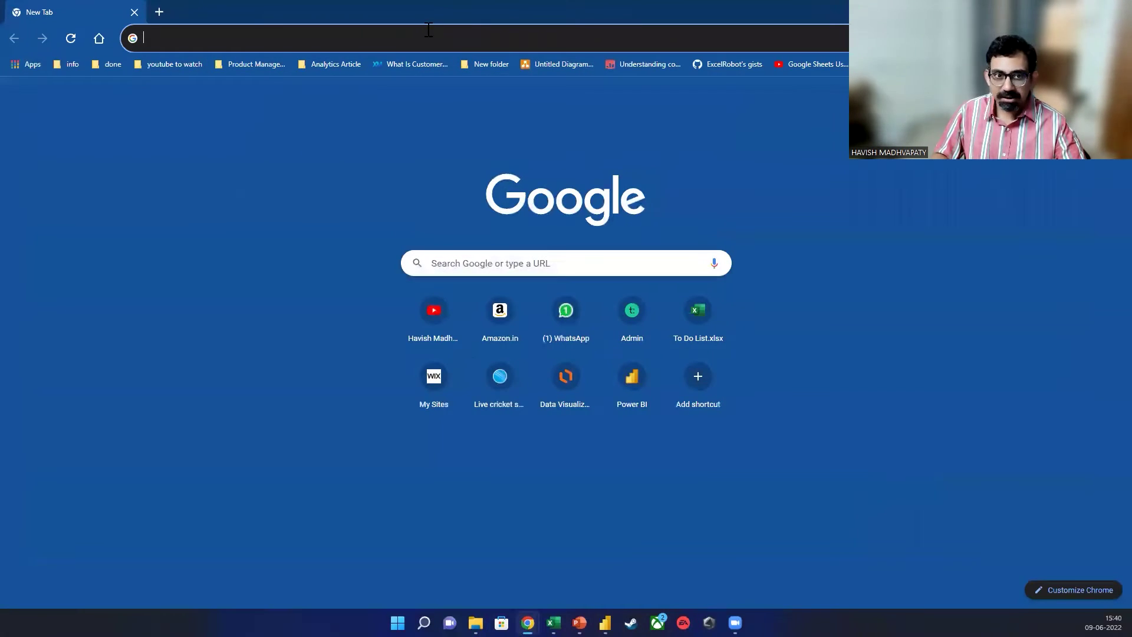
click(422, 39)
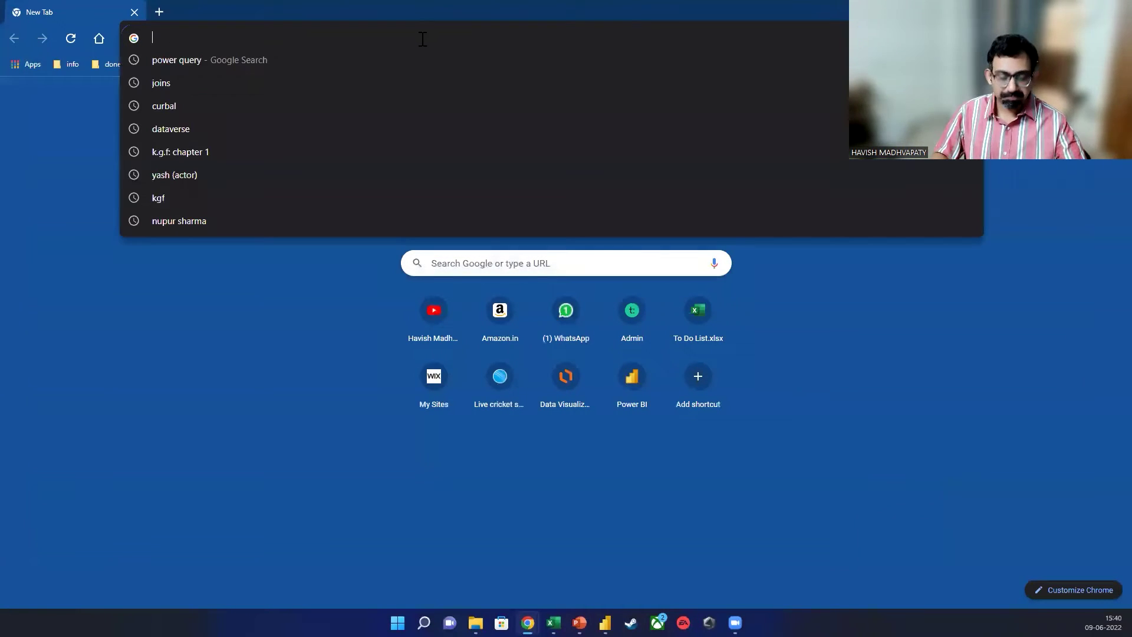
text(dax)
key(Return)
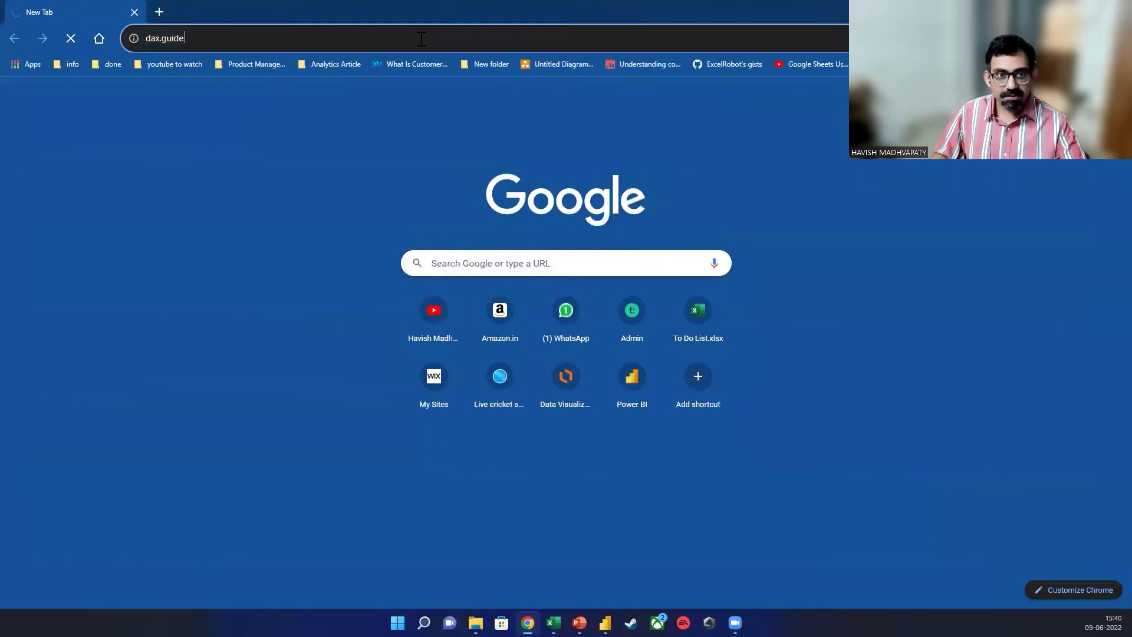
text(DAXF)
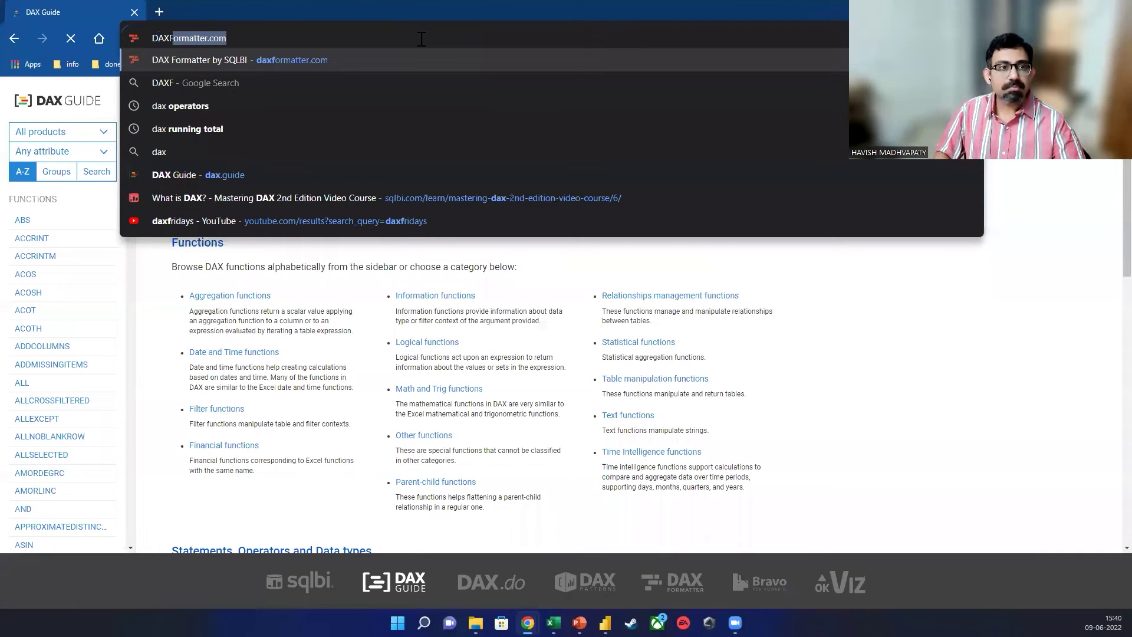
key(Return)
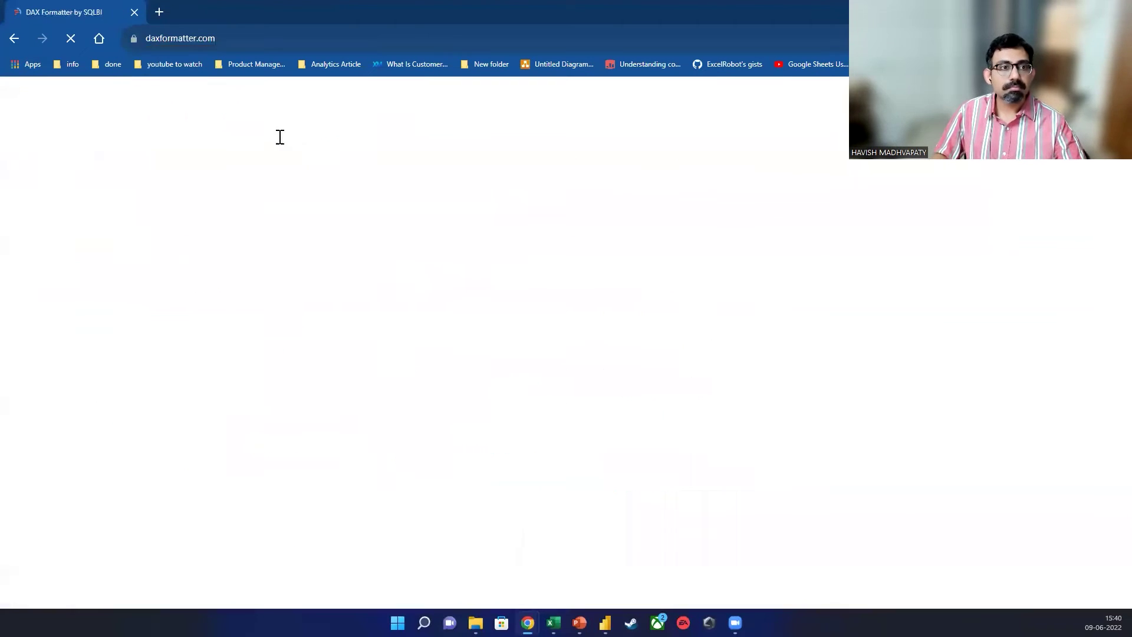
Paste the formula into DAX Formatter, format it, and copy the formatted code.
key(ctrl+v)
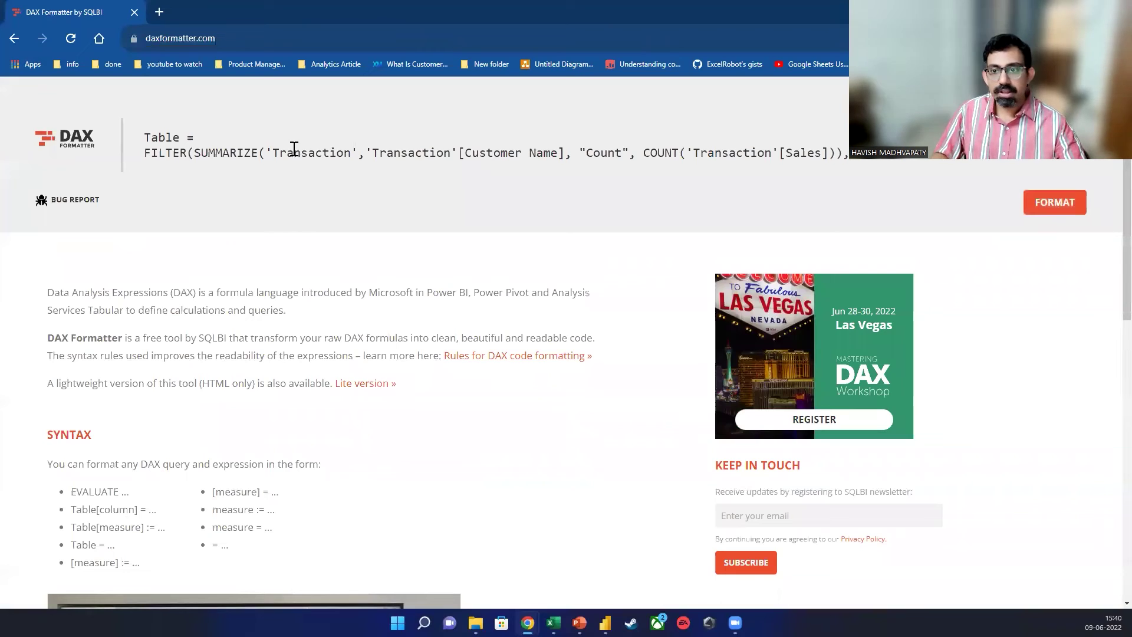
click(1049, 210)
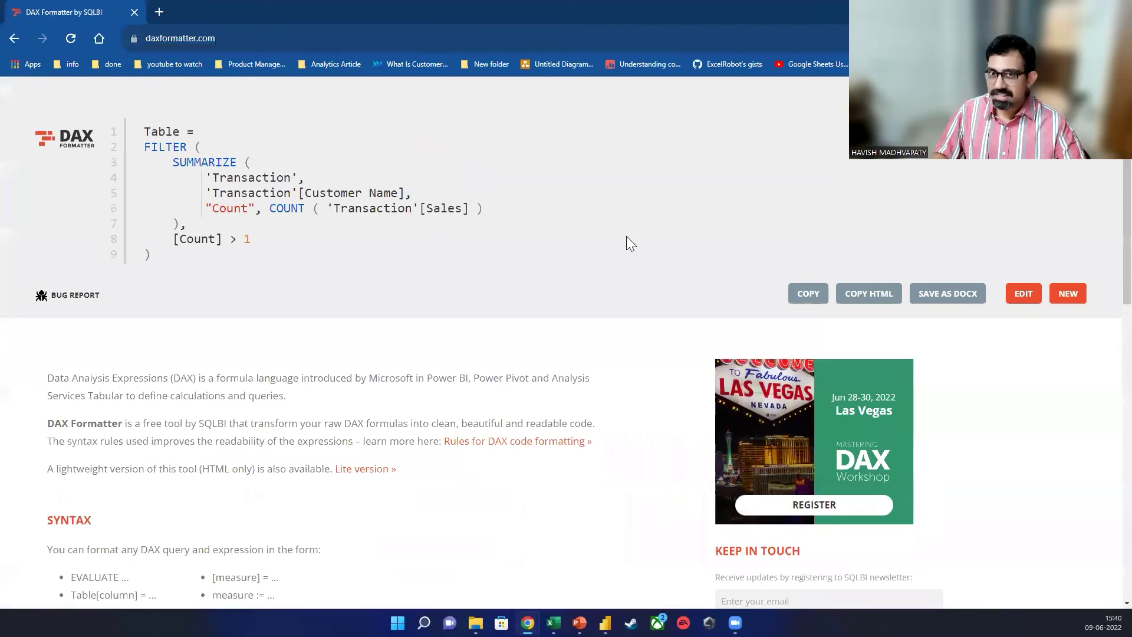
click(811, 296)
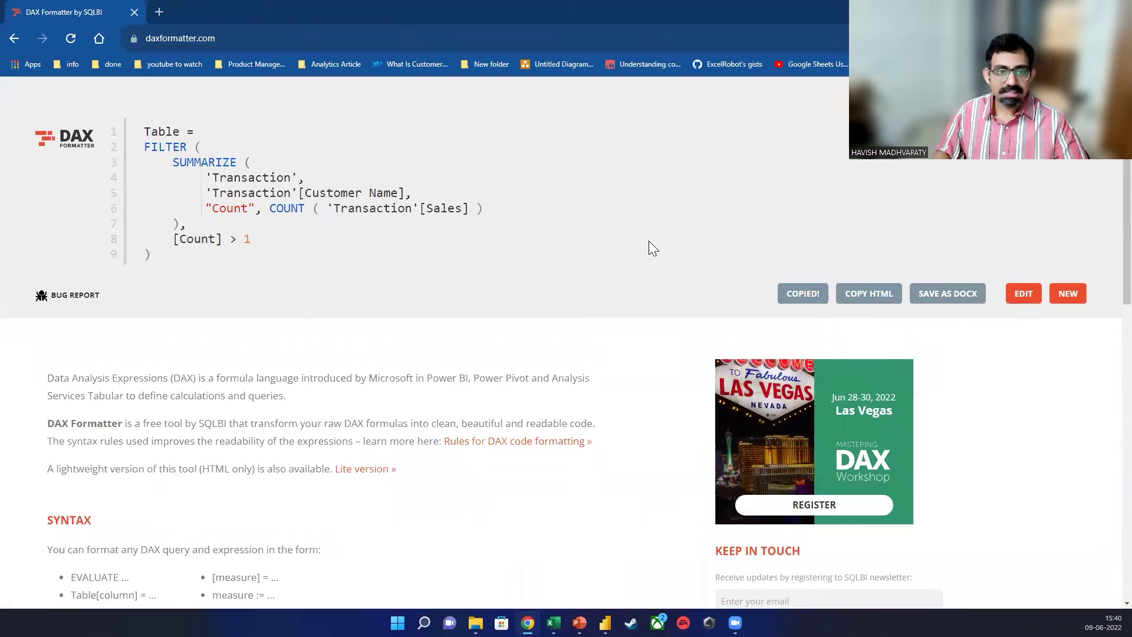
Switch back to Power BI Desktop, replace the Table formula with the formatted version, and remove the trailing empty line.
key(alt+Tab)
key(ctrl+a)
key(ctrl+v)
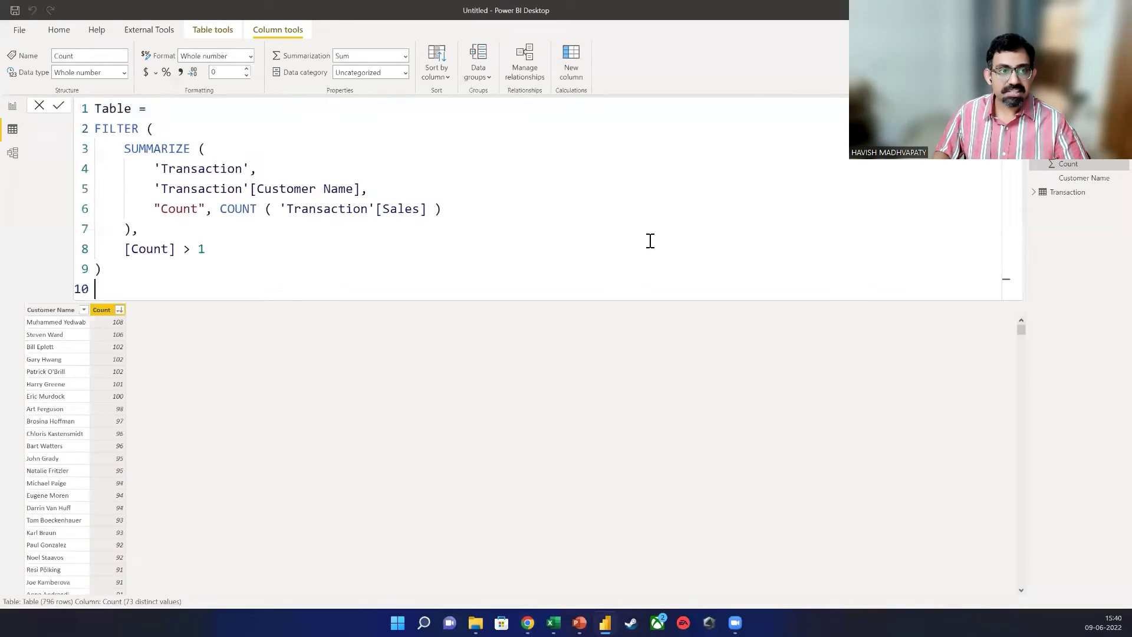
key(BackSpace)
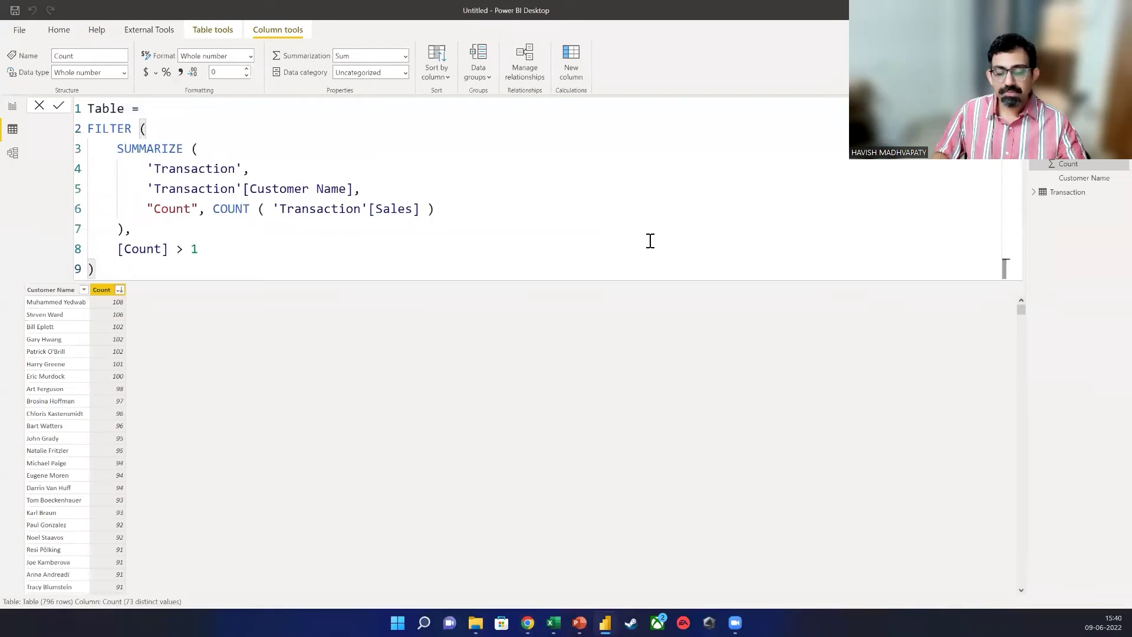
key(alt+Tab)
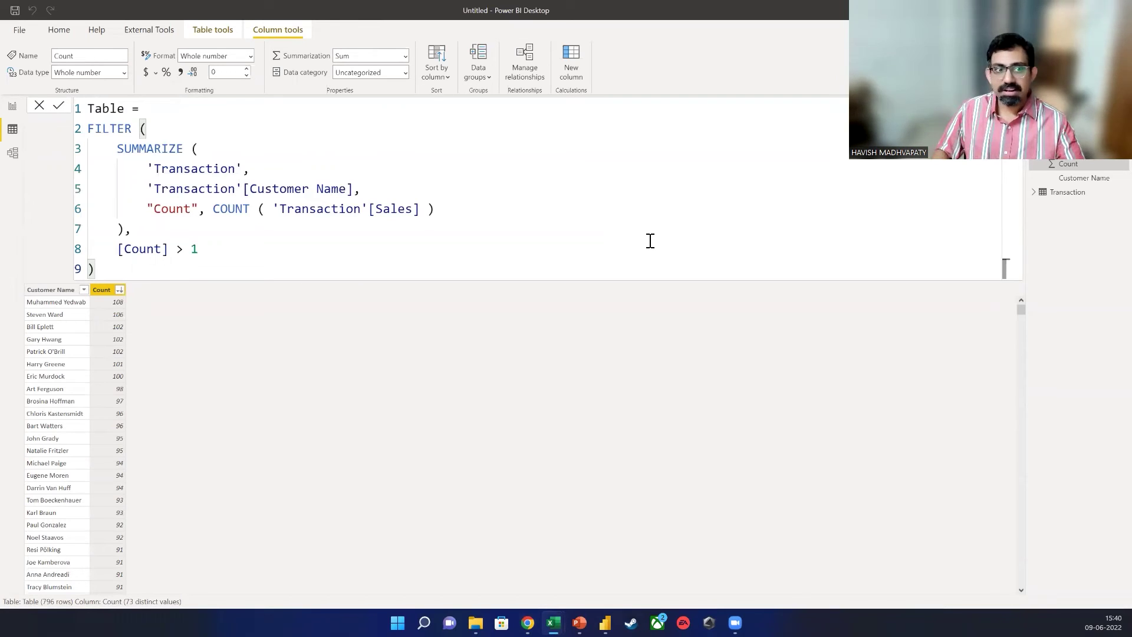
Add a division sign after the FILTER expression and paste a copy of the expression on the next line as the denominator.
click(129, 269)
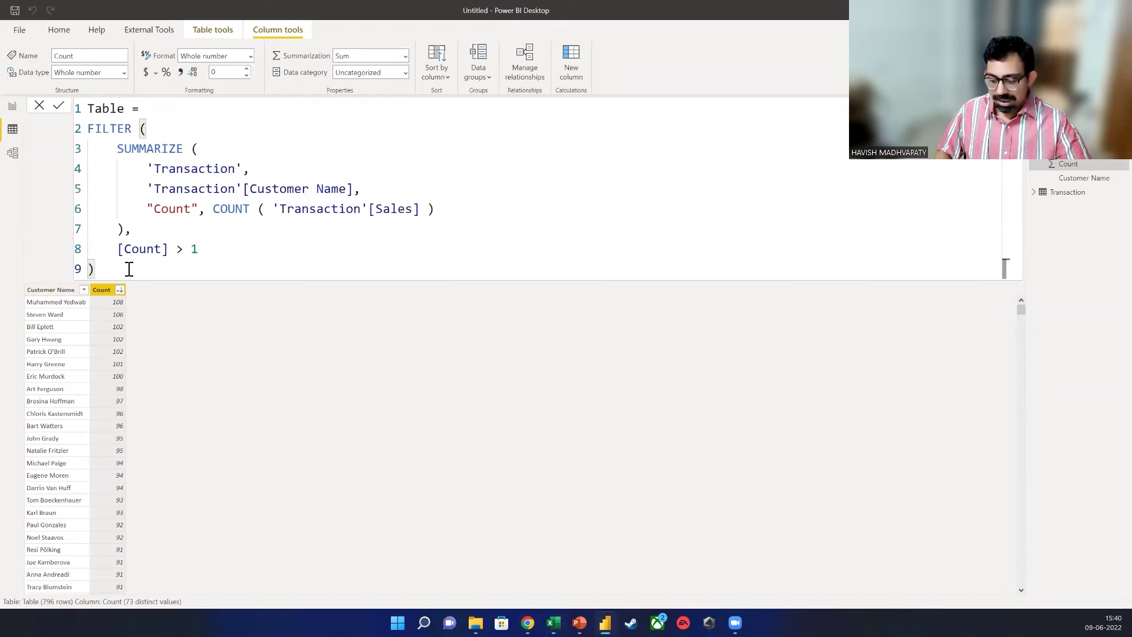
key(shift+Up)
key(shift+Up)
key(shift+Up)
key(shift+Up)
key(shift+Up)
key(shift+Up)
key(shift+Up)
key(shift+Home)
key(ctrl+c)
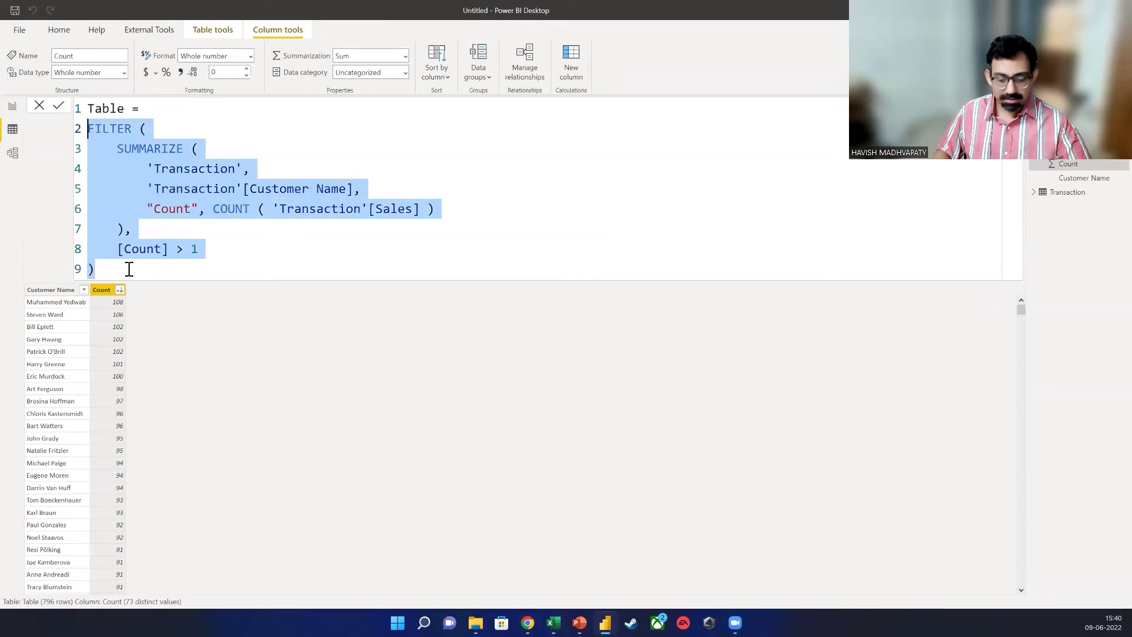
click(129, 269)
text(/)
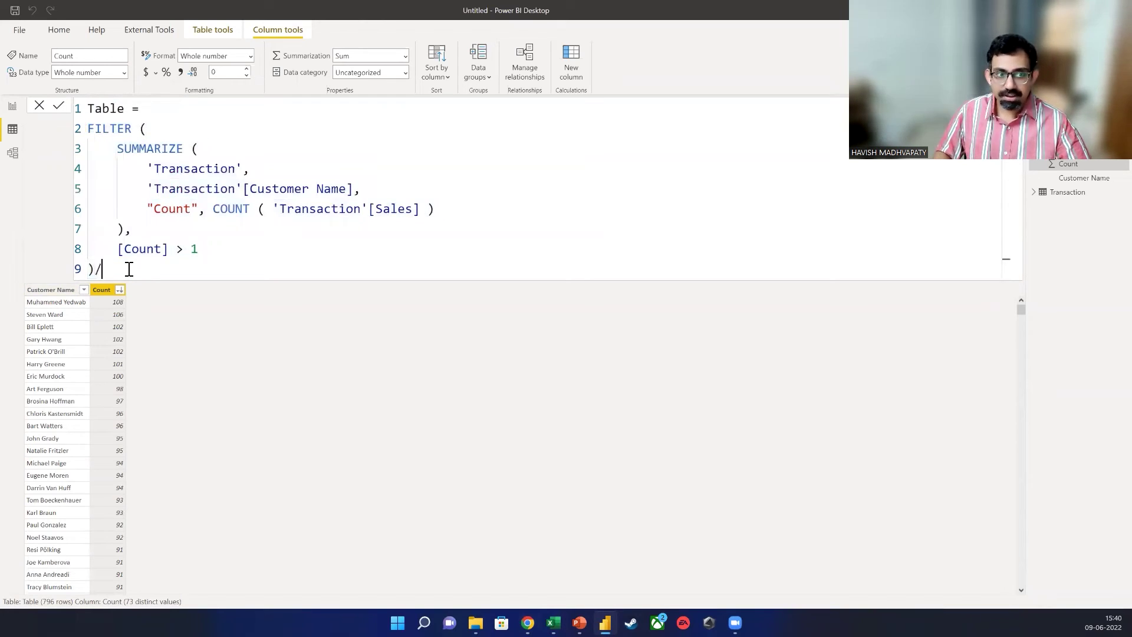
key(shift+Return)
key(ctrl+v)
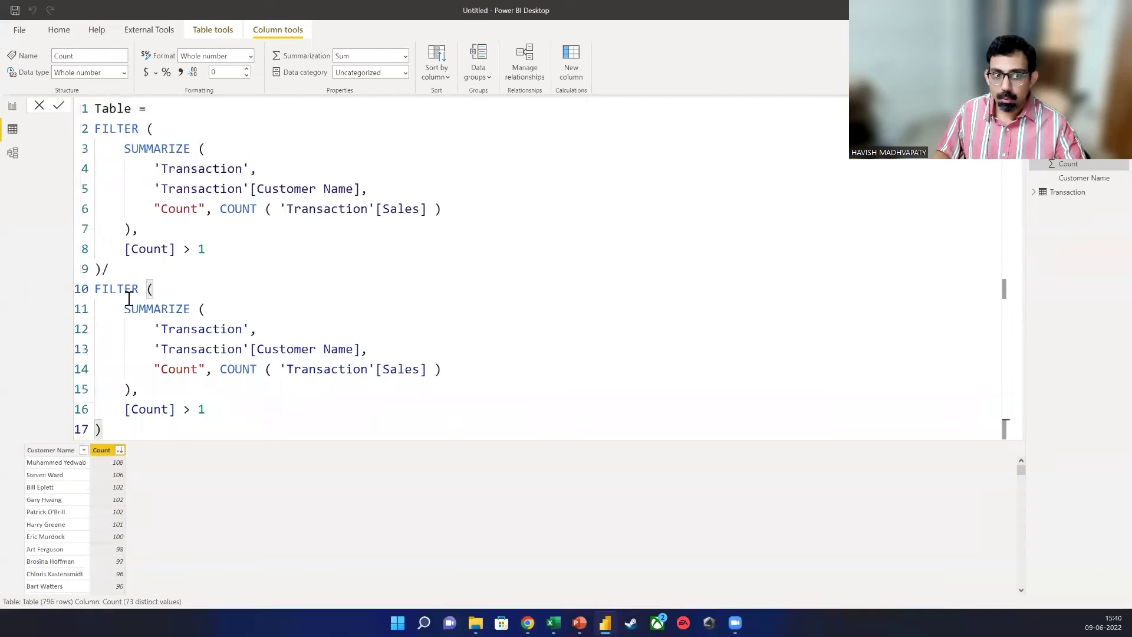
Strip the denominator to its SUMMARIZE call by removing the [Count] > 1 condition, the comma before it, and the opening FILTER line.
click(216, 411)
key(shift+Home)
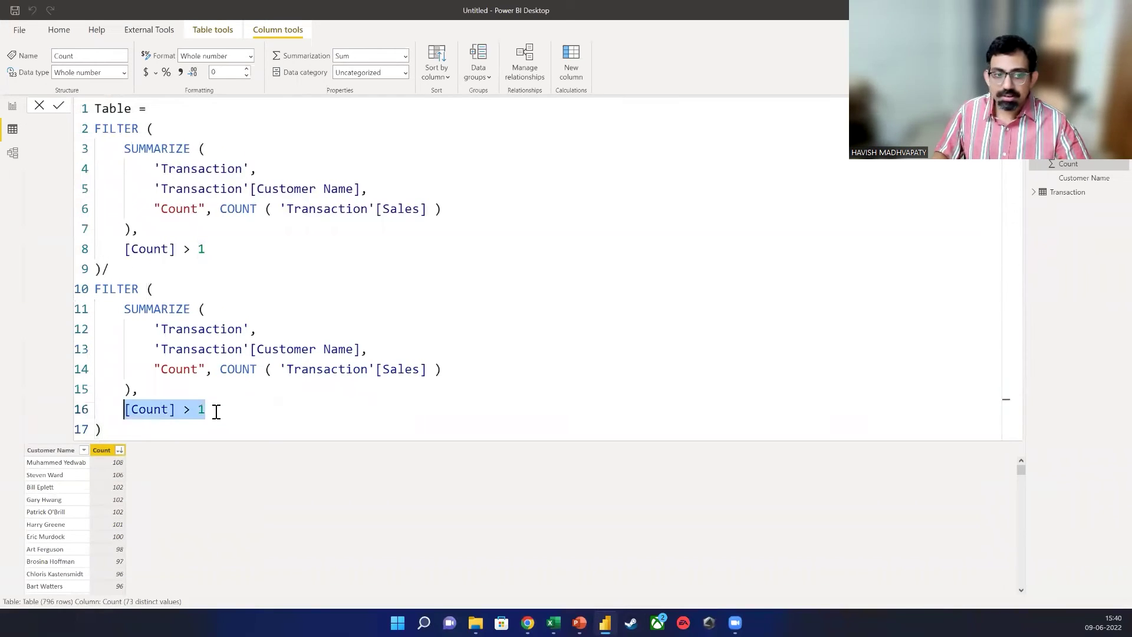
key(BackSpace)
key(BackSpace)
key(BackSpace)
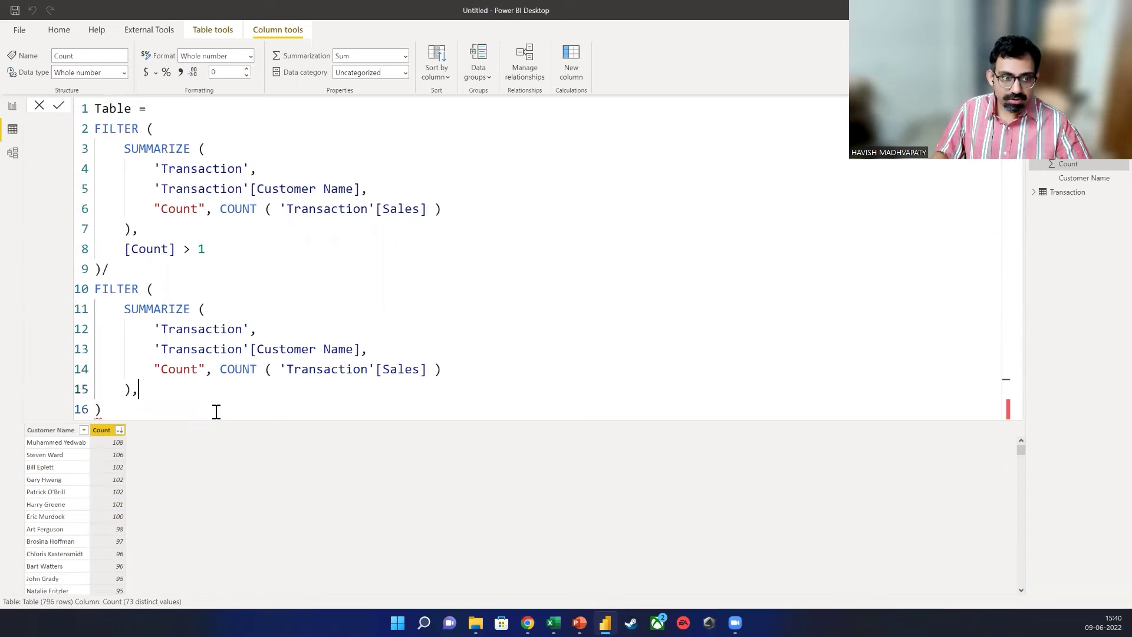
key(Up)
key(Up)
key(Up)
key(Home)
key(shift+End)
key(BackSpace)
key(Delete)
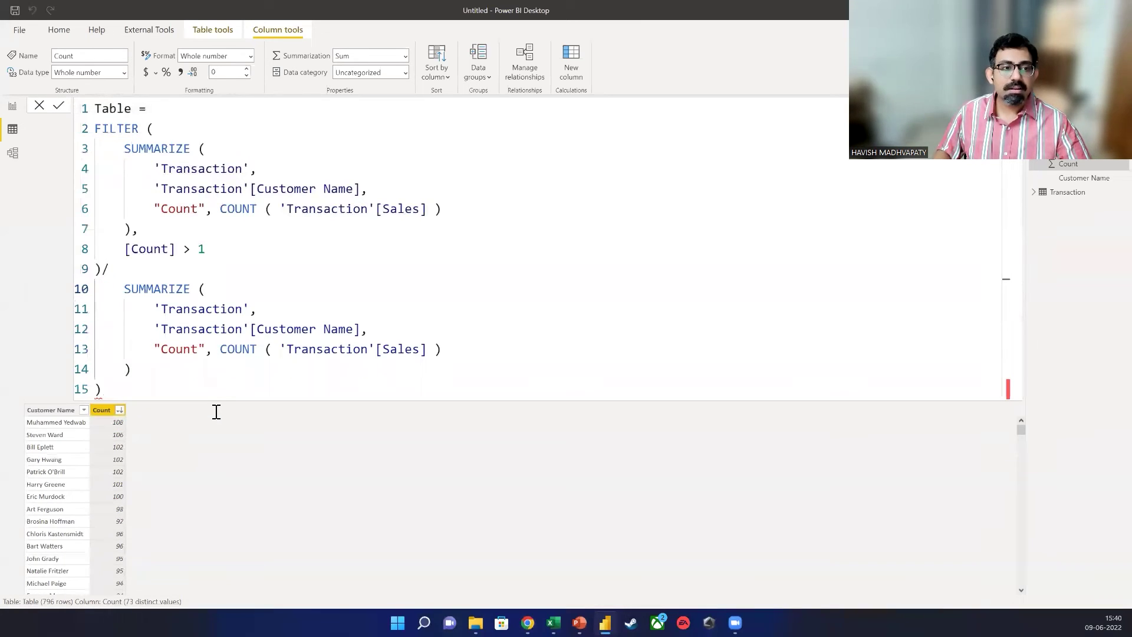
key(Down)
key(Down)
key(Down)
key(Down)
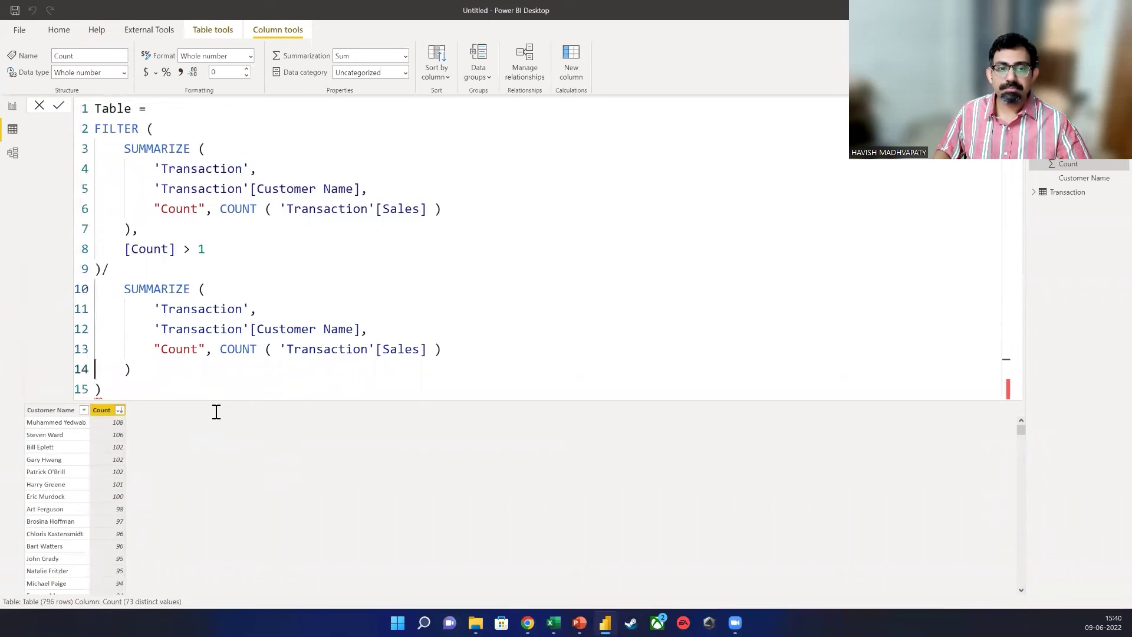
key(Up)
key(Up)
key(Up)
key(Up)
key(Up)
key(Up)
key(Up)
key(Up)
key(Up)
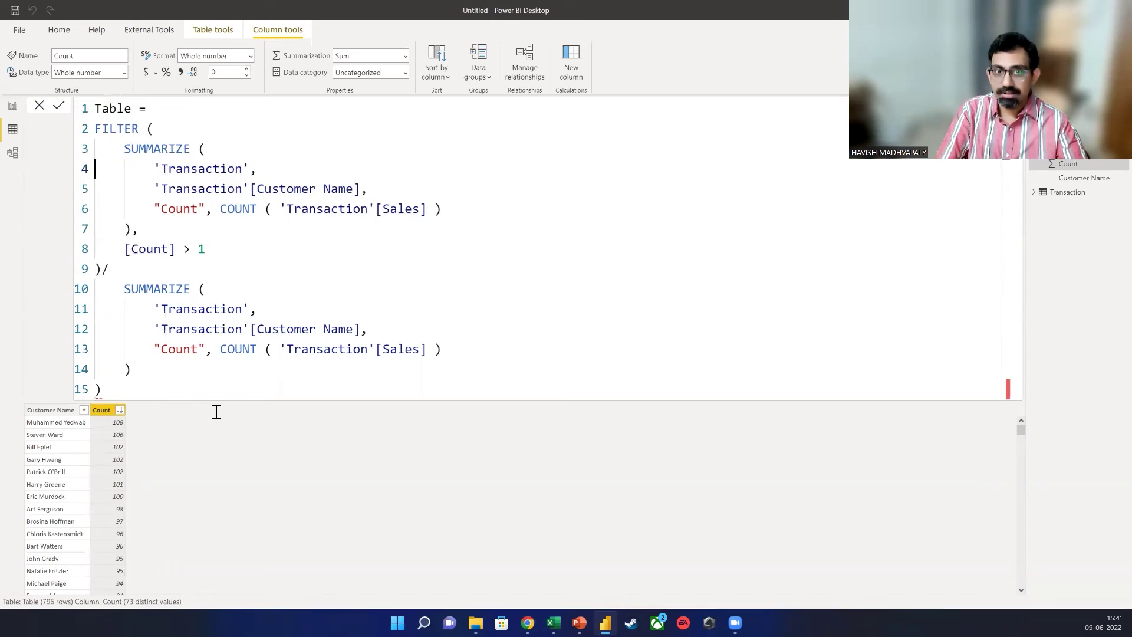
Delete the division and denominator lines, and undo that deletion together with the earlier removal of the second FILTER line.
drag(129, 390, 75, 276)
key(BackSpace)
key(BackSpace)
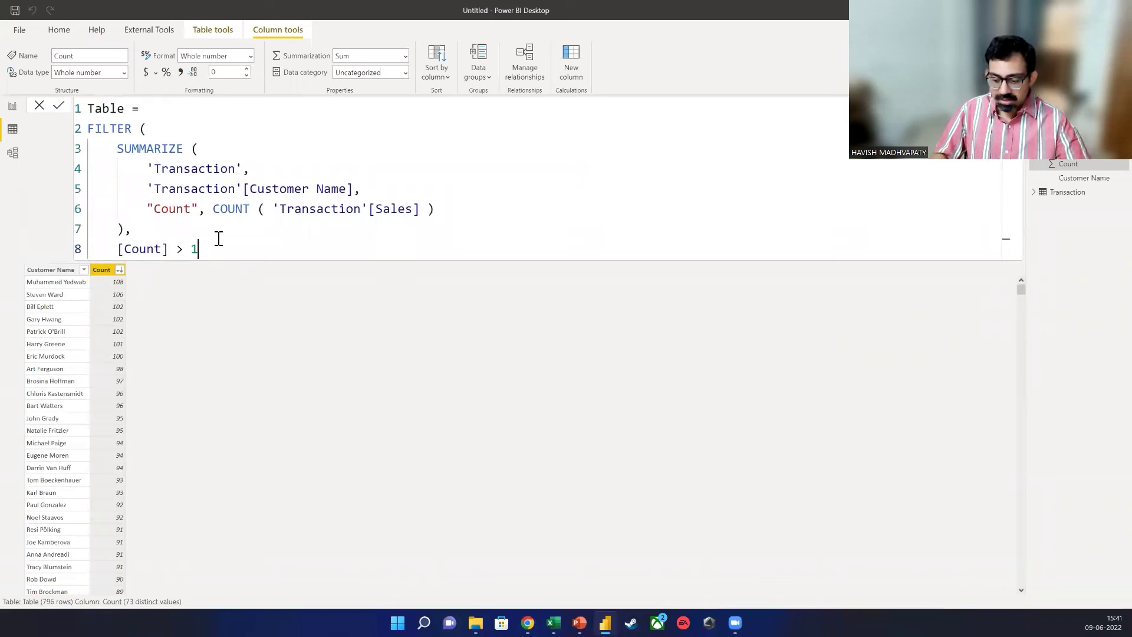
key(ctrl+z)
key(ctrl+z)
key(ctrl+z)
key(ctrl+z)
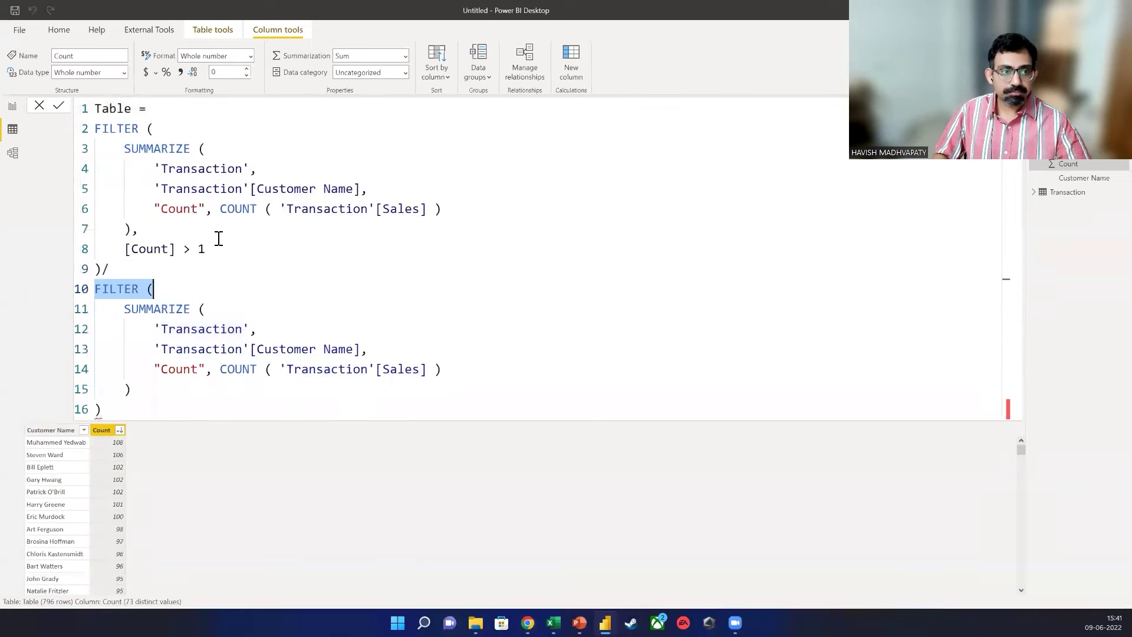
Remove the division sign and the whole denominator, keeping only the first FILTER expression.
key(Up)
key(Up)
key(Up)
key(Up)
key(Right)
key(ctrl+shift+End)
key(Delete)
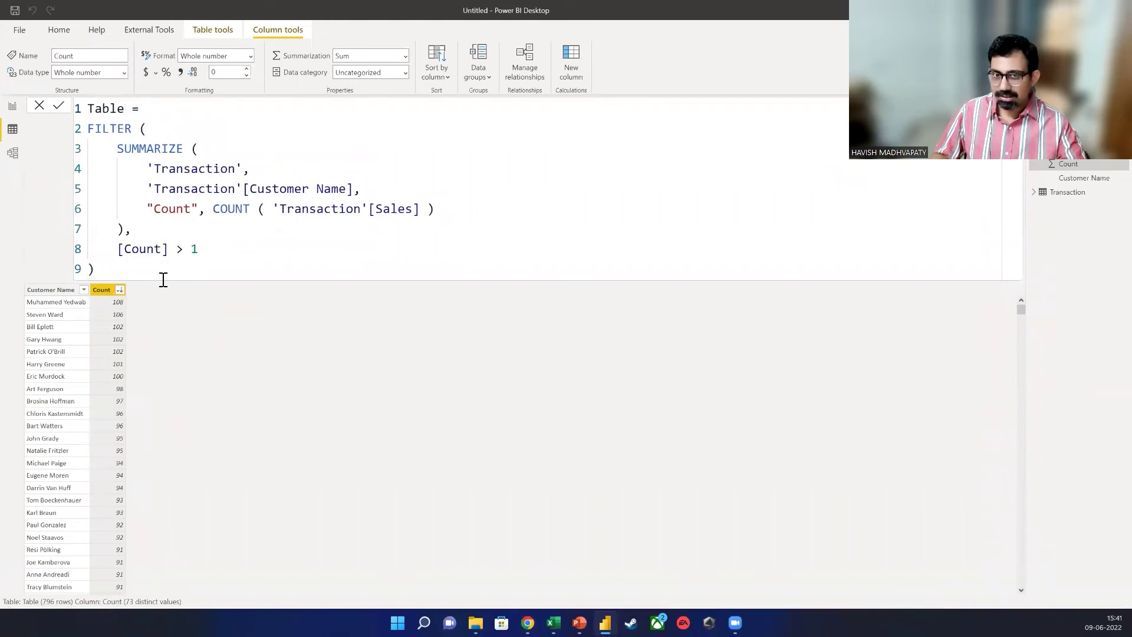
Set the FILTER condition to [Count] > 100 and apply the Table formula.
click(214, 251)
text(00)
key(Return)
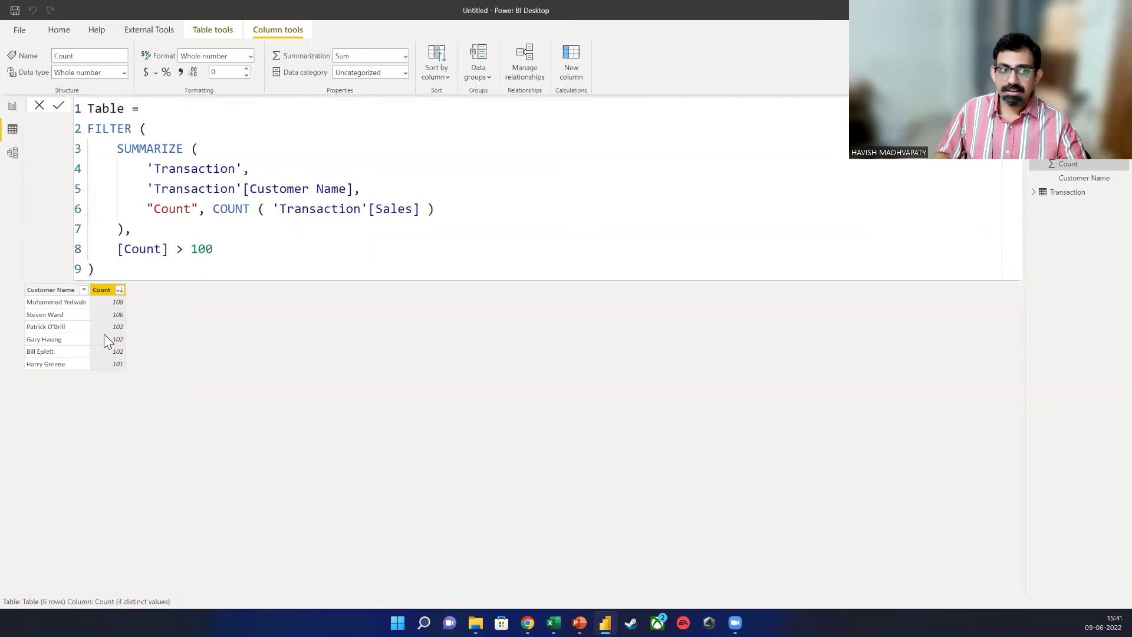
Set the FILTER condition to [Count] > 1 and apply the Table formula.
click(214, 250)
key(BackSpace)
key(BackSpace)
key(Return)
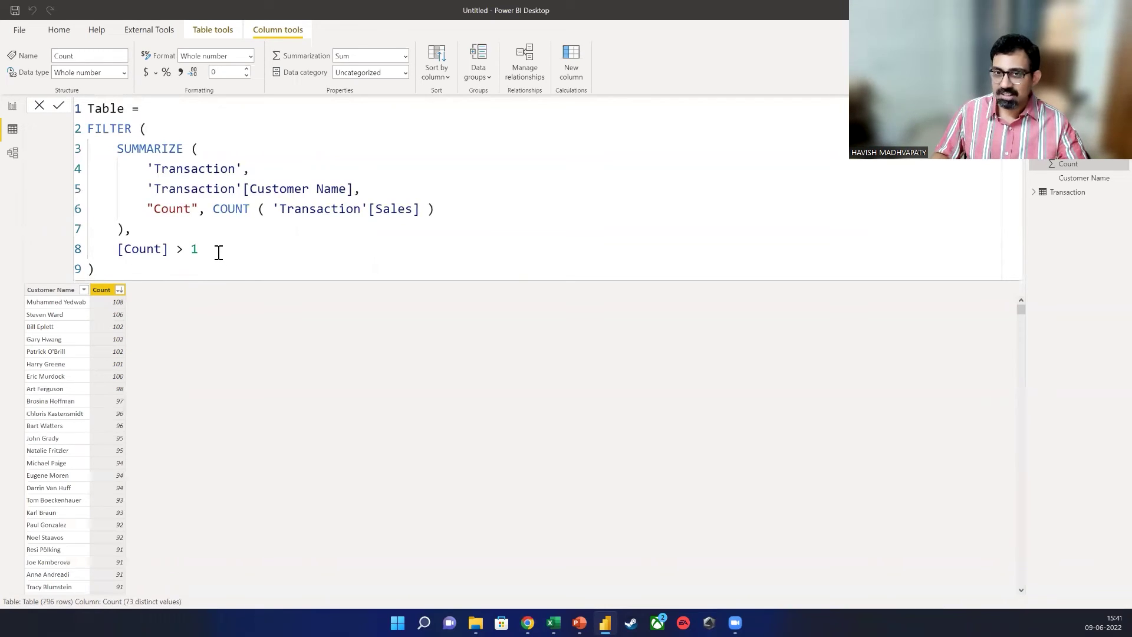
Wrap the entire FILTER expression in a COUNTROWS function, closing its parenthesis at the end of the formula.
click(89, 129)
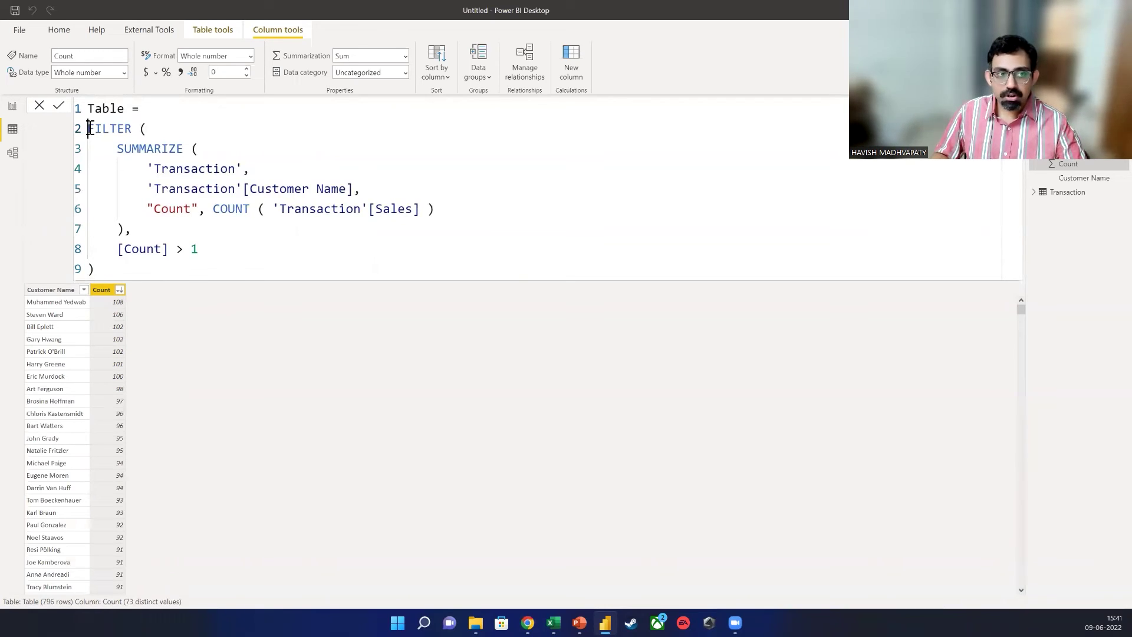
text(Countrow)
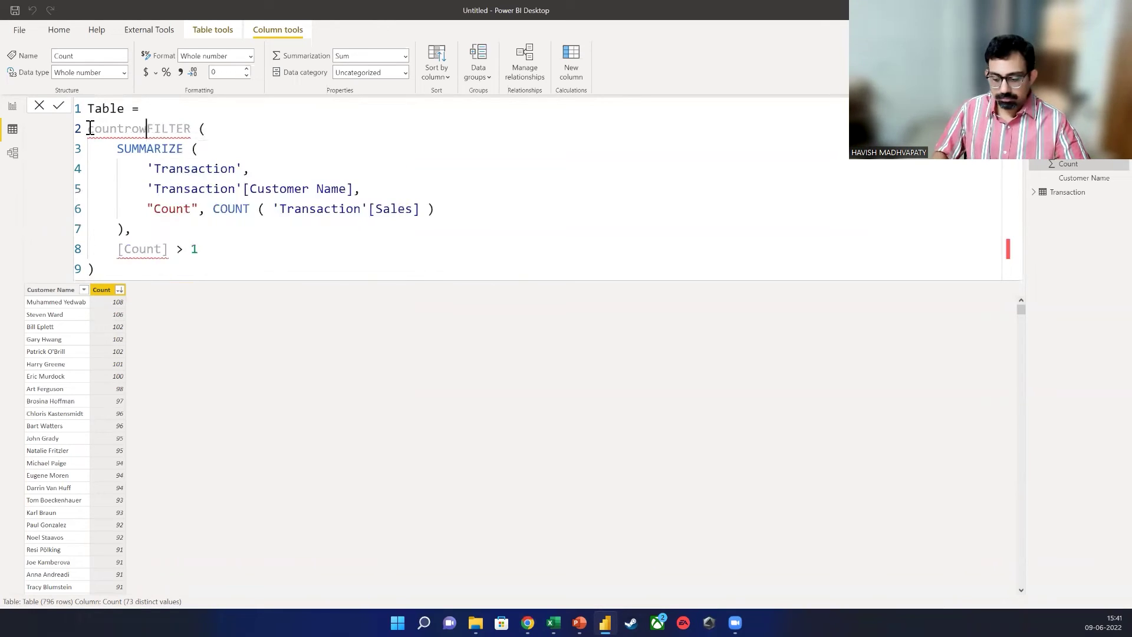
text(s()
key(Down)
key(Down)
key(Down)
key(Escape)
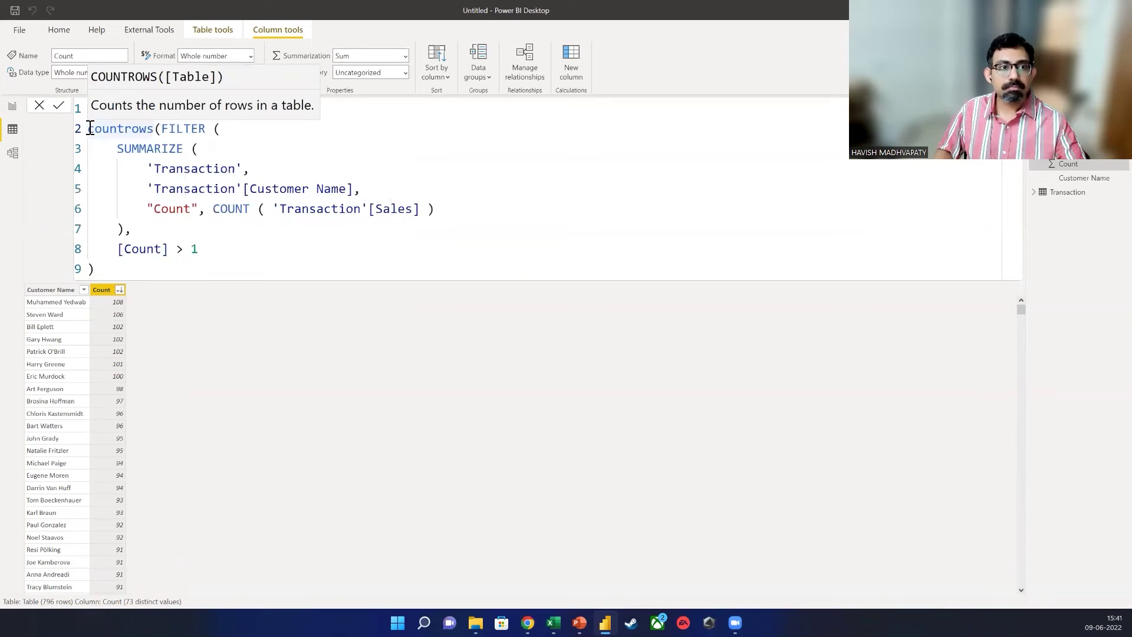
click(109, 269)
text())
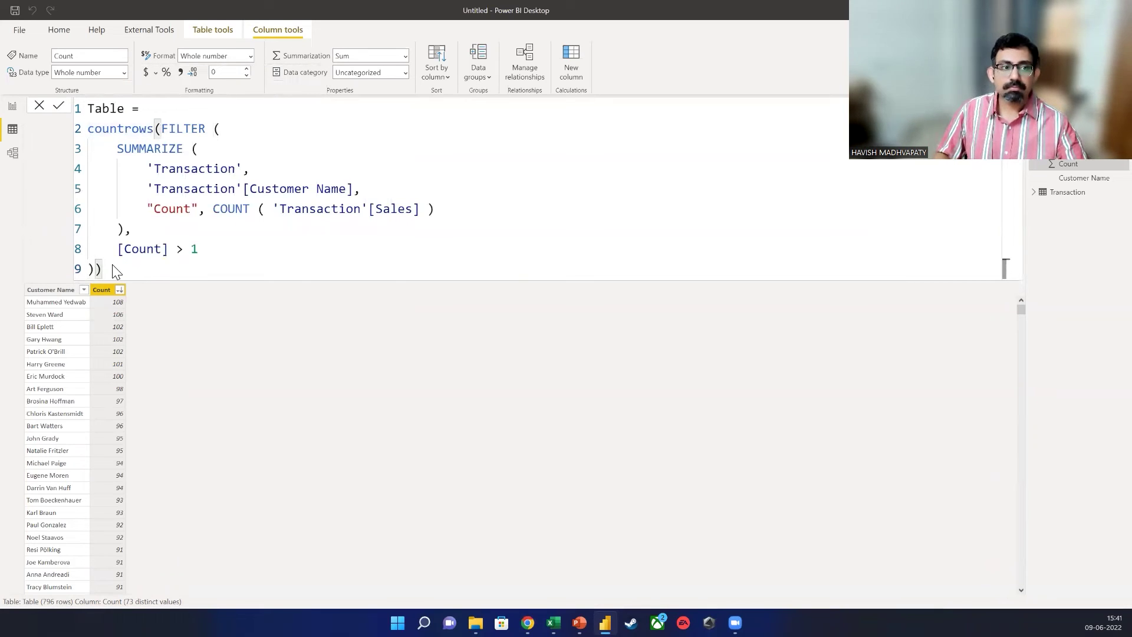
Try to apply the COUNTROWS formula to the calculated table and check its matching parentheses.
key(Return)
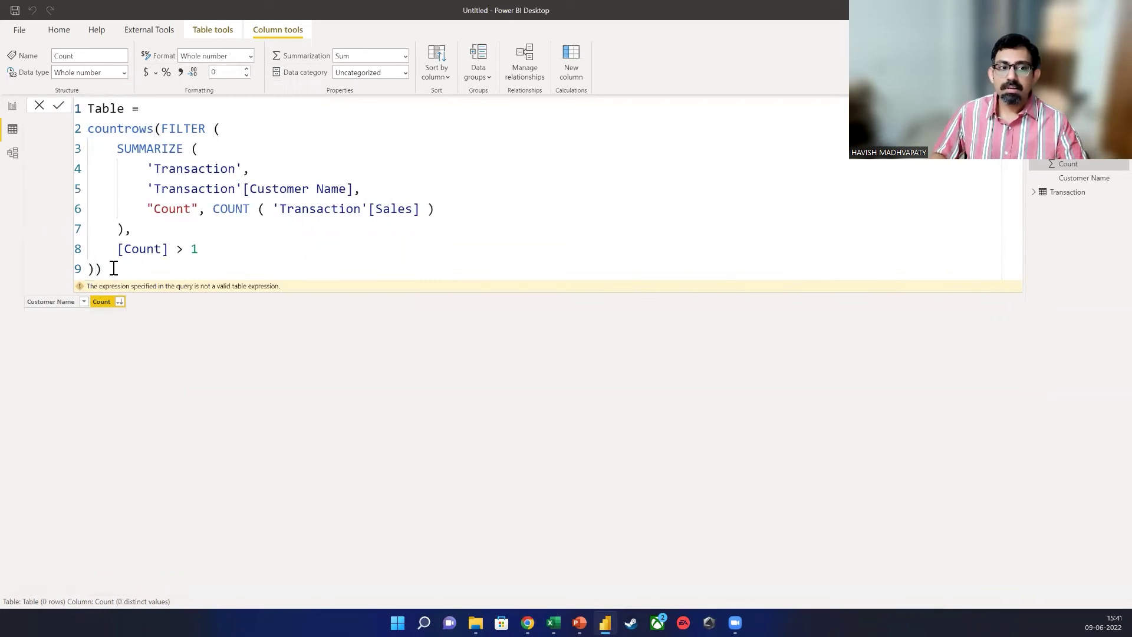
click(161, 149)
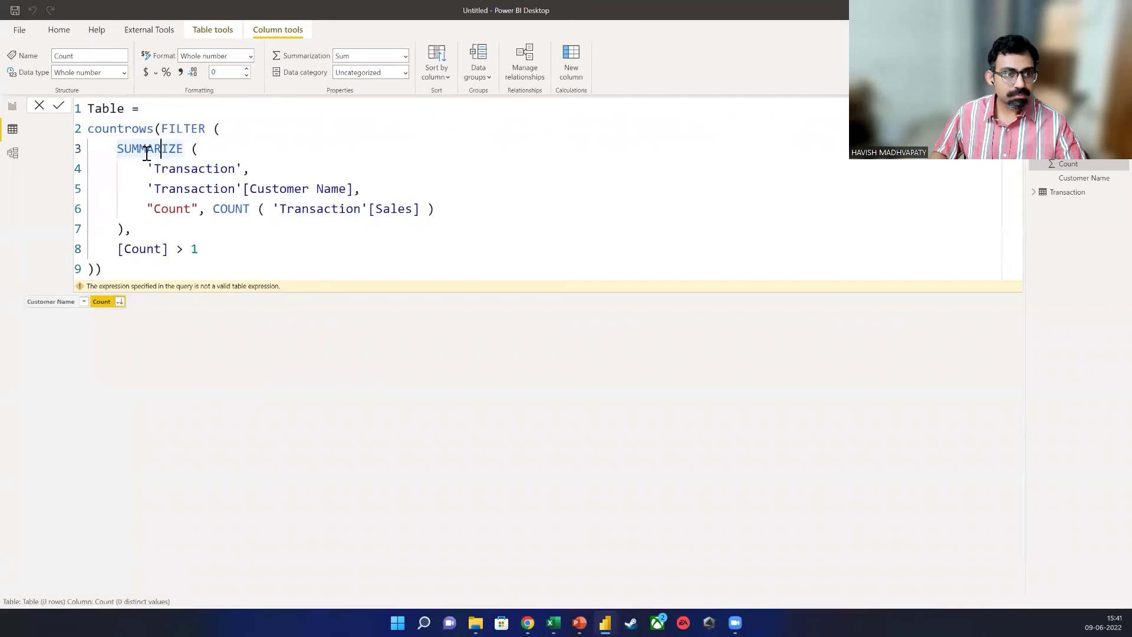
click(158, 128)
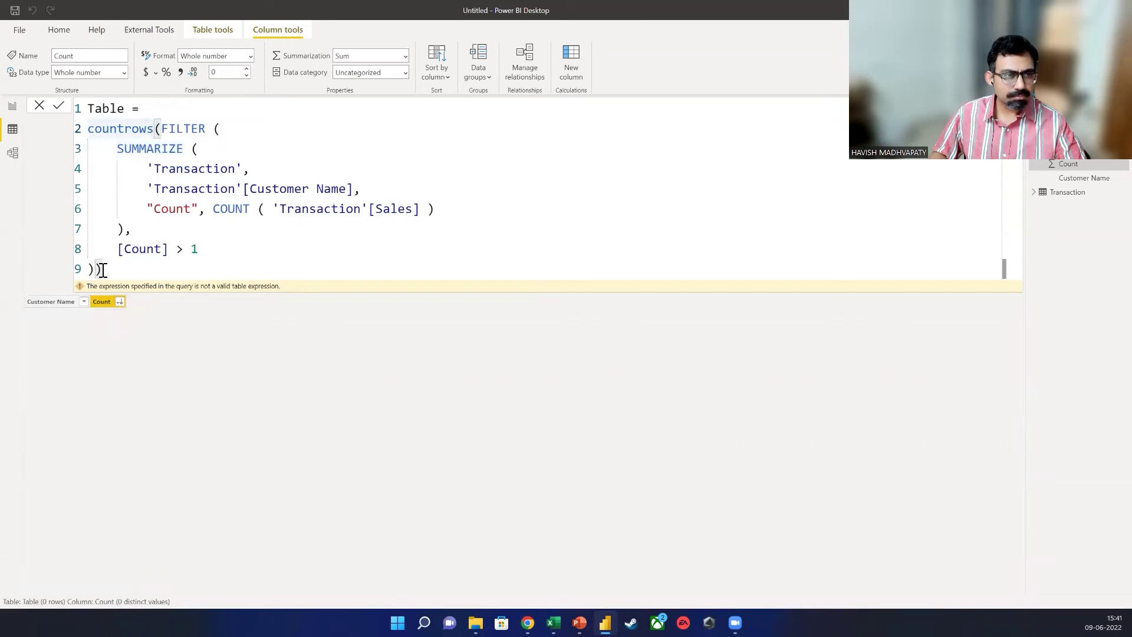
click(91, 269)
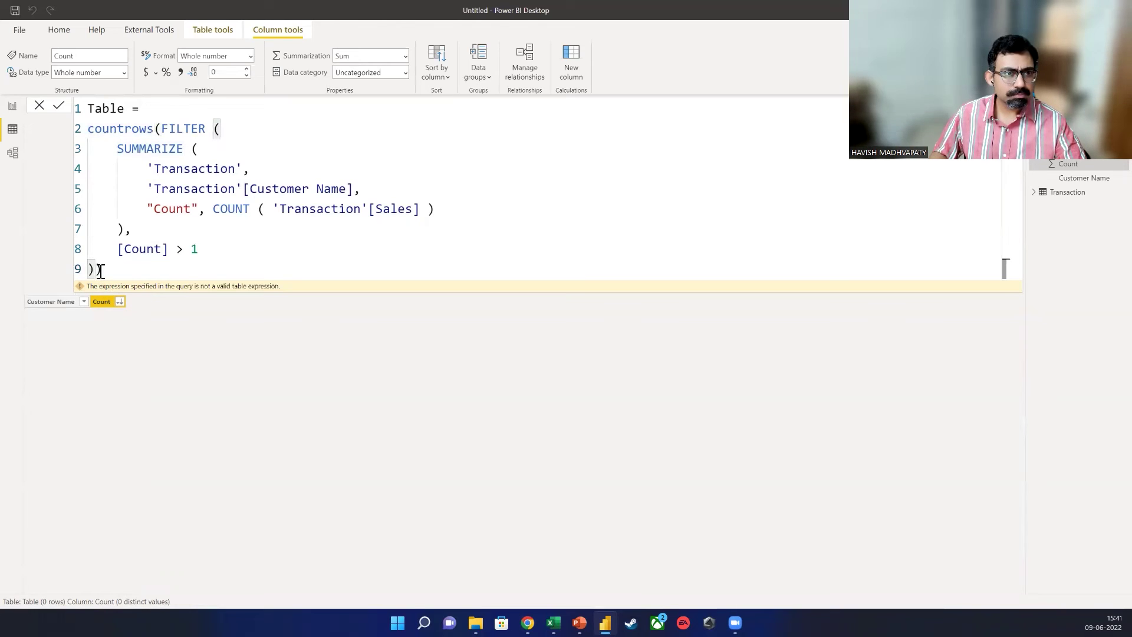
Rewrite the lowercase countrows function name as COUNTROWS in the table formula.
click(157, 129)
double_click(157, 130)
key(BackSpace)
text(COUNTROWS)
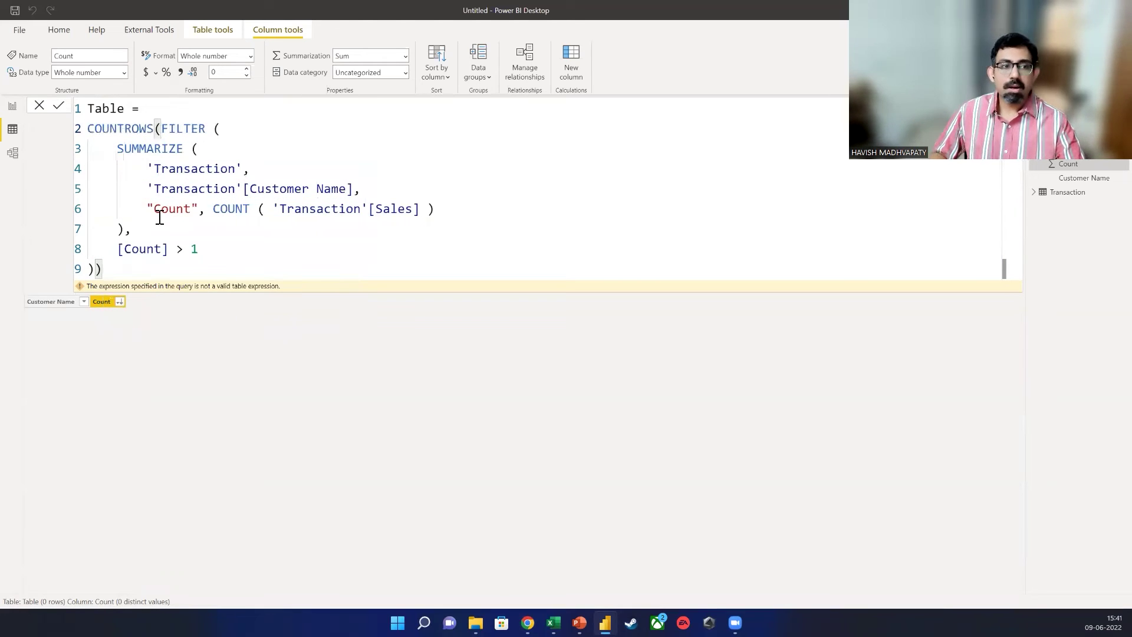
Copy the whole formula into a new measure in Report view, keeping Table as its name, and apply it.
key(ctrl+a)
key(ctrl+c)
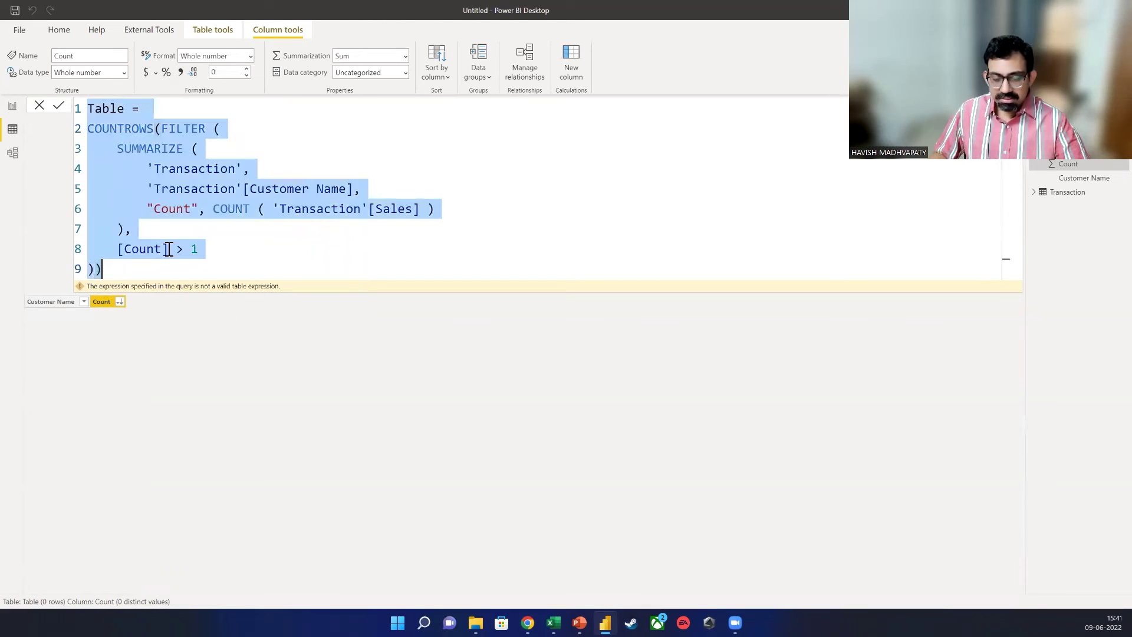
click(12, 107)
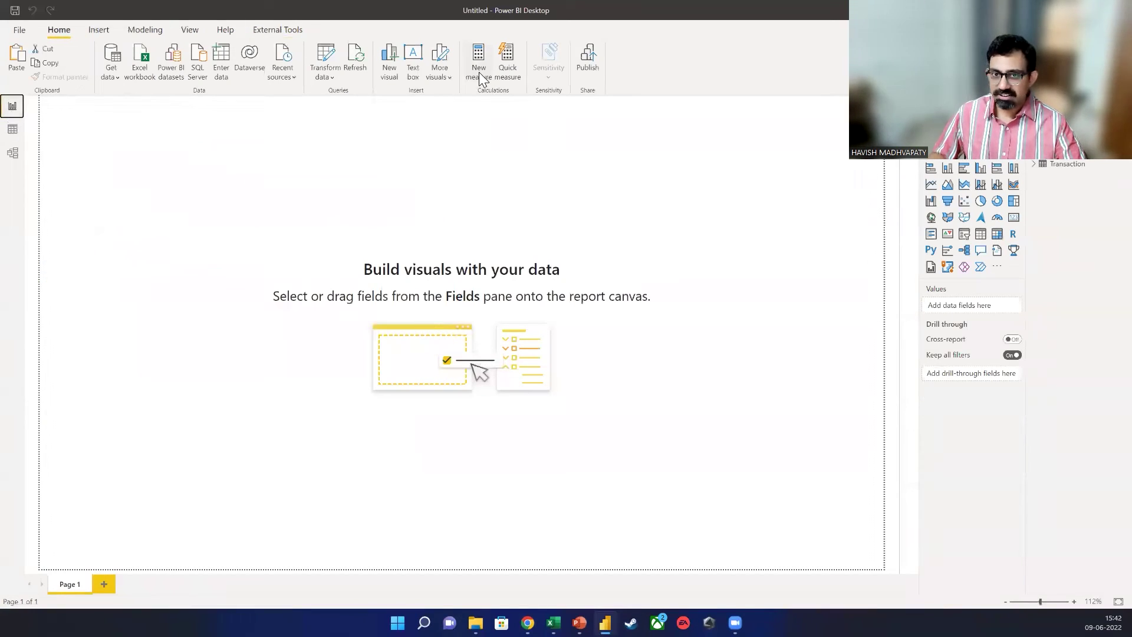
click(479, 72)
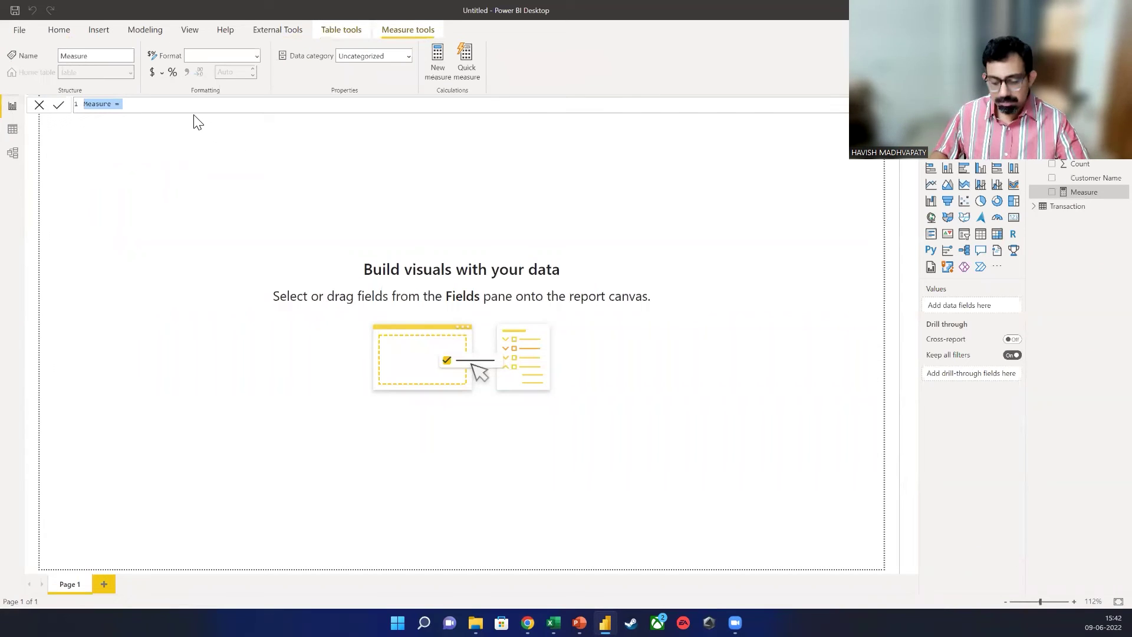
key(ctrl+v)
ctrl+scroll(176, 204, up, 3)
ctrl+scroll(182, 159, up, 3)
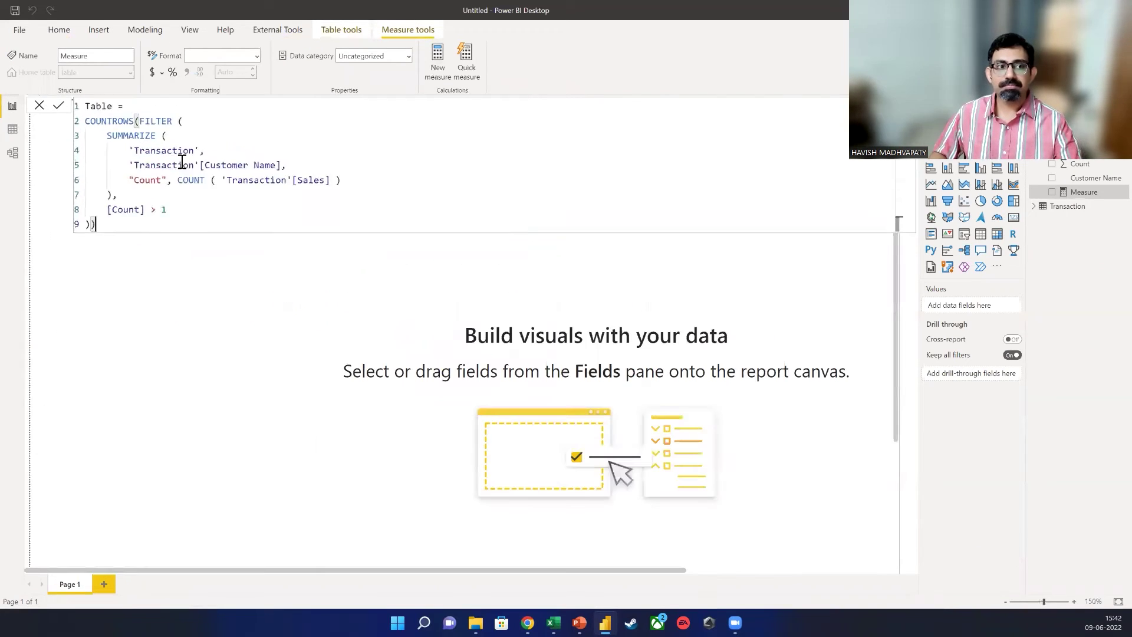
ctrl+scroll(189, 158, up, 1)
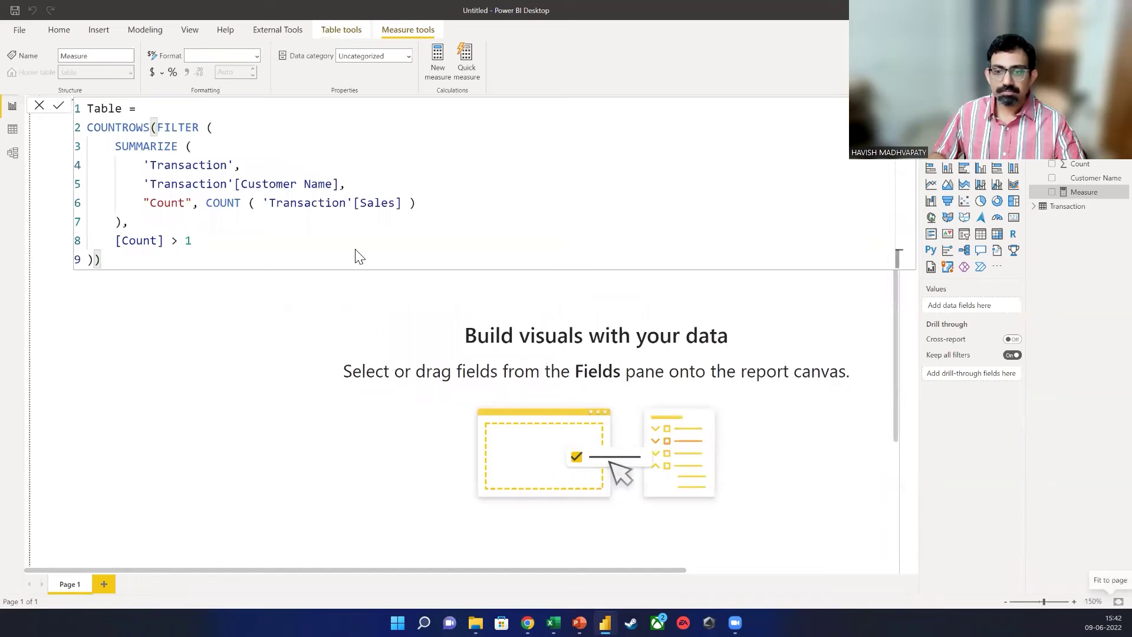
key(Return)
click(122, 108)
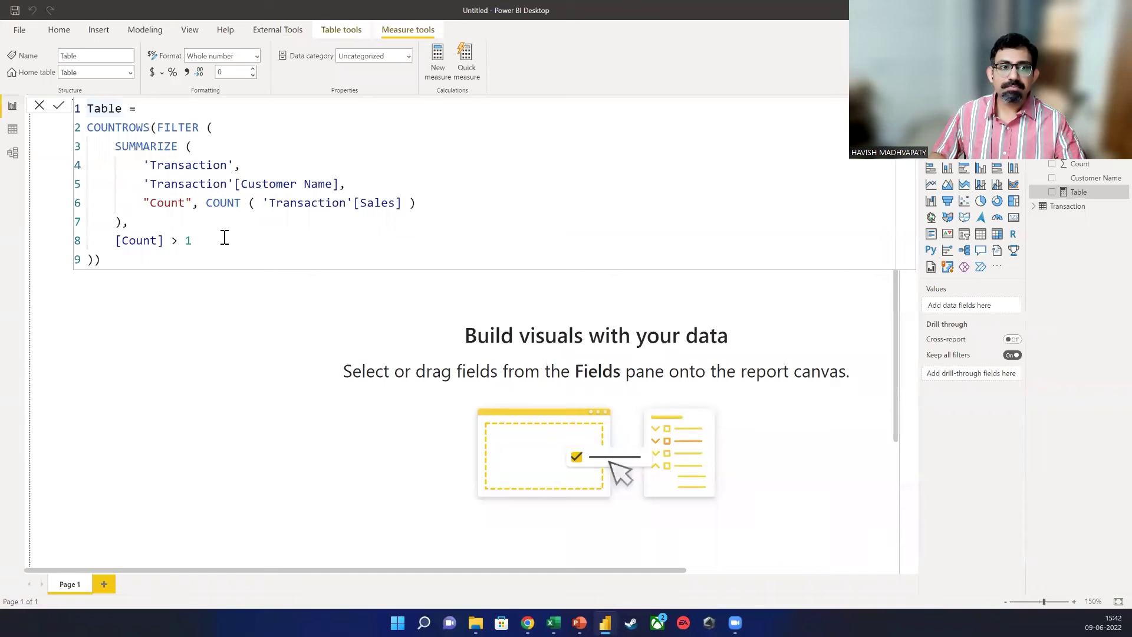
click(250, 316)
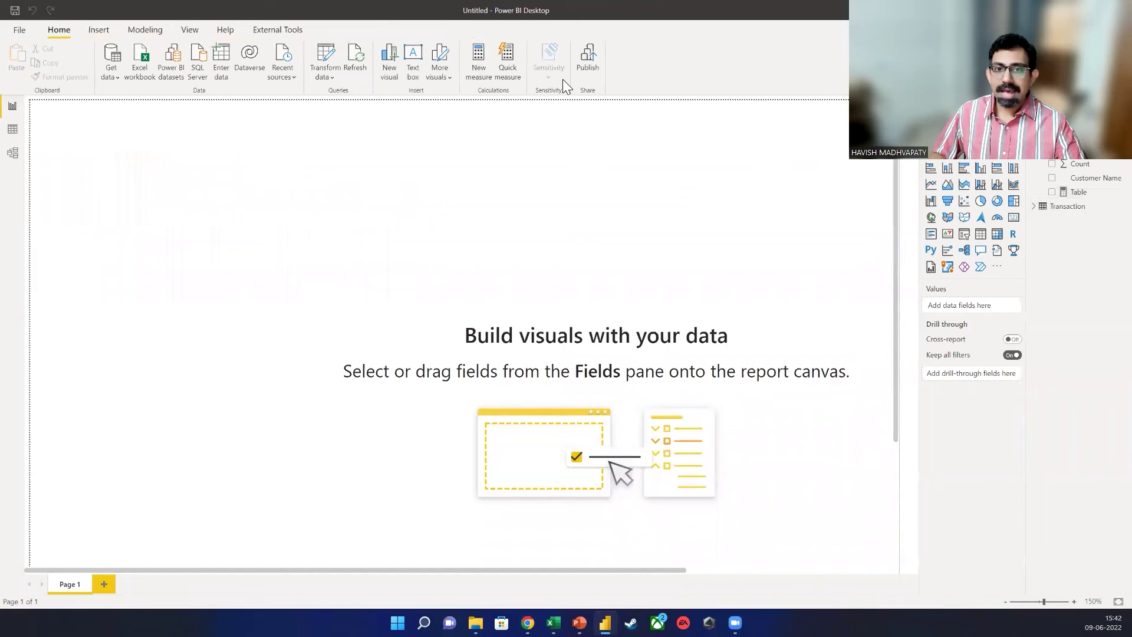
Add a card visual to the report page and fill it with the Table measure.
click(1012, 219)
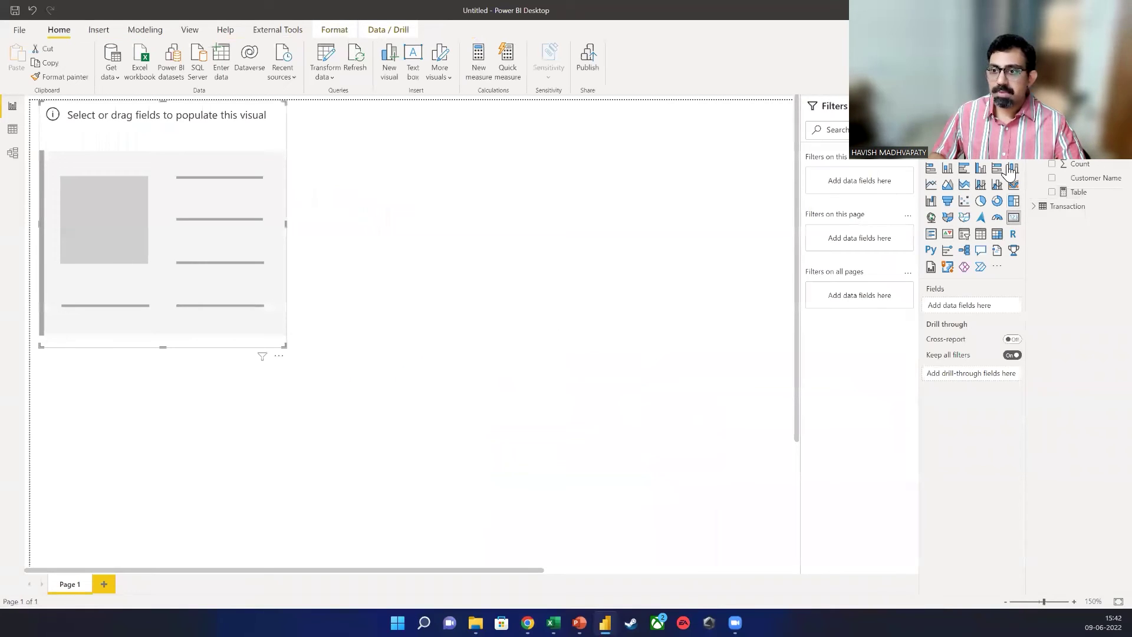
click(1035, 210)
drag(1078, 194, 189, 230)
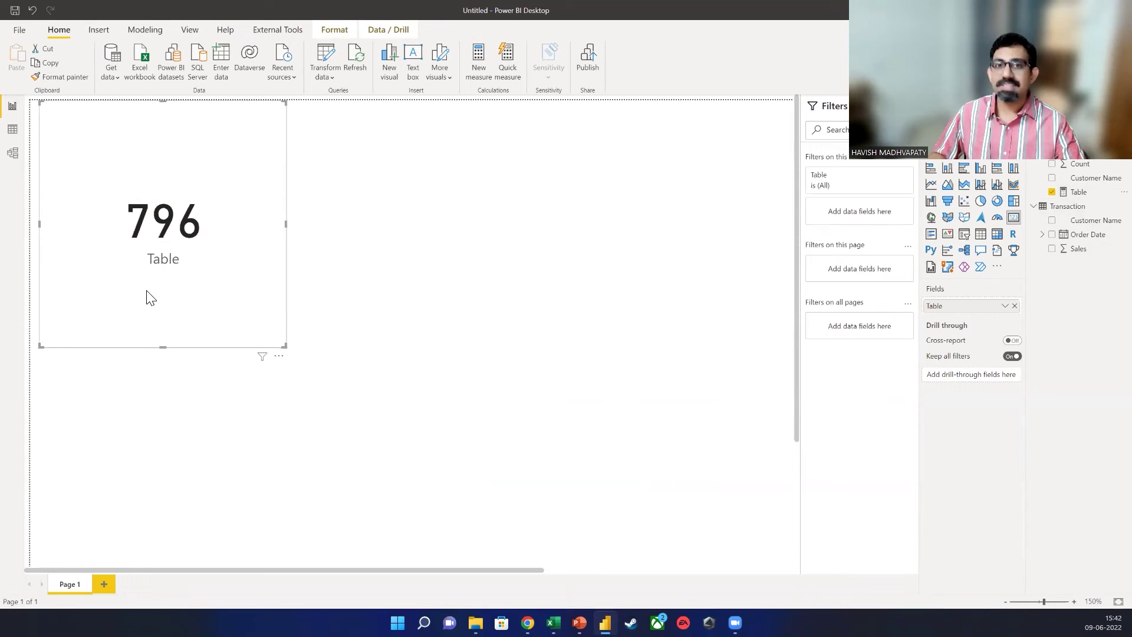
In Data view, remove the COUNTROWS wrapper and its closing parenthesis from the calculated table's formula and apply it.
click(13, 131)
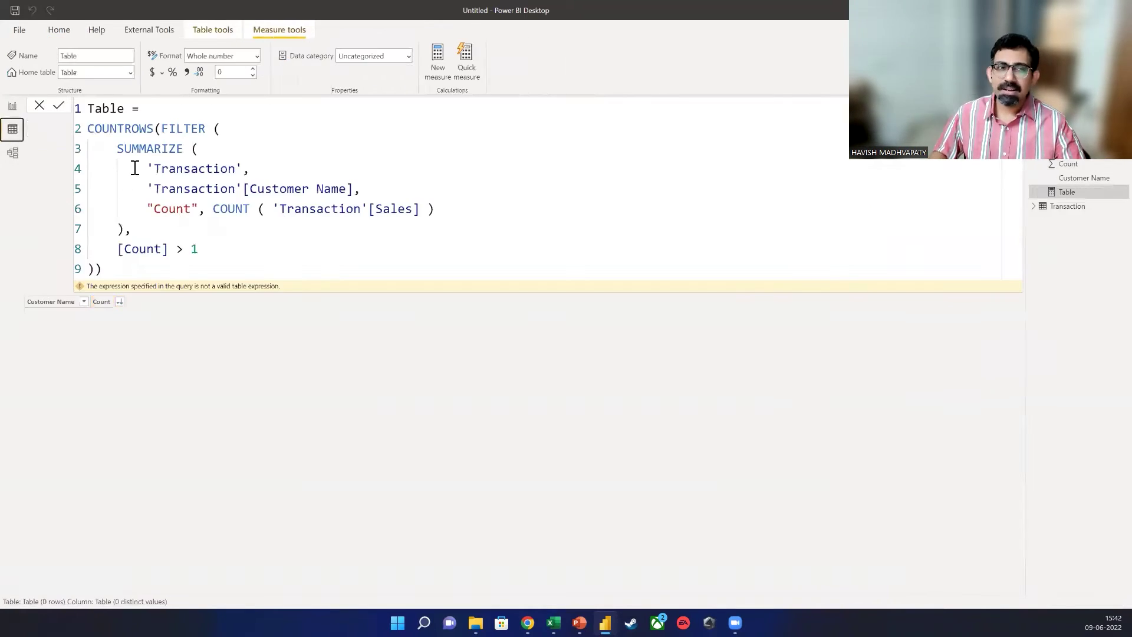
click(163, 130)
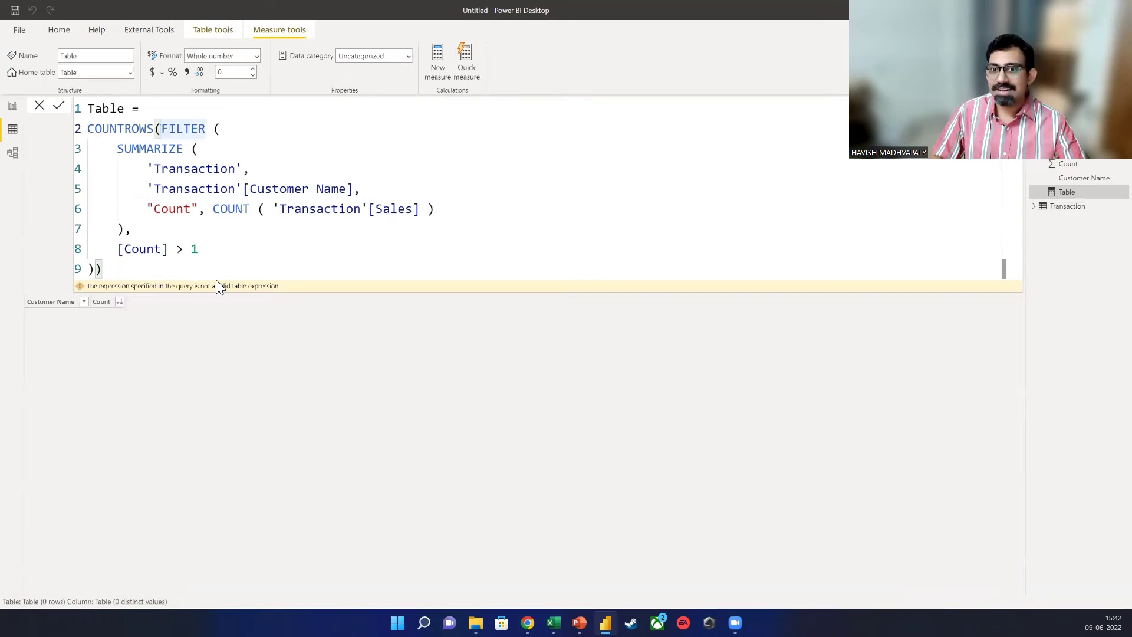
key(shift+Home)
key(BackSpace)
key(Down)
key(Down)
key(Down)
key(Down)
key(Down)
key(Down)
key(Down)
key(Right)
key(Delete)
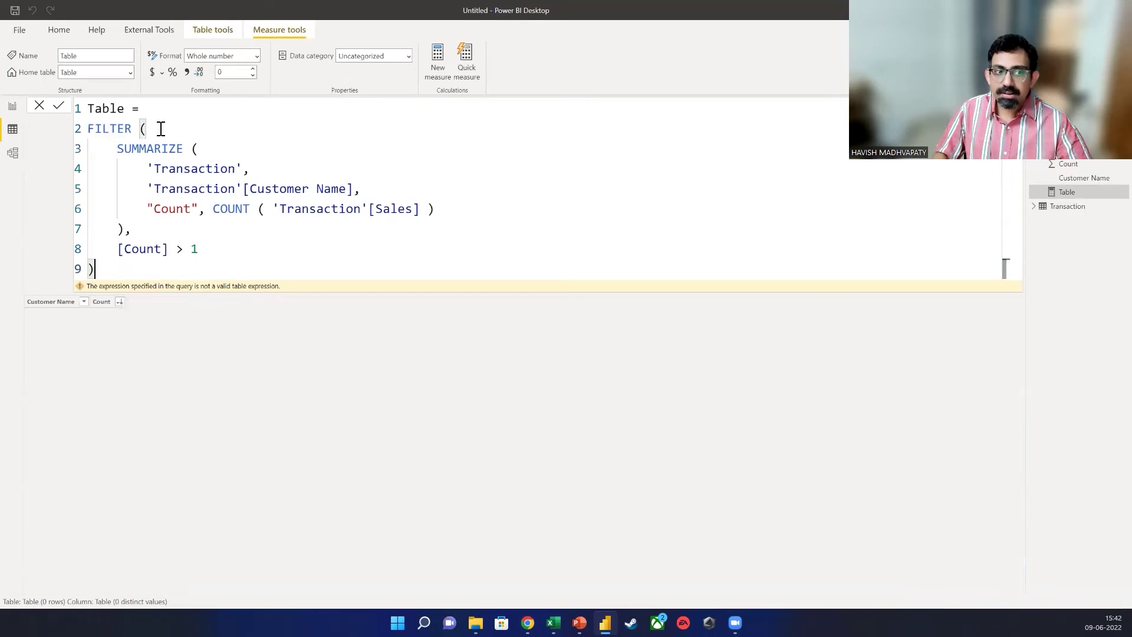
key(ctrl+z)
key(ctrl+z)
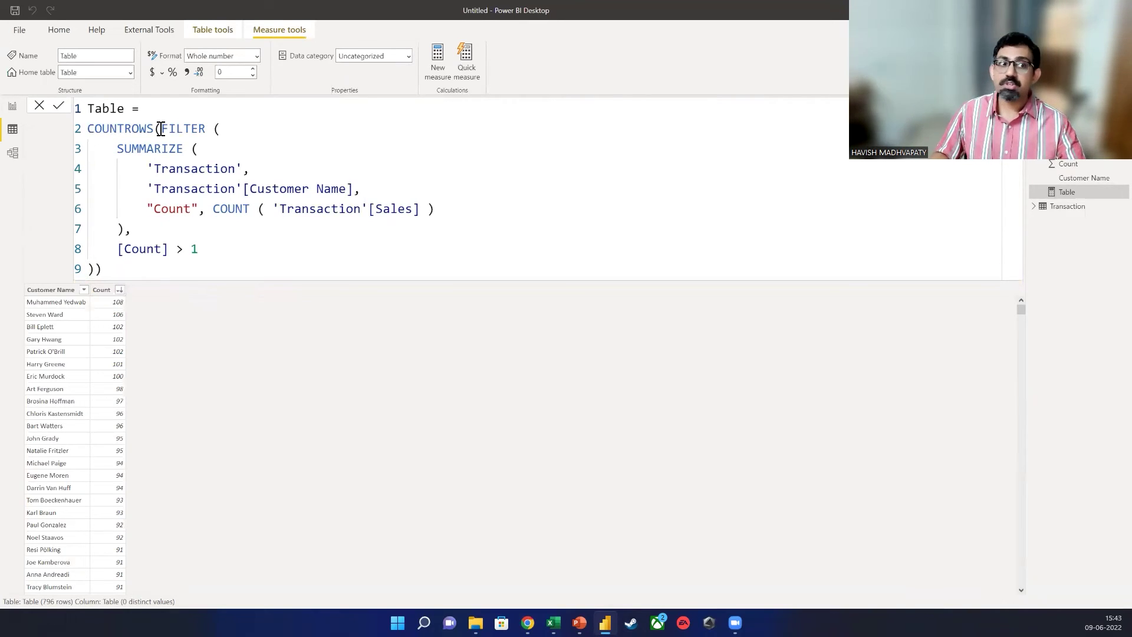
In Report view, try the Table measure with only the FILTER expression, removing COUNTROWS and its closing parenthesis.
click(13, 107)
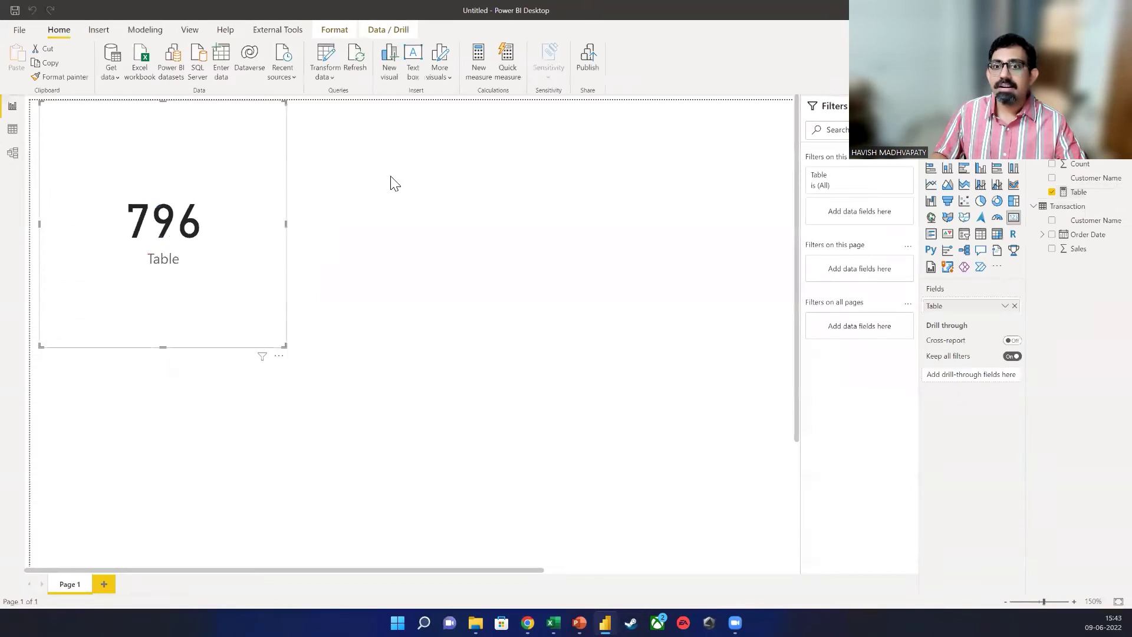
click(1080, 192)
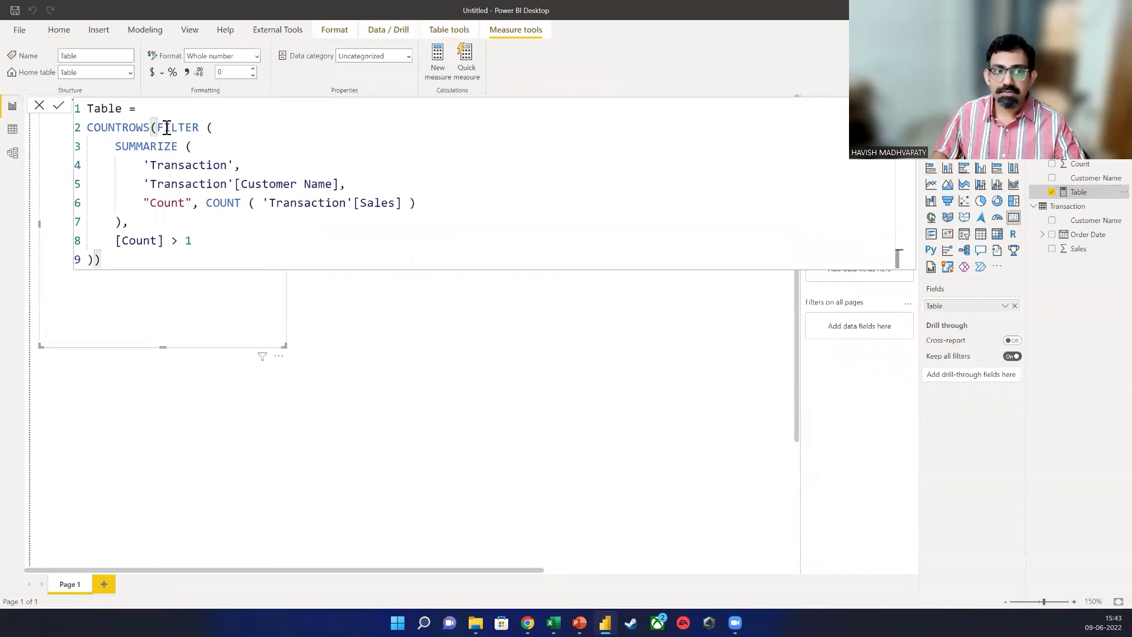
key(BackSpace)
key(BackSpace)
key(BackSpace)
key(BackSpace)
key(BackSpace)
key(BackSpace)
key(BackSpace)
key(BackSpace)
key(BackSpace)
key(BackSpace)
click(154, 263)
key(BackSpace)
key(Return)
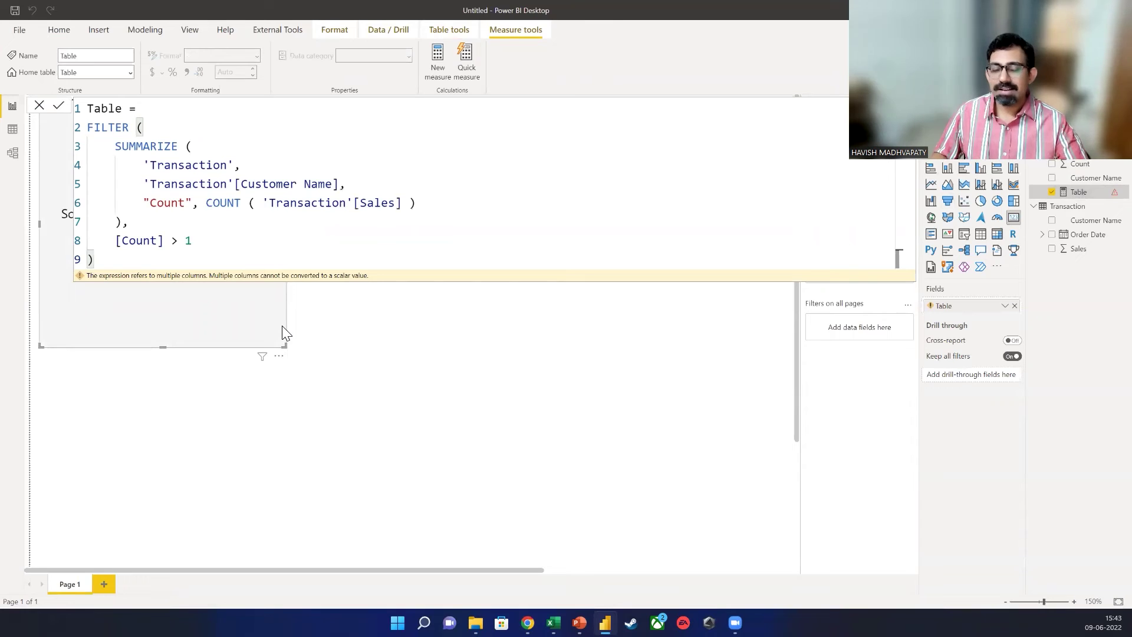
Wrap the Table measure's FILTER expression in COUNTROWS again and apply the formula.
click(115, 146)
key(Up)
key(Left)
key(Left)
key(Left)
key(Left)
text(COUNTROWS()
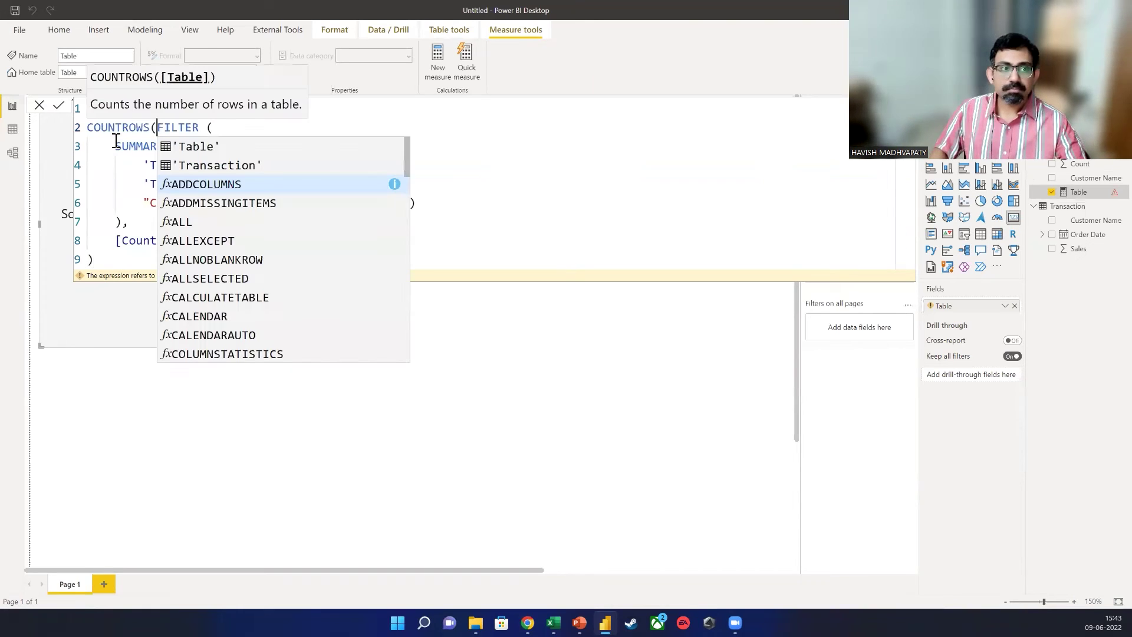
click(109, 257)
text())
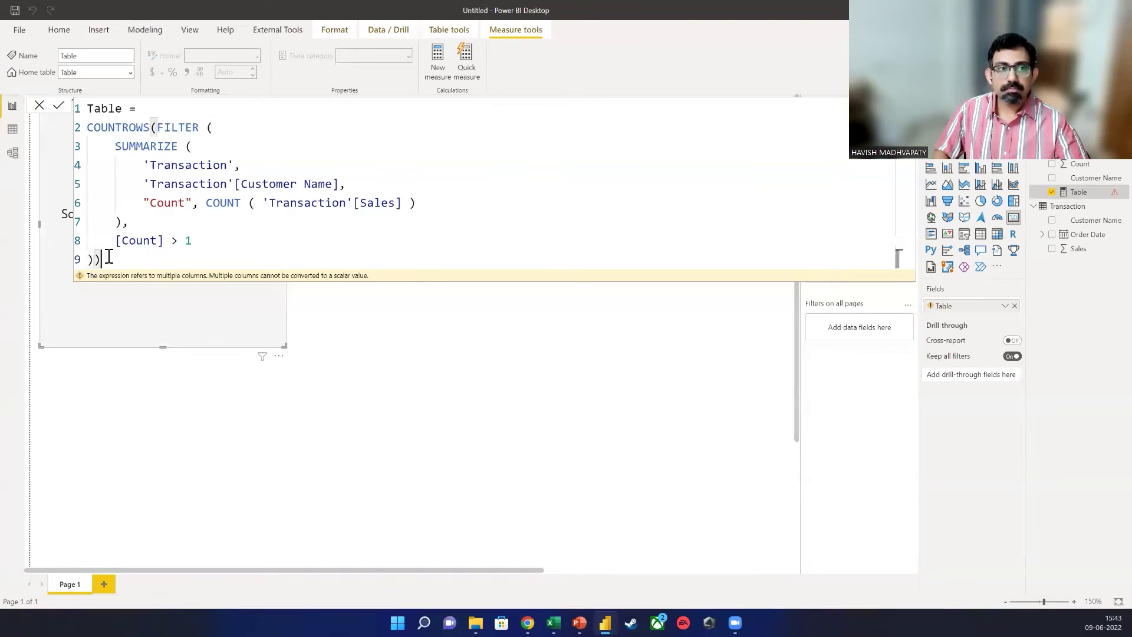
key(Return)
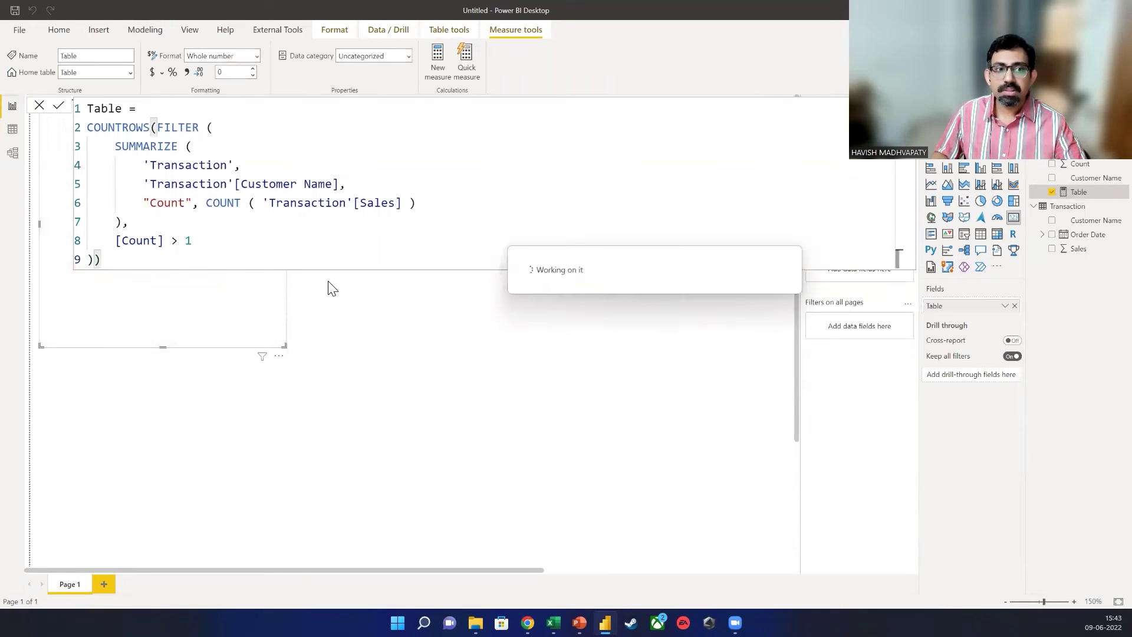
click(404, 361)
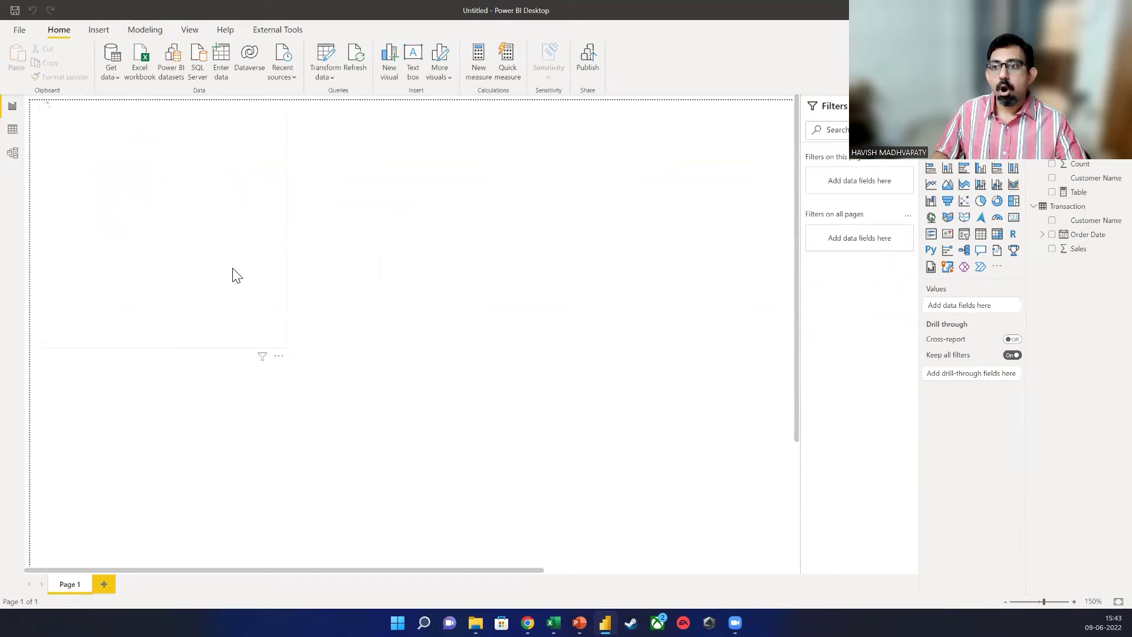
In Data view, remove COUNTROWS and its closing parenthesis from the Table measure's formula.
click(12, 129)
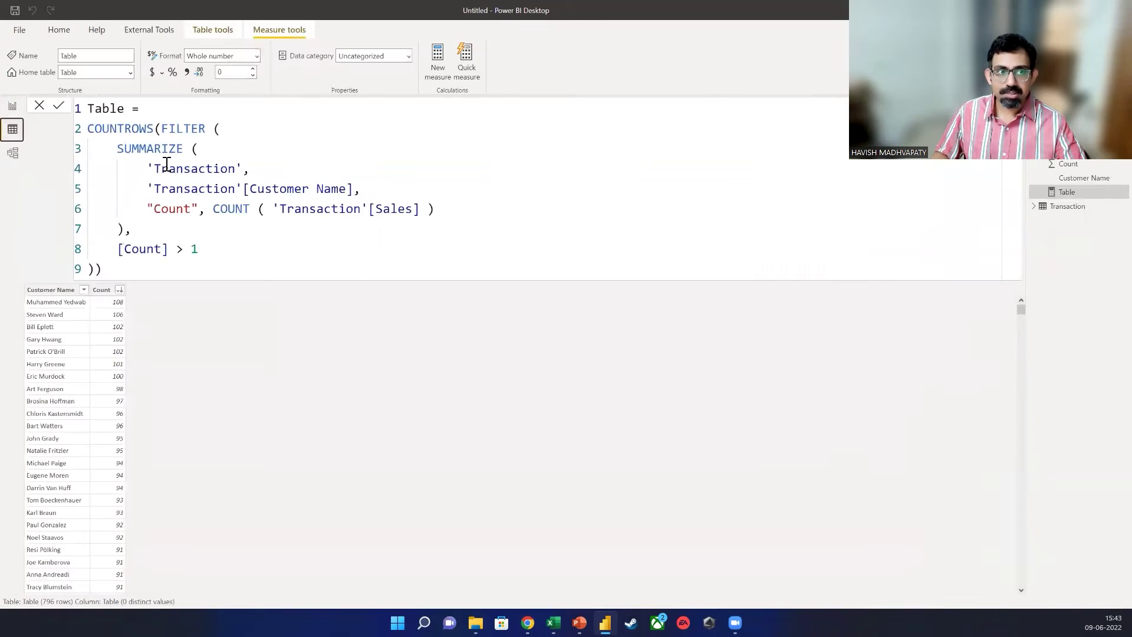
drag(162, 129, 80, 130)
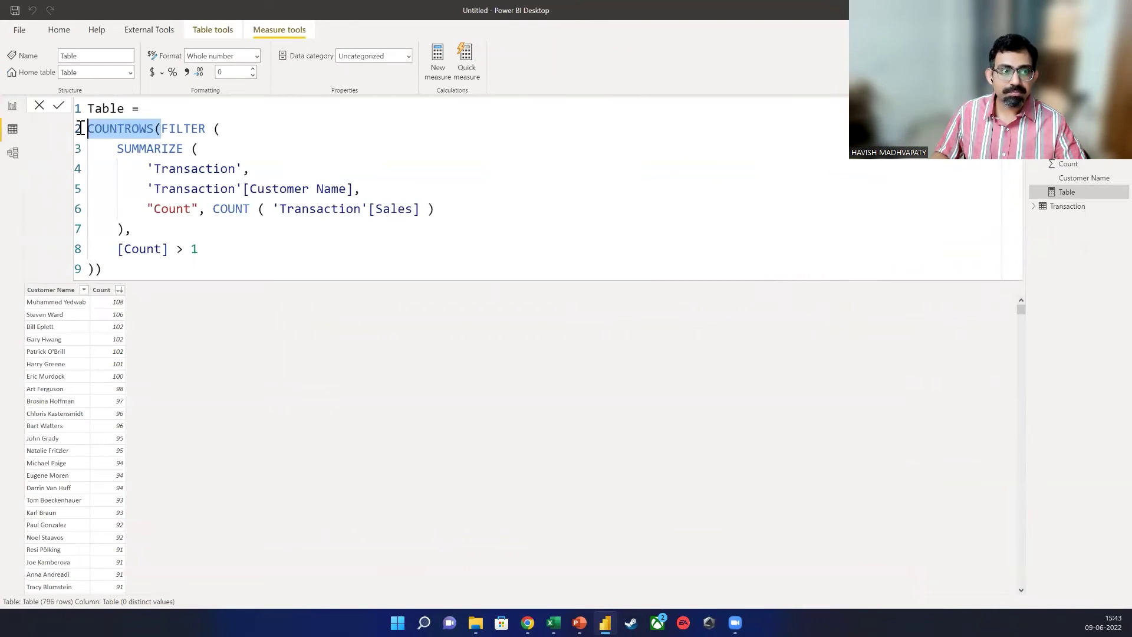
key(BackSpace)
click(141, 270)
key(BackSpace)
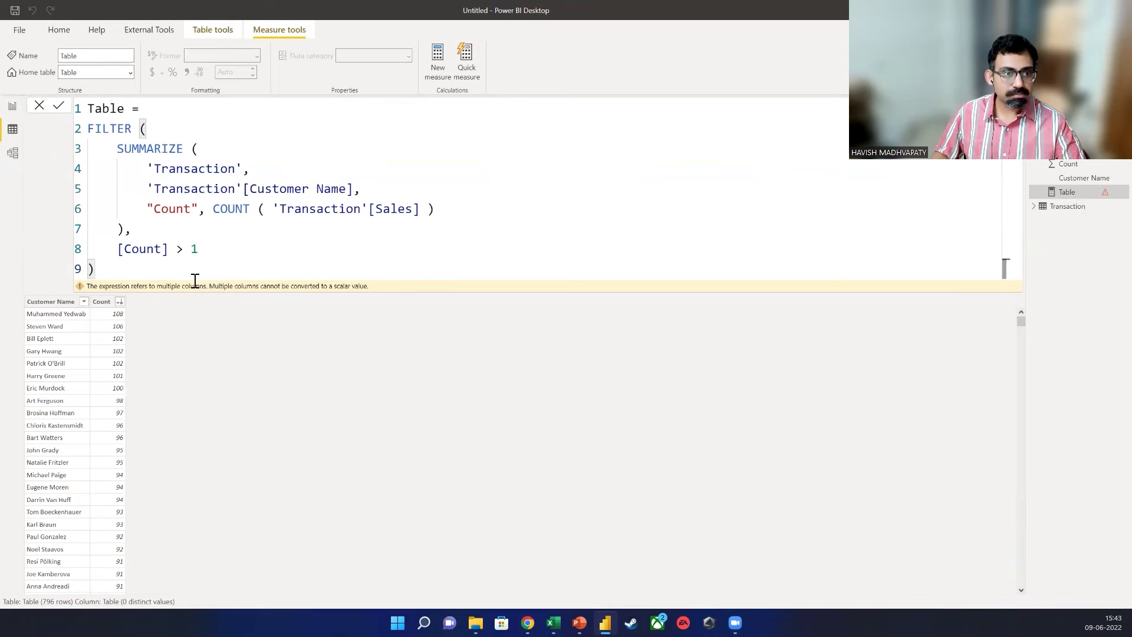
click(250, 170)
click(197, 229)
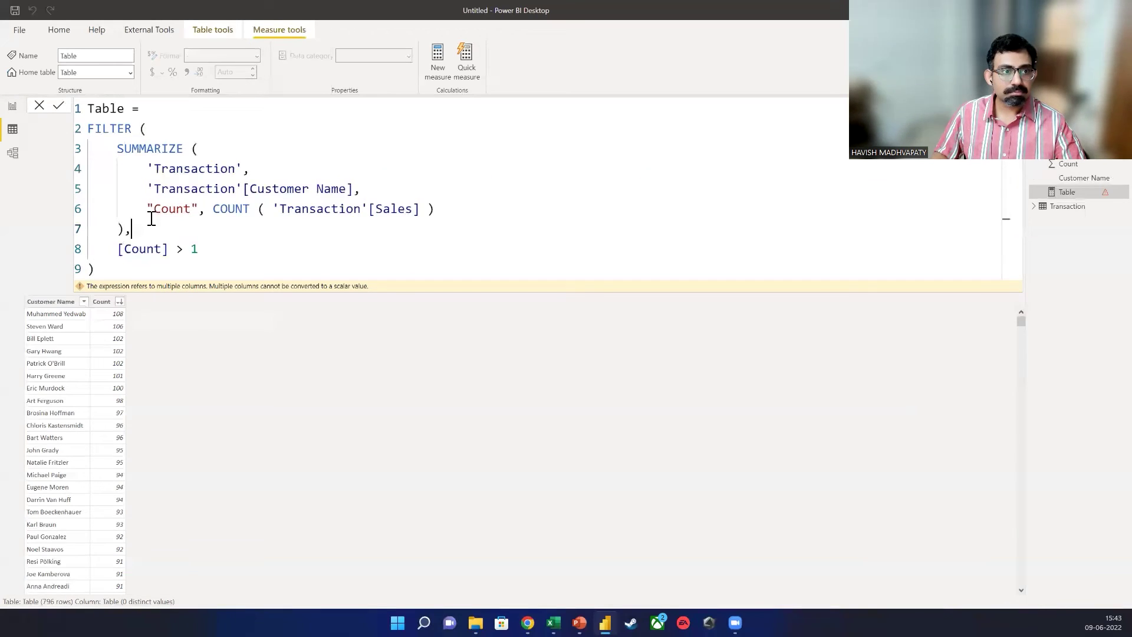
Back in Report view, restore the COUNTROWS function around the Table measure's FILTER expression and apply it.
click(13, 106)
click(274, 276)
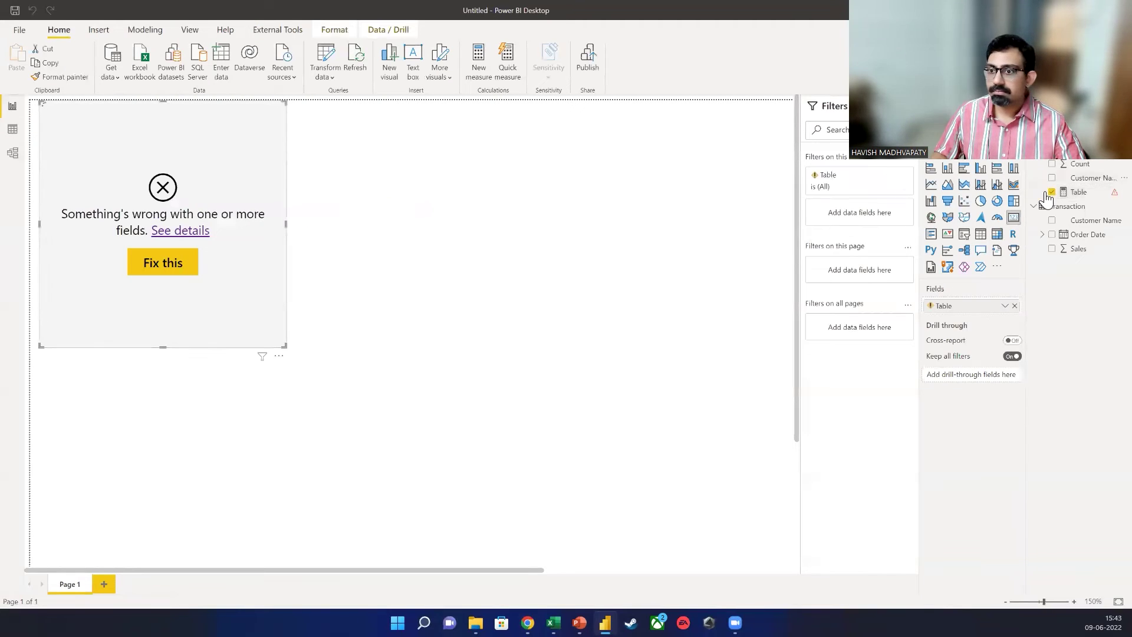
click(1078, 192)
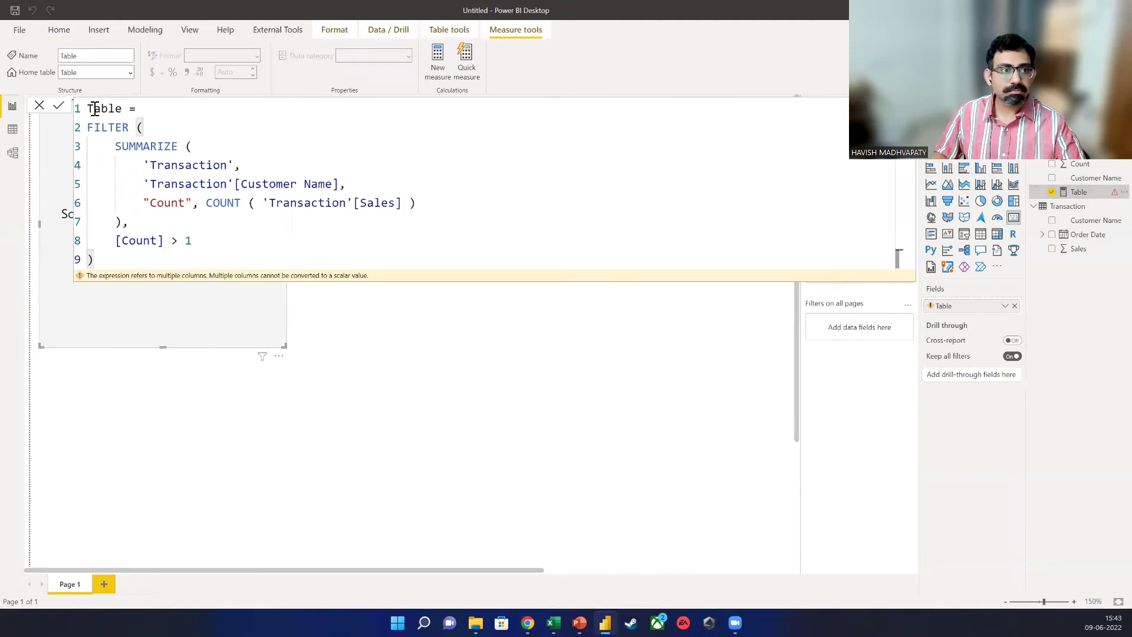
click(87, 131)
text(COUNTRI)
text(WS)
key(BackSpace)
key(BackSpace)
key(BackSpace)
text(OWS()
key(Escape)
key(Down)
key(Down)
key(Down)
key(Down)
key(Down)
key(Down)
key(Down)
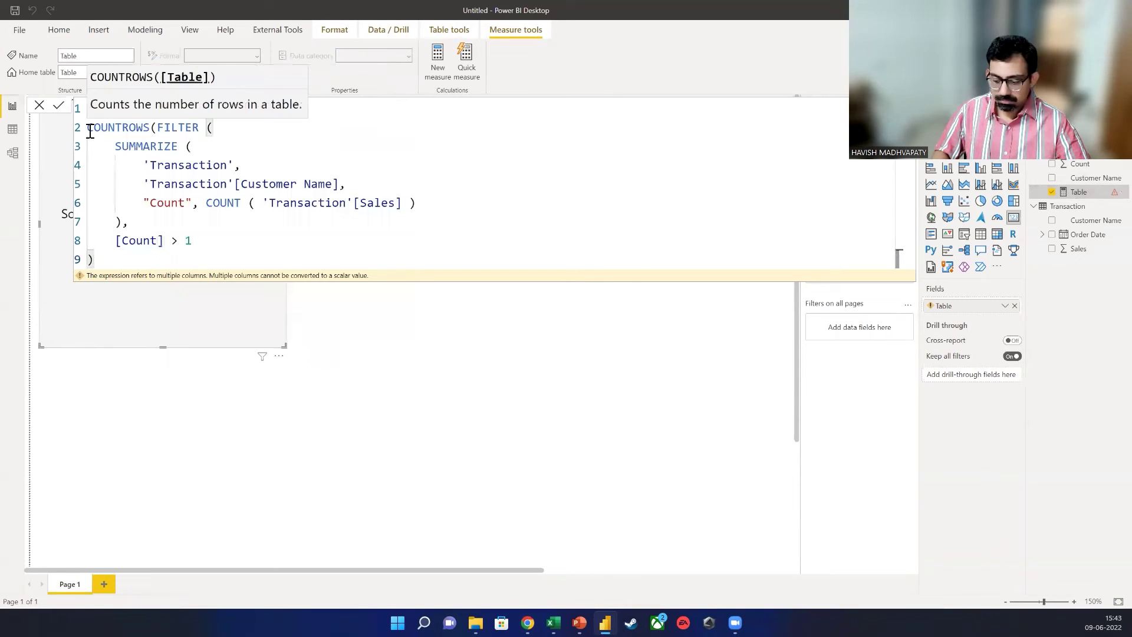
text())
key(Return)
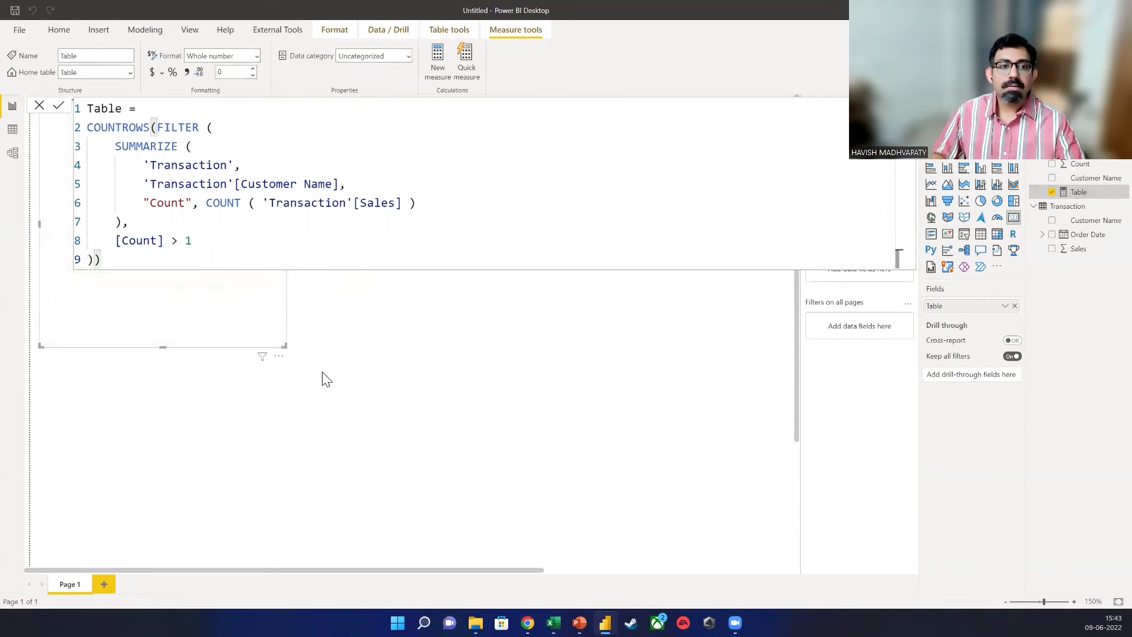
Shift the card visual slightly down and to the right on the report page.
click(359, 319)
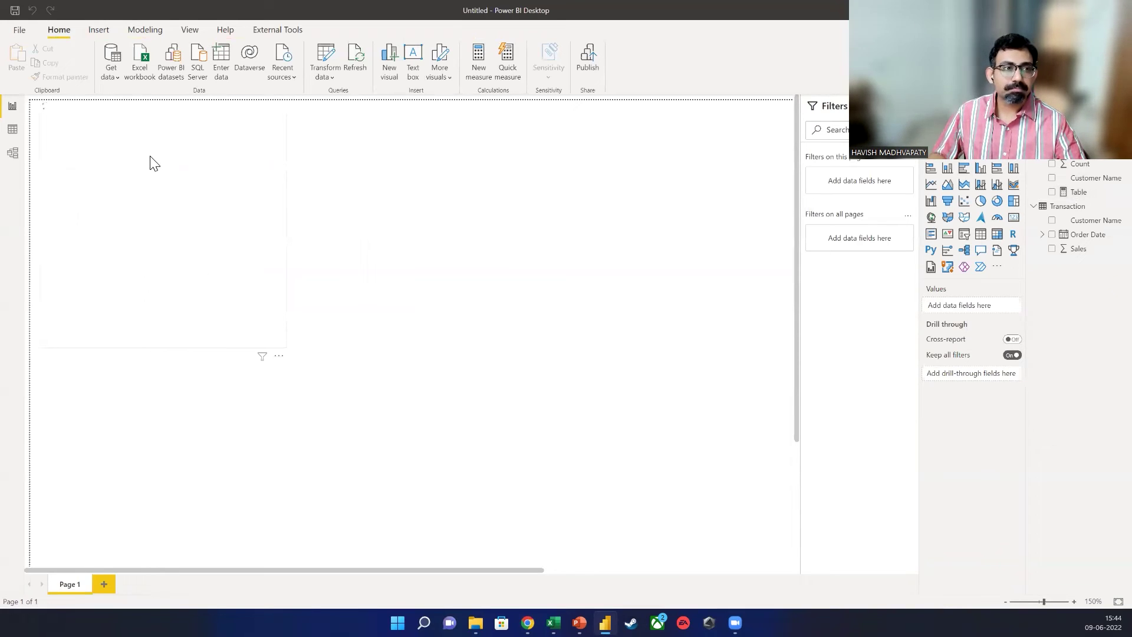
drag(177, 157, 182, 169)
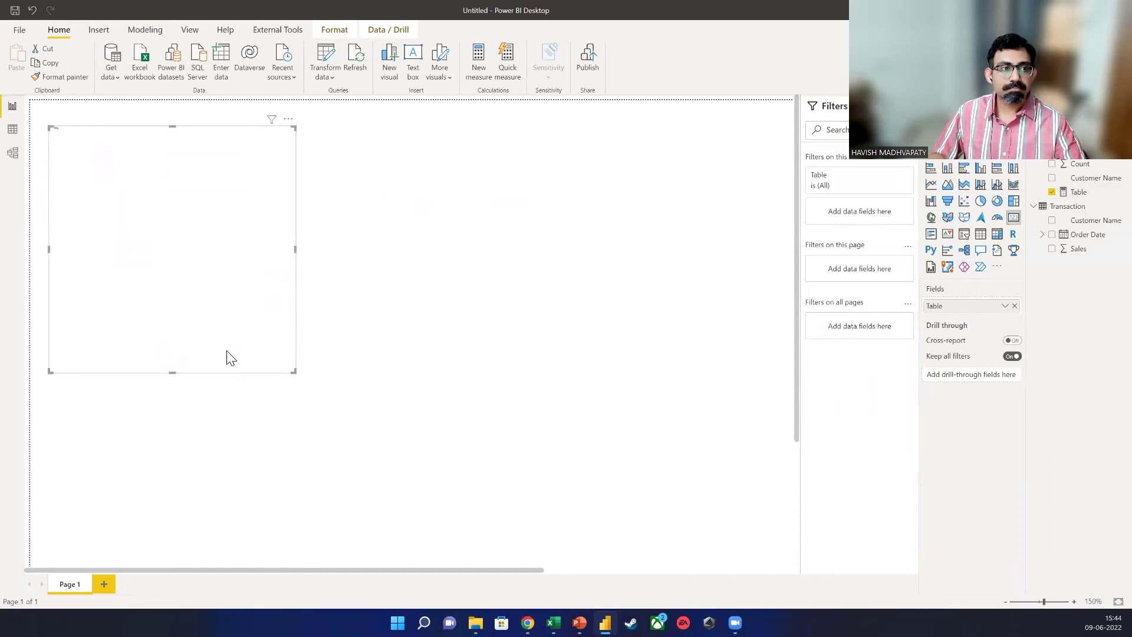
Replace the blank card with a new card showing the Table measure and place it near the middle of the page.
click(286, 123)
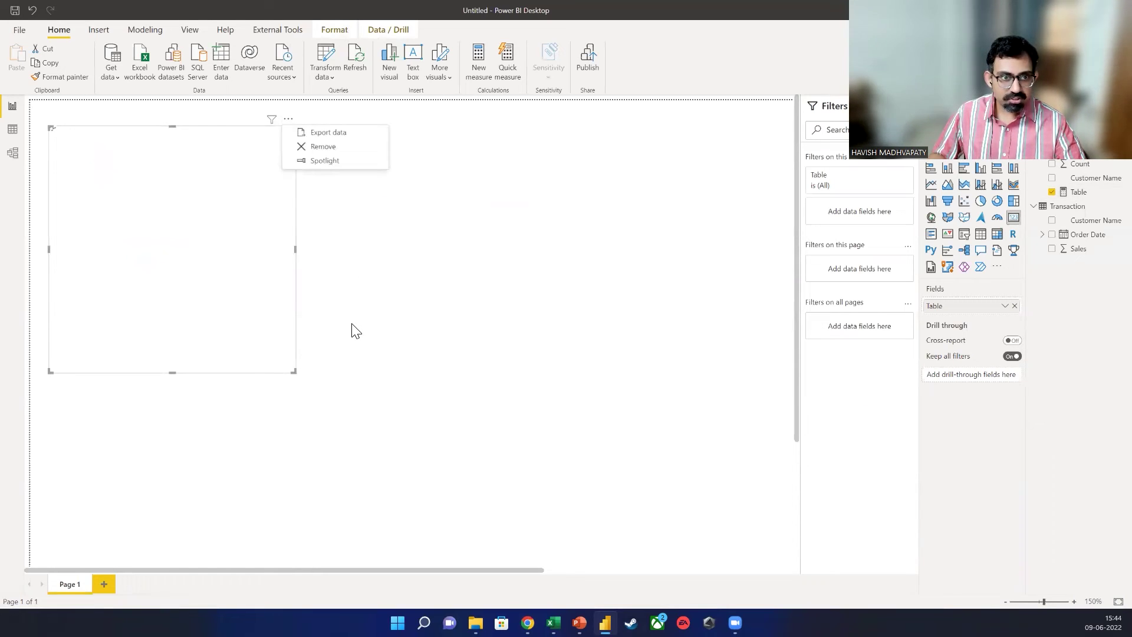
click(318, 147)
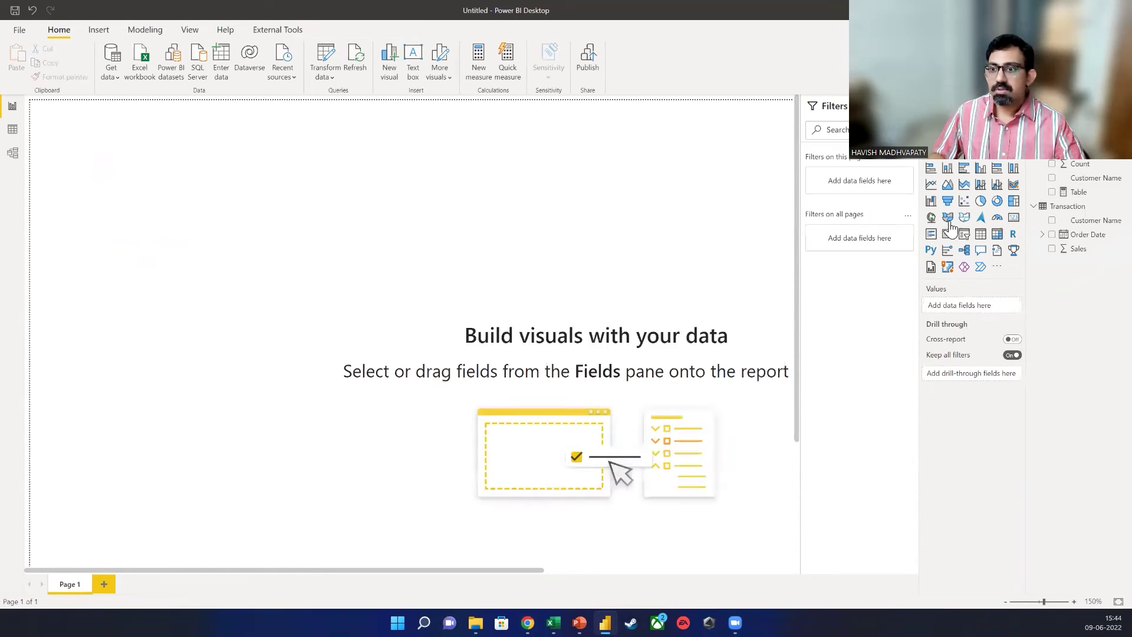
click(1015, 217)
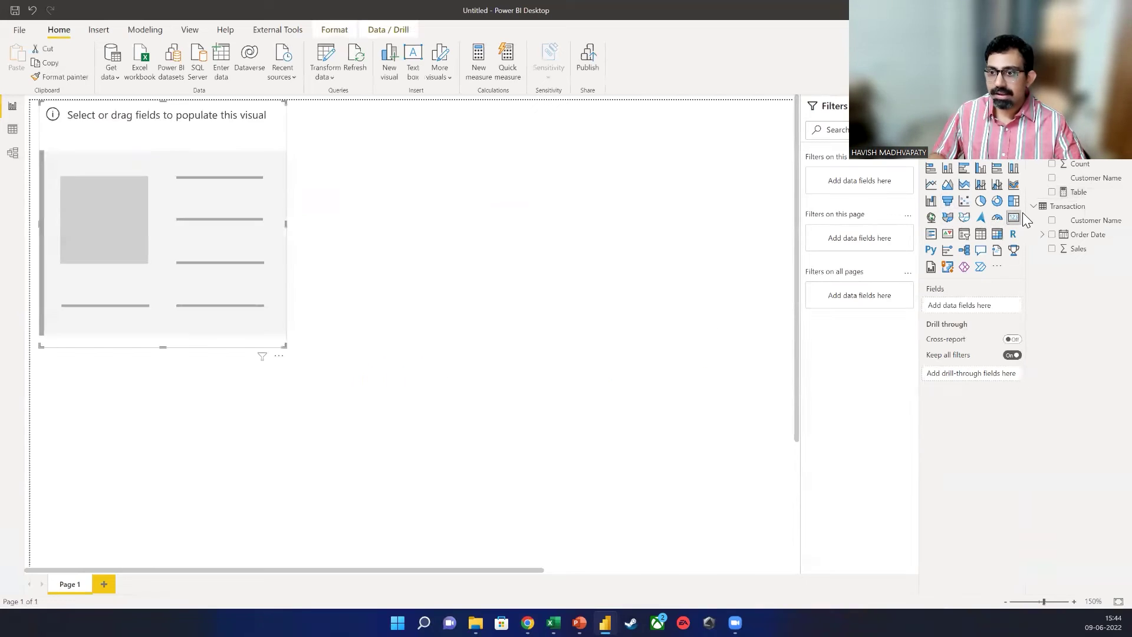
click(1052, 192)
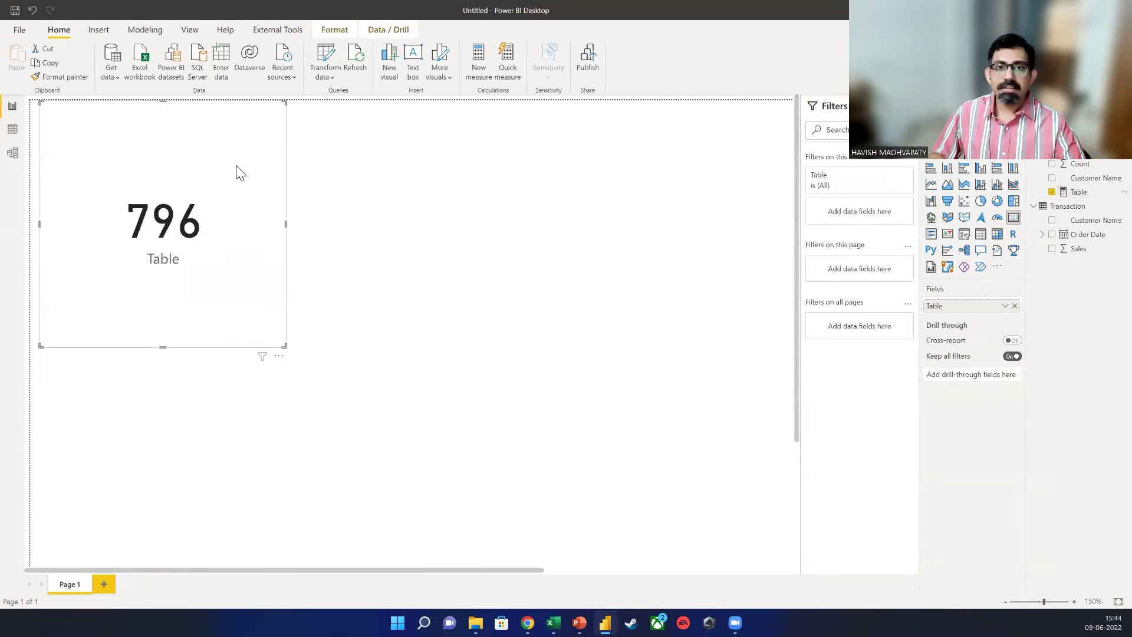
drag(239, 171, 238, 186)
drag(193, 196, 563, 271)
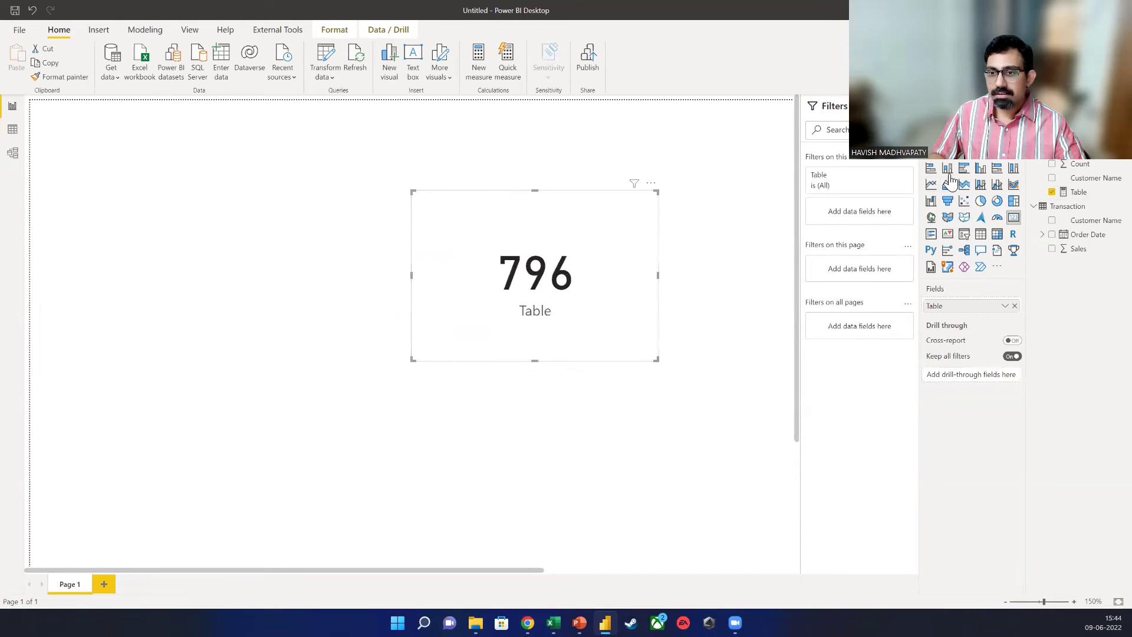
Convert the card to a stacked bar chart of the Table measure by Order Date and make it taller.
click(930, 168)
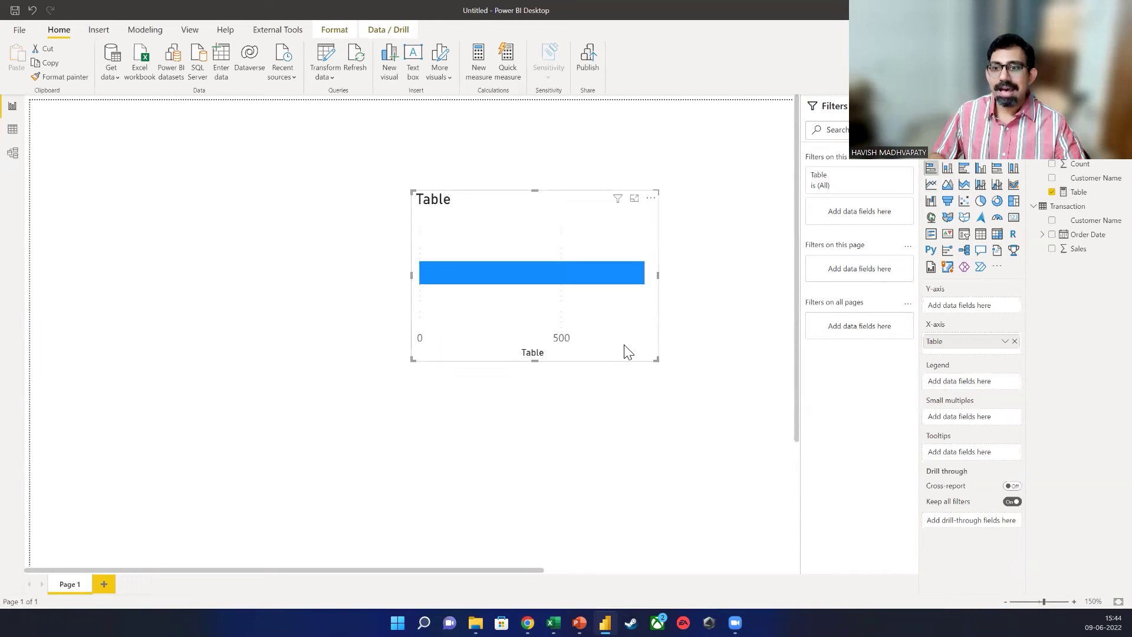
click(1051, 234)
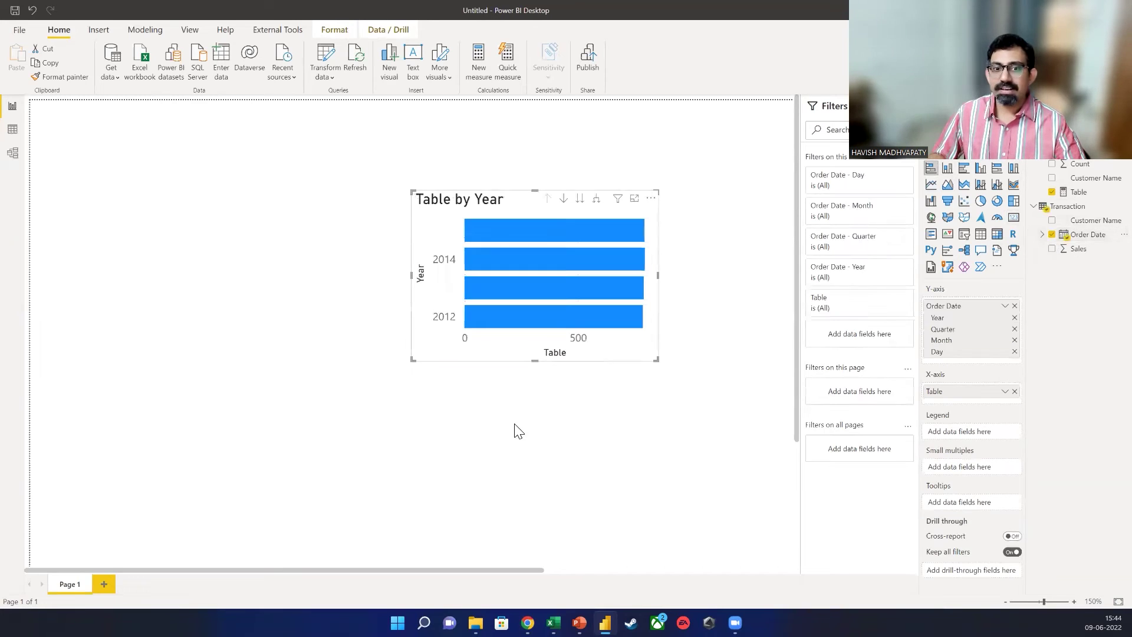
drag(534, 360, 533, 443)
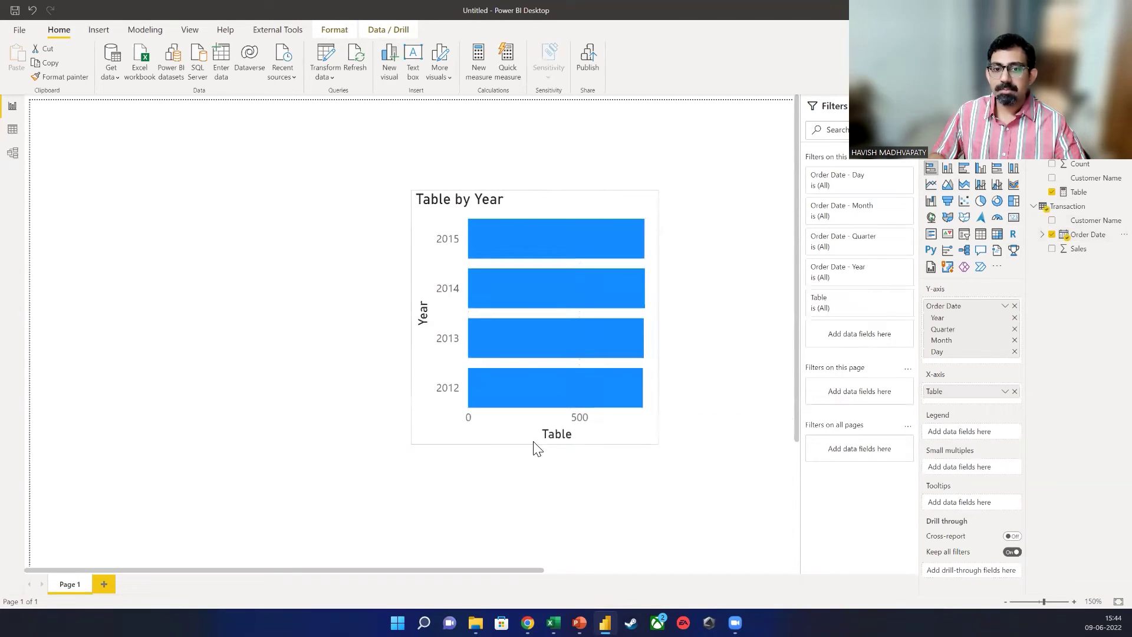
Turn on data labels for the bar chart and widen the chart.
click(950, 145)
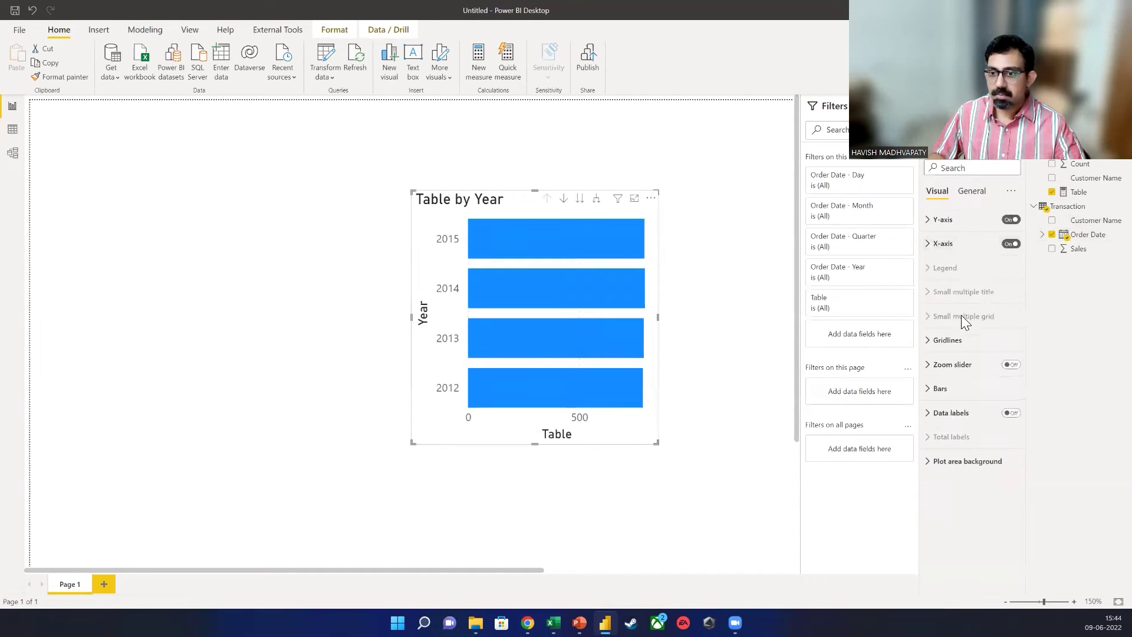
click(1009, 412)
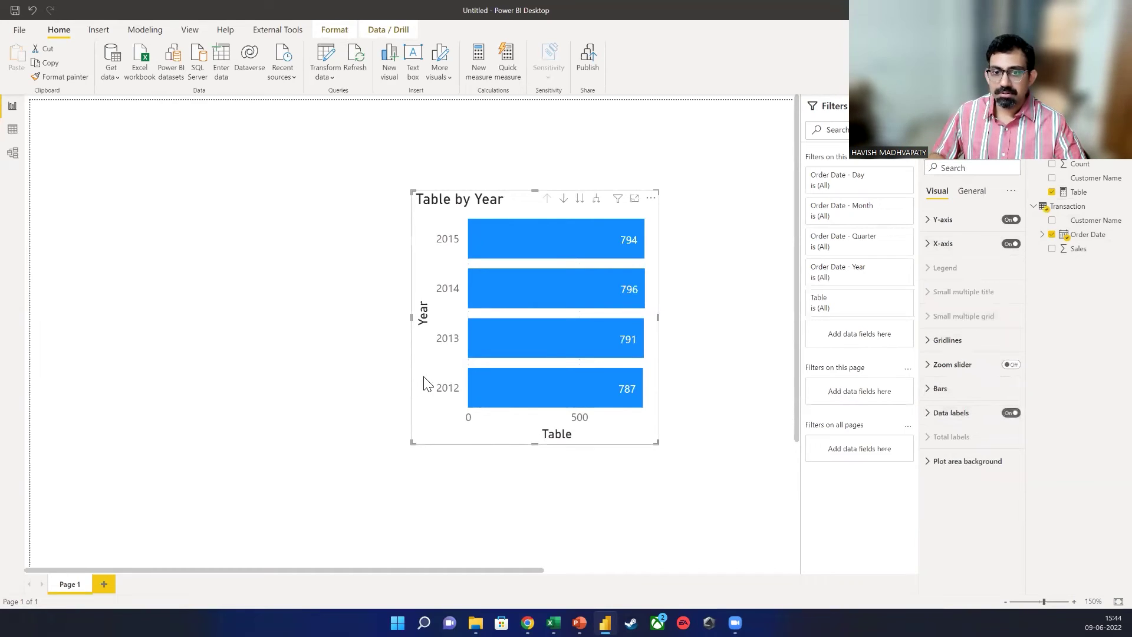
drag(409, 318, 253, 305)
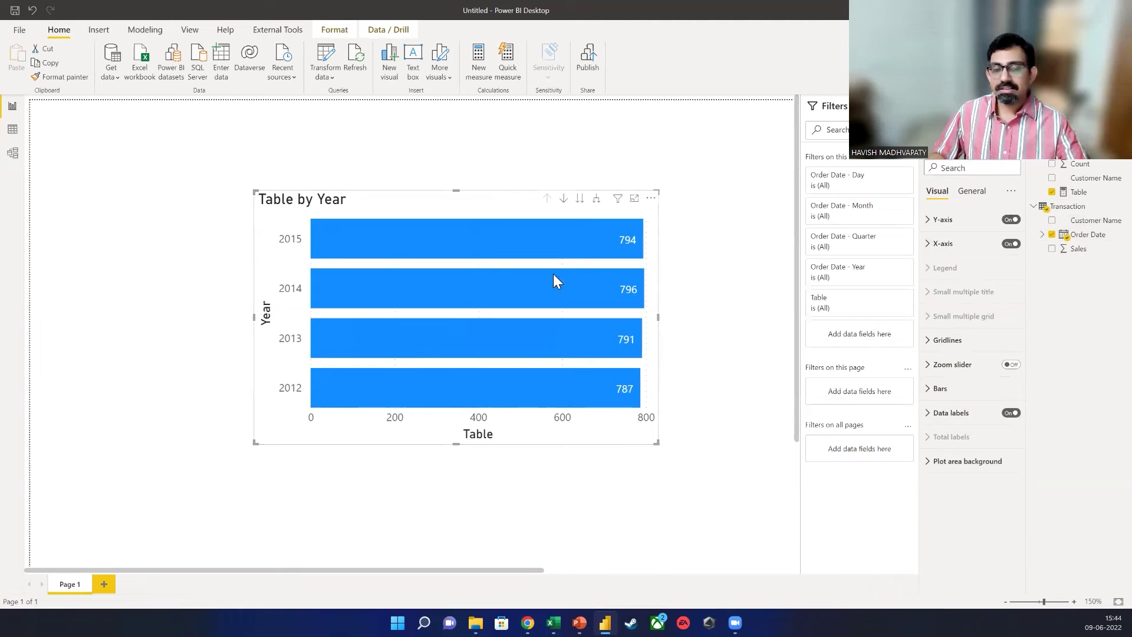
mouse_move(554, 274)
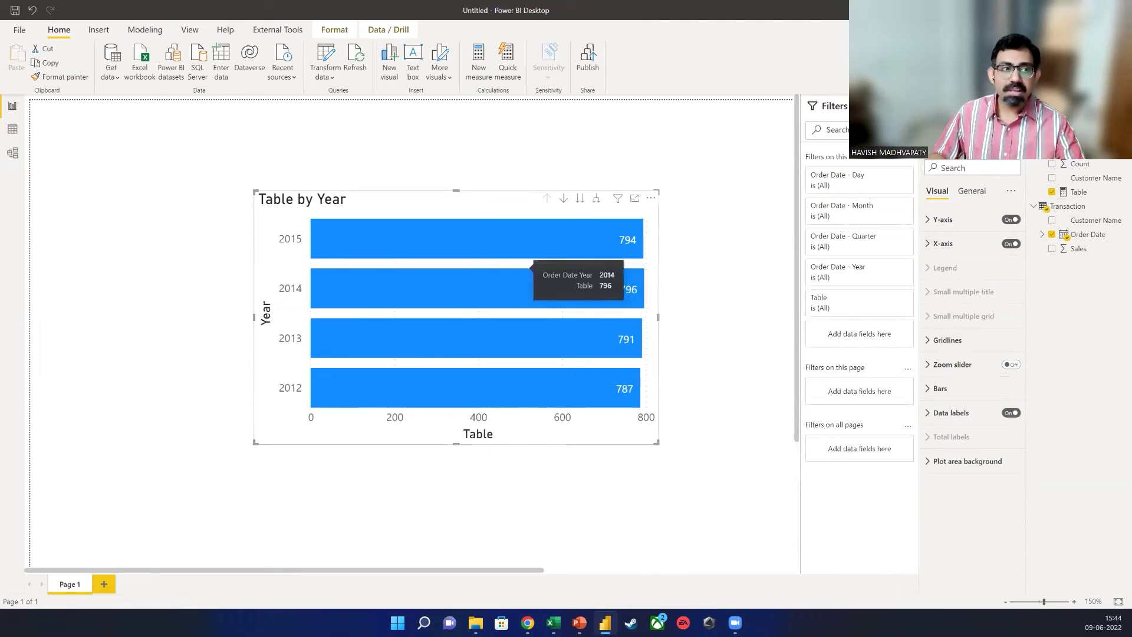
Rename the Table measure to Calc1 in its formula and apply it.
click(1078, 192)
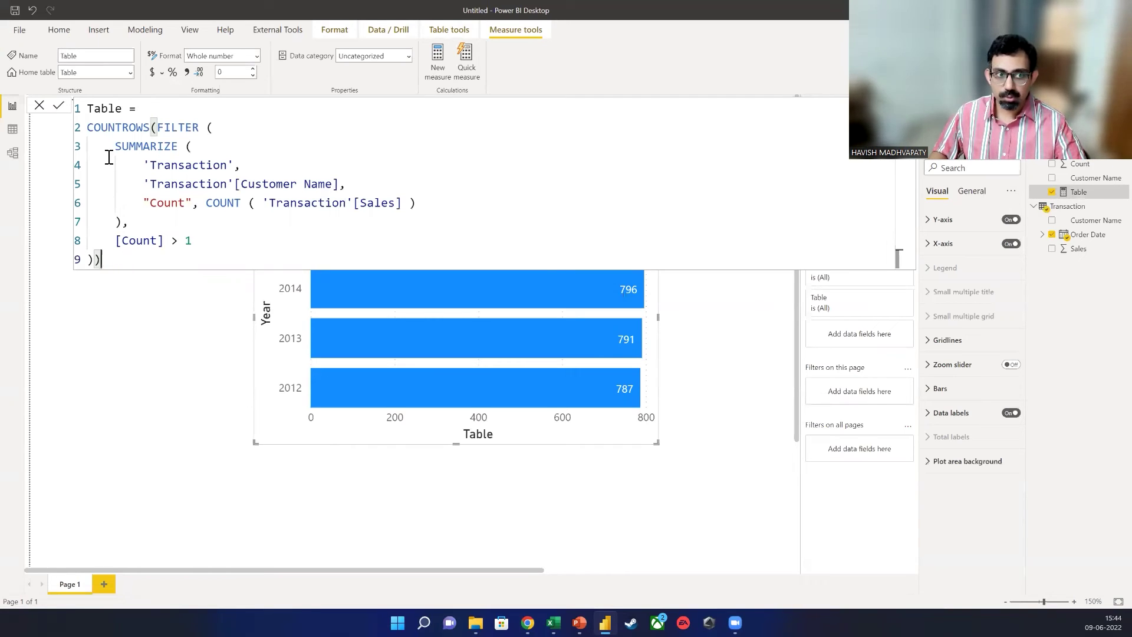
double_click(121, 110)
text(Cal)
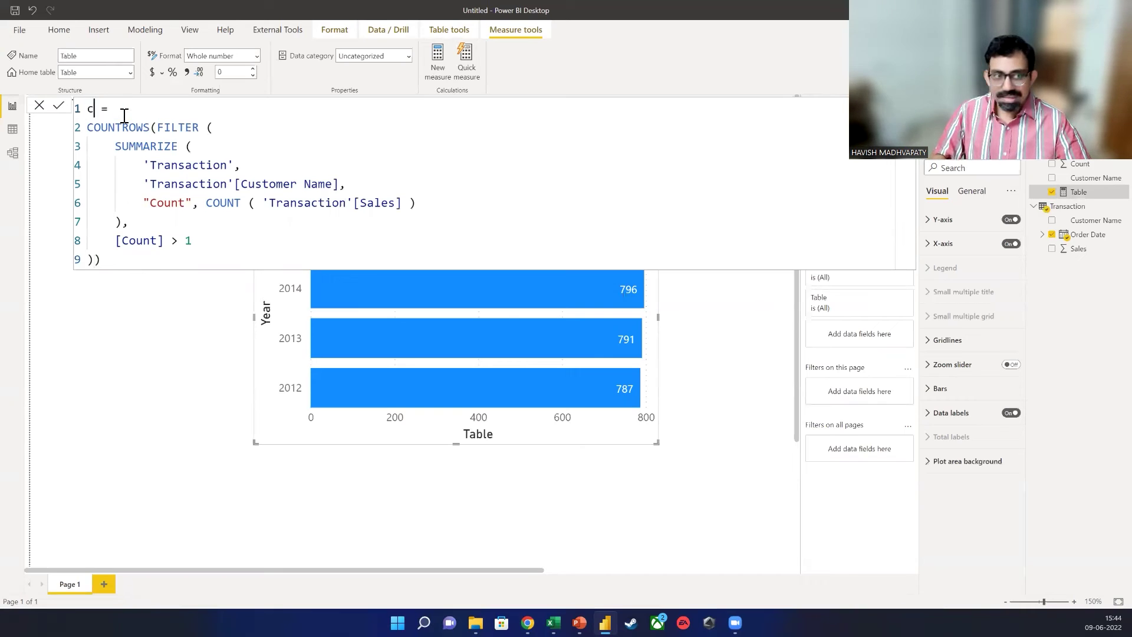
text(c1)
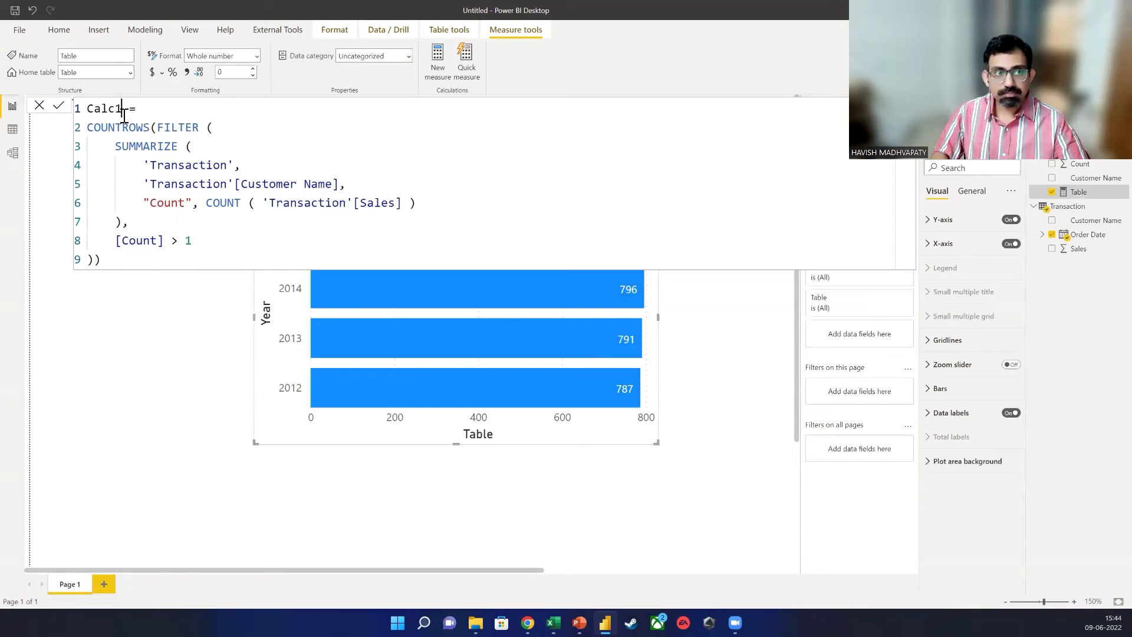
key(Return)
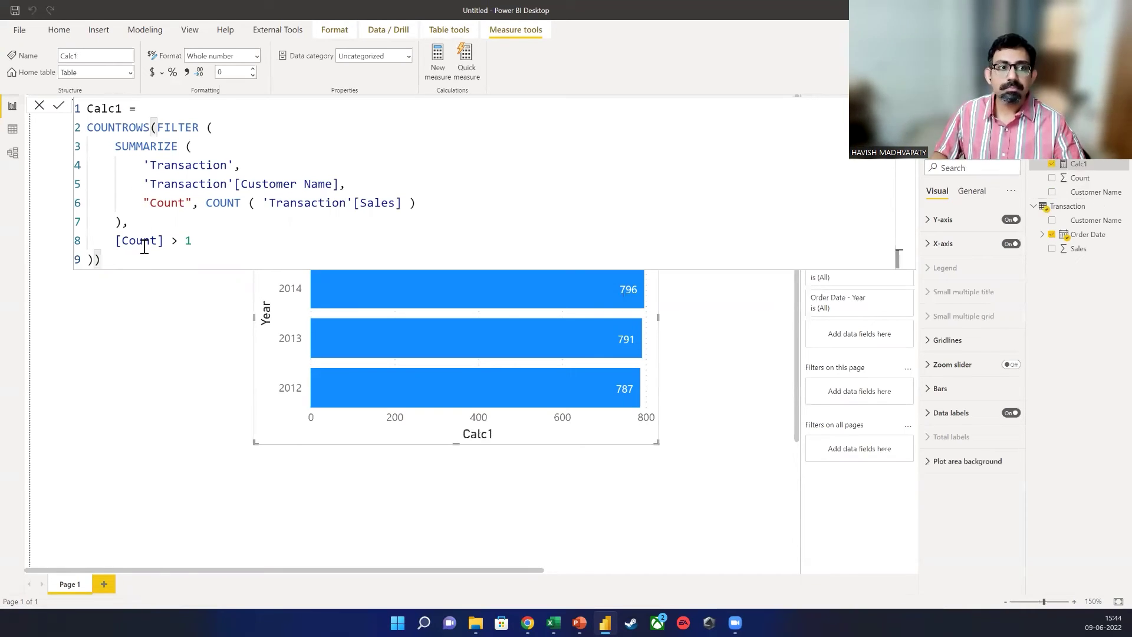
Create a new measure from a copy of Calc1's formula and name it Calc2.
key(ctrl+a)
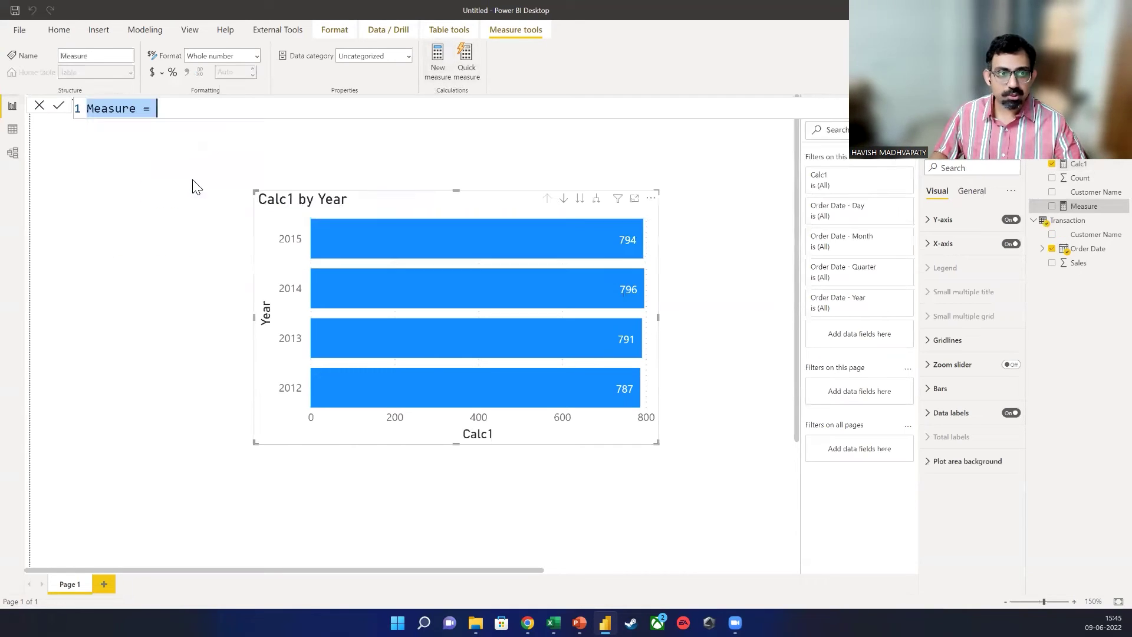
text(Calc1 = COUNTROWS(FILTER (     SUMMARIZE (         'Transaction',         'Transaction'[Customer Name],         "Count", COUNT ( 'Transaction'[Sales] )     ),     [Count] > 1 )))
key(ctrl+Home)
key(Right)
key(Right)
key(Right)
key(Right)
key(Right)
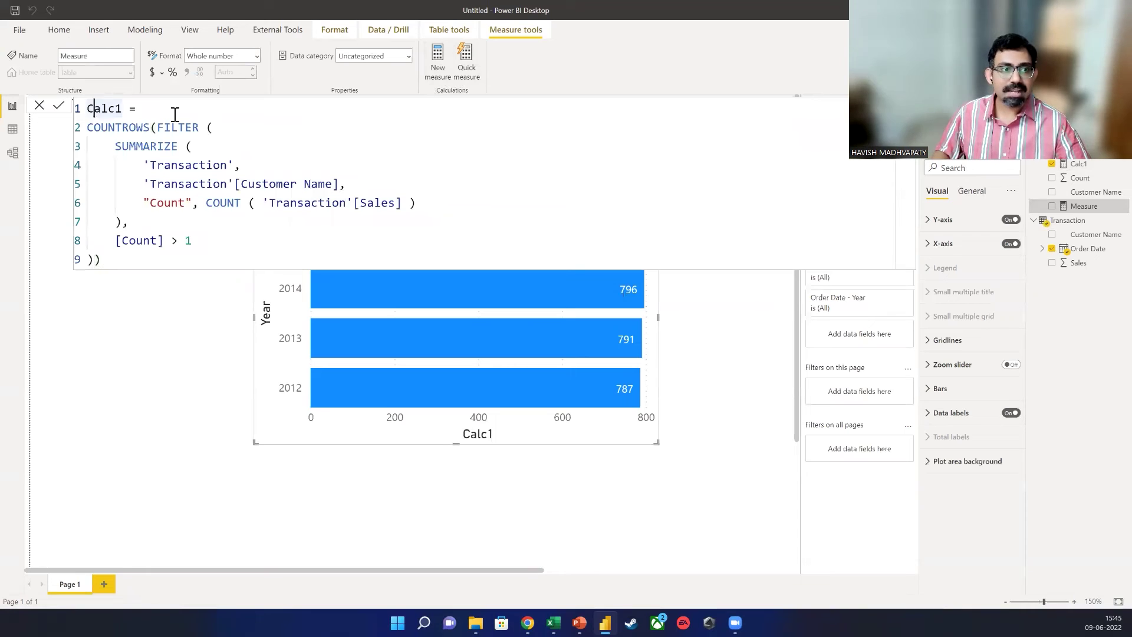
key(BackSpace)
text(2)
Delete the FILTER function and its opening parenthesis from the Calc2 formula.
key(Down)
key(Down)
key(Up)
key(Down)
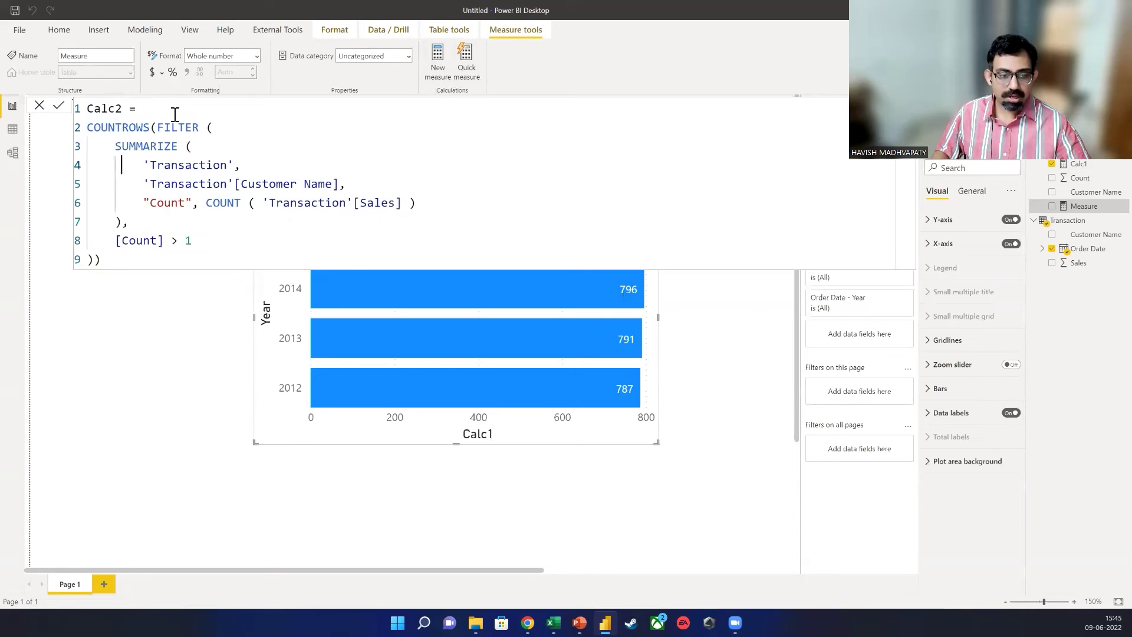
key(Up)
key(Right)
key(Right)
key(Right)
key(Right)
key(Right)
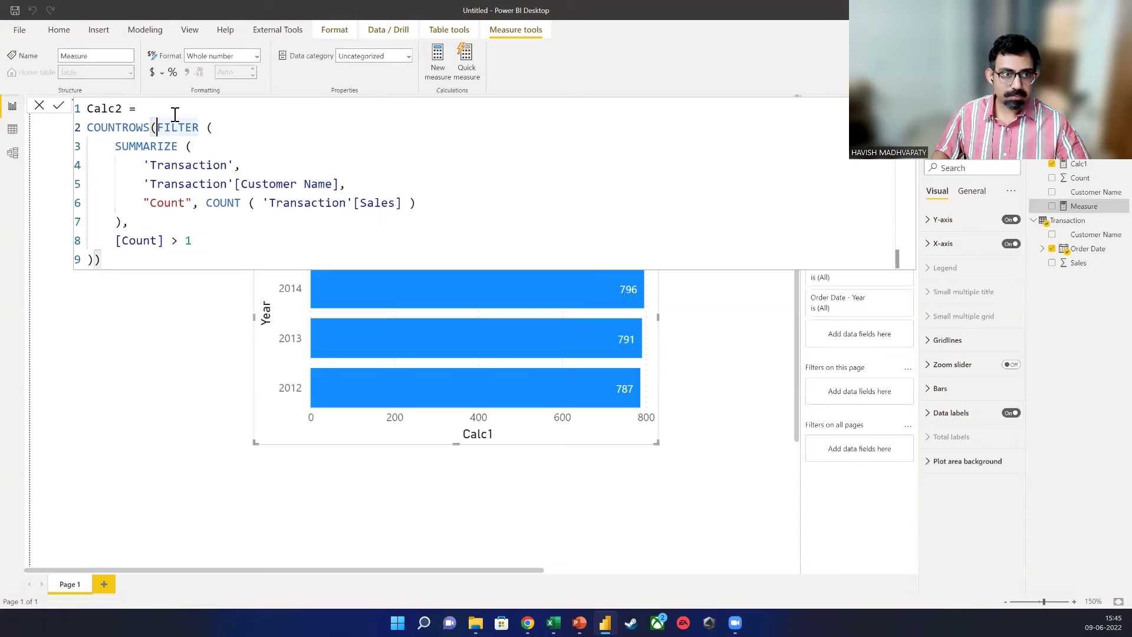
key(shift+Right)
key(shift+Right)
key(shift+Right)
key(shift+Right)
key(shift+Right)
key(shift+Right)
key(shift+Right)
key(shift+Right)
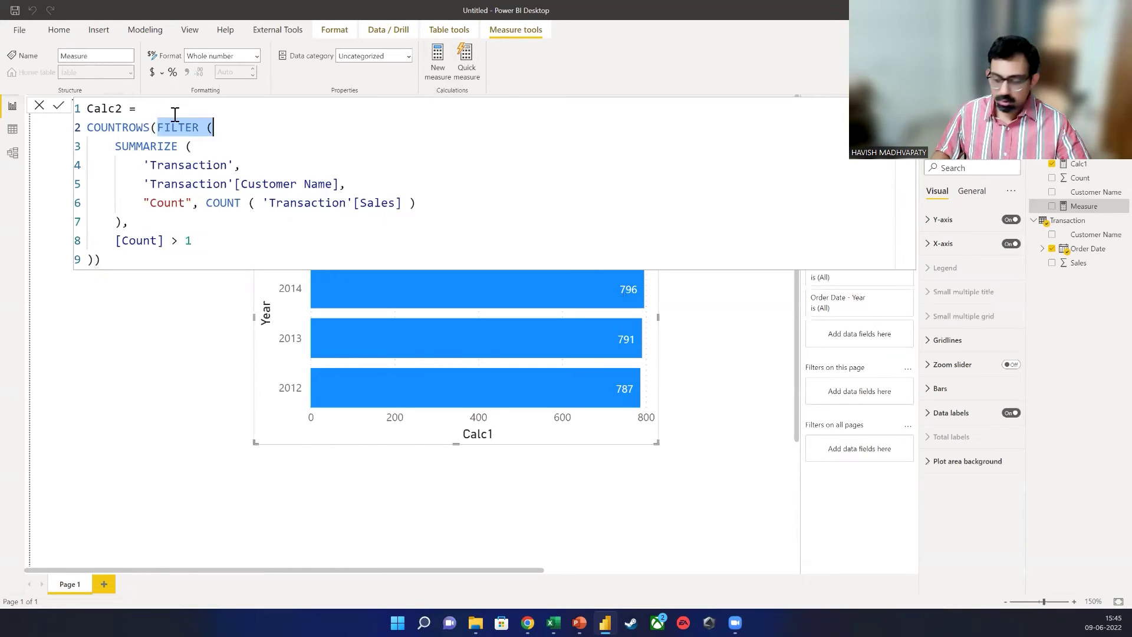
key(Delete)
Remove the [Count] > 1 condition, the comma before it and the extra closing parenthesis from Calc2, and apply the formula.
key(Down)
key(Down)
key(Down)
key(Down)
key(Down)
key(Down)
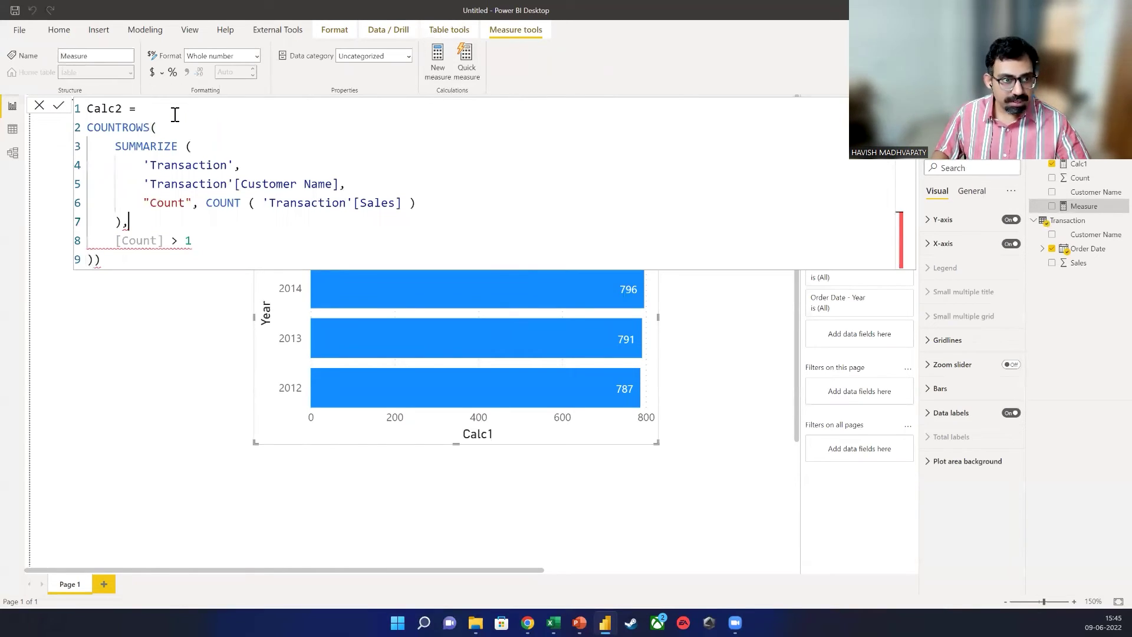
key(shift+End)
key(Delete)
key(BackSpace)
key(BackSpace)
key(BackSpace)
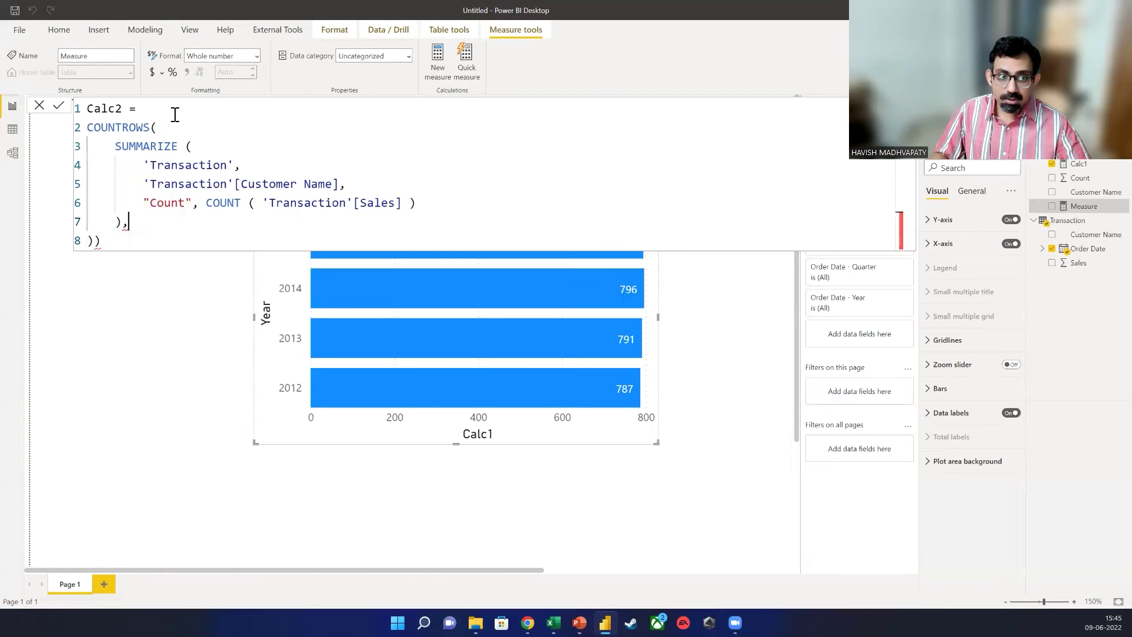
key(Down)
key(BackSpace)
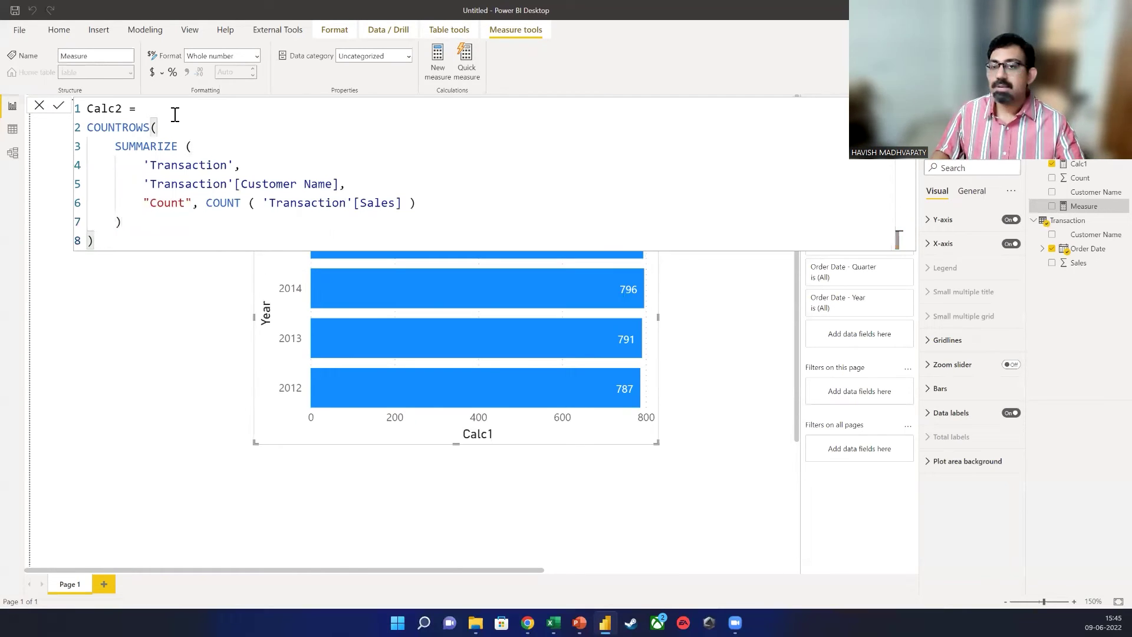
key(Up)
key(End)
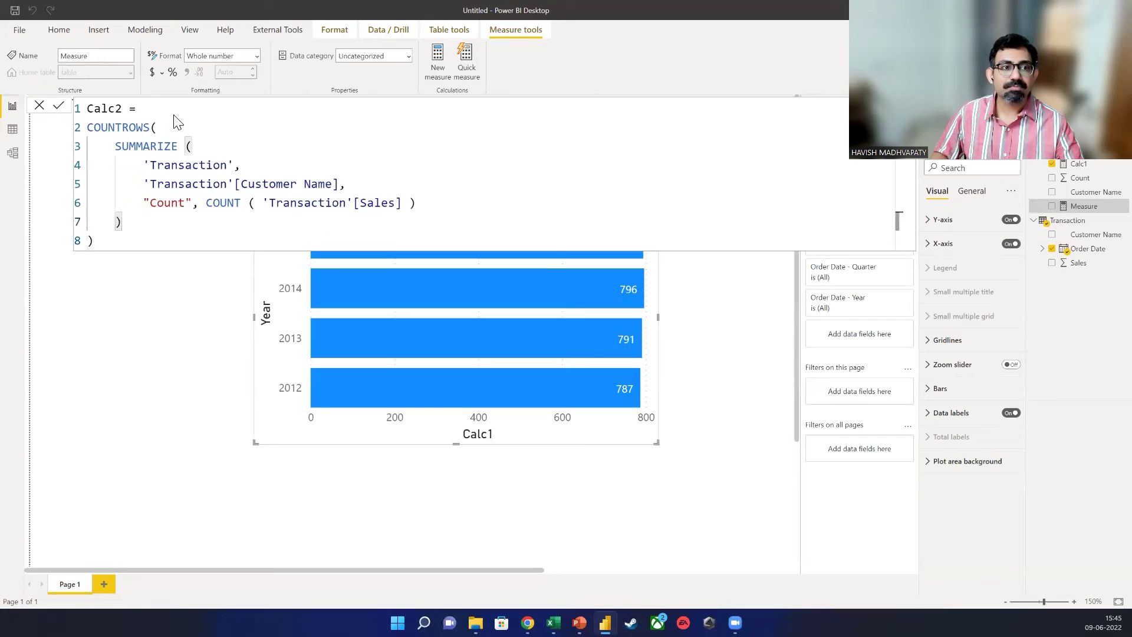
key(Return)
click(244, 268)
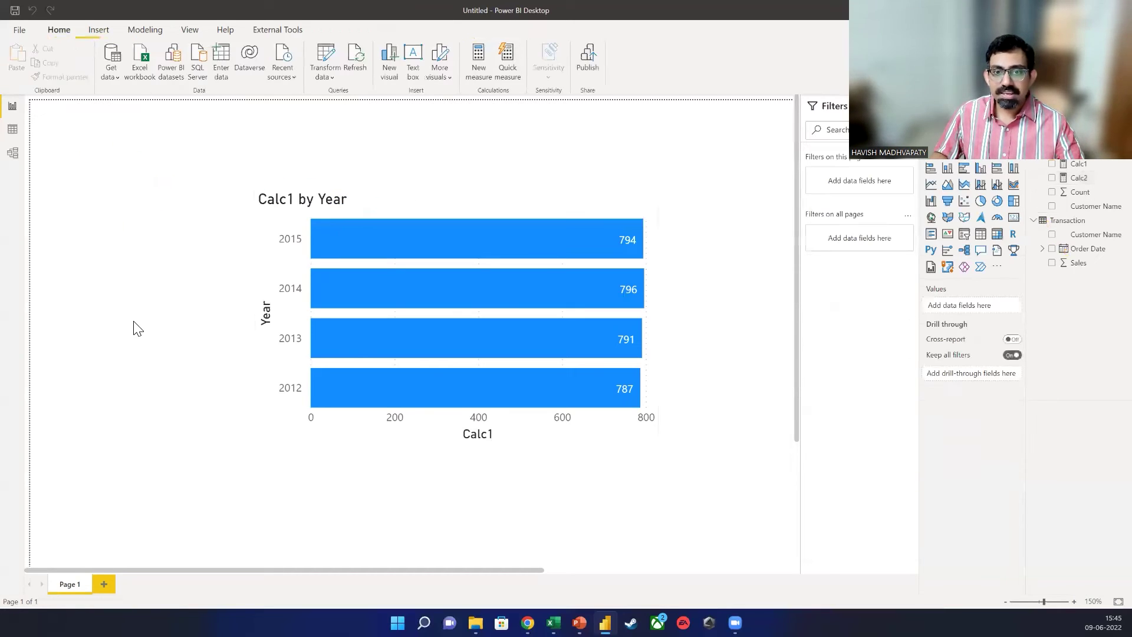
Add the Calc2 measure to the yearly bar chart's X-axis below Calc1 and shift the chart slightly down and to the right.
click(516, 213)
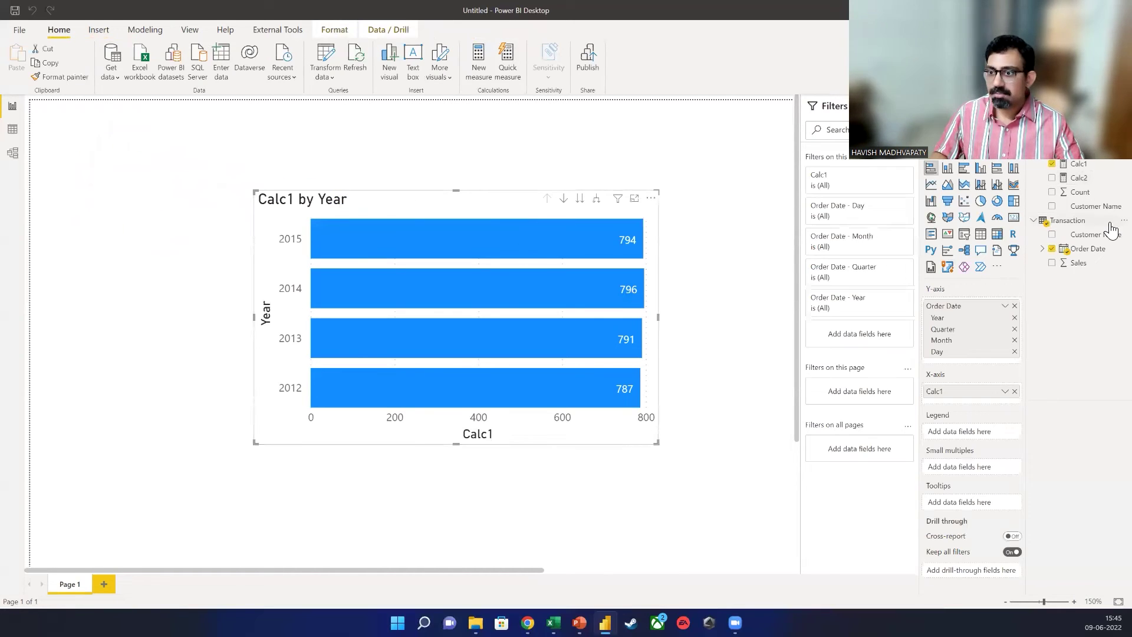
drag(1095, 187, 1005, 401)
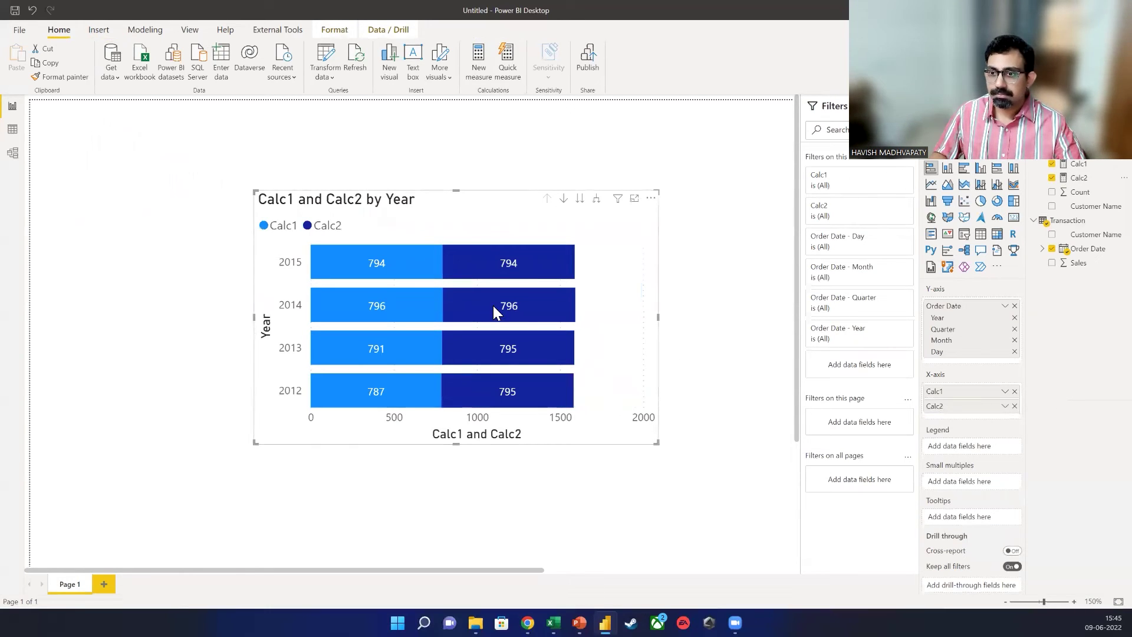
mouse_move(616, 259)
mouse_down()
mouse_move(596, 258)
mouse_move(638, 267)
mouse_up()
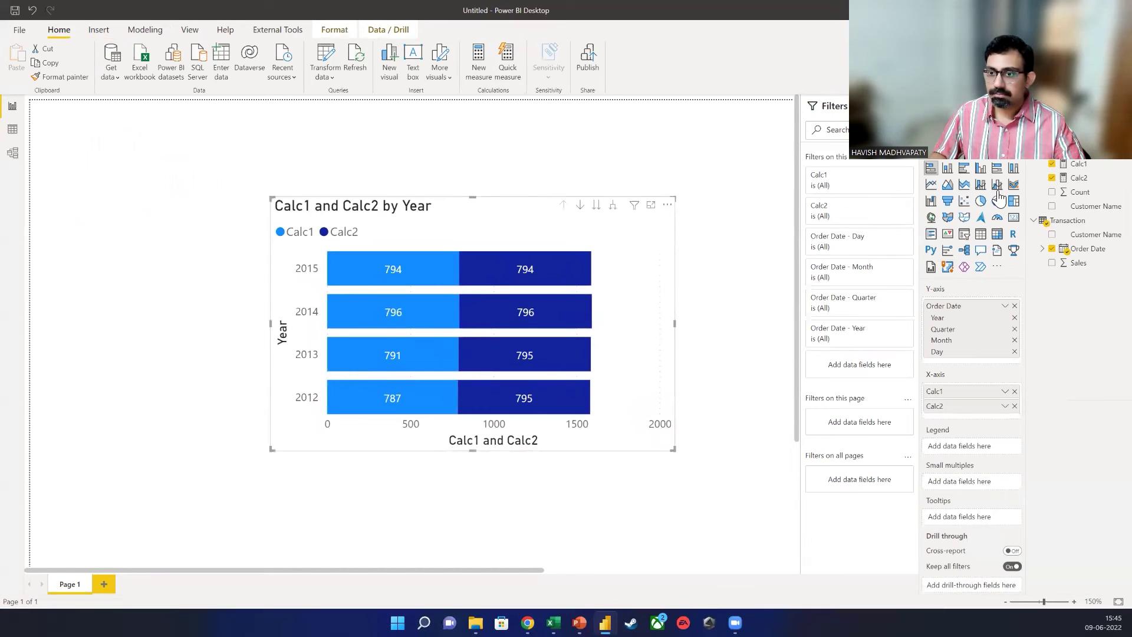
Change the chart of Calc1 and Calc2 to a clustered bar chart and extend its height upward and downward.
click(964, 171)
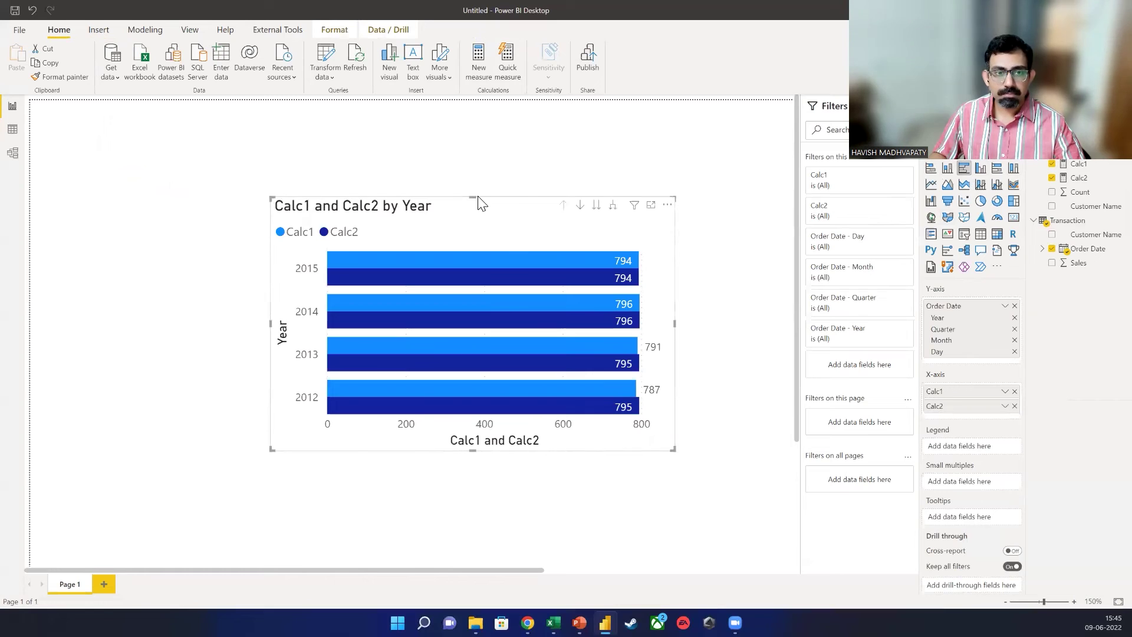
drag(475, 197, 479, 147)
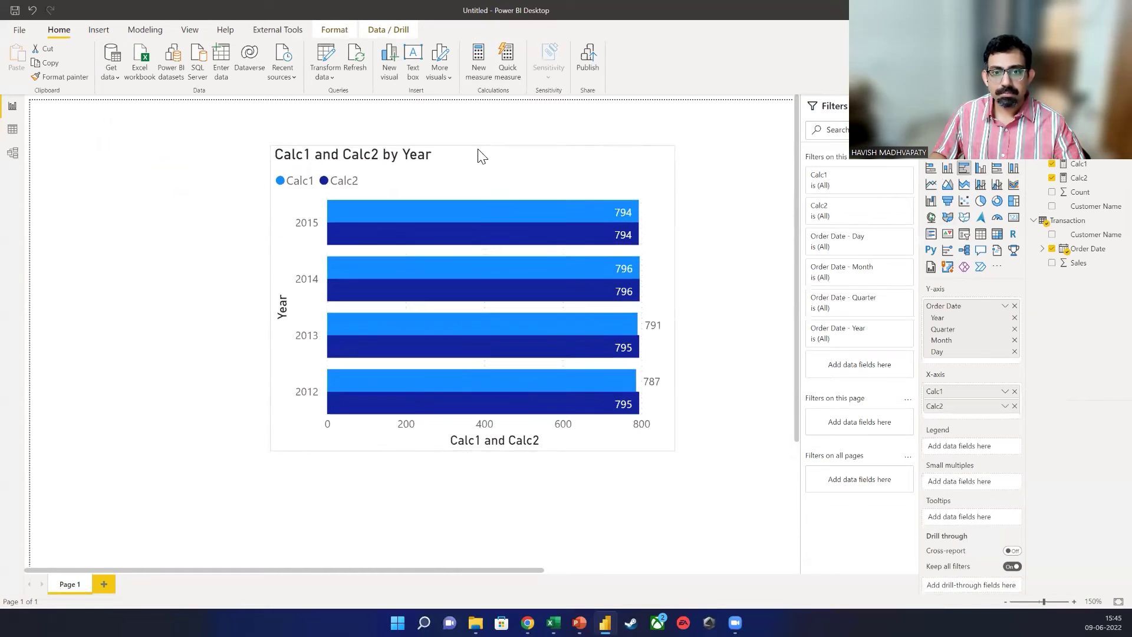
drag(470, 449, 470, 470)
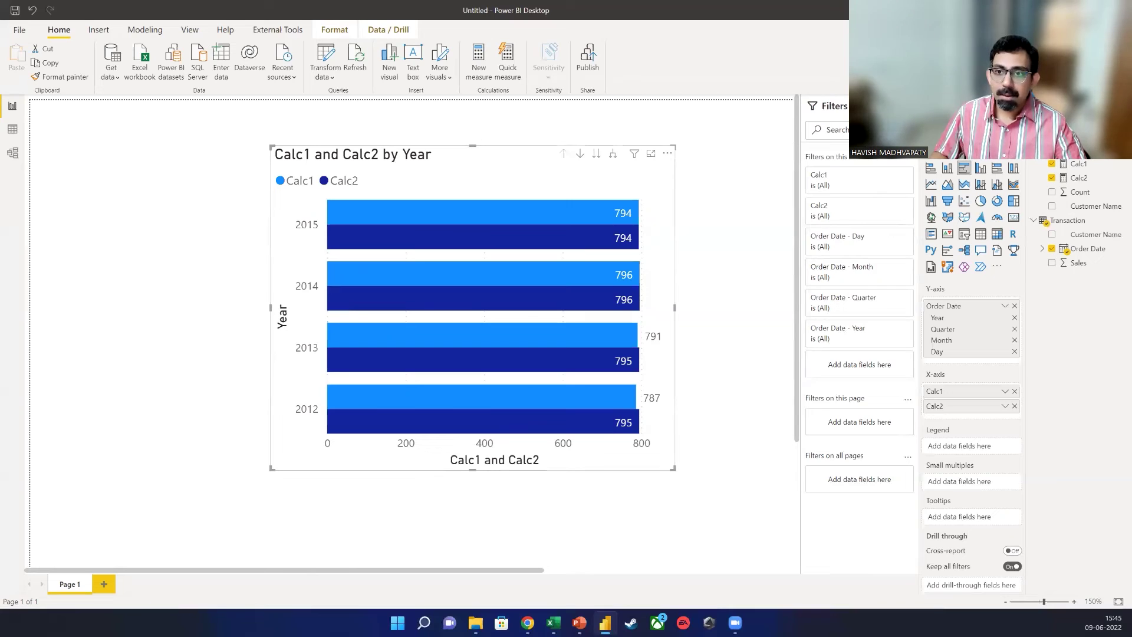
Remove the Year, Quarter and Day levels of Order Date from the chart's Y-axis, keeping only Month, and deselect the chart.
click(1014, 318)
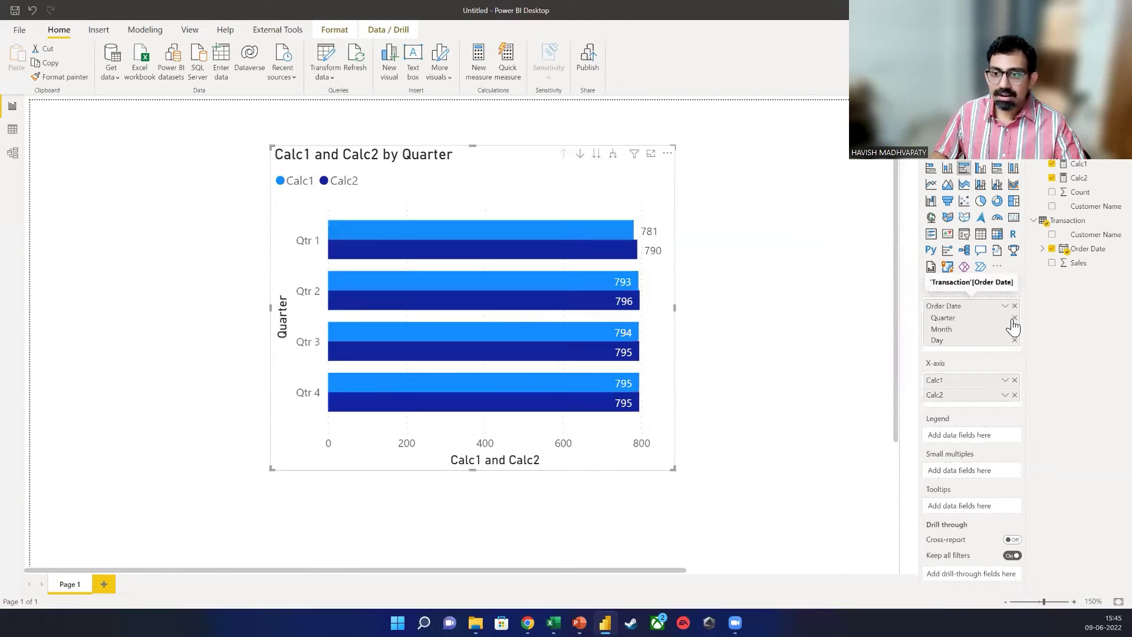
click(1014, 319)
click(1013, 330)
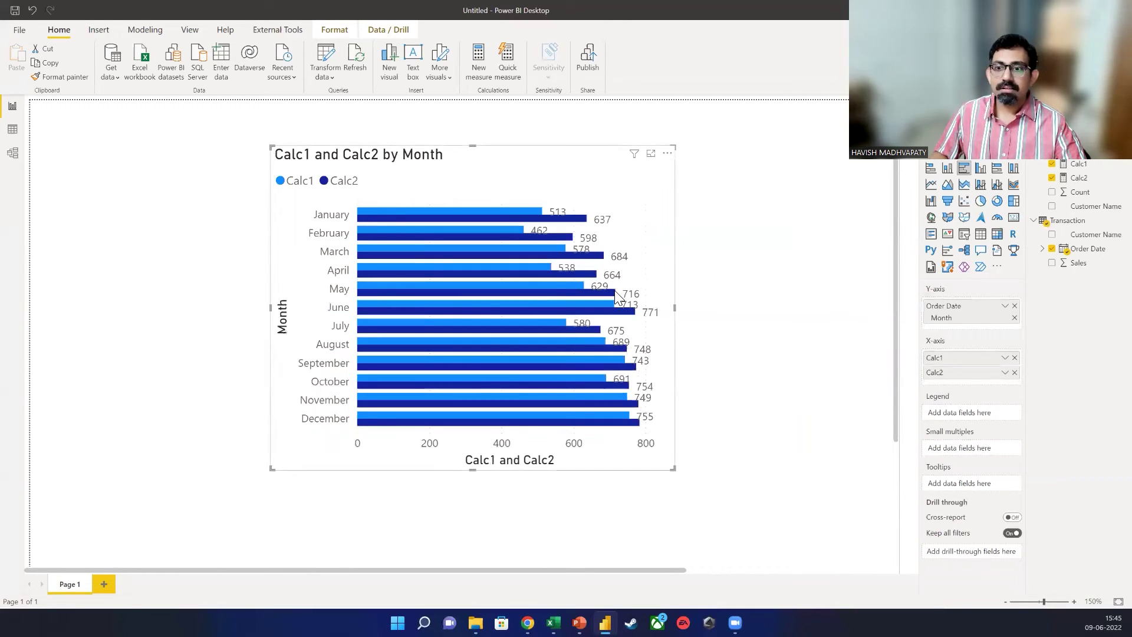
click(144, 233)
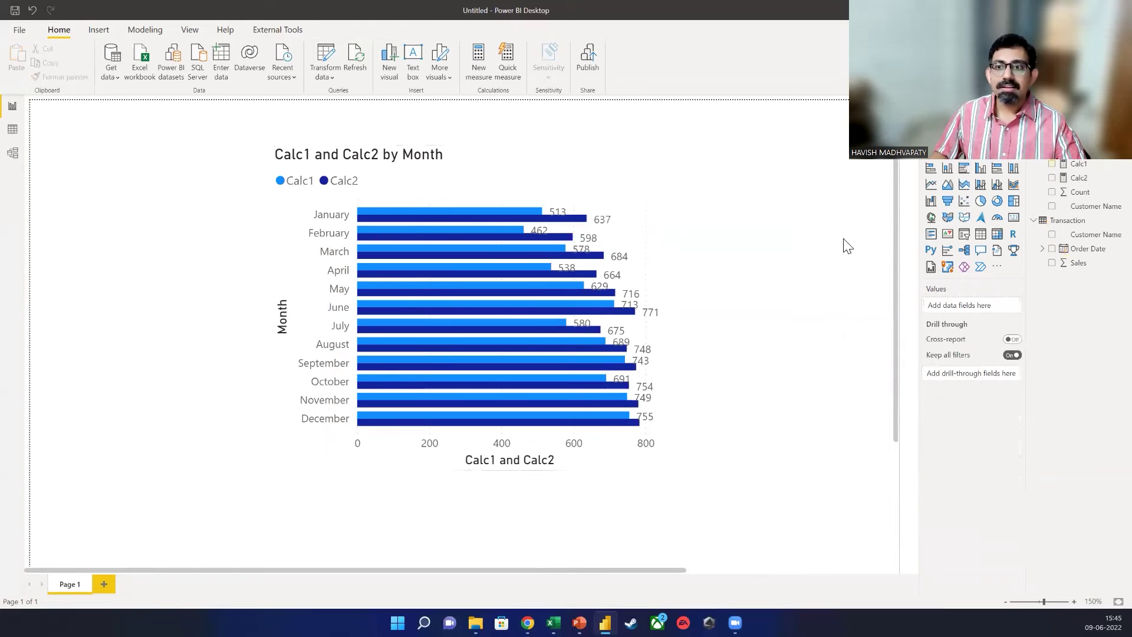
Add a slicer on Order Date's Month level at the canvas's left edge and replace Month with the Year level.
click(963, 236)
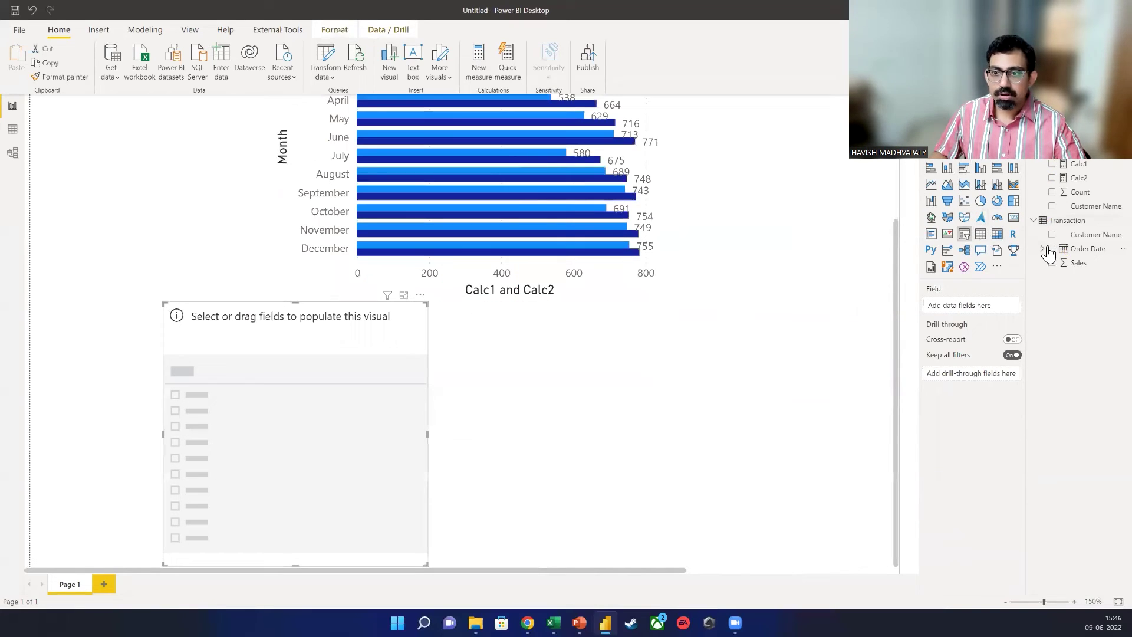
click(1043, 248)
click(1051, 263)
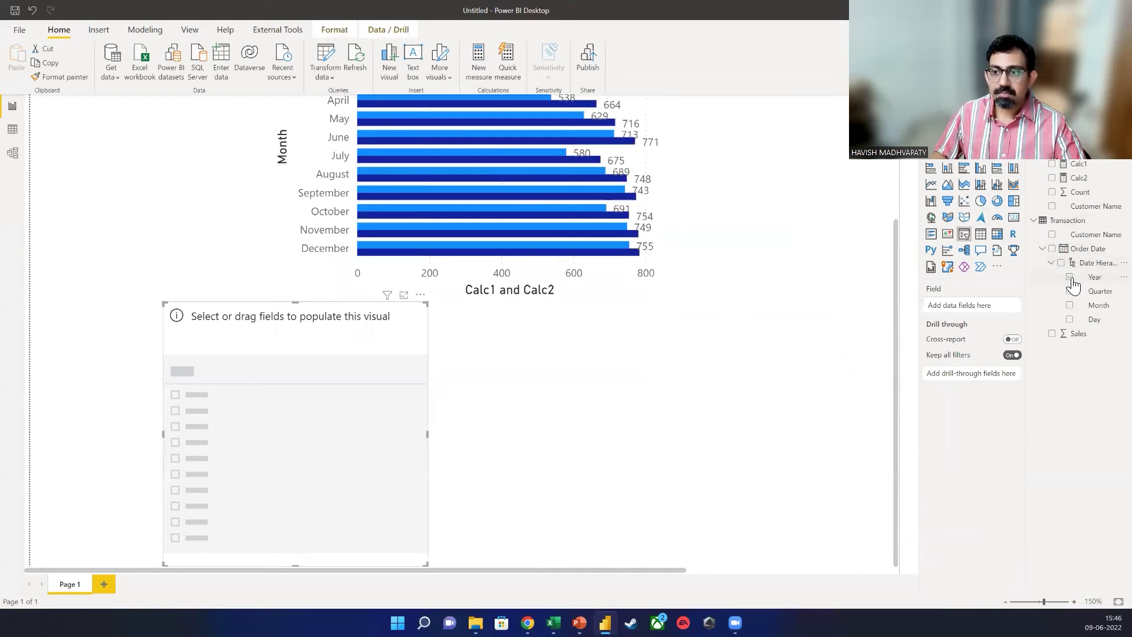
click(1070, 305)
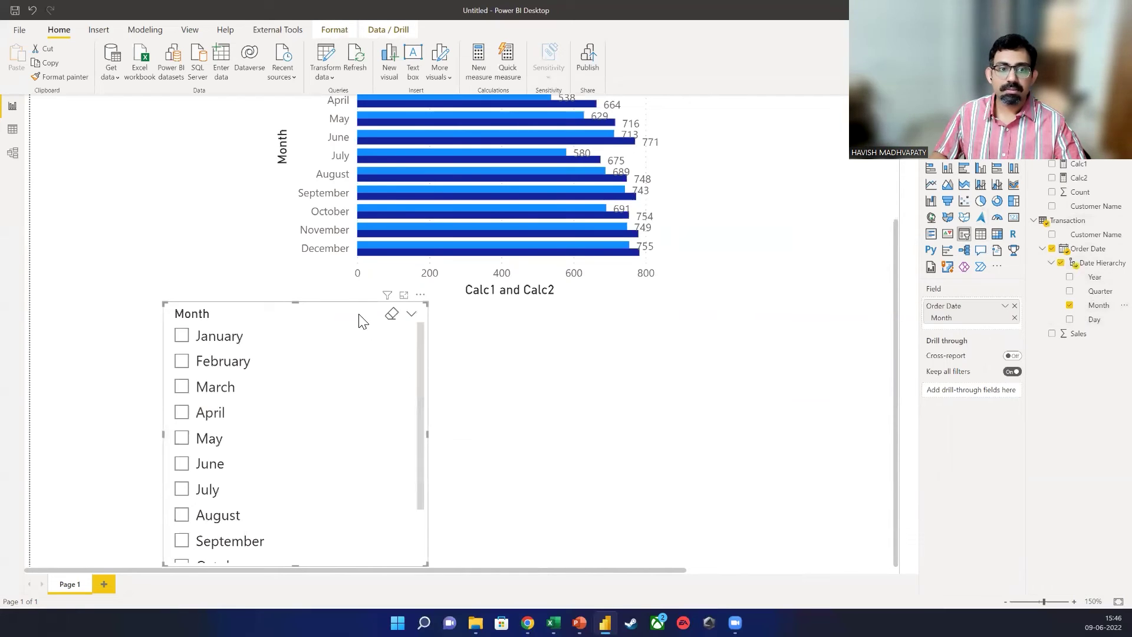
drag(357, 313, 224, 247)
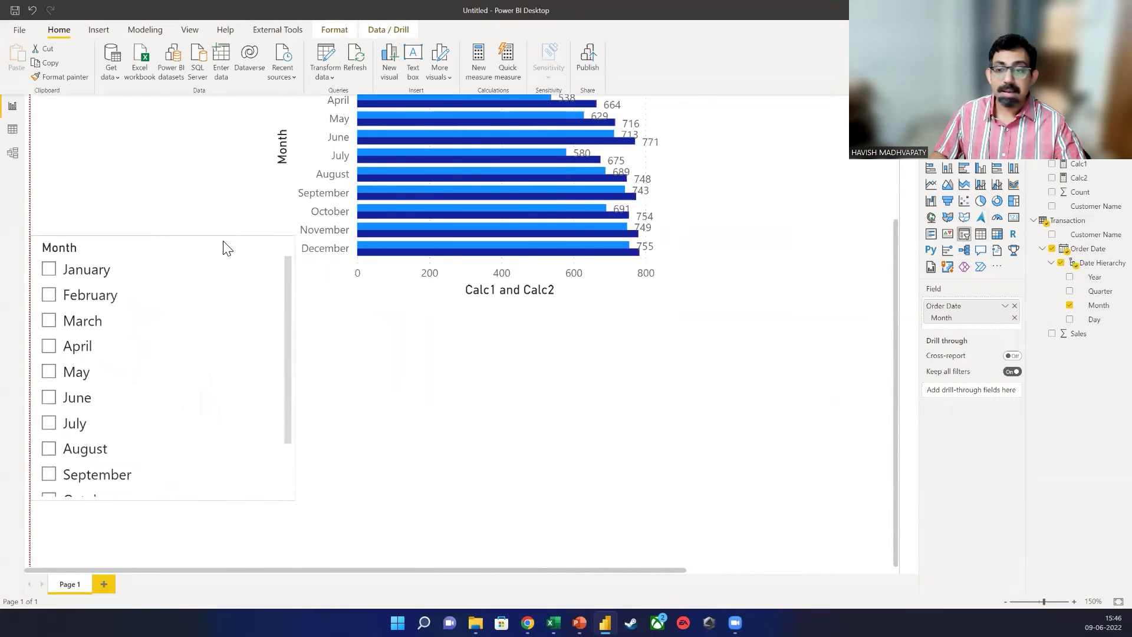
click(1014, 317)
drag(1094, 276, 950, 309)
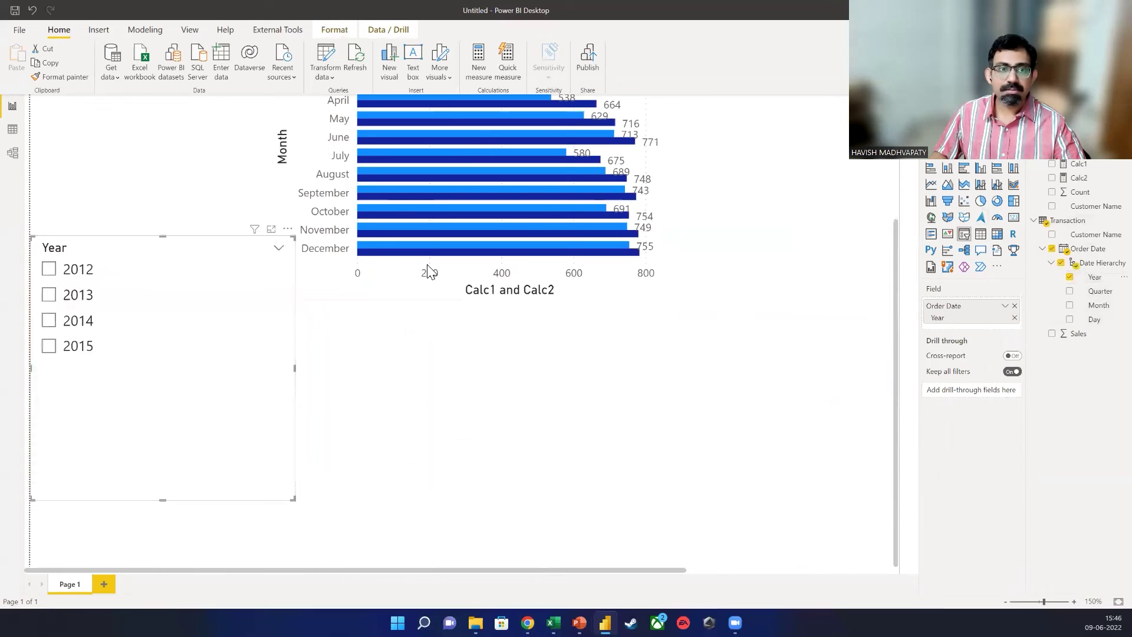
Fit the page to the window, move the chart right and make it taller, and place the Year slicer to its left.
click(1117, 601)
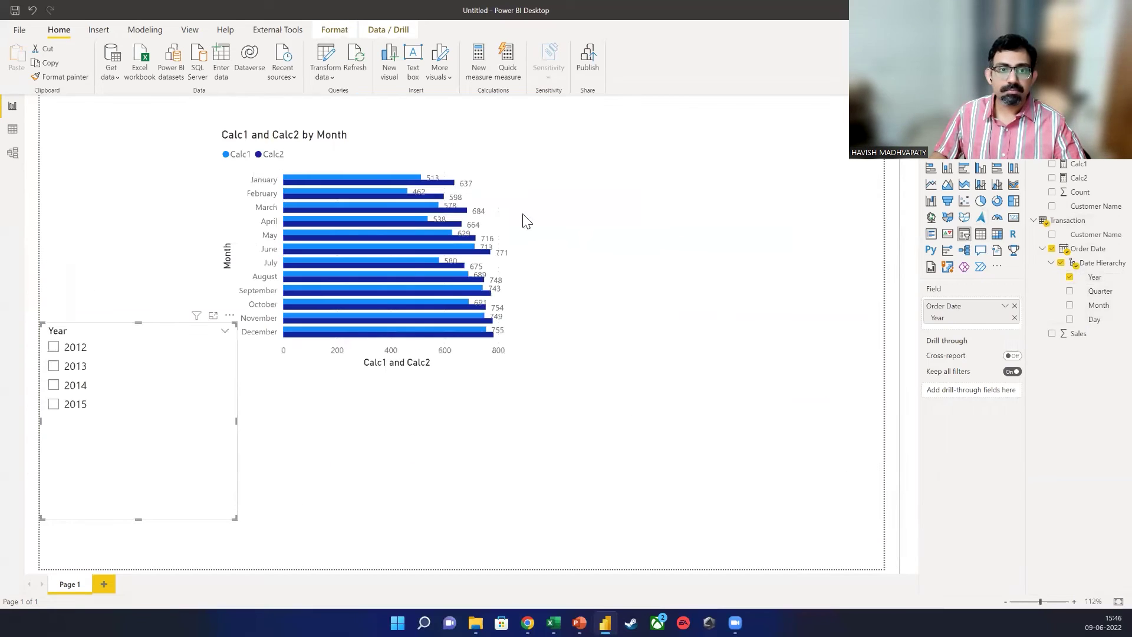
drag(434, 157, 624, 216)
drag(556, 425, 556, 497)
drag(161, 328, 245, 192)
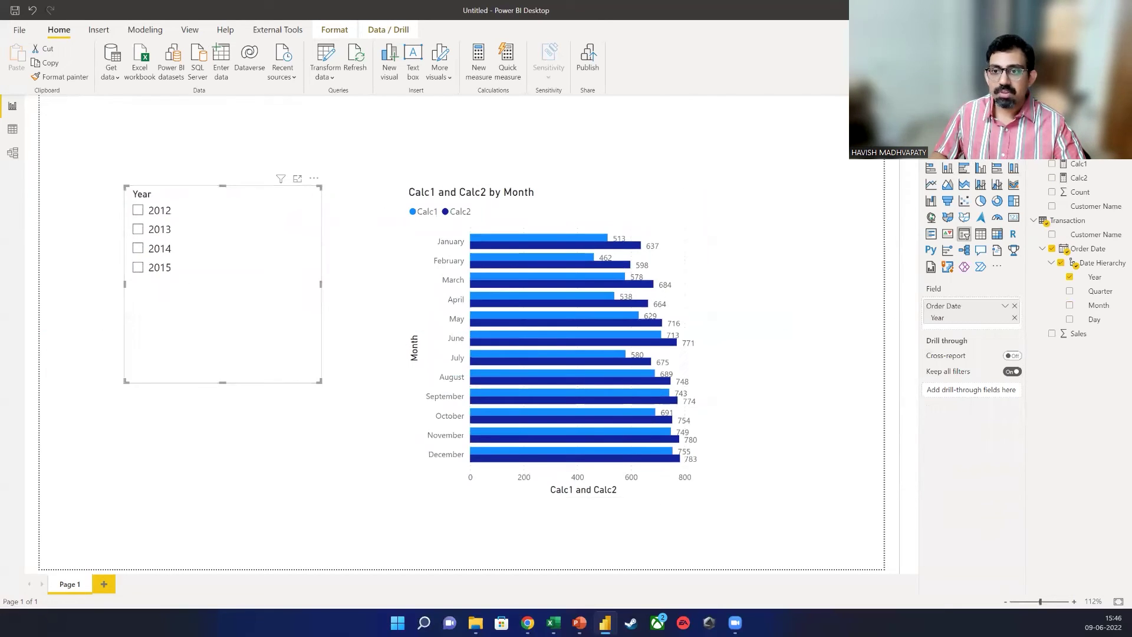
Turn on the visual border and shadow for the Year slicer and the bar chart, and widen the chart to the right.
click(949, 147)
click(973, 191)
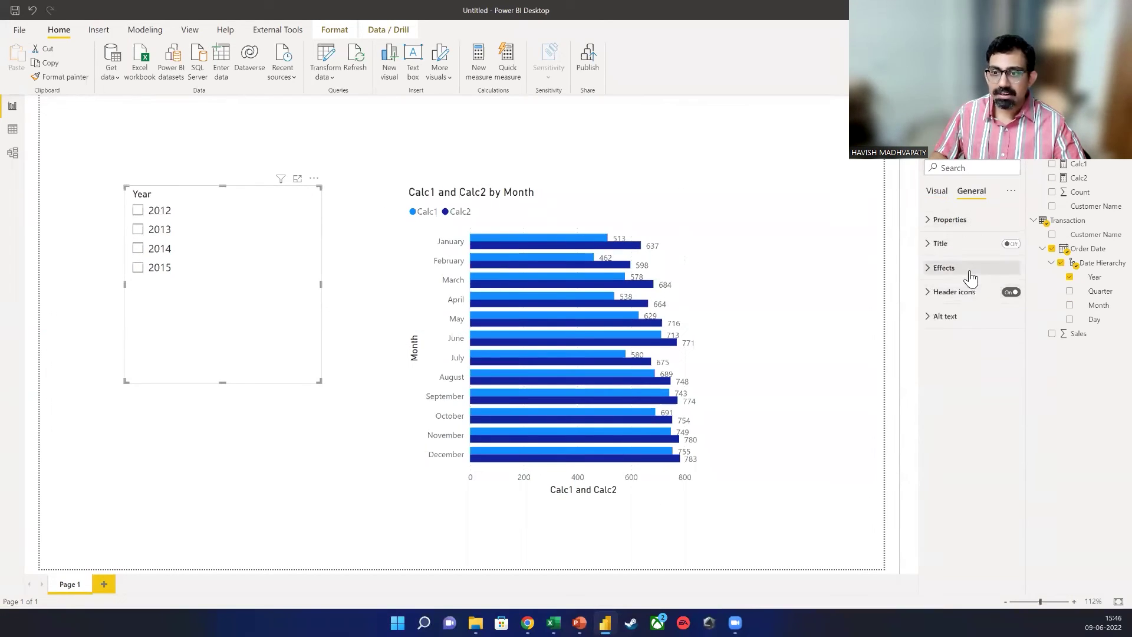
click(944, 268)
click(1006, 388)
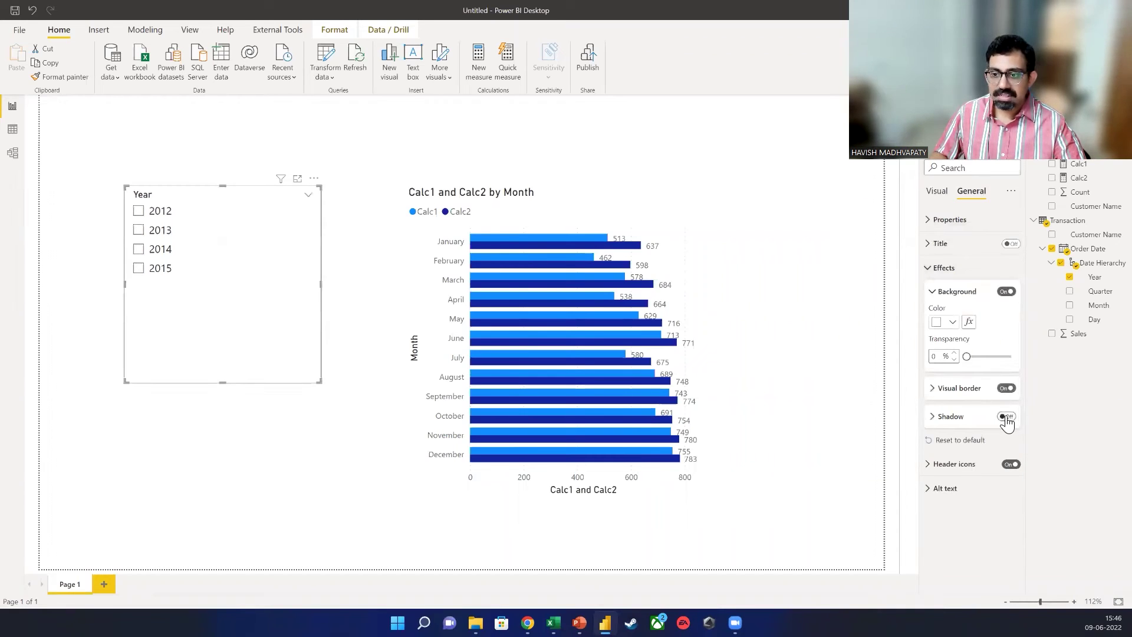
click(1006, 416)
click(696, 236)
drag(712, 349, 821, 349)
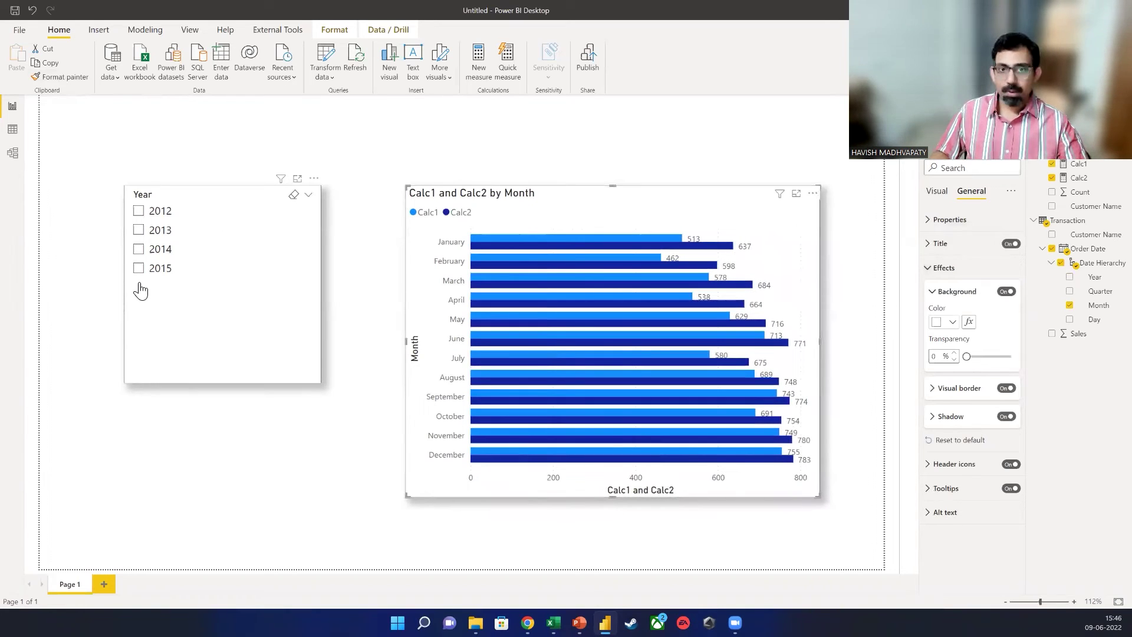
Filter the chart to 2012 with the Year slicer and extend the chart slightly upward.
click(139, 212)
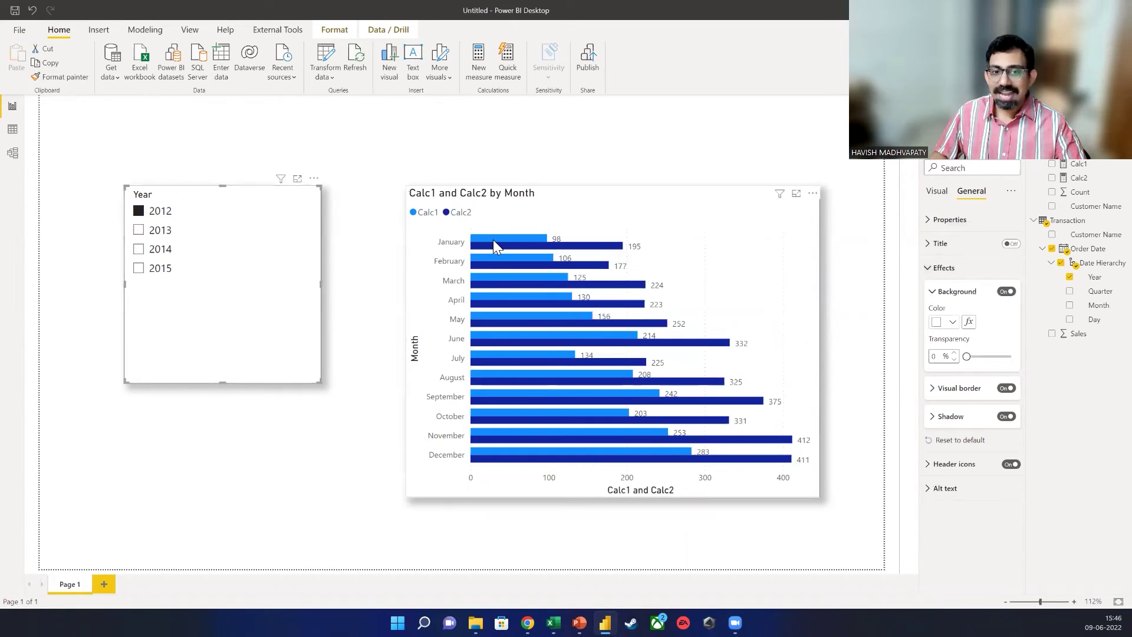
mouse_move(494, 245)
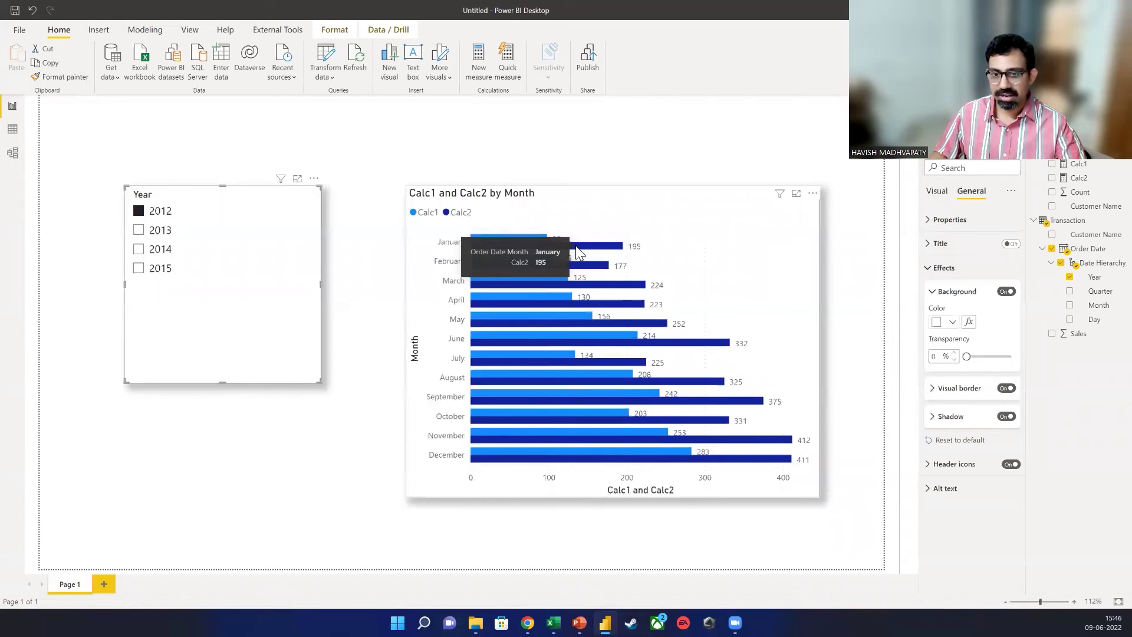
click(678, 241)
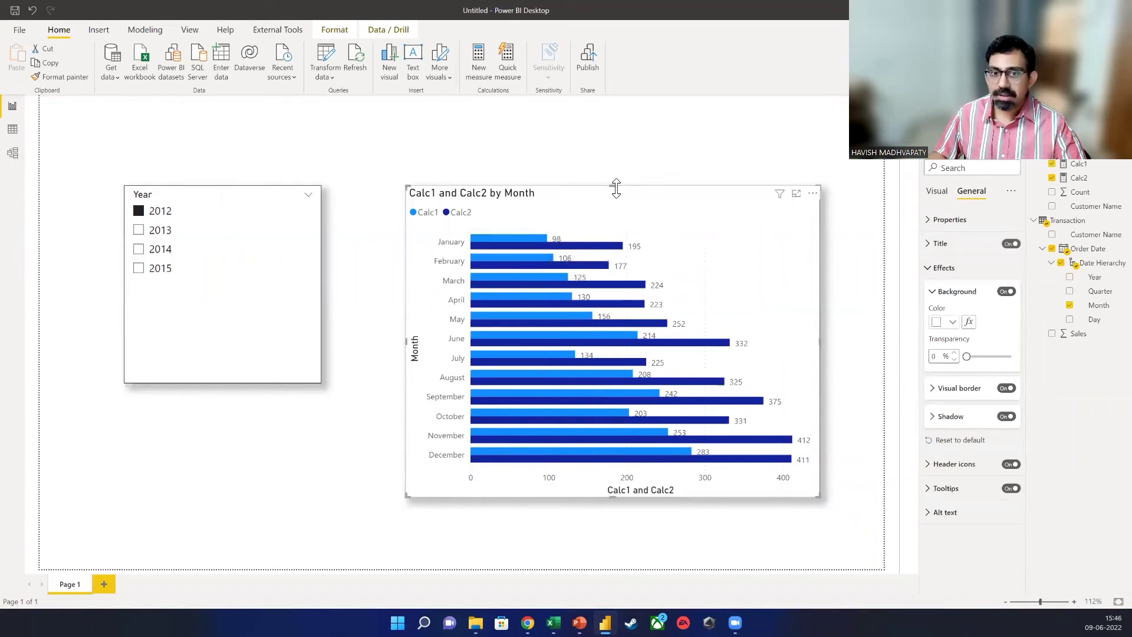
drag(613, 185, 616, 162)
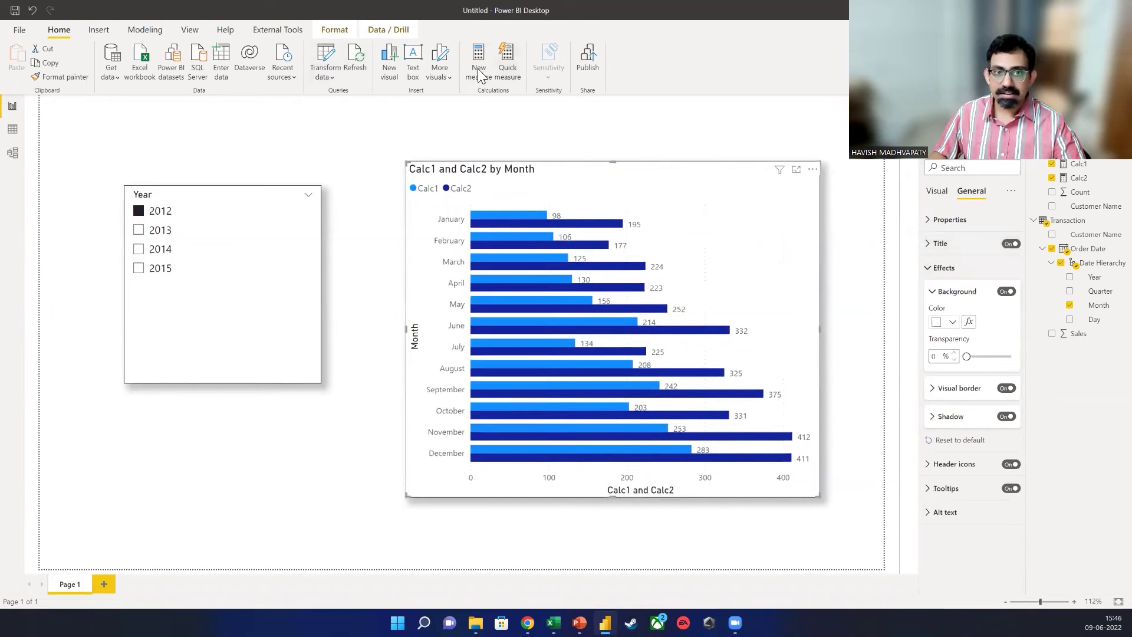
Create a new measure RPR = [Calc1] / [Calc2].
key(alt+h)
text(nm)
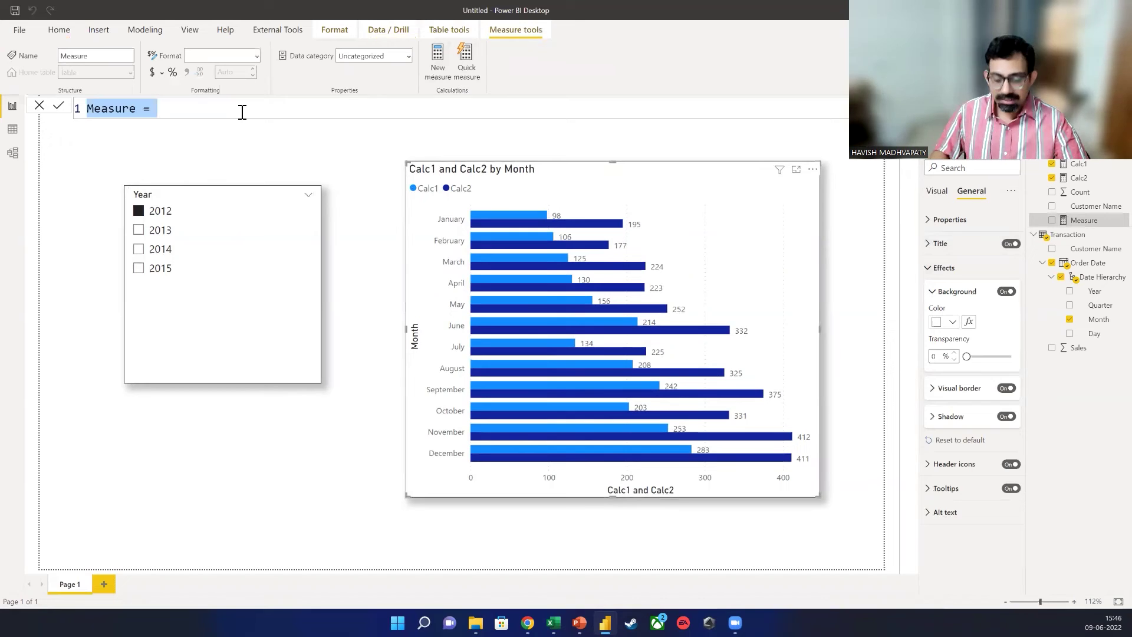
text(RPR = )
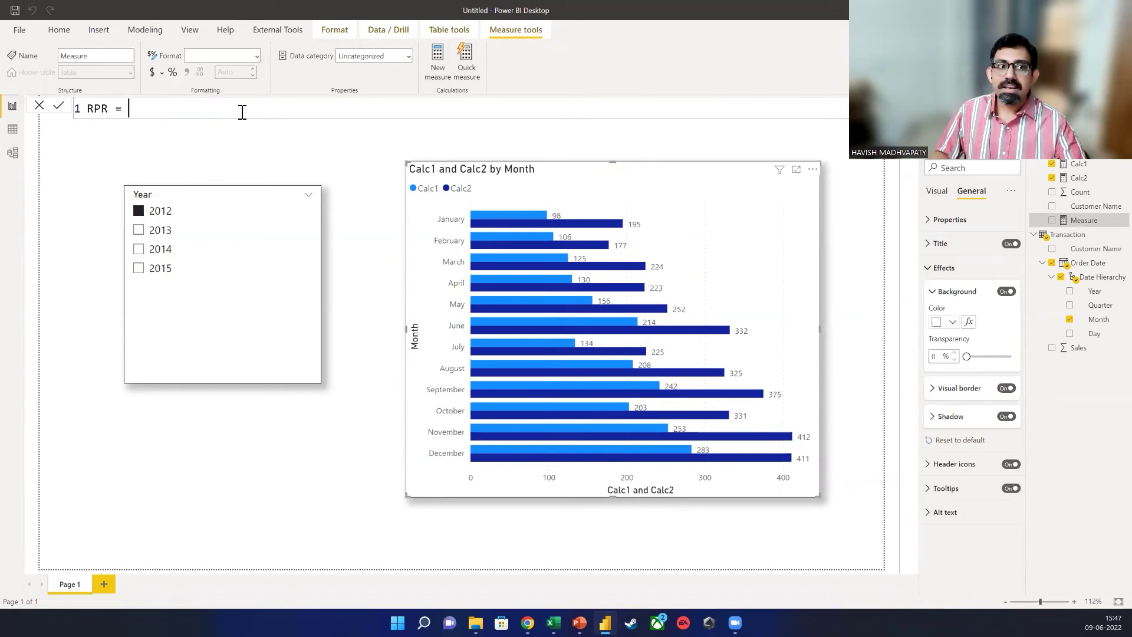
text(calc)
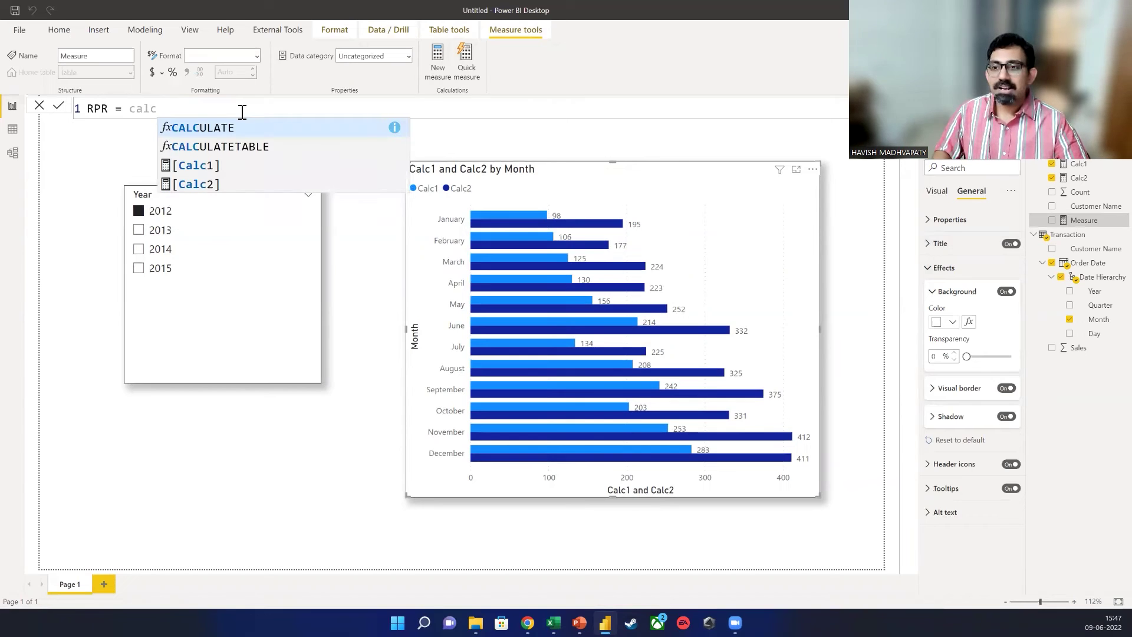
key(Down)
key(Down)
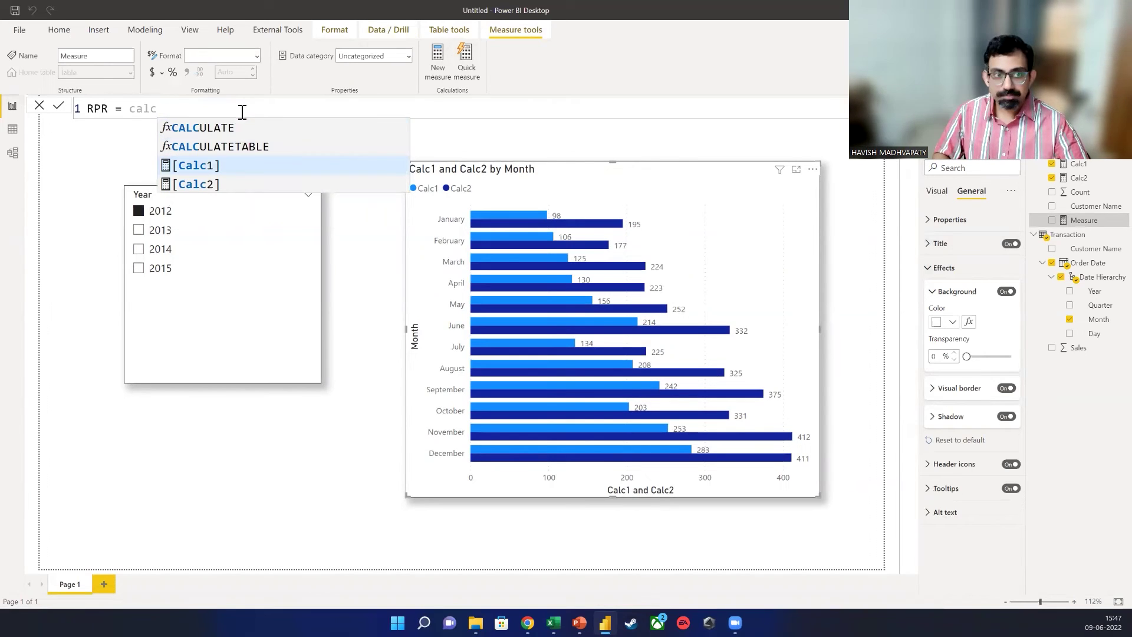
key(Tab)
text(/ calc)
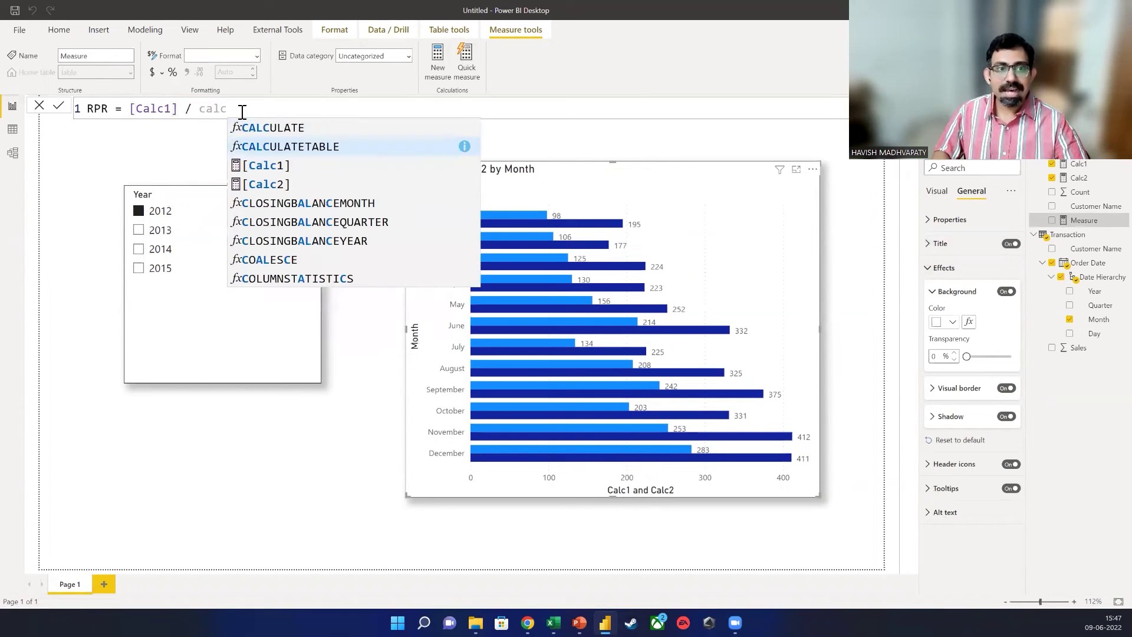
key(Down)
key(Down)
key(Tab)
Replace Calc1 and Calc2 on the chart's X-axis with the RPR measure, formatted as a percentage with 2 decimals.
click(425, 295)
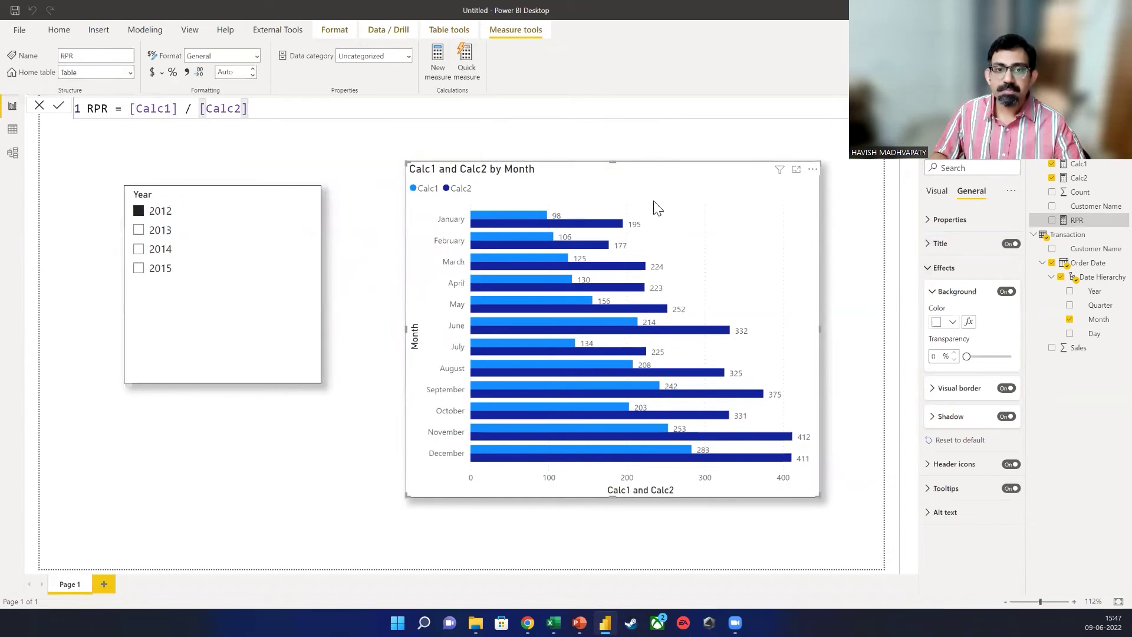
click(939, 158)
click(1014, 357)
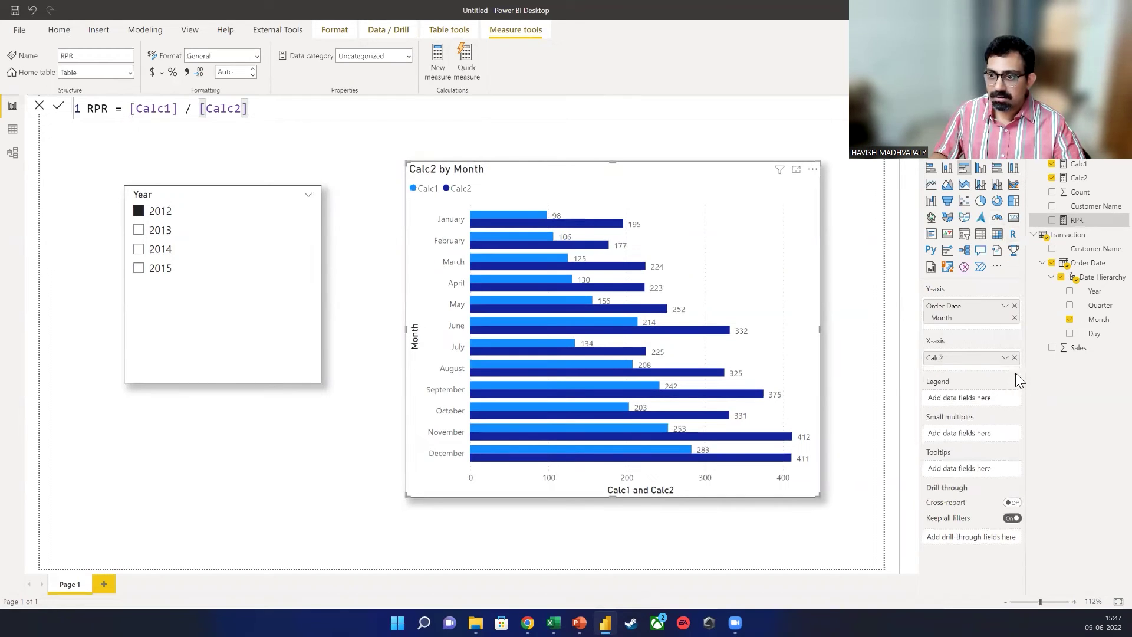
click(1015, 358)
drag(1079, 220, 960, 357)
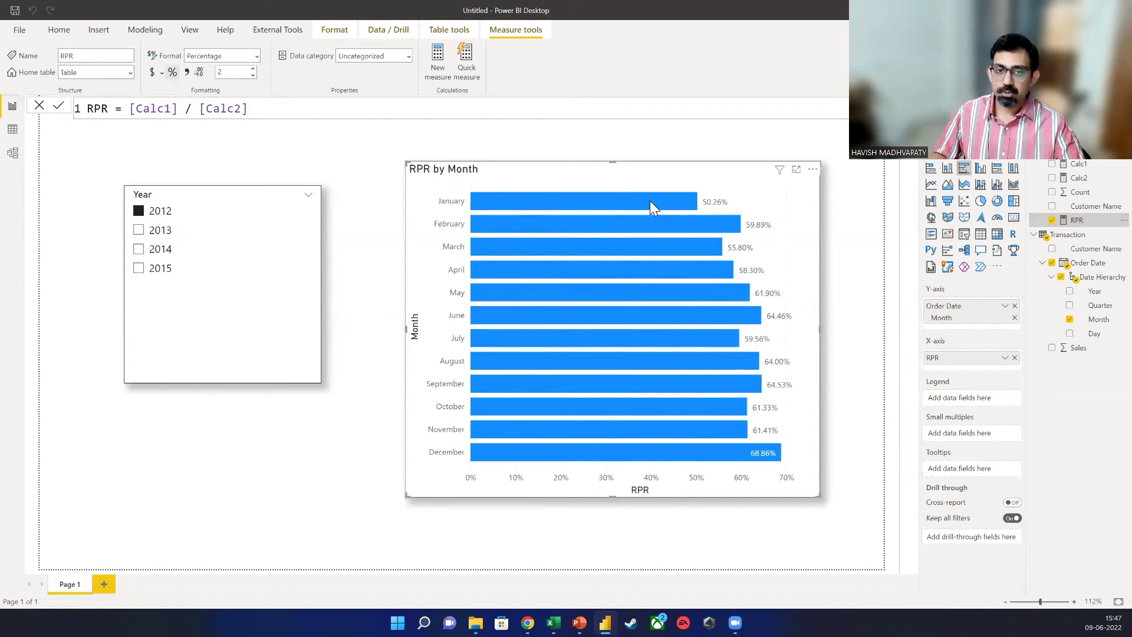
Add the Calc1 and Calc2 measures to the RPR chart's tooltips and check the January bar.
mouse_move(649, 199)
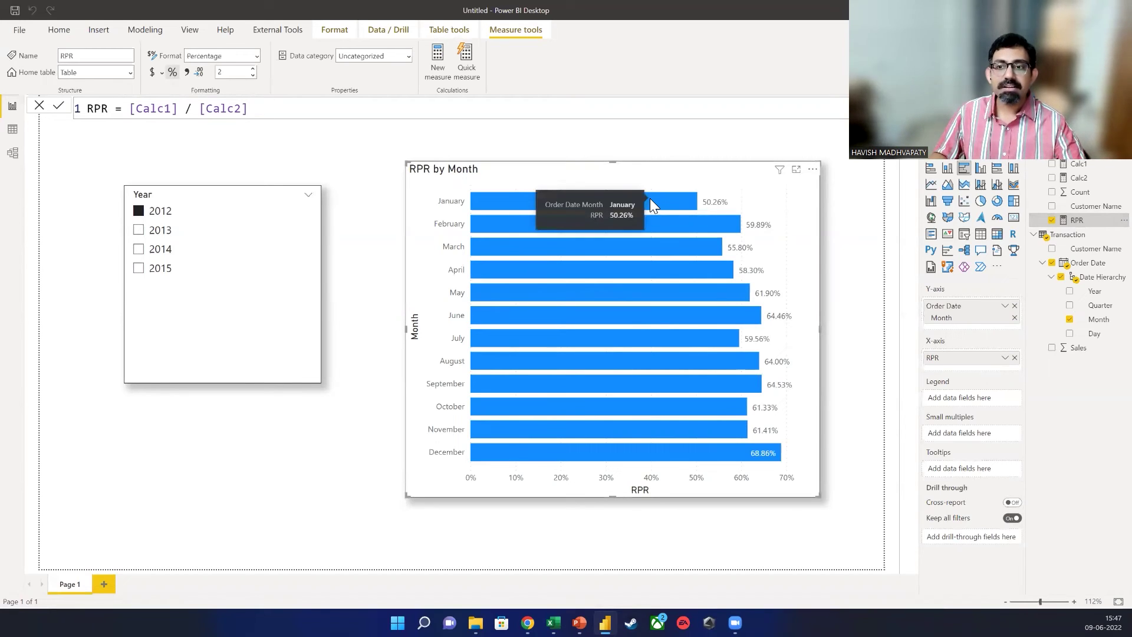
drag(1078, 163, 976, 470)
drag(1079, 177, 976, 484)
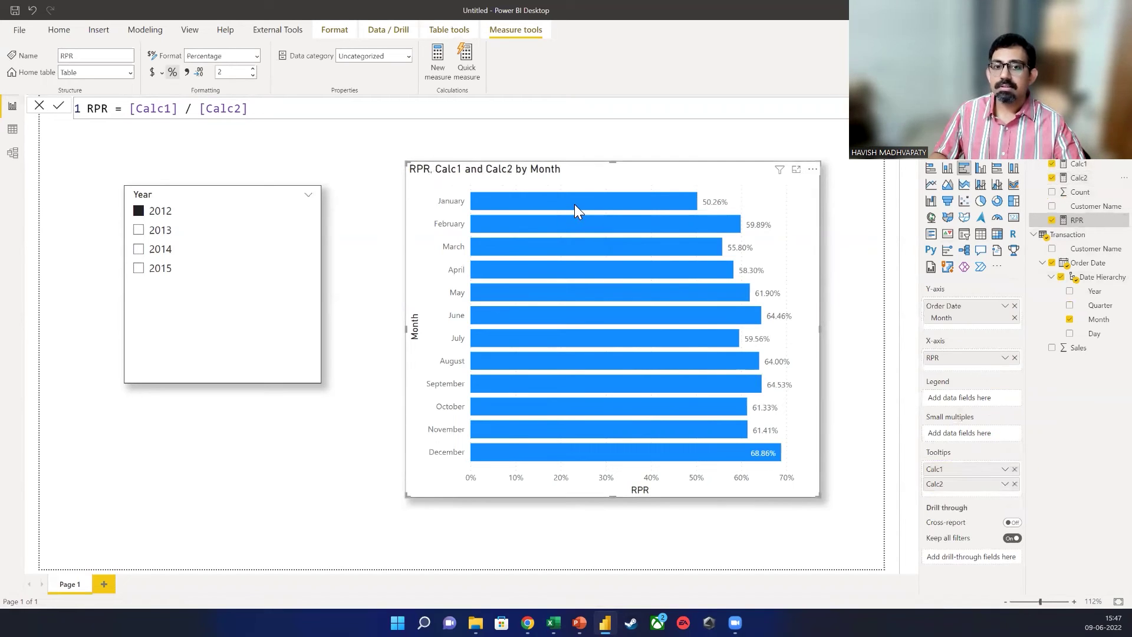
mouse_move(575, 206)
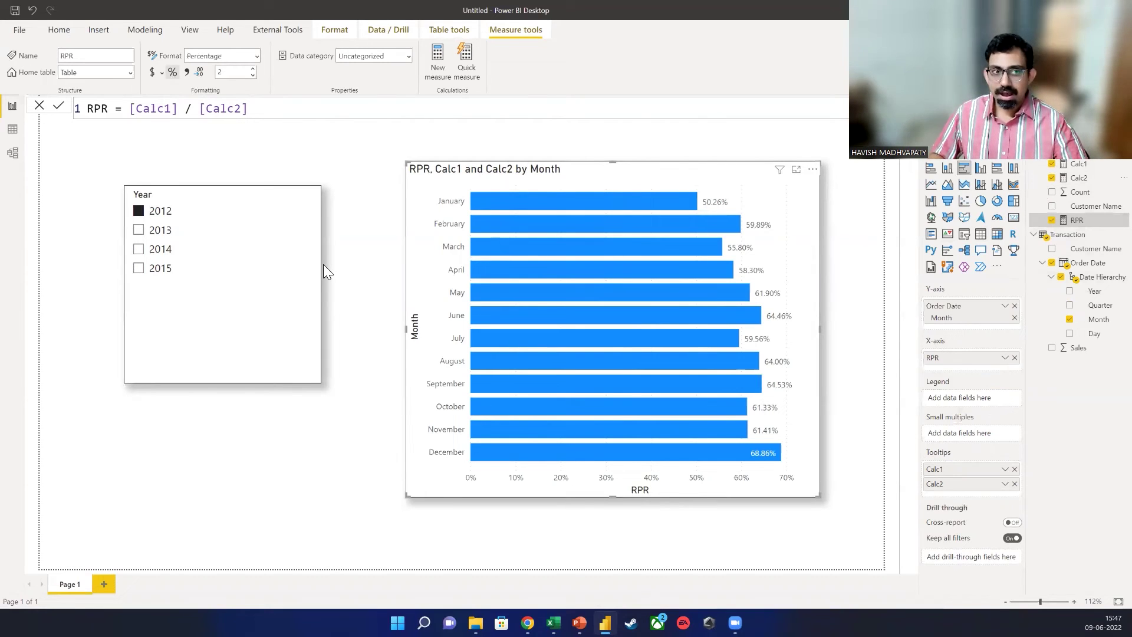
Save the report to the Desktop folder as RPR.
key(ctrl+s)
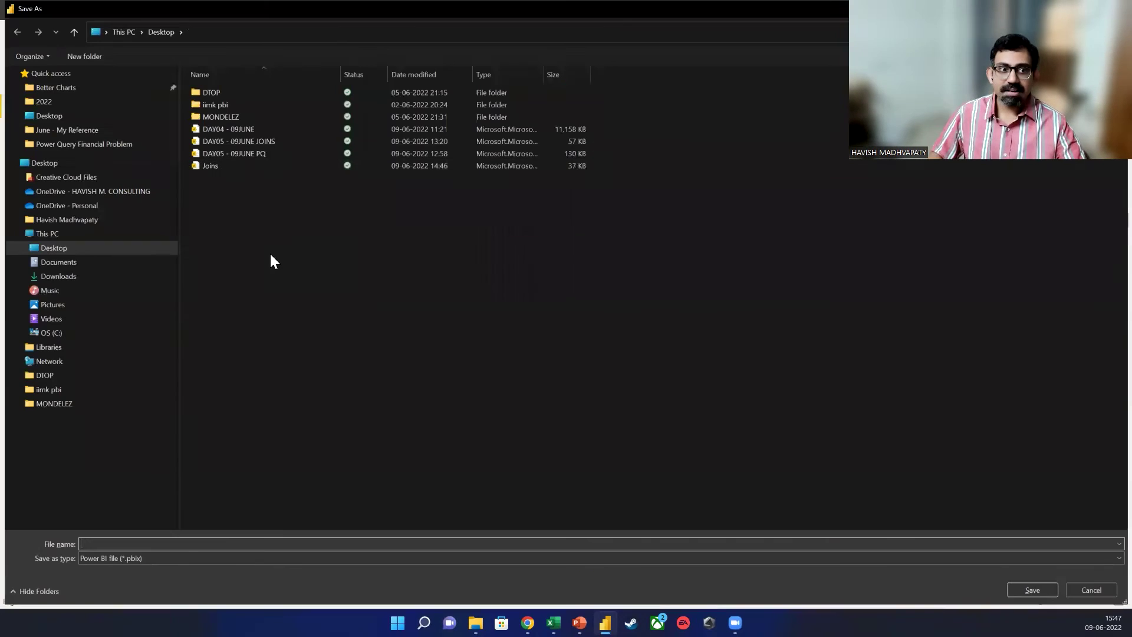
click(82, 112)
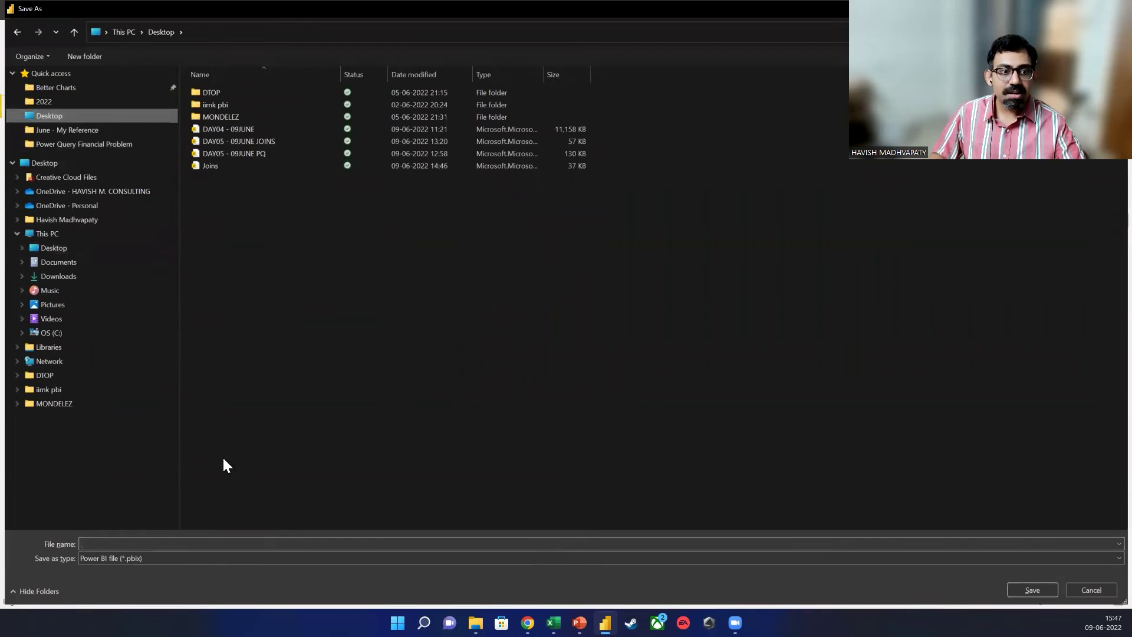
click(204, 543)
text(RPR)
key(Return)
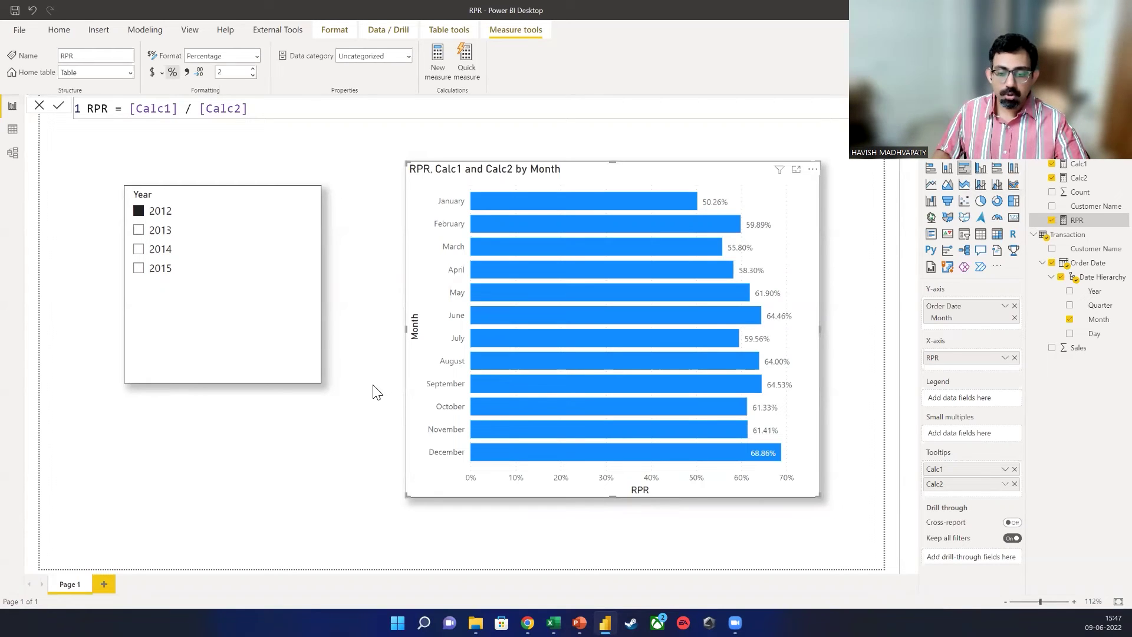
Switch to the Repeat Purchase Rate workbook in Excel, maximize it and delete the DAX formula text box beside the table.
key(alt+Tab)
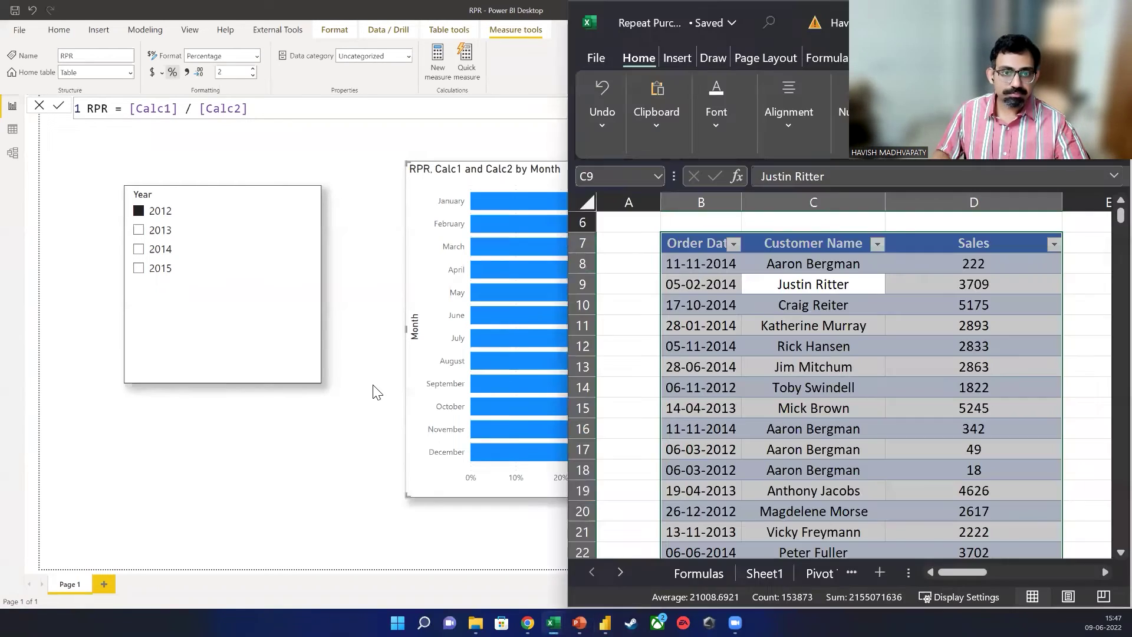
key(super+Up)
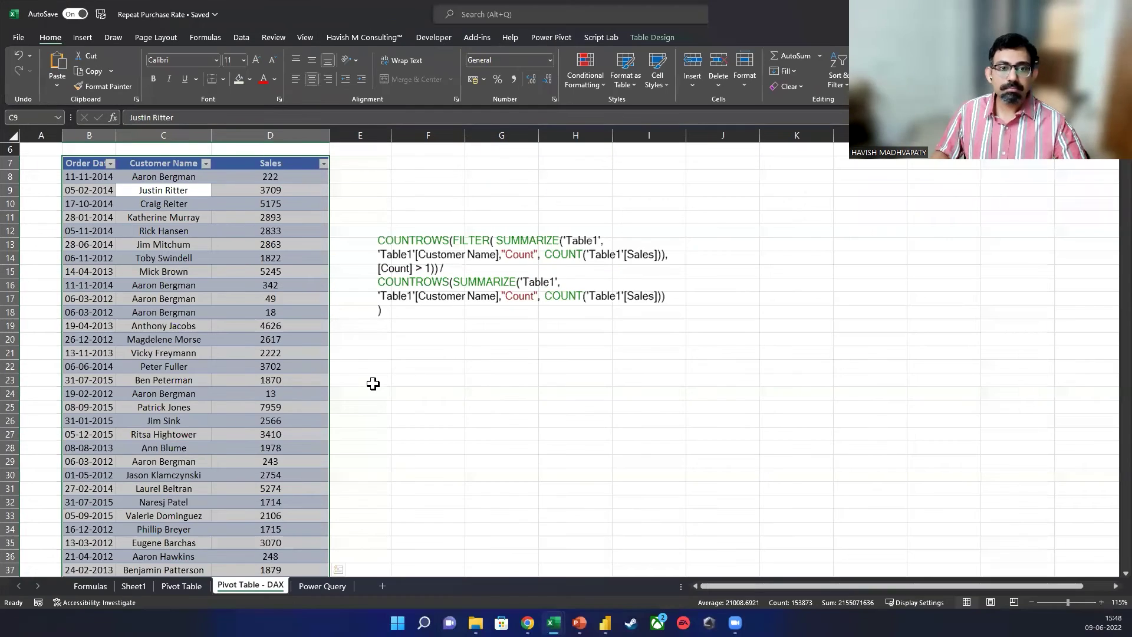
click(473, 262)
key(Delete)
Rename the table on the Pivot Table - DAX sheet to Transaction.
click(301, 232)
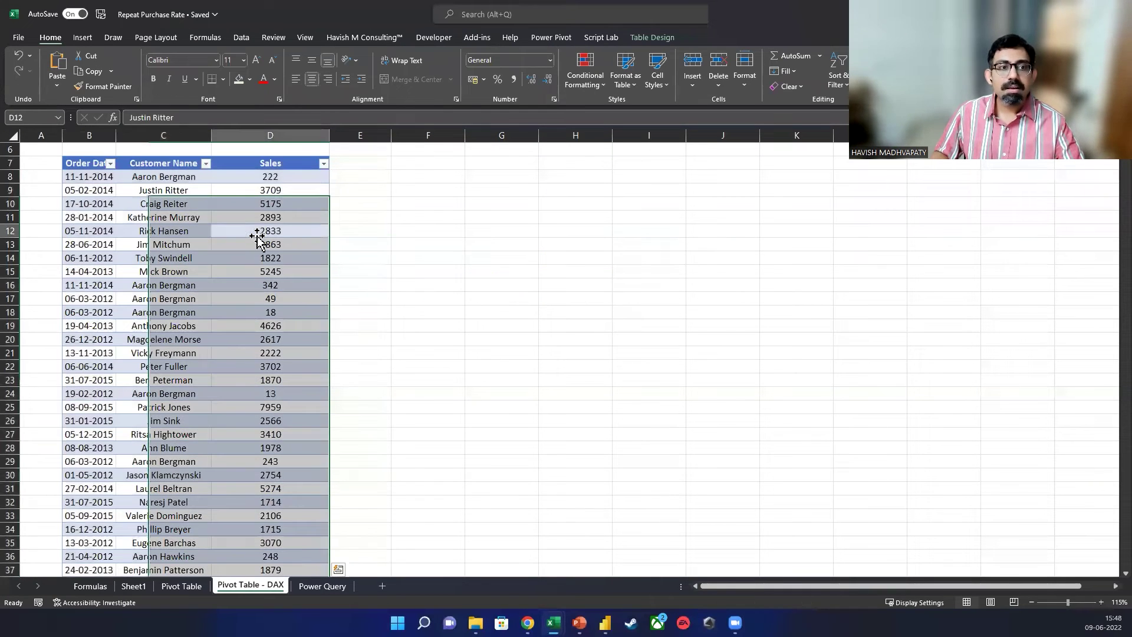
click(649, 37)
click(56, 68)
text(Tr)
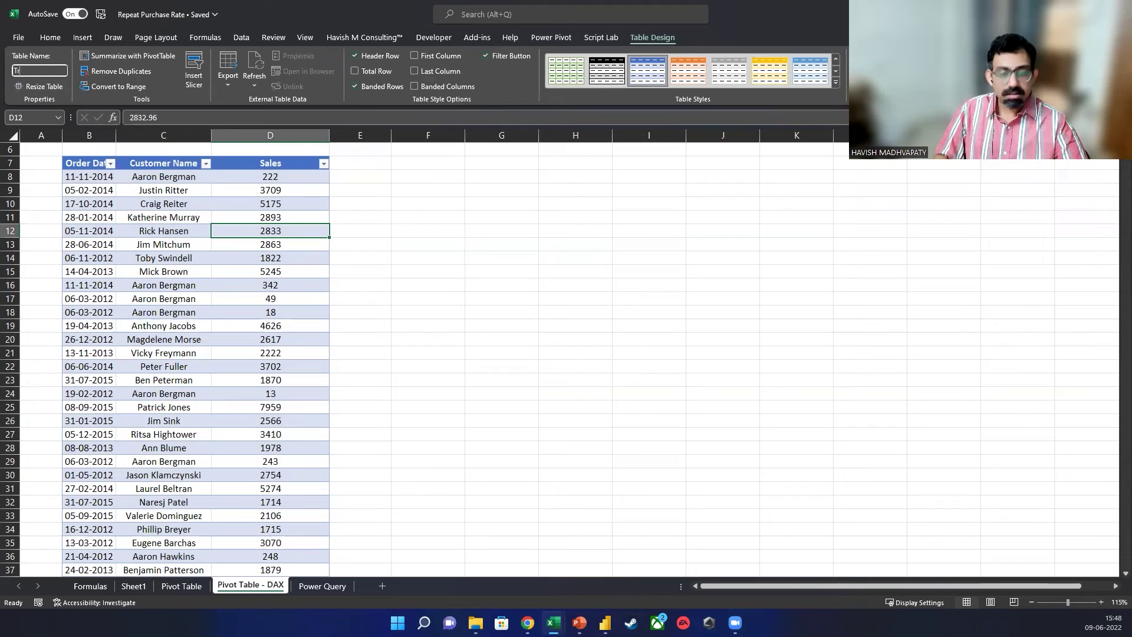
text(ansaction)
key(Return)
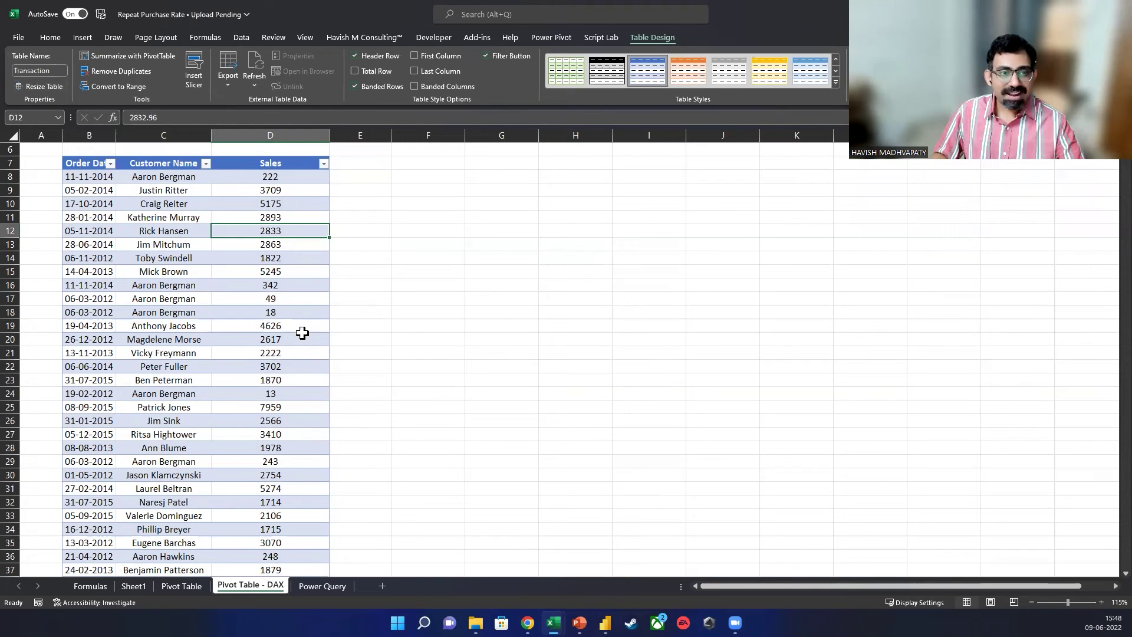
Create a PivotTable from the Transaction table on a new worksheet, adding the data to the Data Model.
click(86, 42)
click(39, 84)
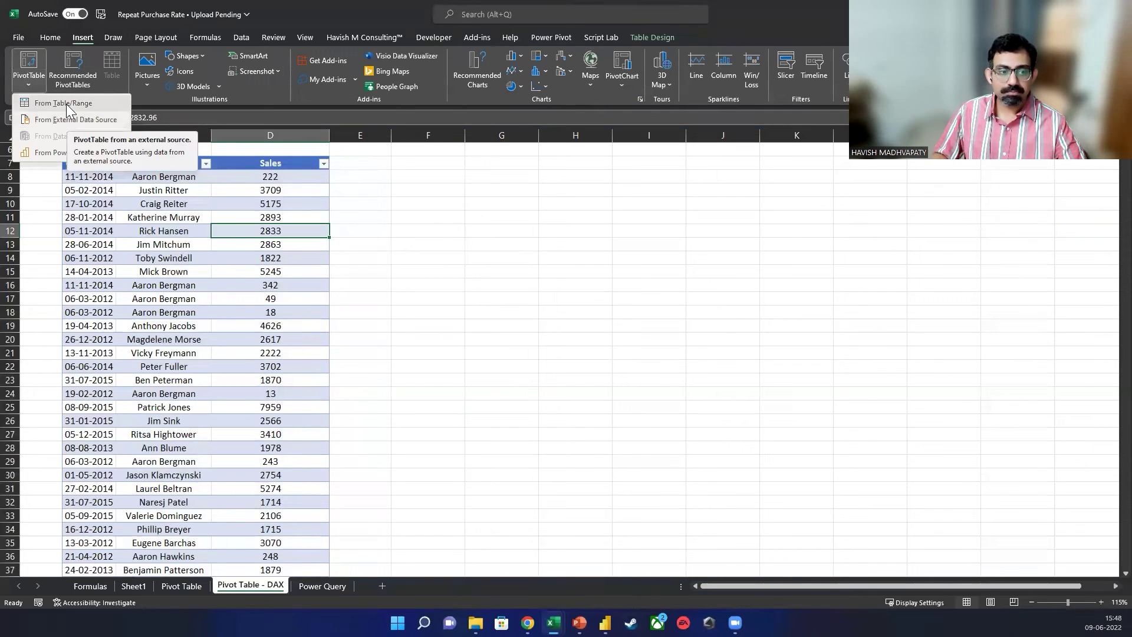
click(181, 585)
click(250, 585)
click(105, 257)
click(28, 83)
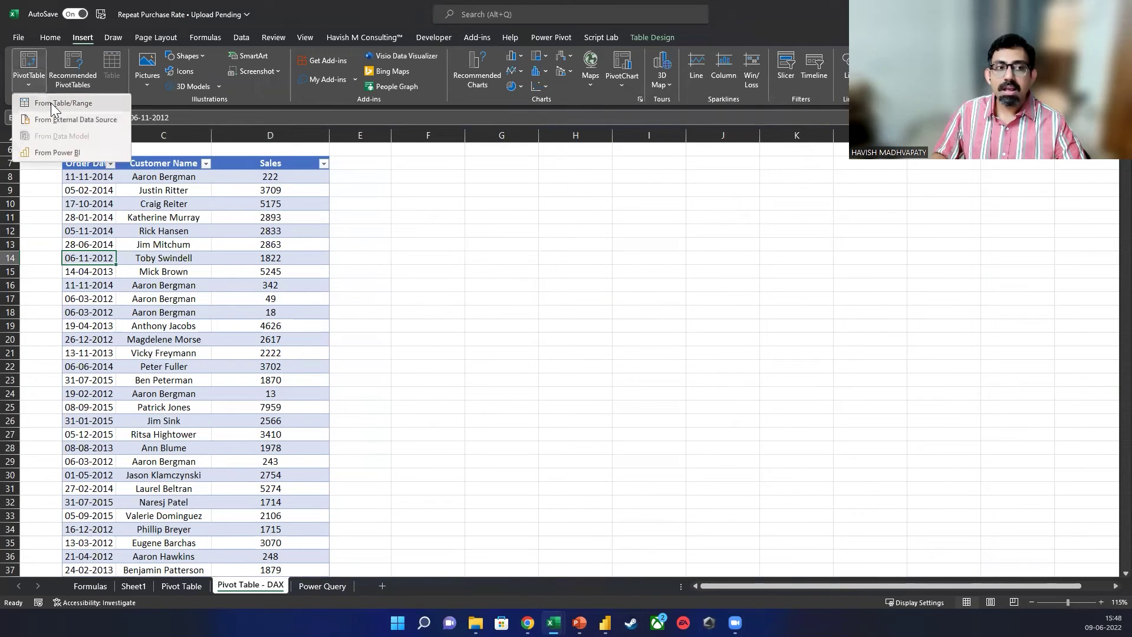
click(51, 104)
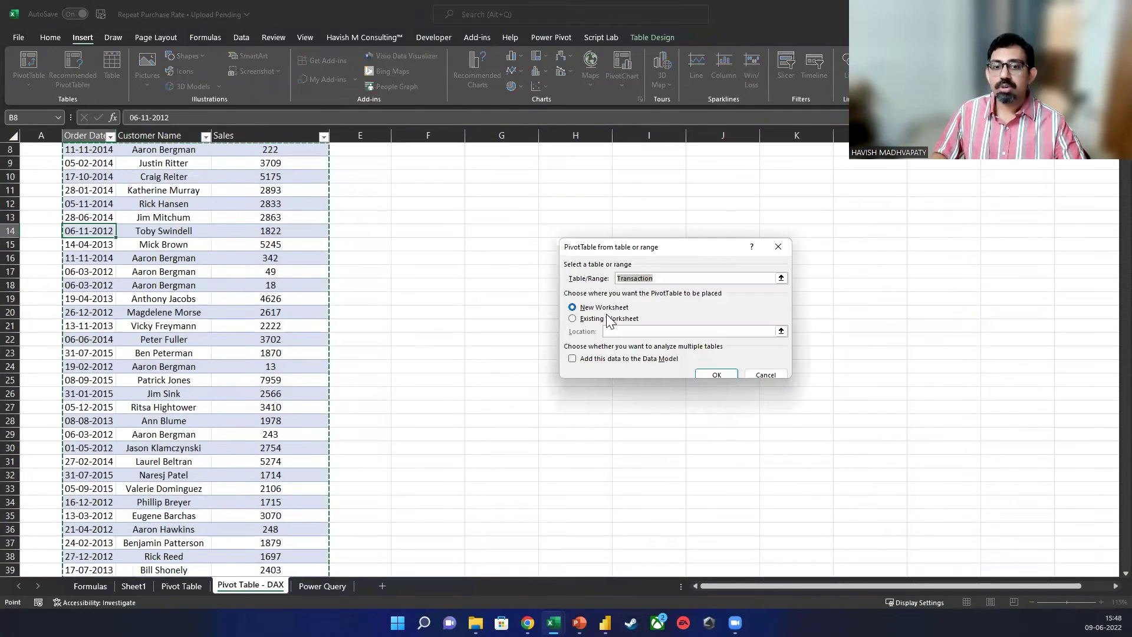
click(581, 360)
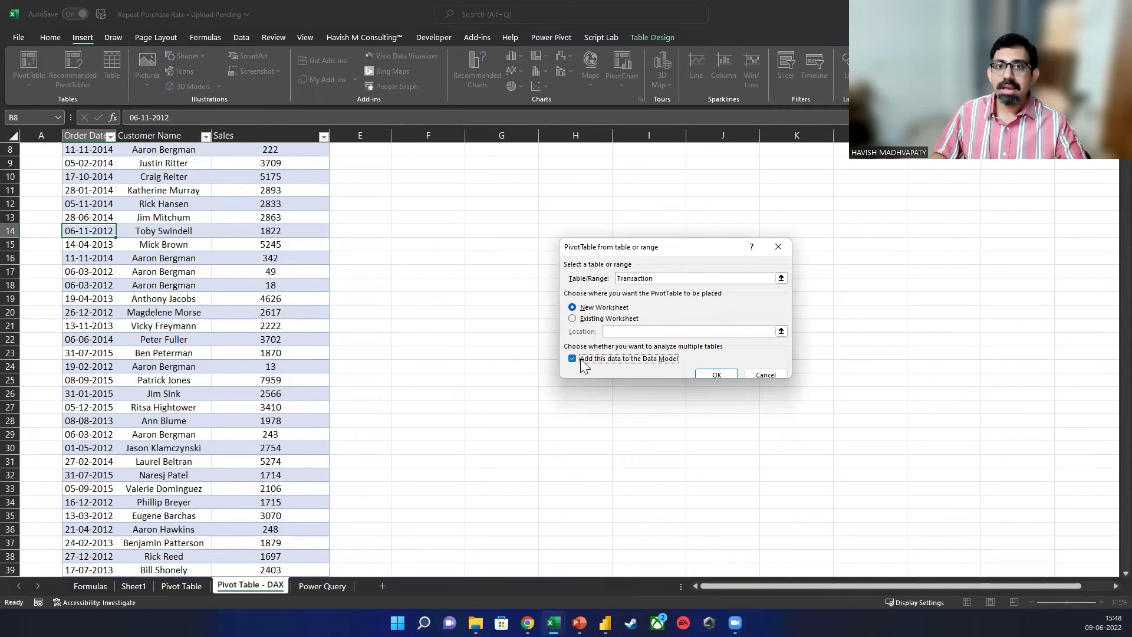
click(716, 375)
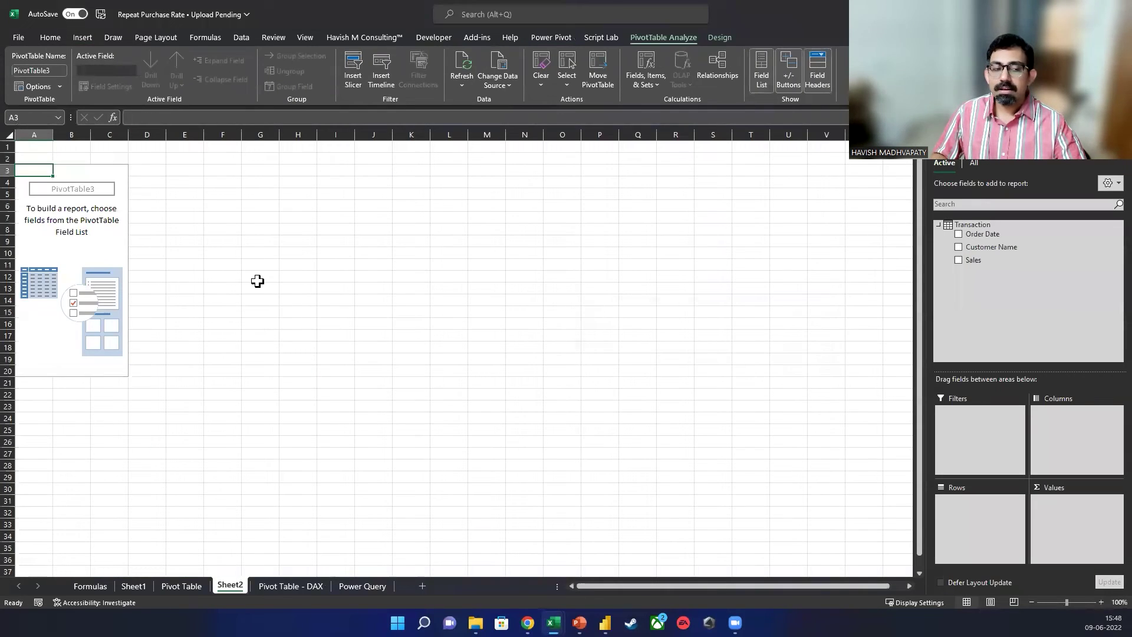
Start a new Power Pivot measure named RPR in the Transaction table and go to its formula.
click(552, 39)
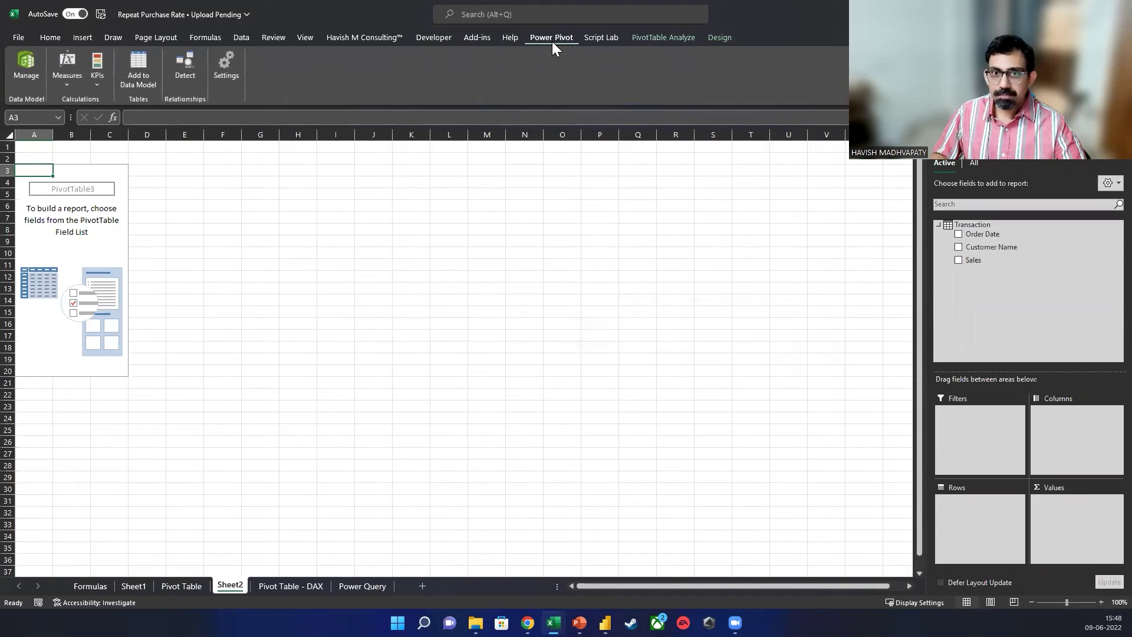
click(68, 83)
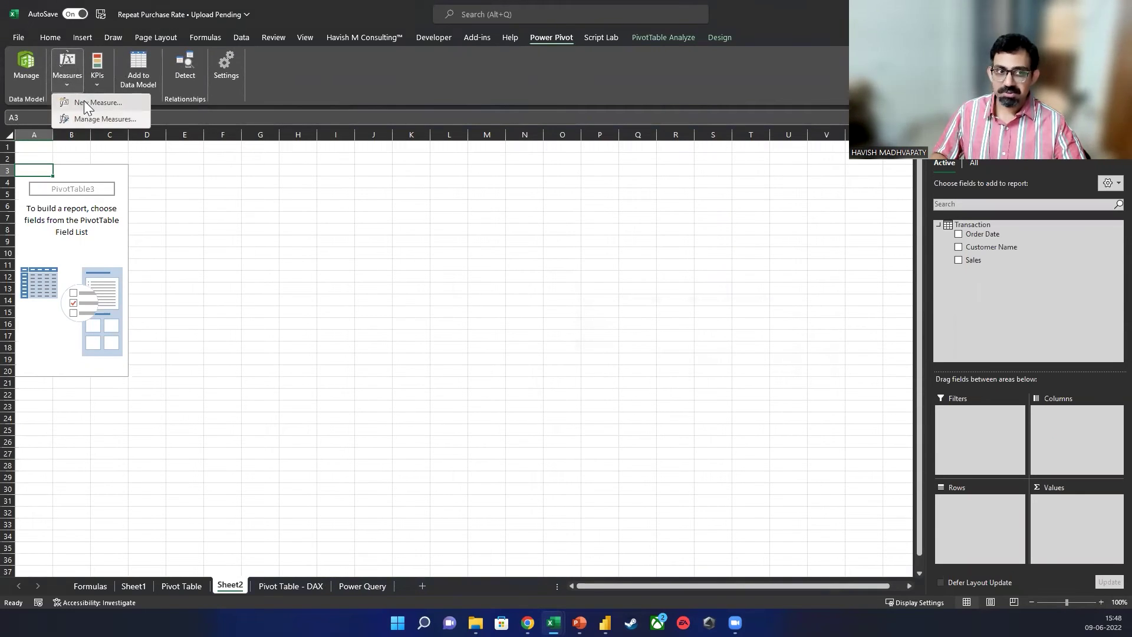
click(84, 104)
click(498, 206)
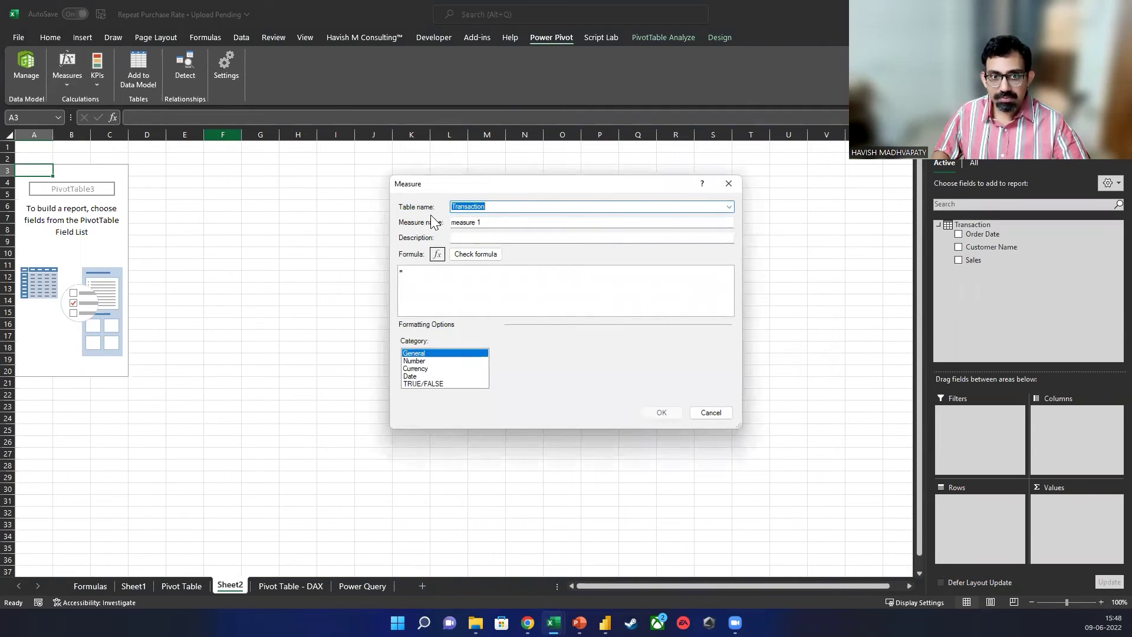
key(Tab)
text(RPR)
key(Tab)
key(Tab)
key(Tab)
key(Tab)
key(shift+Tab)
key(Tab)
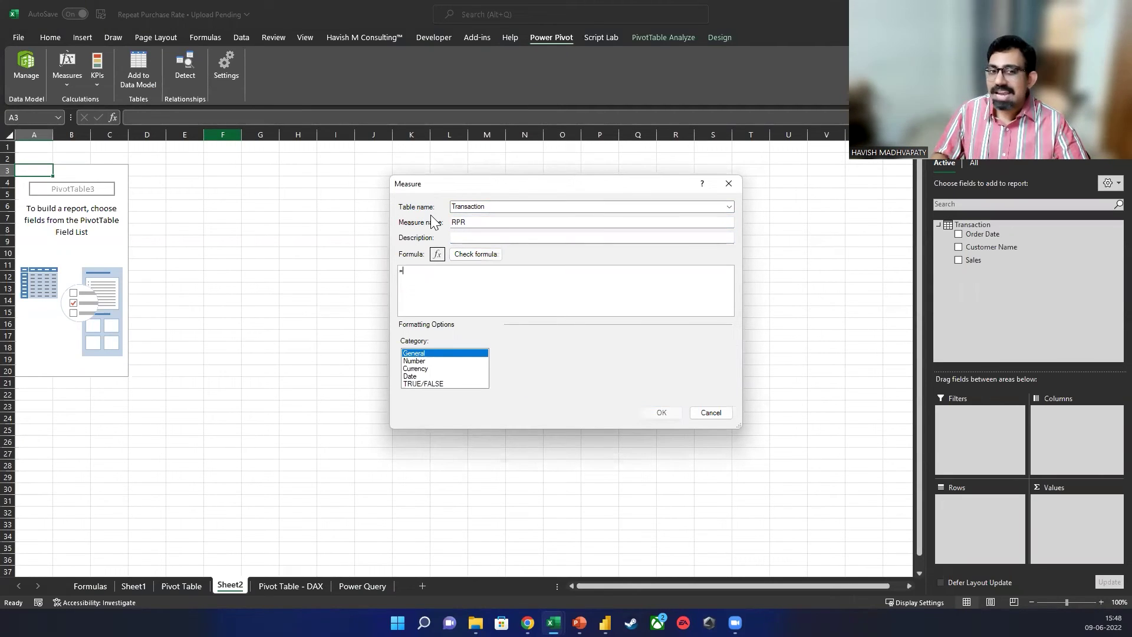
Copy the Calc1 COUNTROWS expression from the Power BI report and paste it into the RPR measure's formula in Excel.
key(alt+Tab)
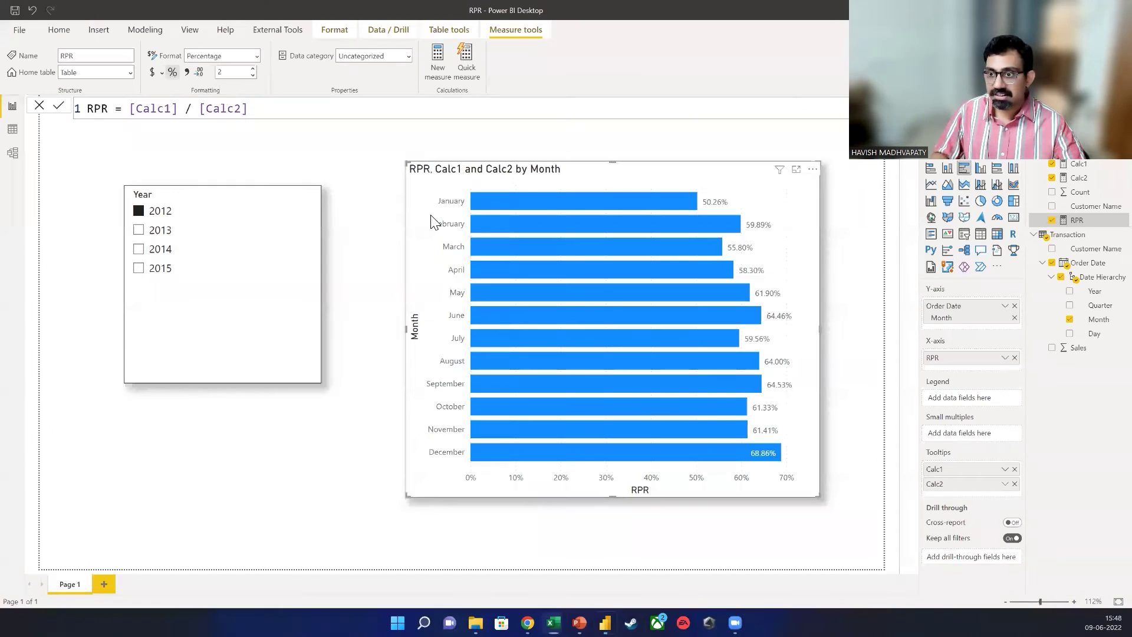
click(1092, 165)
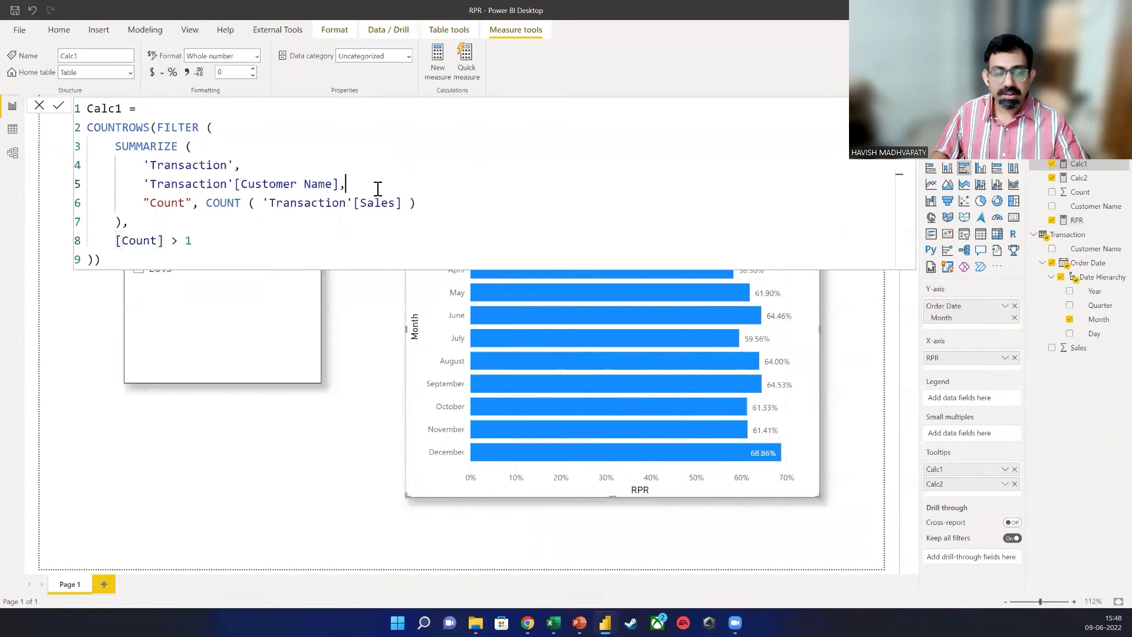
key(shift+Down)
key(shift+End)
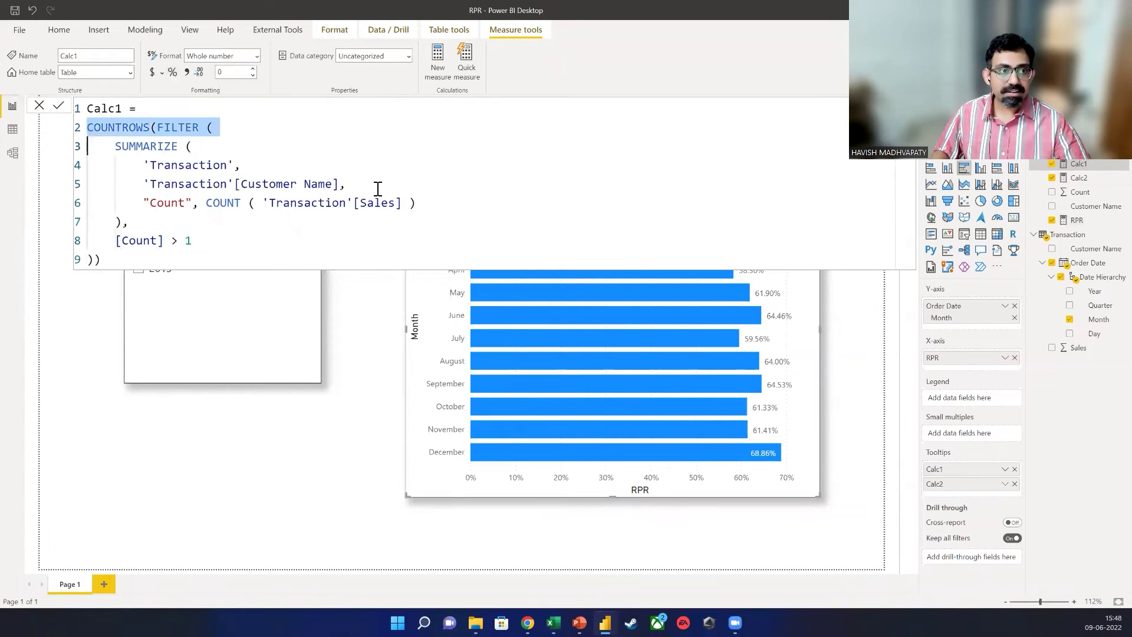
key(ctrl+shift+End)
key(ctrl+c)
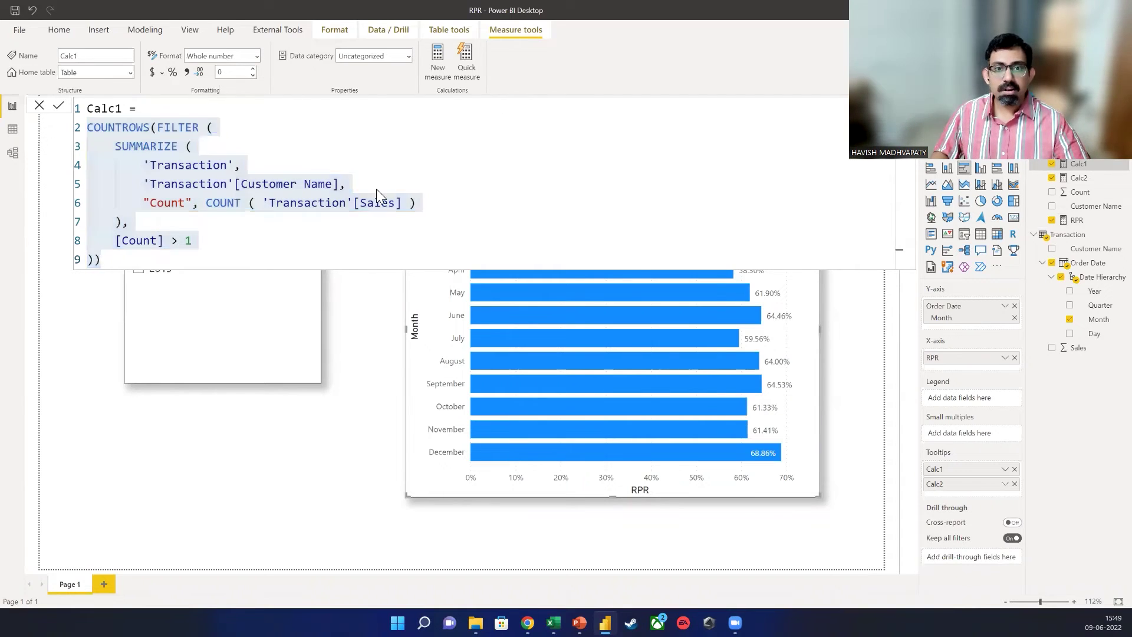
key(alt+Tab)
click(439, 277)
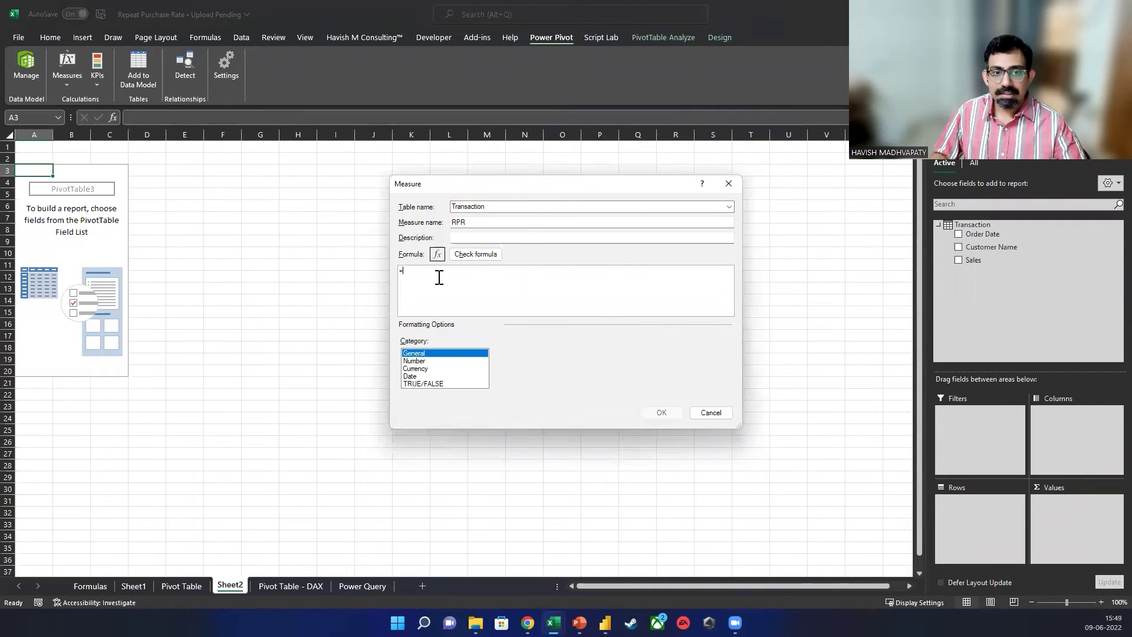
key(ctrl+v)
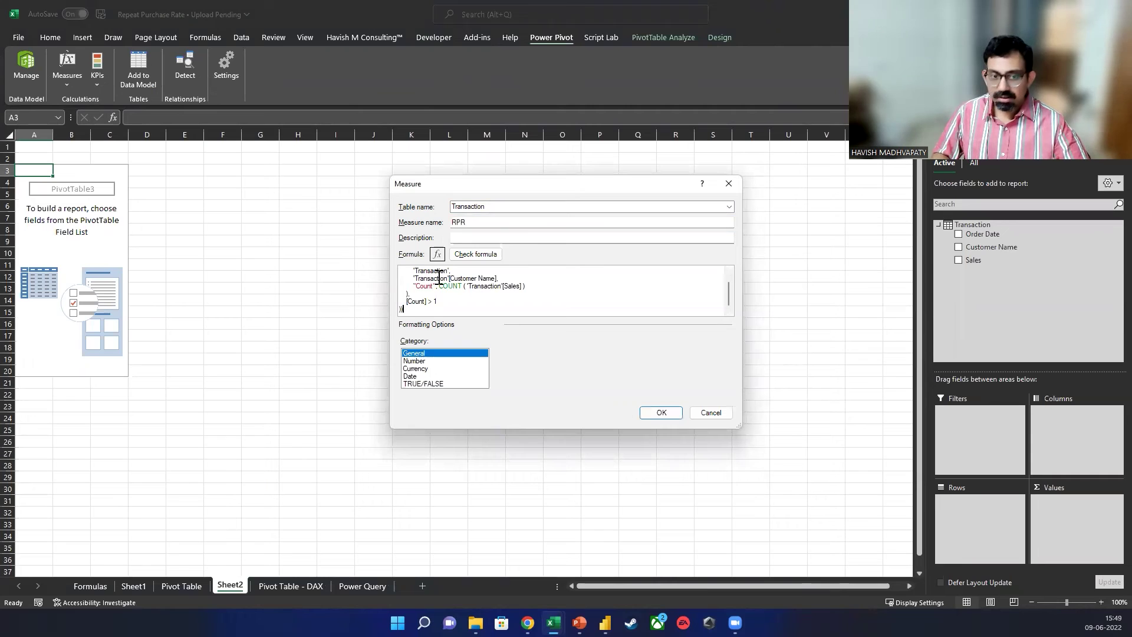
Copy the Calc2 expression from Power BI into the RPR formula as the divisor, check the formula and create the measure.
key(alt+Tab)
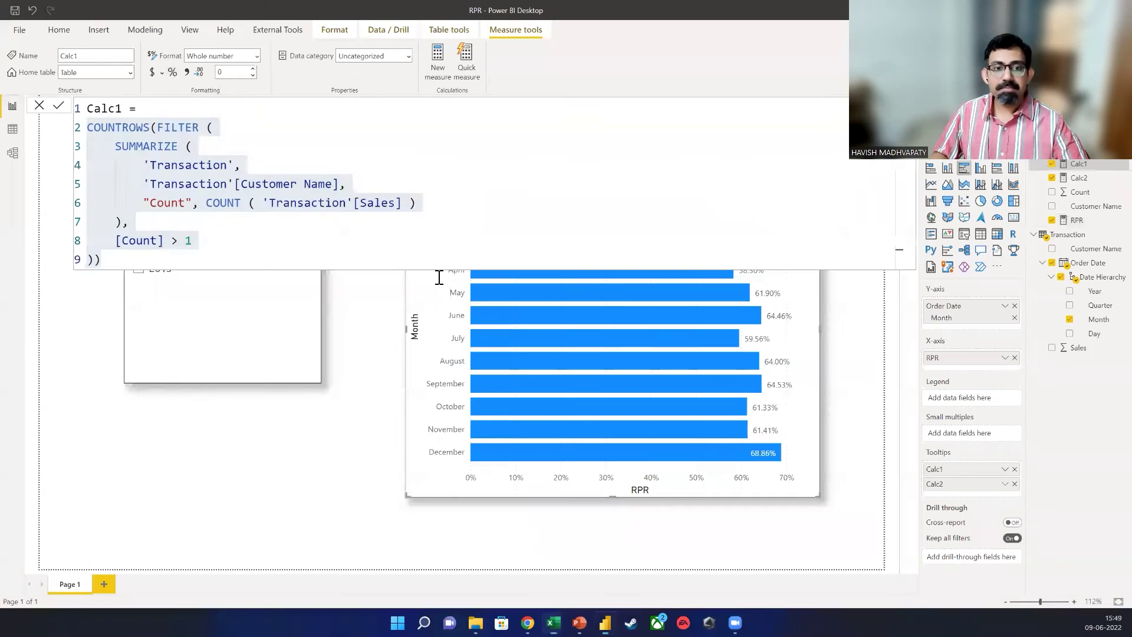
click(1077, 181)
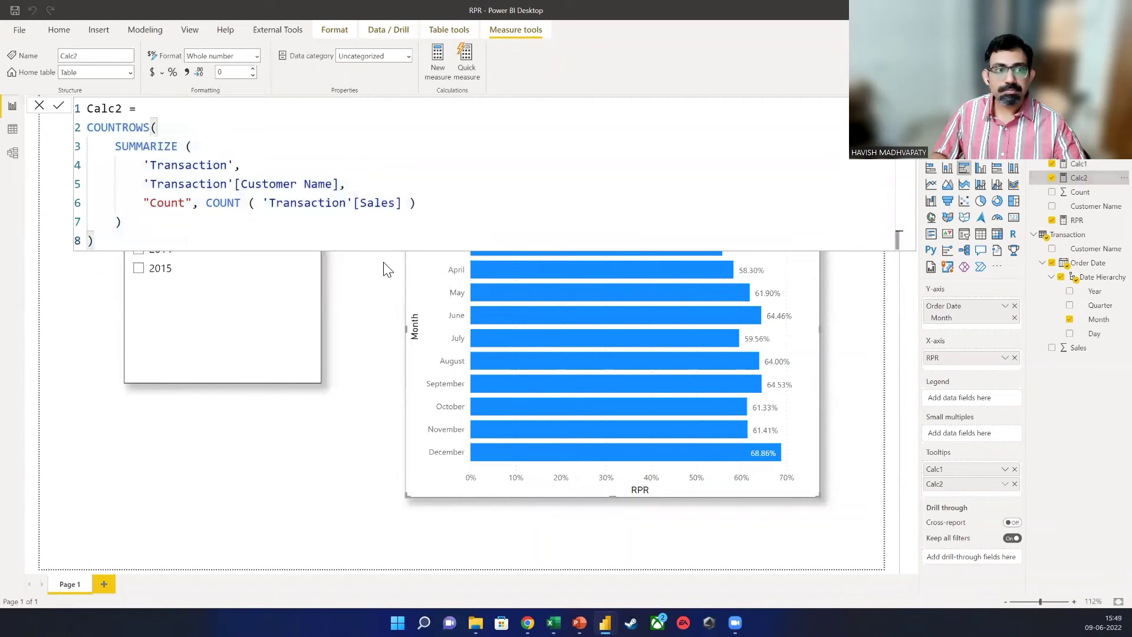
drag(95, 240, 86, 134)
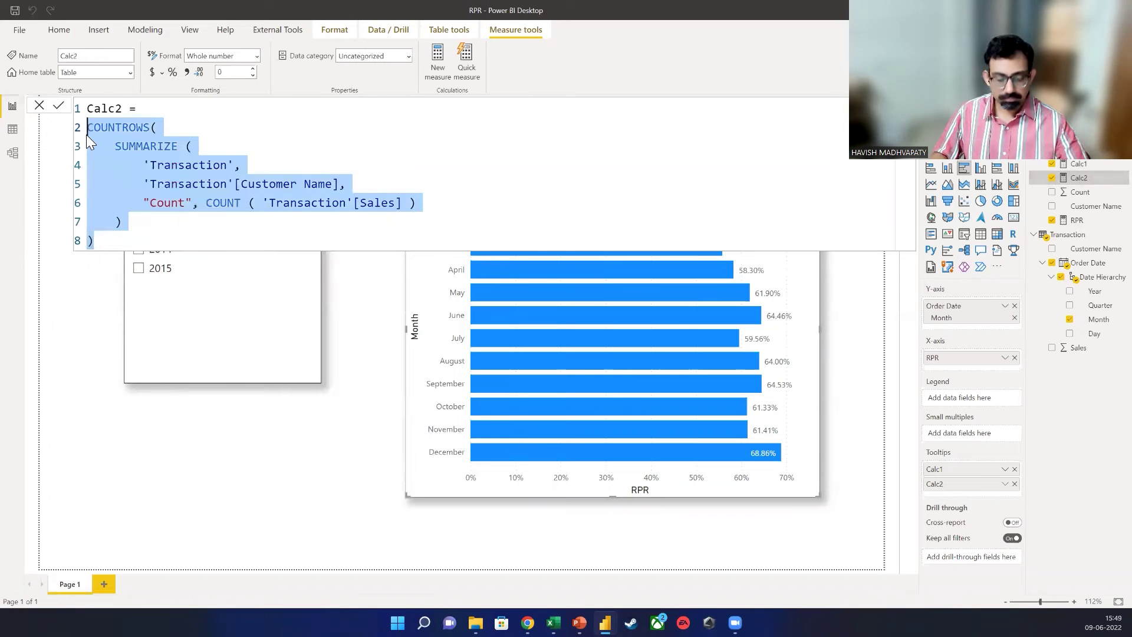
key(ctrl+c)
key(alt+Tab)
key(ctrl+v)
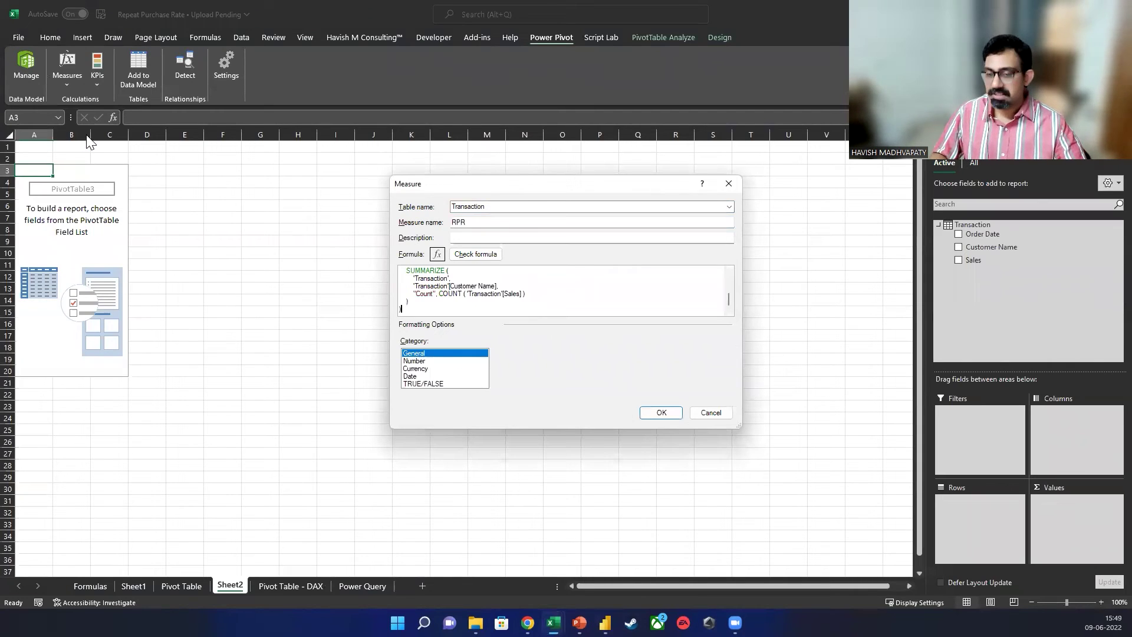
click(457, 257)
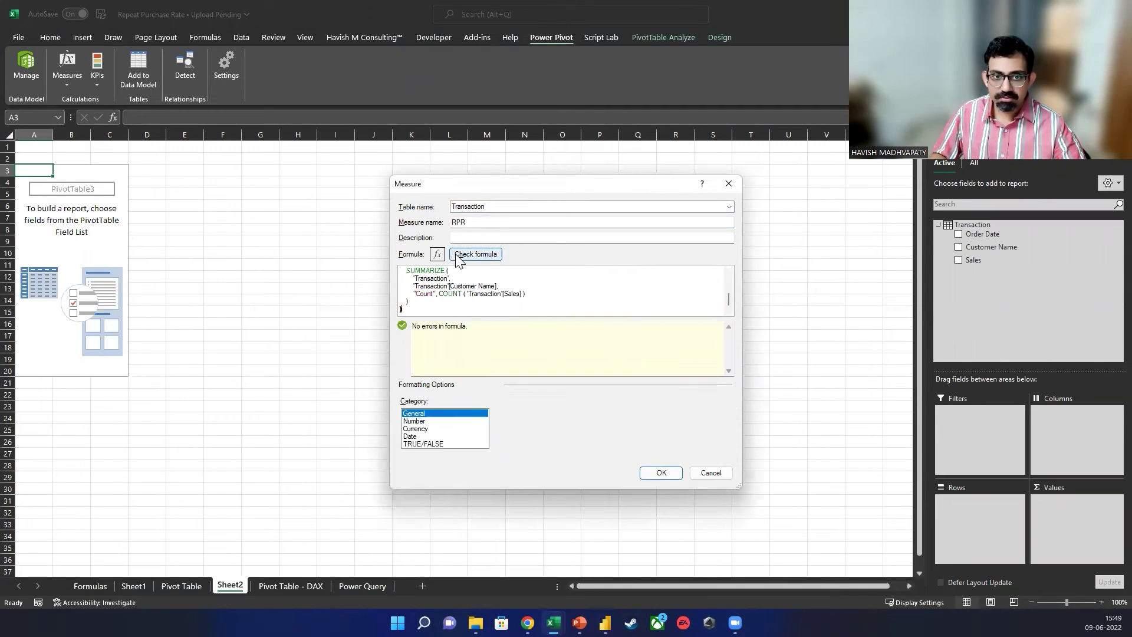
click(654, 477)
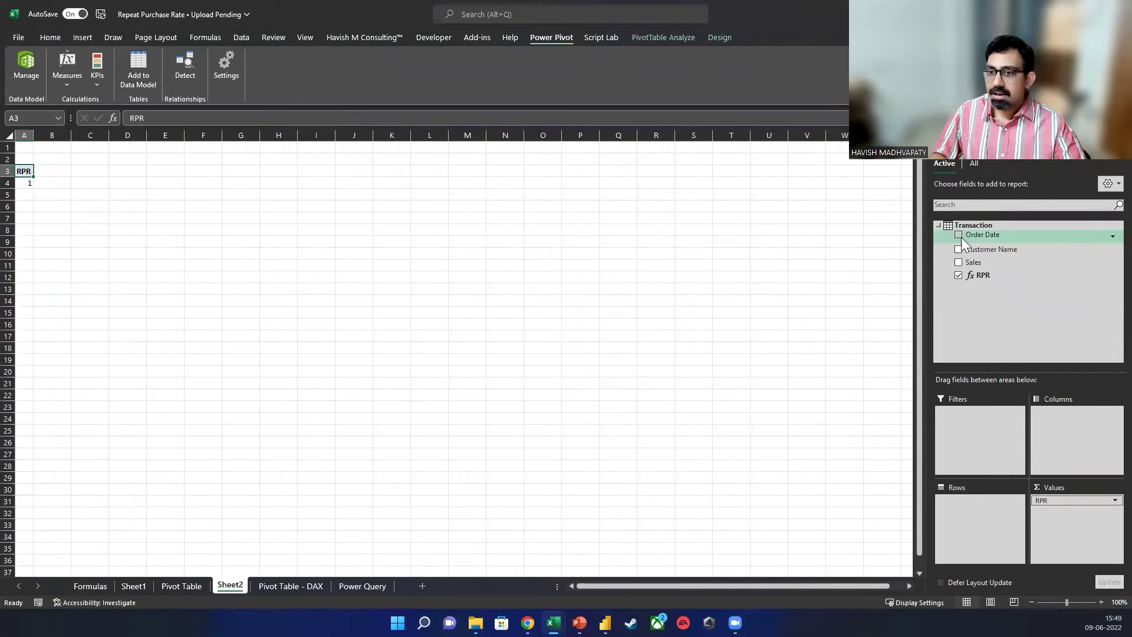
Add Order Date to the PivotTable rows and keep only the Order Date (Month) level.
drag(989, 238, 972, 503)
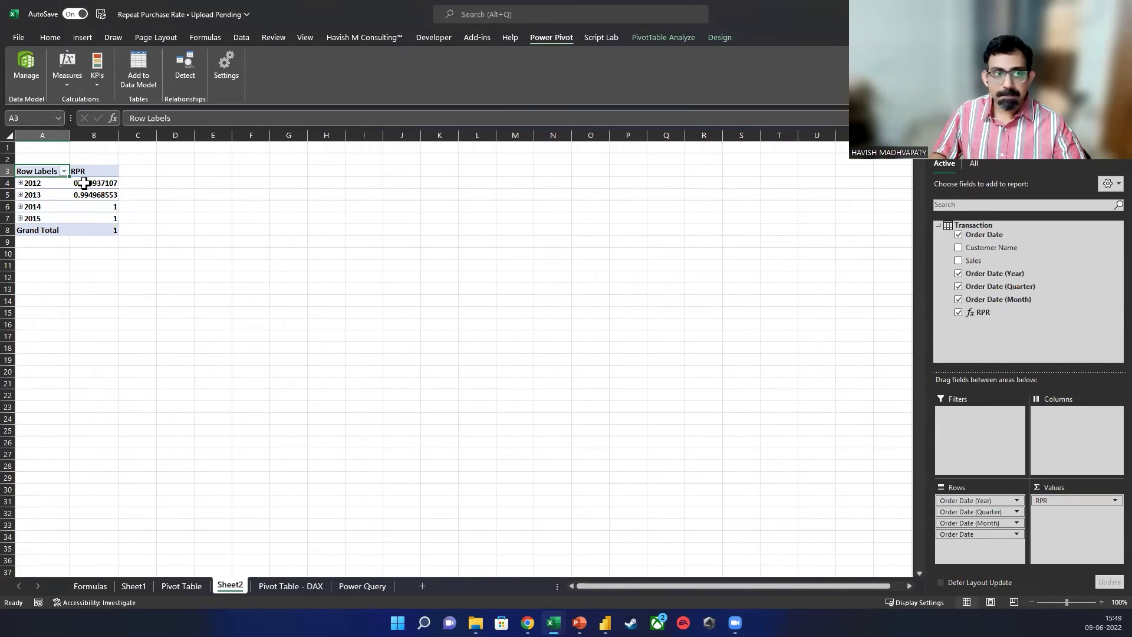
scroll(85, 188, up, 2)
scroll(105, 211, up, 1)
drag(976, 511, 848, 502)
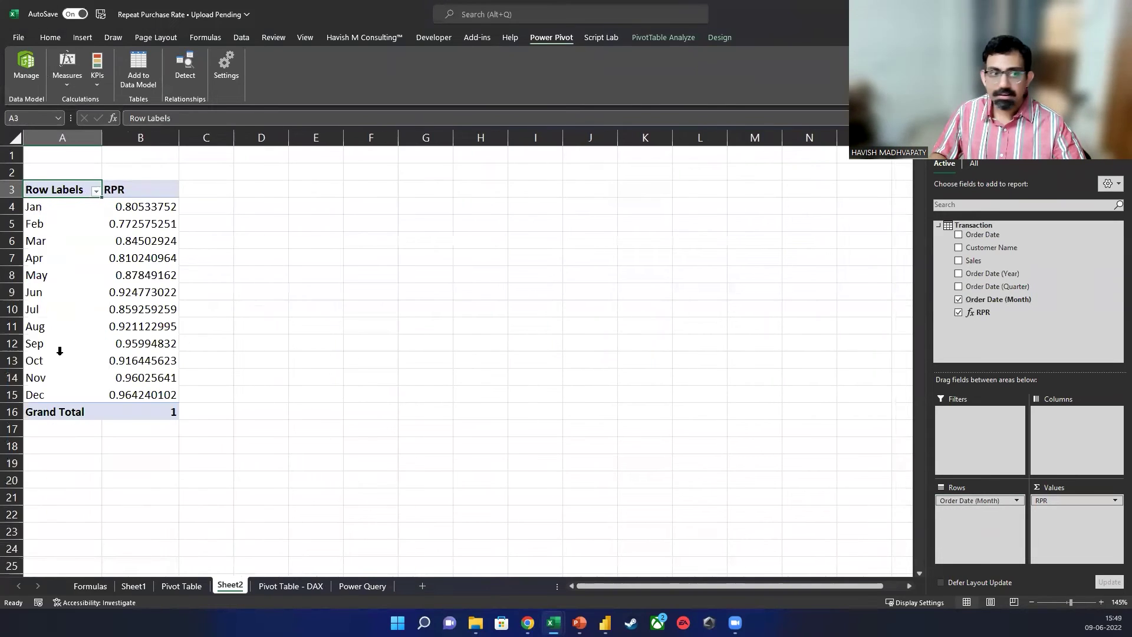
Insert an Order Date (Year) slicer for the PivotTable.
click(648, 37)
click(358, 86)
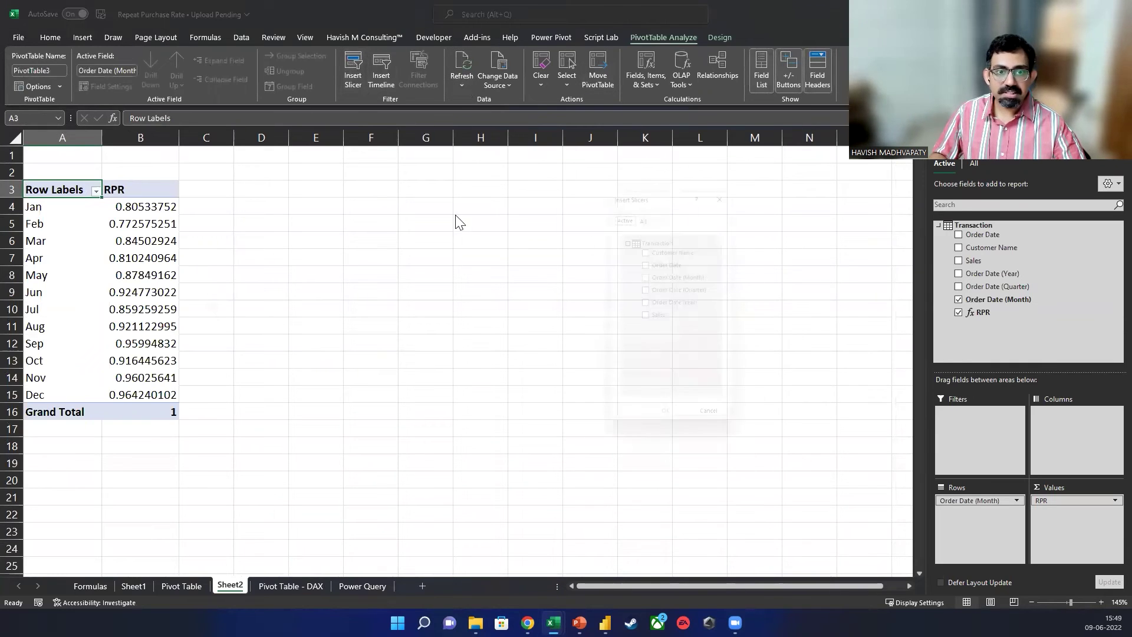
click(647, 304)
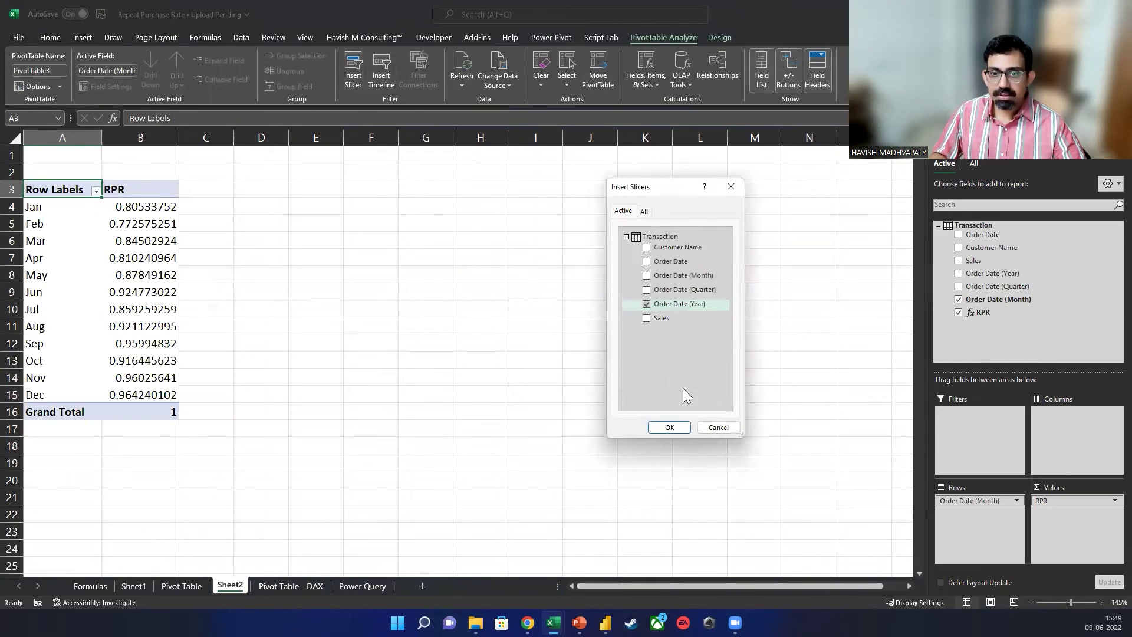
click(681, 429)
Format the PivotTable's RPR values as percentages with two decimal places.
drag(122, 207, 141, 413)
click(50, 38)
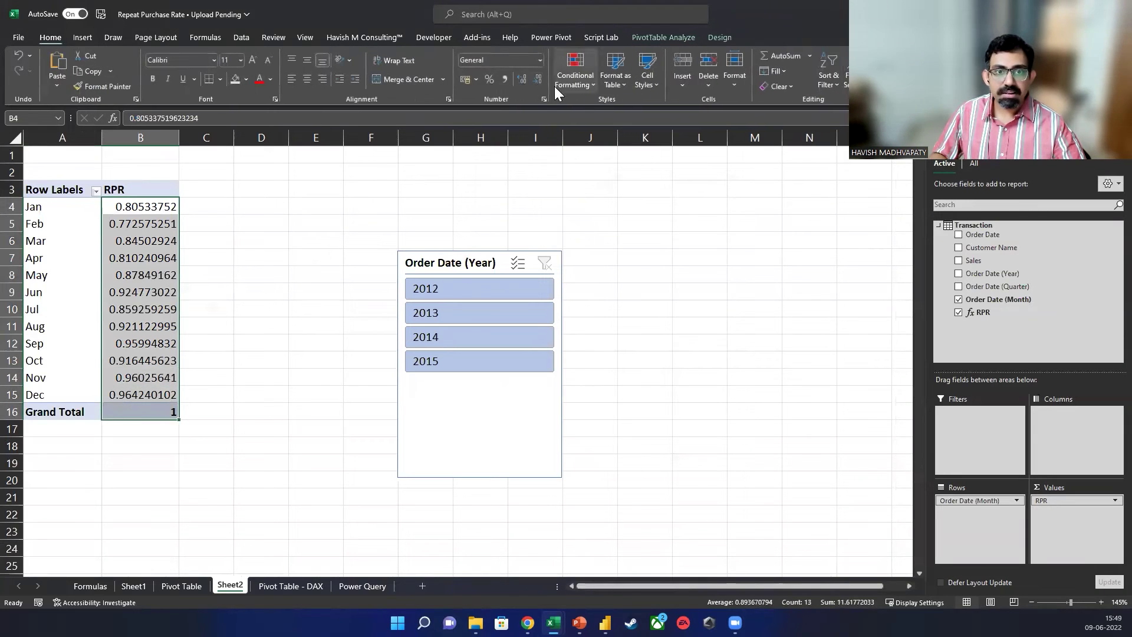
click(492, 80)
click(520, 81)
click(520, 80)
click(118, 291)
Filter the PivotTable to 2012 with the slicer and move Sheet2 after the Pivot Table - DAX sheet.
click(439, 284)
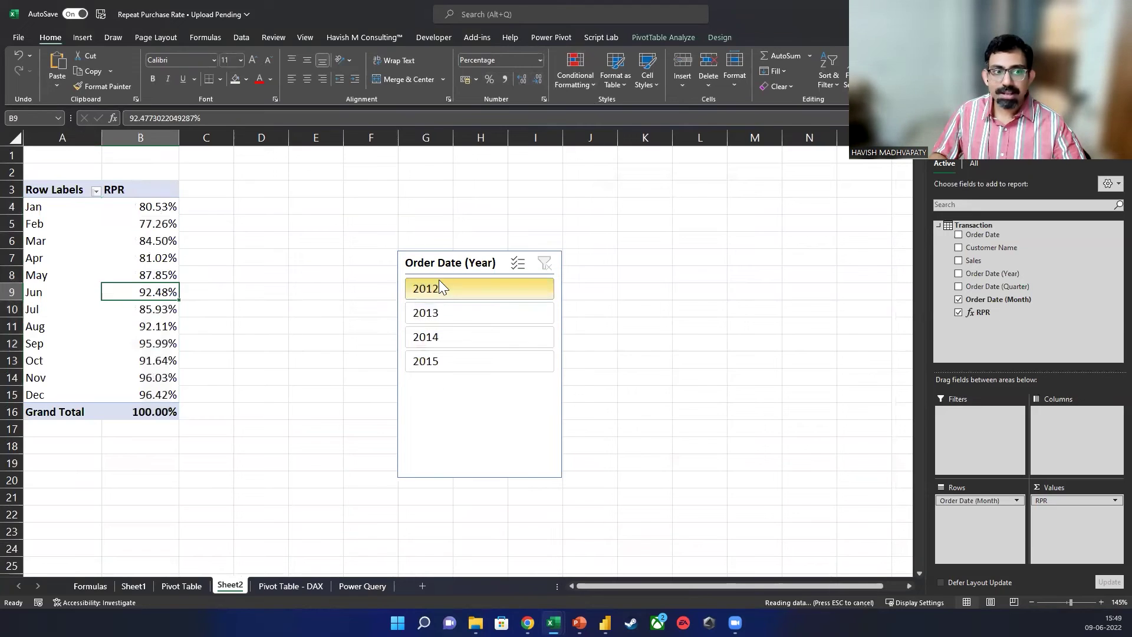
click(137, 211)
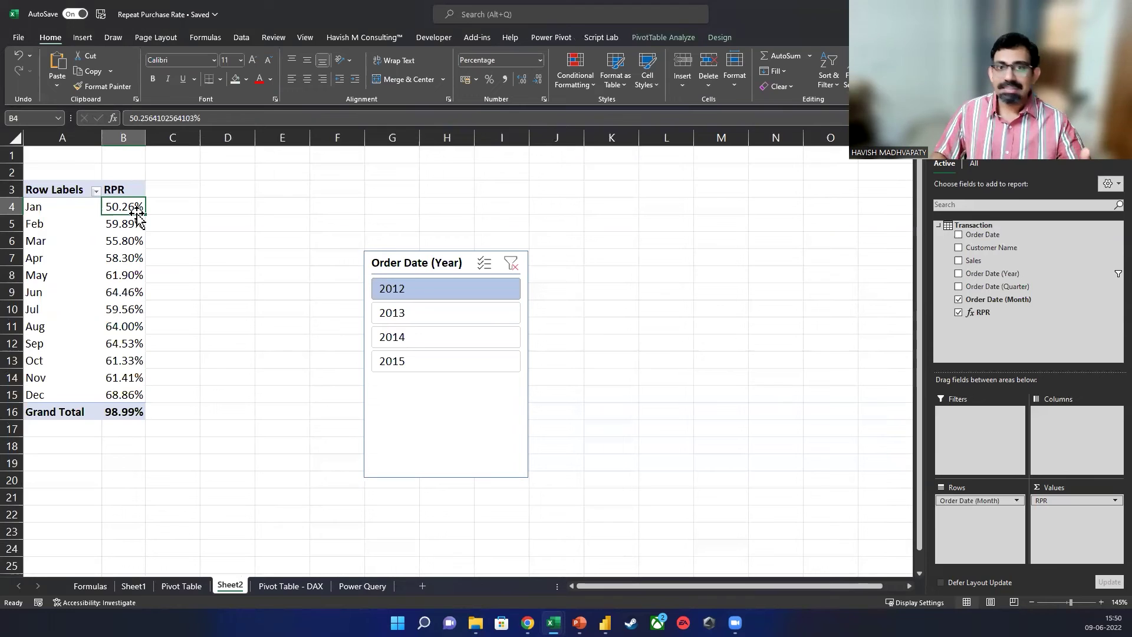
click(269, 588)
click(236, 586)
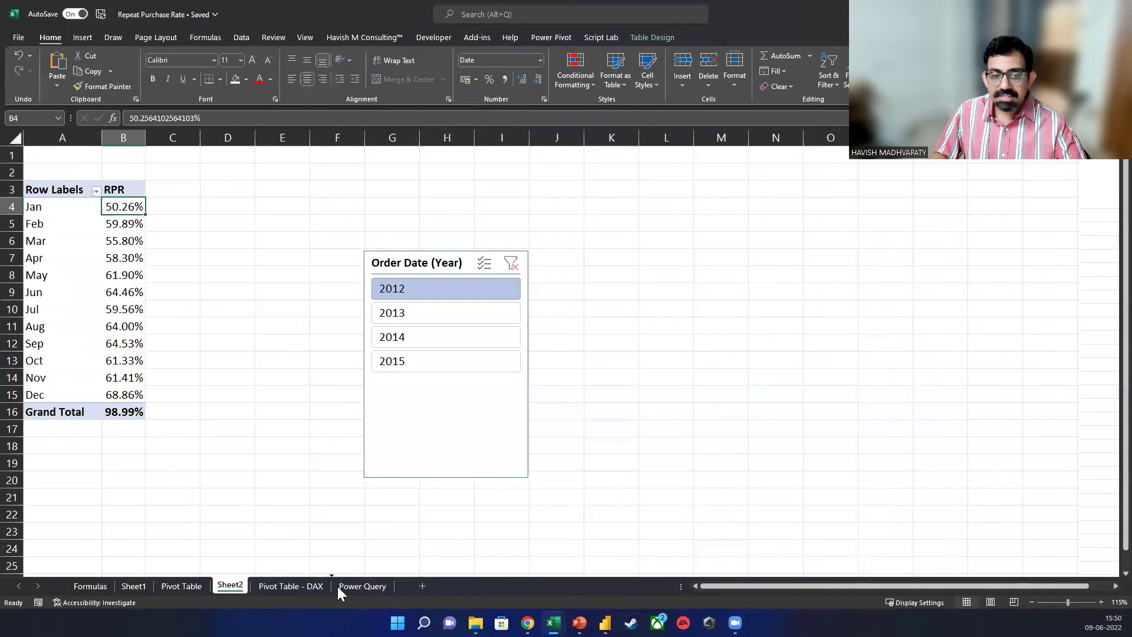
Rename the table on the Power Query sheet to Transaction02.
click(346, 588)
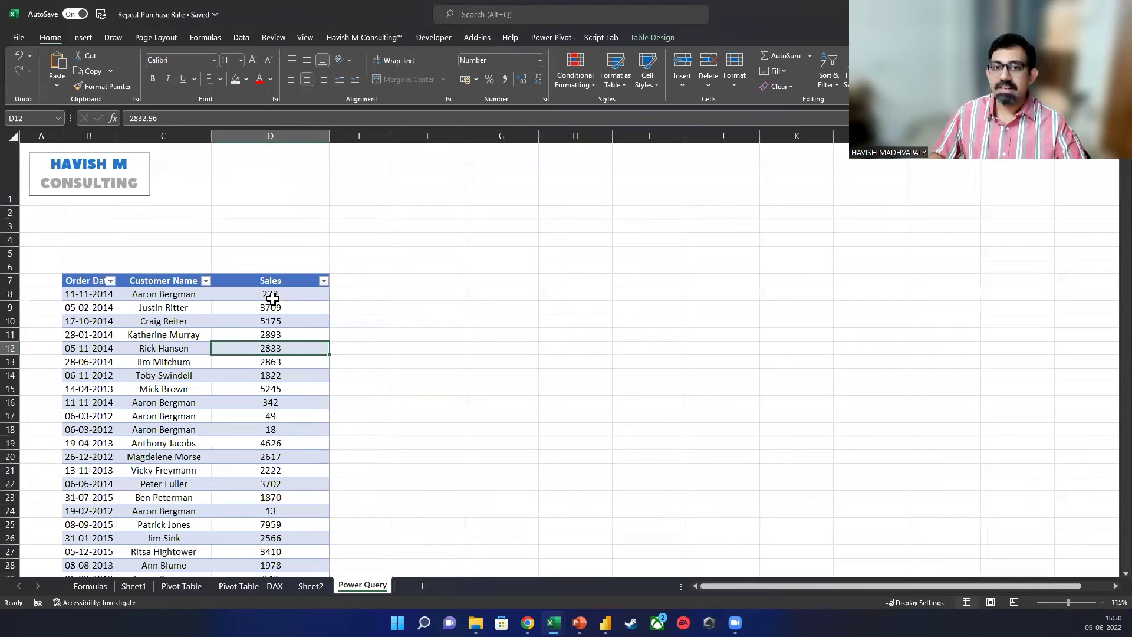
click(265, 316)
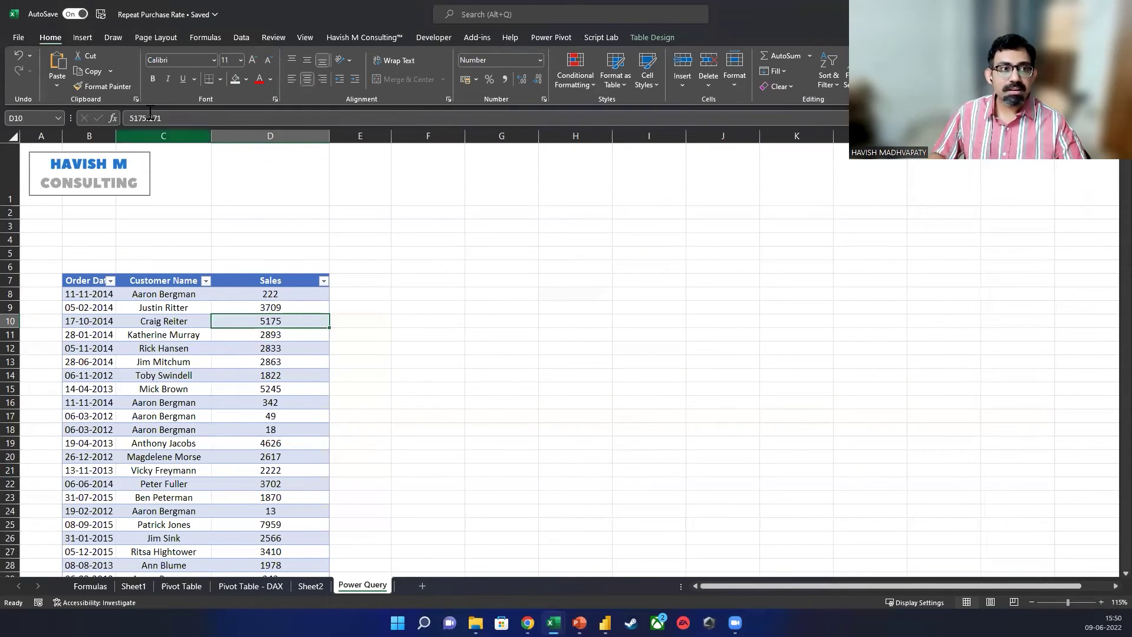
click(243, 38)
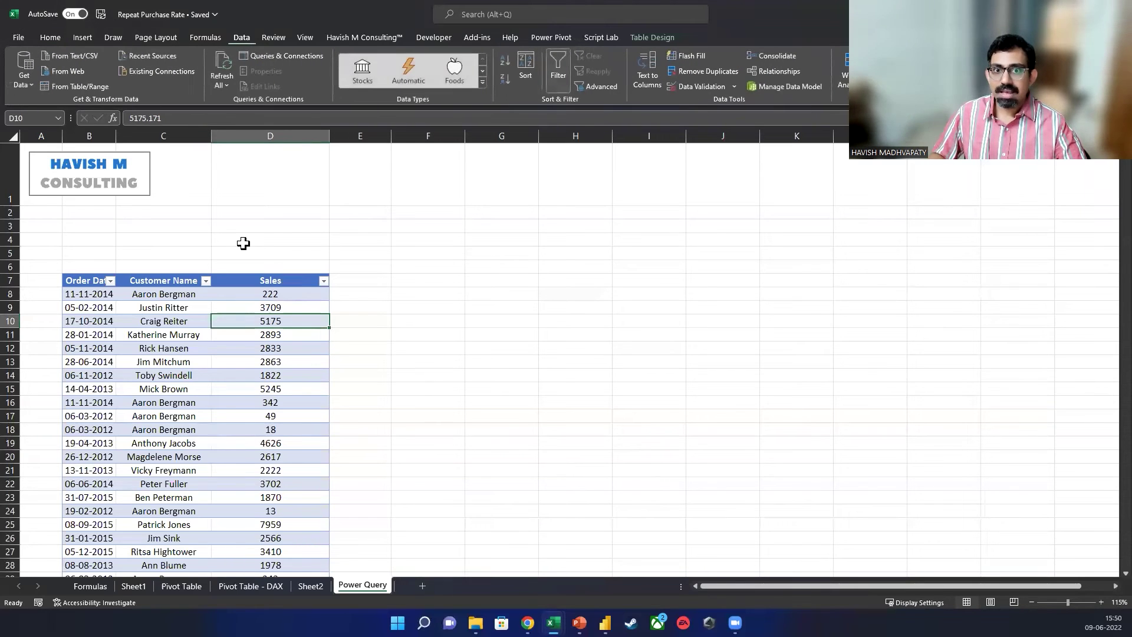
click(191, 401)
click(649, 37)
click(48, 70)
text(Tran)
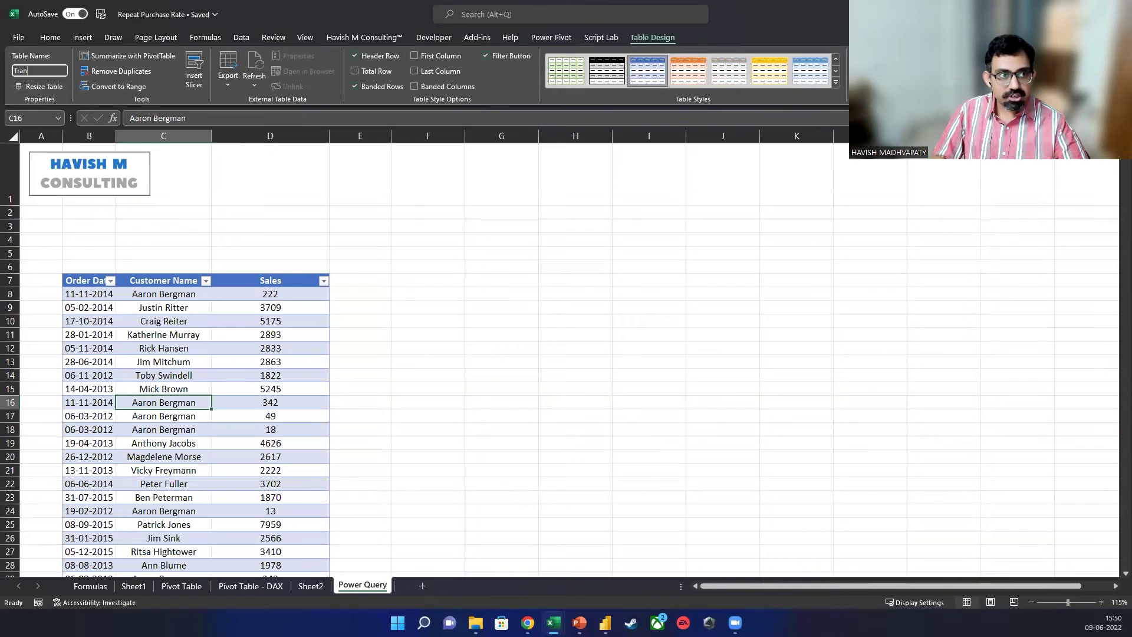
text(saction)
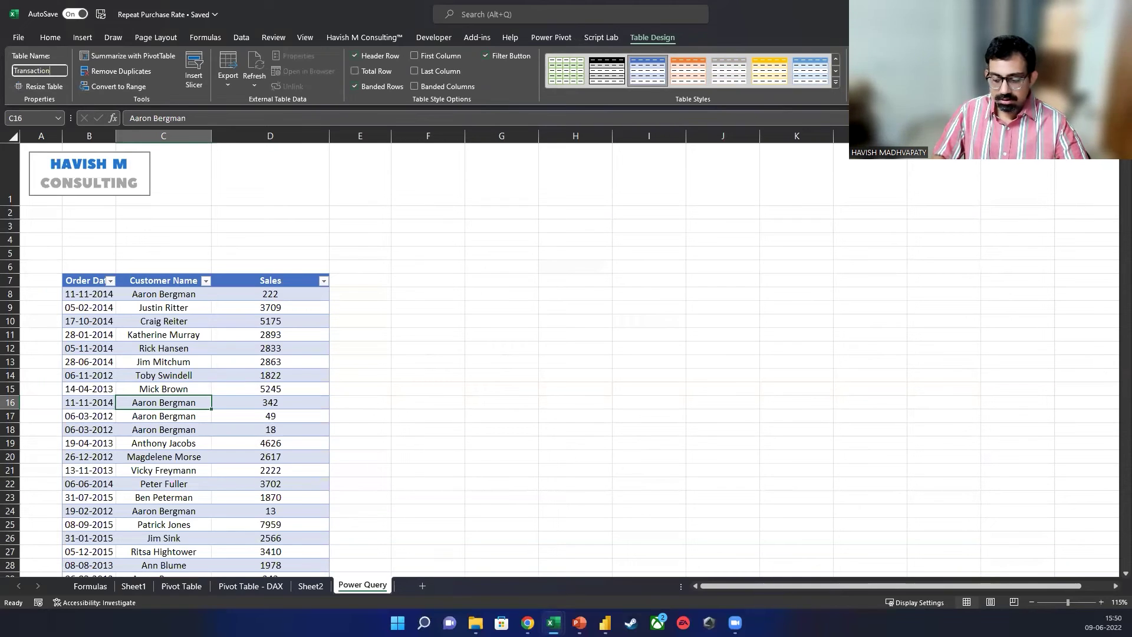
text(02)
key(Return)
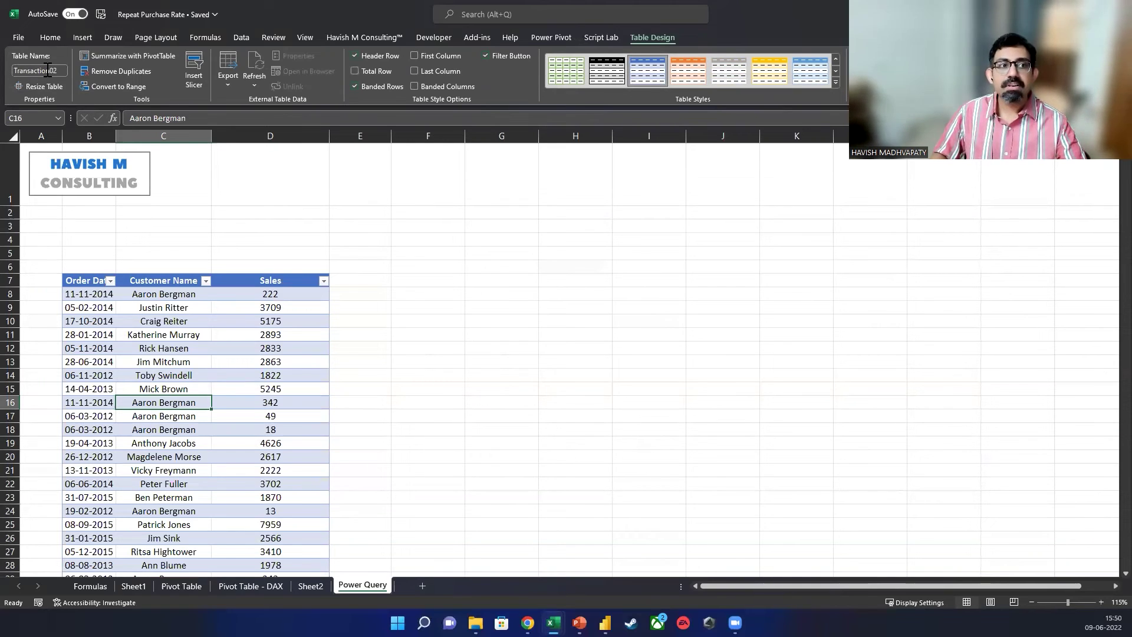
Load the Transaction02 table into Power Query, then close the editor and keep the query.
click(264, 392)
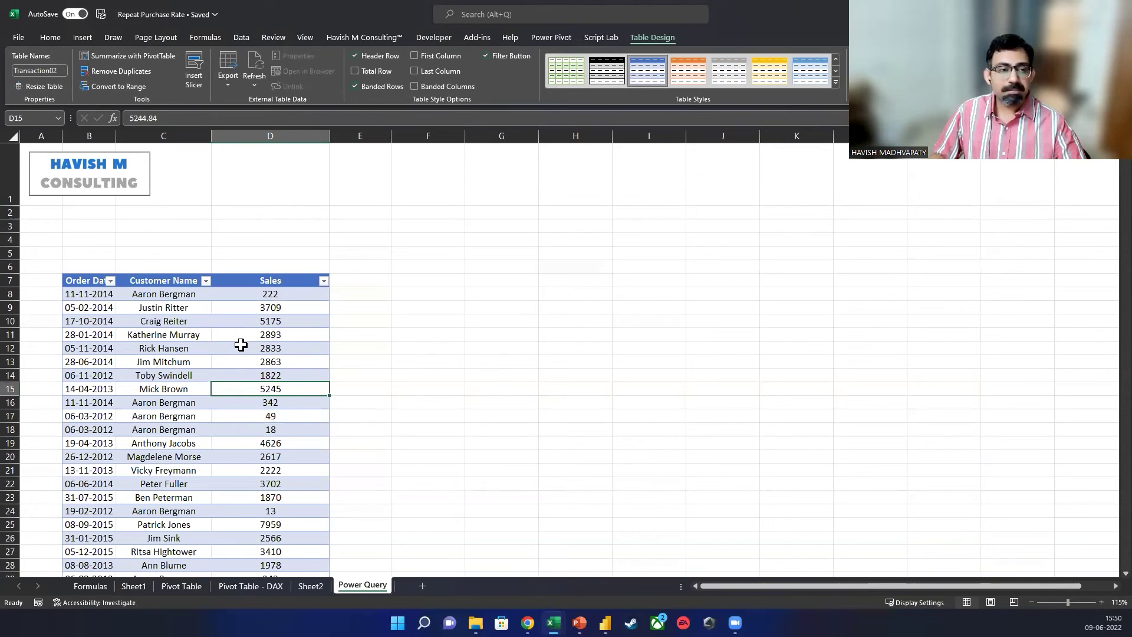
click(233, 347)
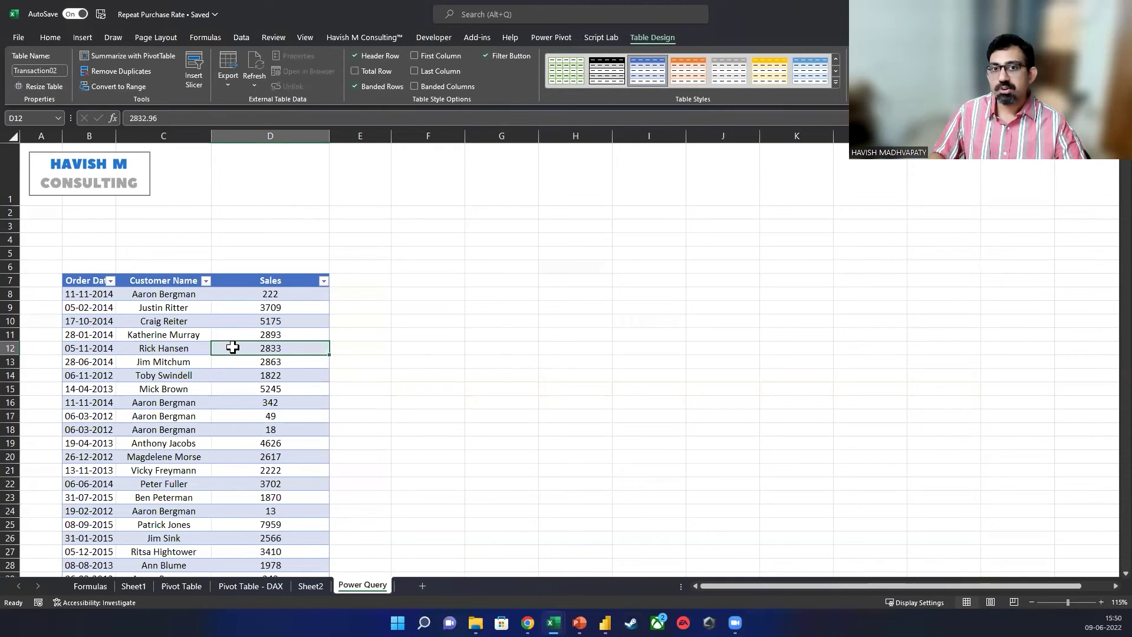
click(244, 42)
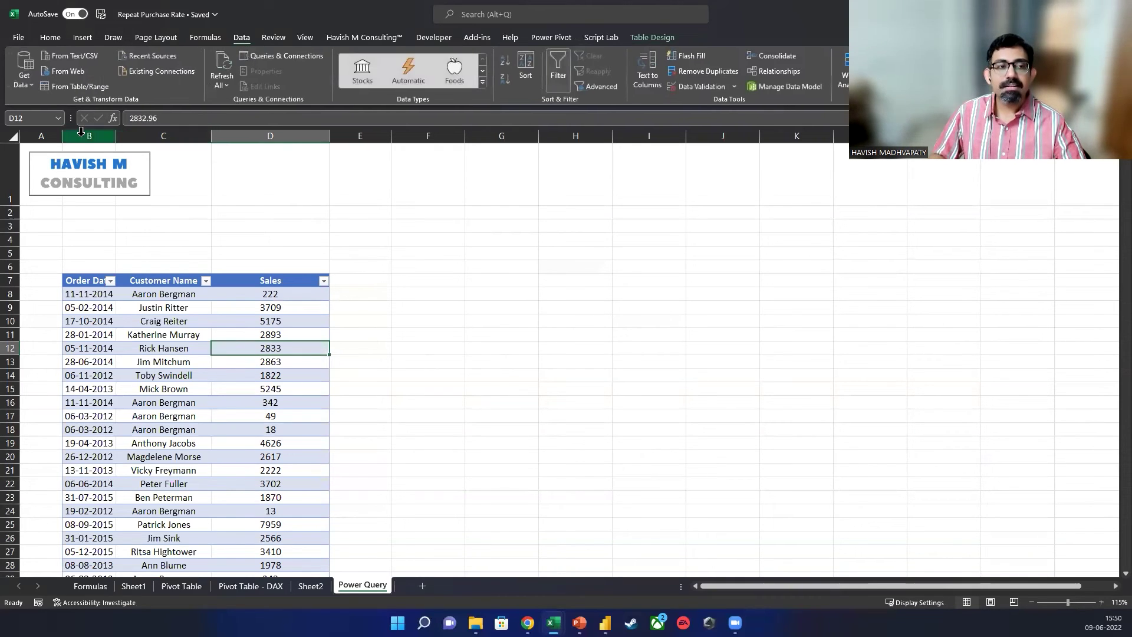
click(79, 86)
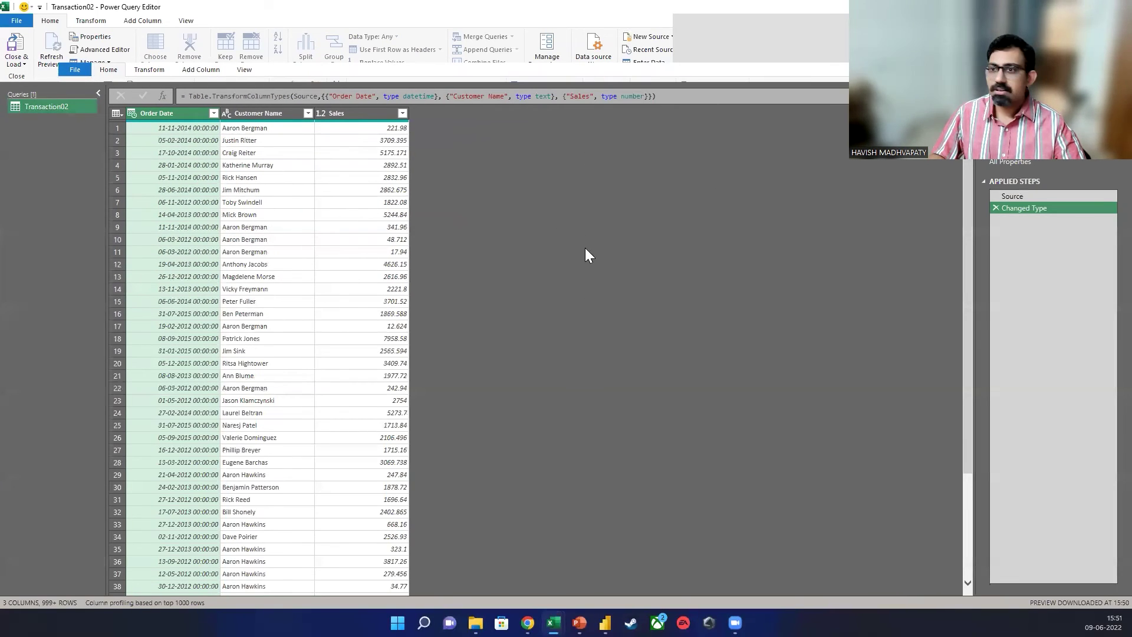
double_click(706, 14)
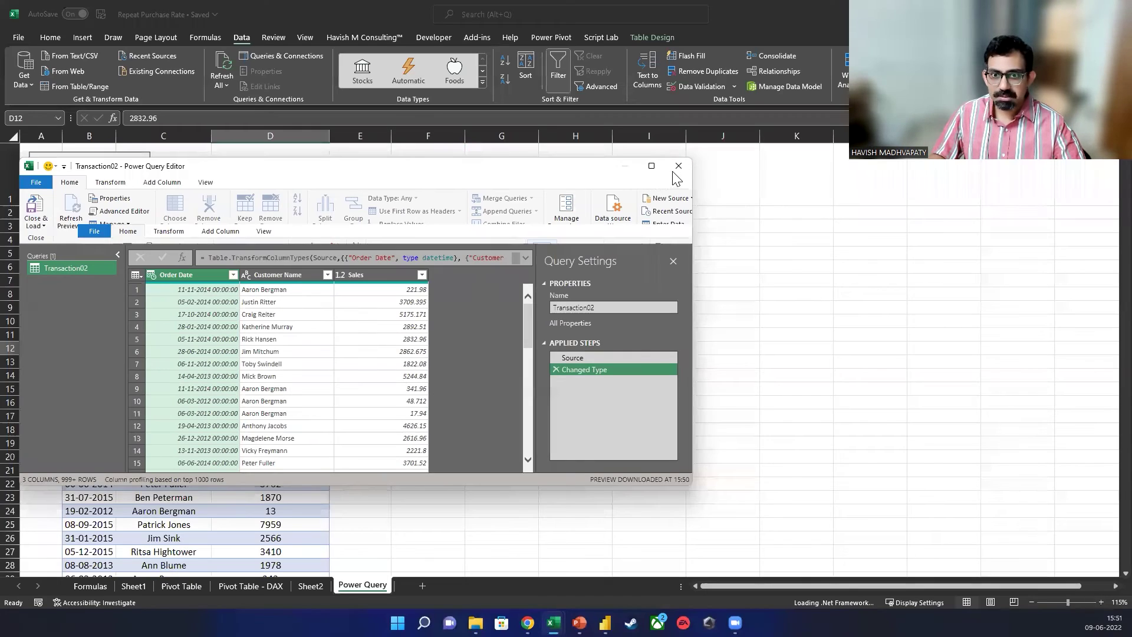
click(678, 166)
click(510, 305)
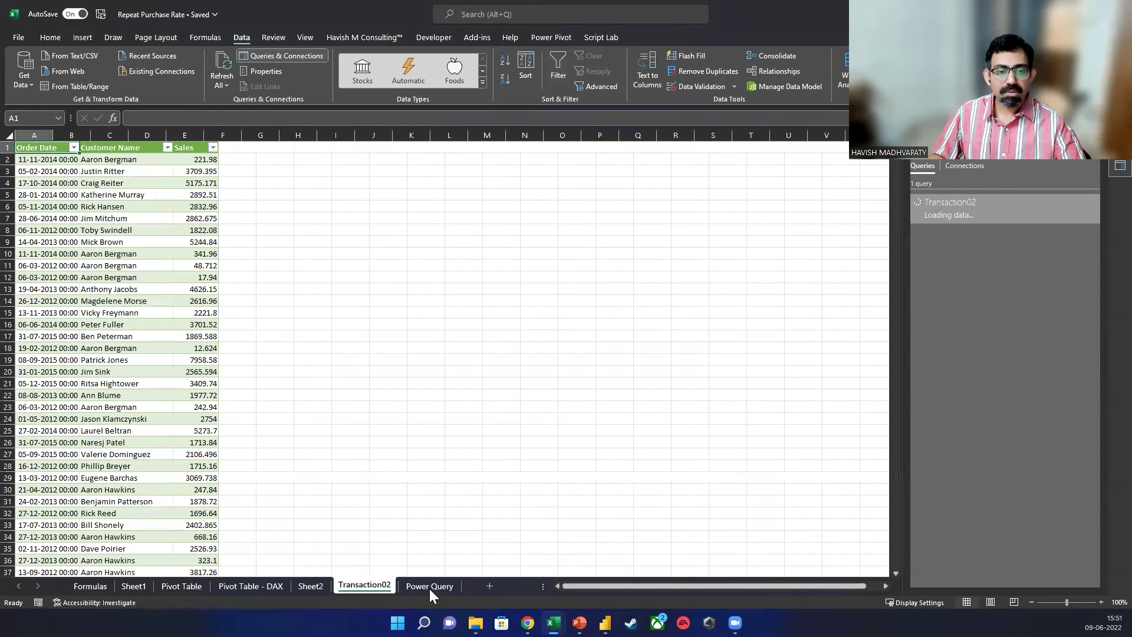
On the Power Query sheet, enter the labels Select Year in F8 and Select Month in F9.
click(420, 585)
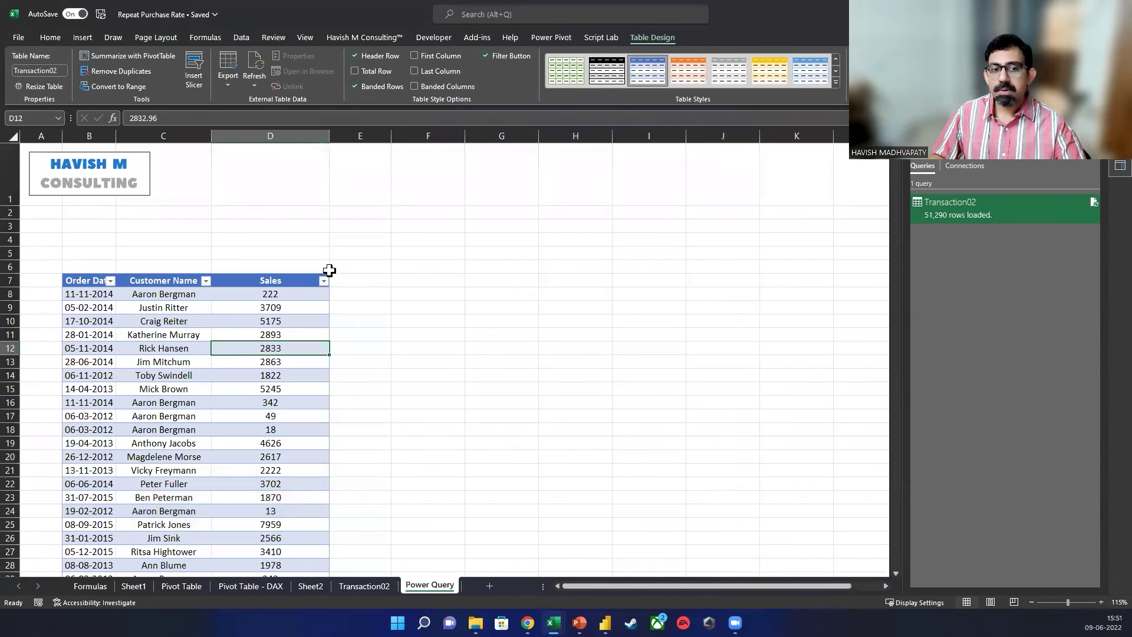
click(411, 293)
text(Selecy)
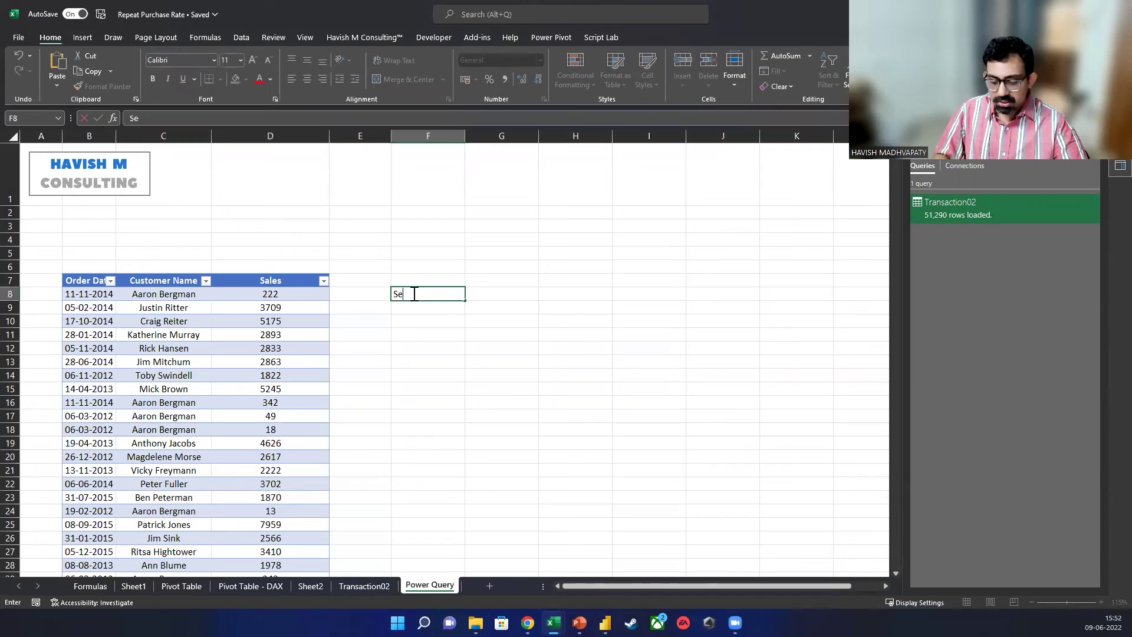
key(BackSpace)
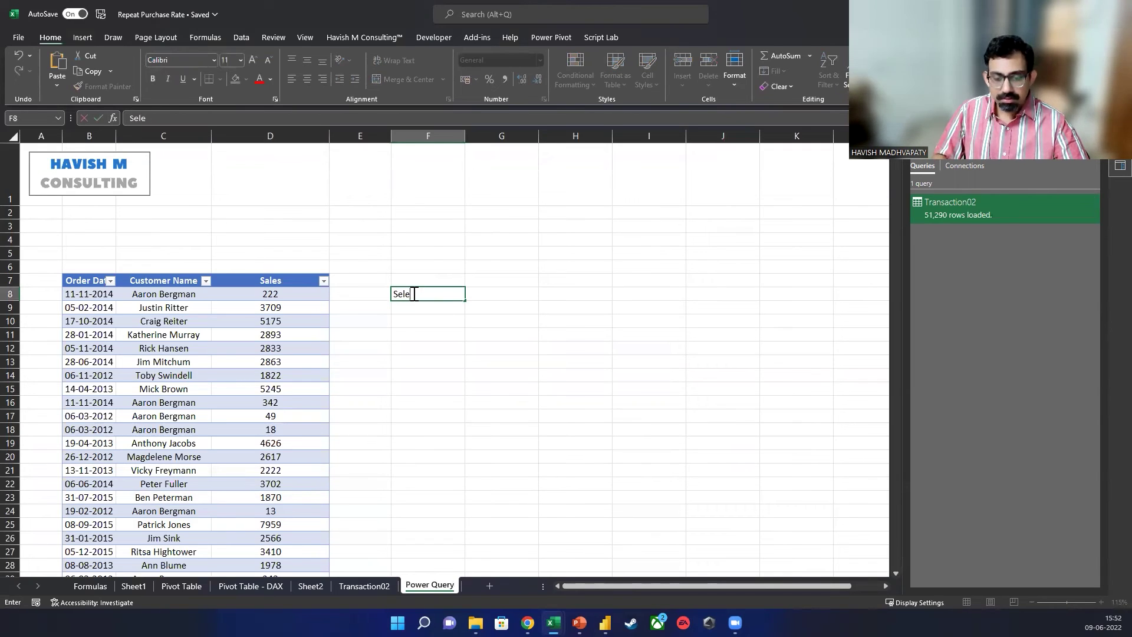
text(t Year)
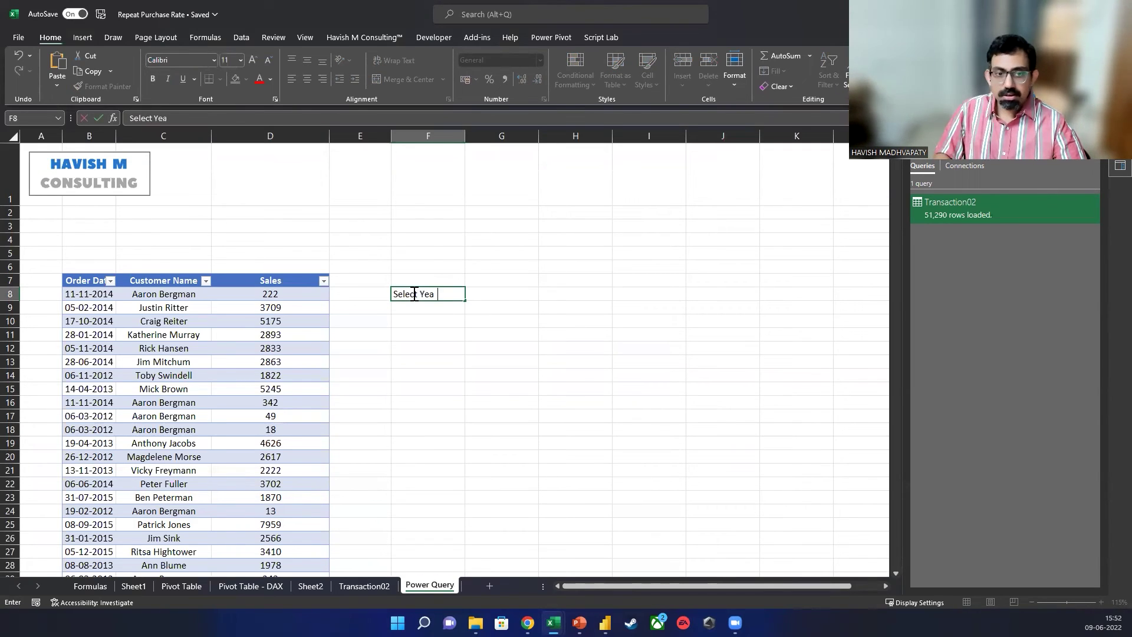
key(Return)
text(Seelct)
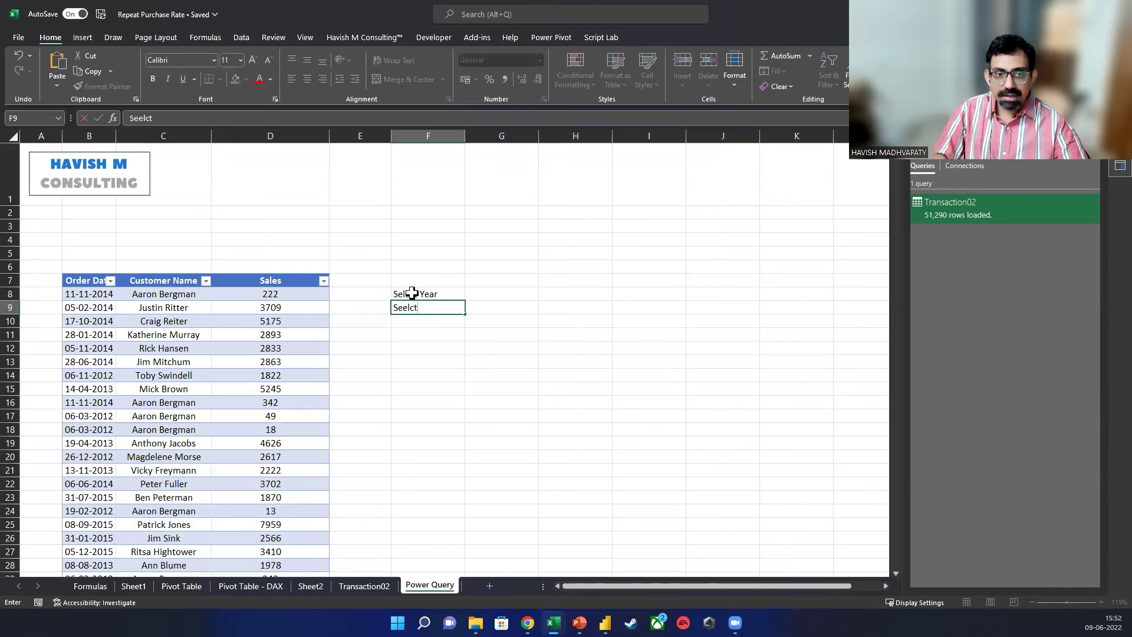
key(BackSpace)
key(BackSpace)
key(BackSpace)
text(lect )
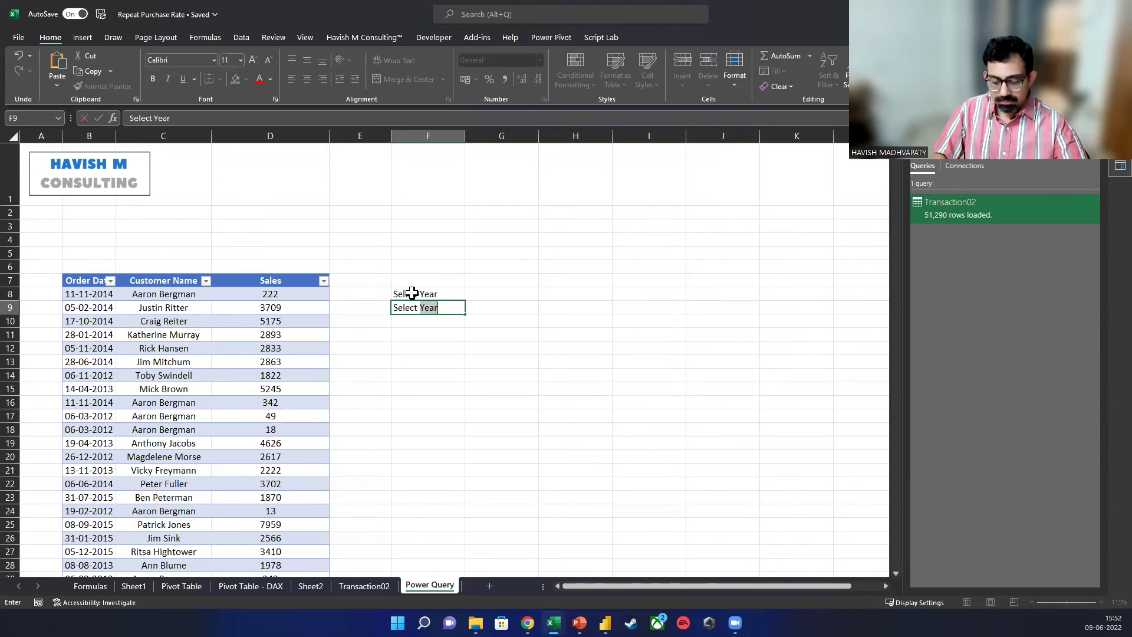
text(Month)
key(Return)
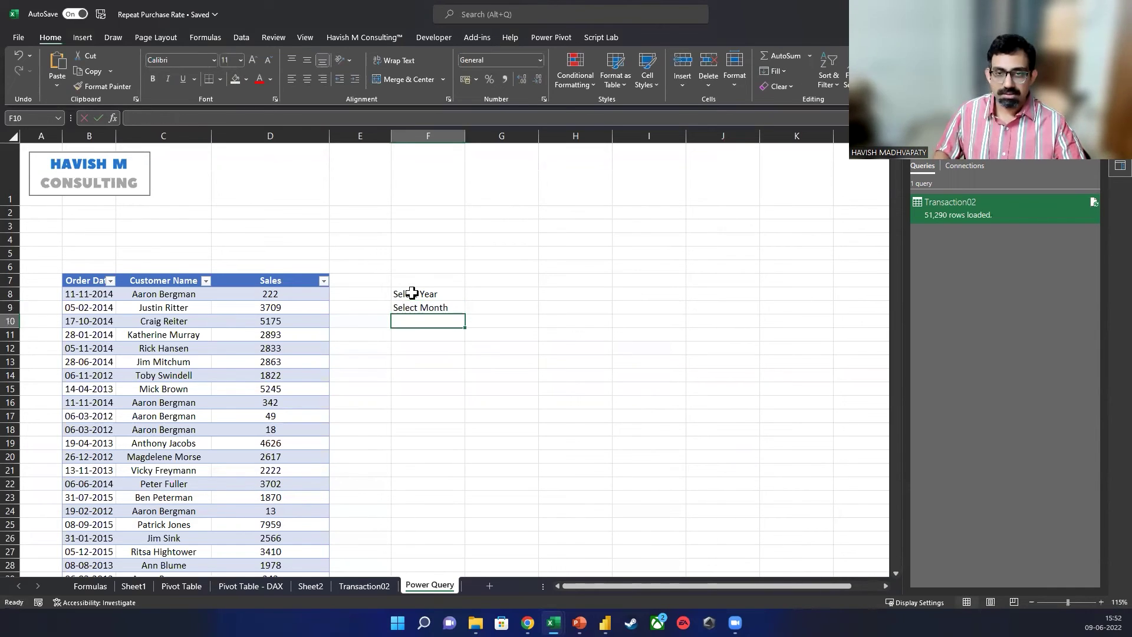
Shade the input cells G8:G9 with a light yellow fill.
click(466, 299)
drag(480, 294, 484, 308)
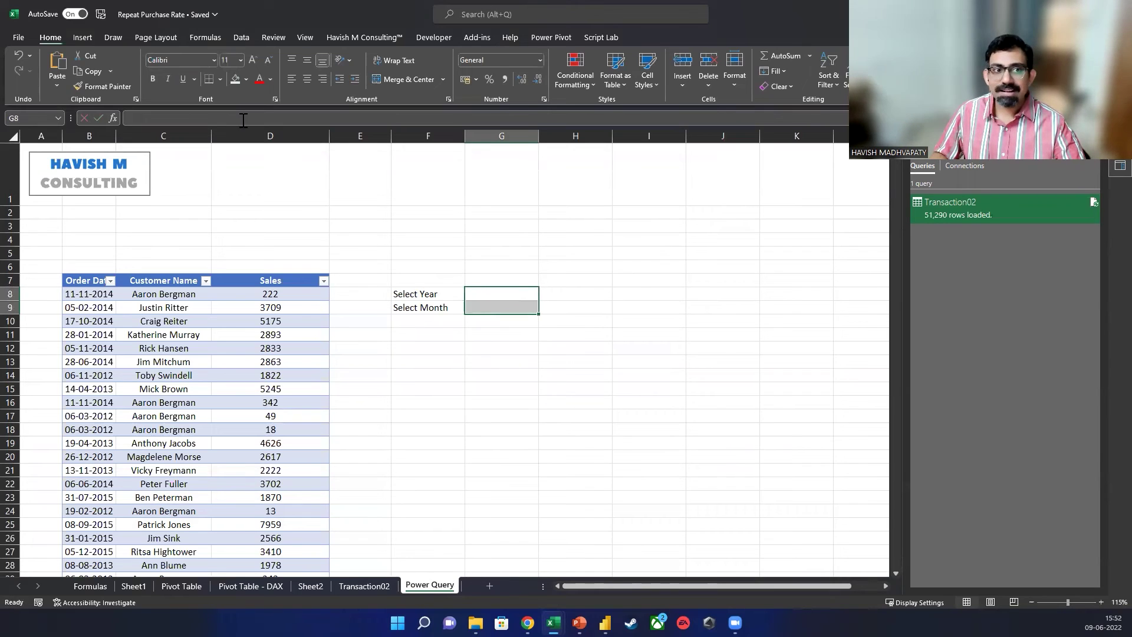
click(247, 80)
click(302, 126)
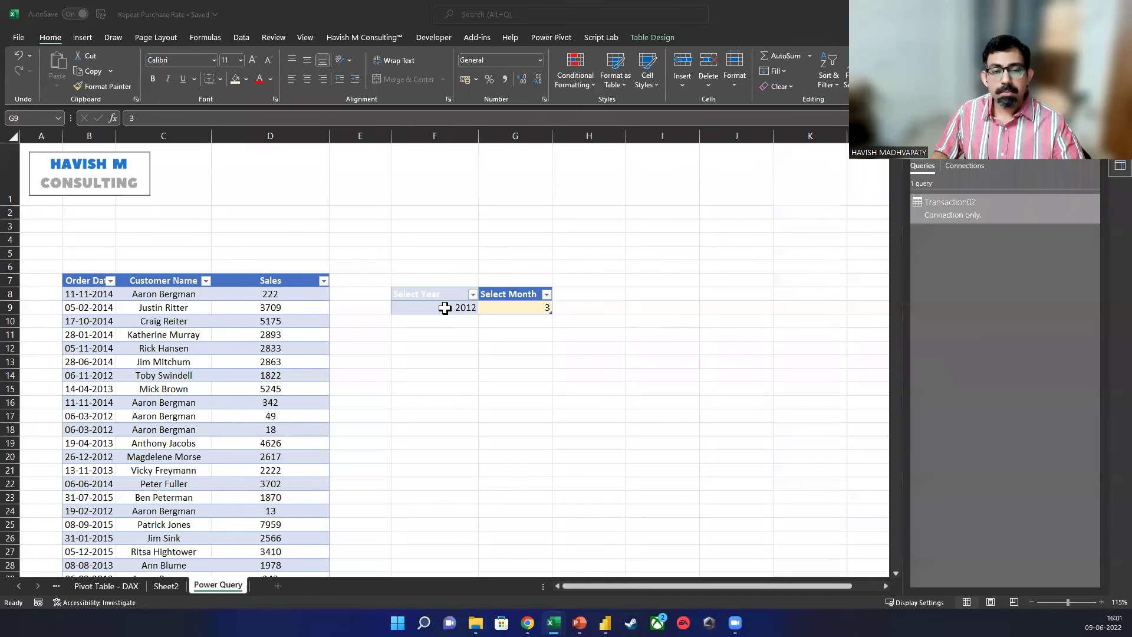
Shade the Select Year and Select Month header cells F8:G8 with a light yellow fill.
click(445, 307)
key(Right)
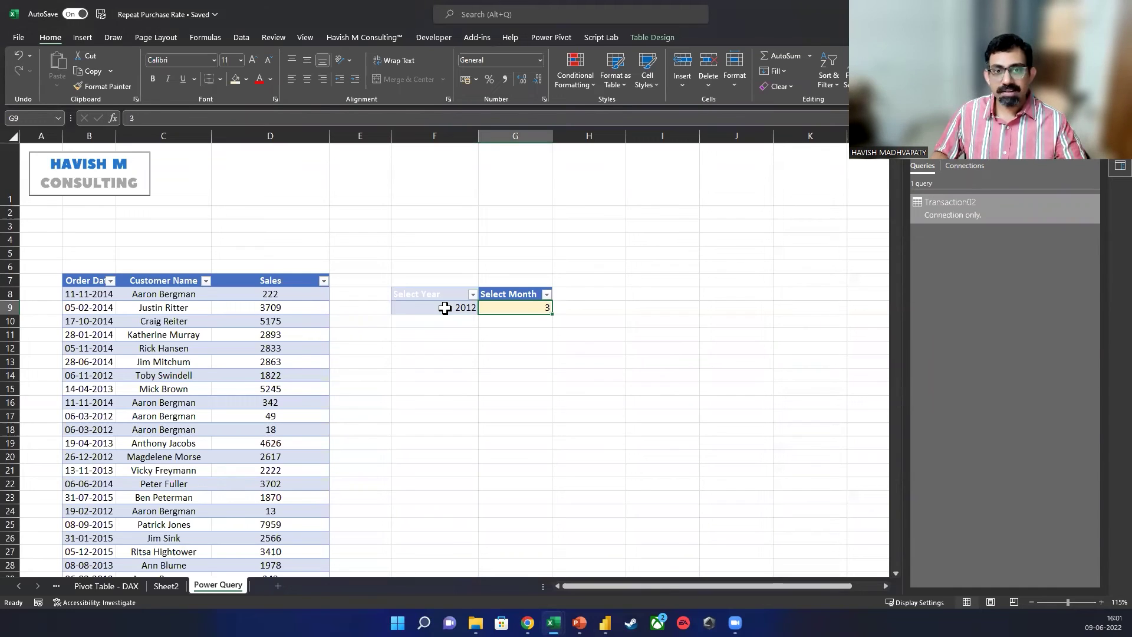
key(Left)
key(Right)
key(Up)
key(Left)
key(shift+Right)
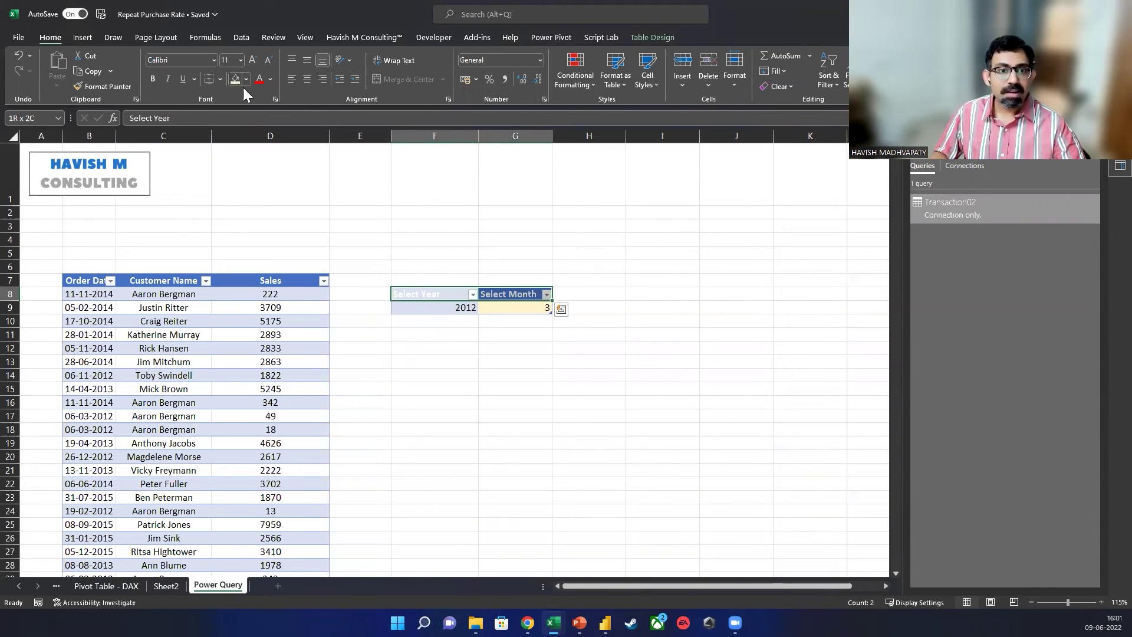
Shade the year and month value cells F9:G9 with a light orange fill.
click(423, 307)
key(shift+Right)
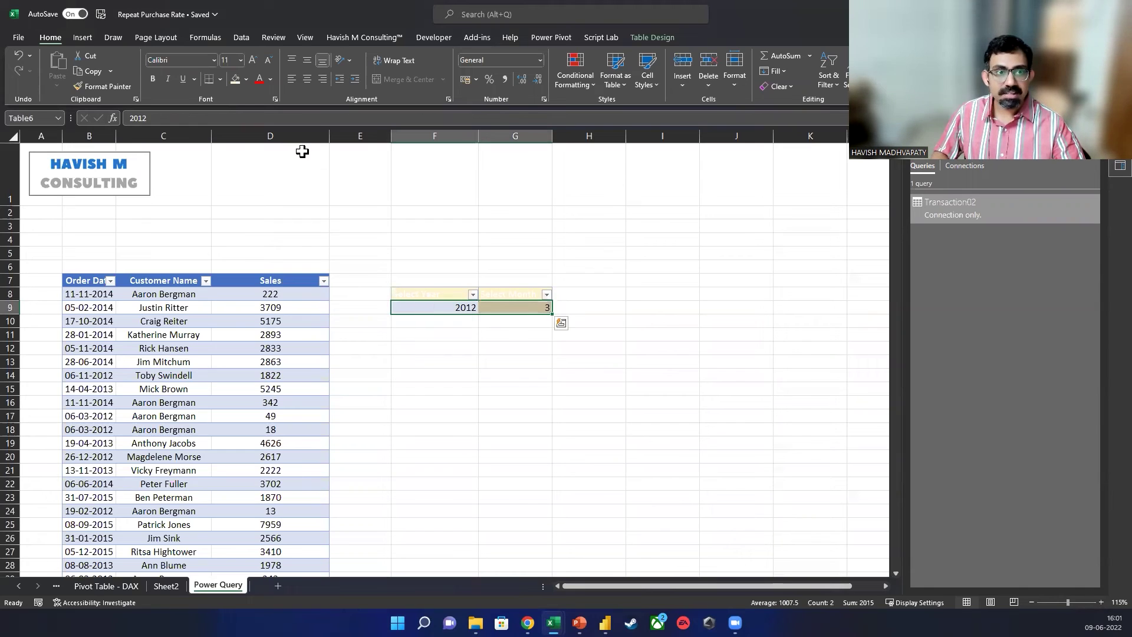
click(246, 79)
click(276, 125)
Change the font colour of the header cells F8:G8 to black.
key(Up)
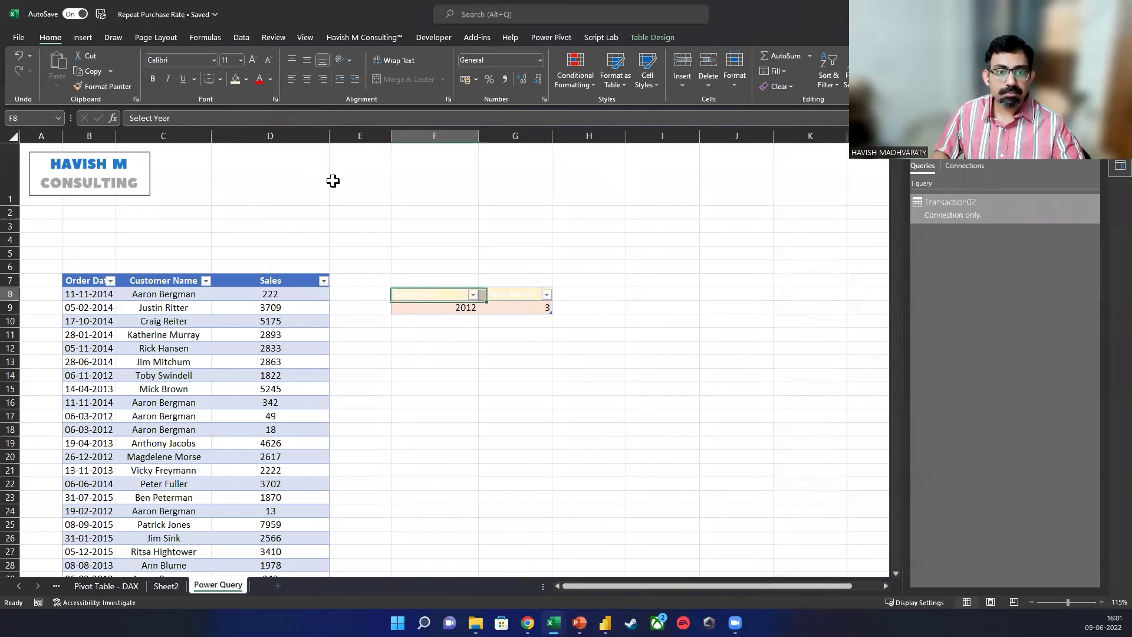
key(shift+Right)
click(270, 79)
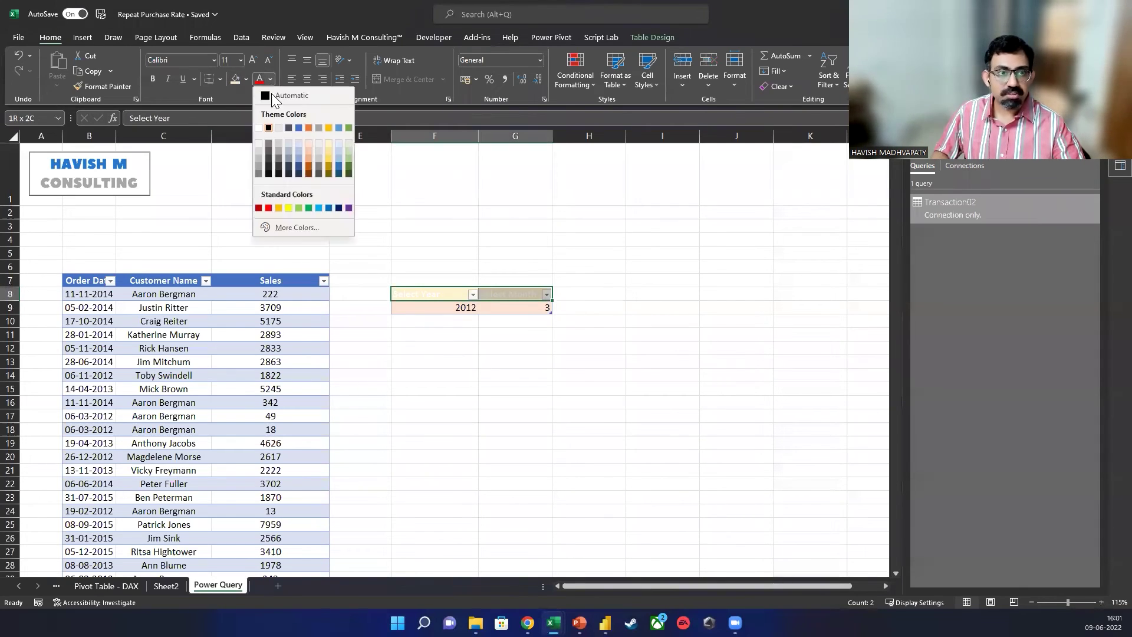
click(270, 130)
Centre the contents of the year and month selection table in F8:G9.
click(445, 251)
key(ctrl+Down)
key(shift+Down)
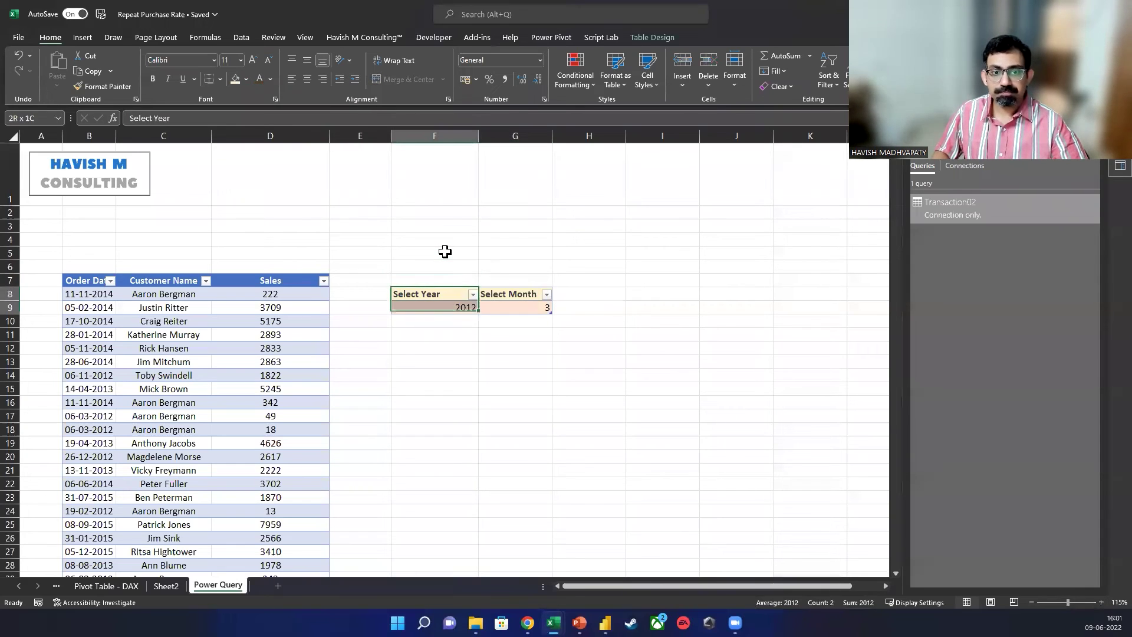
key(shift+Right)
key(alt+h)
key(a)
key(c)
Left-align the contents of F8:G9 and remove the filter buttons from the selection table's headers.
key(Down)
key(Up)
key(shift+Down)
key(shift+Right)
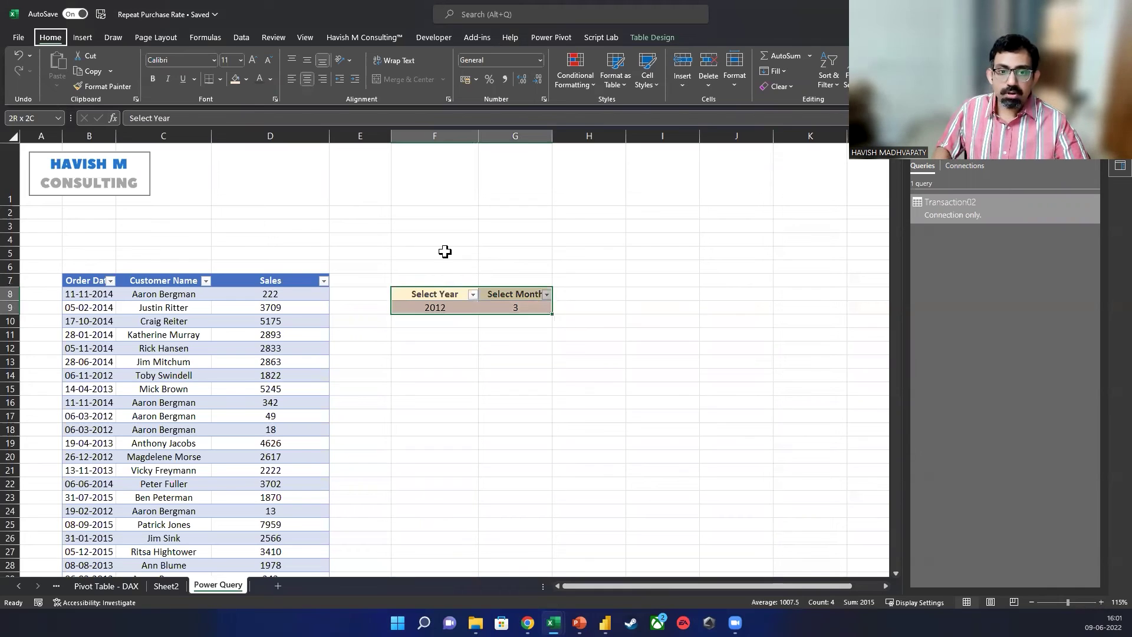
key(alt+h)
key(a)
key(l)
key(Down)
key(ctrl+shift+l)
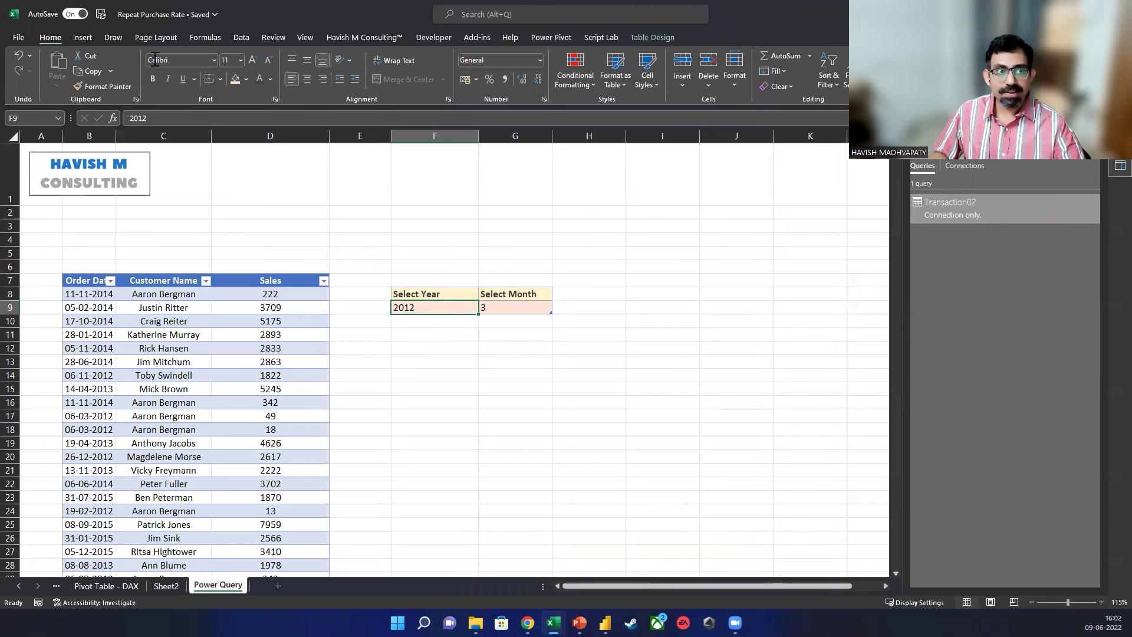
Rename the year and month table to Selection and load it into Power Query.
click(81, 39)
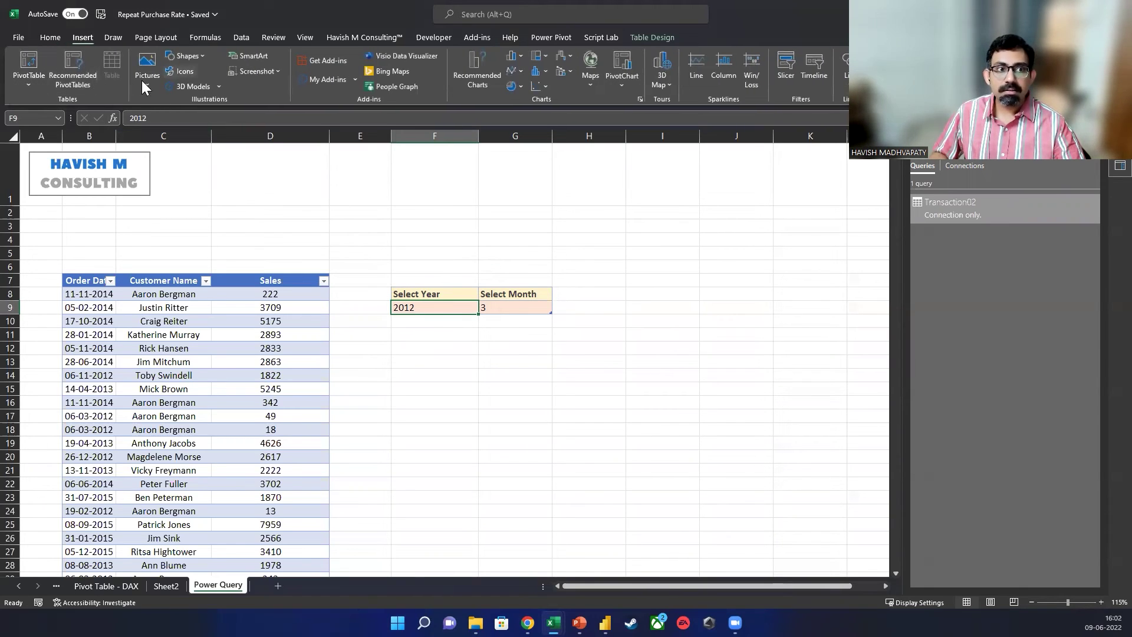
click(648, 38)
click(44, 73)
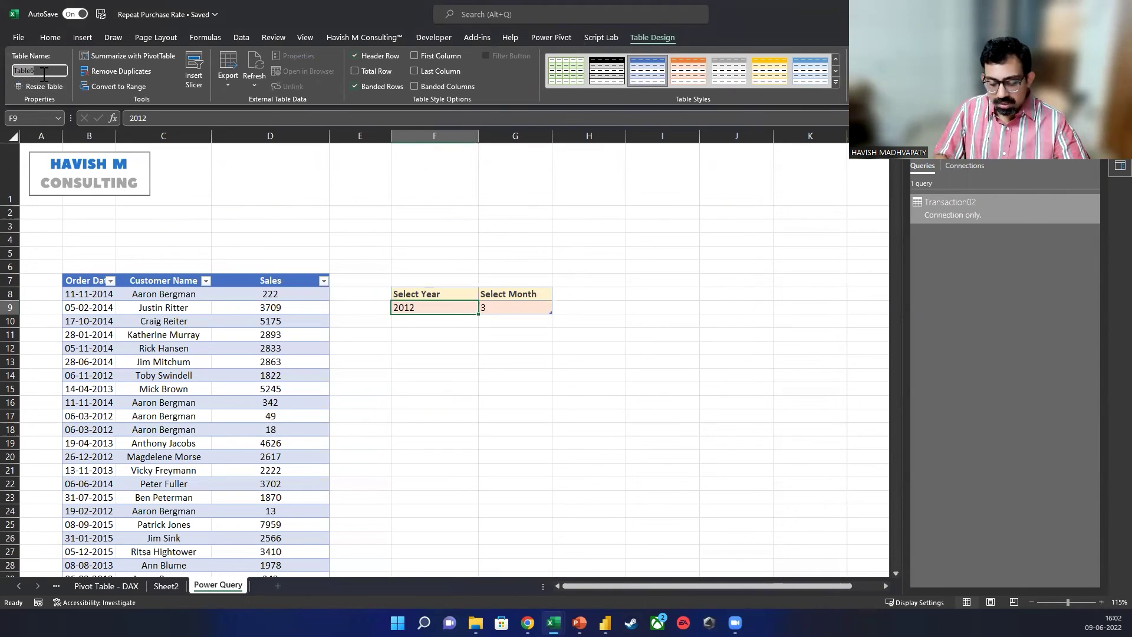
text(S)
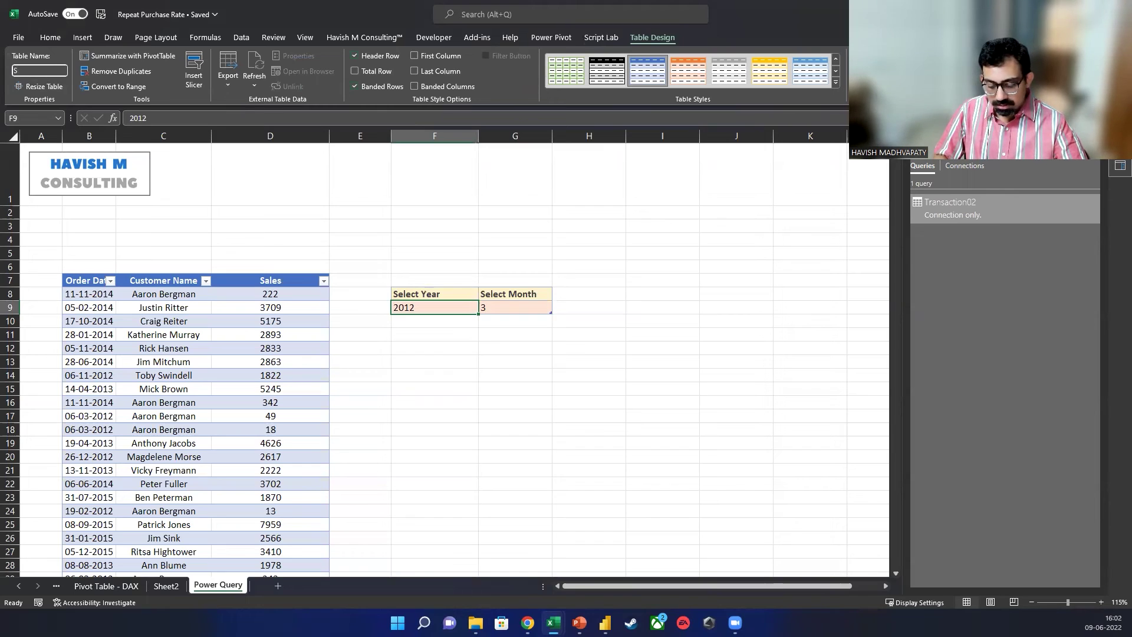
text(election)
key(Return)
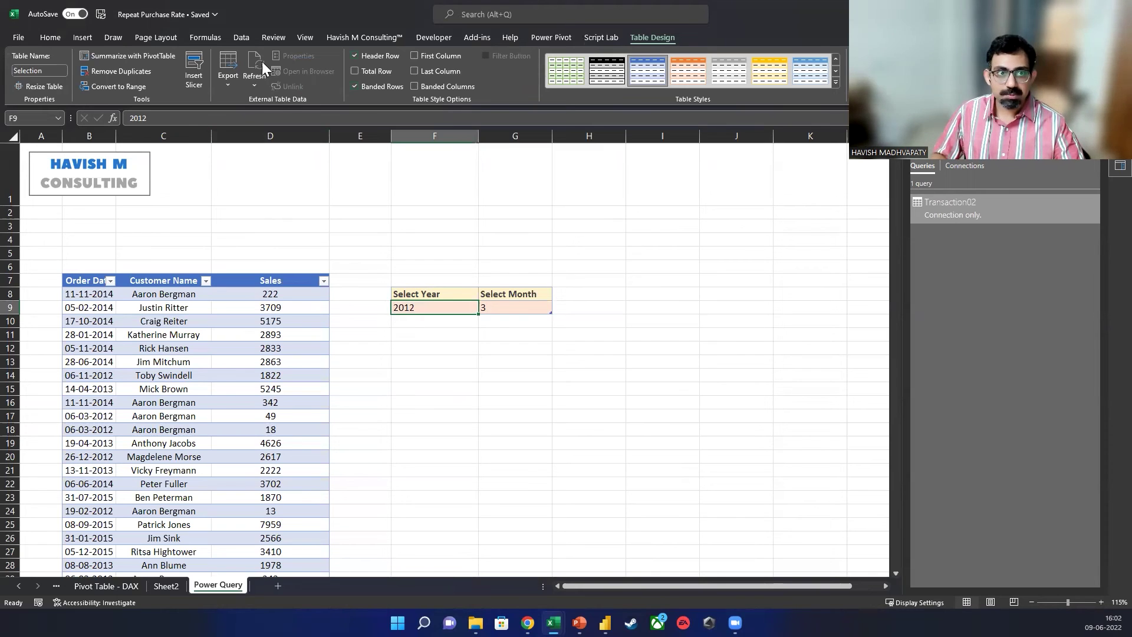
click(241, 38)
click(60, 85)
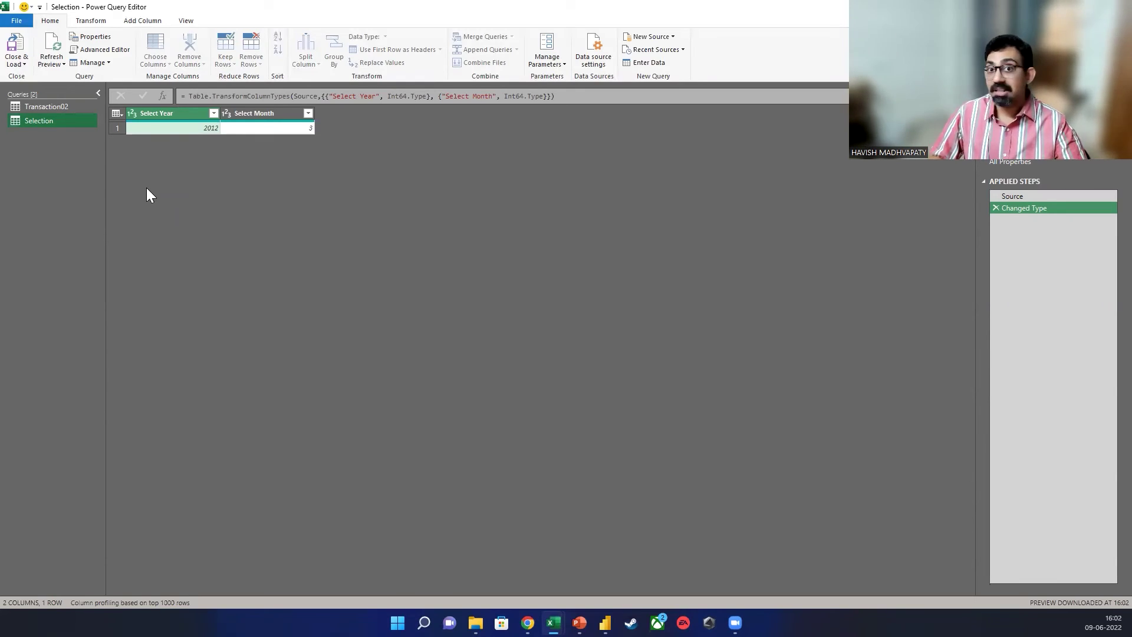
right_click(36, 120)
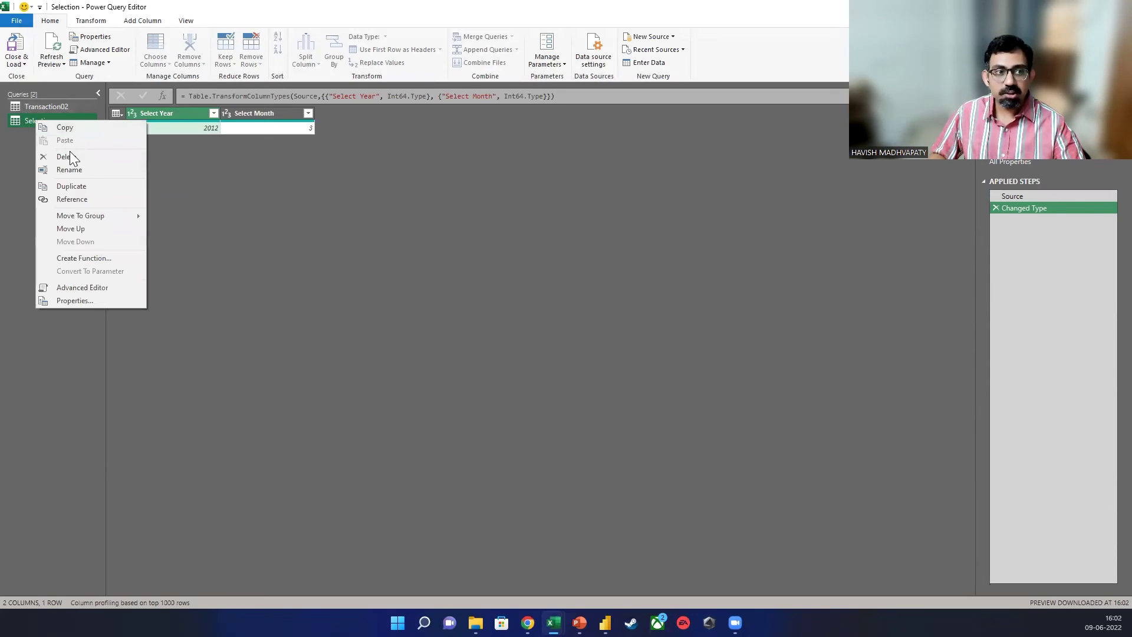
click(75, 186)
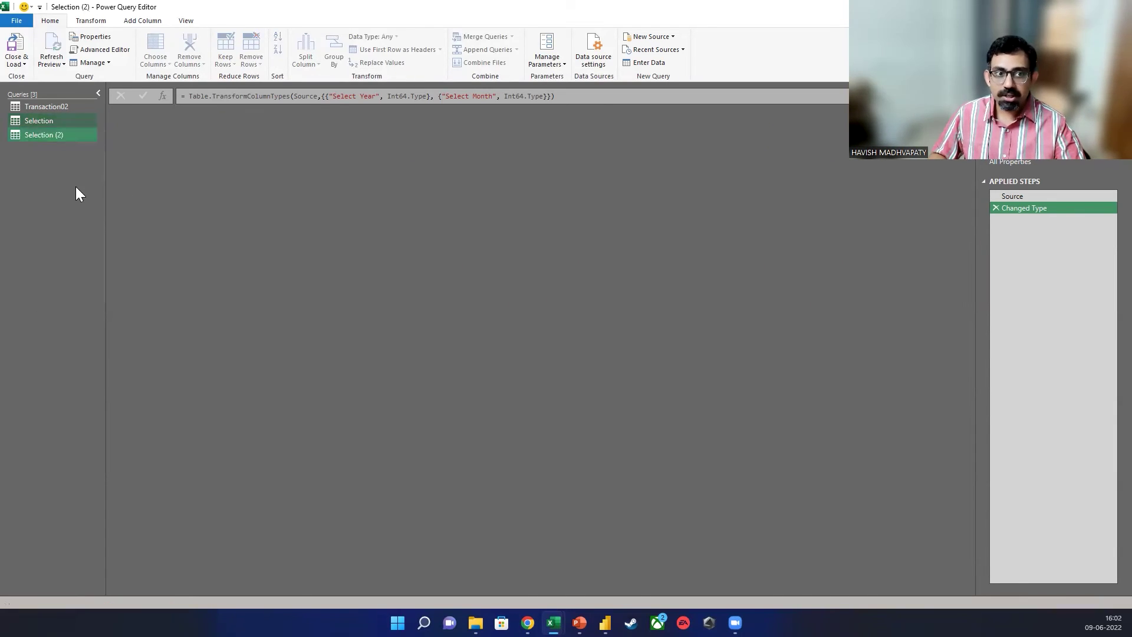
right_click(50, 133)
click(112, 171)
click(552, 305)
Create a reference to the Selection query and change its source formula to = Selection{0}.
right_click(51, 123)
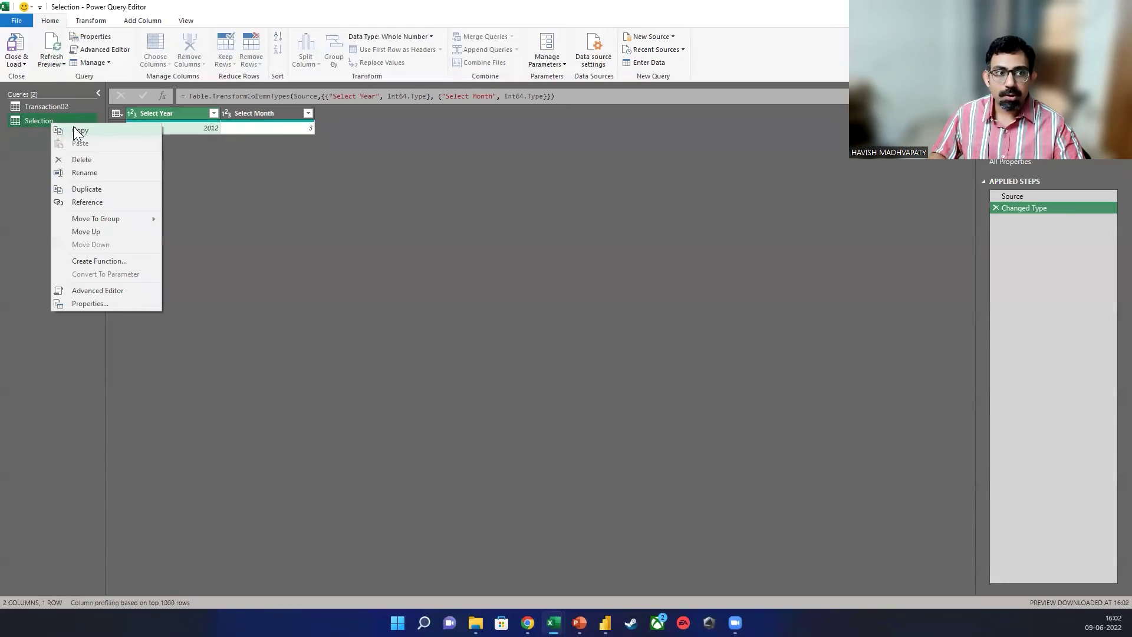
click(96, 198)
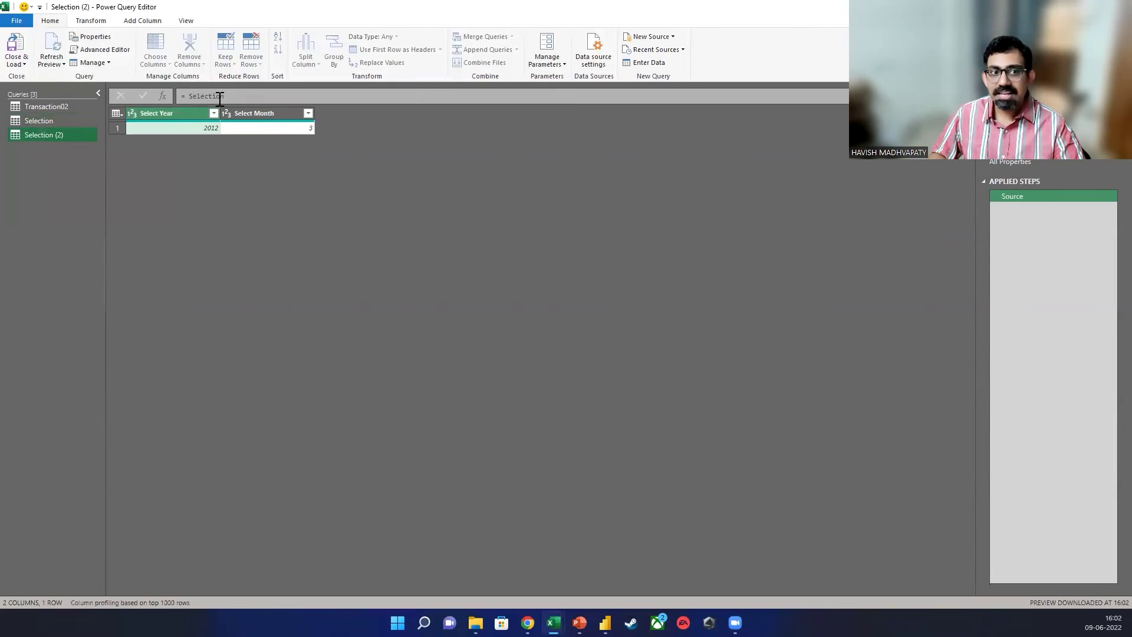
click(259, 97)
text({)
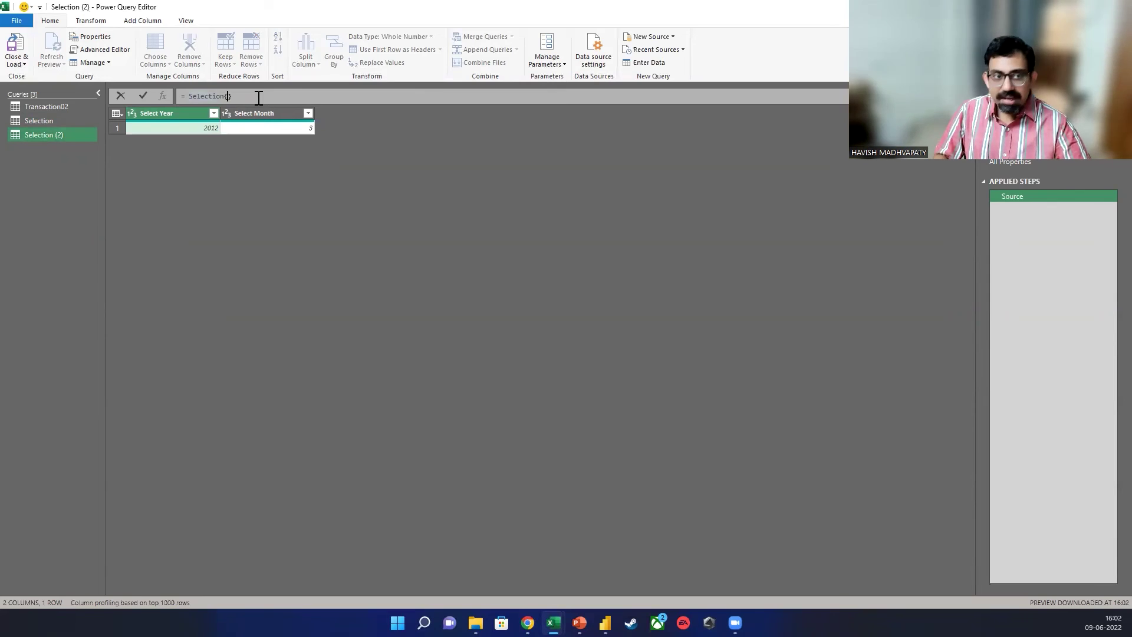
text(0)
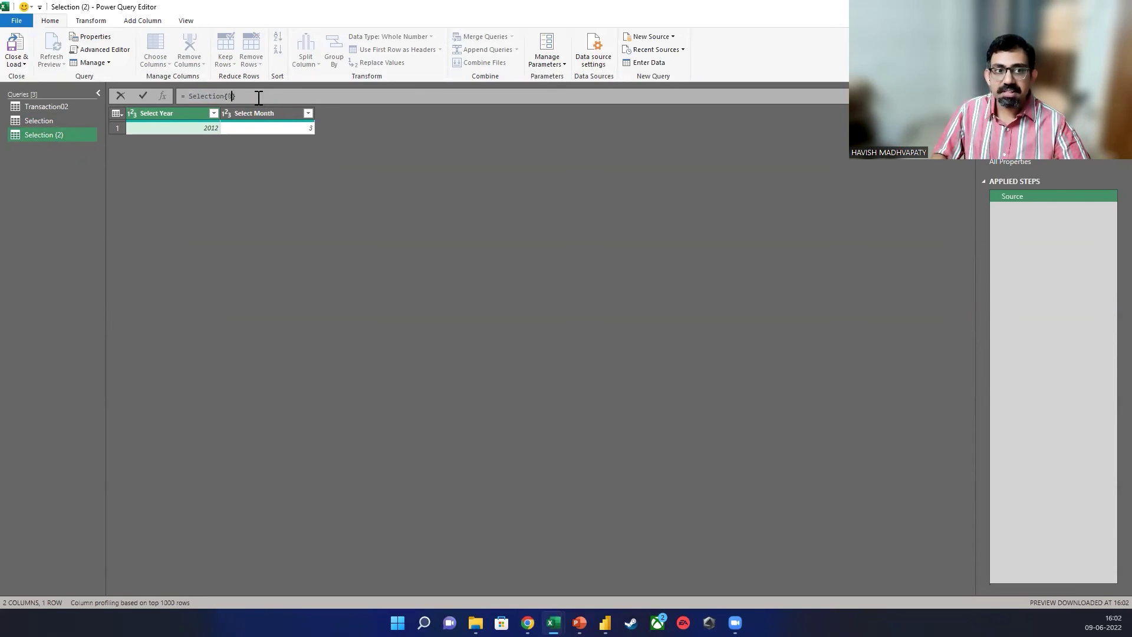
key(Return)
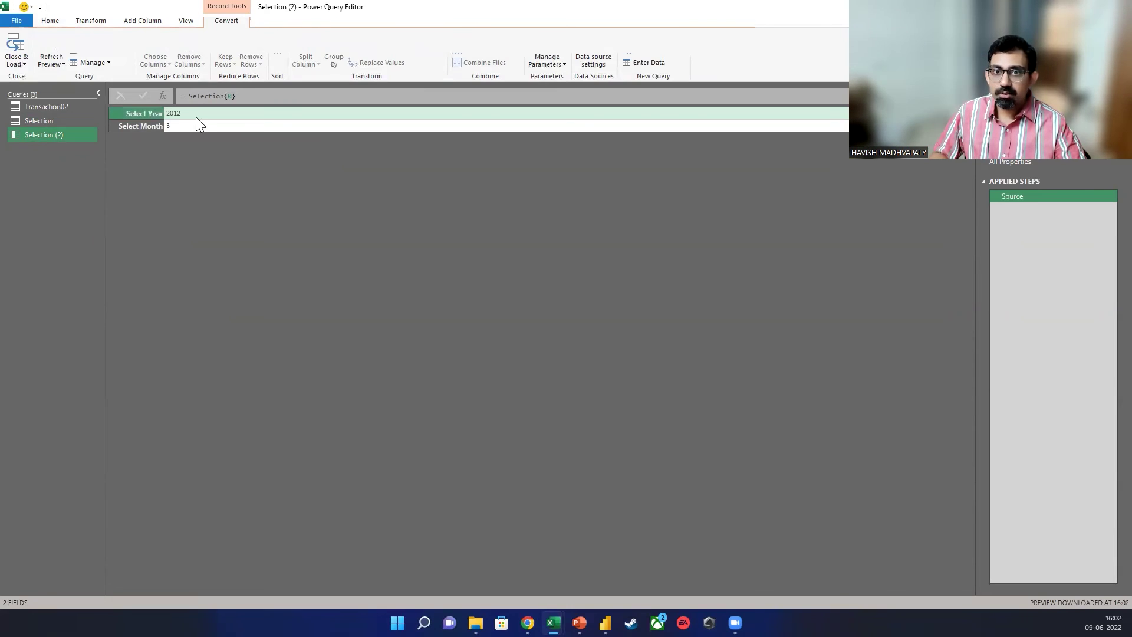
Extend the referenced query's source formula to = Selection{0}[Select Year] so it returns only the selected year.
click(252, 99)
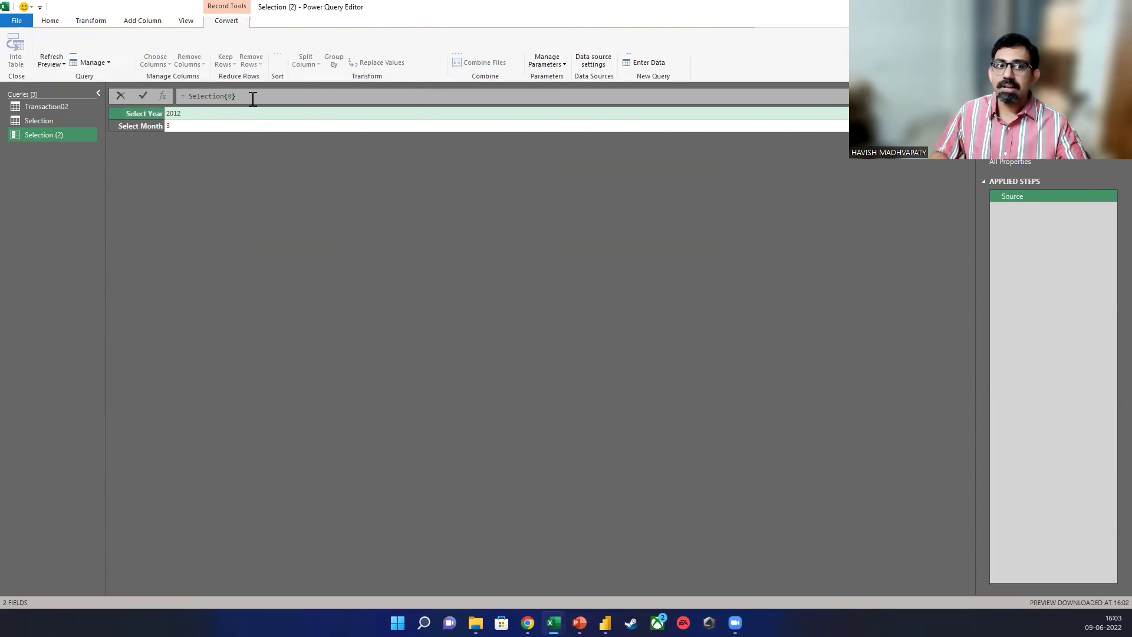
text([)
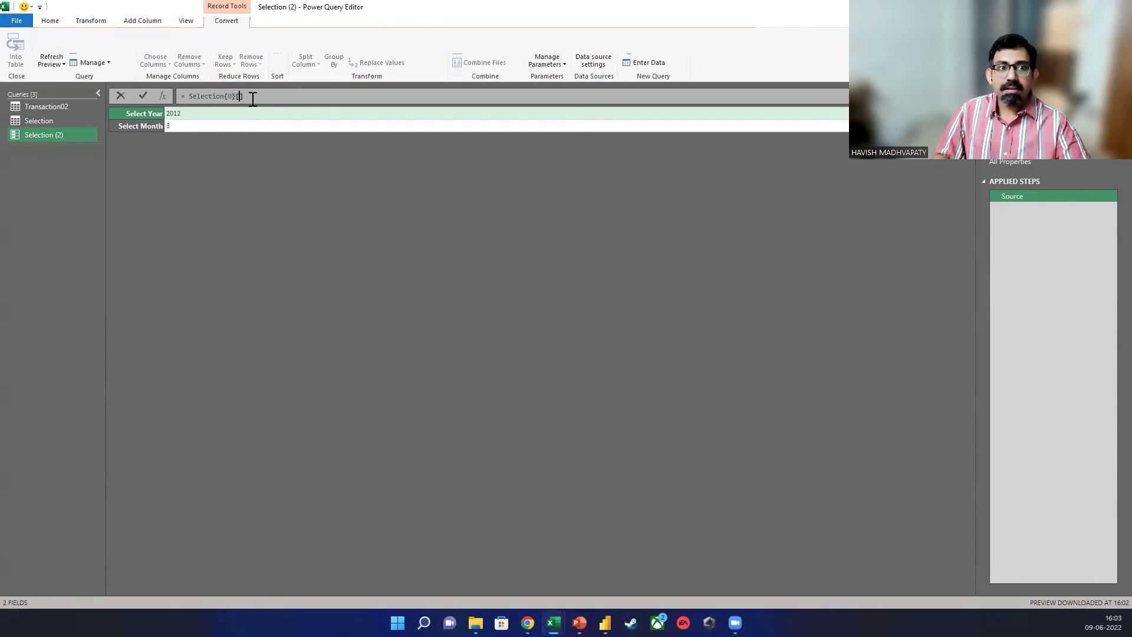
text(Select Ye)
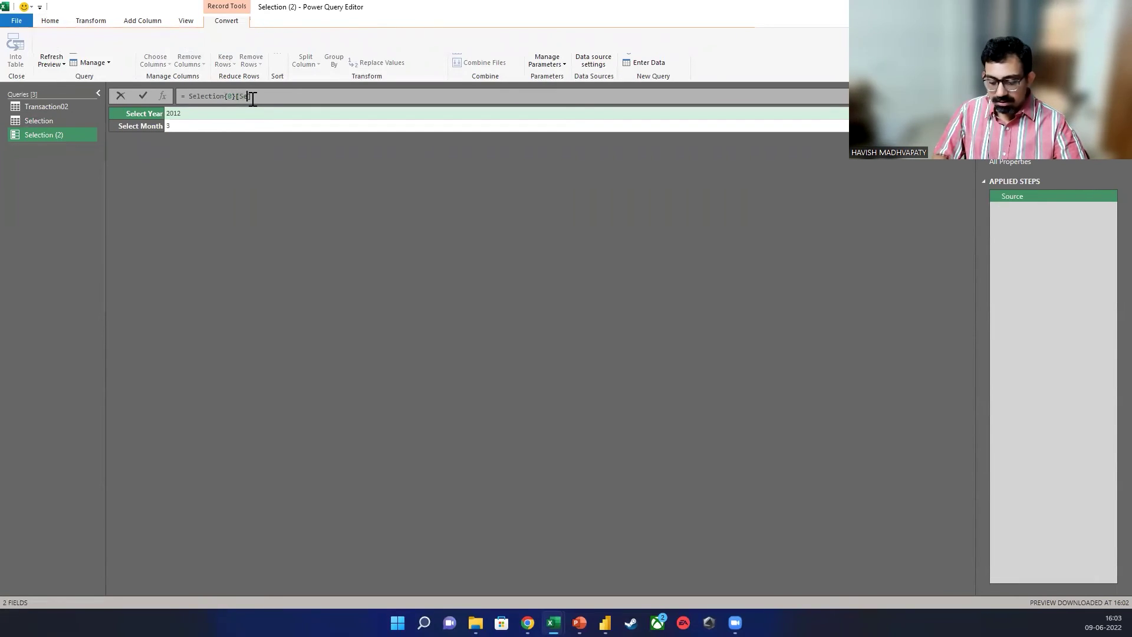
text(ar)
key(Return)
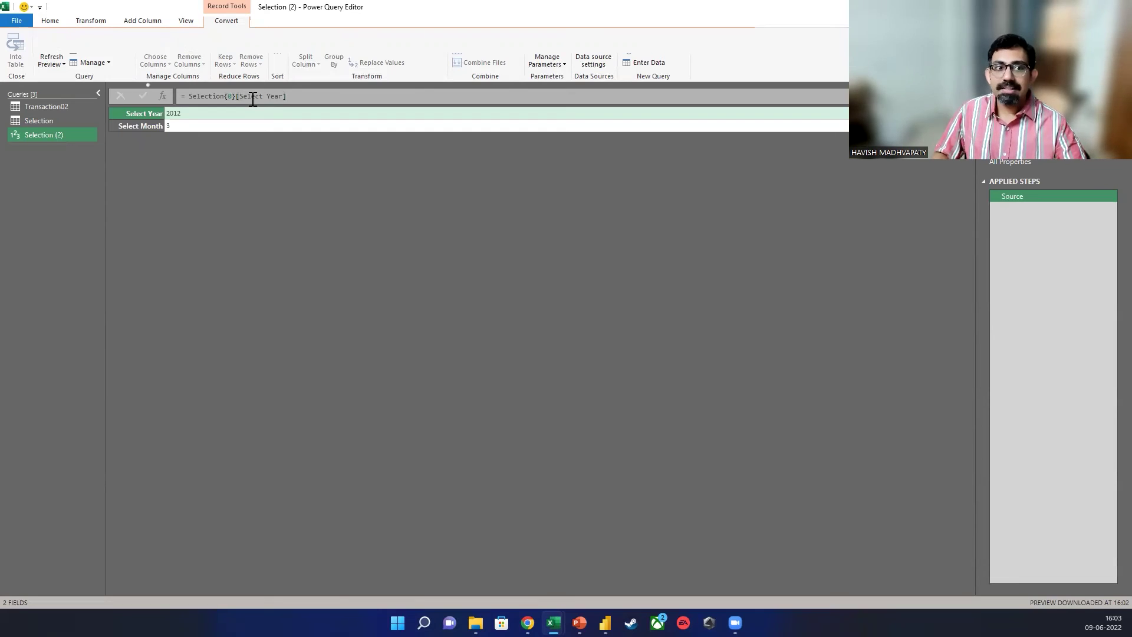
Duplicate the Selection (2) query and rename the original Year.
right_click(53, 133)
click(105, 201)
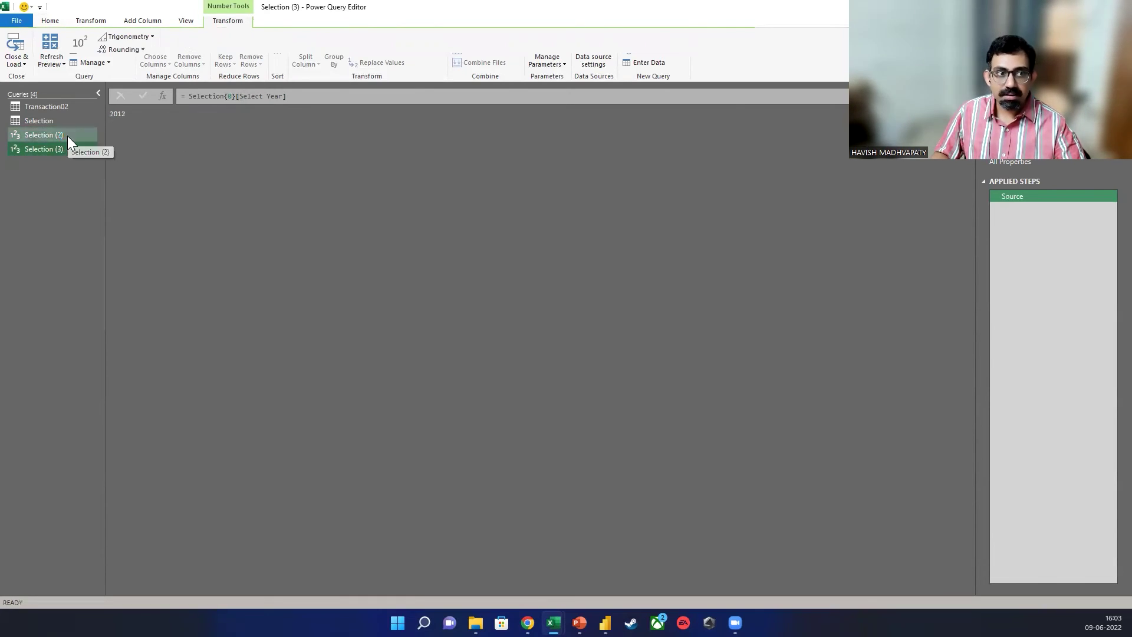
double_click(67, 135)
text(Year)
key(Return)
Change the duplicated query's source formula to = Selection{0}[Select Month].
click(63, 150)
double_click(276, 96)
text(Month)
key(Return)
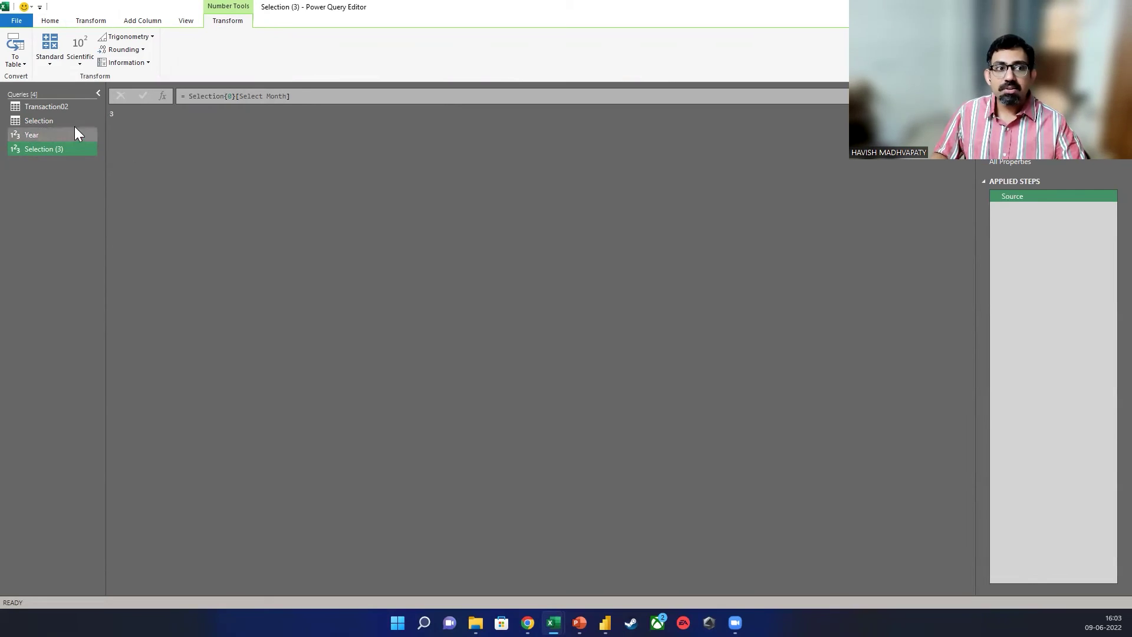
Set the Order Date column in the Transaction02 query to the Date type, replacing the current conversion.
click(62, 111)
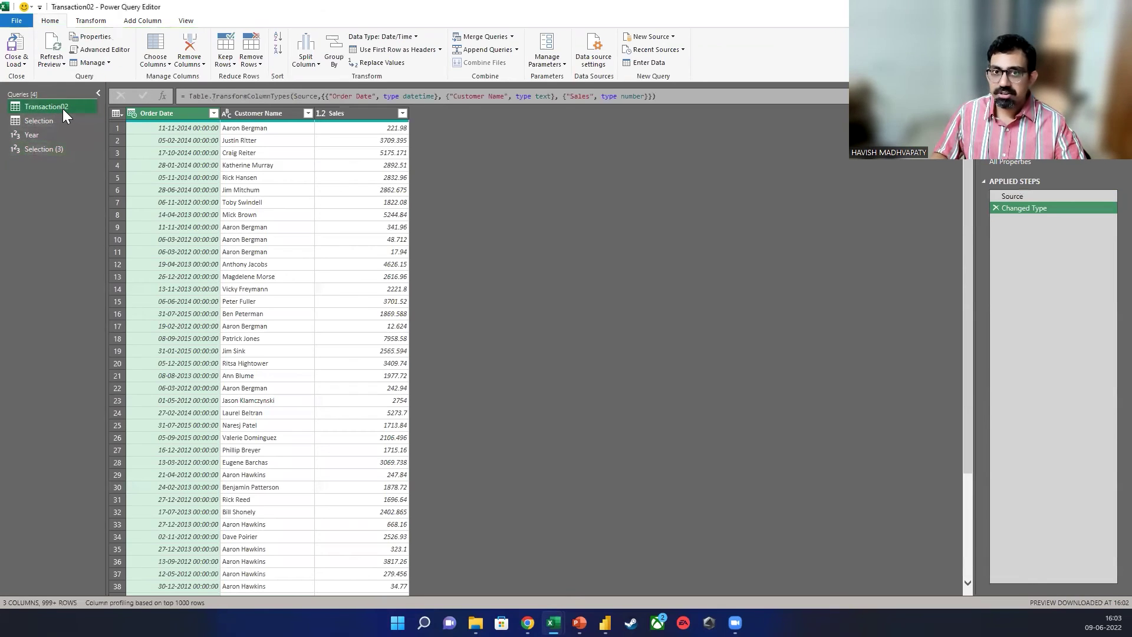
click(135, 114)
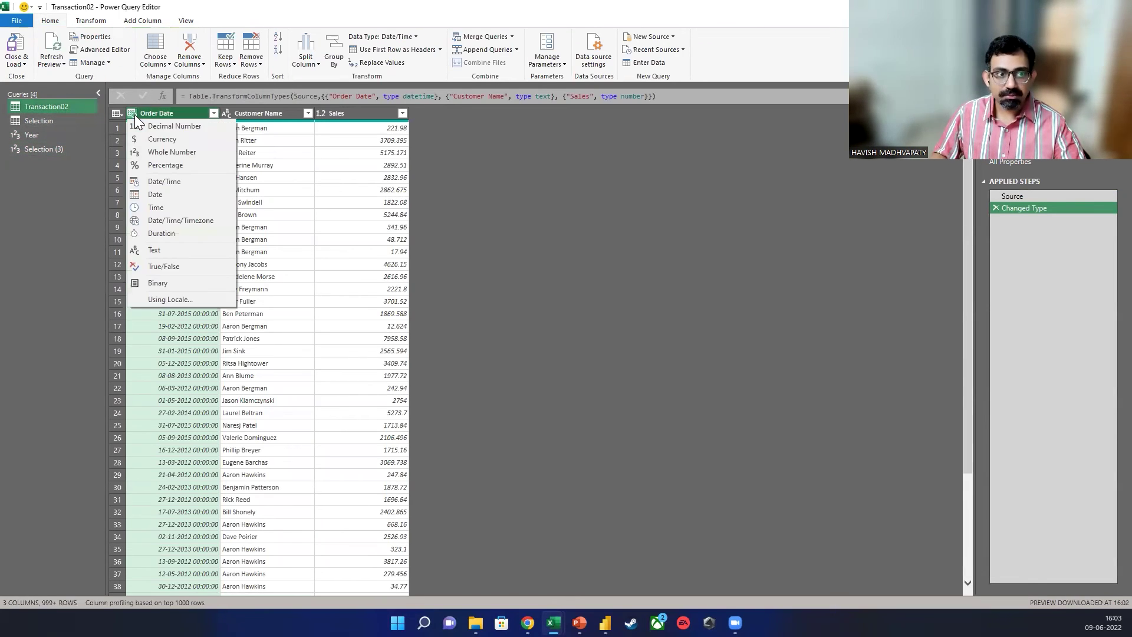
click(185, 193)
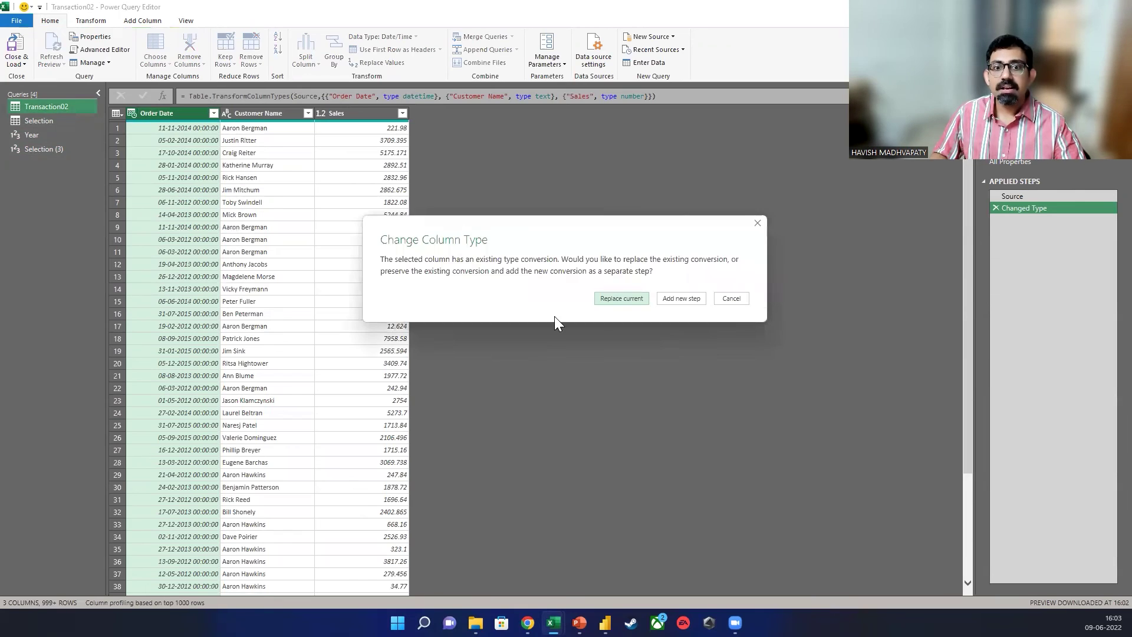
click(613, 298)
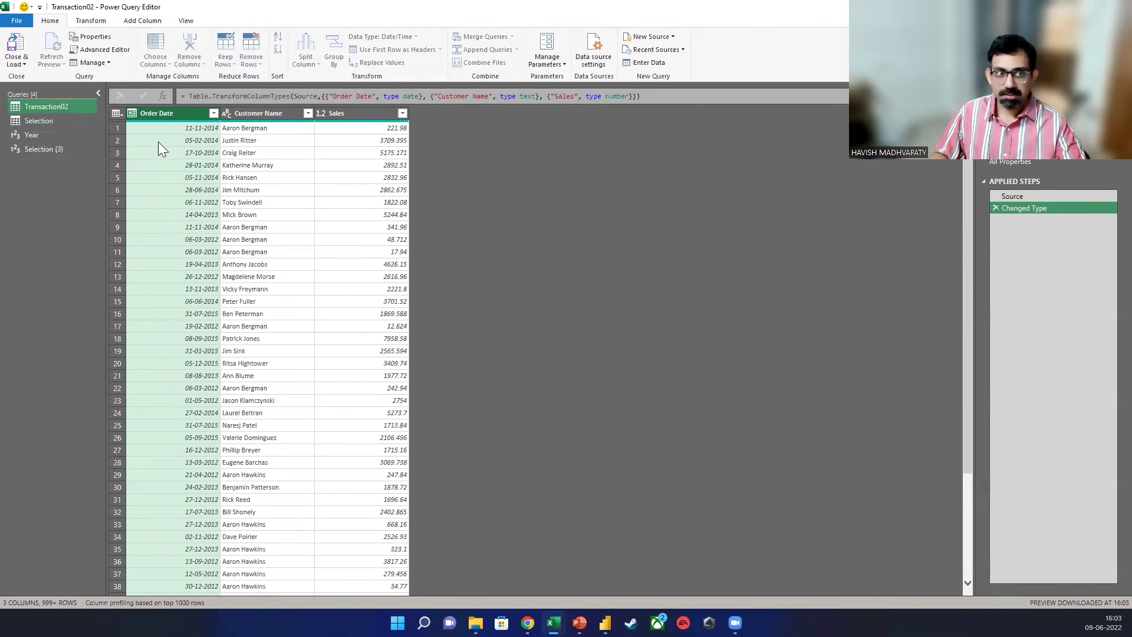
Add Year and Month number columns derived from Order Date to the Transaction02 query.
click(133, 21)
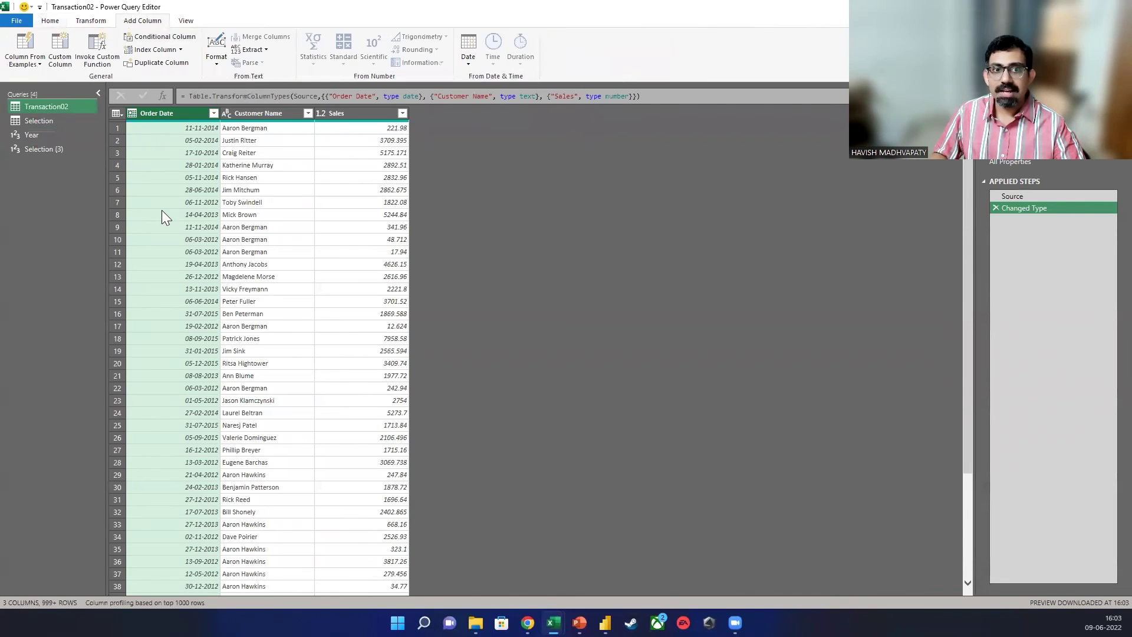
click(466, 59)
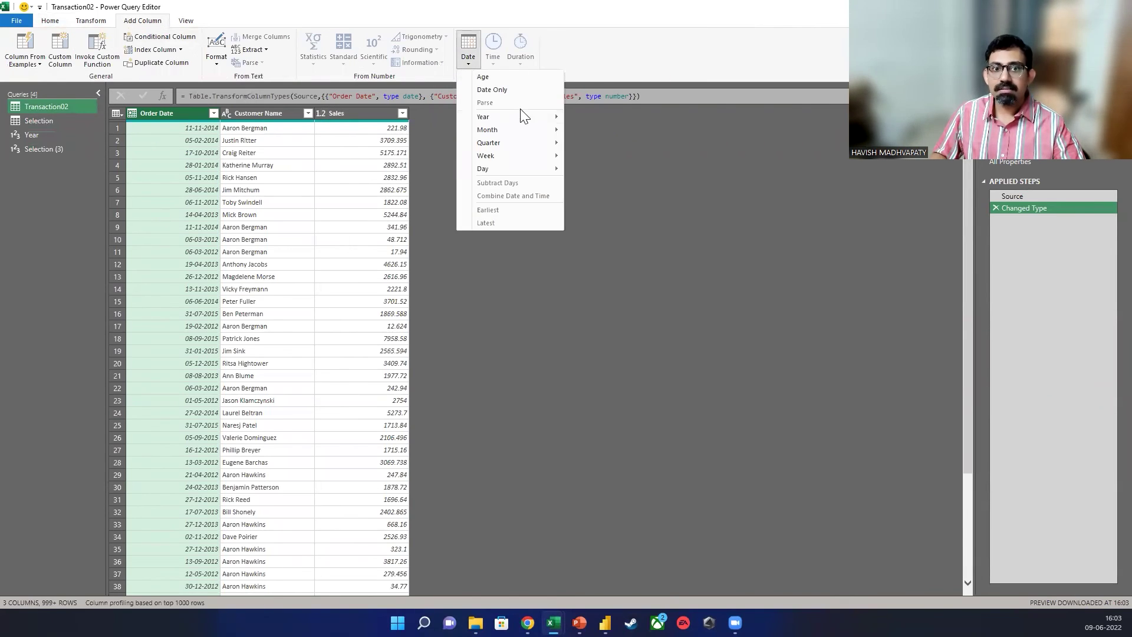
mouse_move(543, 118)
click(595, 118)
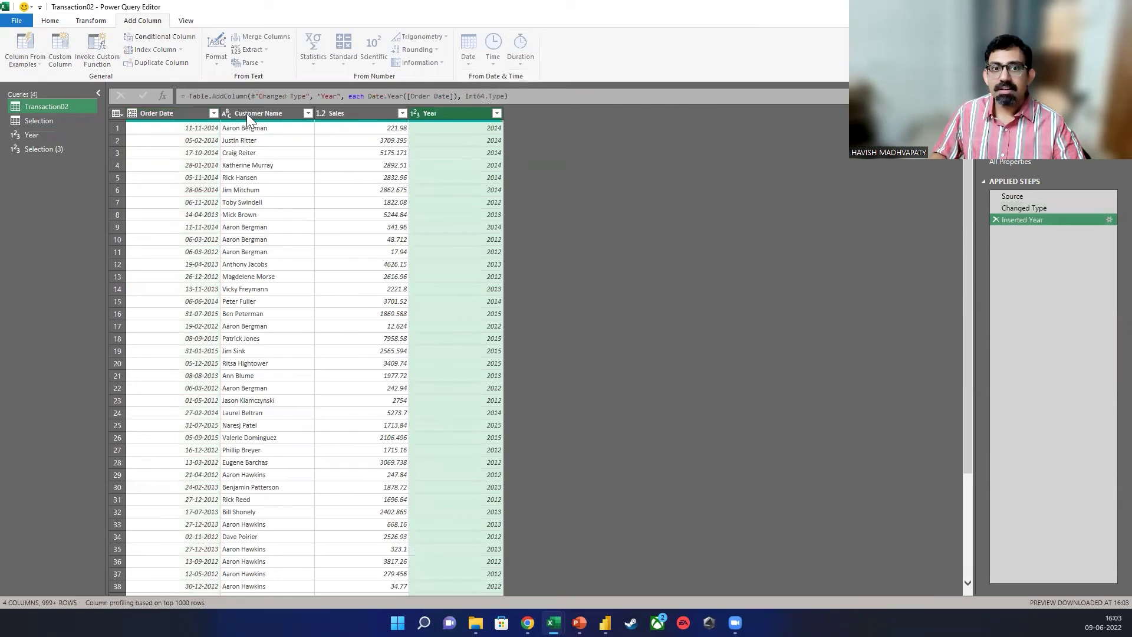
click(162, 115)
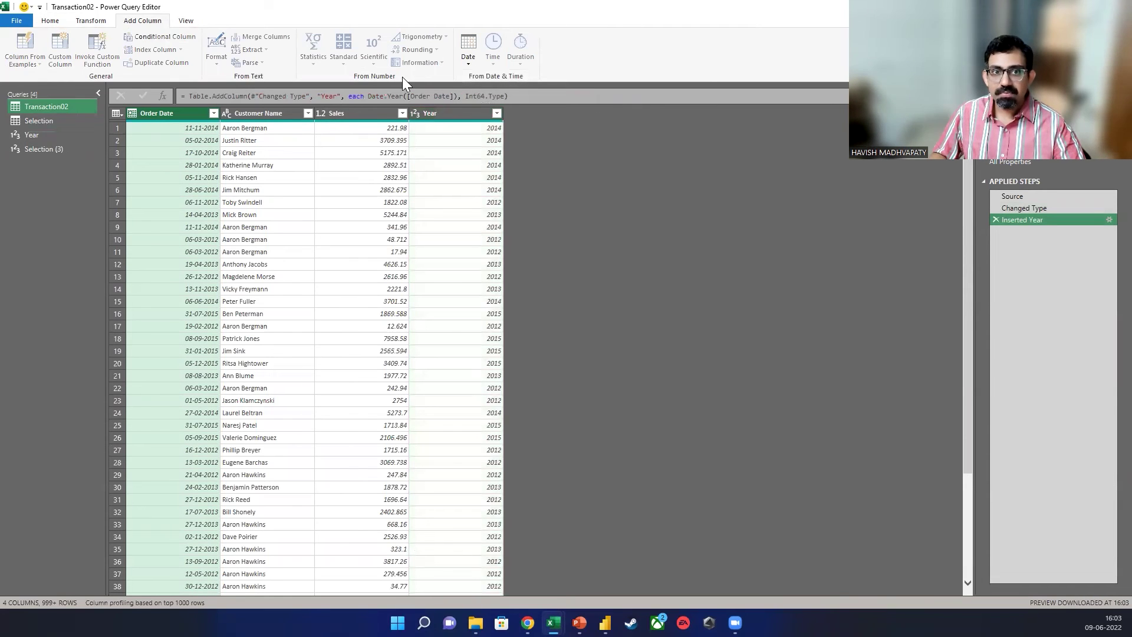
click(467, 58)
mouse_move(557, 135)
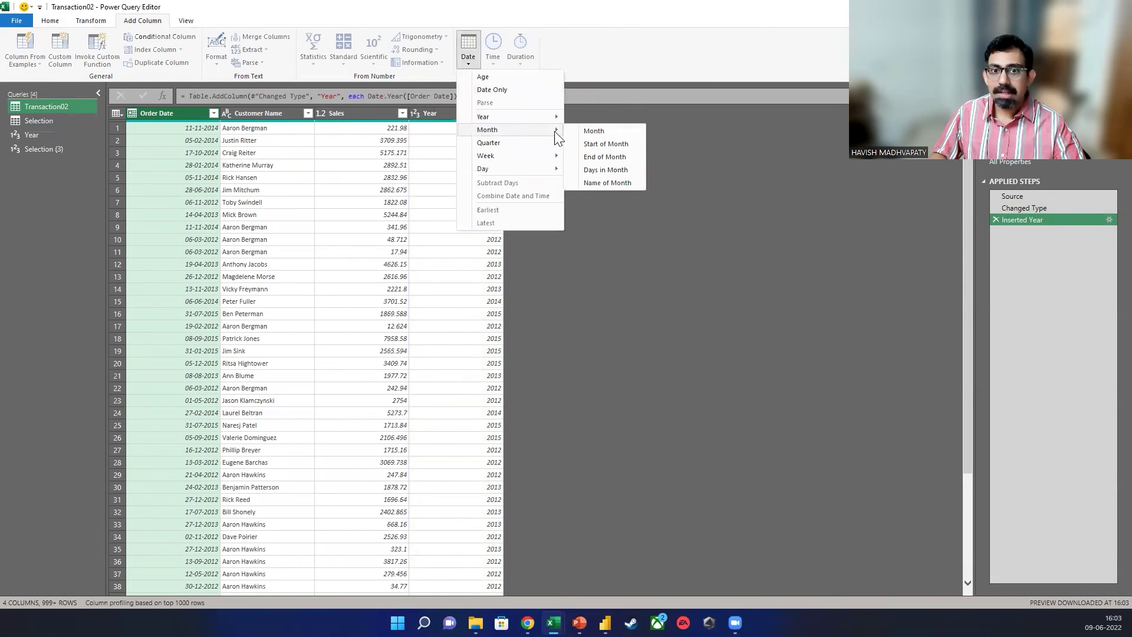
click(595, 131)
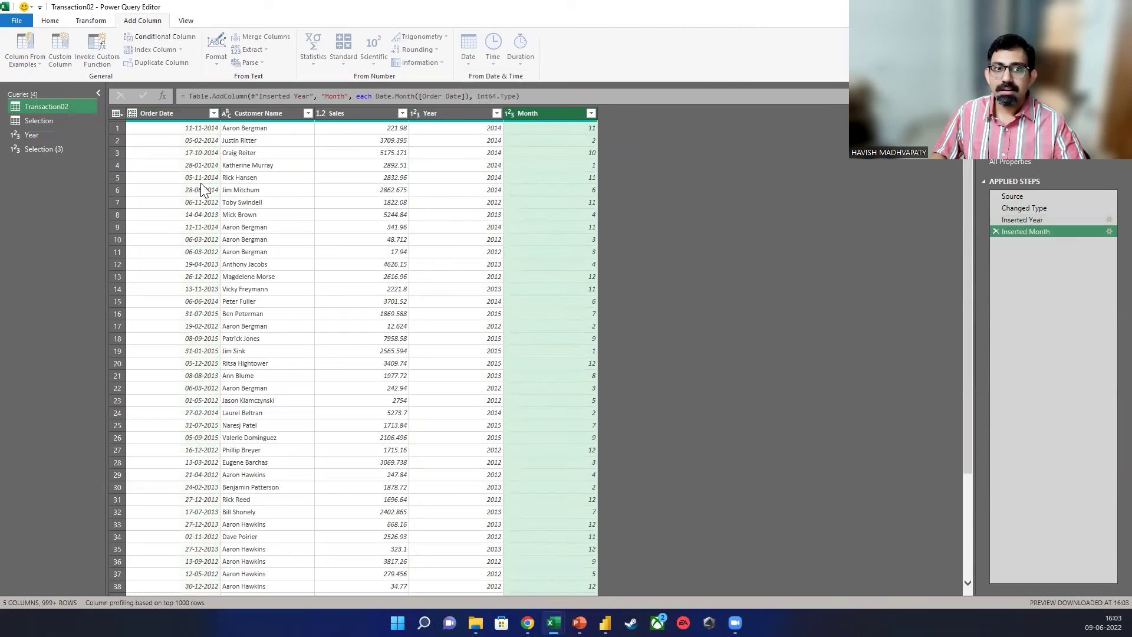
Remove the Order Date column from the Transaction02 query.
click(150, 115)
right_click(149, 115)
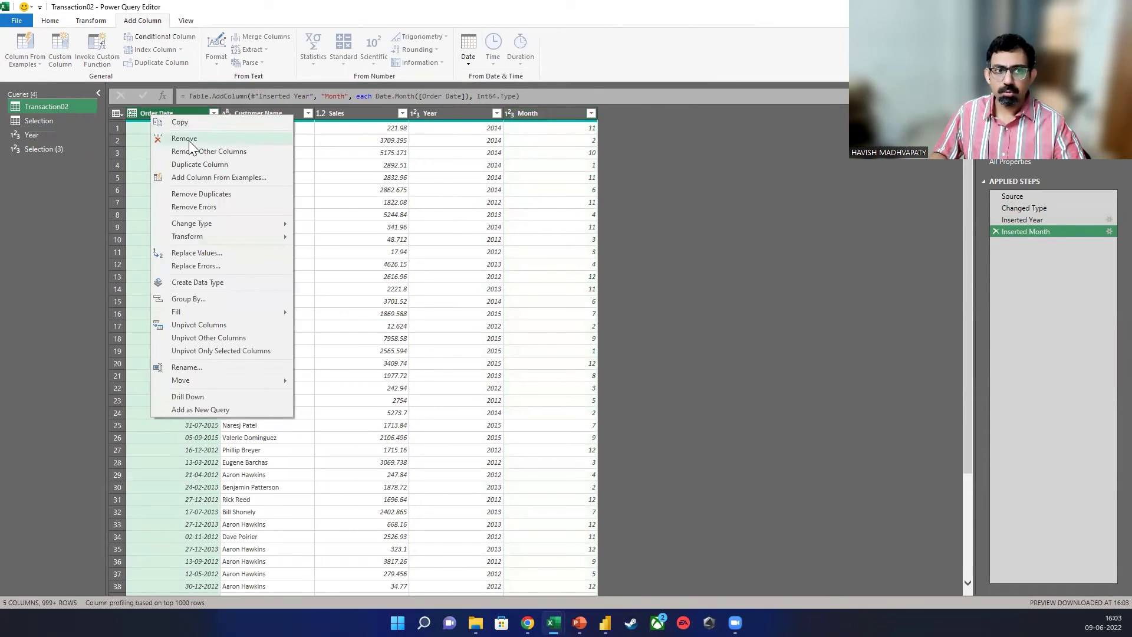
click(189, 140)
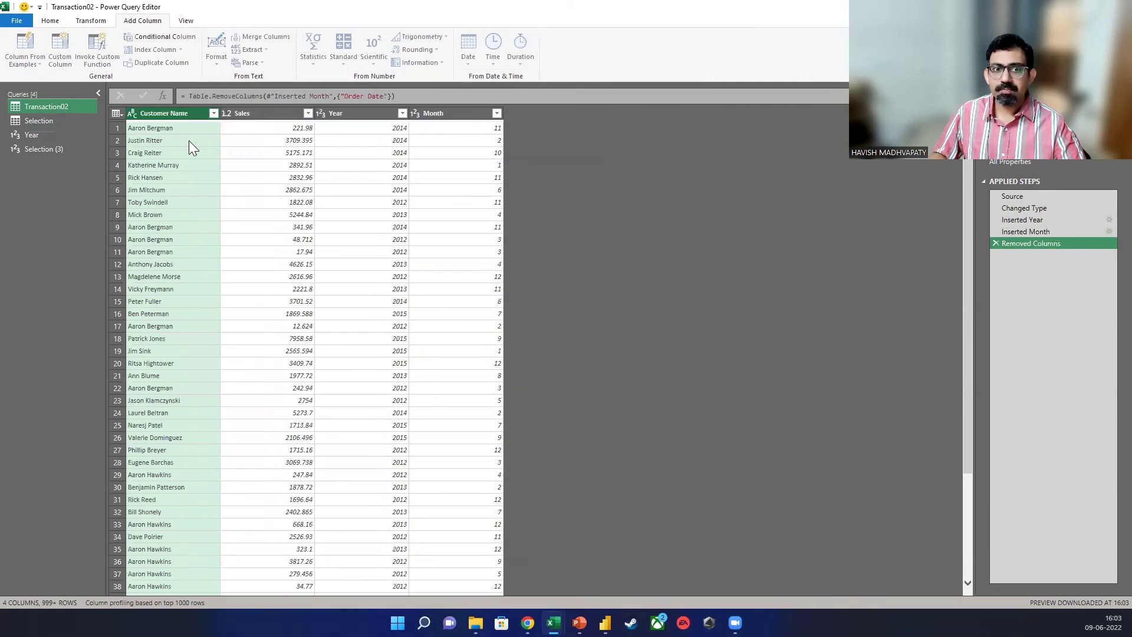
Filter the Year column of Transaction02 to 2012 only.
click(349, 115)
click(434, 116)
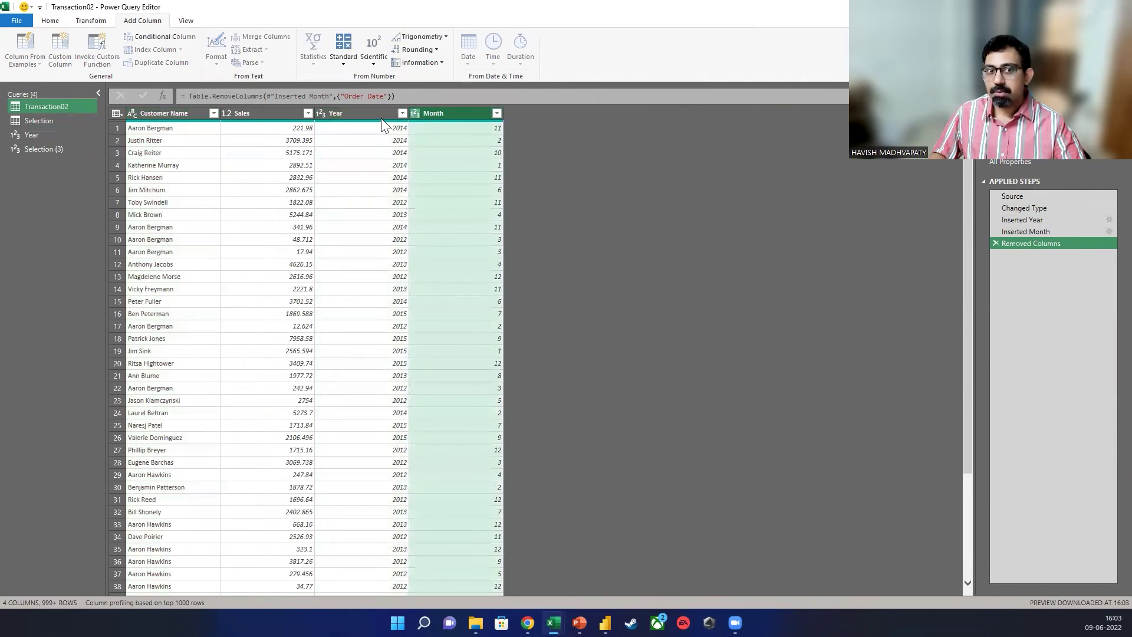
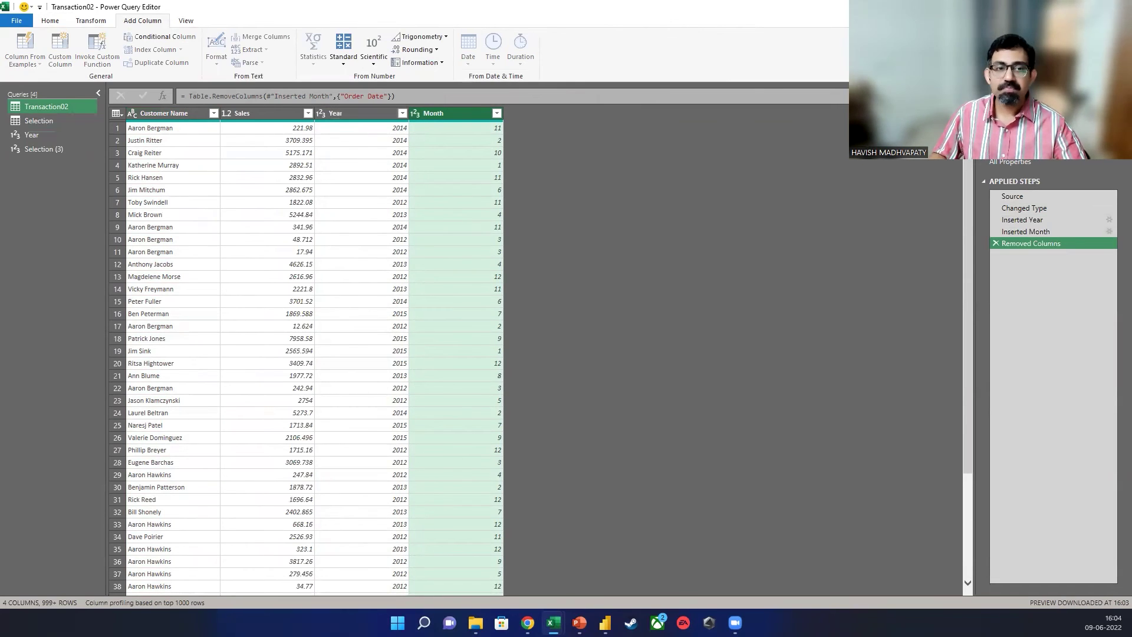
click(404, 117)
click(403, 114)
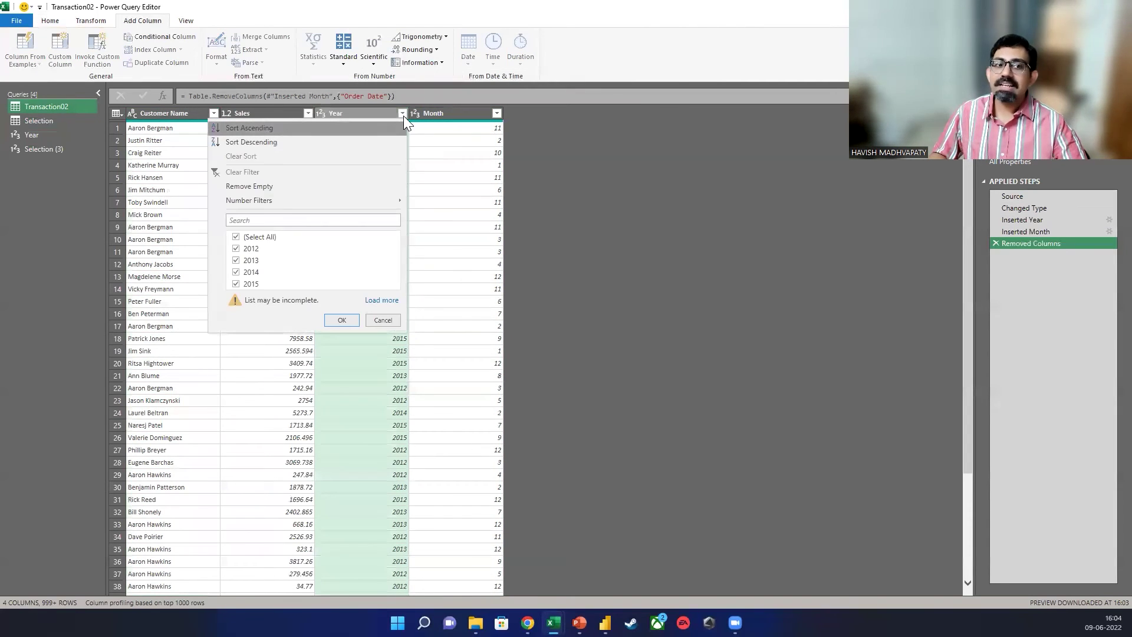
click(259, 236)
click(259, 248)
click(341, 320)
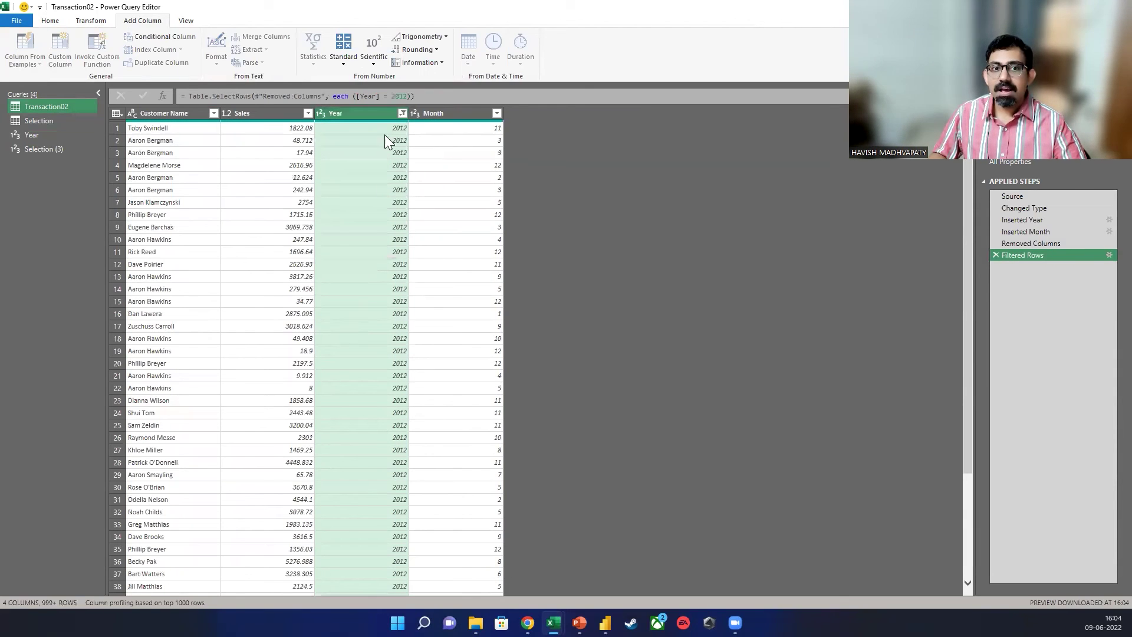
Replace the hard-coded 2012 in the filter formula with the Year query, giving each ([Year] = Year).
double_click(394, 94)
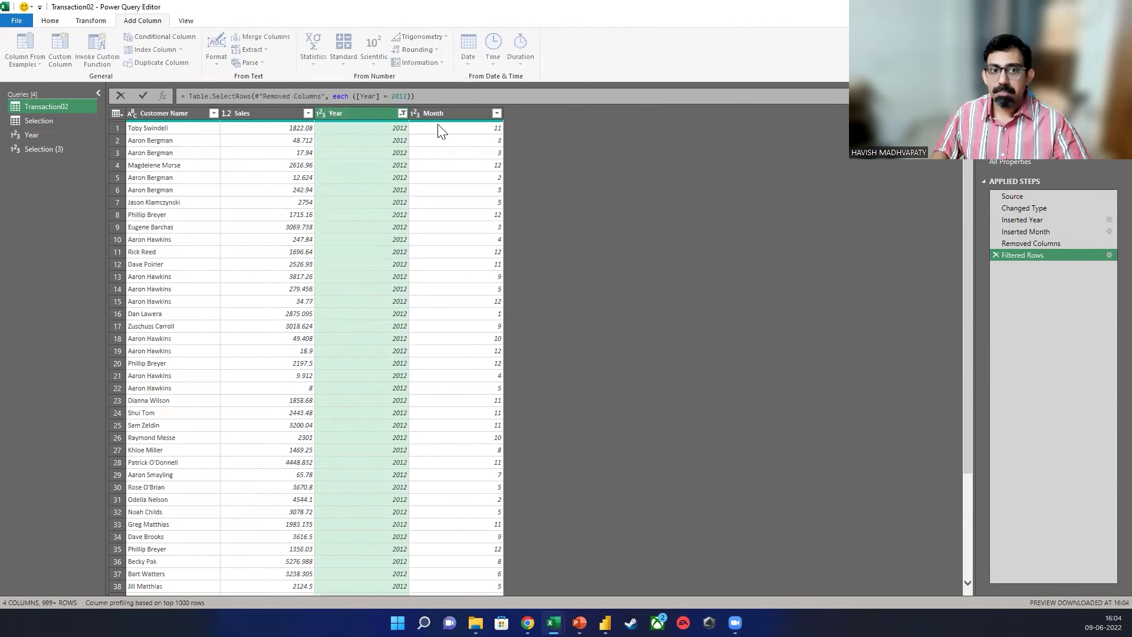
text(Year)
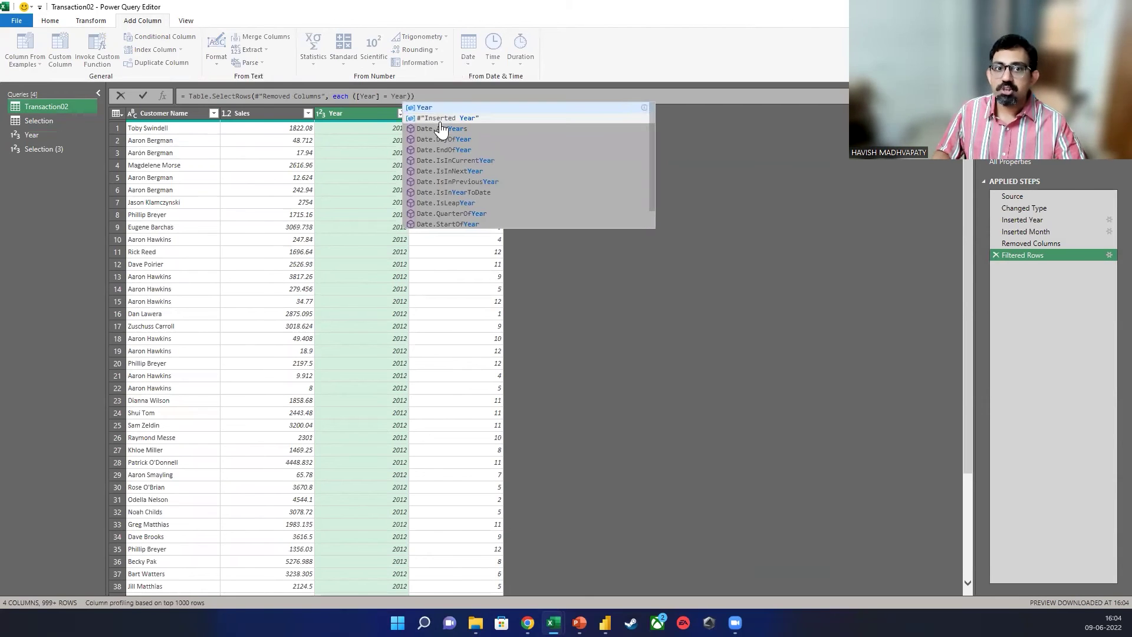
click(435, 108)
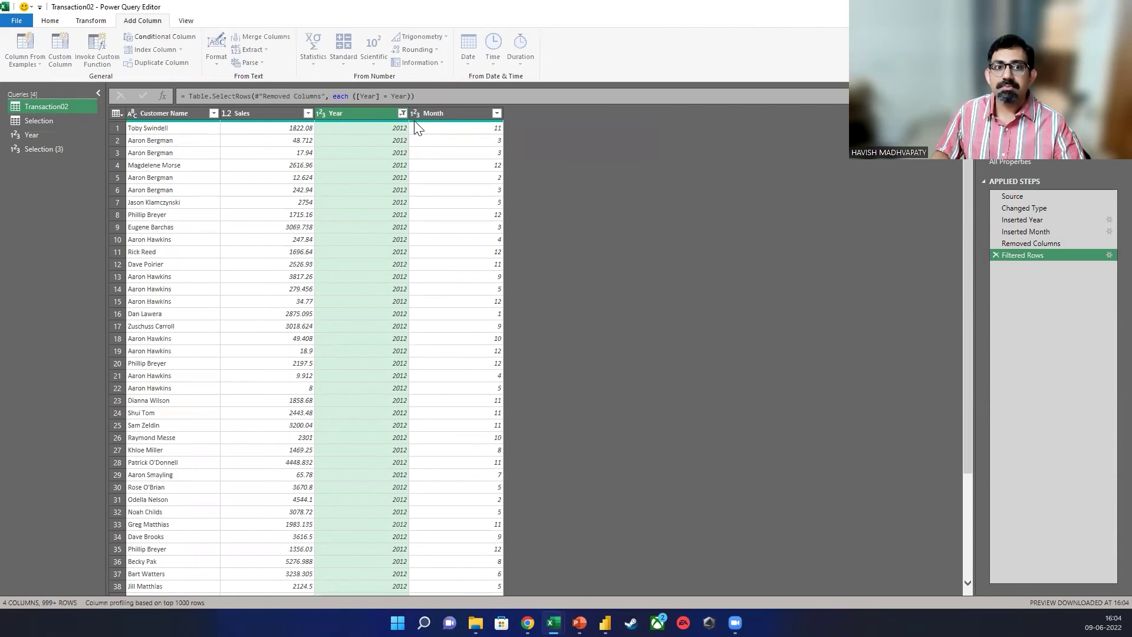
click(389, 154)
Rename the Selection (3) query to Month.
click(75, 151)
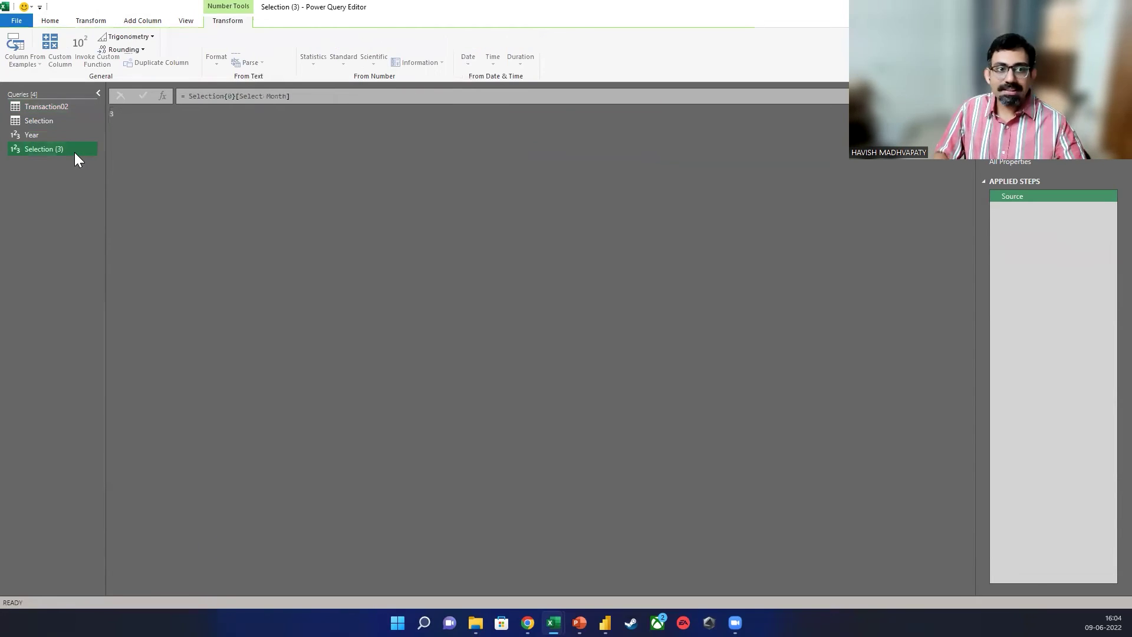
double_click(60, 145)
key(ctrl+a)
text(Month)
key(Return)
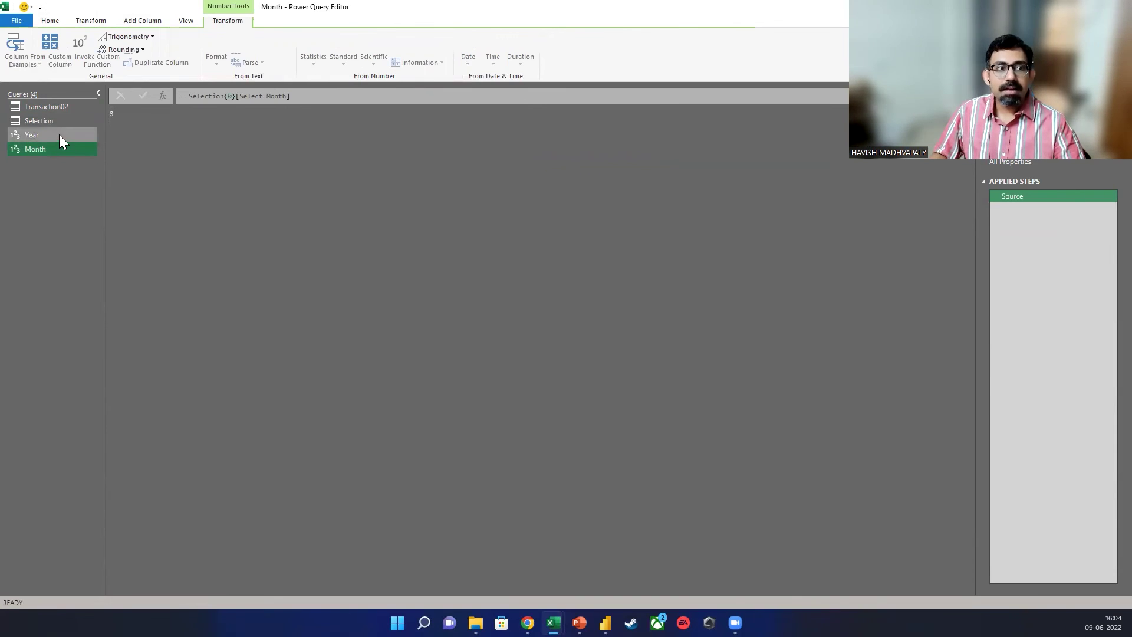
Filter the Month column of Transaction02 to 1 only.
click(56, 108)
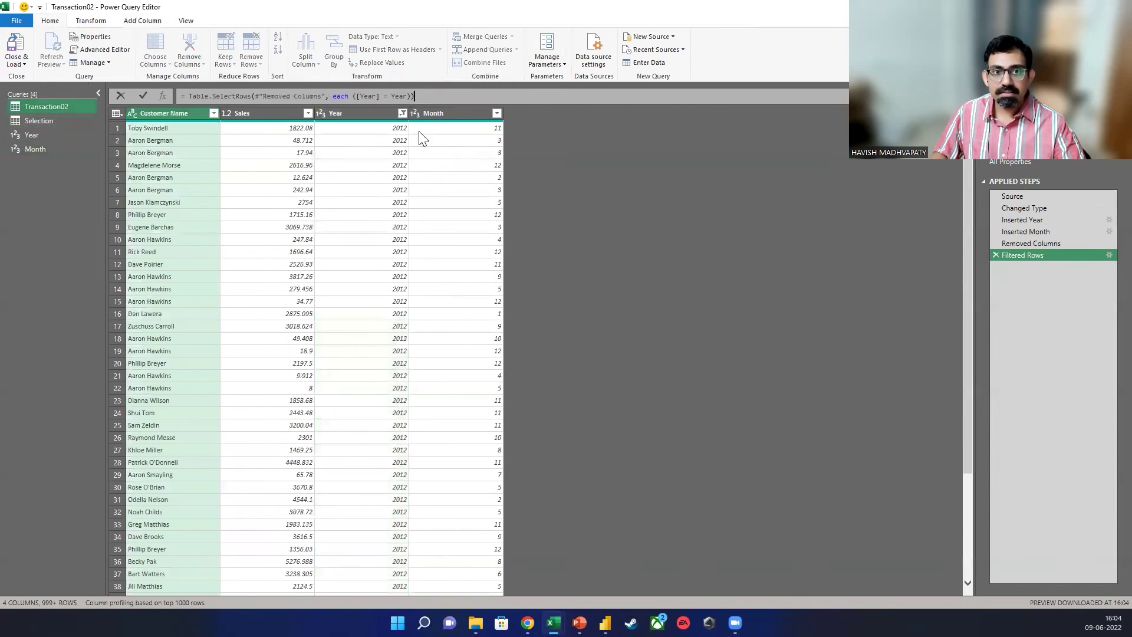
click(497, 113)
click(381, 238)
click(348, 251)
click(434, 415)
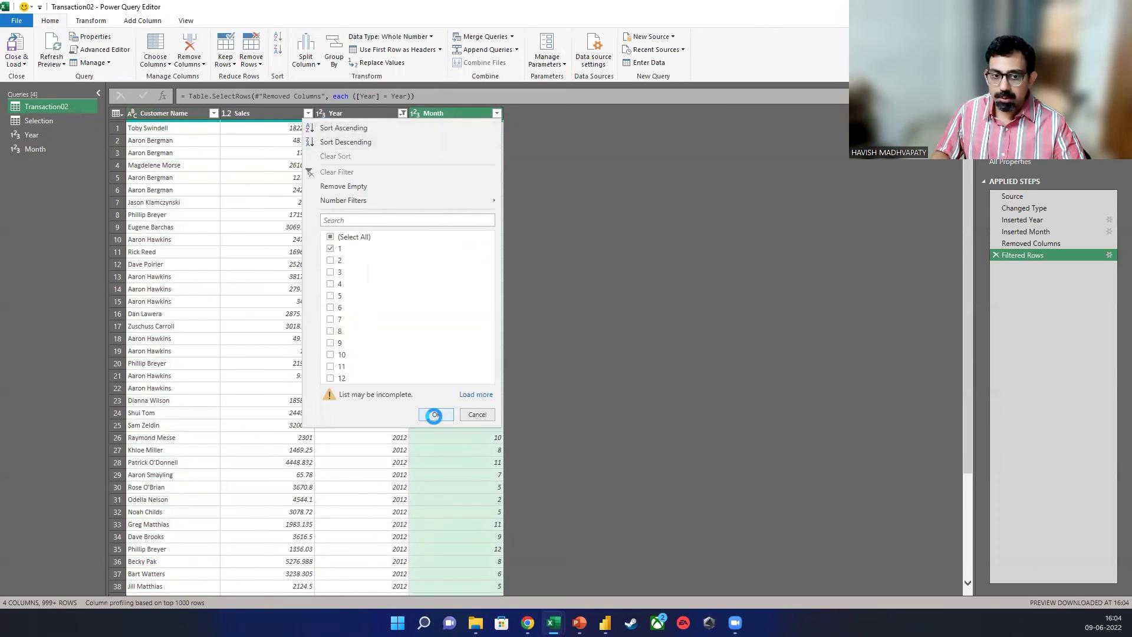
Replace the hard-coded 1 in the filter formula with the Month query, giving each ([Month] = Month).
key(Delete)
text(month)
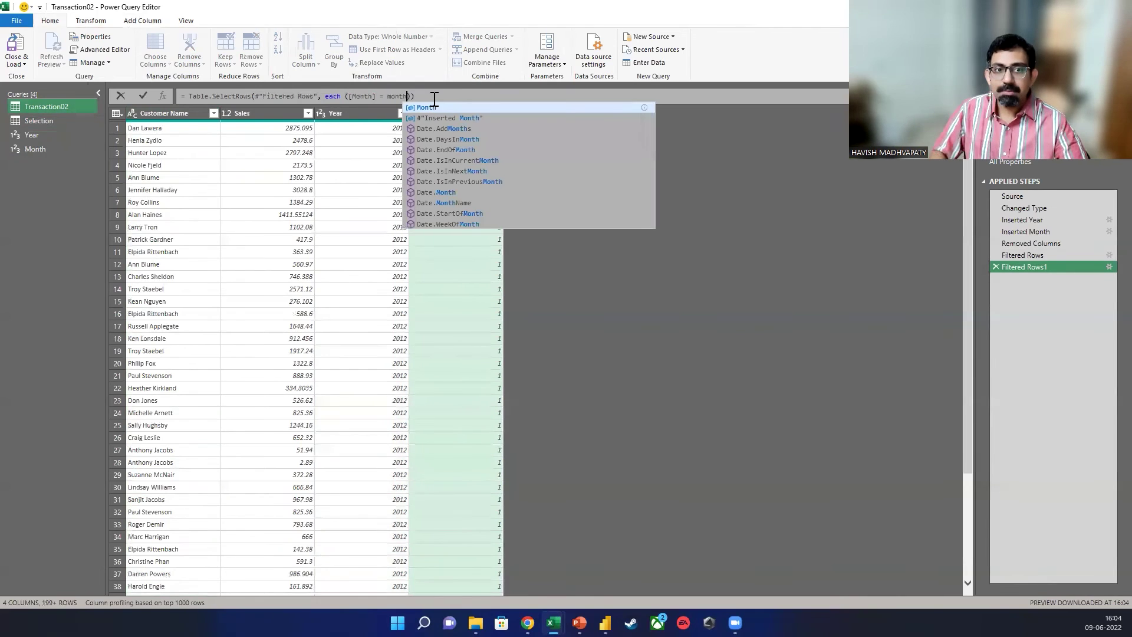
click(425, 106)
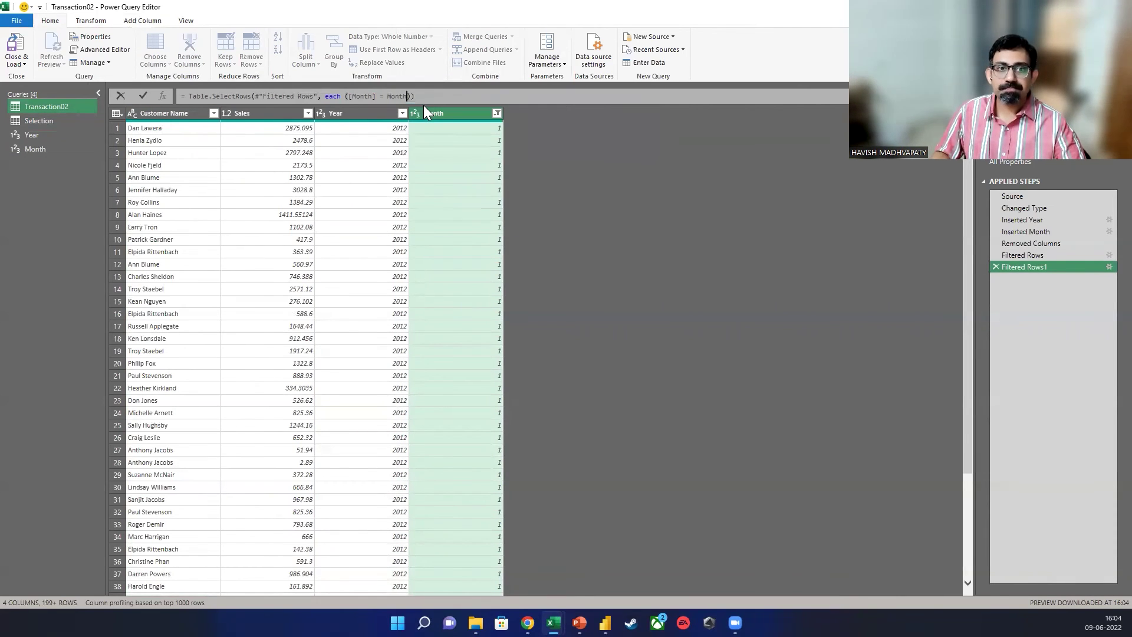
key(Return)
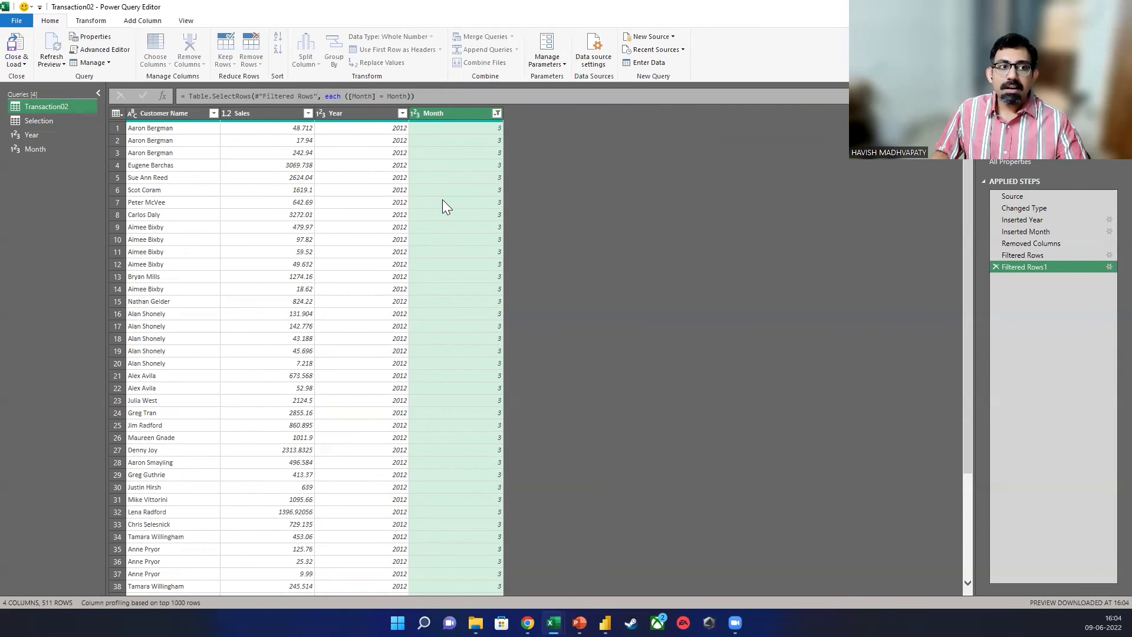
Rename the Transaction02 query to Total Count.
double_click(77, 107)
text(Tot)
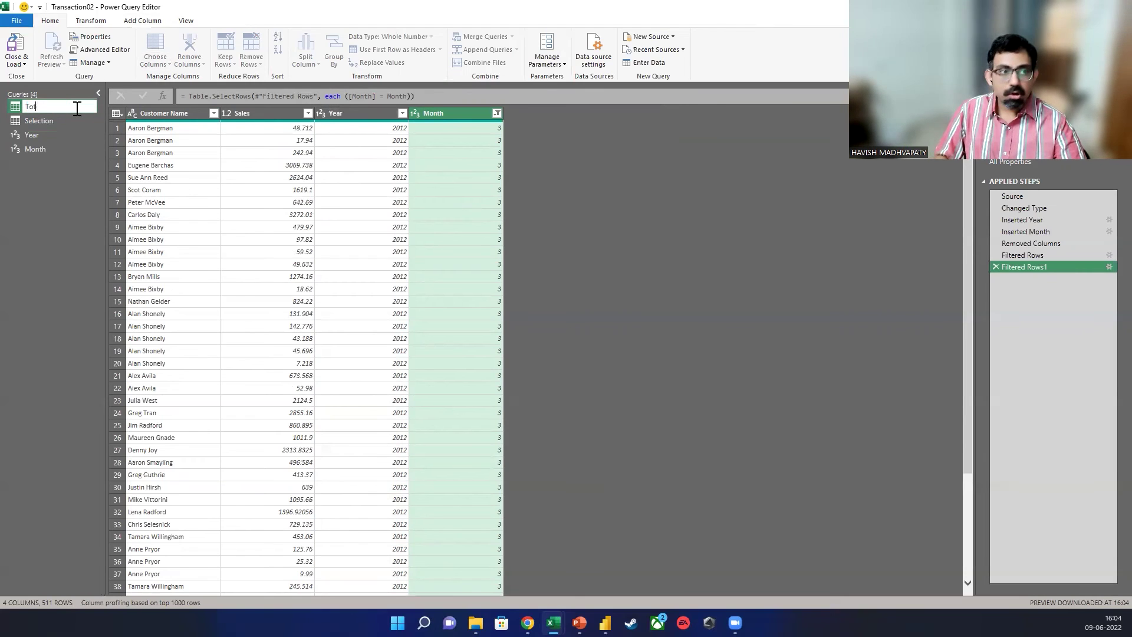
text(al Count)
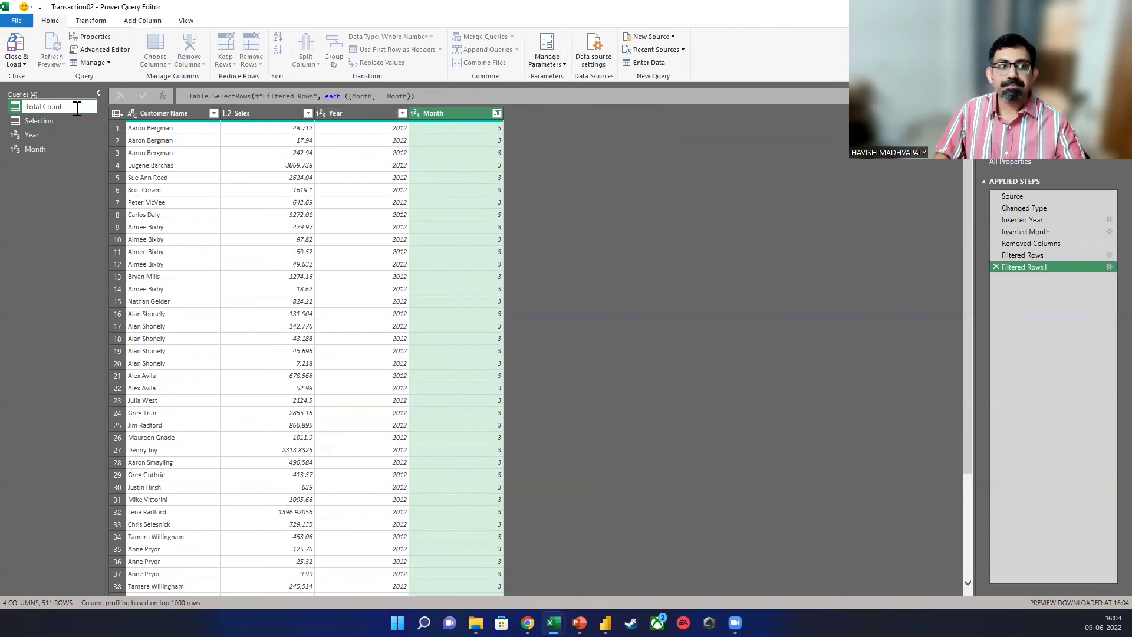
key(Return)
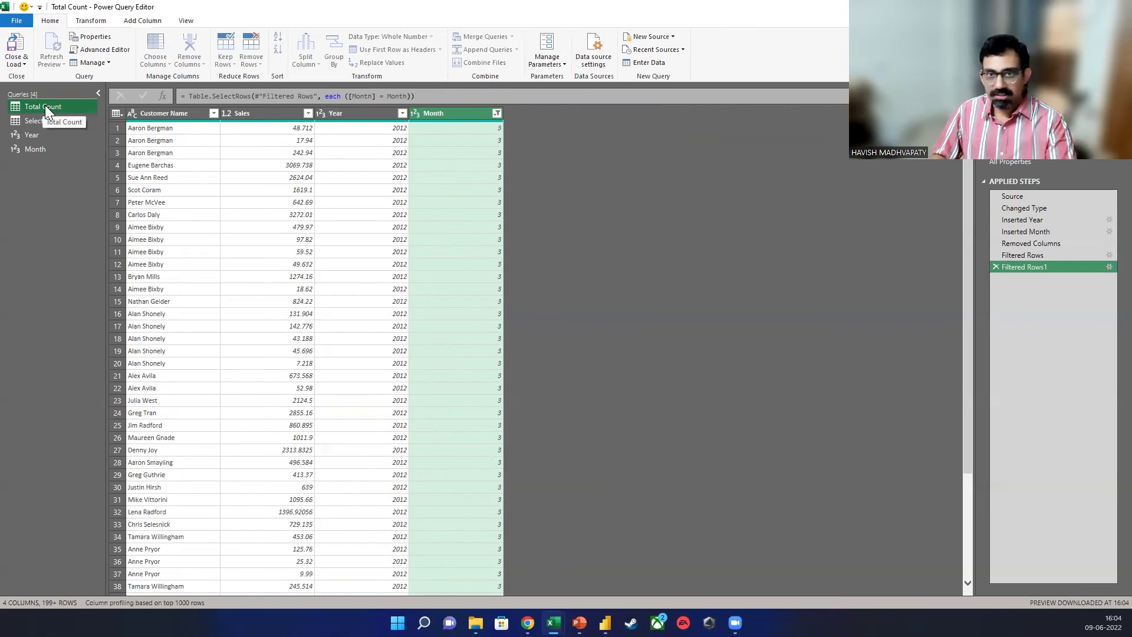
Keep only the Customer Name column in the Total Count query and remove its duplicate values.
click(180, 116)
right_click(180, 116)
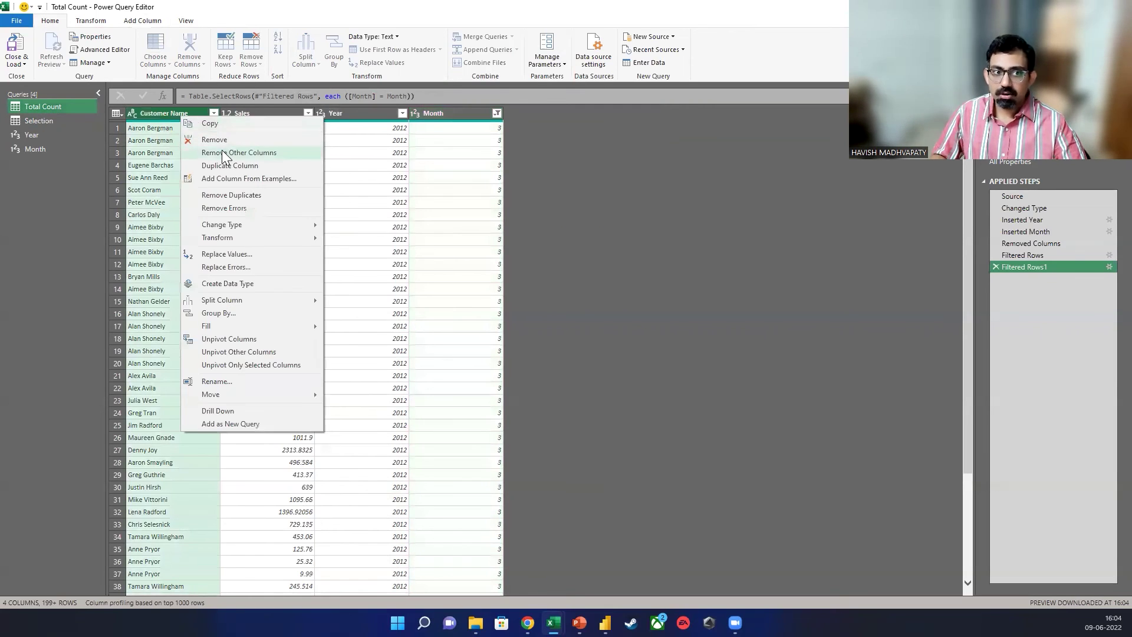
click(222, 151)
right_click(186, 116)
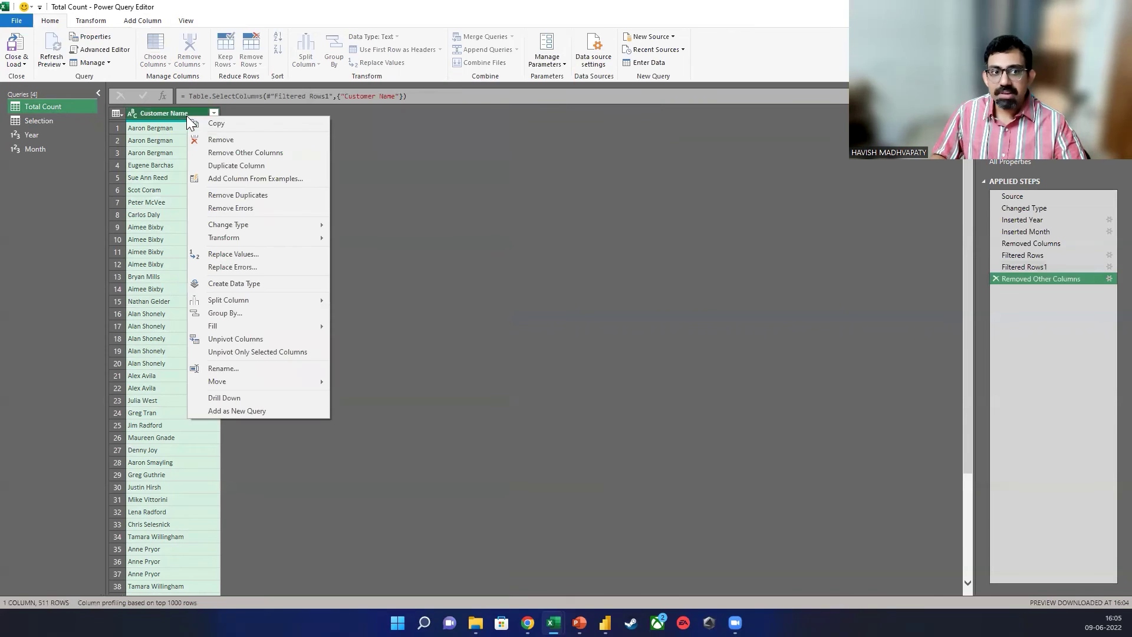
click(238, 196)
Reduce the Total Count query to a count of the values in the Customer Name column.
click(94, 21)
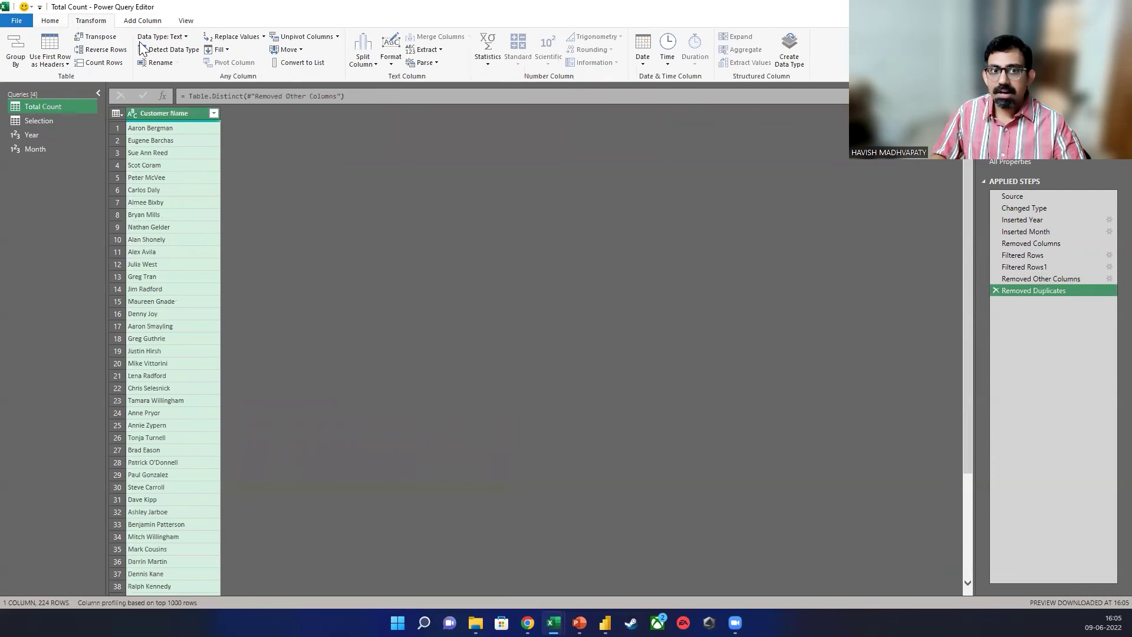
click(390, 59)
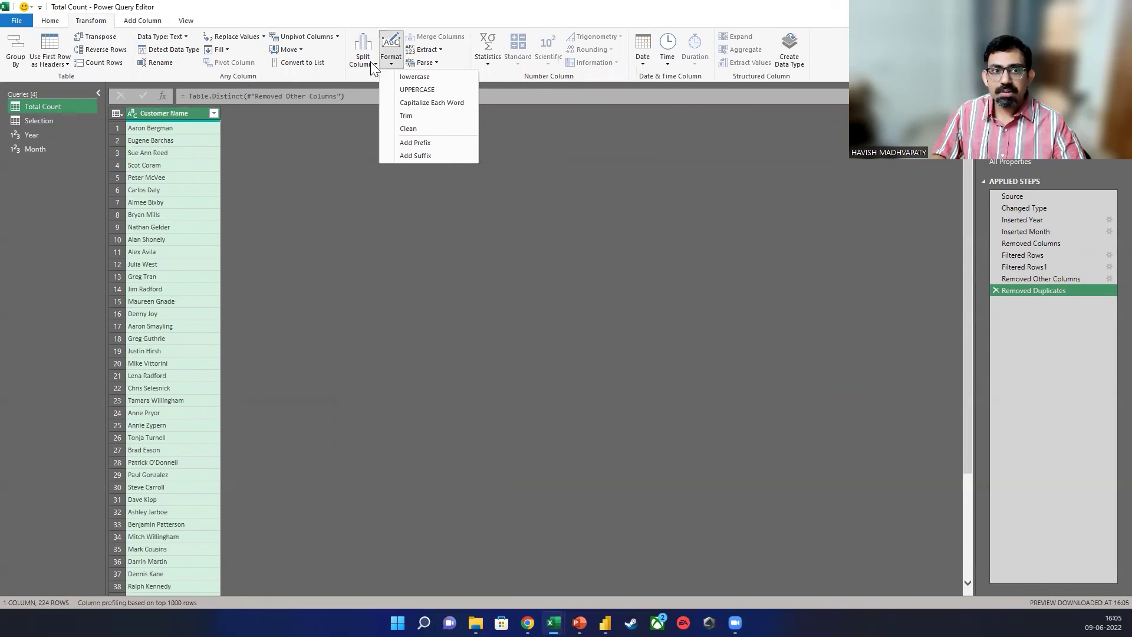
click(487, 59)
click(509, 155)
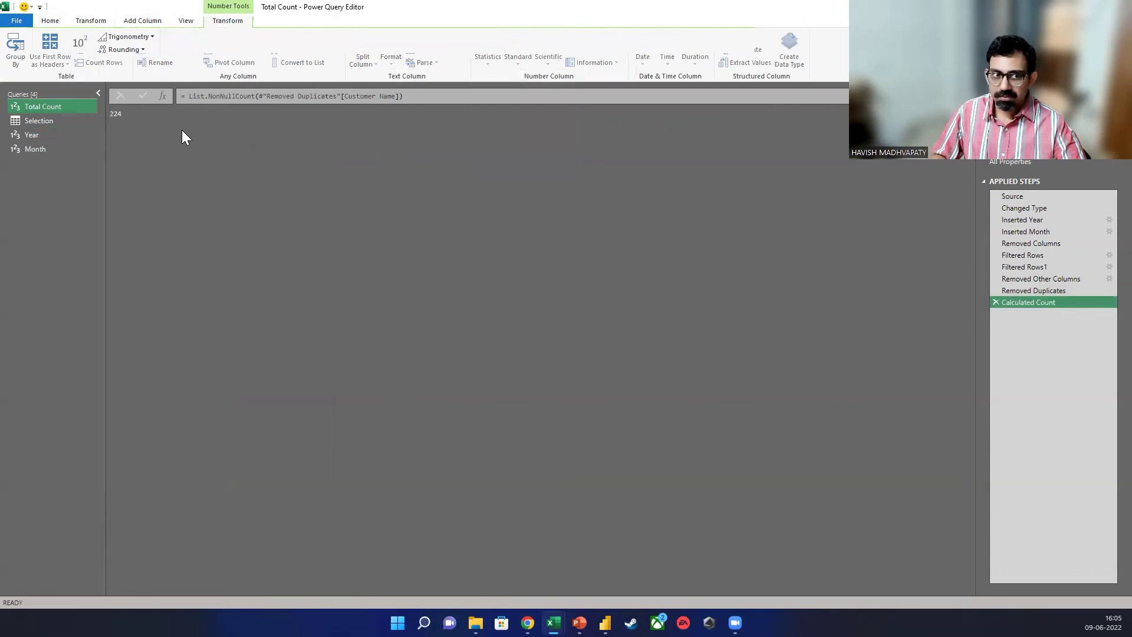
Duplicate the Total Count query and rename the copy as Total Count for > 1.
right_click(52, 106)
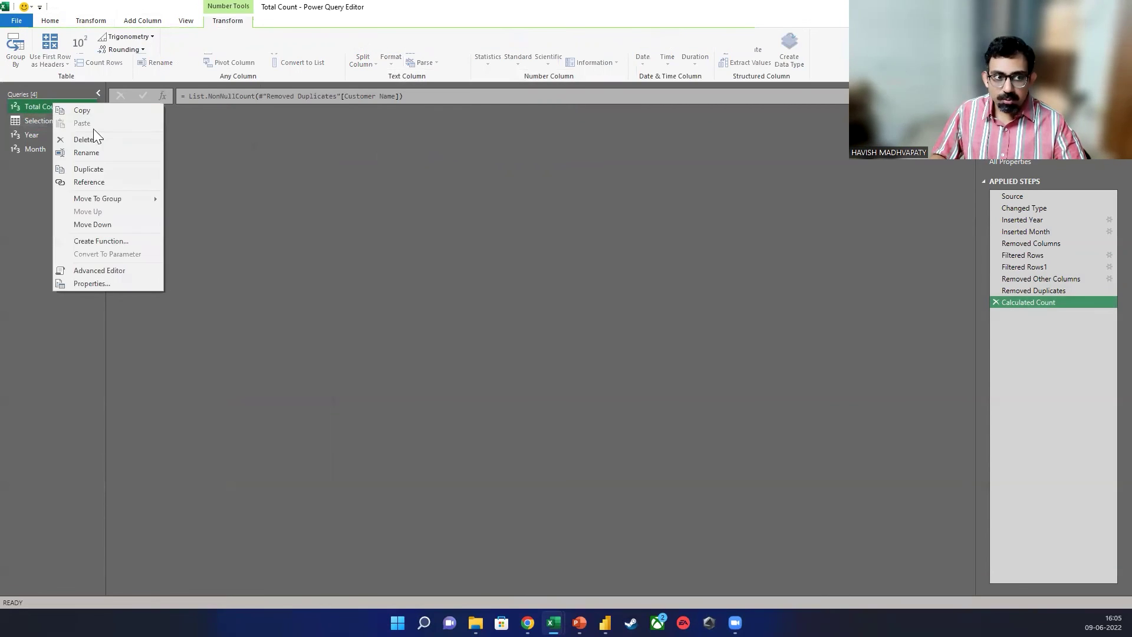
click(95, 170)
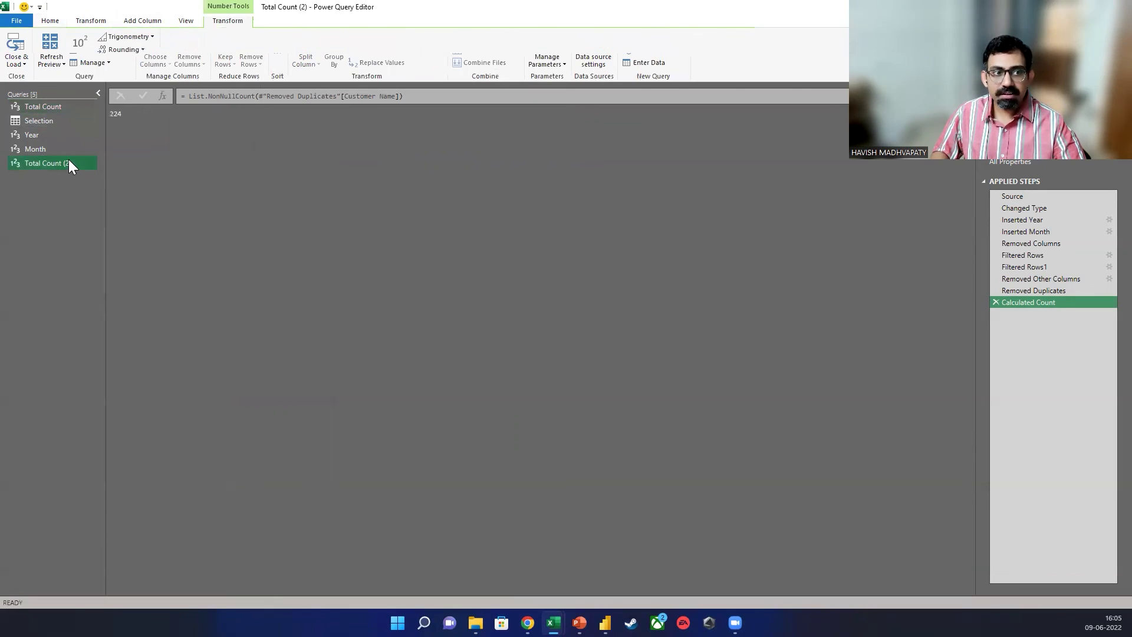
double_click(82, 163)
key(BackSpace)
key(BackSpace)
text(for > 1)
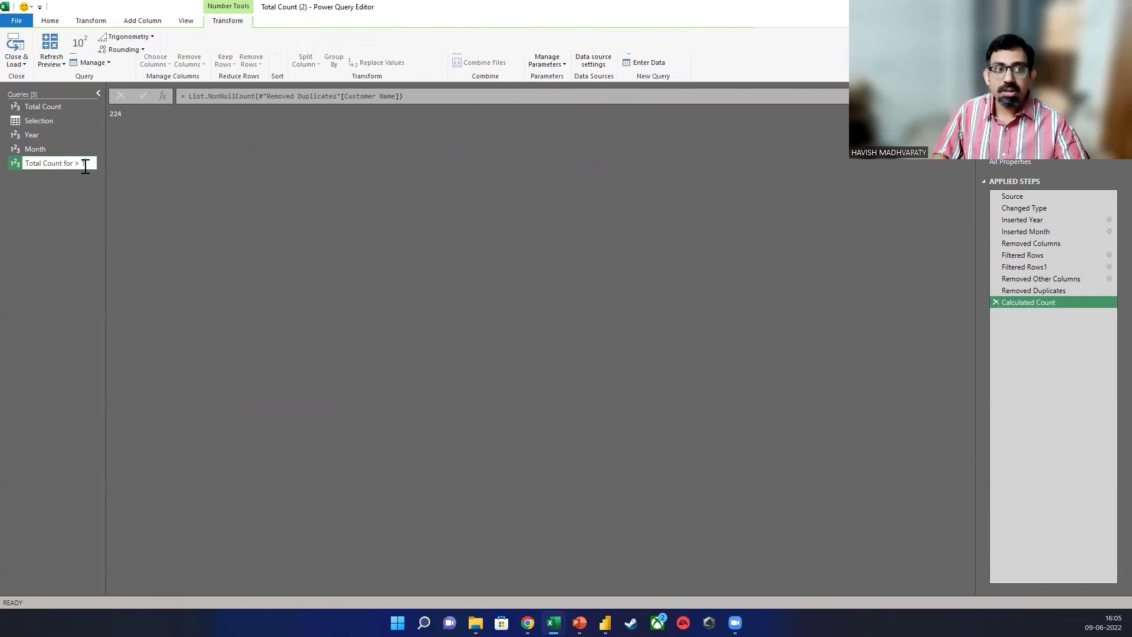
key(Return)
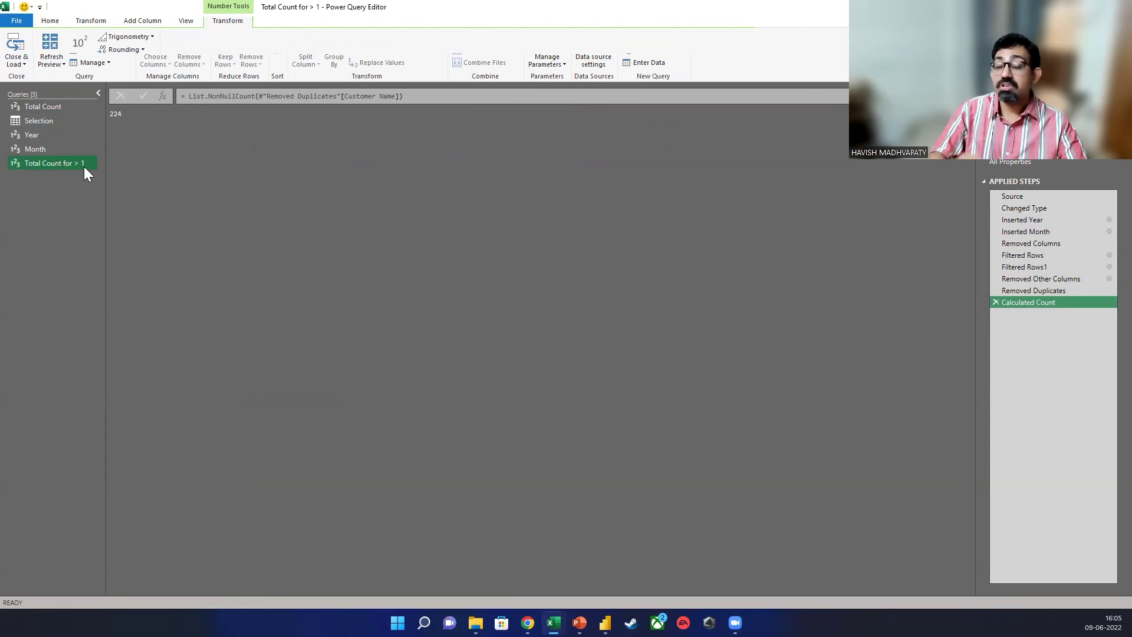
Delete the Calculated Count, Removed Duplicates and Removed Other Columns steps from the Total Count for > 1 query.
click(996, 301)
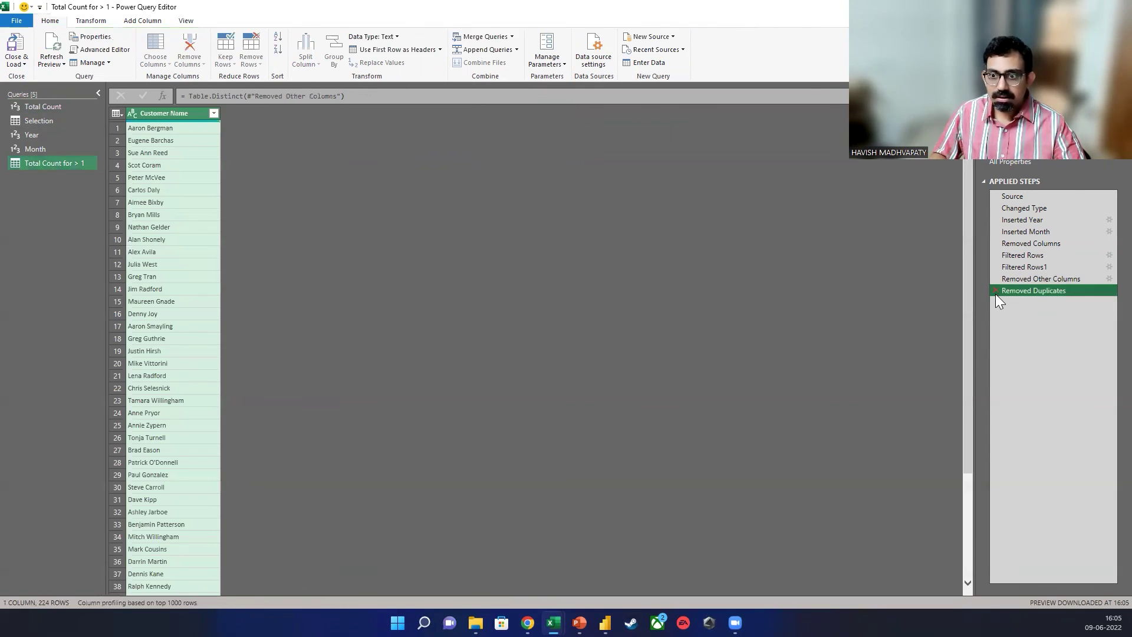
click(996, 291)
click(997, 278)
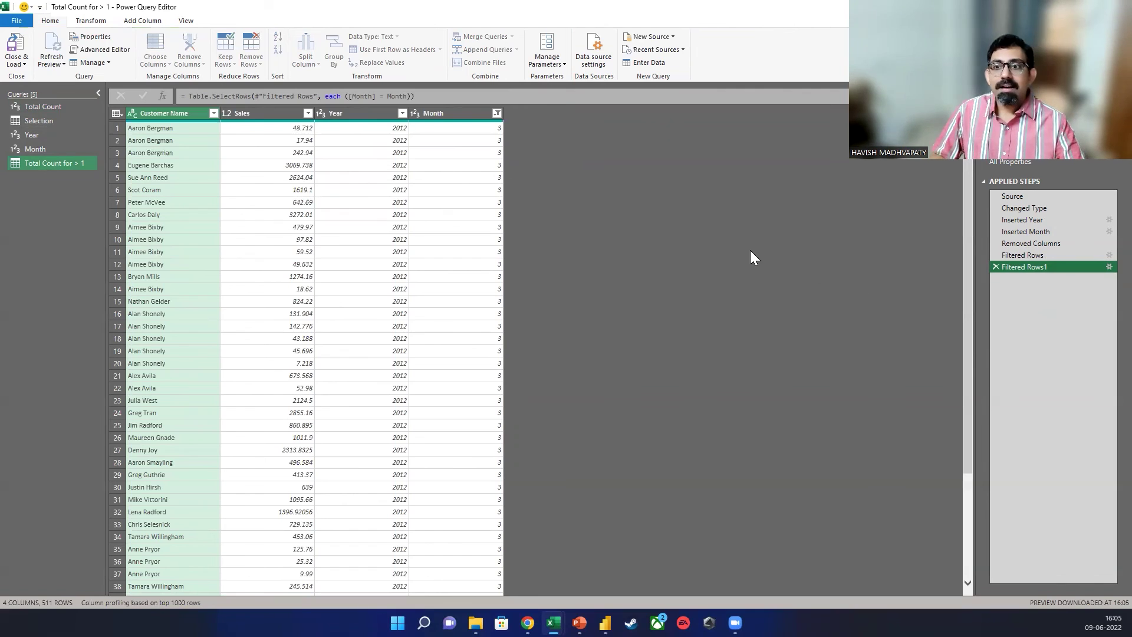
click(1034, 254)
click(1033, 267)
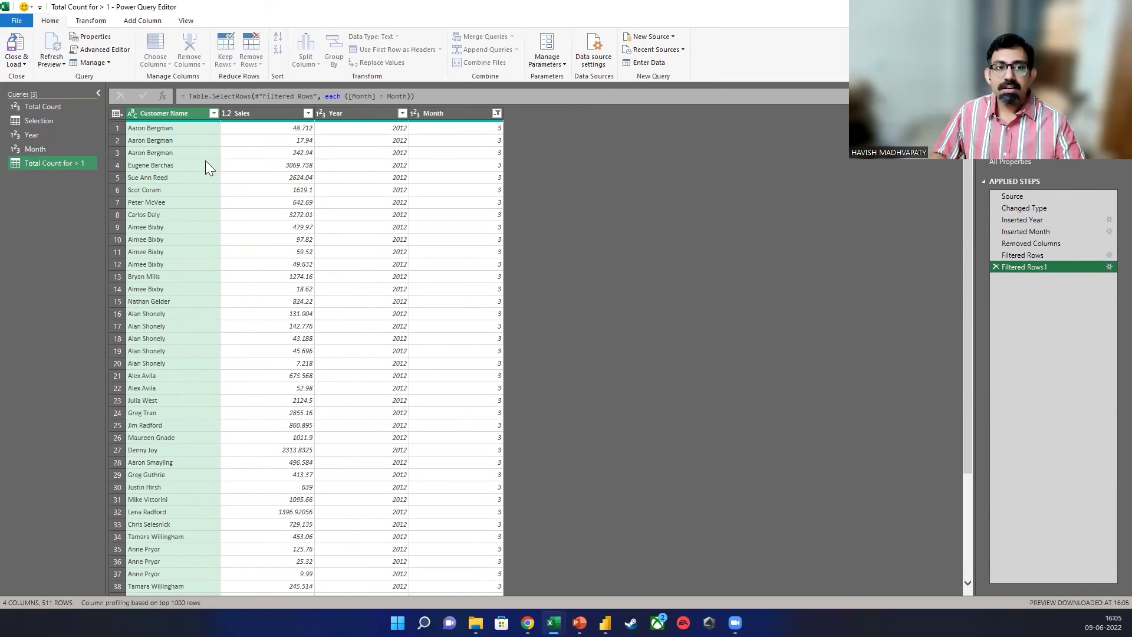
Group the rows by Customer Name with a Count Rows column named Customer Name Count.
click(95, 21)
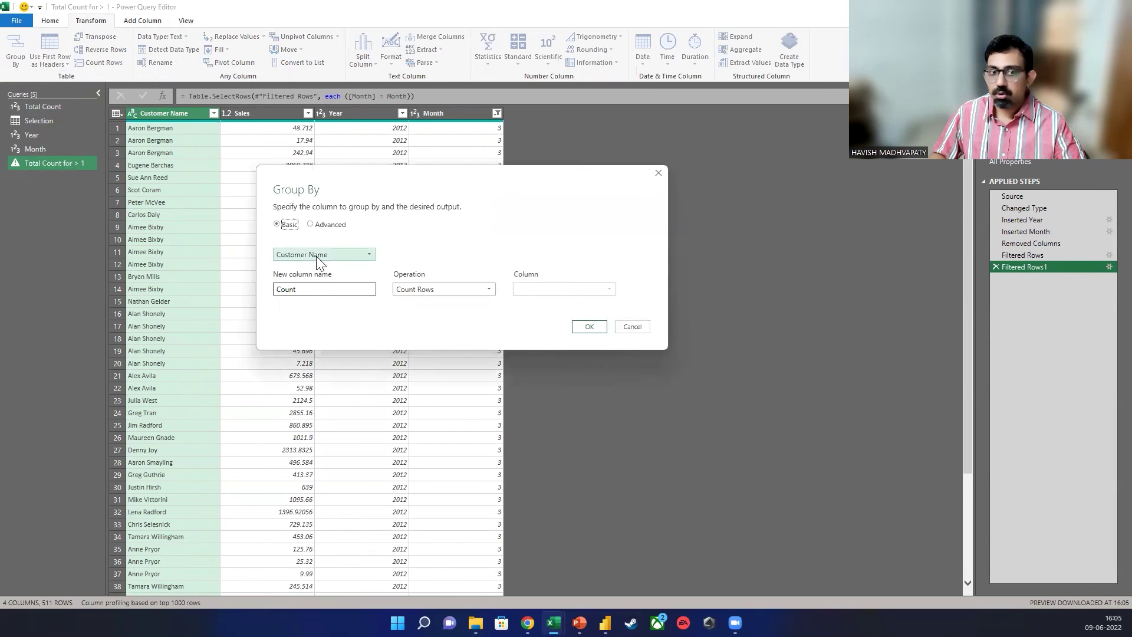
click(355, 289)
double_click(355, 289)
text(Customer Name)
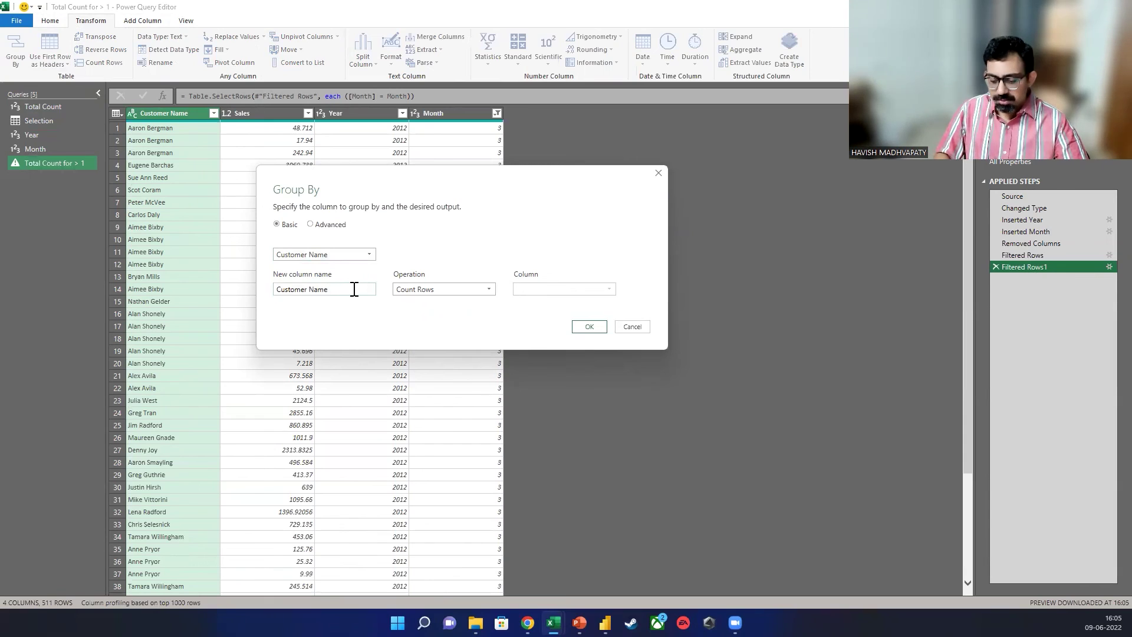
text( Count)
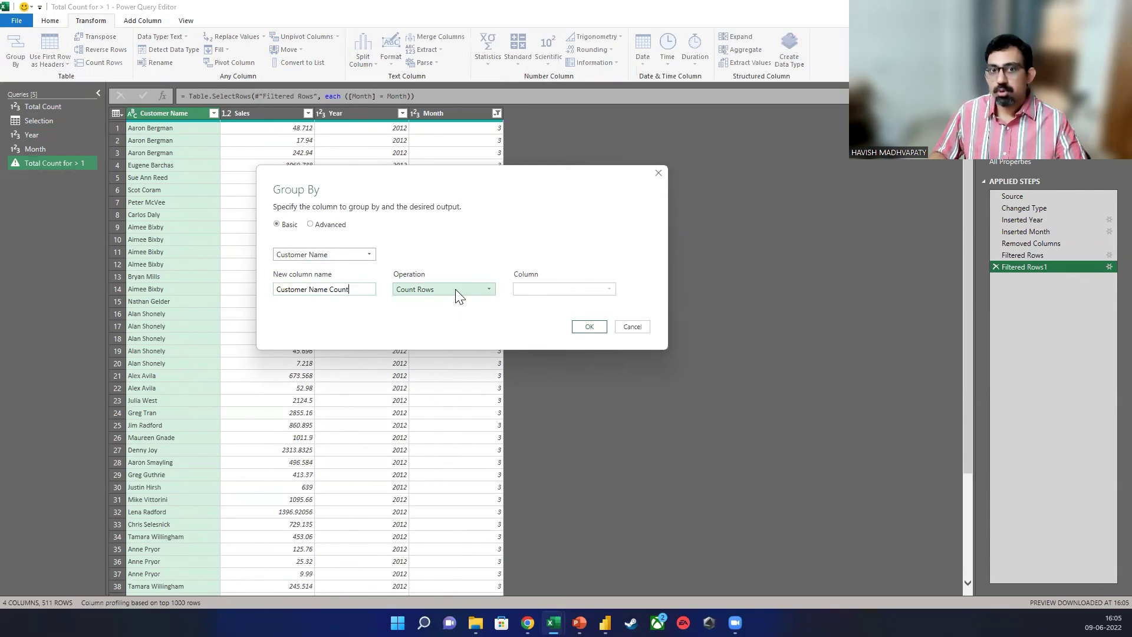
click(579, 327)
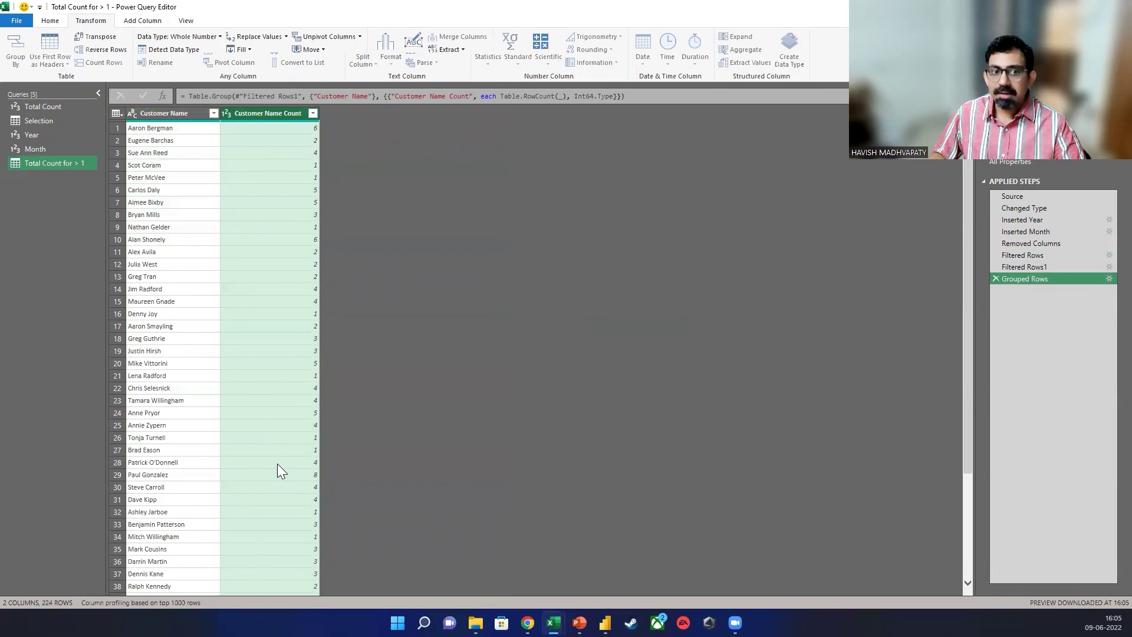
Sort the grouped table by Customer Name Count in descending order and look through the counts.
click(314, 115)
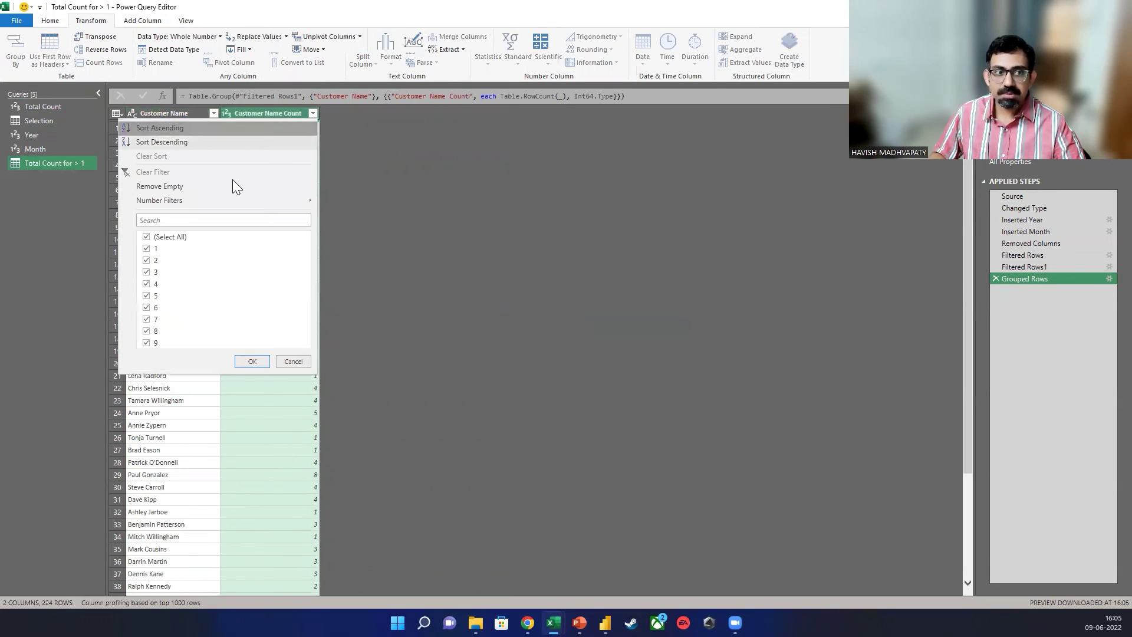
click(221, 144)
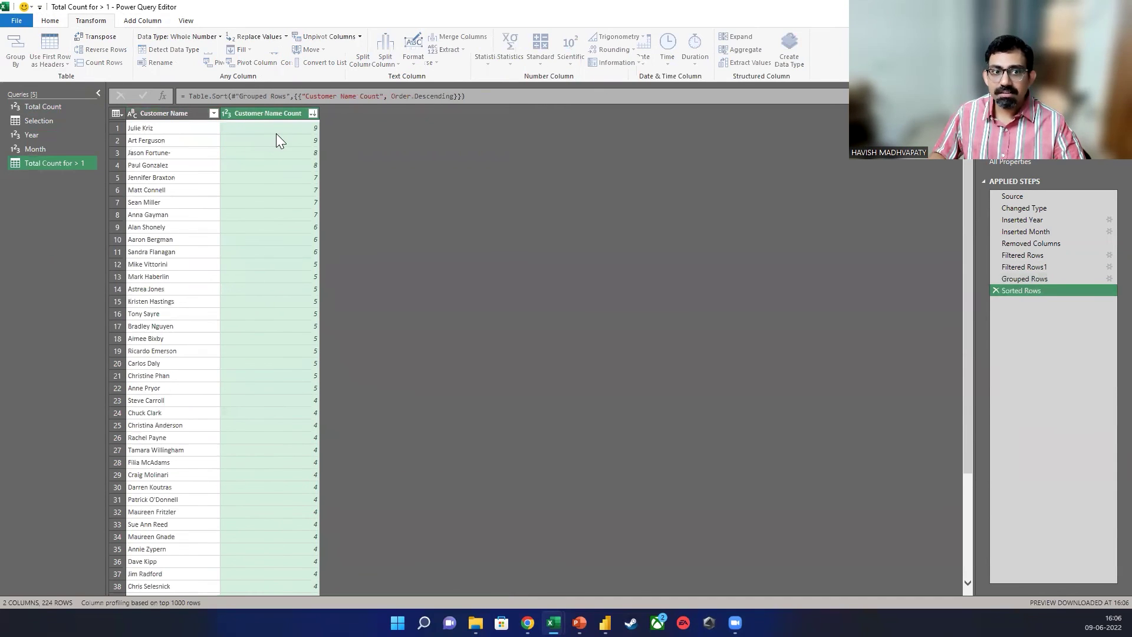
scroll(287, 439, down, 20)
scroll(287, 441, up, 20)
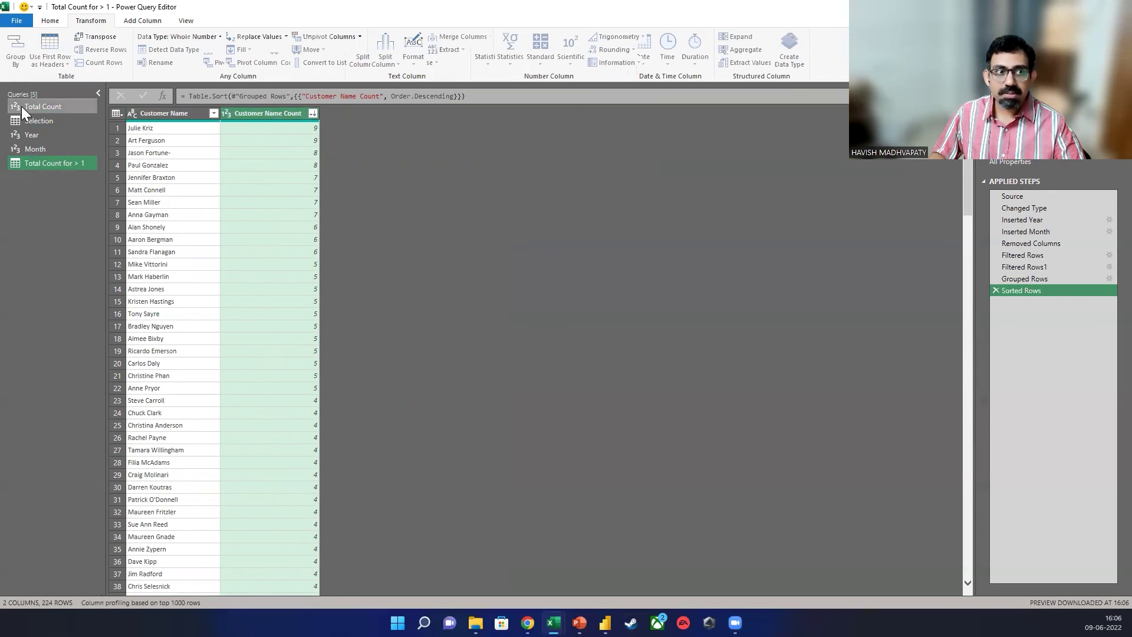
Check the Selection and Total Count queries, and exclude the value 1 from Customer Name Count in Total Count for > 1.
click(47, 119)
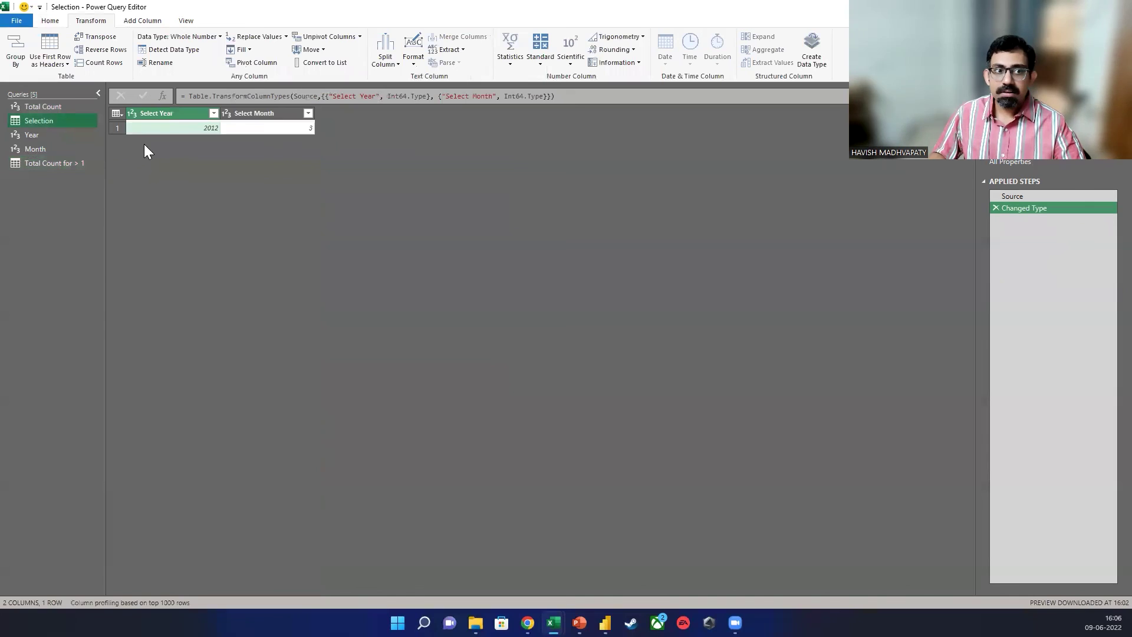
click(57, 106)
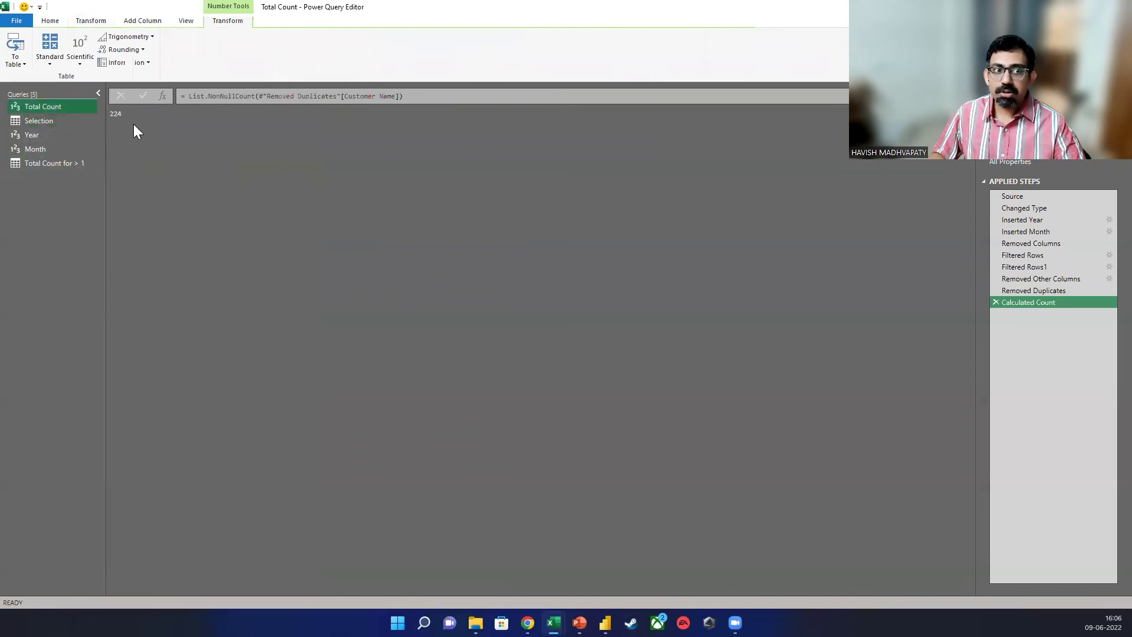
click(33, 165)
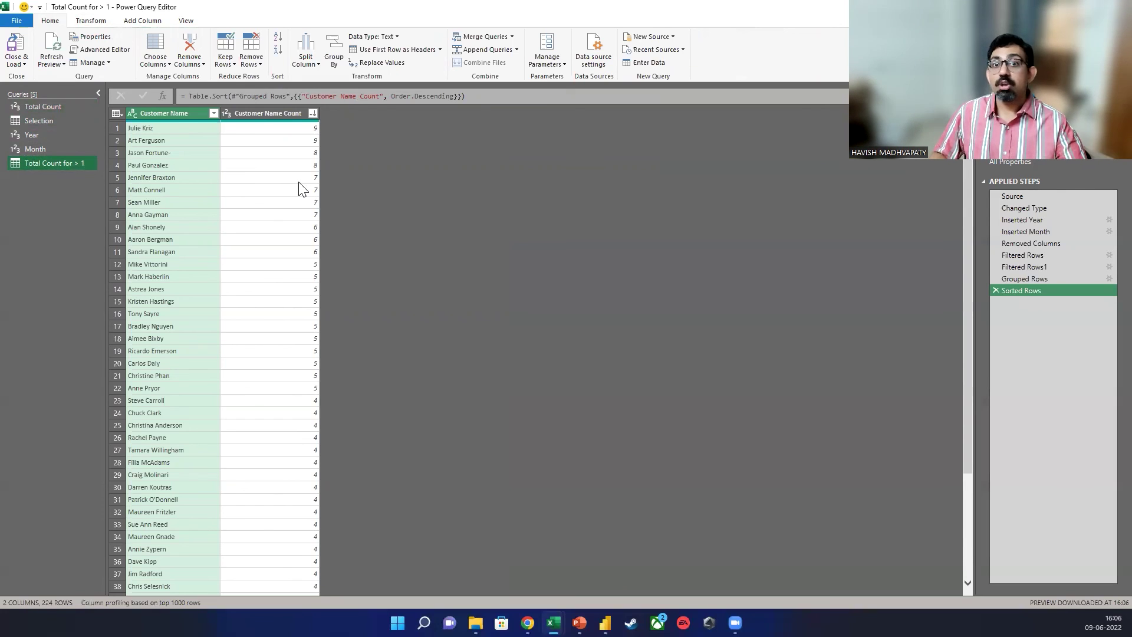
click(313, 113)
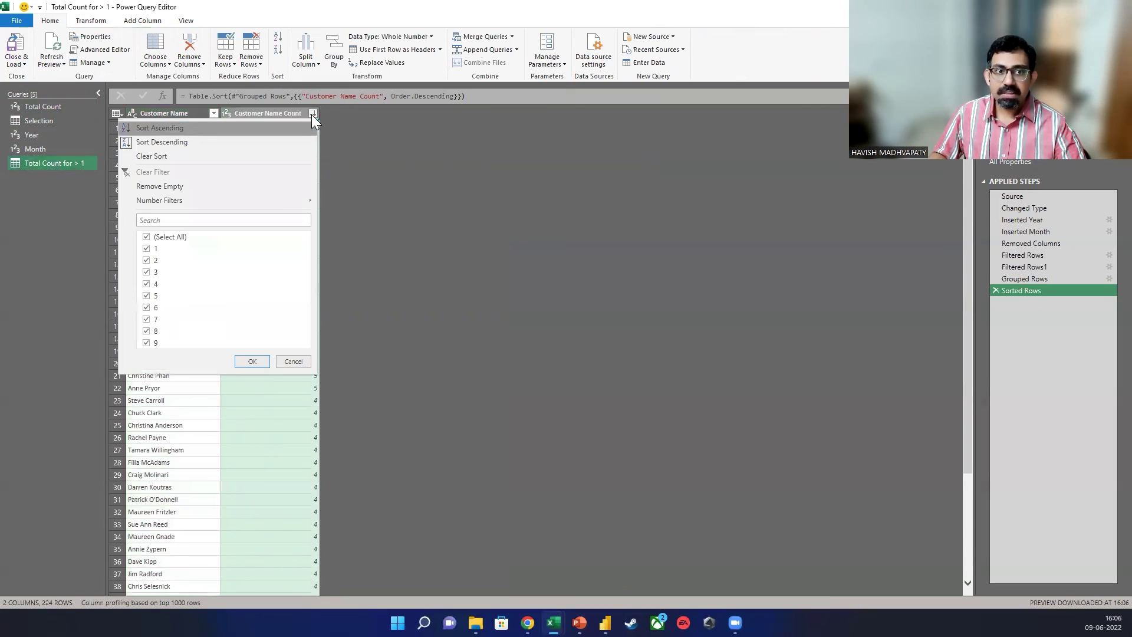
click(146, 249)
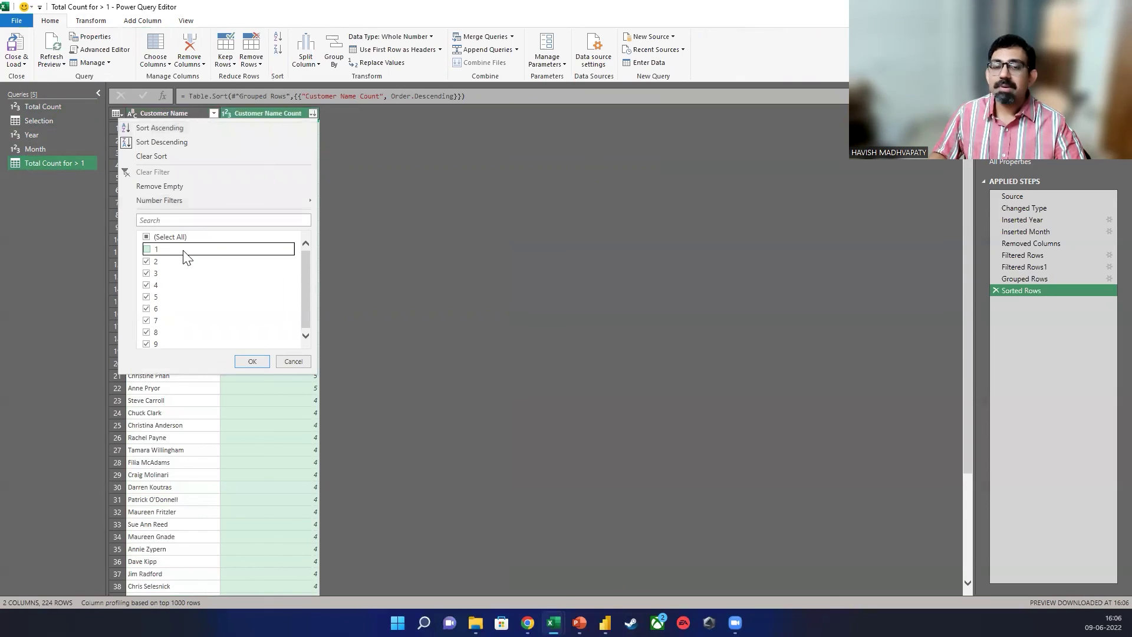
click(254, 362)
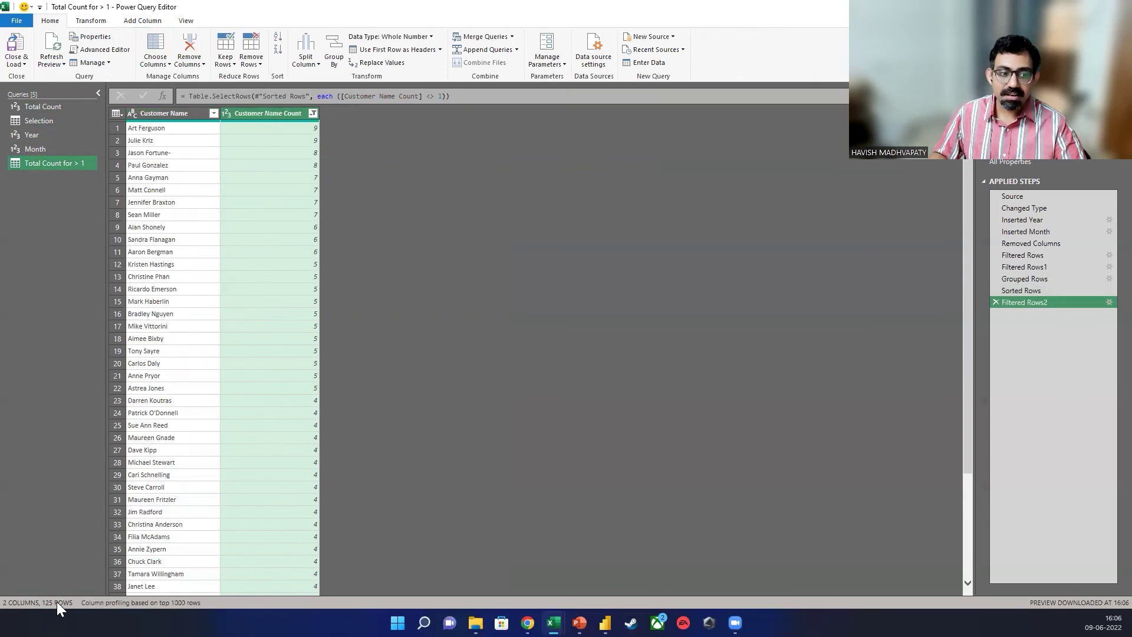
Reduce Total Count for > 1 to a count of the Customer Name Count values, and close and load the queries.
click(90, 21)
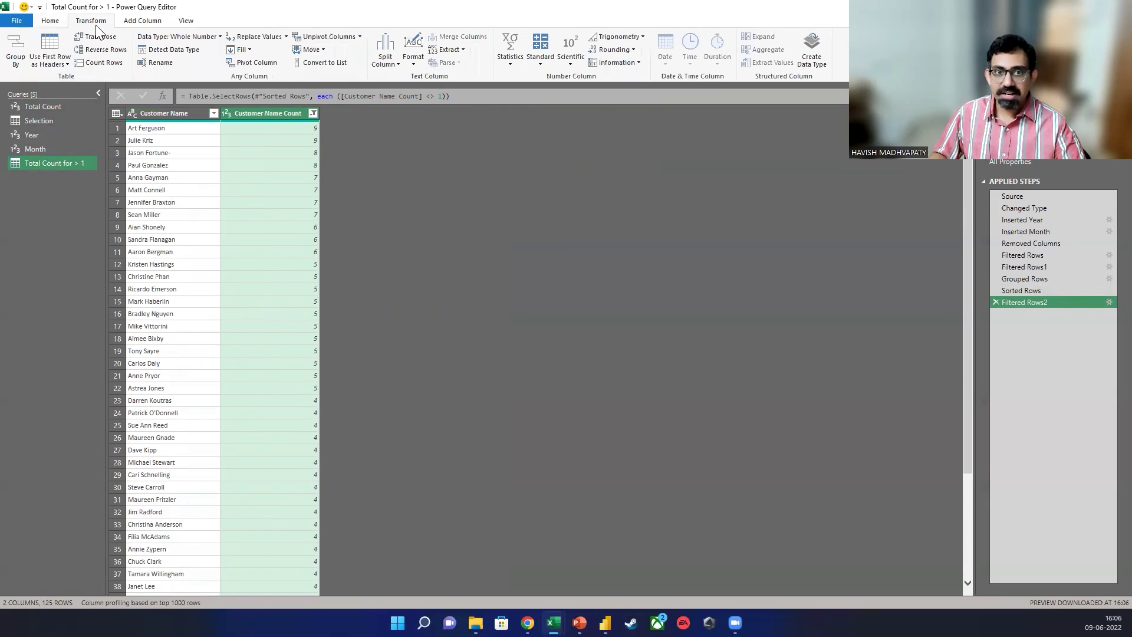
click(511, 59)
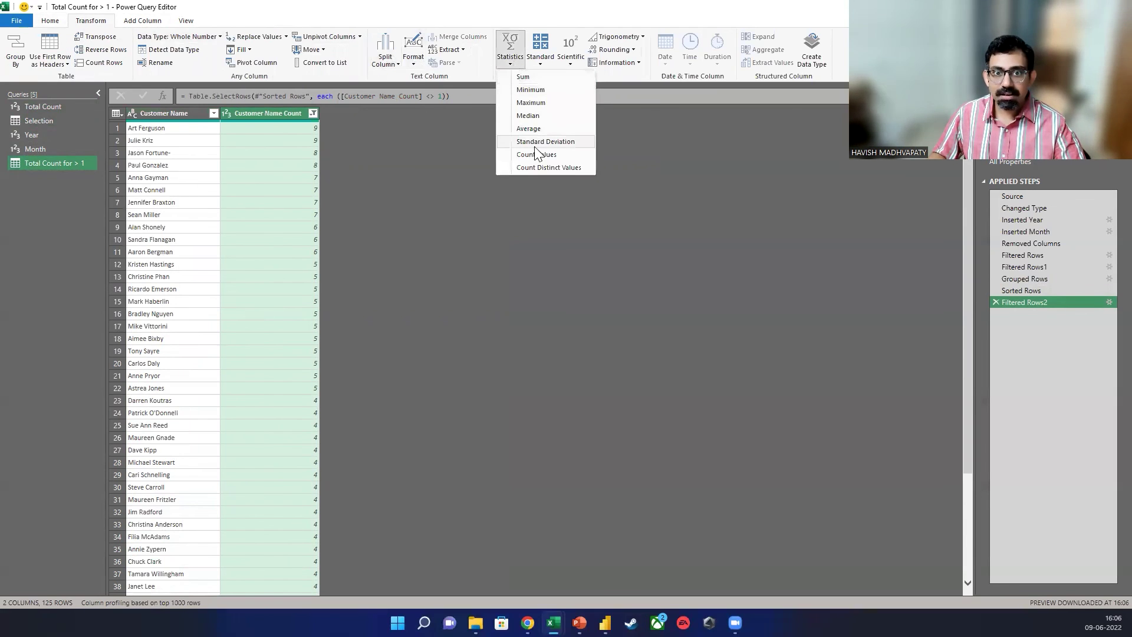
click(533, 157)
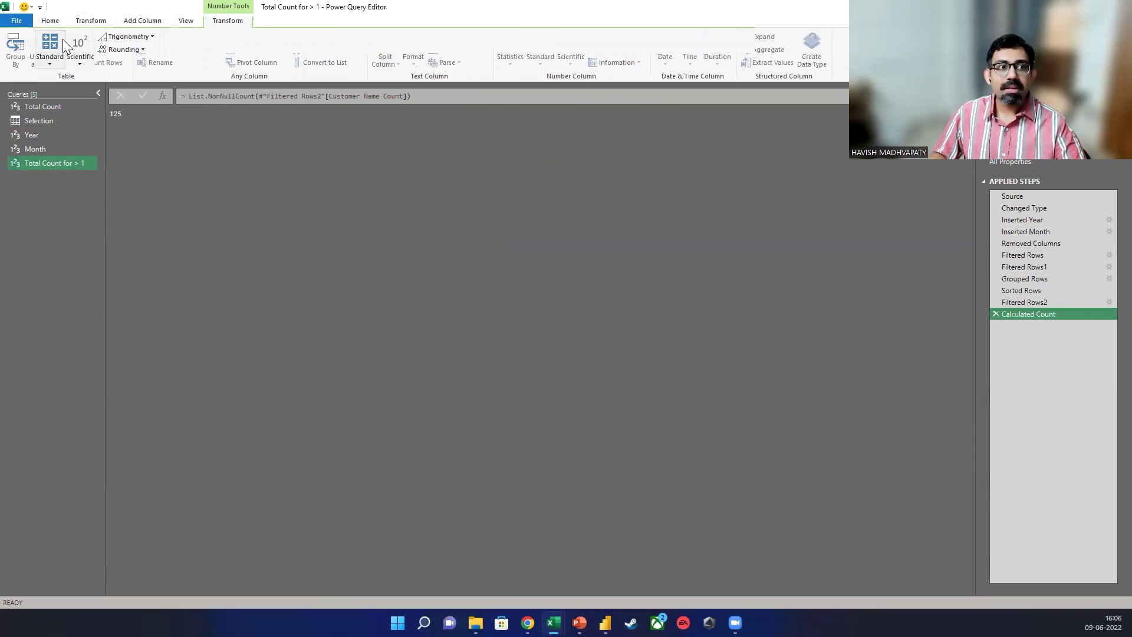
click(50, 20)
click(19, 42)
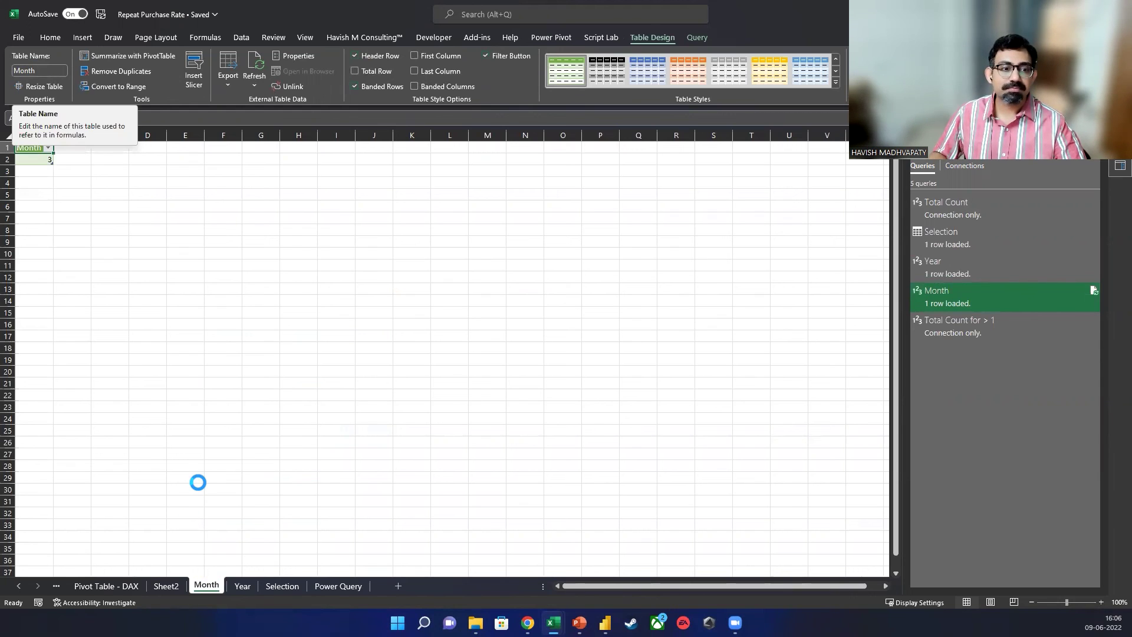
Delete the loaded Month, Year and Selection sheets from the workbook.
right_click(202, 587)
click(235, 441)
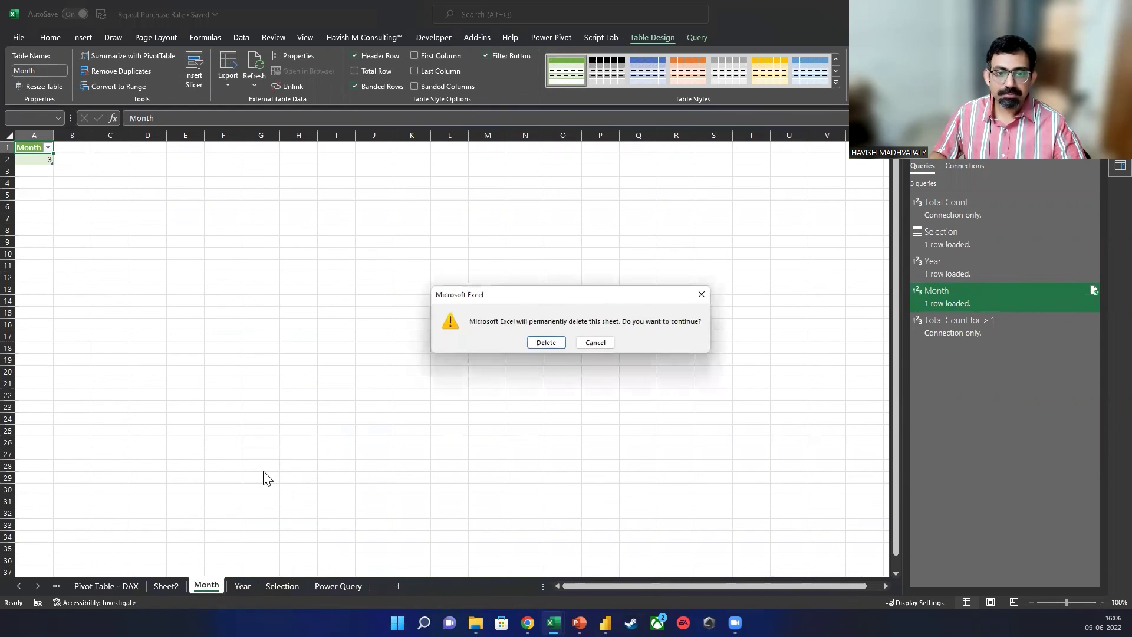
key(Return)
click(213, 486)
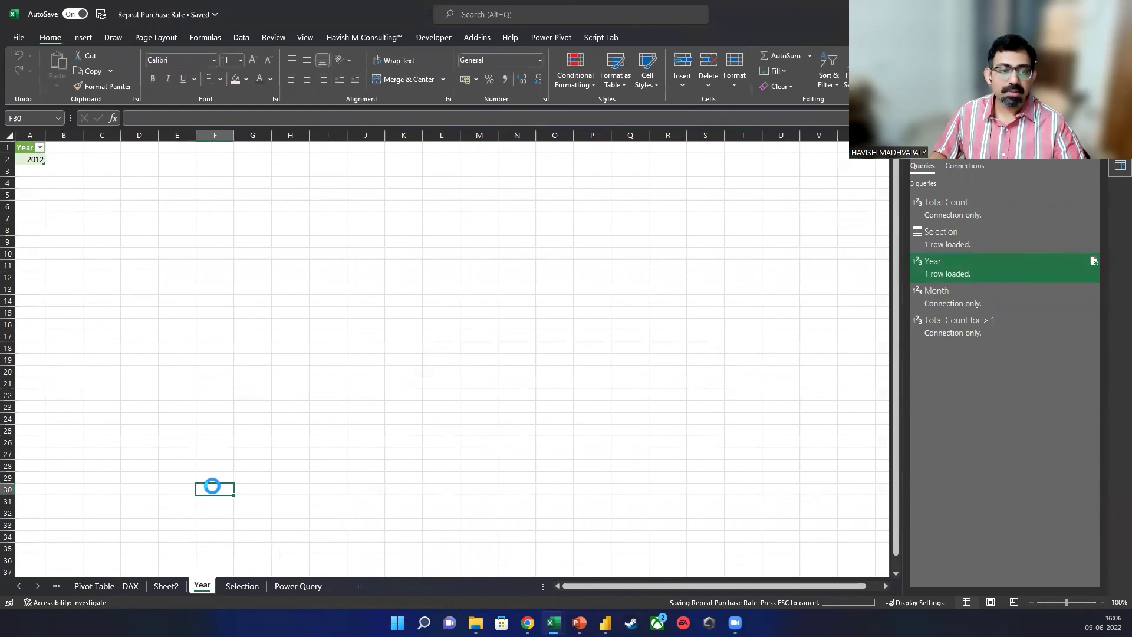
right_click(202, 585)
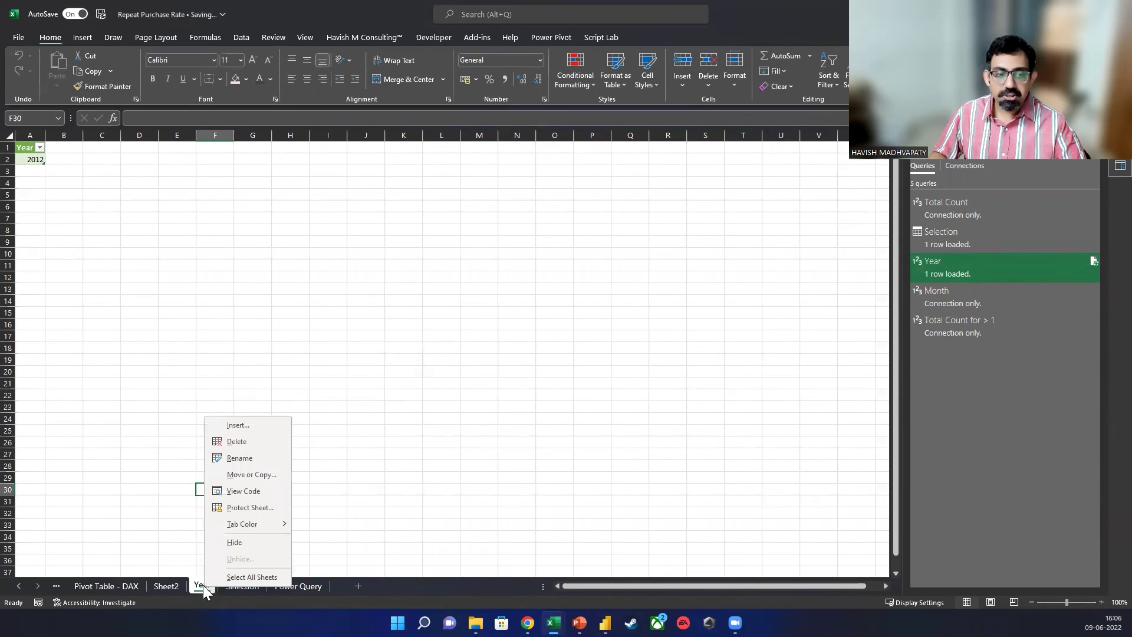
click(245, 443)
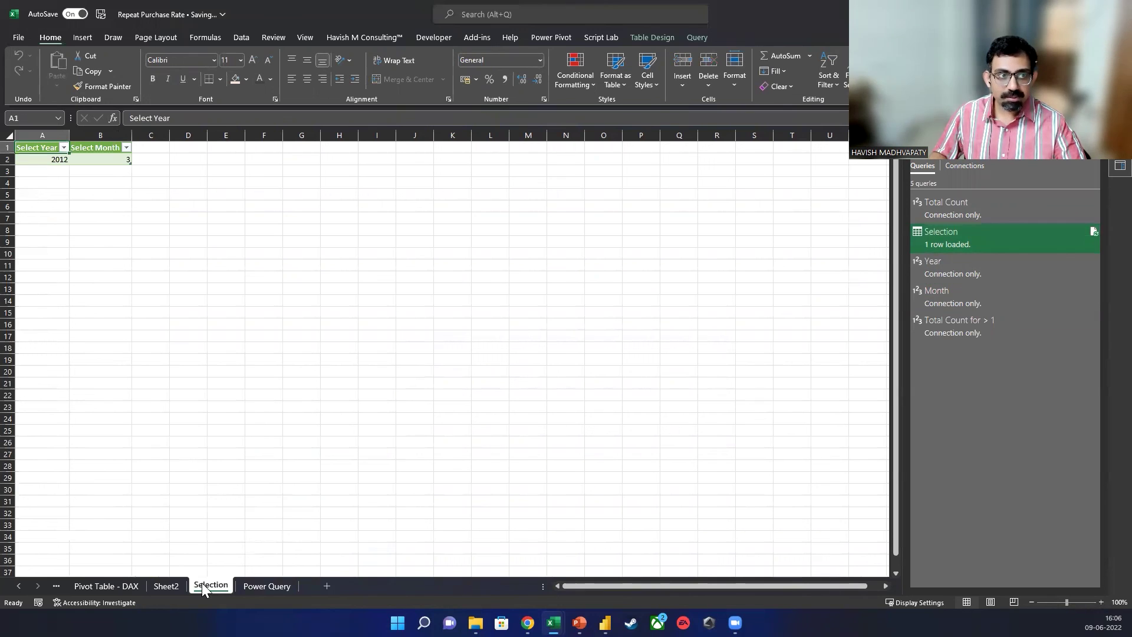
right_click(202, 582)
click(257, 439)
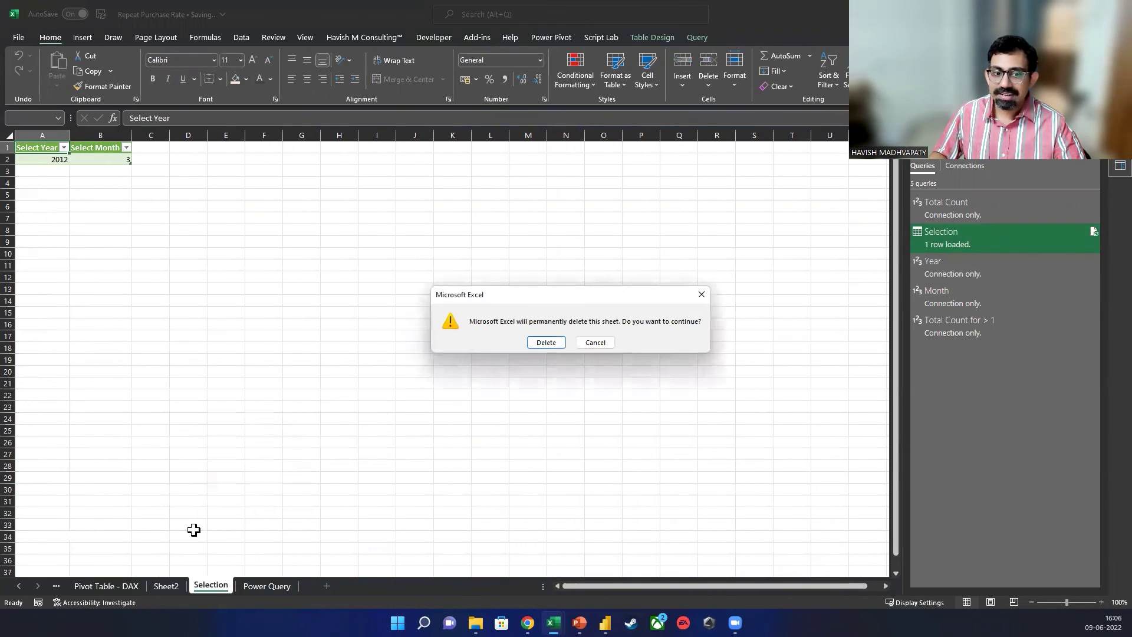
key(Return)
click(429, 335)
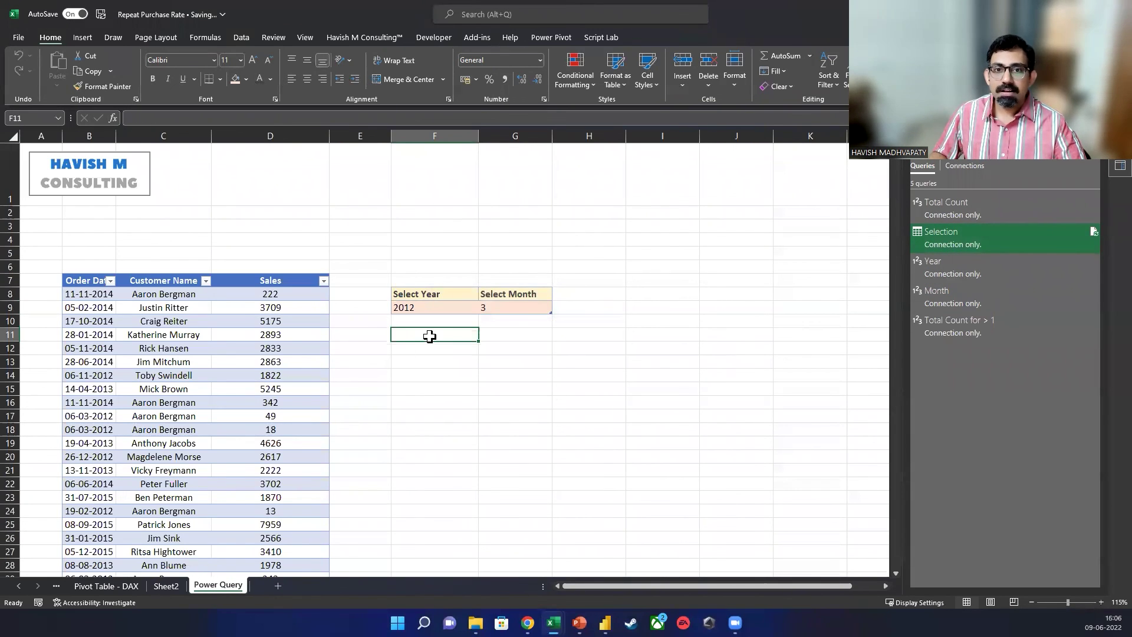
Create a new blank query in the workbook.
click(241, 37)
click(18, 89)
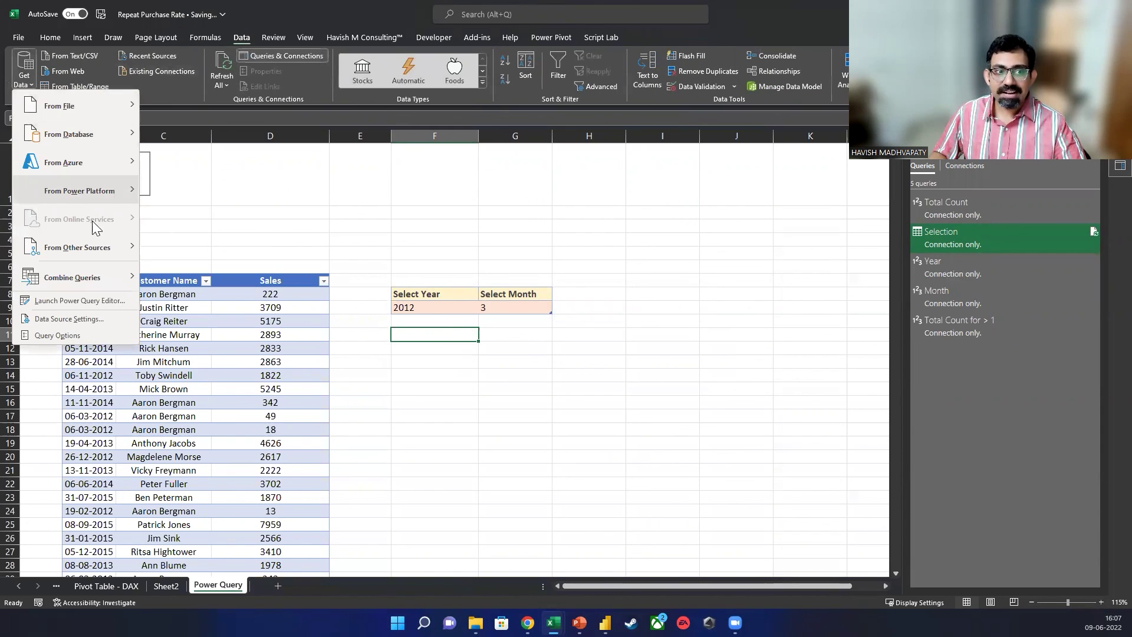
mouse_move(88, 247)
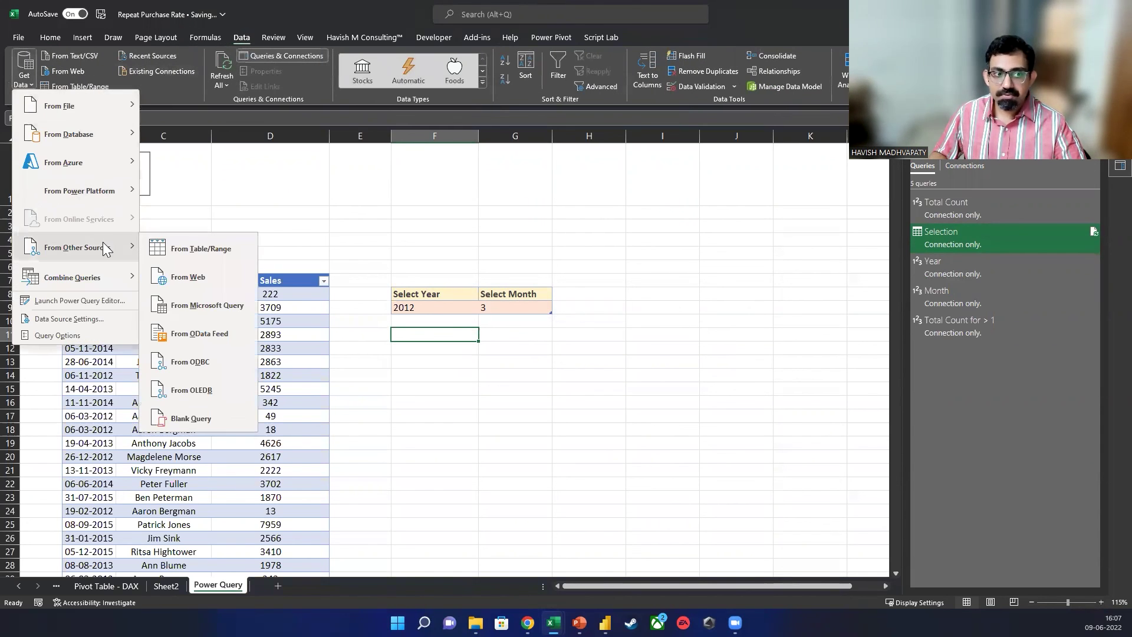
click(216, 419)
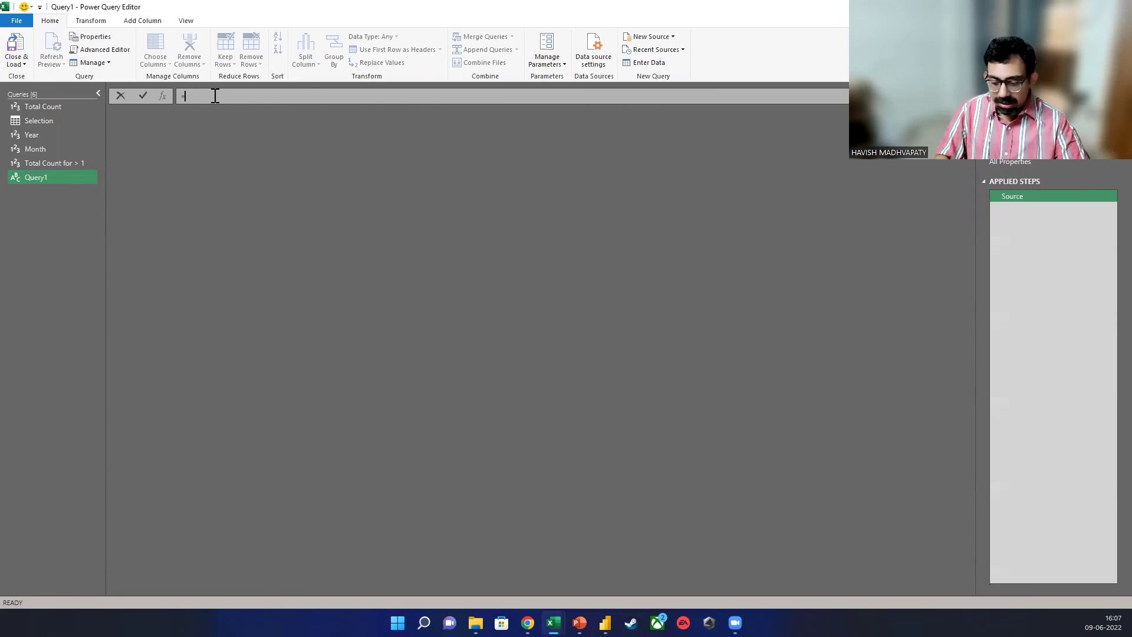
Define the blank query with the formula =#"Total Count for > 1" / #"Total Count".
text(tot)
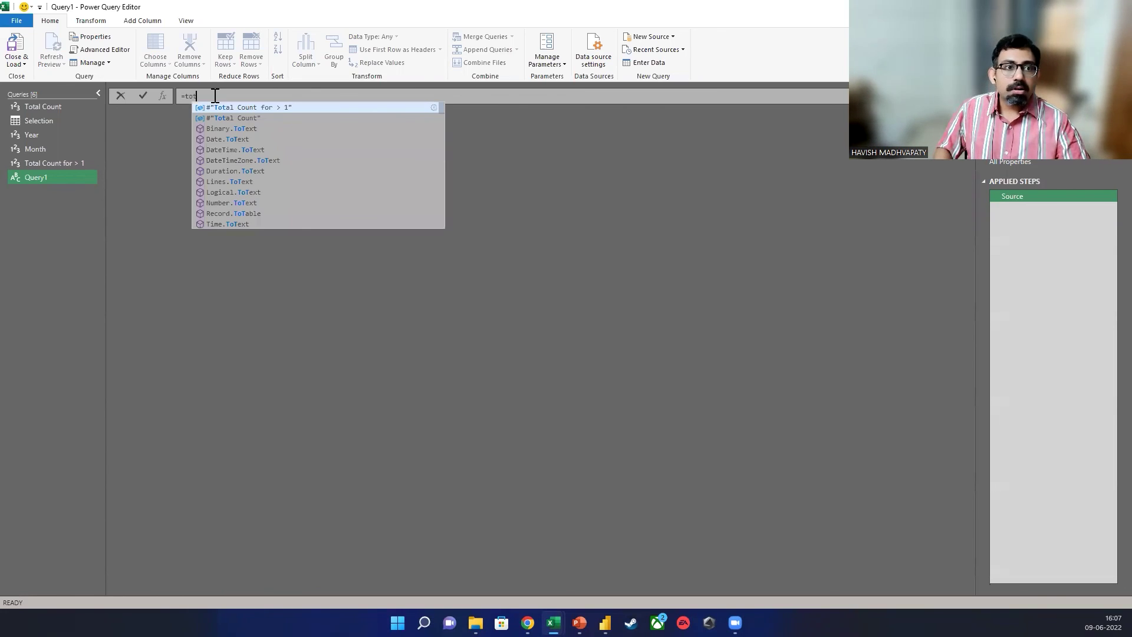
key(Tab)
text(/ )
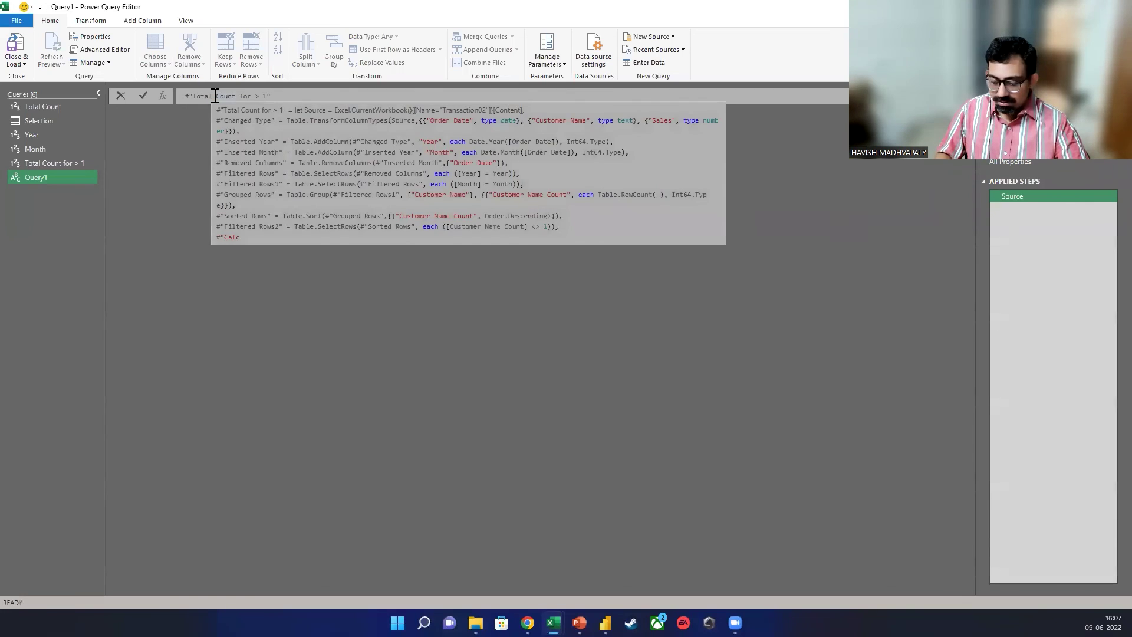
text(total)
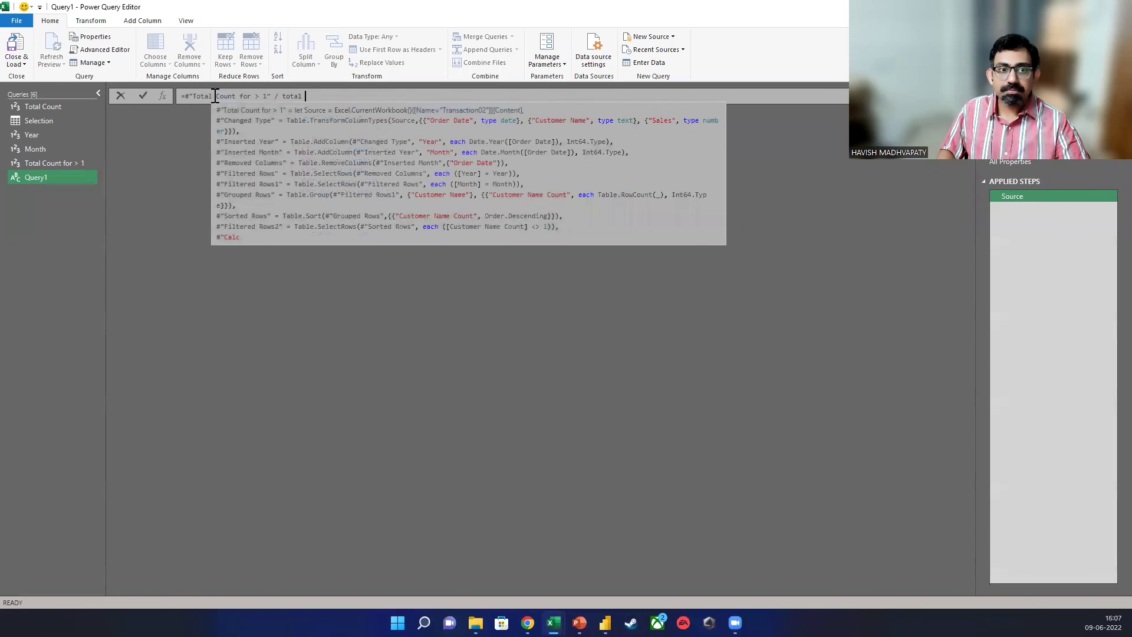
text( c)
key(Tab)
key(ctrl+a)
key(BackSpace)
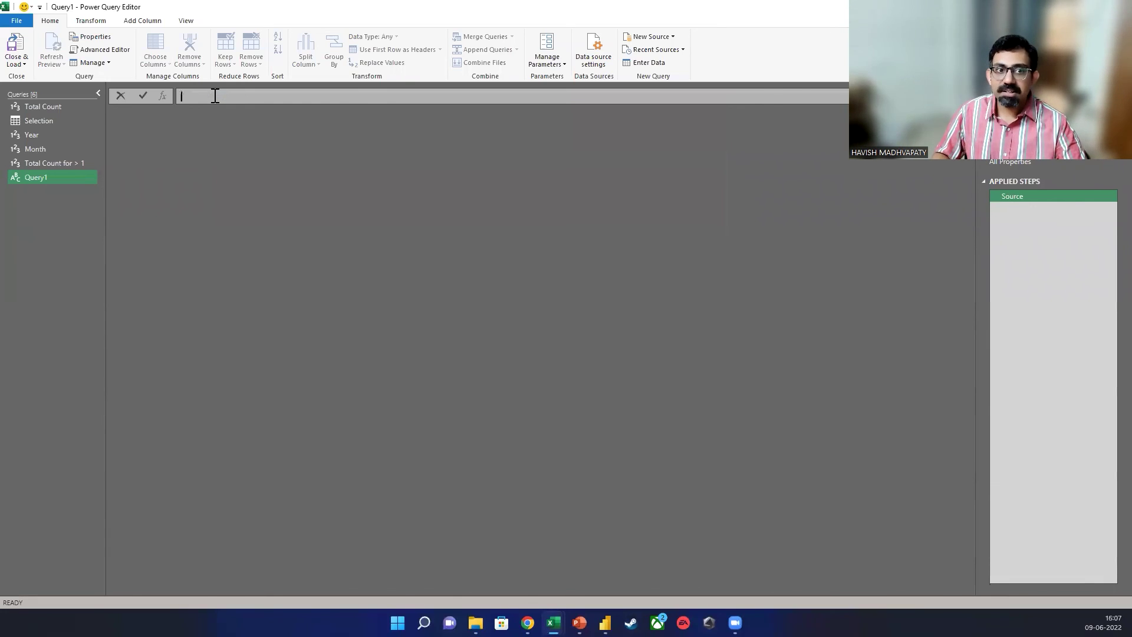
text(=#"Total Count for > 1" / #"Total Count")
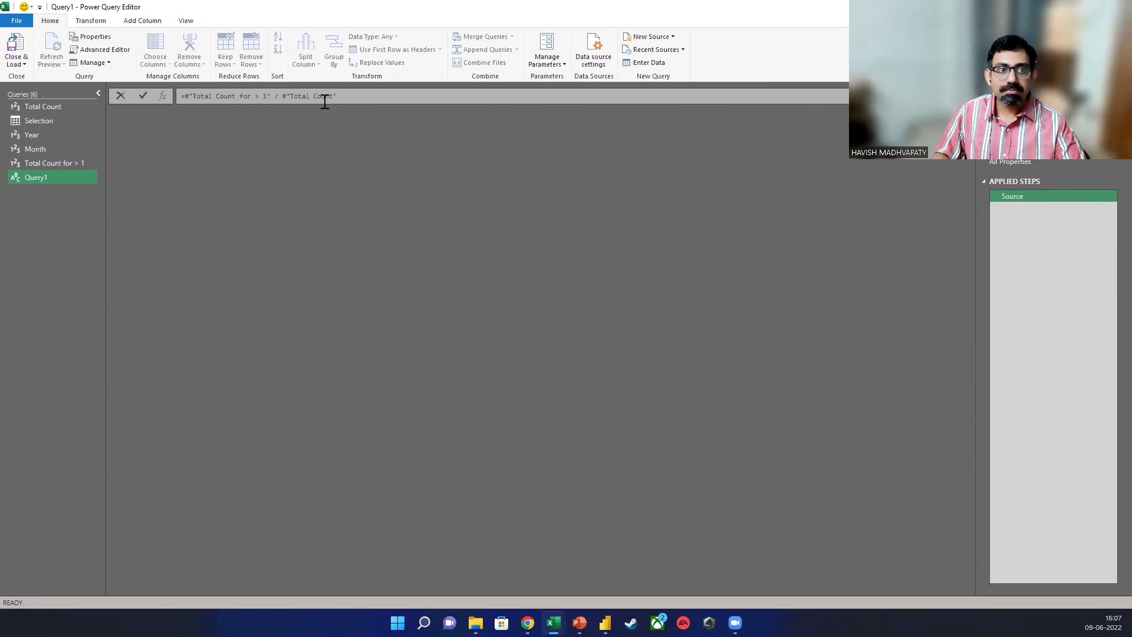
key(Return)
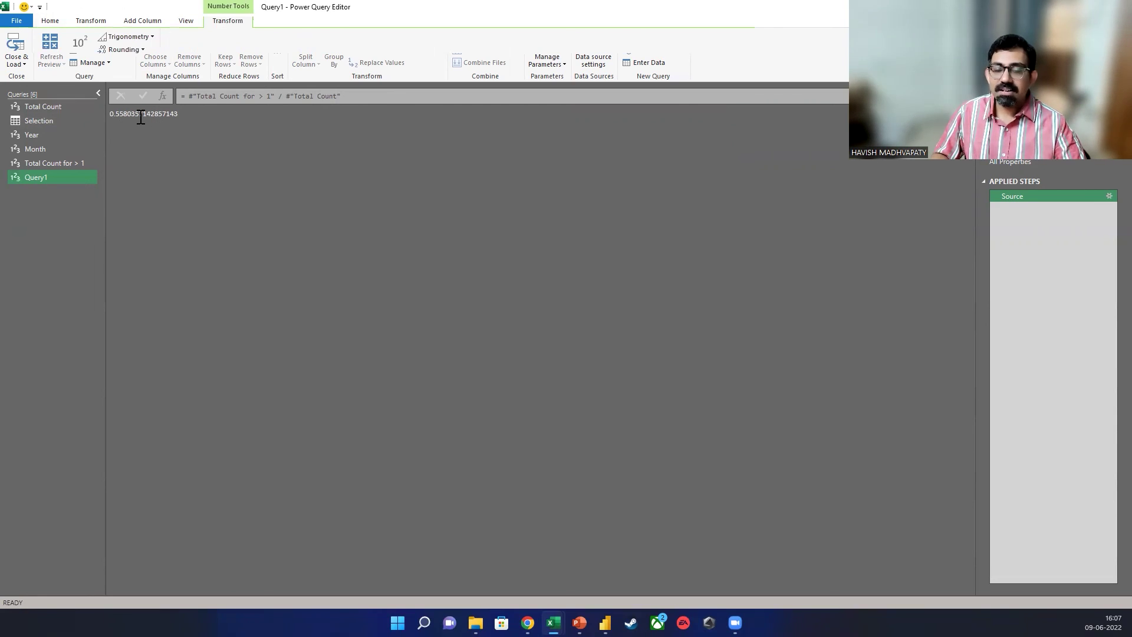
Rename the new ratio query as RPR.
click(45, 23)
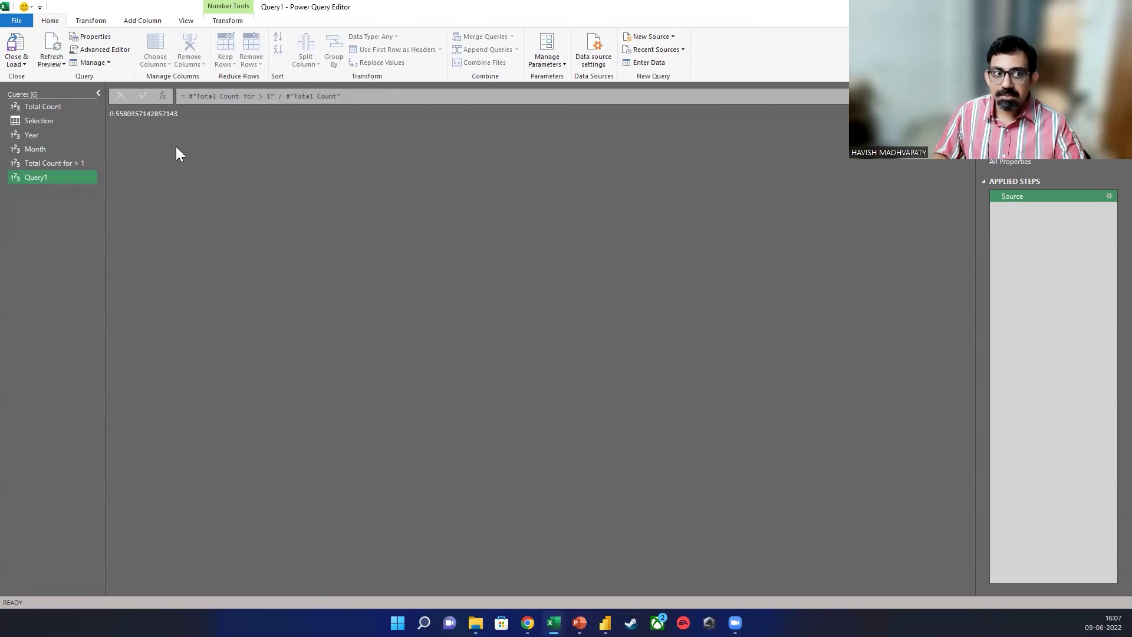
double_click(63, 178)
text(RPR)
key(Return)
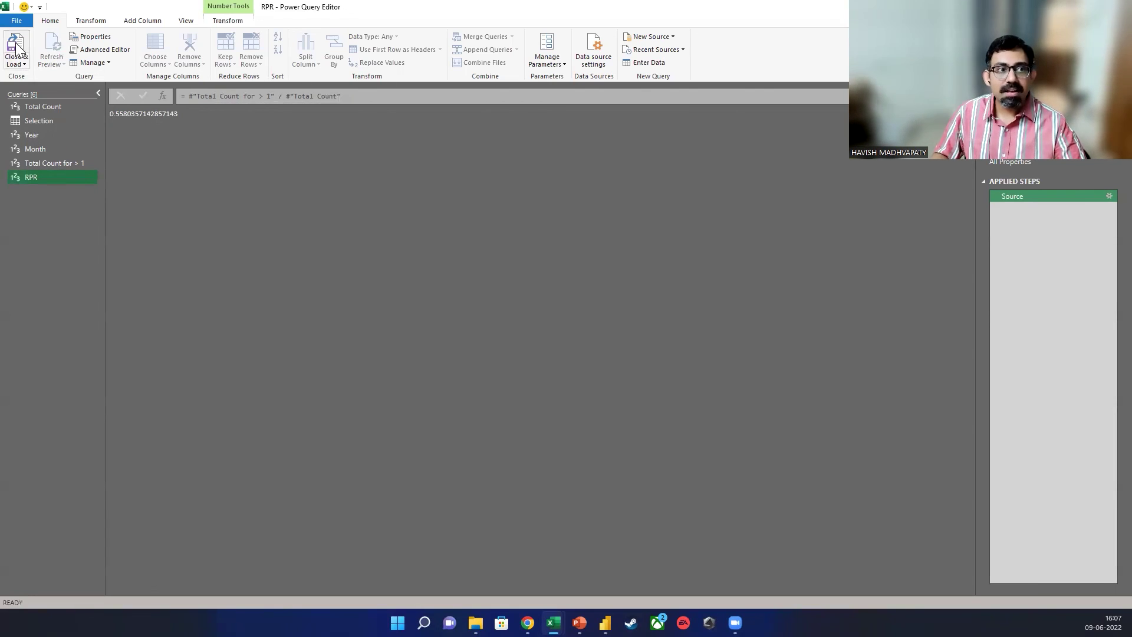
Close the query editor and load RPR as a table in cell F13 of the existing Power Query worksheet.
click(16, 65)
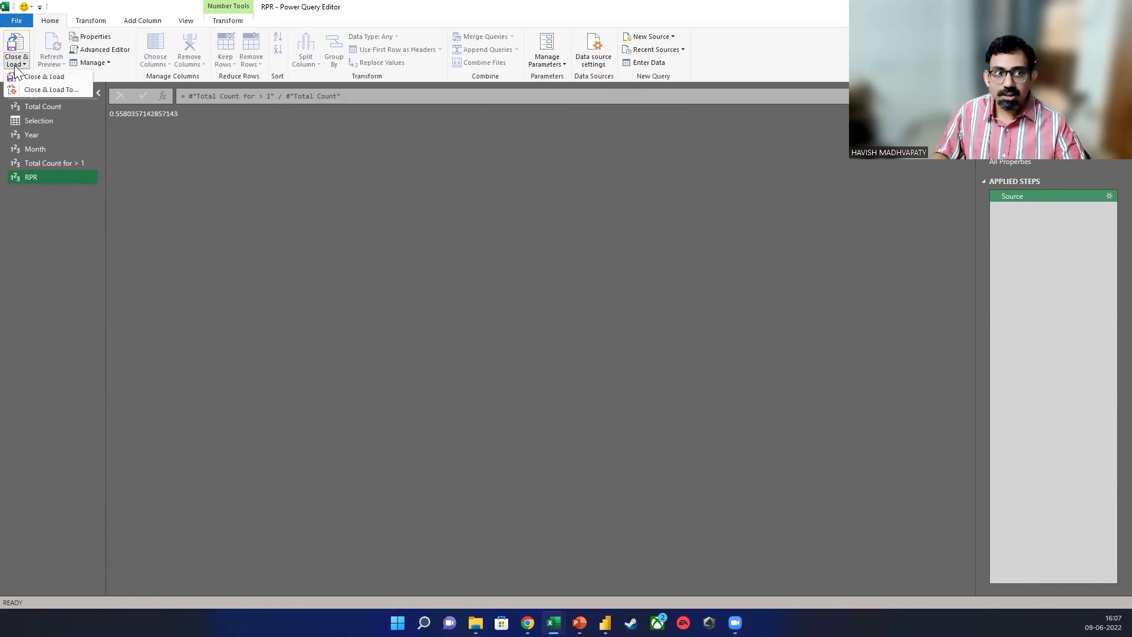
click(38, 88)
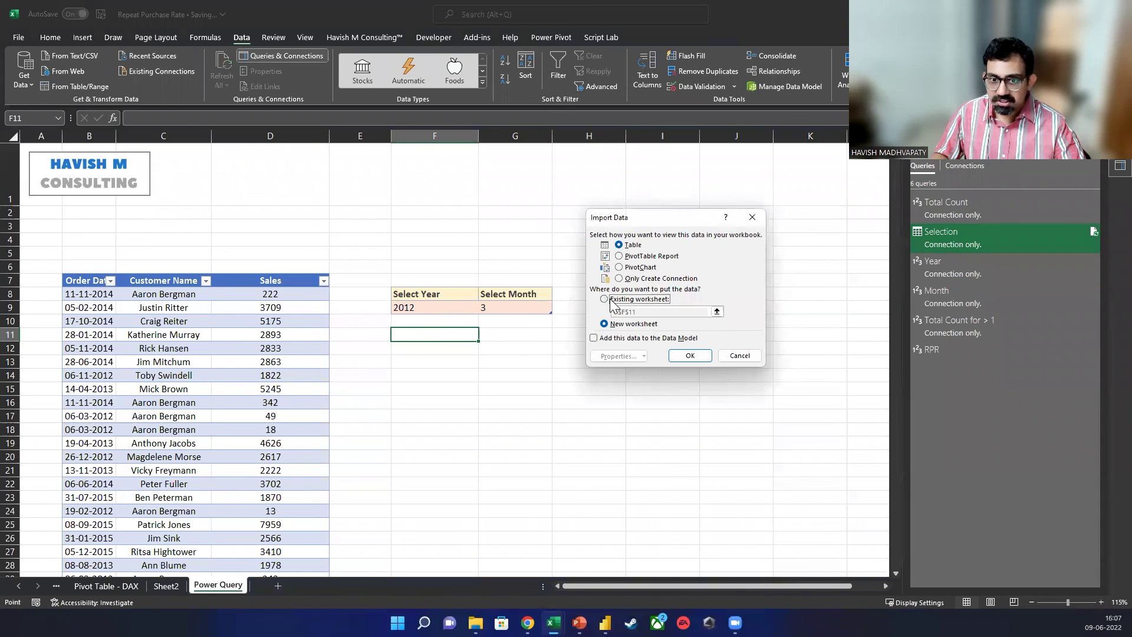
click(610, 300)
click(423, 361)
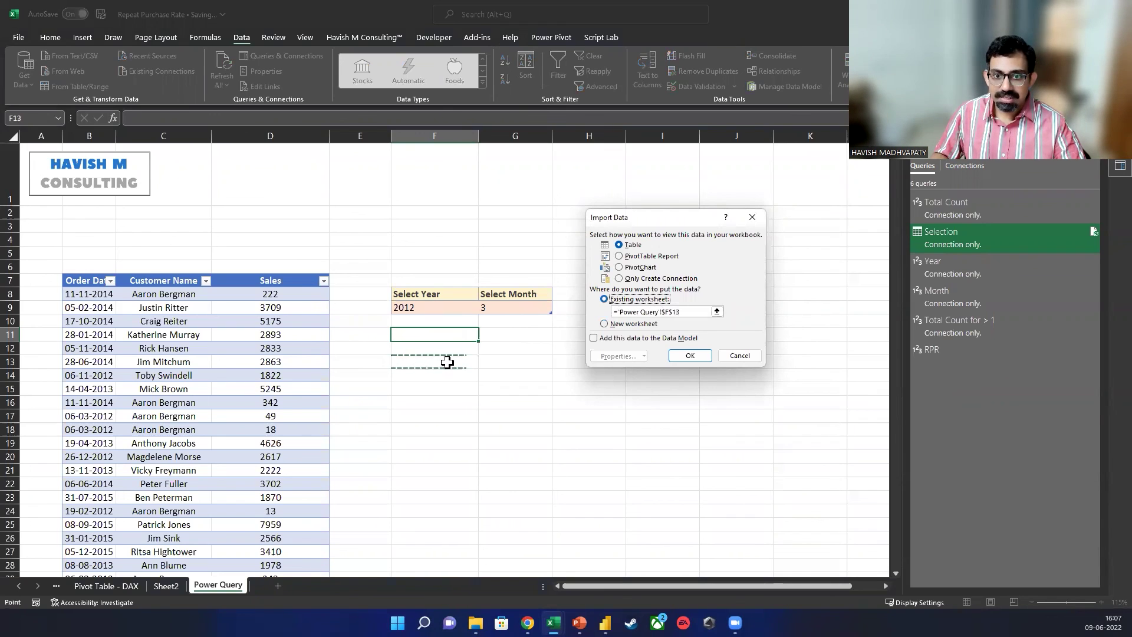
click(688, 356)
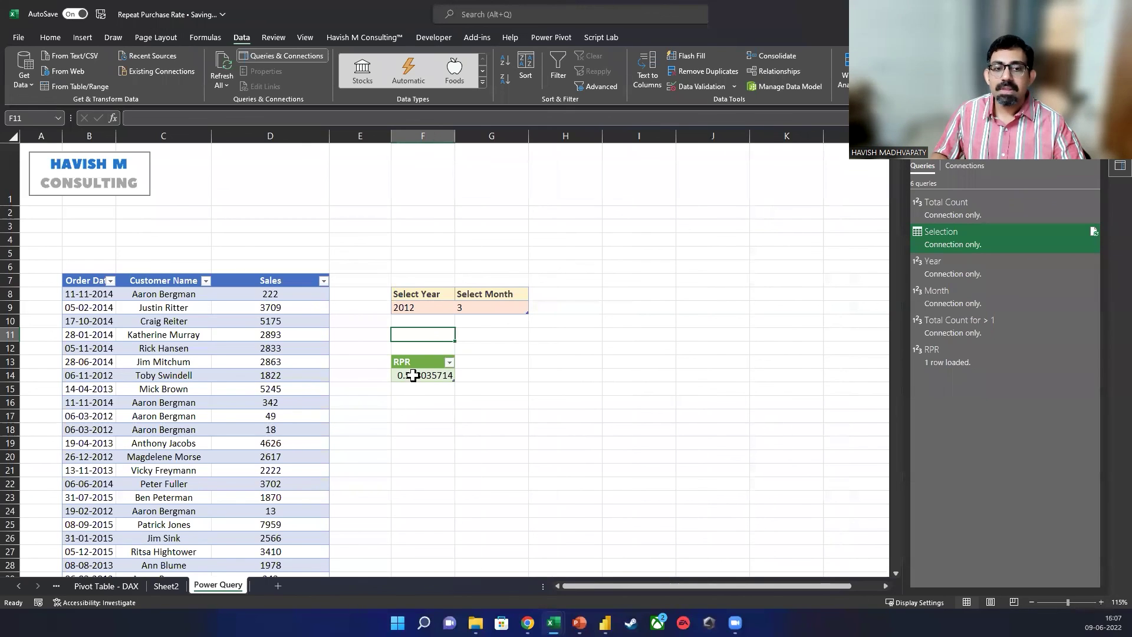
Format the loaded RPR value as a percentage with two decimal places.
click(413, 375)
click(50, 37)
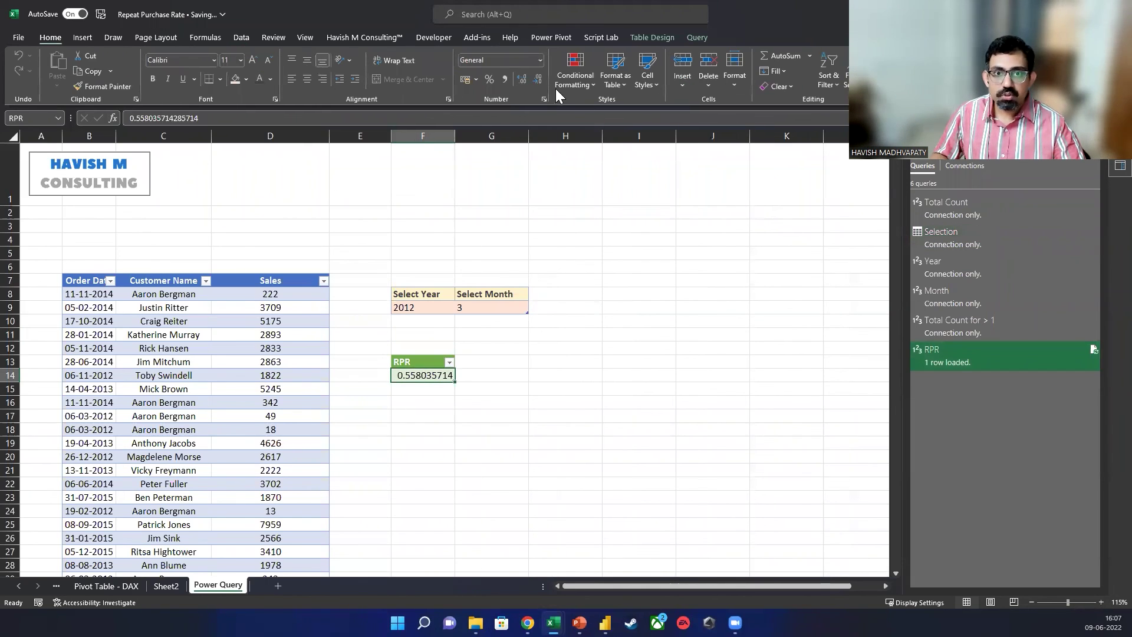
click(490, 79)
click(522, 79)
click(521, 79)
Set Select Month to 1 in the selection table and refresh the RPR table.
click(507, 307)
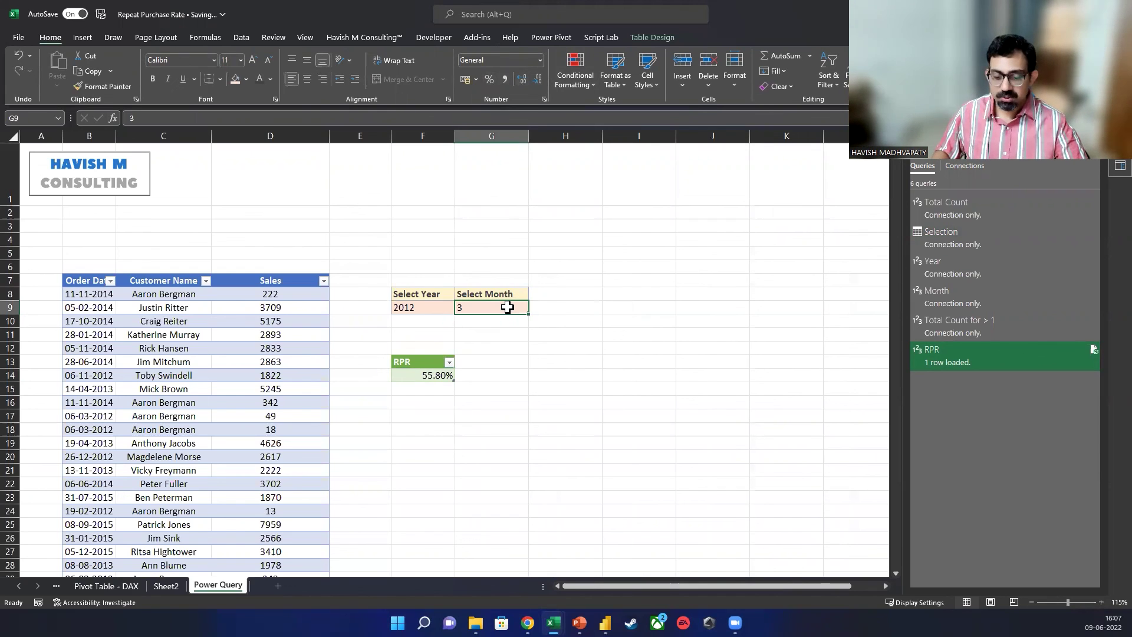
text(1)
key(Return)
key(Up)
key(Left)
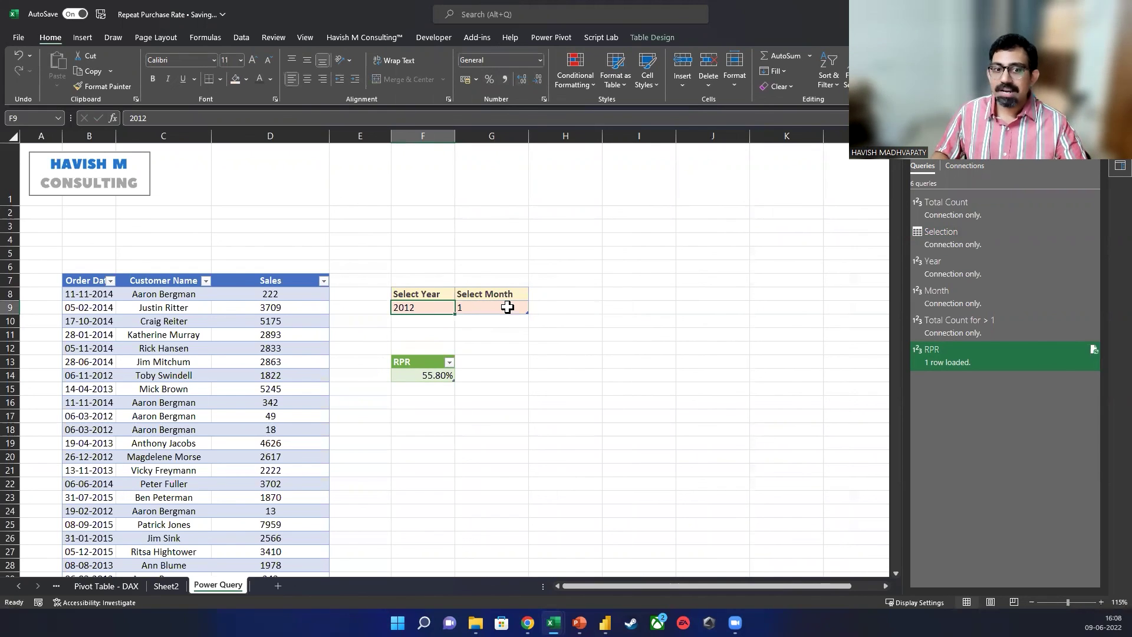
right_click(439, 380)
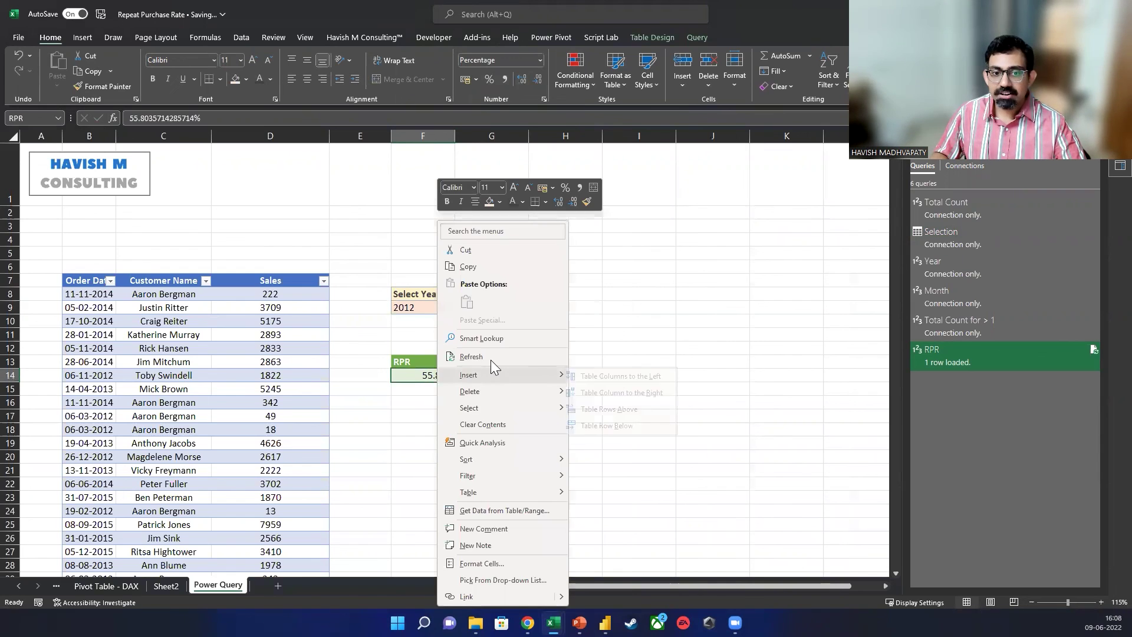
click(491, 359)
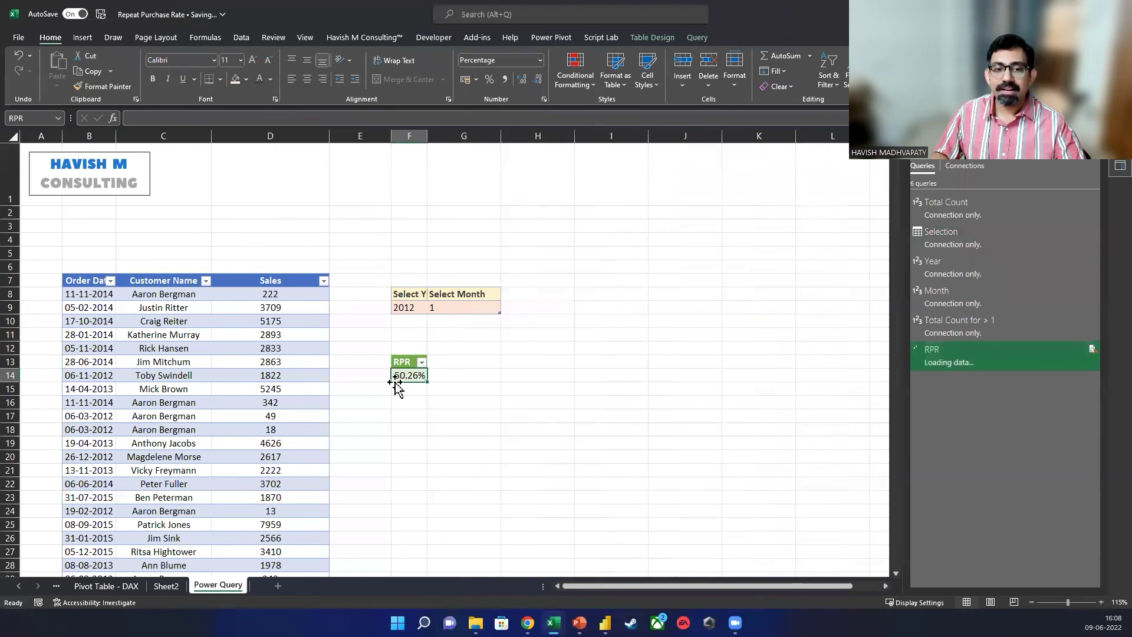
Compare the January 2012 repeat purchase rate across the Sheet2, Pivot Table and Formulas sheets, and return to the Power Query sheet.
click(158, 586)
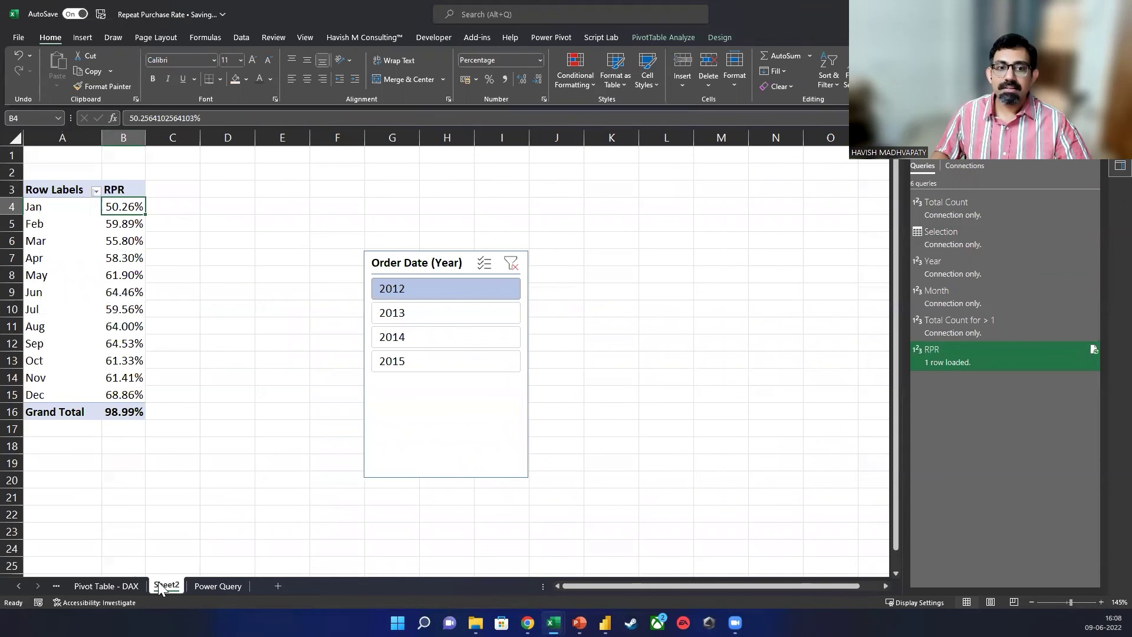
key(Left)
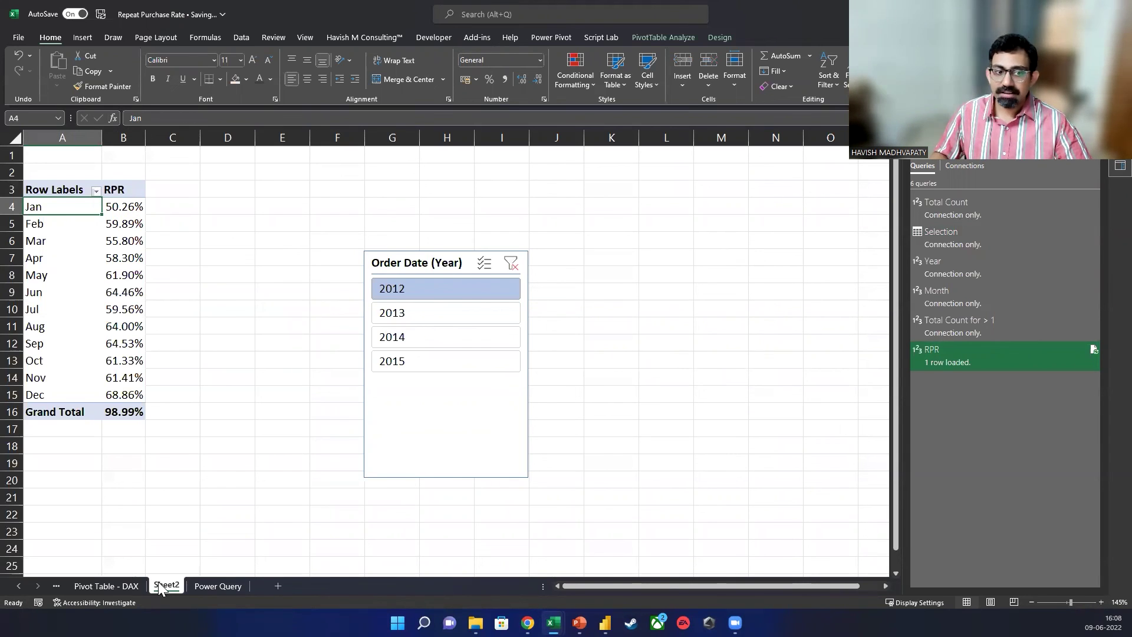
key(ctrl+Page_Up)
key(ctrl+Page_Up)
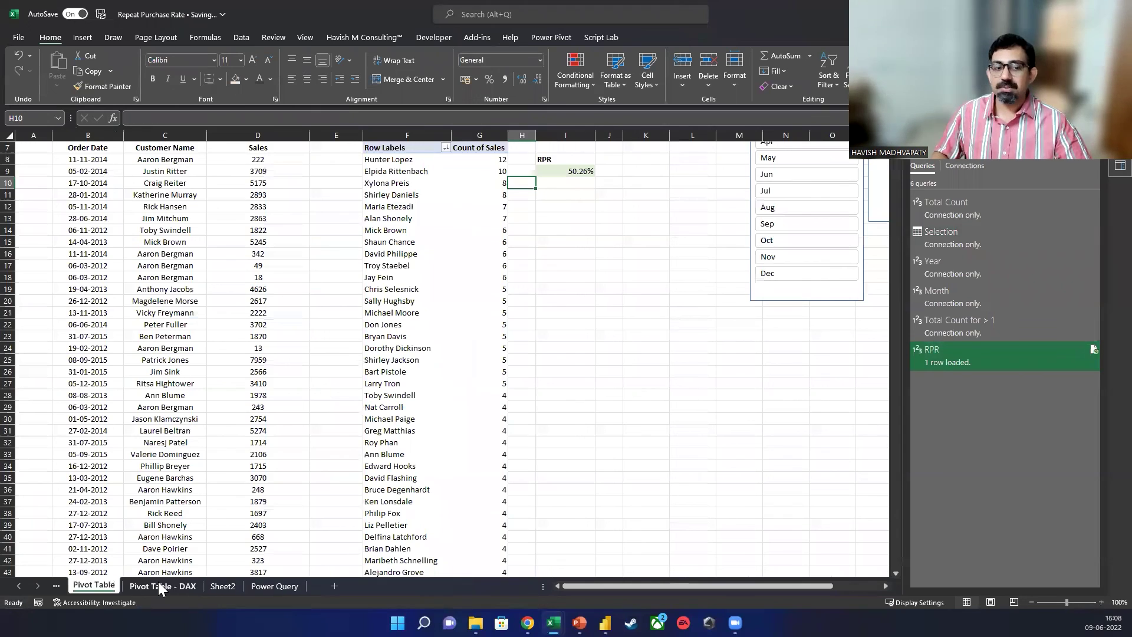
click(158, 584)
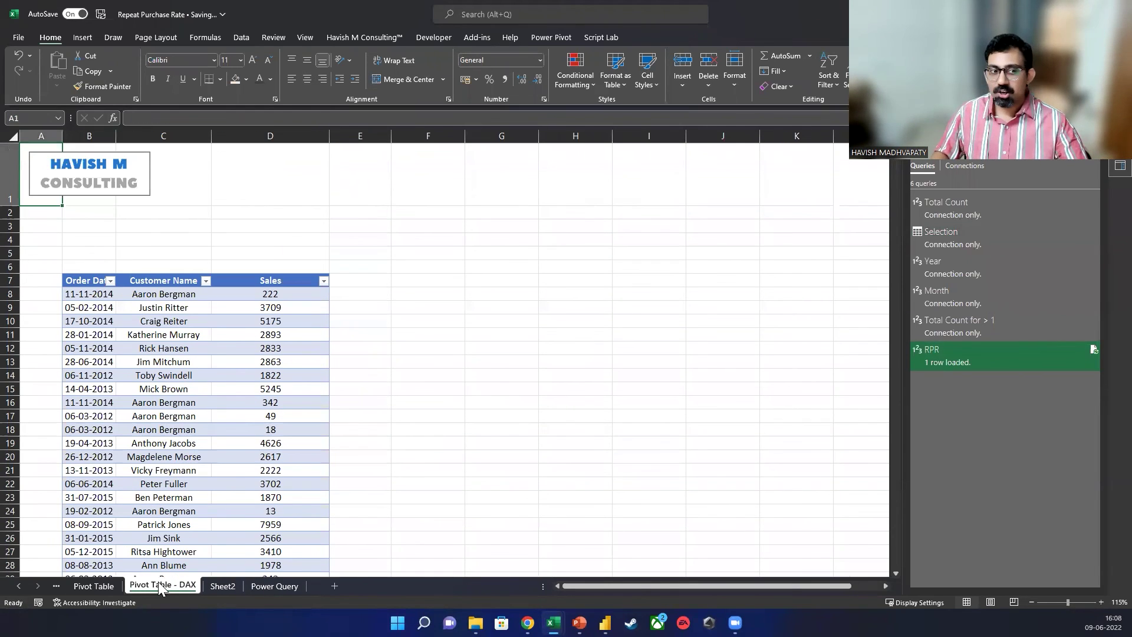
click(233, 417)
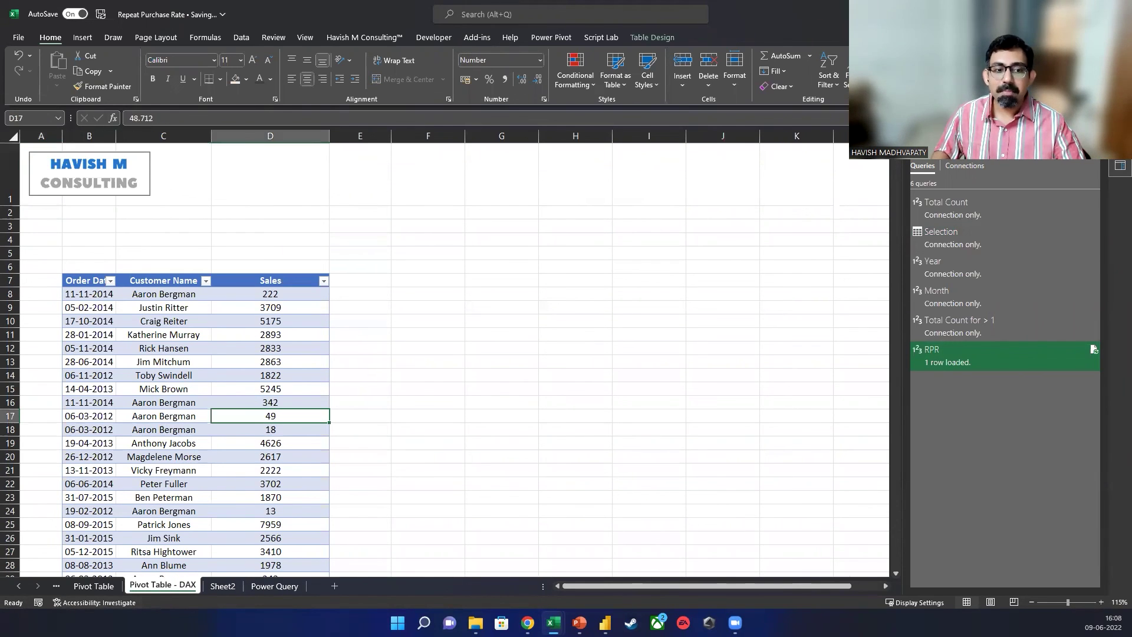
click(173, 495)
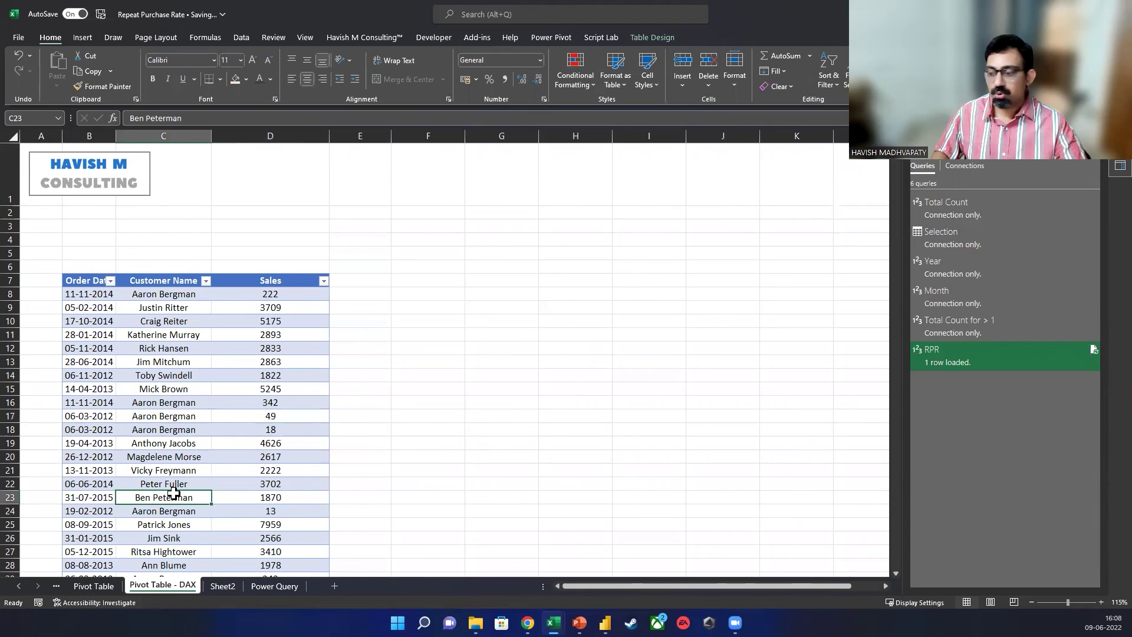
key(ctrl+Page_Up)
key(ctrl+Page_Up)
key(ctrl+Page_Up)
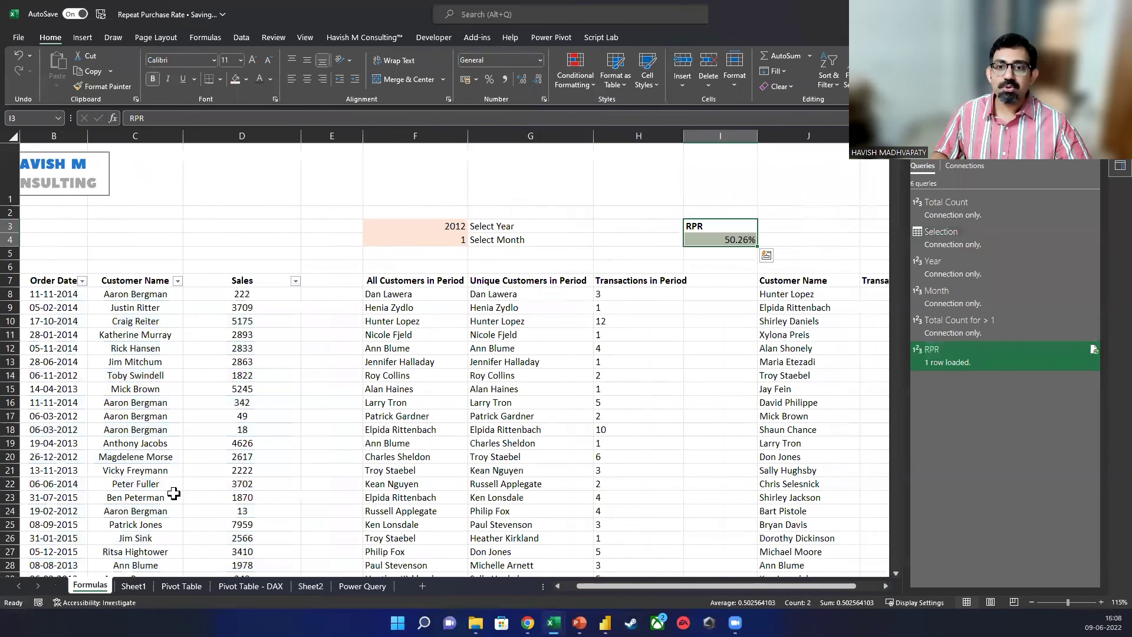
key(ctrl+Page_Down)
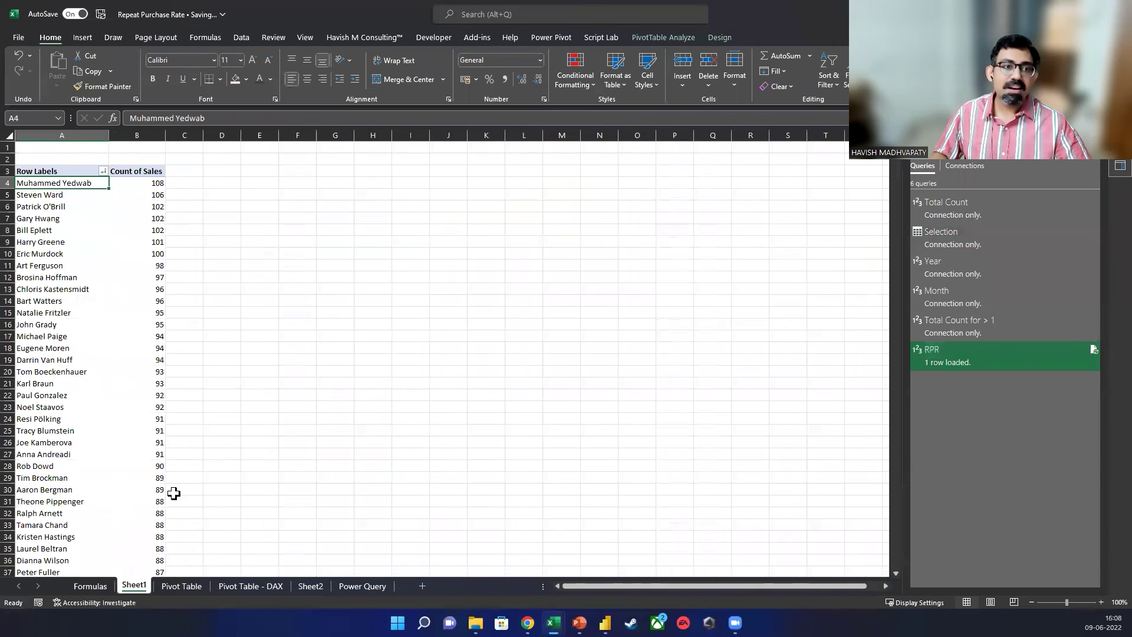
key(ctrl+Page_Down)
key(ctrl+Page_Down)
key(ctrl+Page_Down)
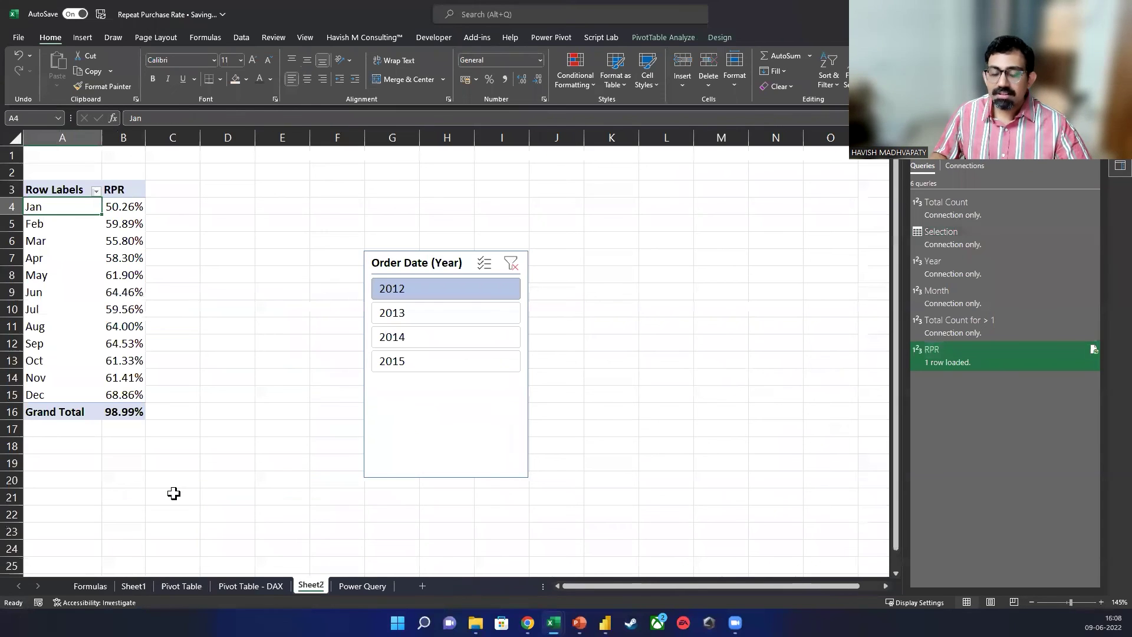
key(ctrl+Page_Down)
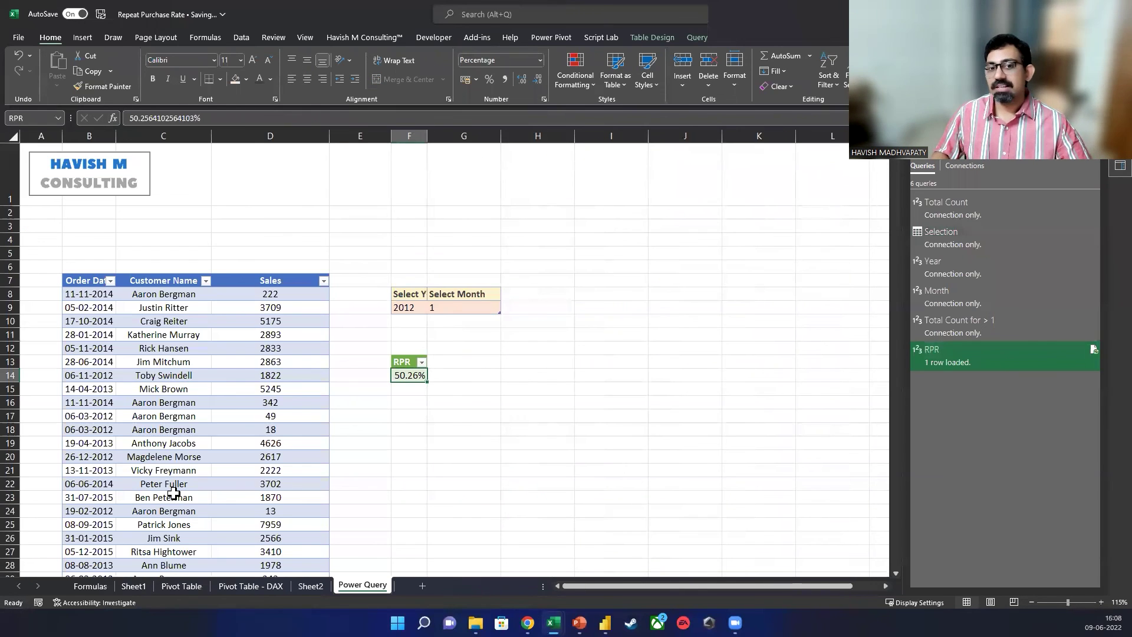